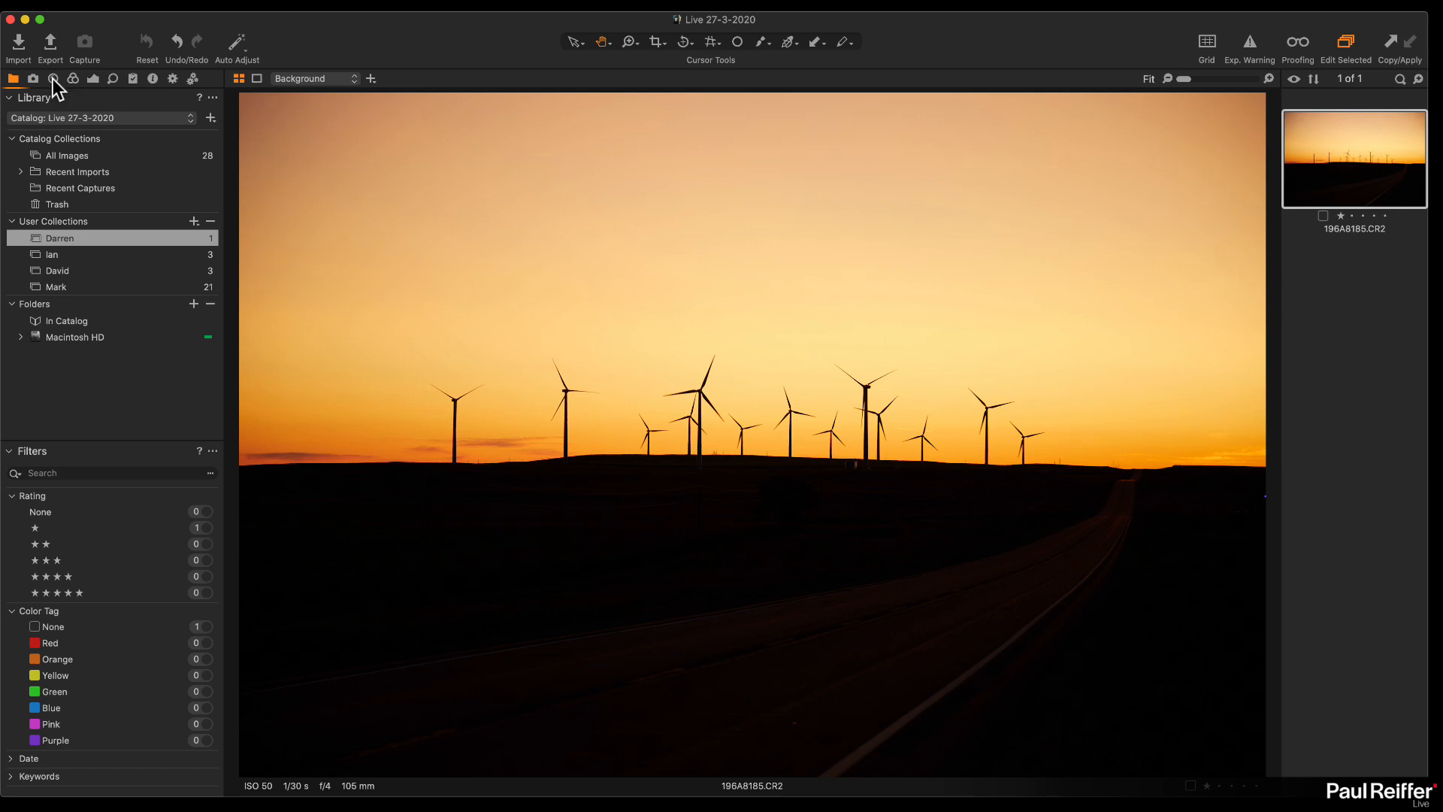
Step: Review the lens correction profile and the photo's metadata, including lens, camera model and exposure settings
left_click(52, 79)
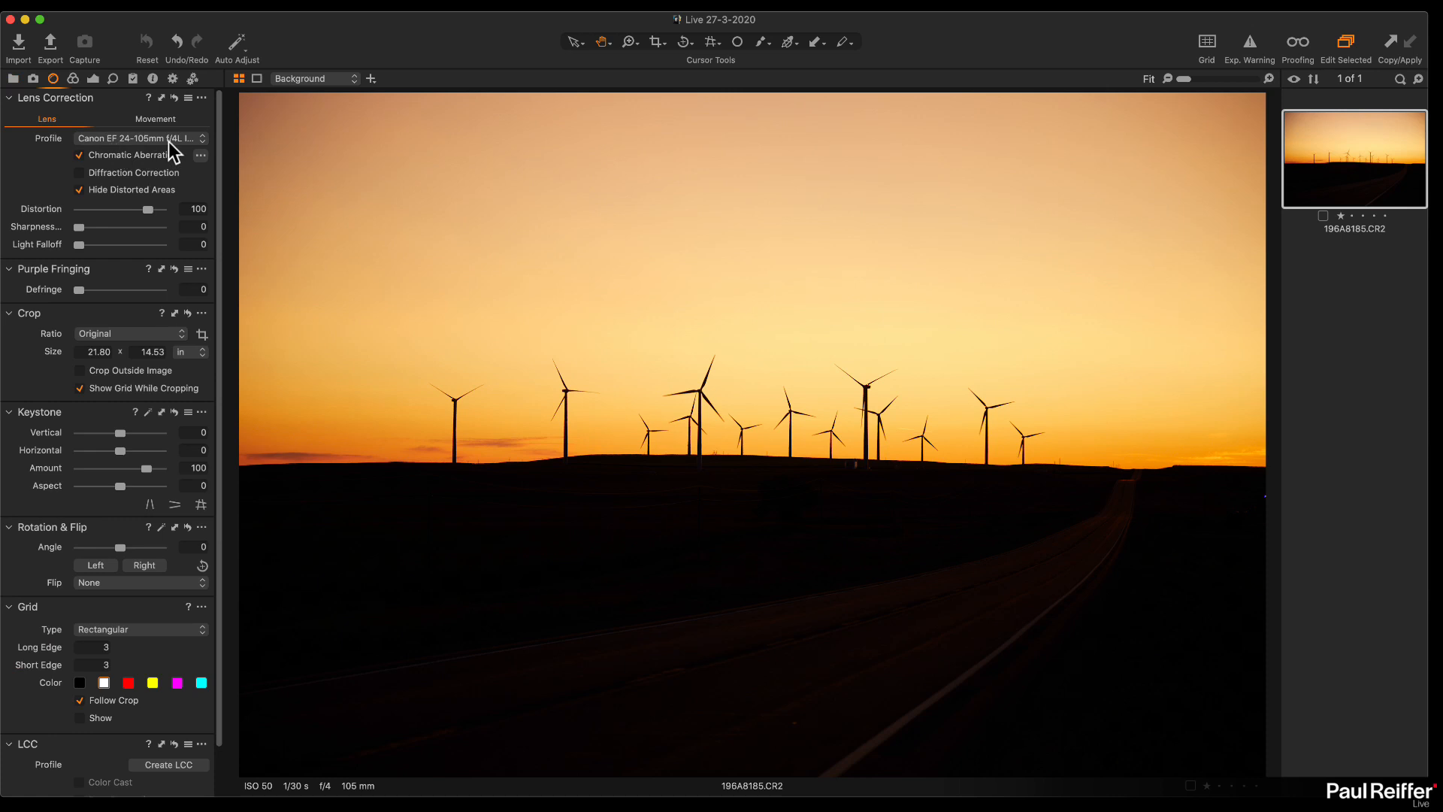
left_click(152, 78)
scroll(113, 323, "down", 5)
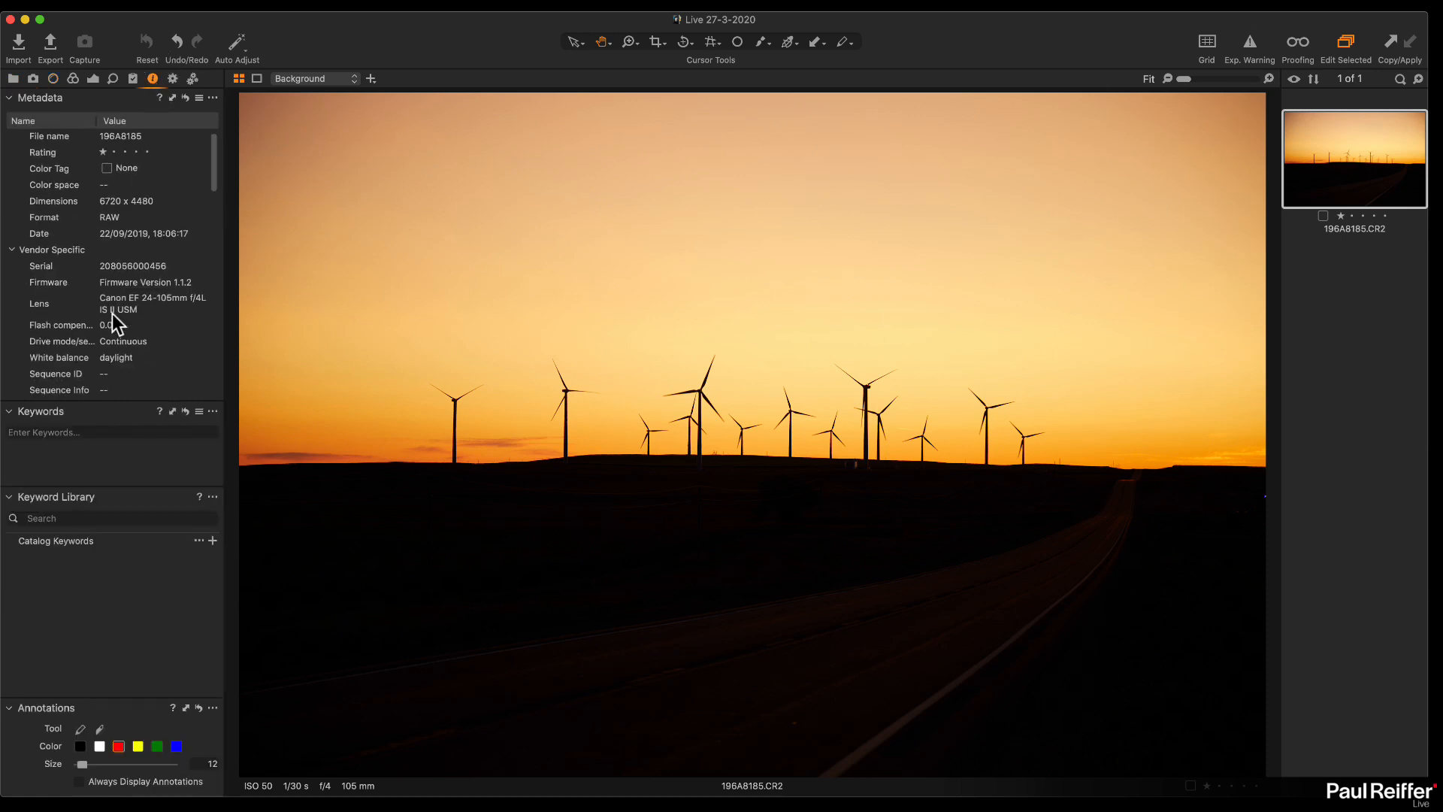
scroll(115, 323, "down", 5)
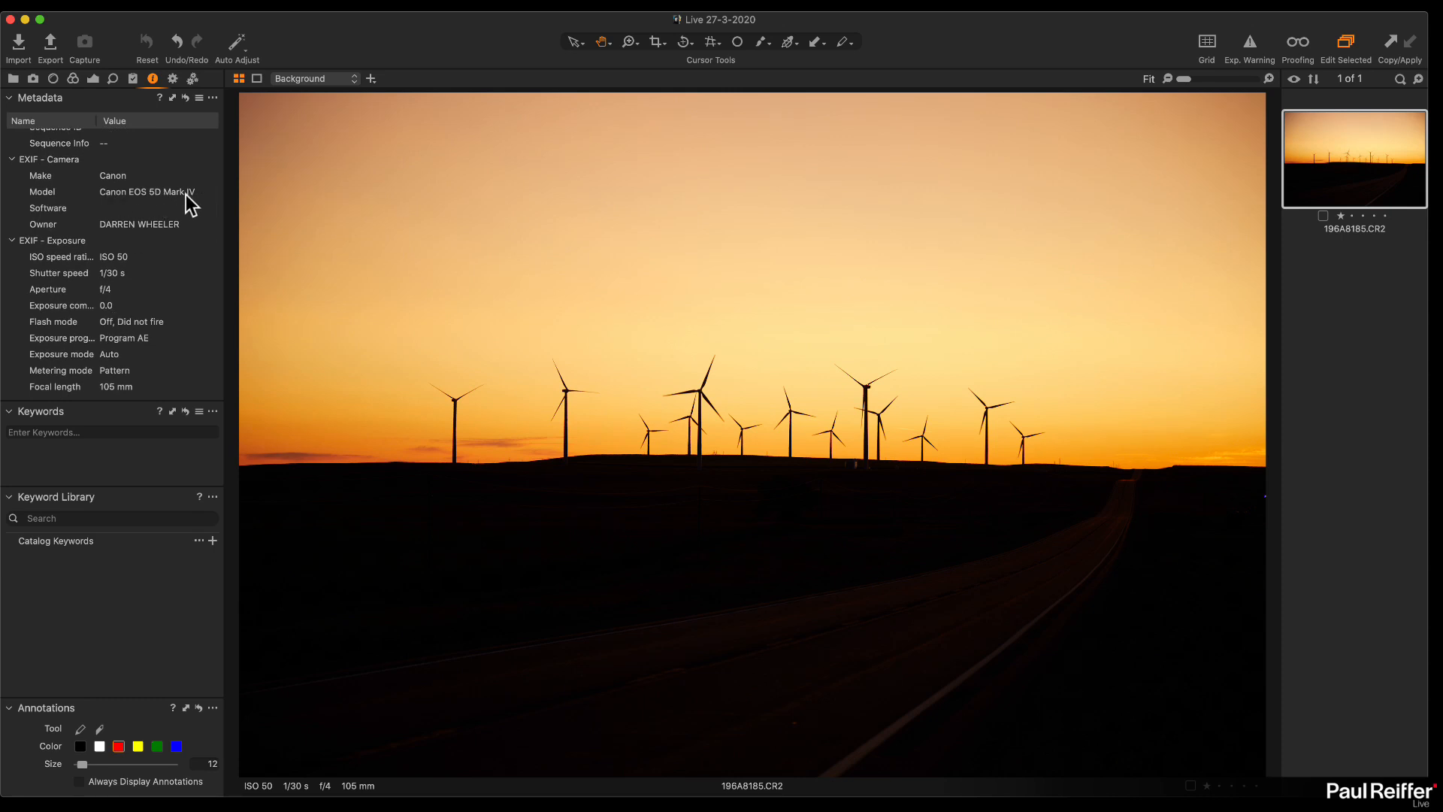
scroll(180, 199, "up", 10)
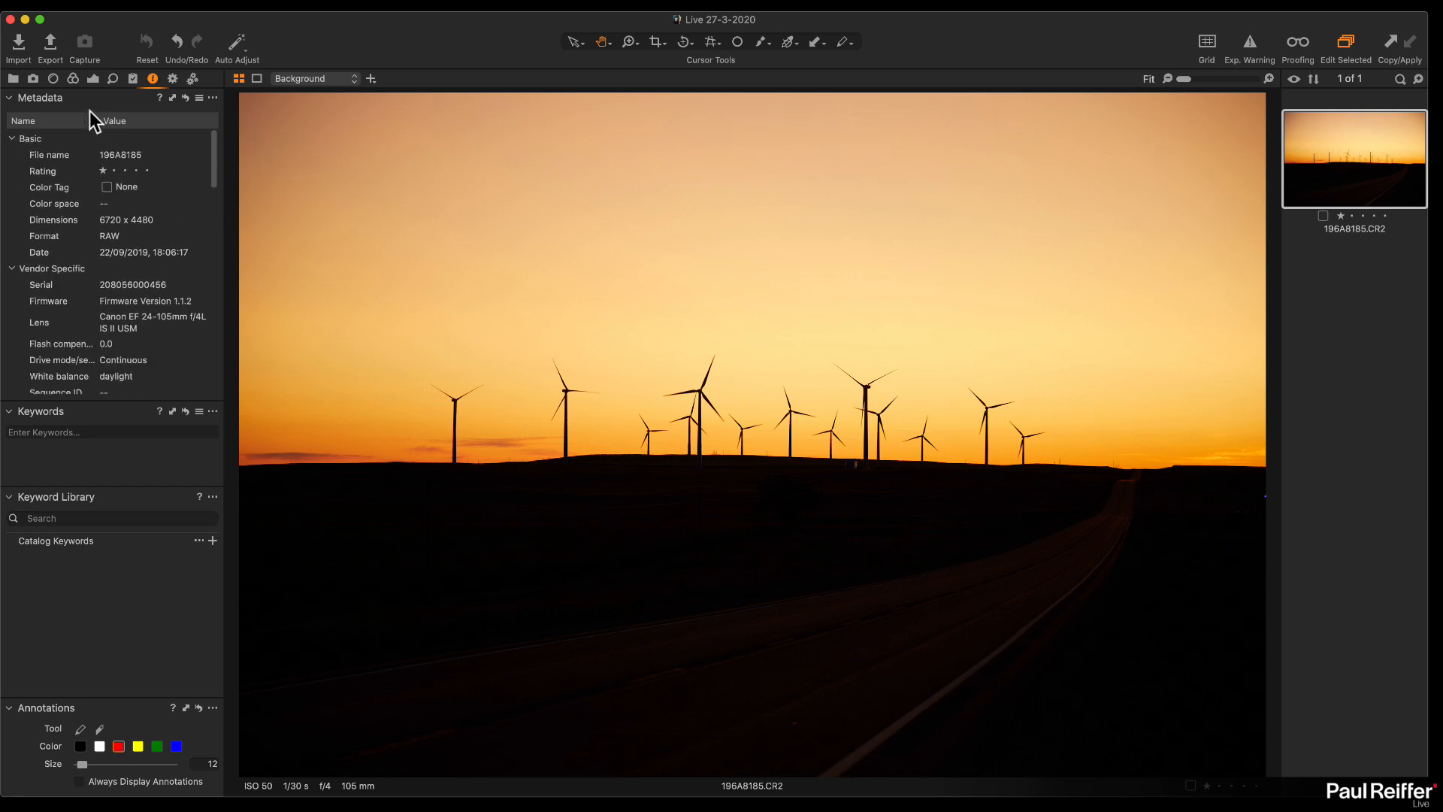
left_click(53, 79)
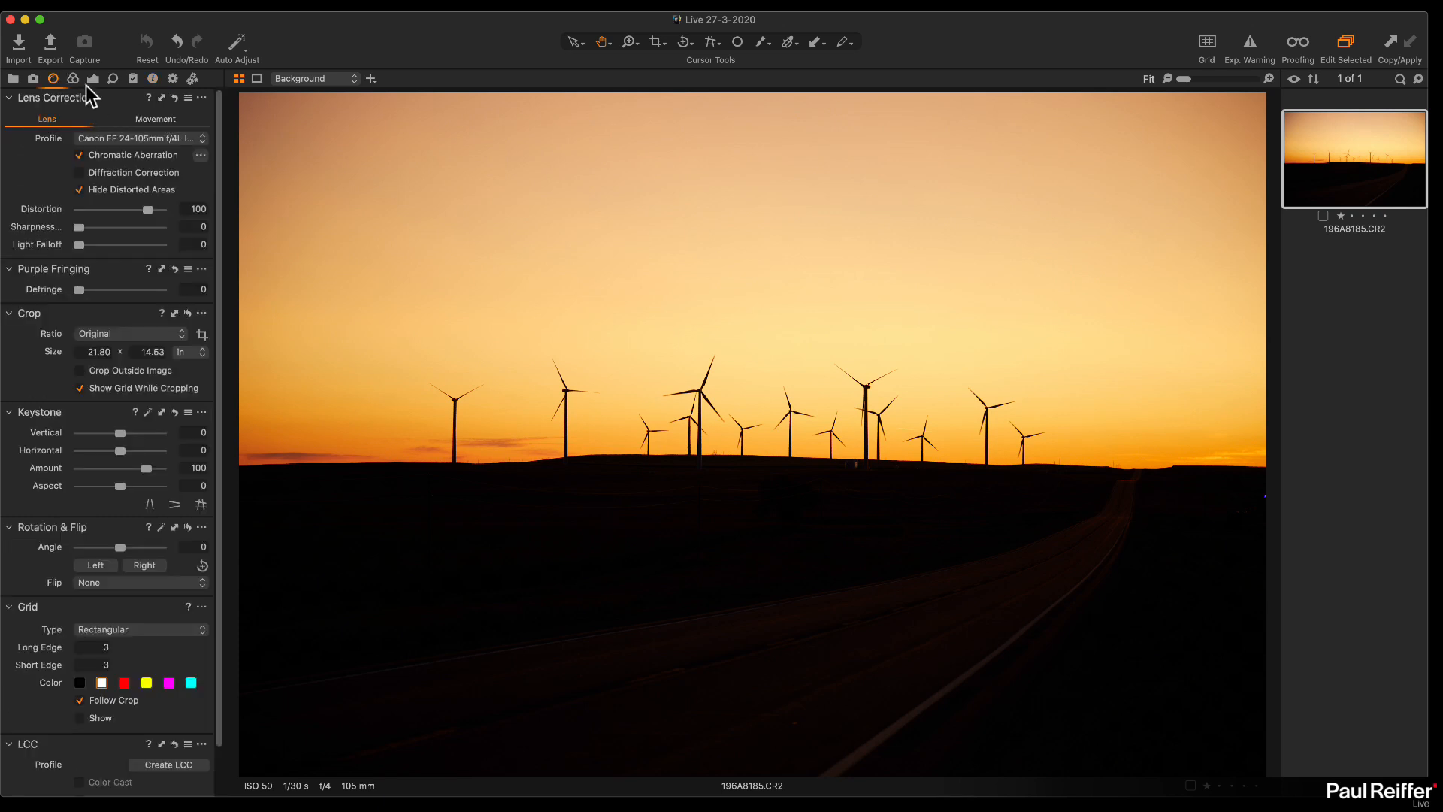
Step: Test the foreground shadow detail with Exposure raised to 4, and reset Exposure to 0
left_click(93, 79)
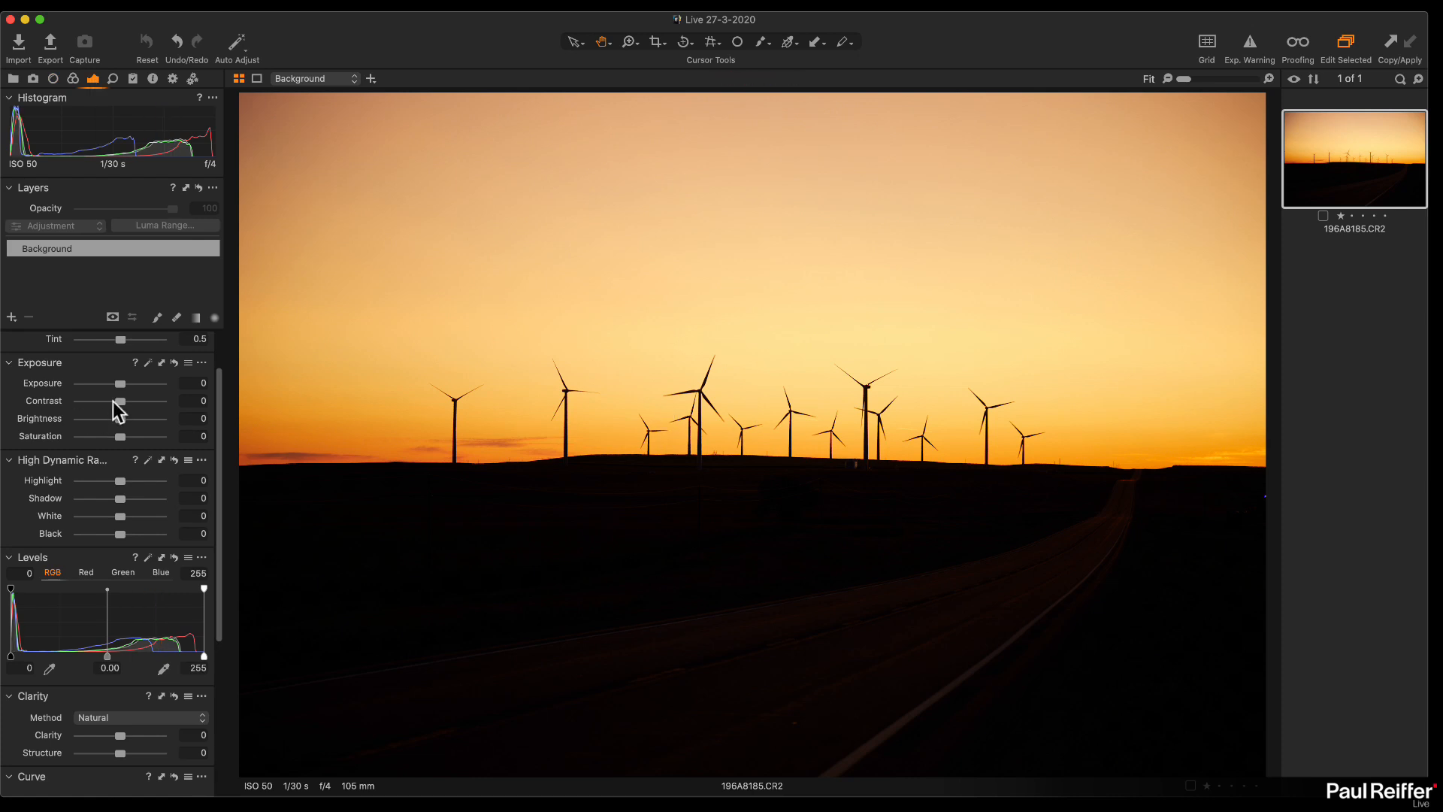
left_click_drag(119, 384, 160, 385)
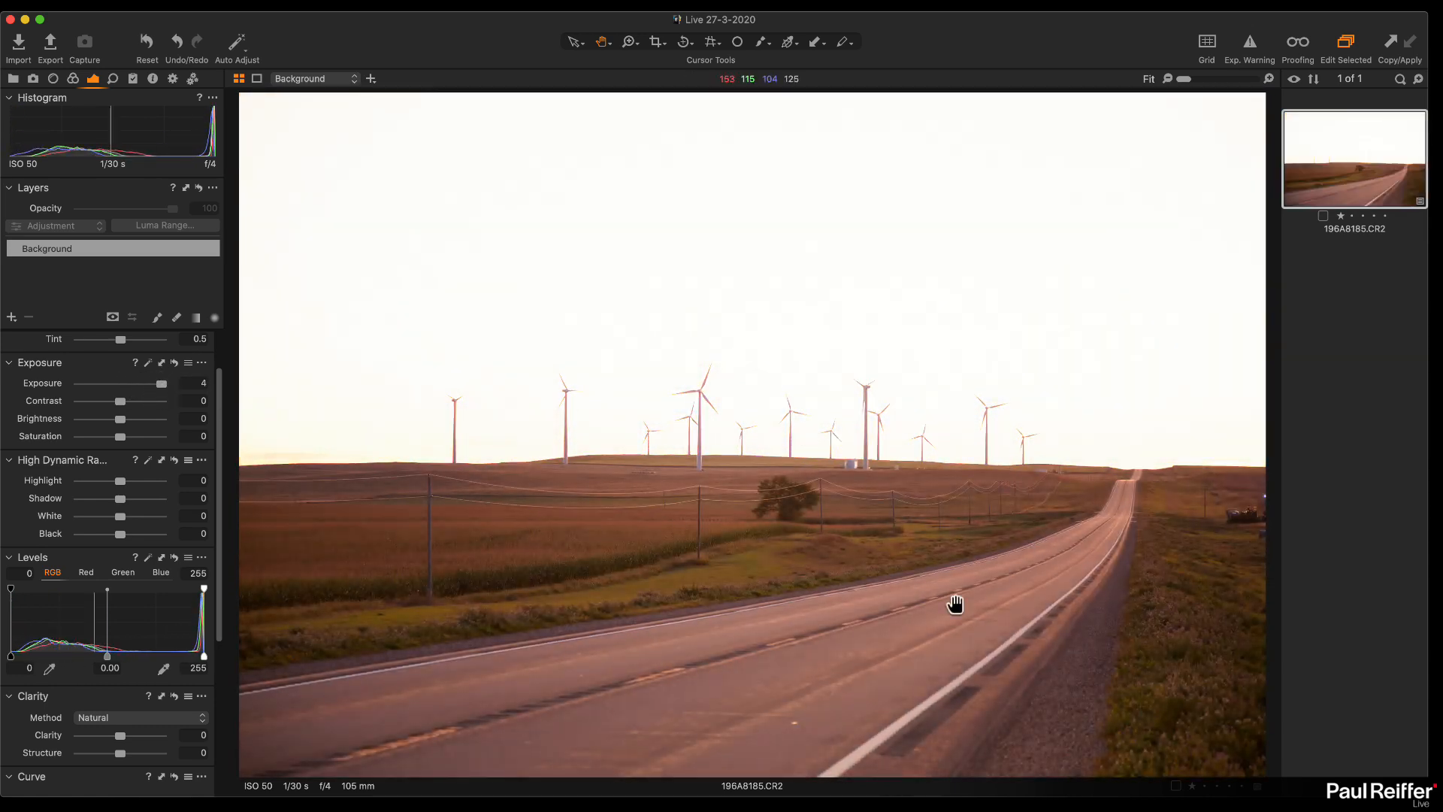
double_click(799, 552)
left_click_drag(849, 427, 955, 593)
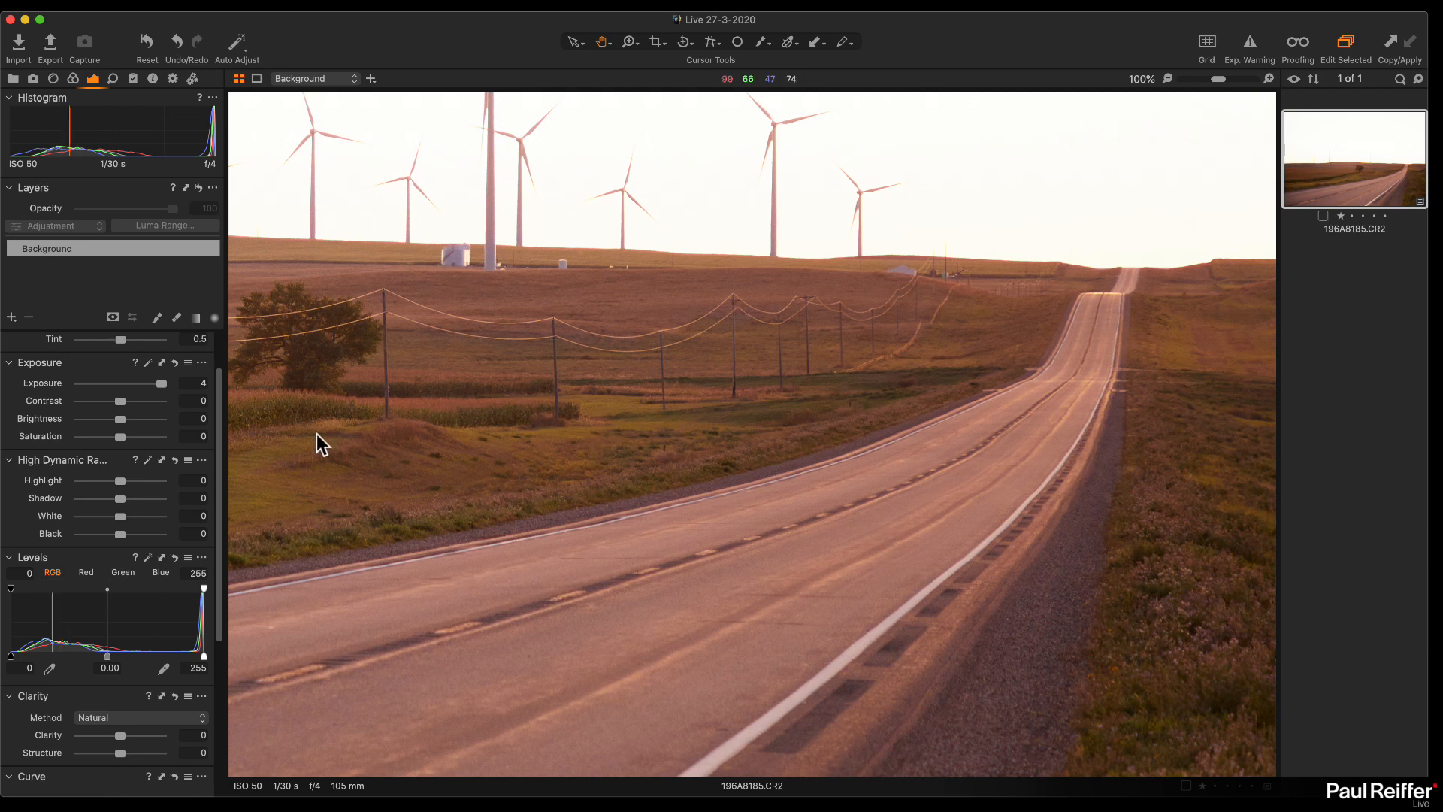
double_click(119, 385)
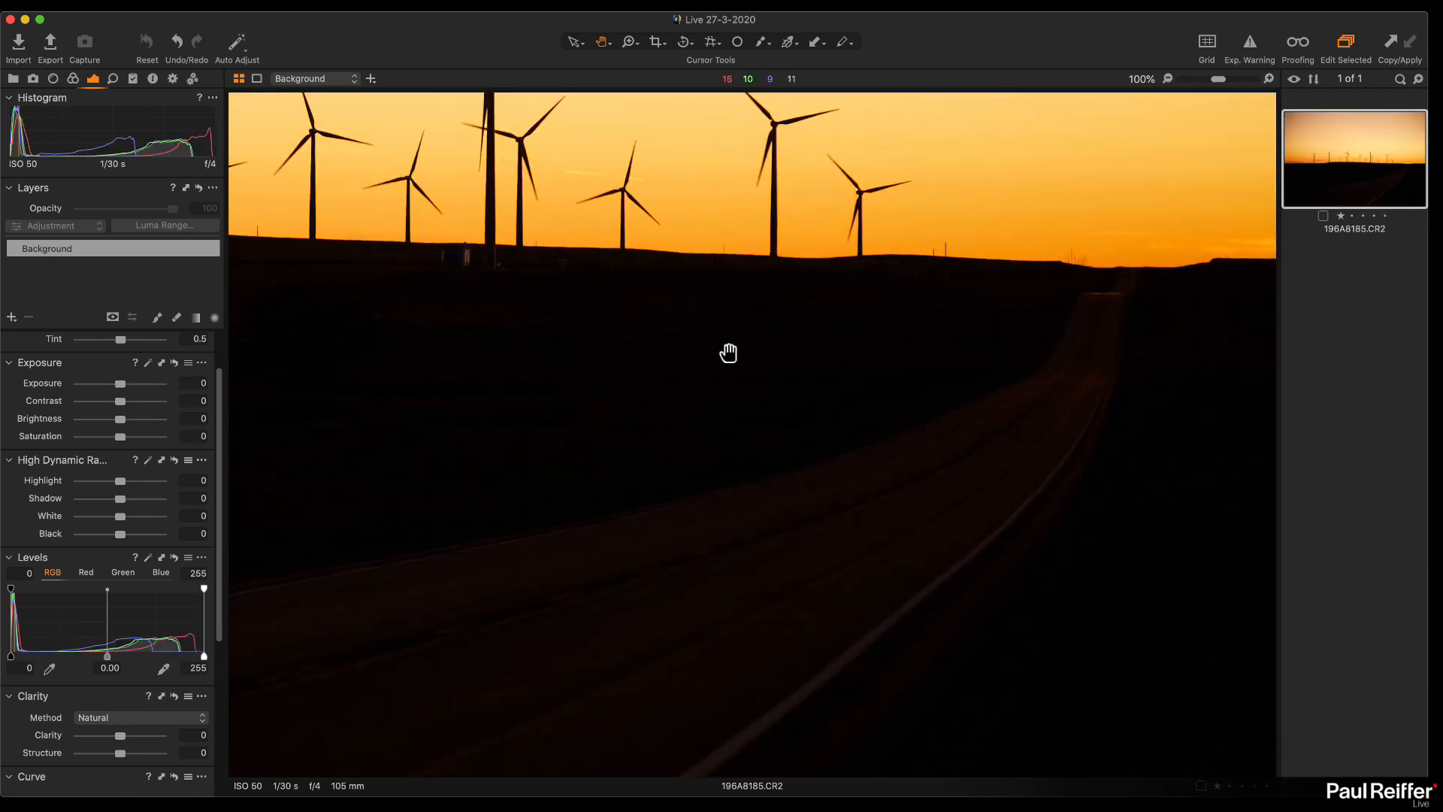
Step: Lower Exposure to -2.57 and inspect the sky and turbines up close
left_click(119, 385)
mouse_move(118, 384)
left_mouse_down()
mouse_move(151, 384)
mouse_move(118, 385)
left_mouse_up()
left_click_drag(380, 332, 845, 462)
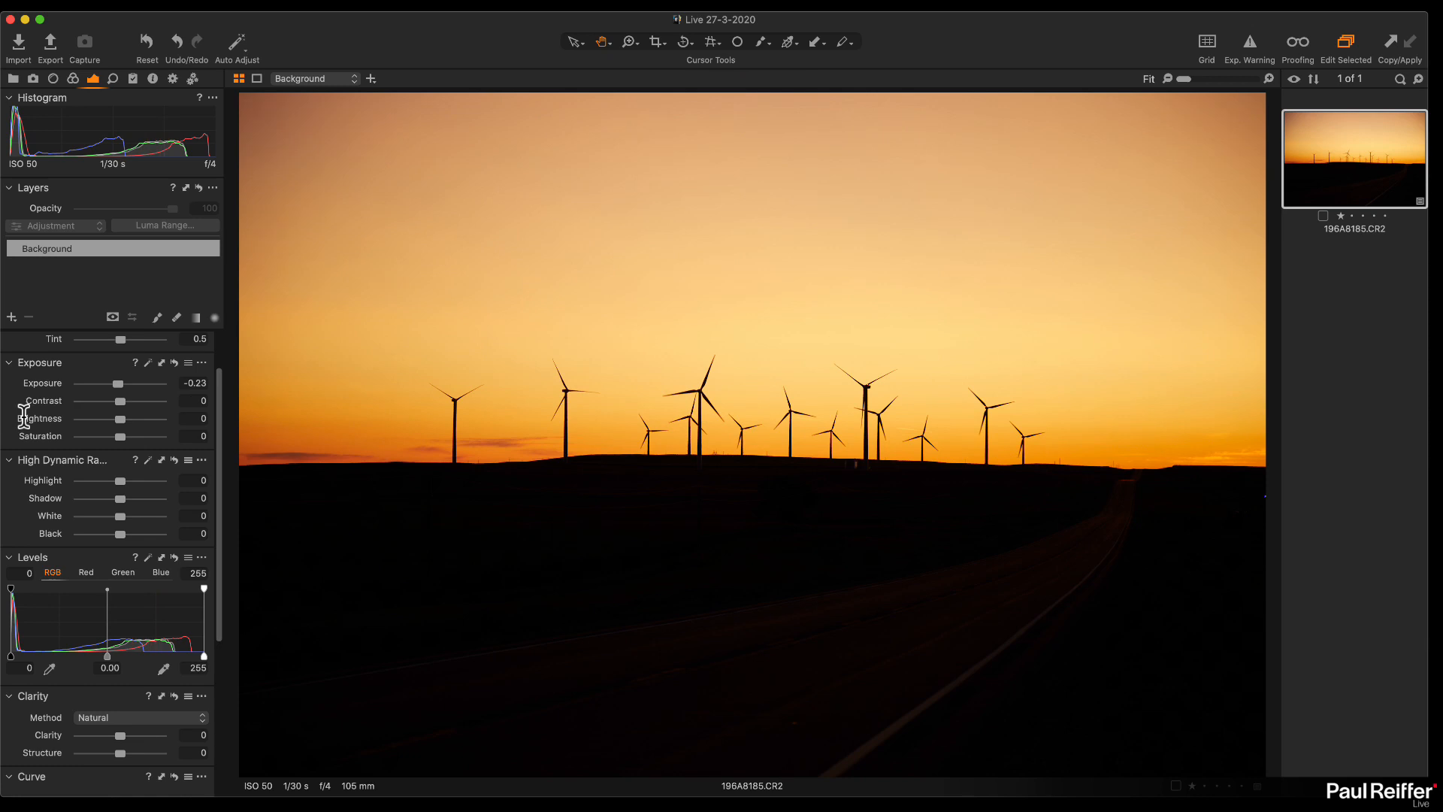
left_click_drag(118, 384, 94, 384)
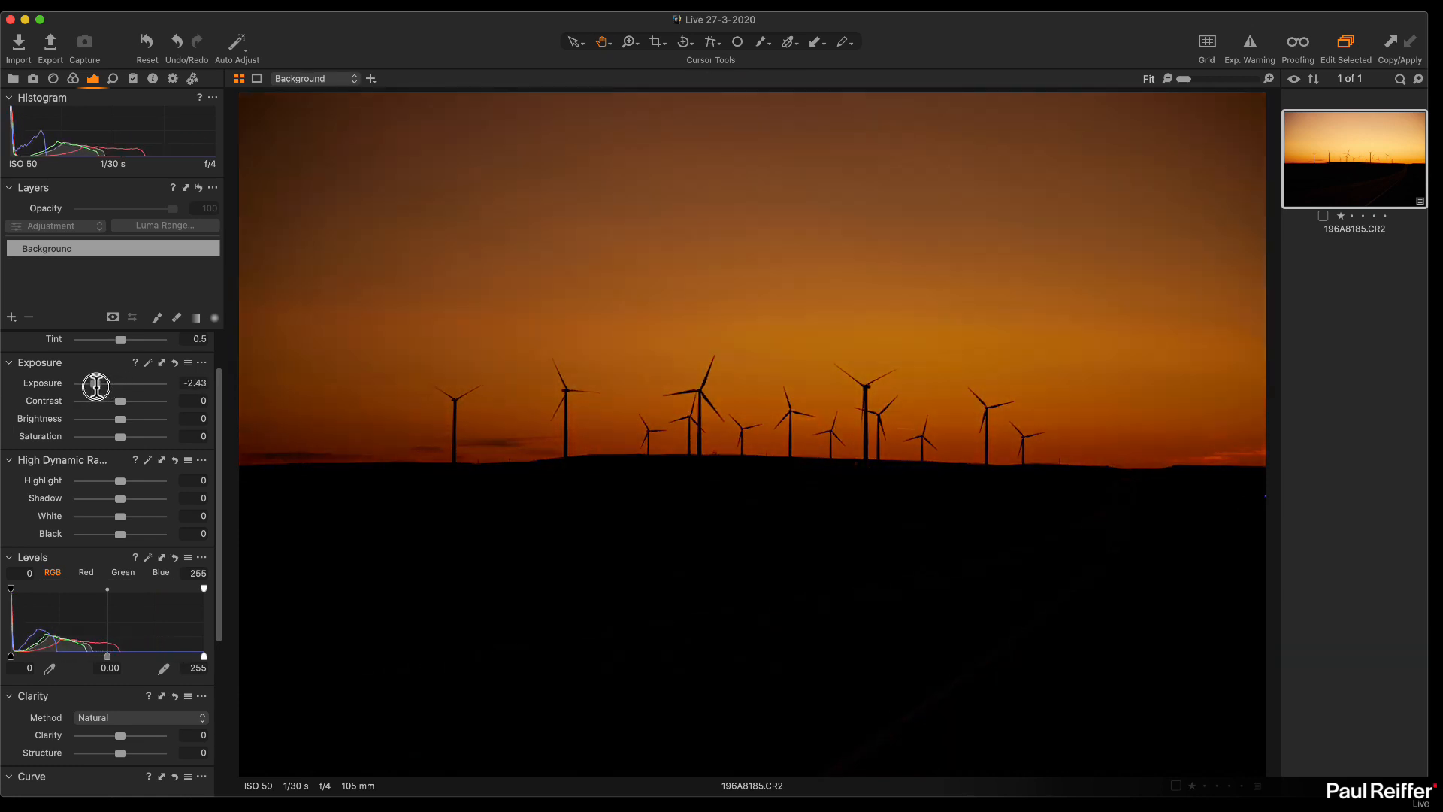
left_click_drag(848, 426, 657, 476)
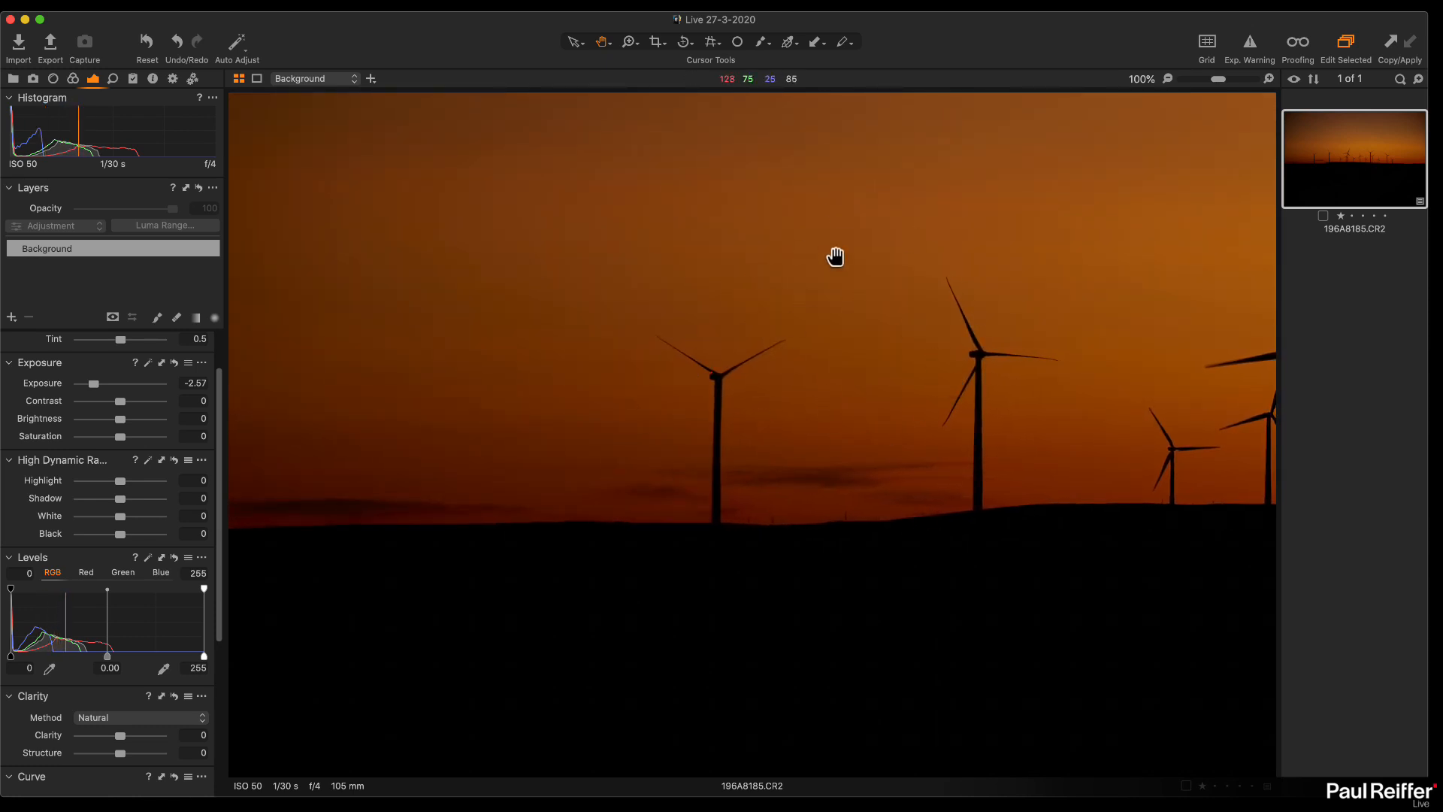
left_click_drag(842, 372, 697, 515)
left_click_drag(617, 423, 619, 420)
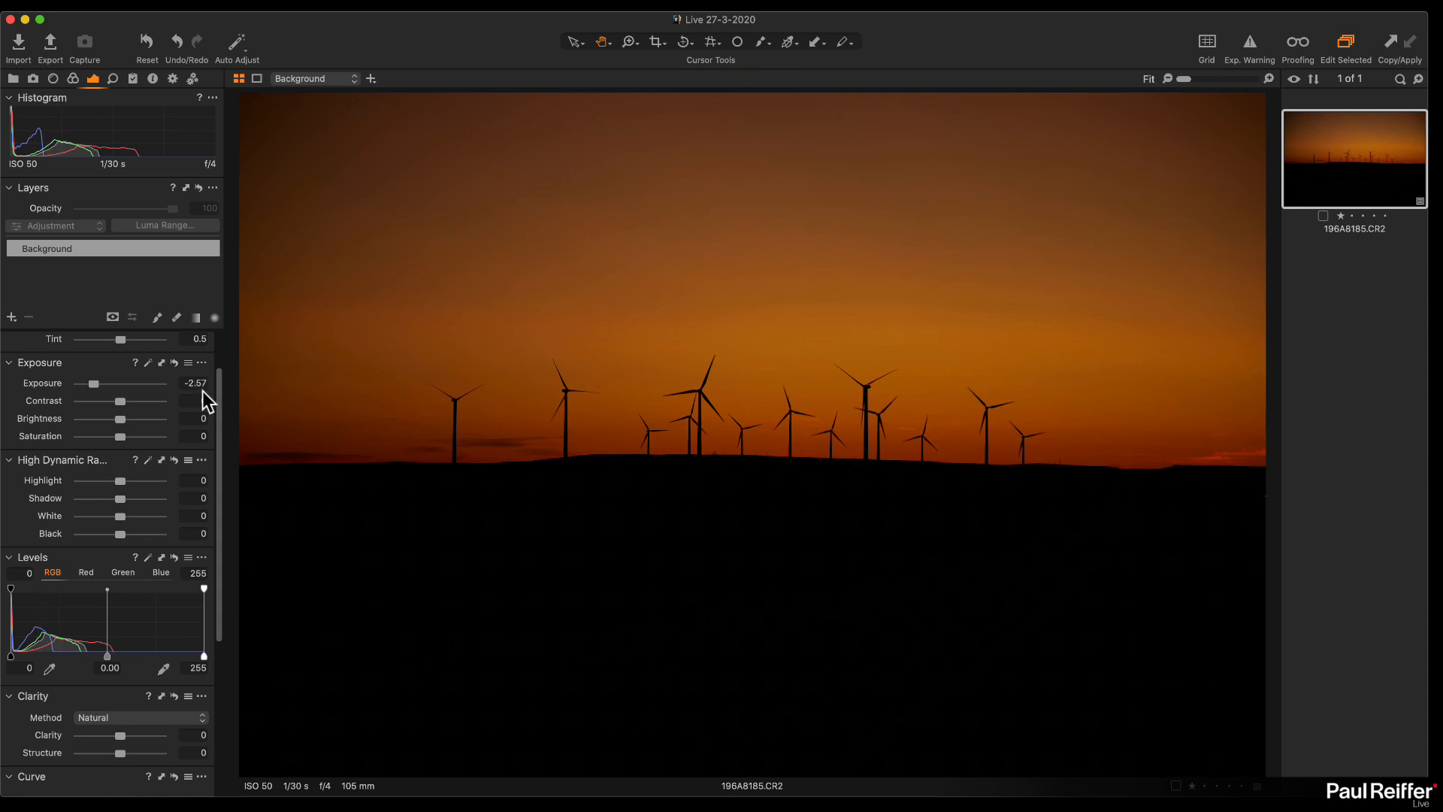
Step: Try a darker Exposure of about -2.34 and a brighter one of about 1.11, resetting it to 0 each time
left_click(118, 384)
mouse_move(118, 387)
left_mouse_down()
mouse_move(149, 397)
mouse_move(96, 390)
left_mouse_up()
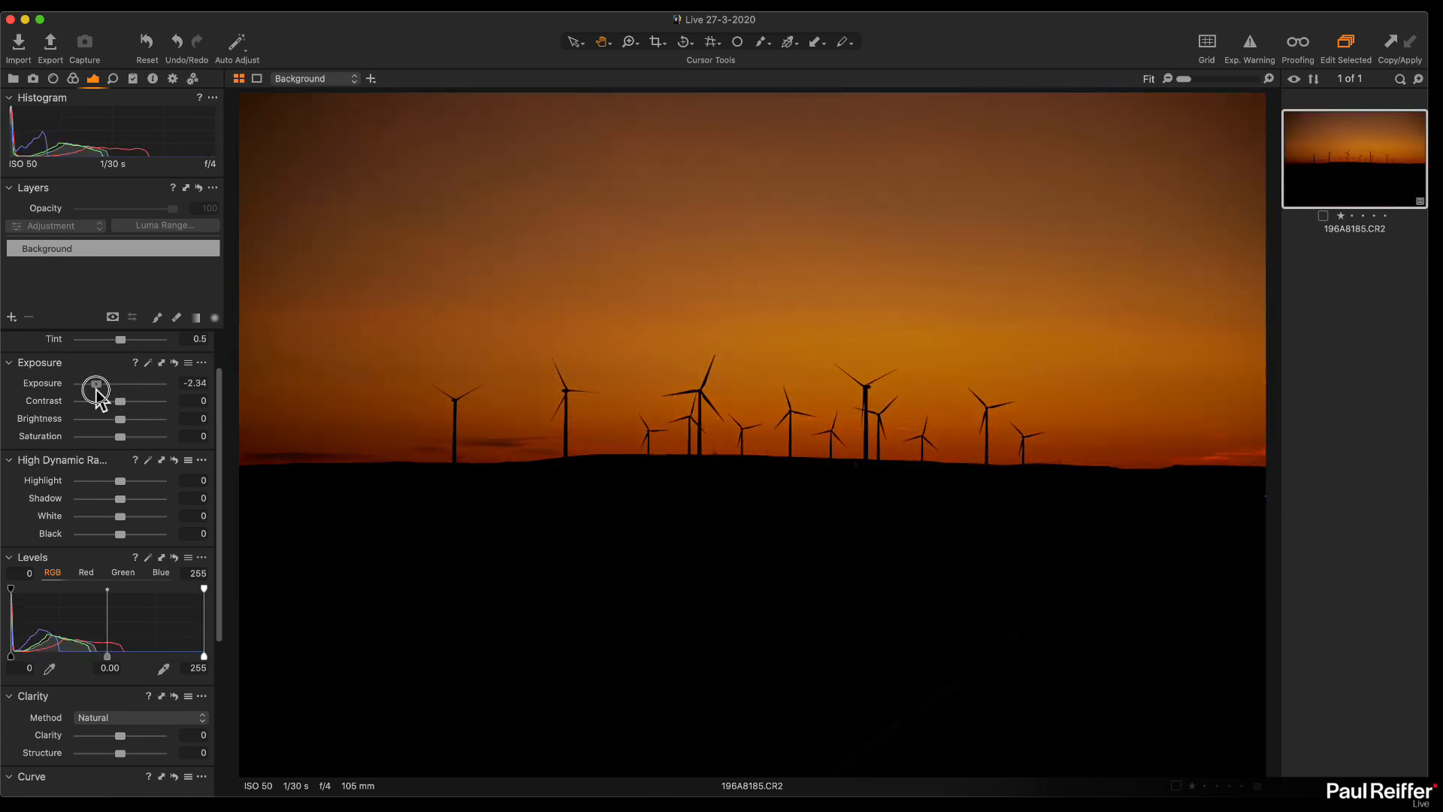
mouse_move(96, 389)
left_mouse_down()
mouse_move(155, 390)
mouse_move(101, 391)
left_mouse_up()
double_click(100, 385)
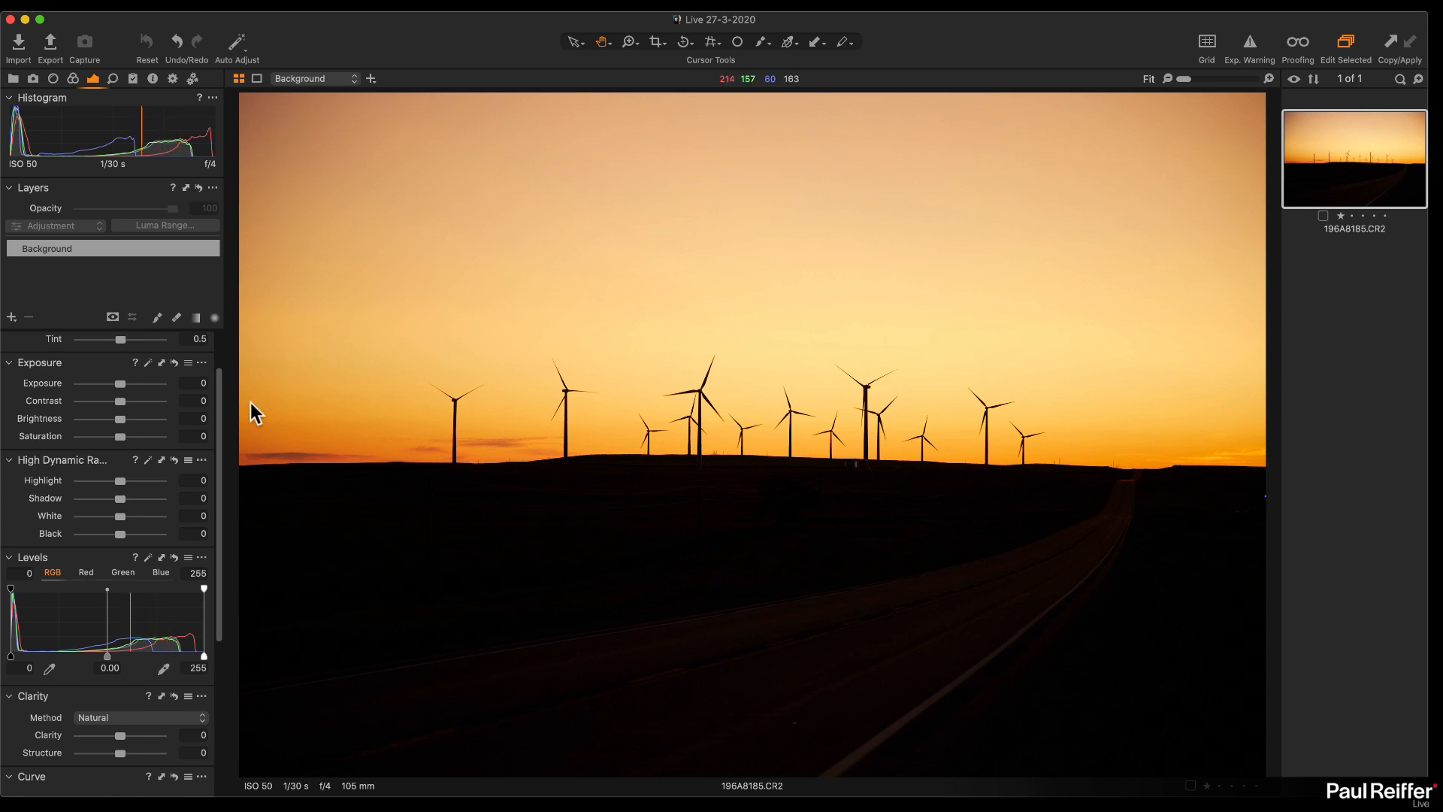
left_click_drag(123, 386, 133, 388)
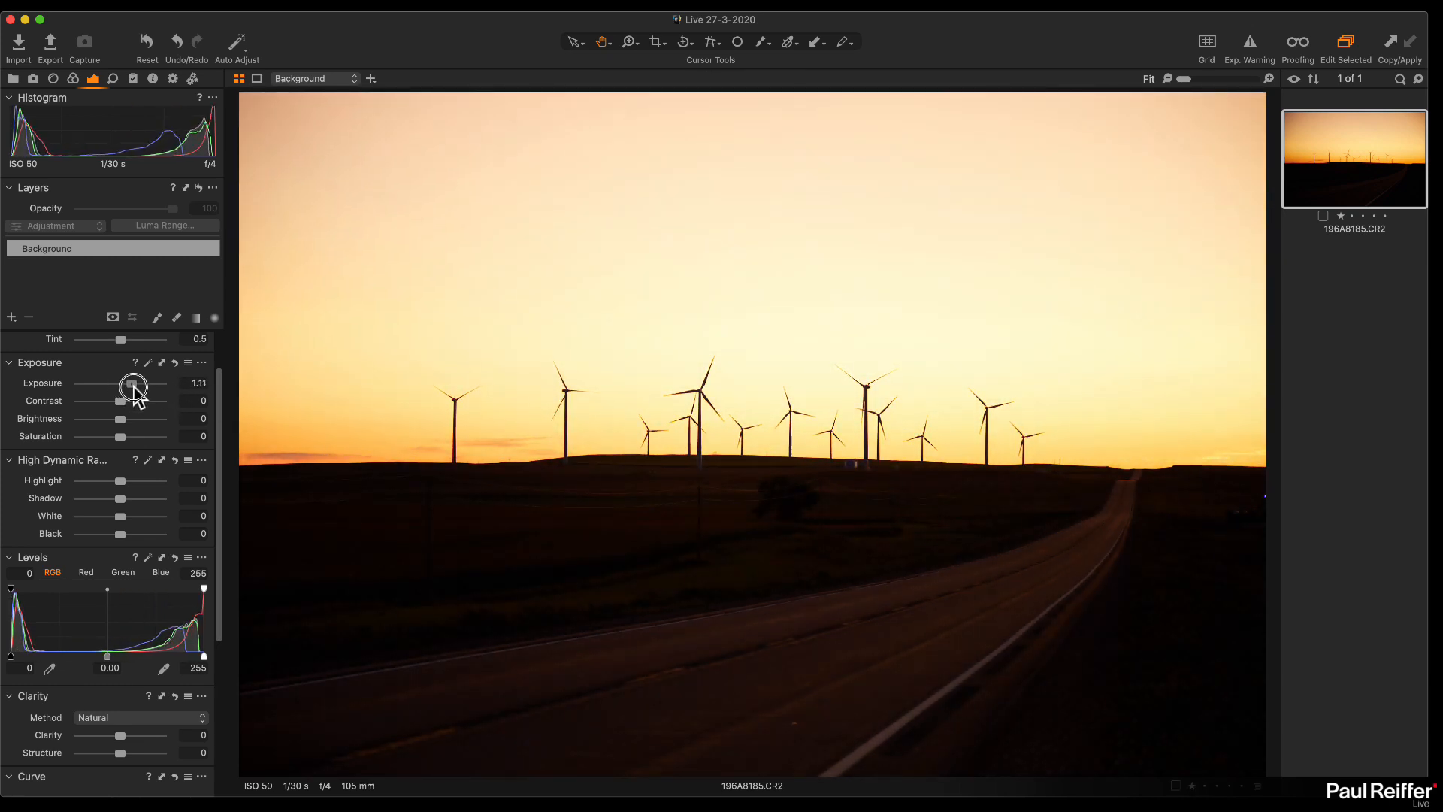
double_click(138, 386)
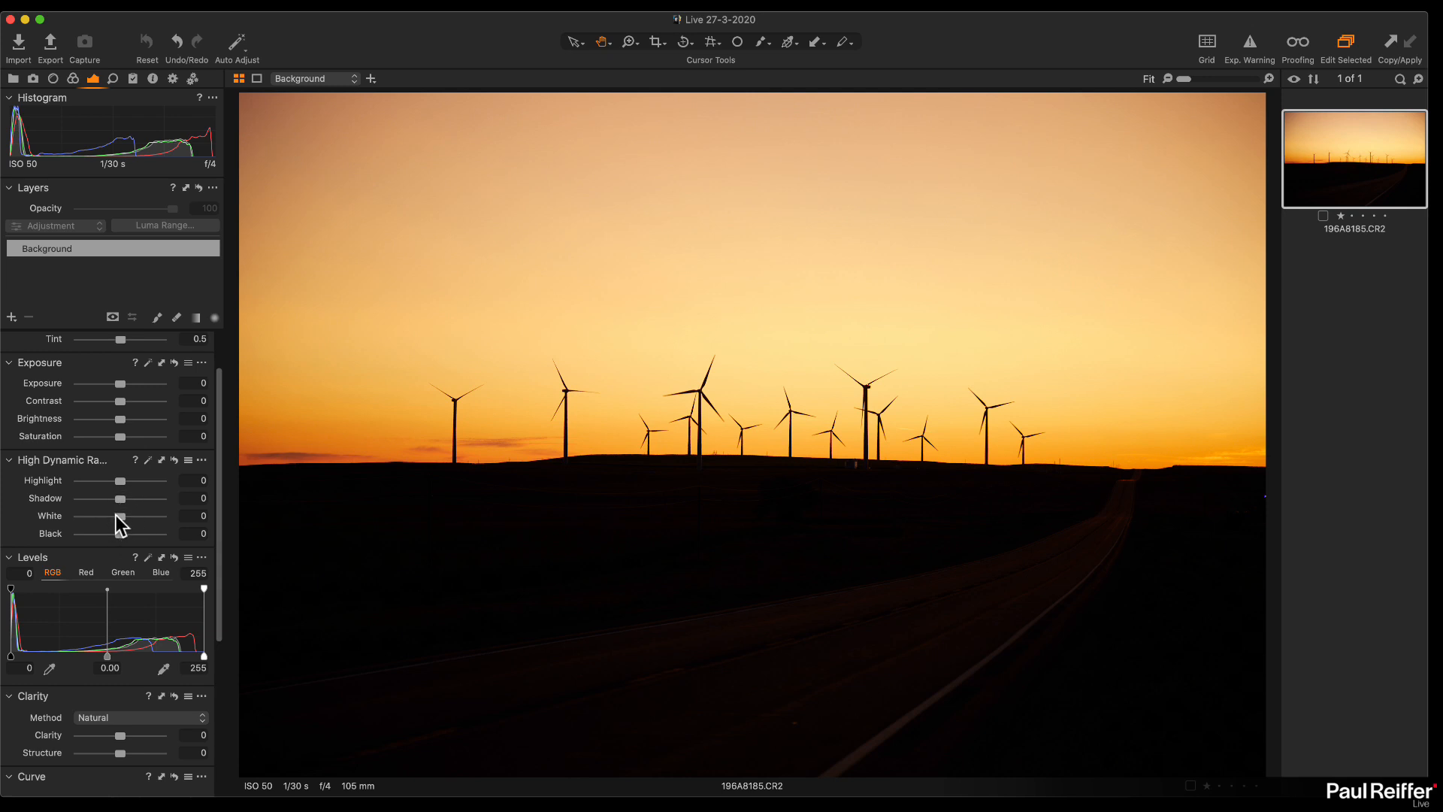
Step: Set the Background's High Dynamic Range values to Highlight -36, Shadow 38 and Black -35
left_click_drag(120, 498, 114, 533)
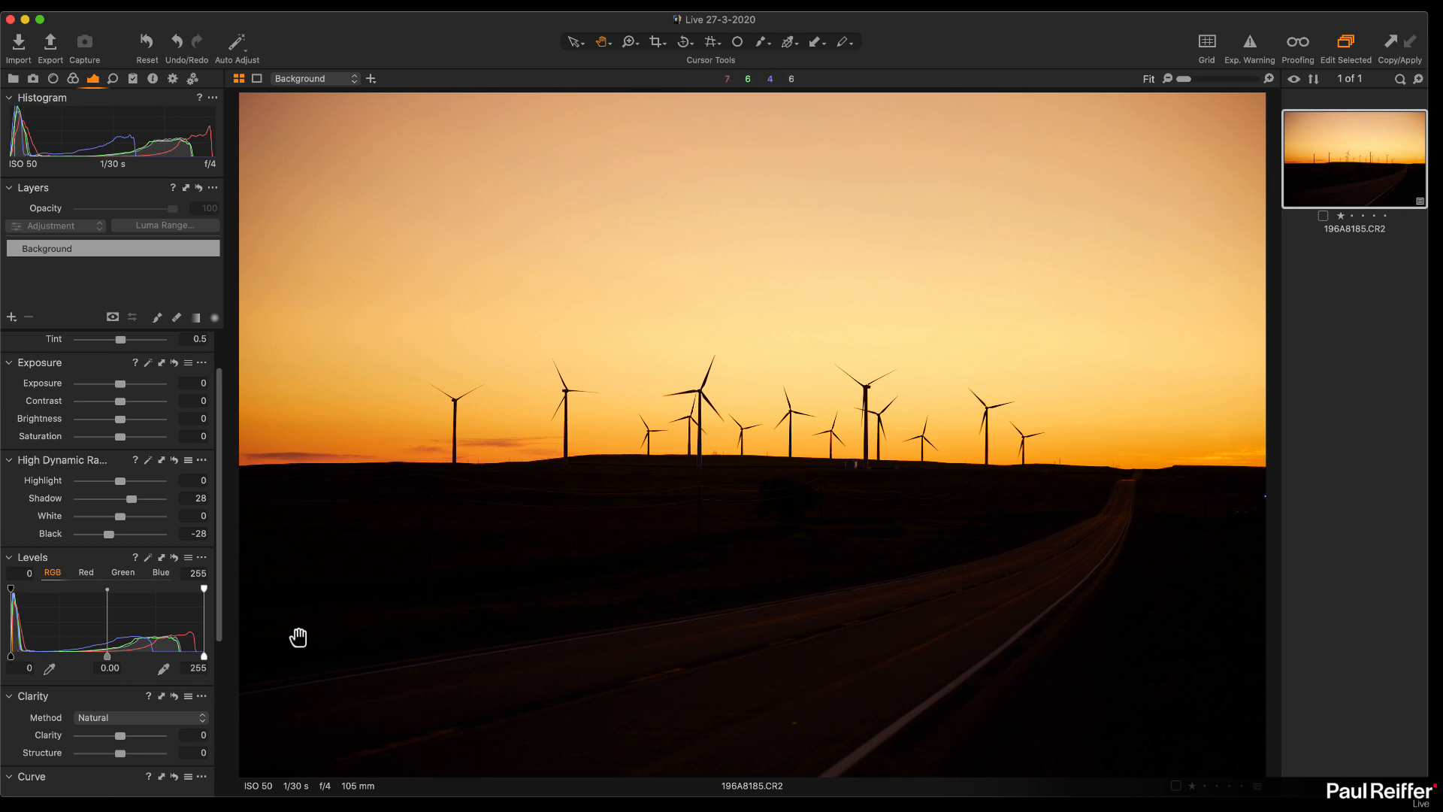
left_click(552, 532)
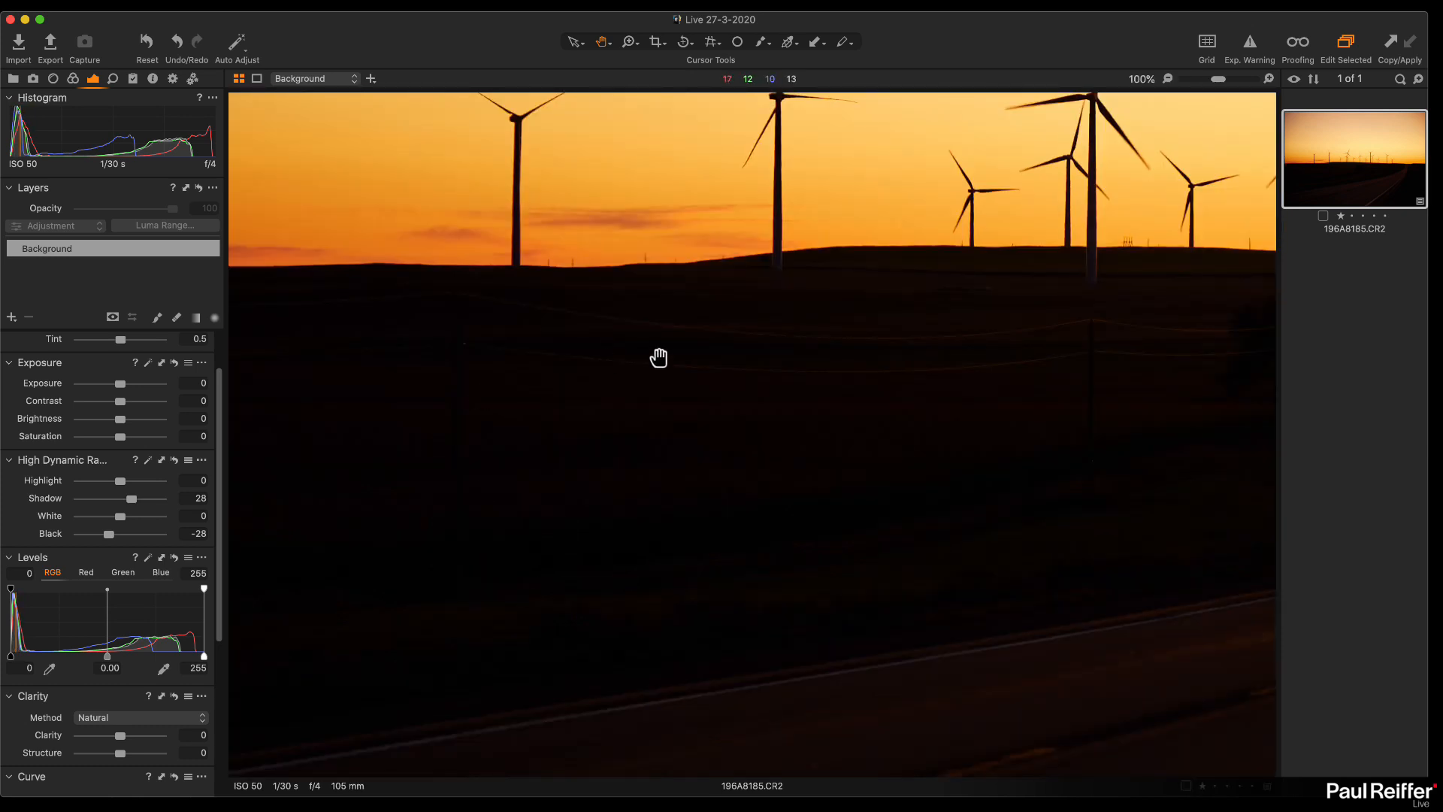
left_click(763, 564)
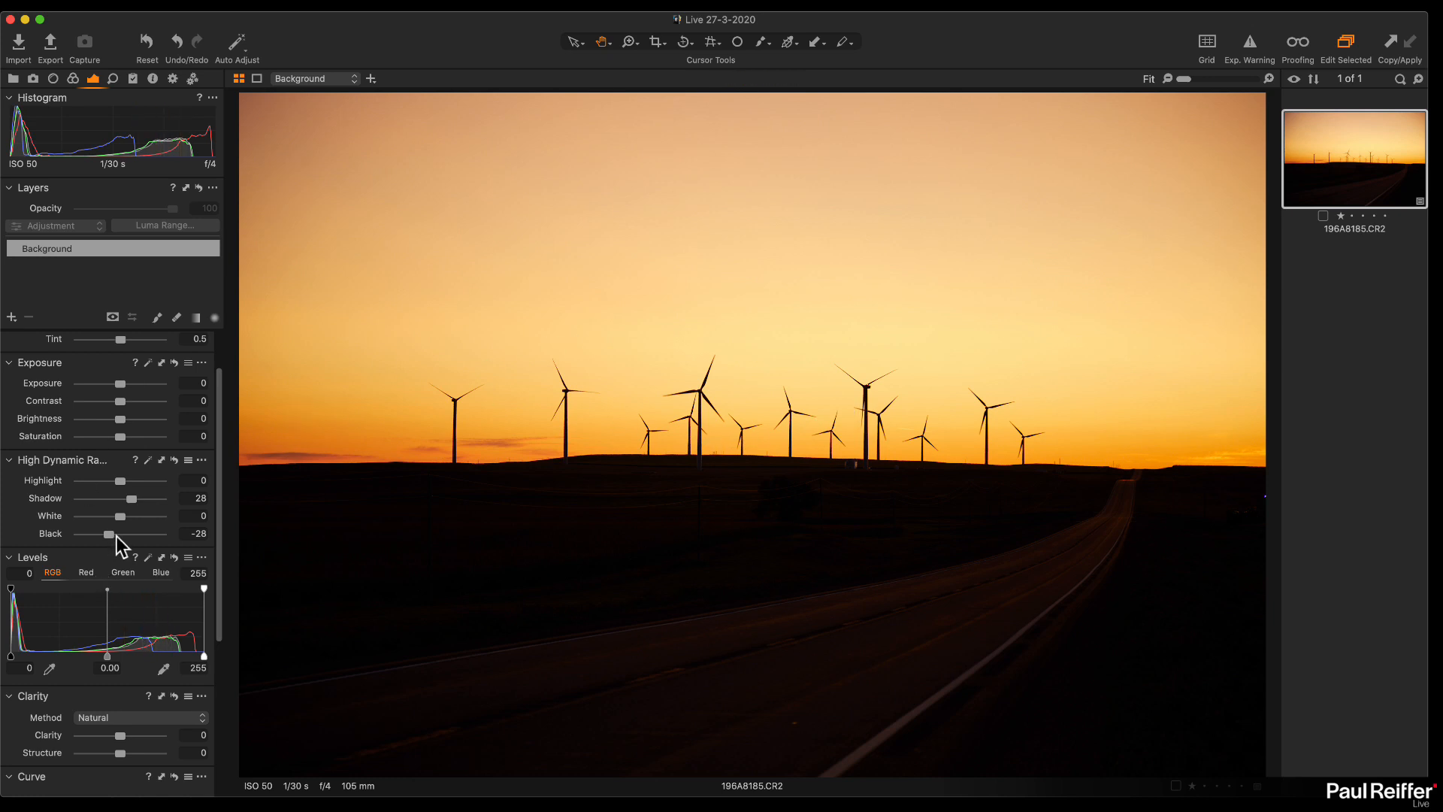
mouse_move(109, 534)
left_mouse_down()
mouse_move(138, 535)
mouse_move(108, 535)
left_mouse_up()
left_click_drag(110, 535, 106, 535)
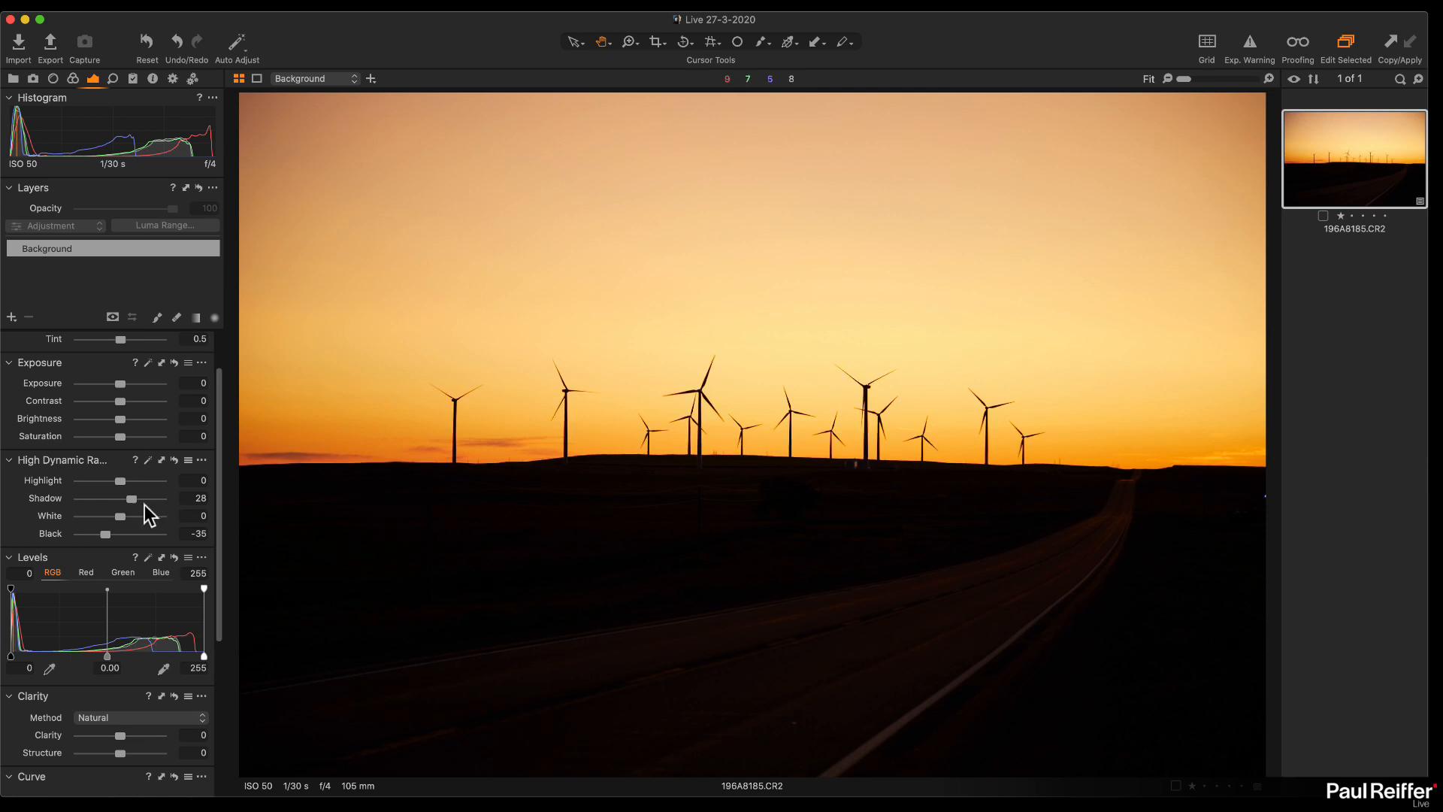
left_click_drag(132, 505, 136, 502)
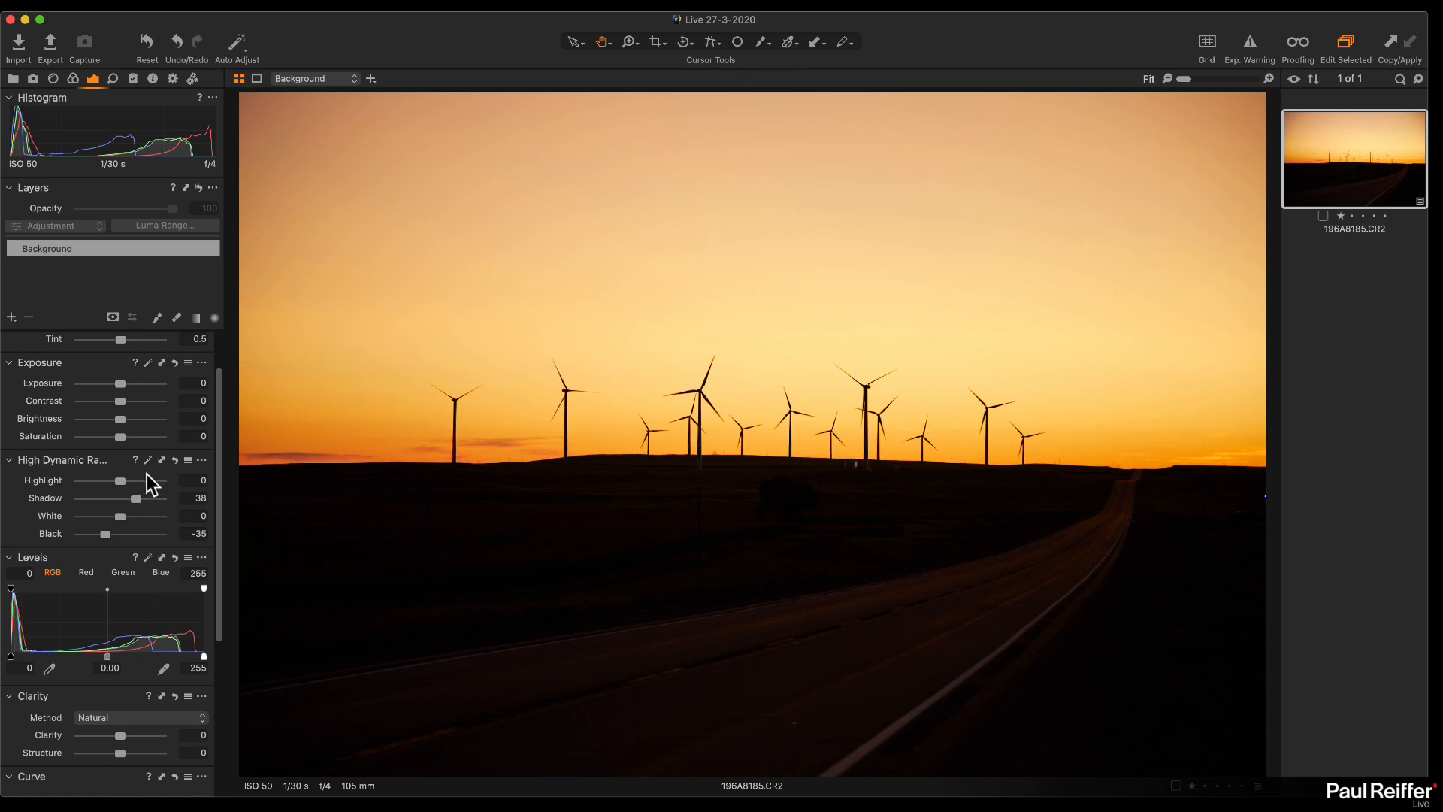
left_click_drag(117, 482, 104, 484)
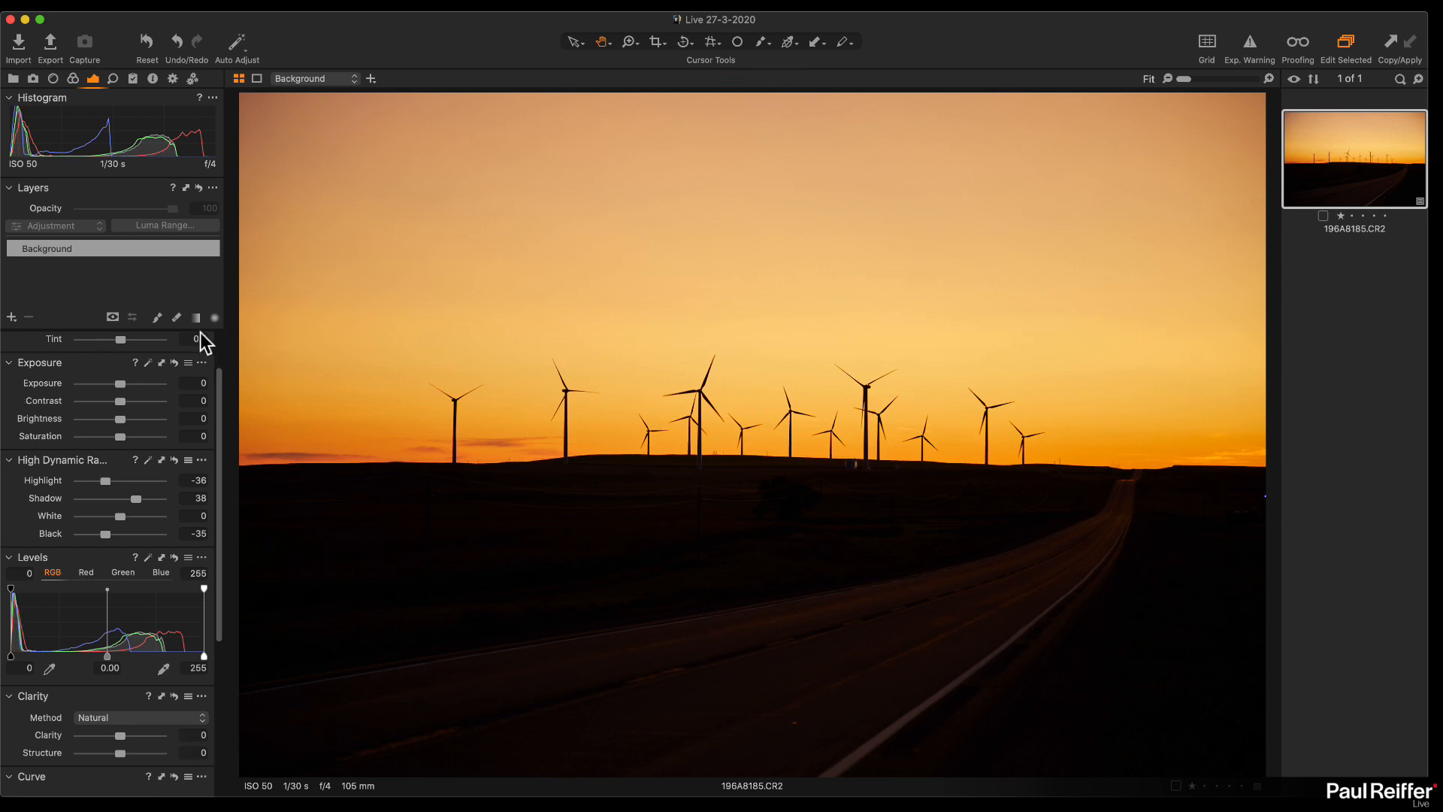
Step: Add a new adjustment layer named Road and activate the mask brush for it
left_click(11, 317)
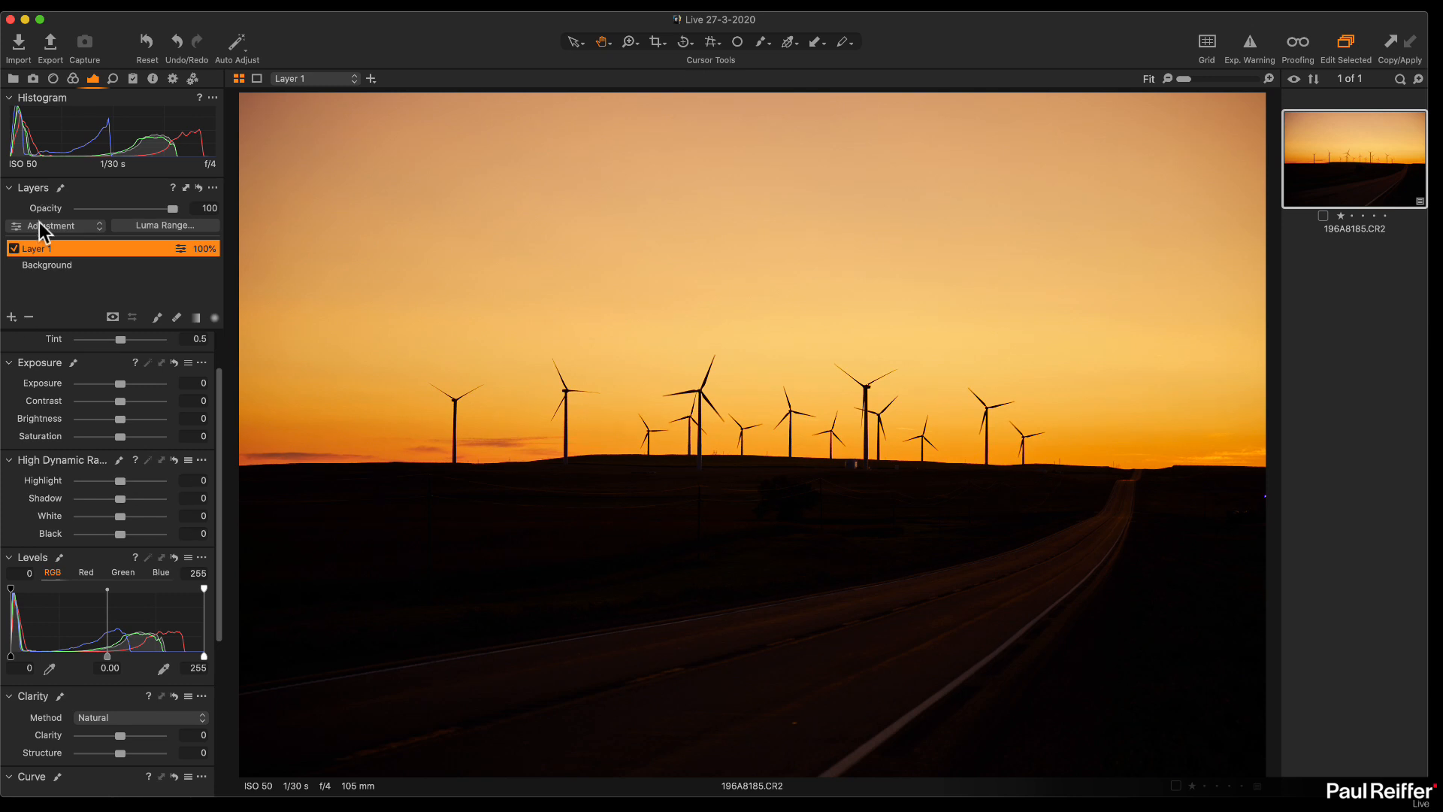
left_click(156, 315)
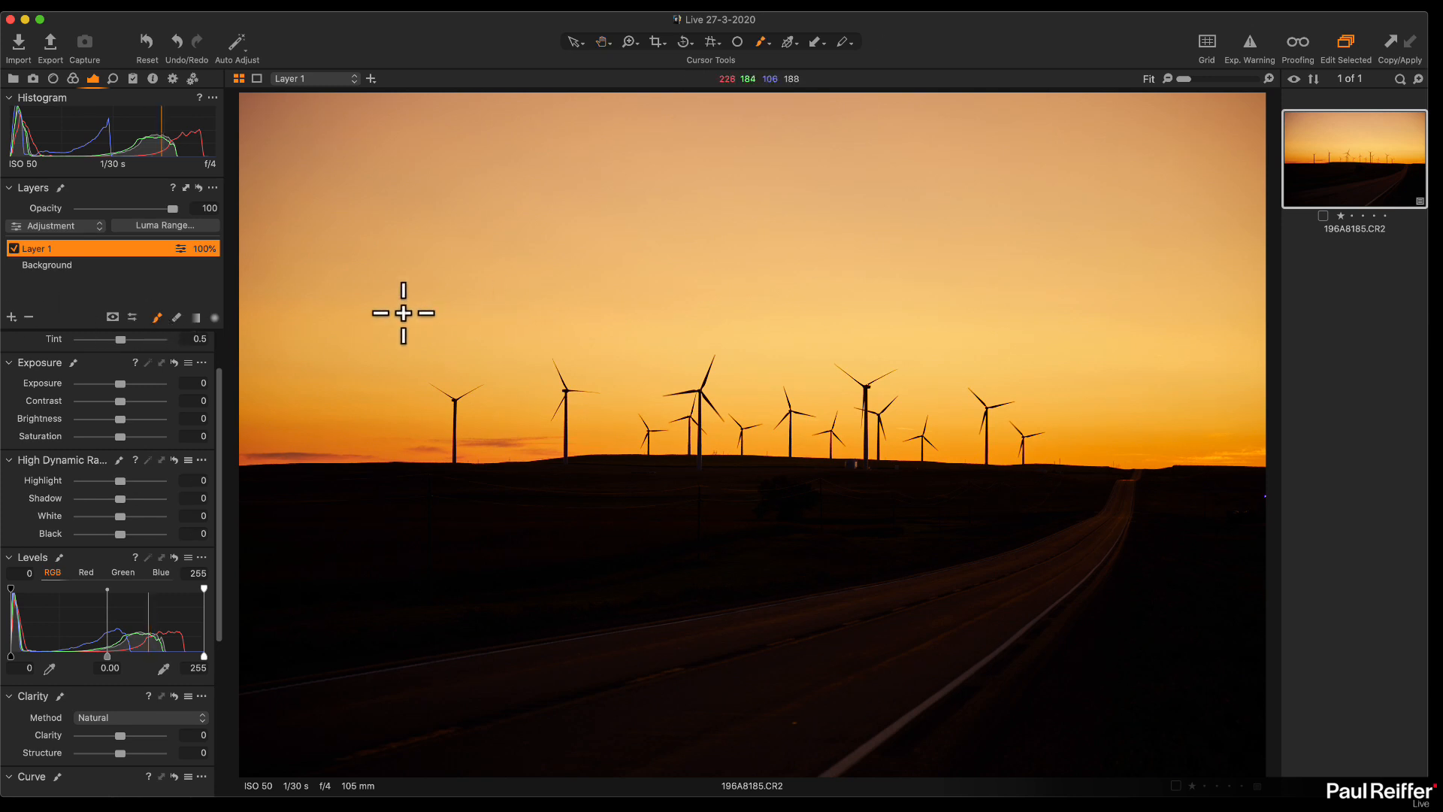
double_click(44, 251)
type("Road")
key("Return")
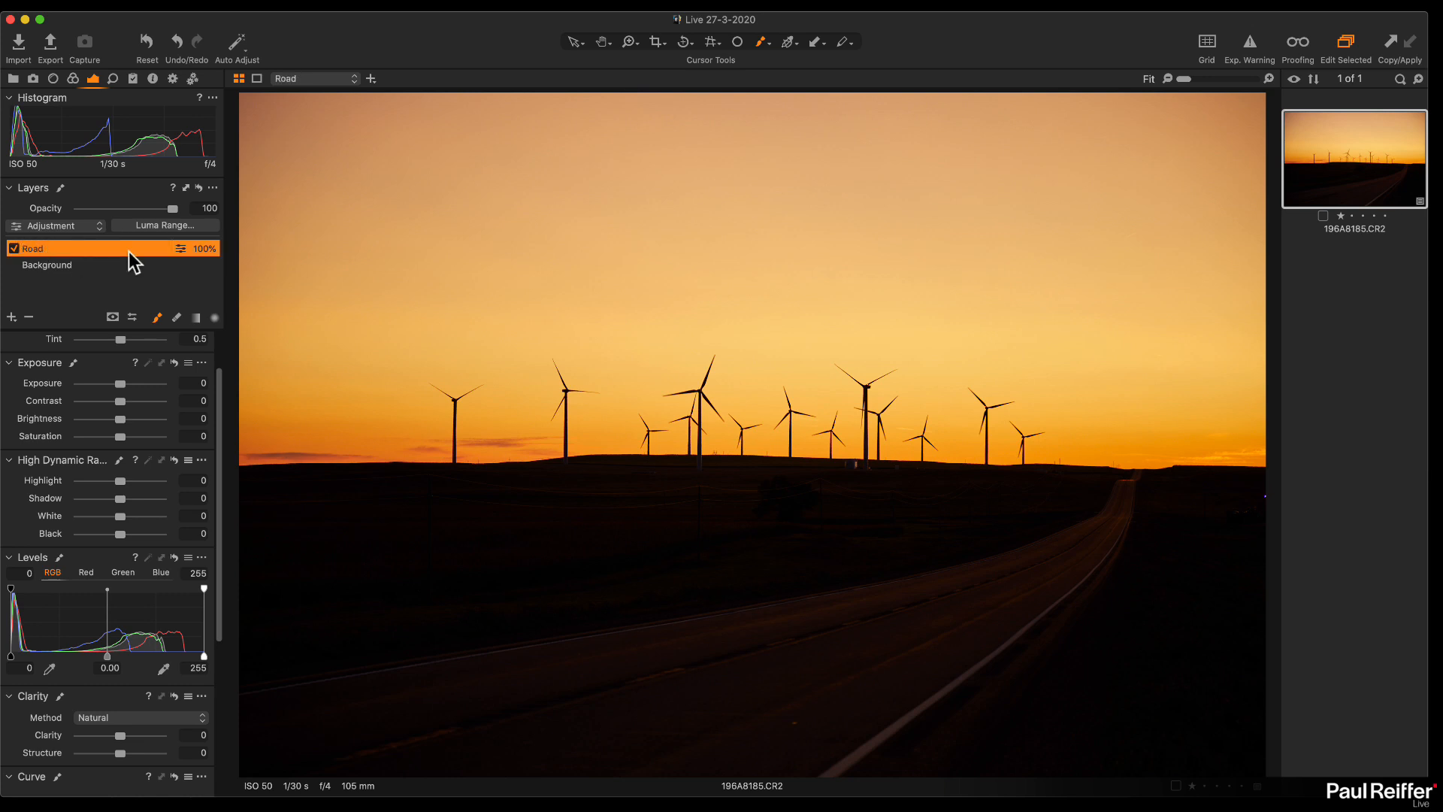
Step: Adjust the brush and paint the Road layer's mask over the whole road surface up to the horizon
right_click(824, 307)
left_click_drag(826, 302, 837, 303)
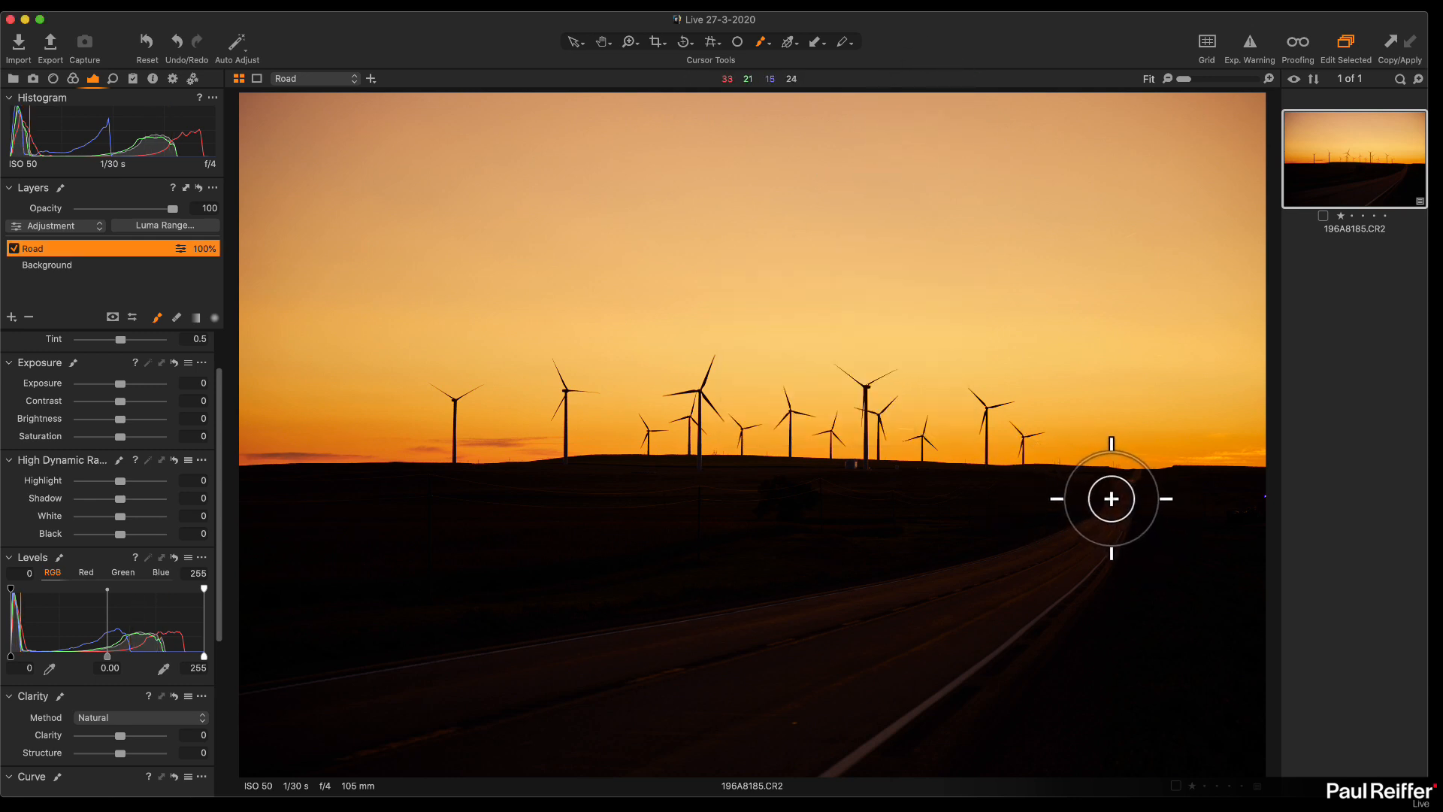
mouse_move(1124, 487)
left_mouse_down()
mouse_move(1087, 538)
mouse_move(950, 608)
mouse_move(518, 774)
mouse_move(386, 765)
mouse_move(305, 735)
mouse_move(303, 720)
mouse_move(207, 711)
mouse_move(437, 684)
mouse_move(296, 709)
mouse_move(436, 725)
mouse_move(449, 703)
mouse_move(228, 721)
mouse_move(286, 699)
mouse_move(635, 649)
mouse_move(369, 708)
mouse_move(625, 694)
mouse_move(403, 744)
mouse_move(390, 774)
mouse_move(496, 693)
mouse_move(657, 694)
mouse_move(741, 658)
mouse_move(553, 668)
mouse_move(814, 614)
mouse_move(489, 678)
mouse_move(817, 634)
mouse_move(793, 633)
mouse_move(929, 598)
mouse_move(851, 604)
mouse_move(964, 587)
left_mouse_up()
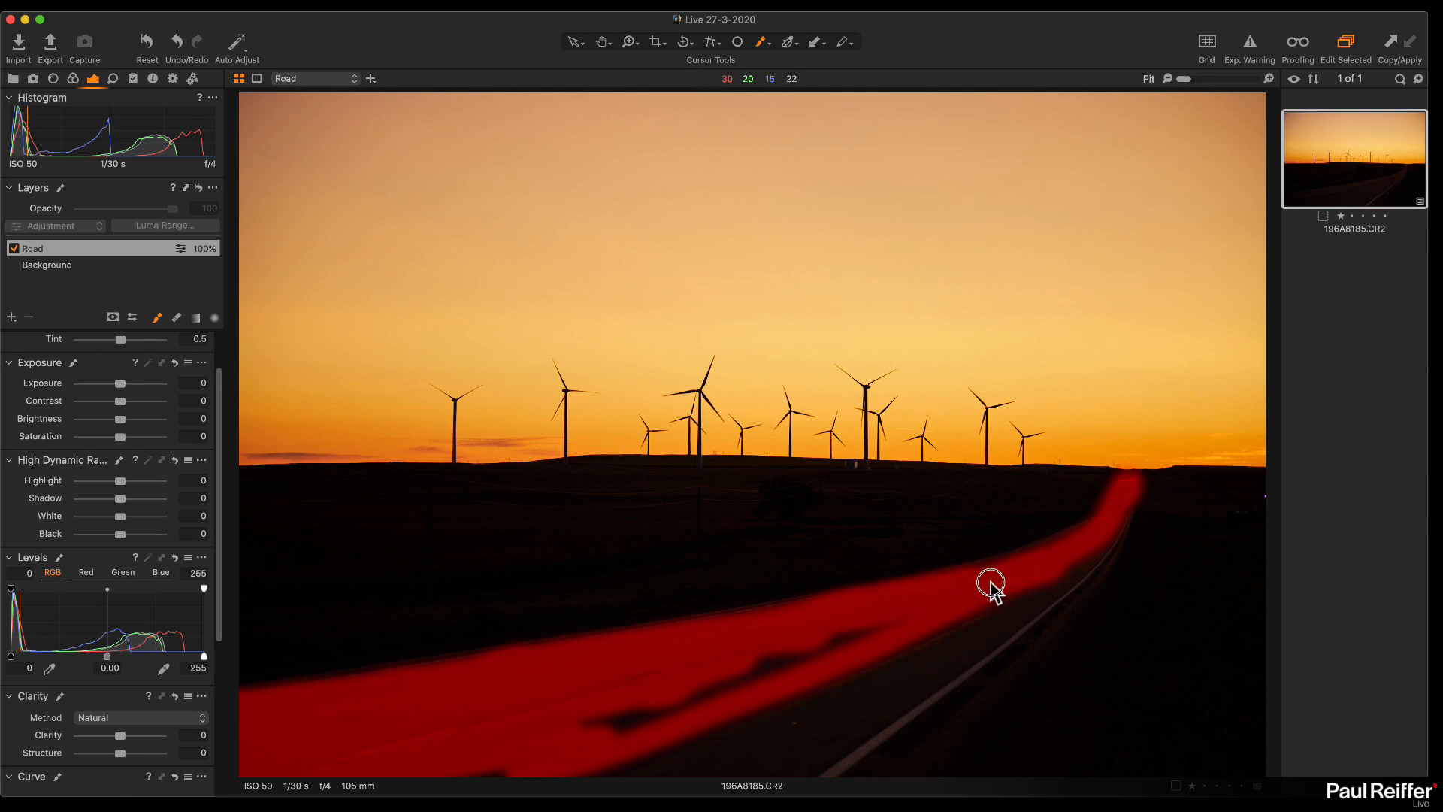
mouse_move(1034, 562)
left_mouse_down()
mouse_move(1121, 516)
mouse_move(1039, 606)
mouse_move(840, 726)
mouse_move(1056, 580)
mouse_move(806, 787)
mouse_move(992, 642)
mouse_move(963, 674)
mouse_move(809, 786)
mouse_move(946, 625)
mouse_move(450, 747)
mouse_move(589, 776)
mouse_move(744, 690)
mouse_move(672, 669)
mouse_move(1001, 600)
mouse_move(657, 764)
mouse_move(852, 685)
mouse_move(640, 746)
mouse_move(747, 774)
mouse_move(809, 737)
mouse_move(730, 750)
mouse_move(759, 731)
mouse_move(664, 774)
mouse_move(755, 780)
mouse_move(801, 742)
mouse_move(787, 724)
mouse_move(890, 680)
mouse_move(1122, 509)
left_mouse_up()
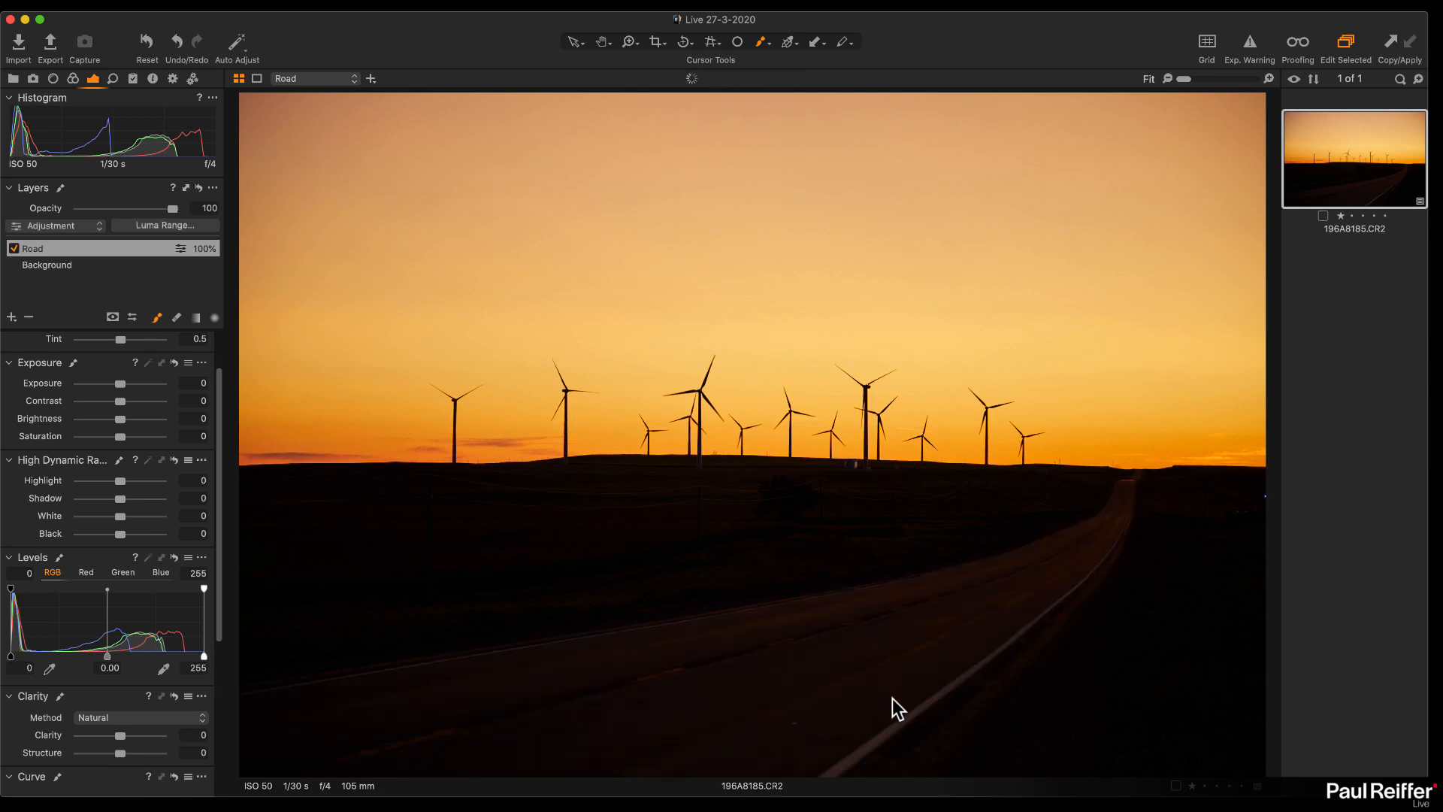
Step: Inspect the road texture up close and set the Road layer's Clarity to 54, keeping its Exposure at 0
mouse_move(119, 383)
left_mouse_down()
mouse_move(141, 385)
mouse_move(120, 385)
left_mouse_up()
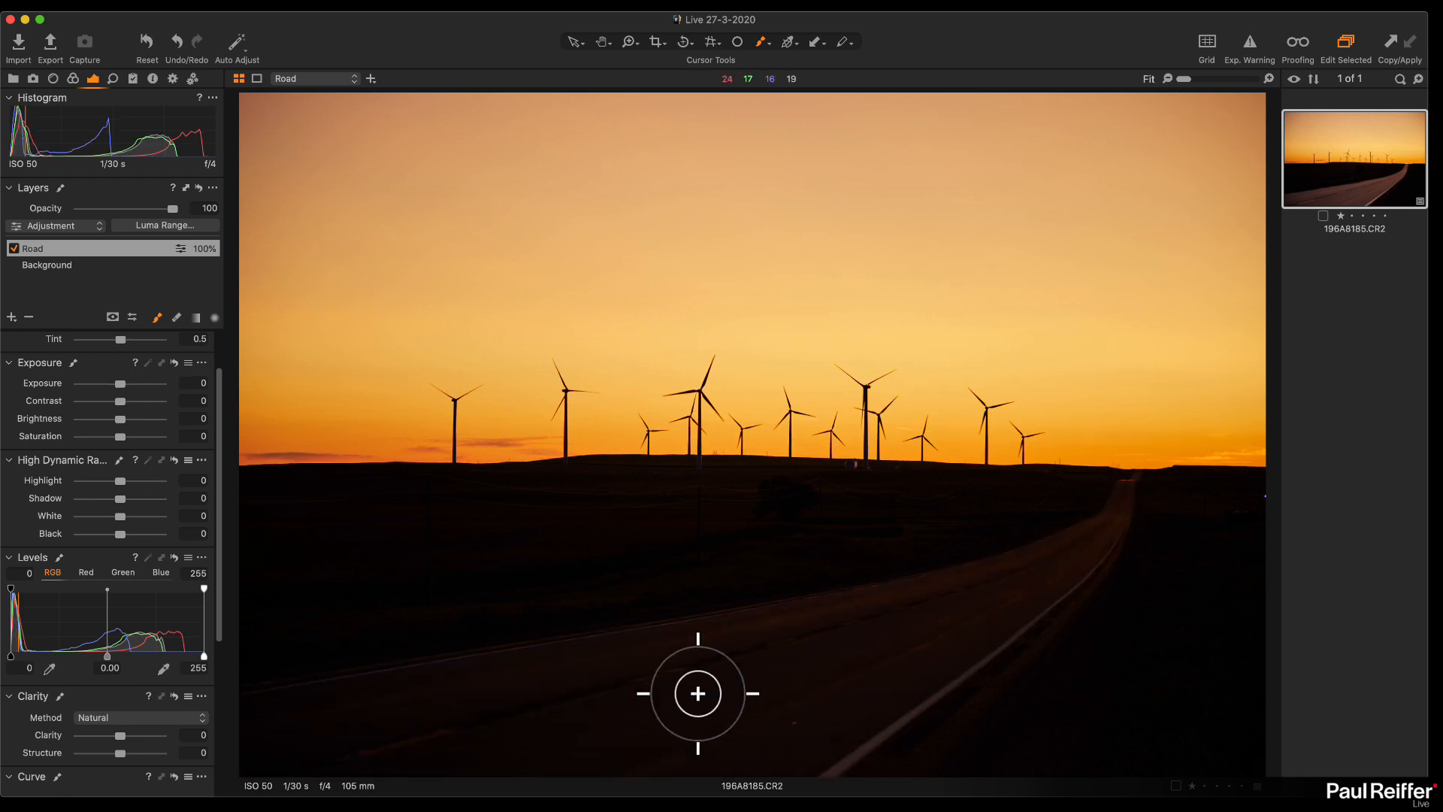
key("z")
left_click(878, 661)
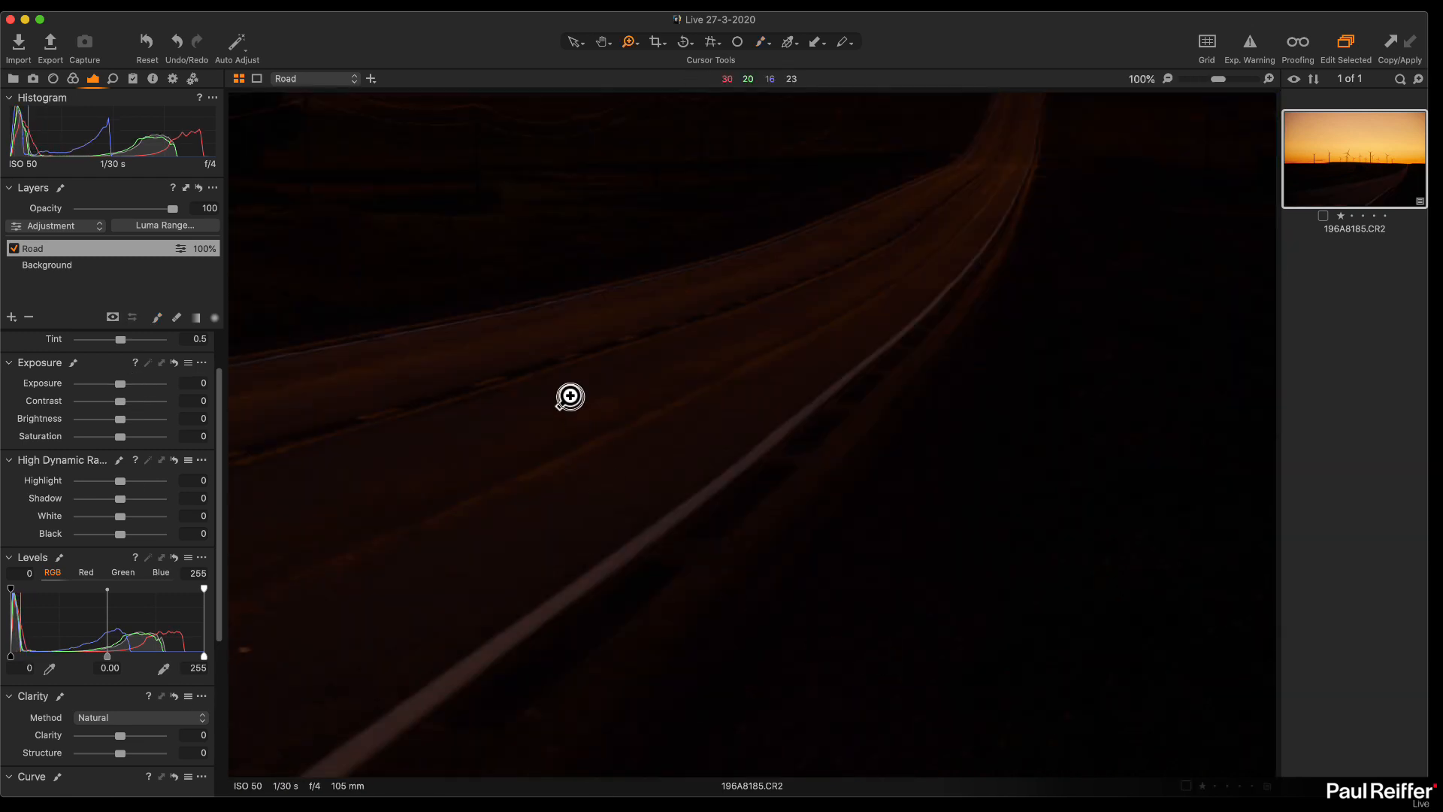
left_click(571, 394)
left_click(699, 509)
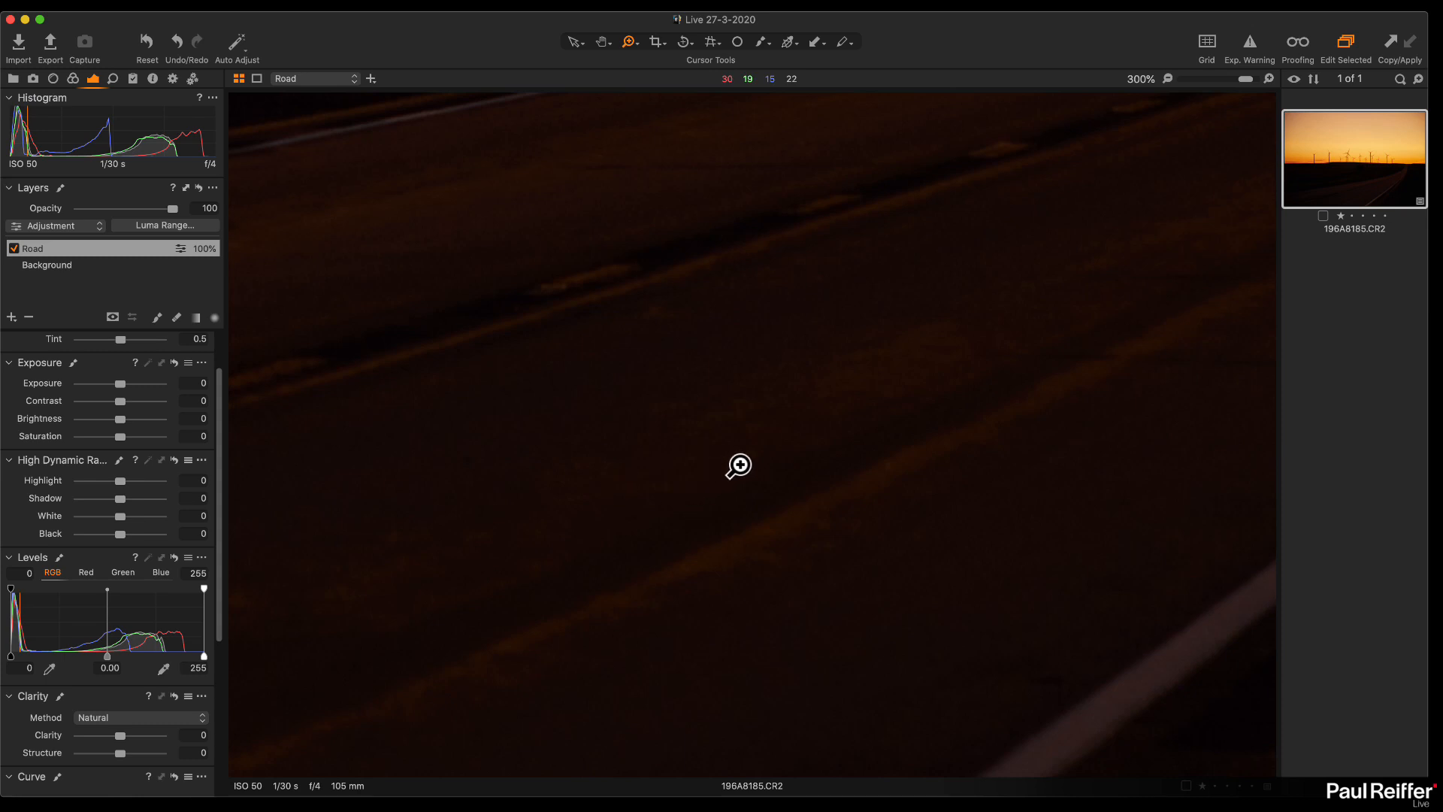
left_click(748, 466, "alt")
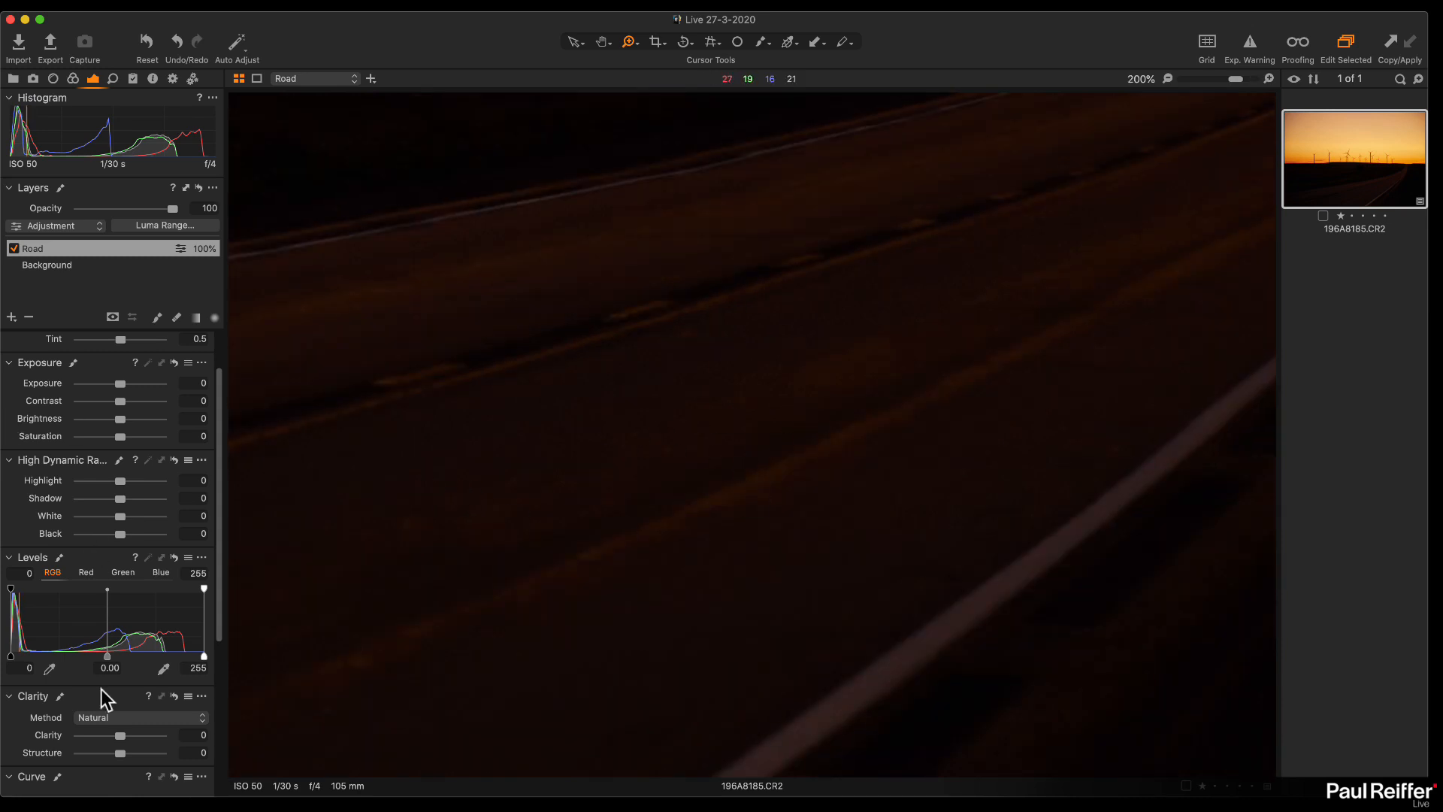
left_click_drag(118, 736, 142, 738)
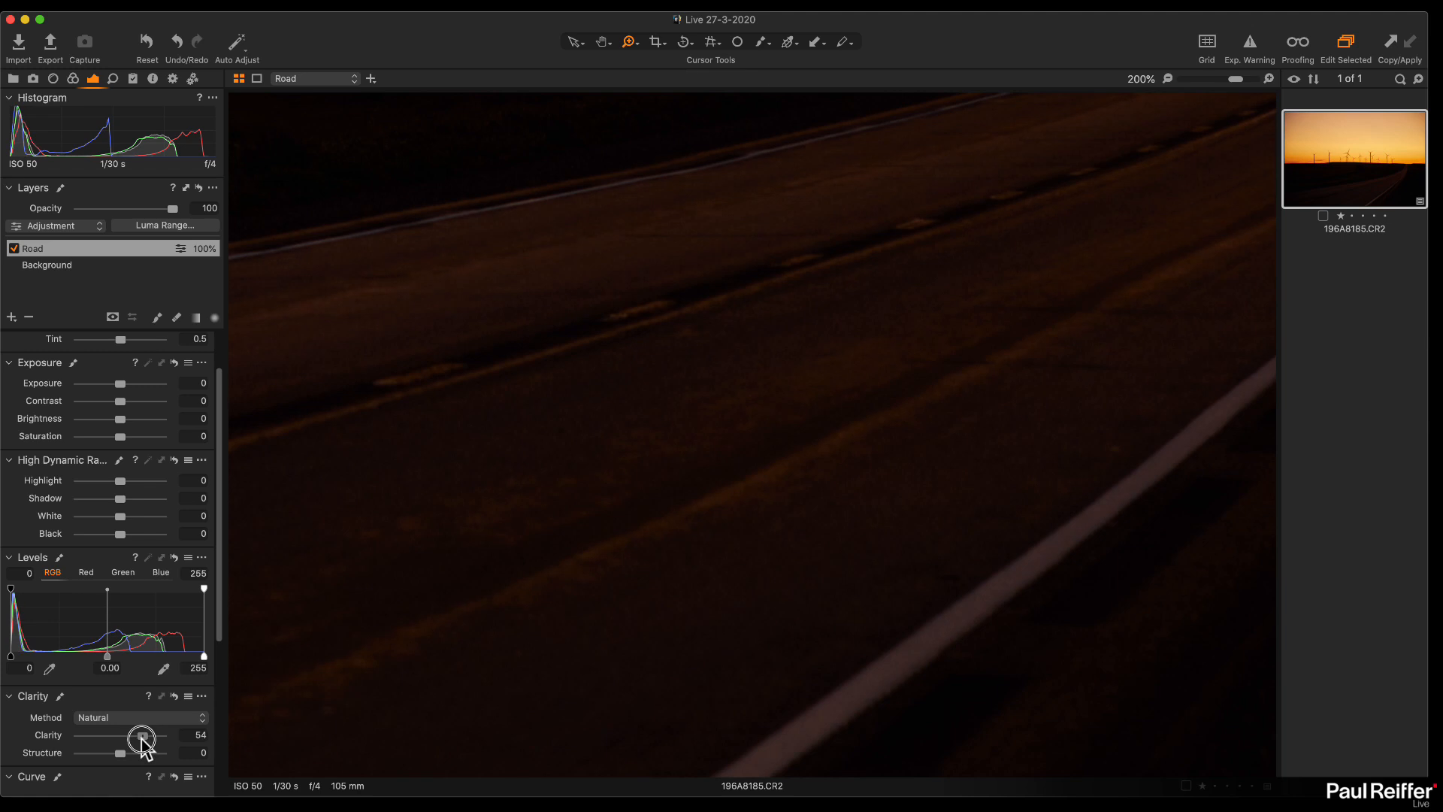
left_click(725, 463, "alt")
double_click(753, 441)
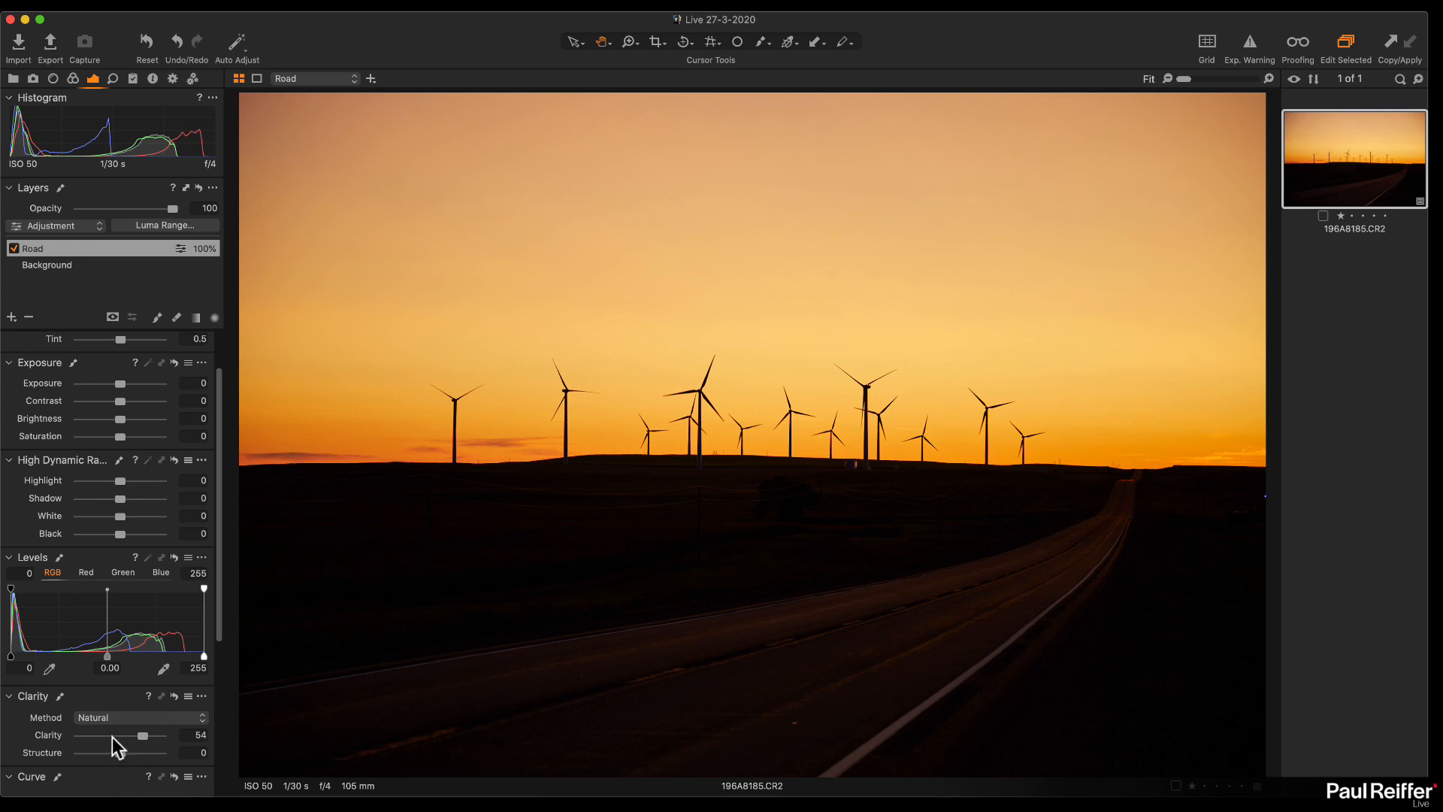
Step: Lower the Road layer's Clarity to 34 and set its Contrast to 7
mouse_move(131, 739)
left_mouse_down()
mouse_move(117, 738)
mouse_move(145, 743)
mouse_move(125, 744)
left_mouse_up()
left_click_drag(120, 401, 126, 400)
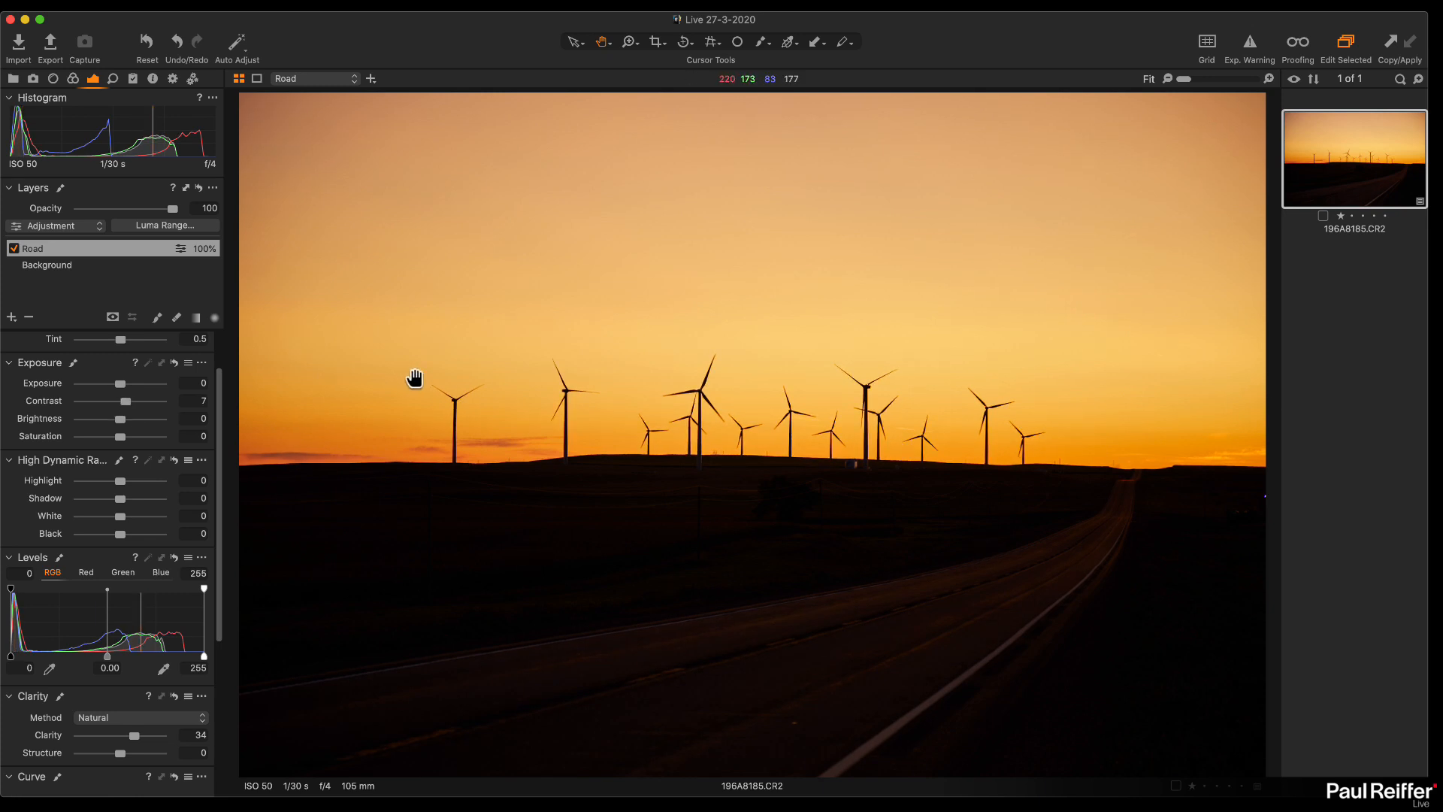
Step: Warm the Background layer's white balance to Kelvin 5802 and Tint 5.9
left_click(60, 268)
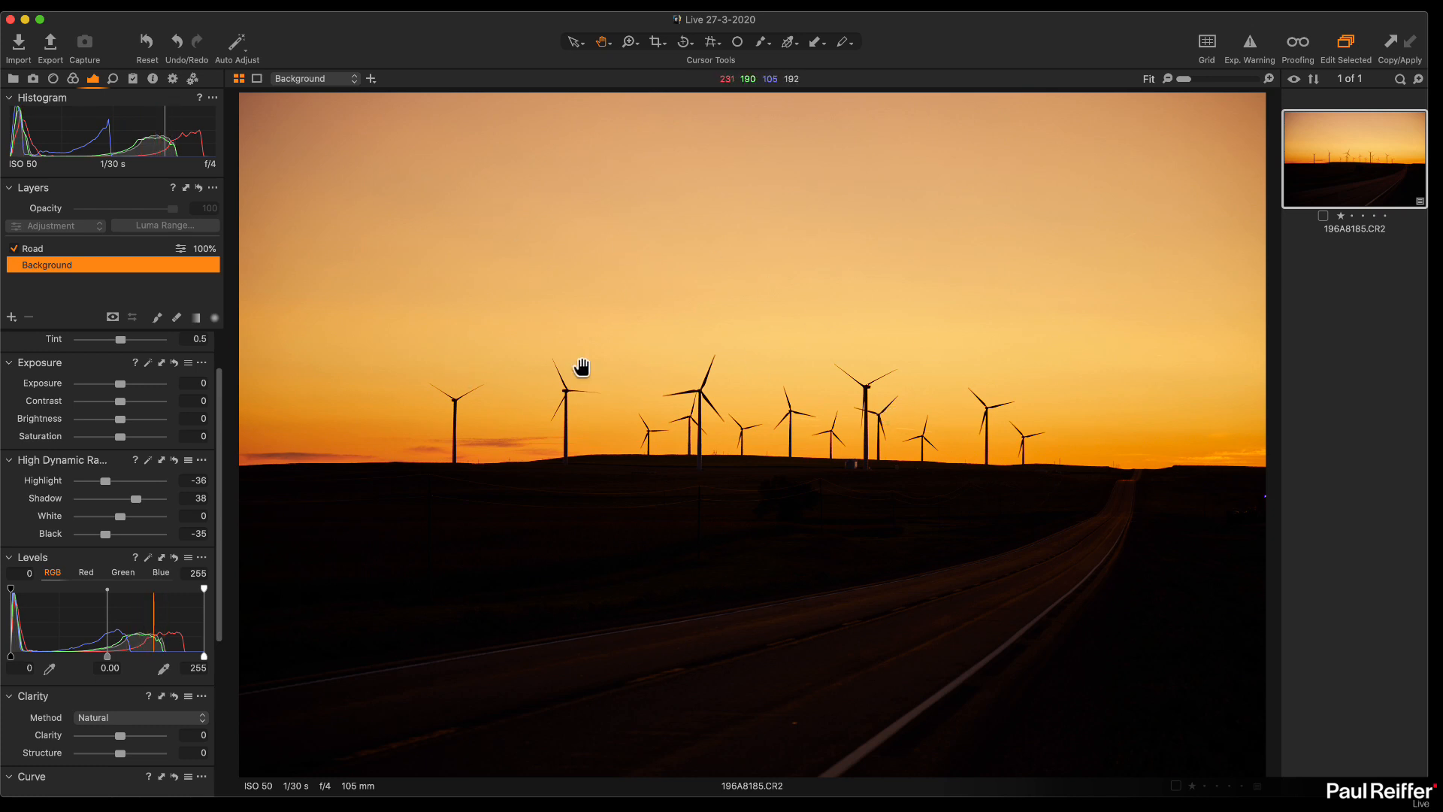
scroll(124, 380, "up", 2)
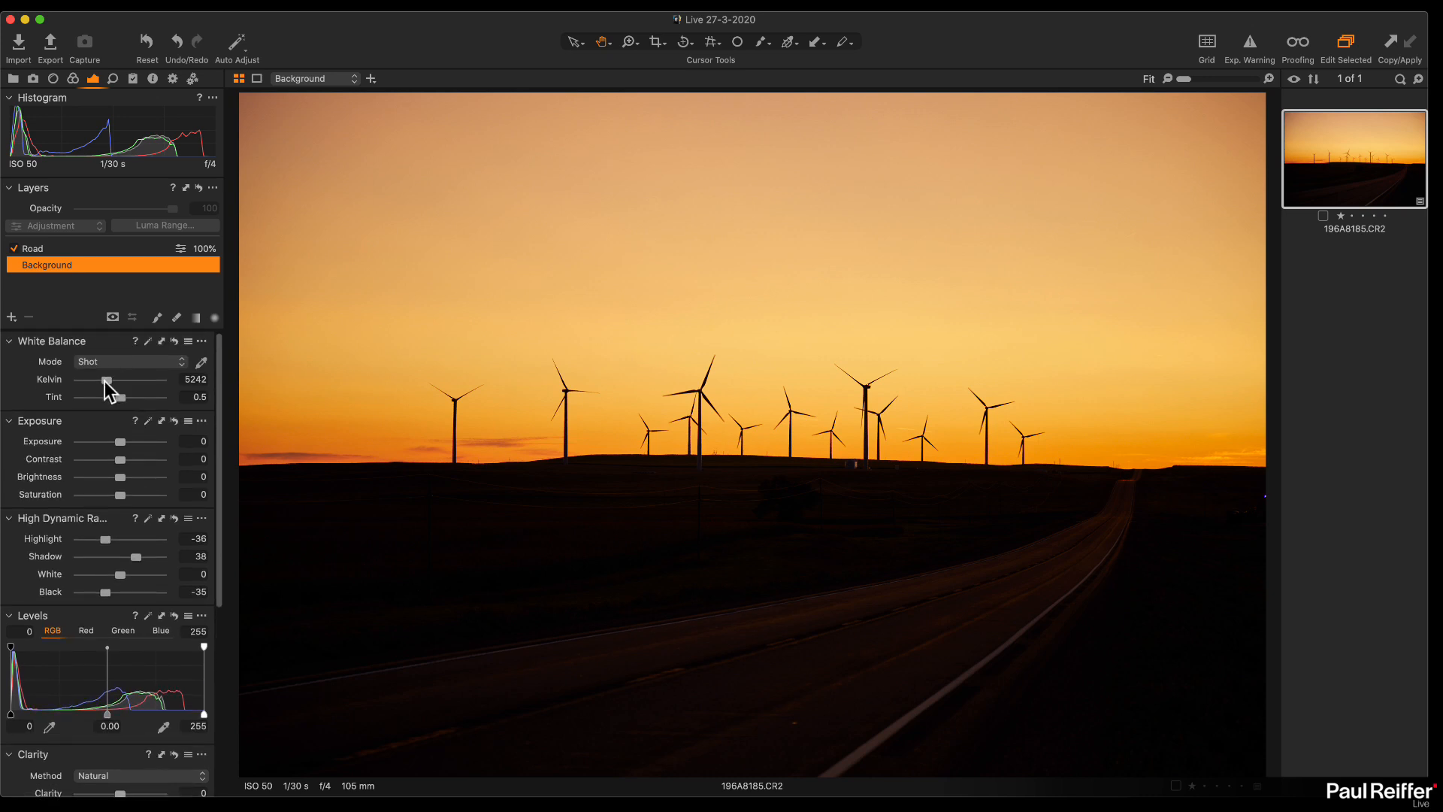
left_click_drag(108, 380, 123, 398)
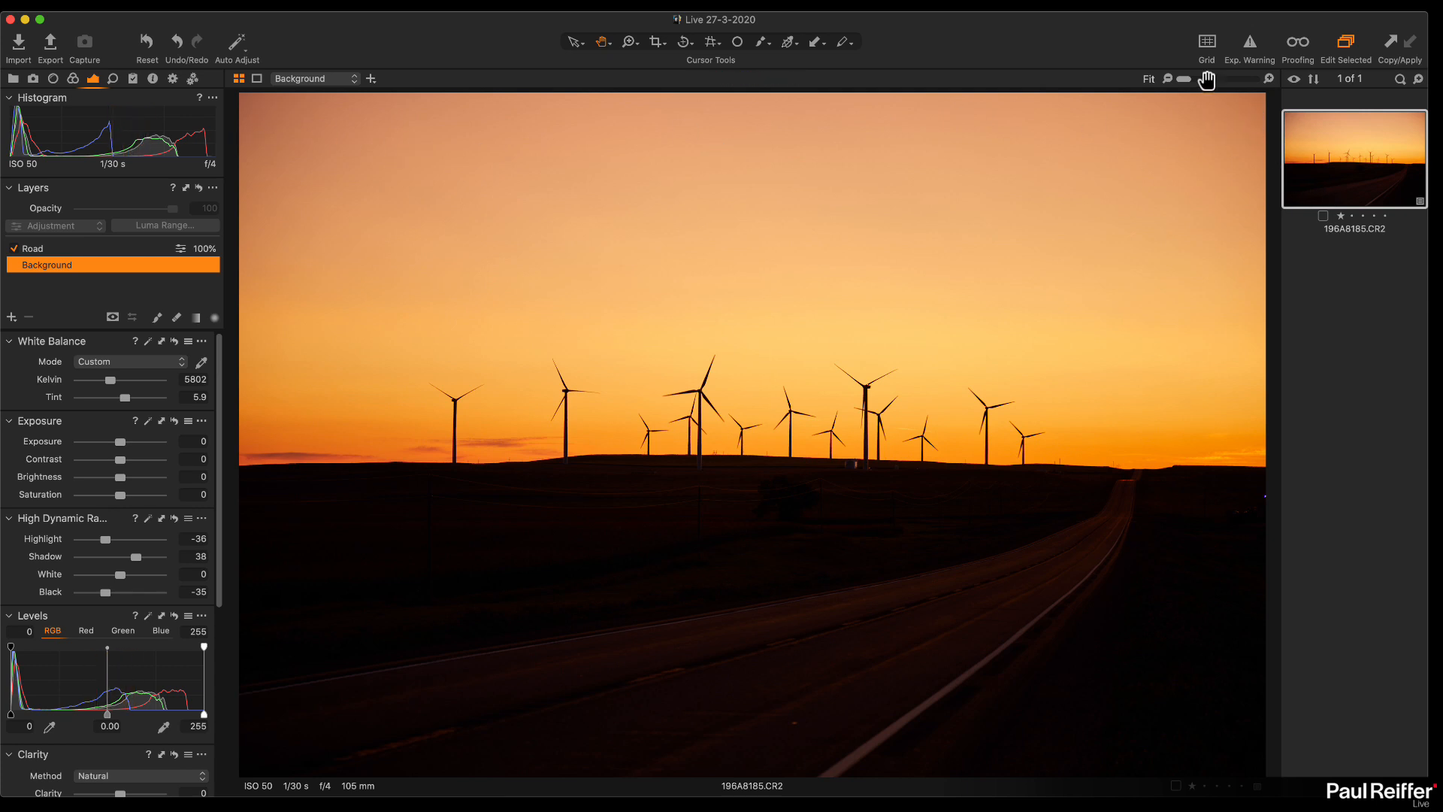
Step: Try a Vignetting amount of -2.7 on the Background and reset it to 0
scroll(139, 449, "down", 8)
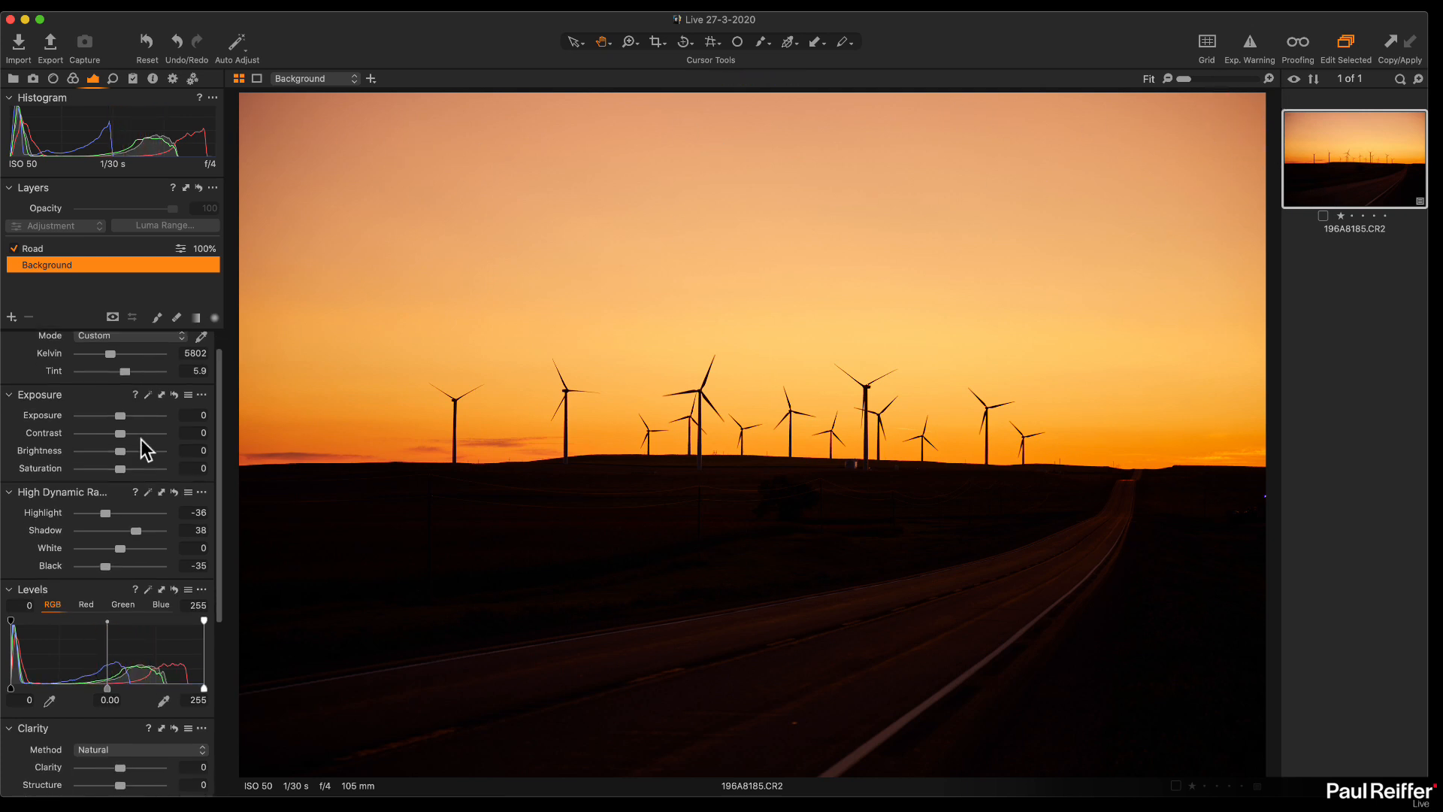
scroll(142, 437, "down", 3)
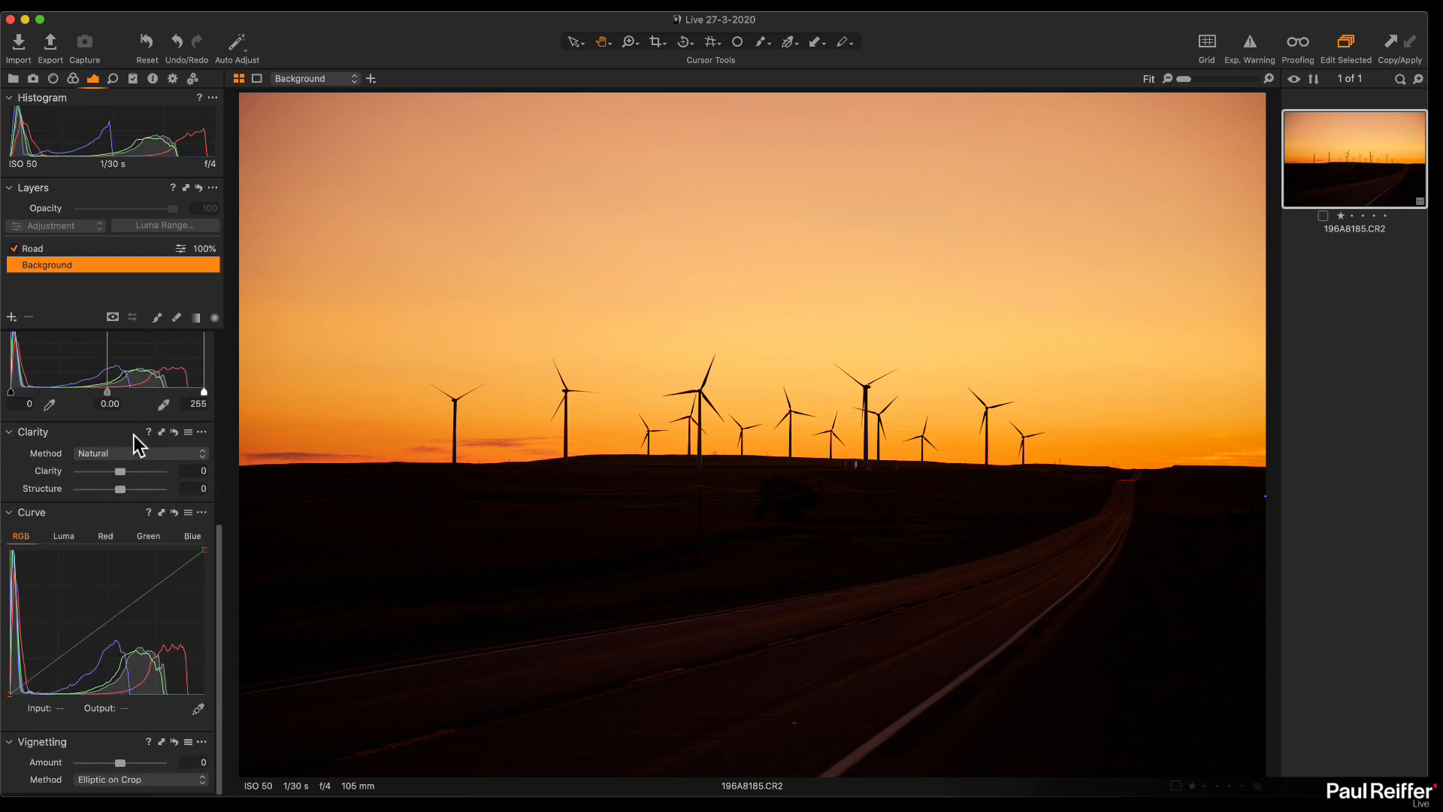
left_click_drag(122, 768, 92, 766)
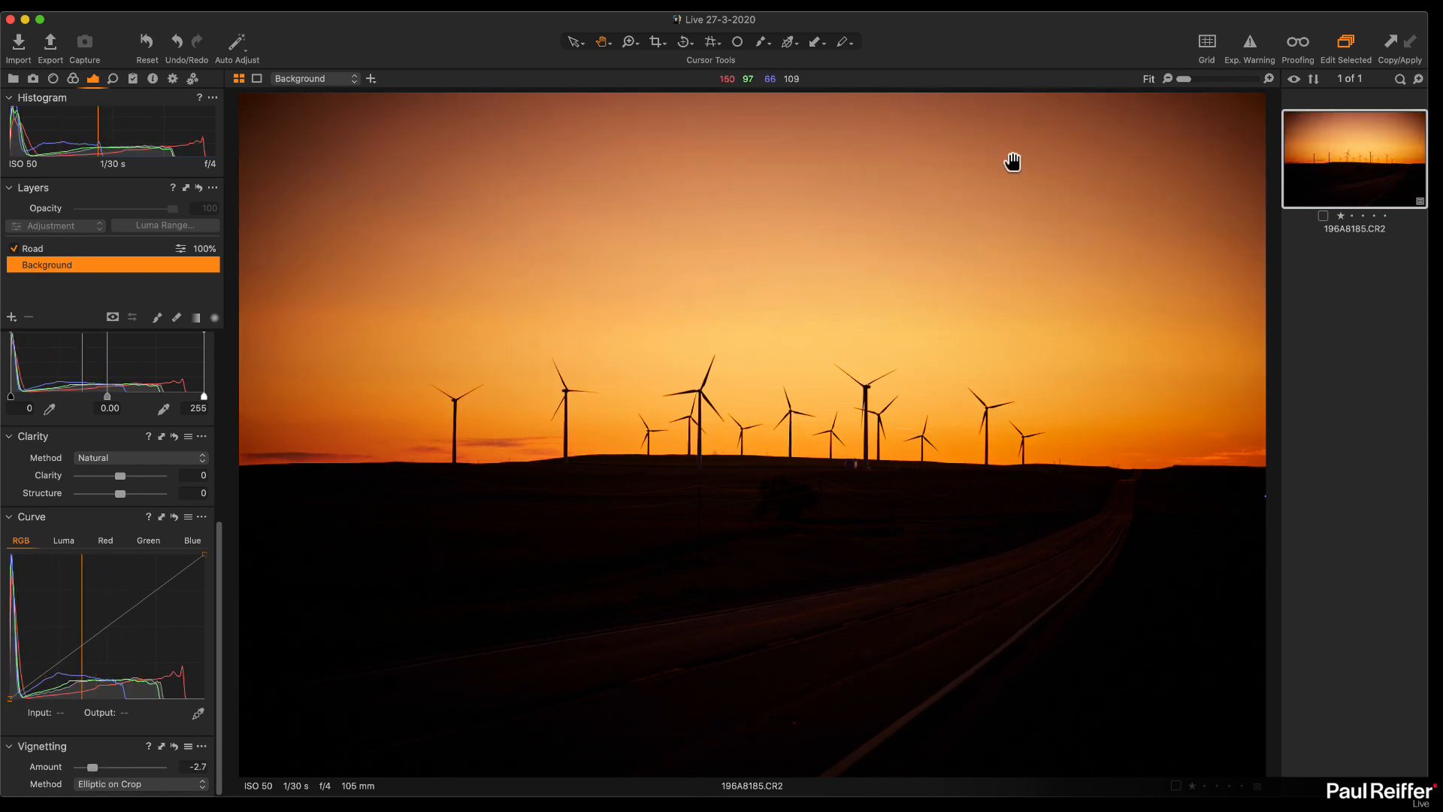
double_click(91, 768)
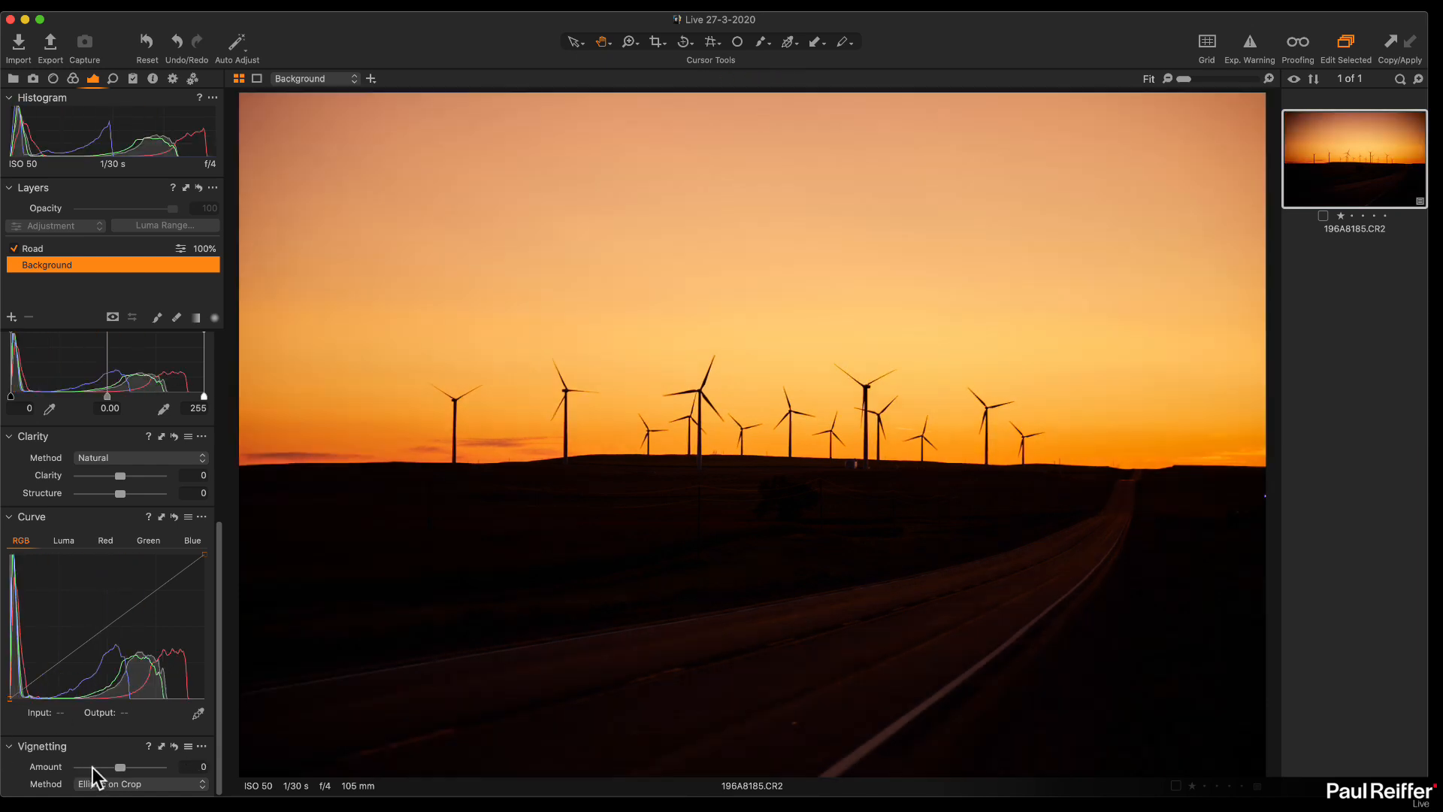
Step: Try the lens correction's Light Falloff at 75, reset it for comparison, and set it to 51
left_click(55, 78)
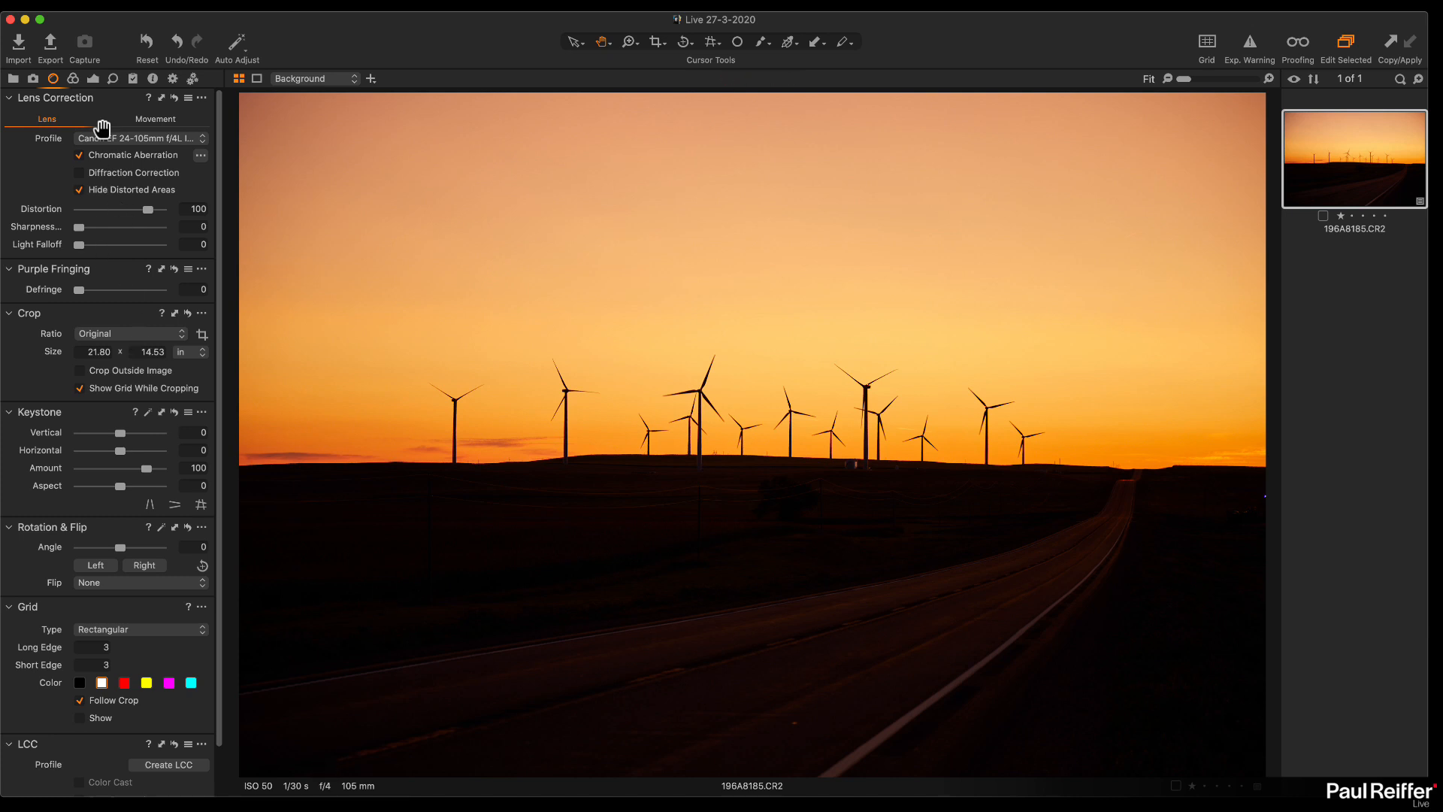
left_click_drag(79, 244, 91, 245)
left_click_drag(99, 244, 128, 246)
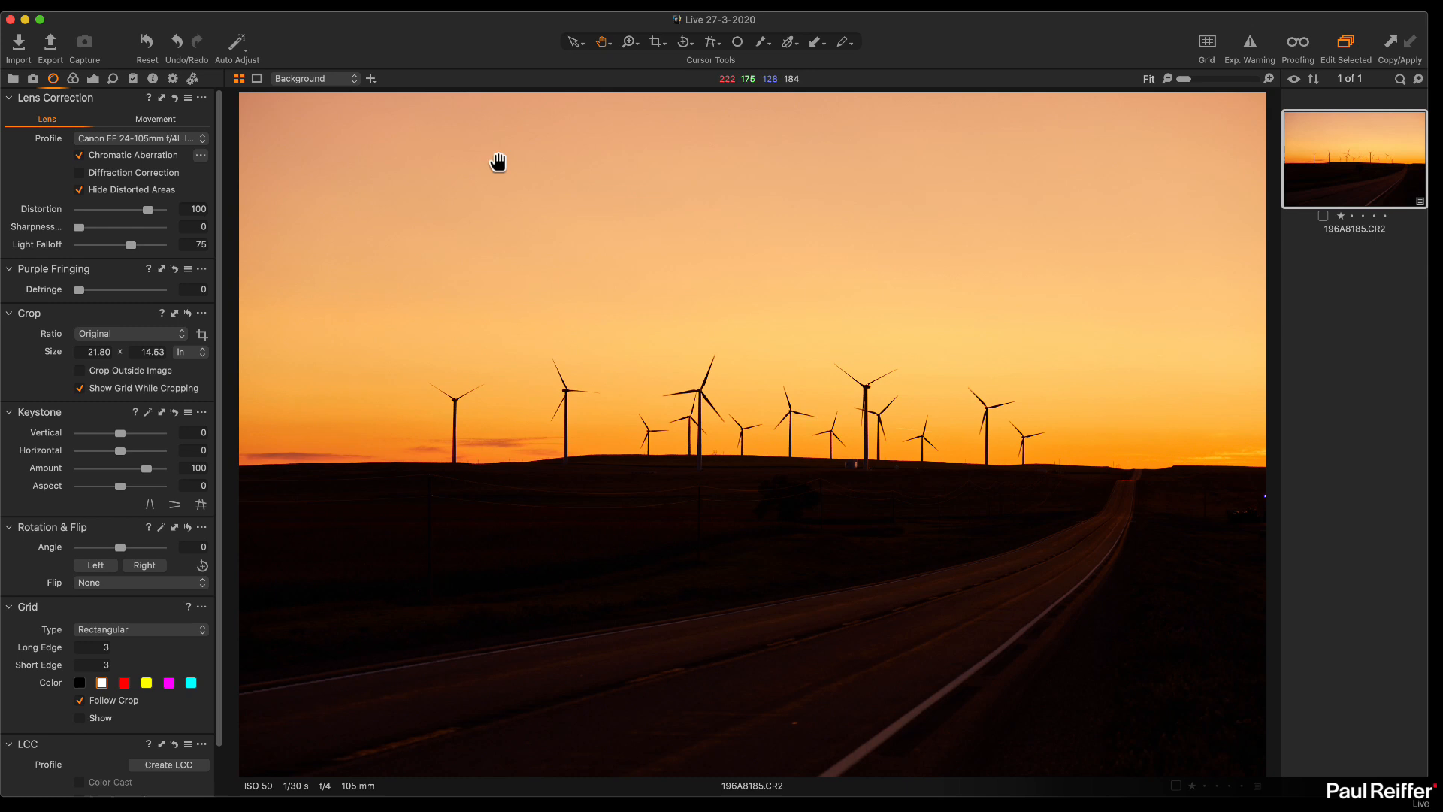
double_click(15, 244)
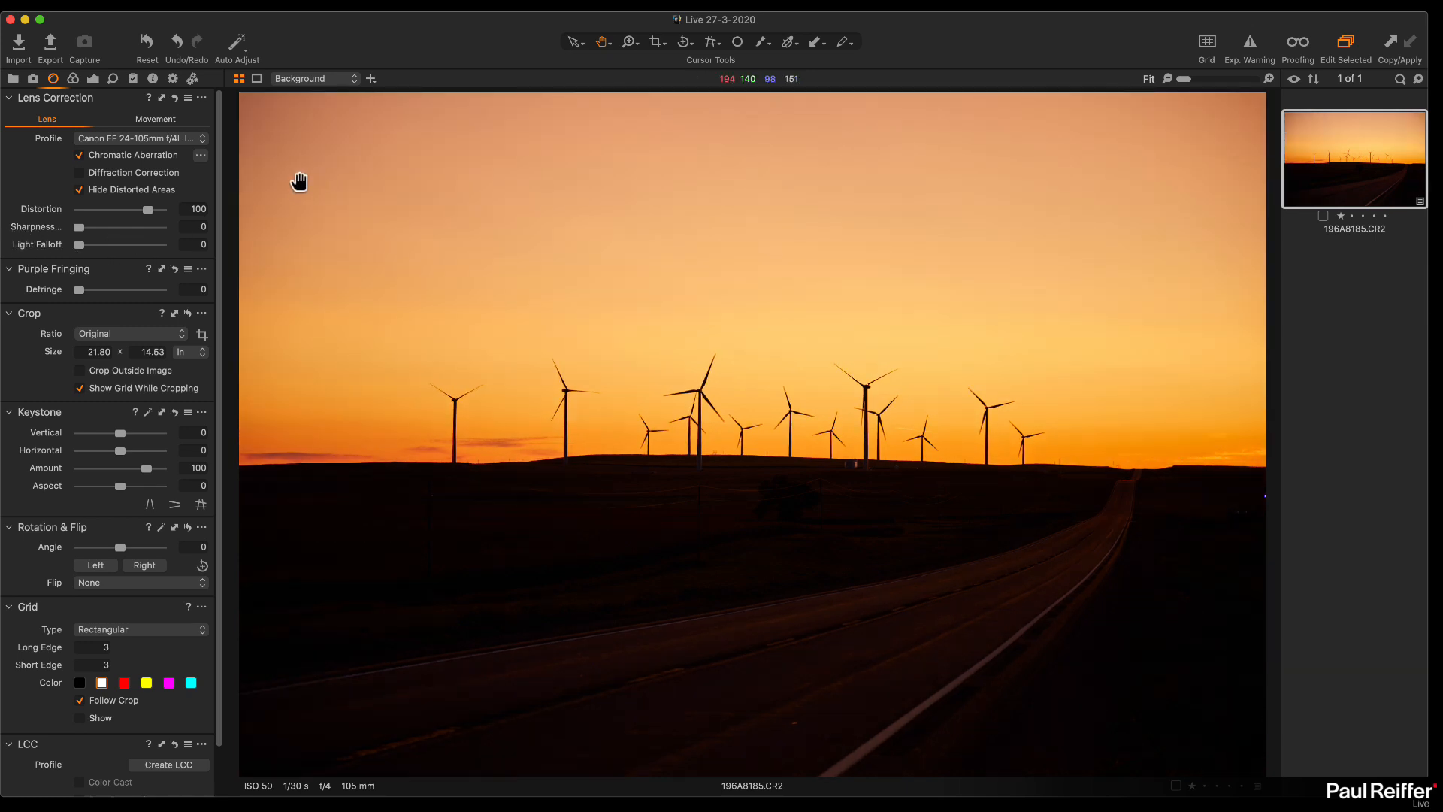
left_click_drag(79, 246, 115, 245)
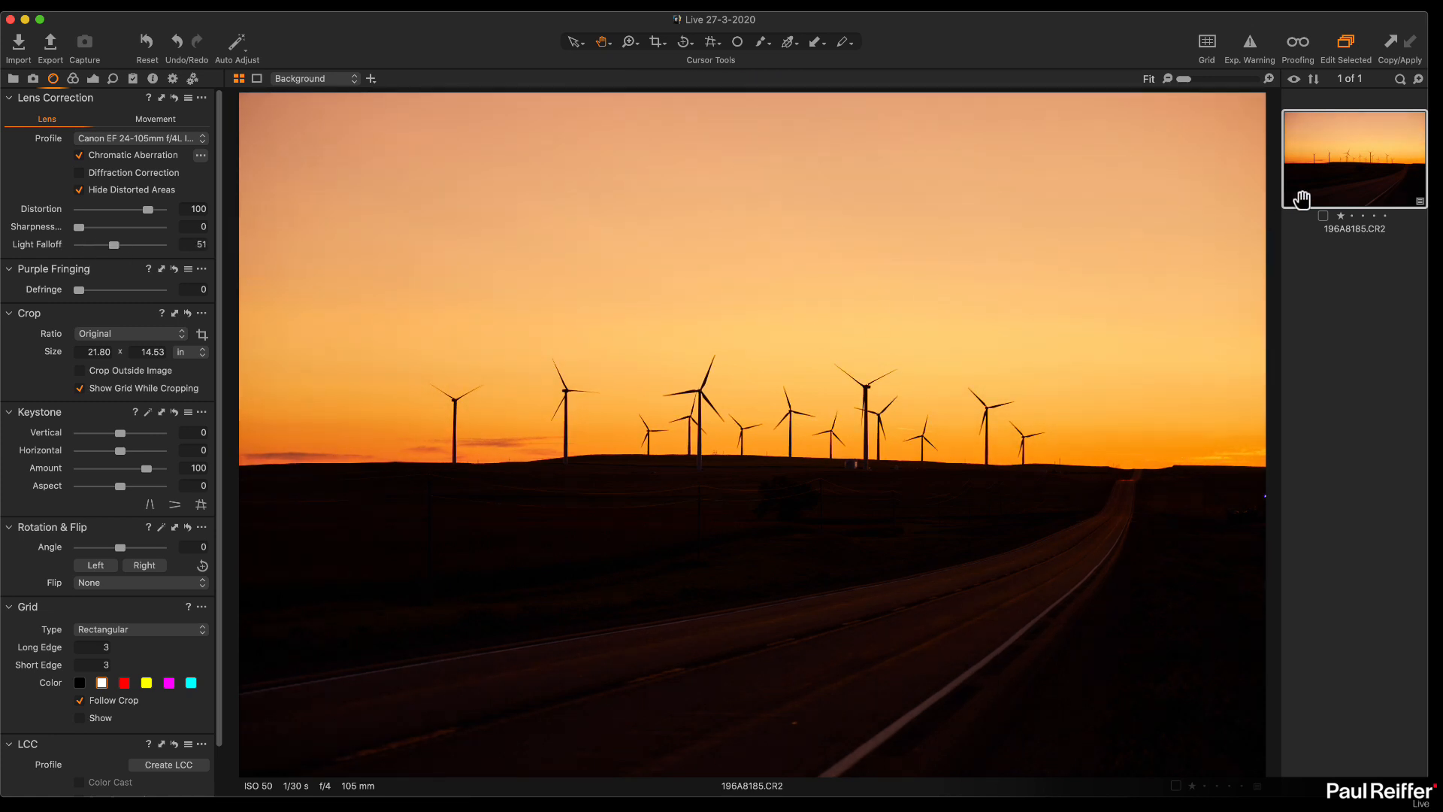
Step: Create a new unedited variant of the wind turbine photo and compare it repeatedly with the edited variant
right_click(1358, 177)
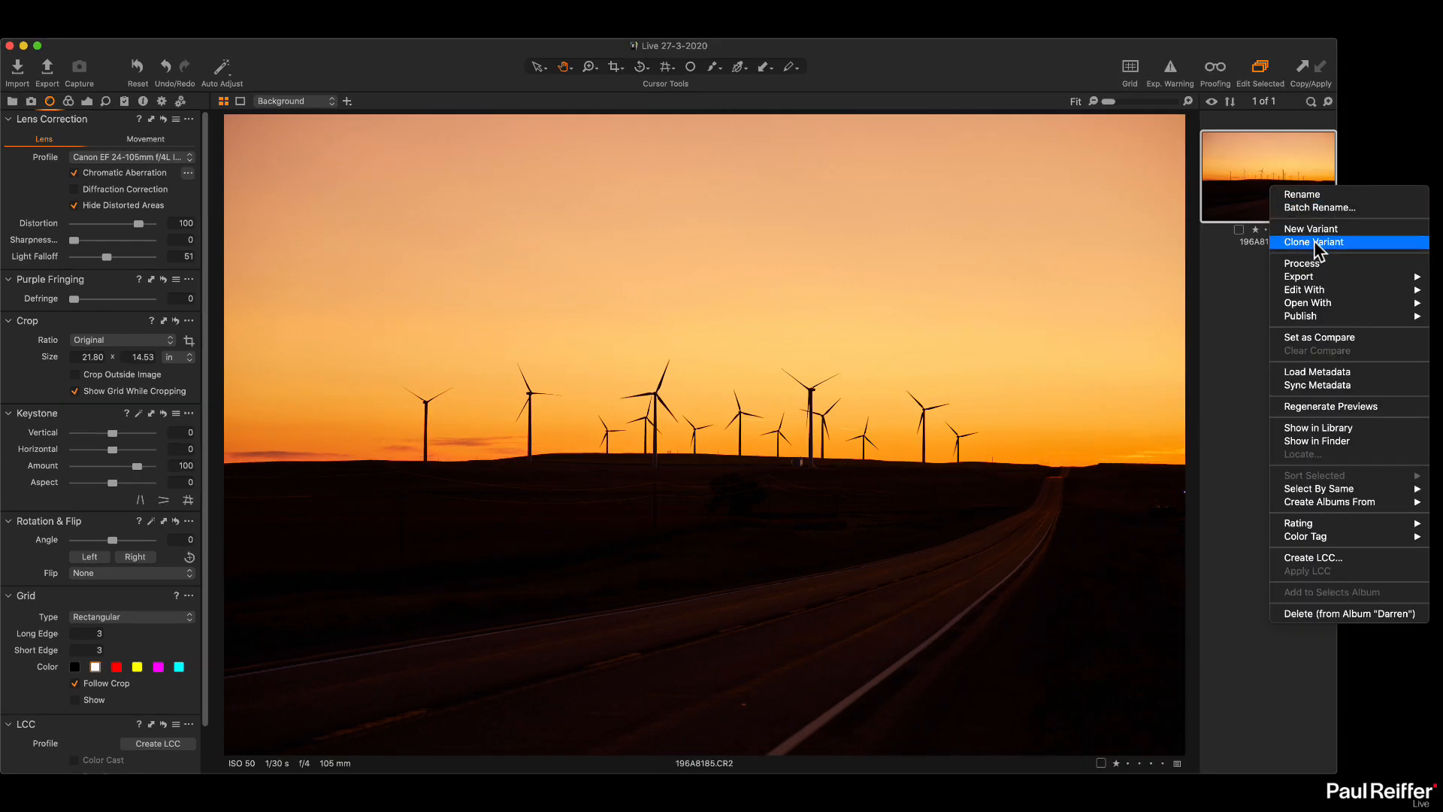
left_click(1314, 242)
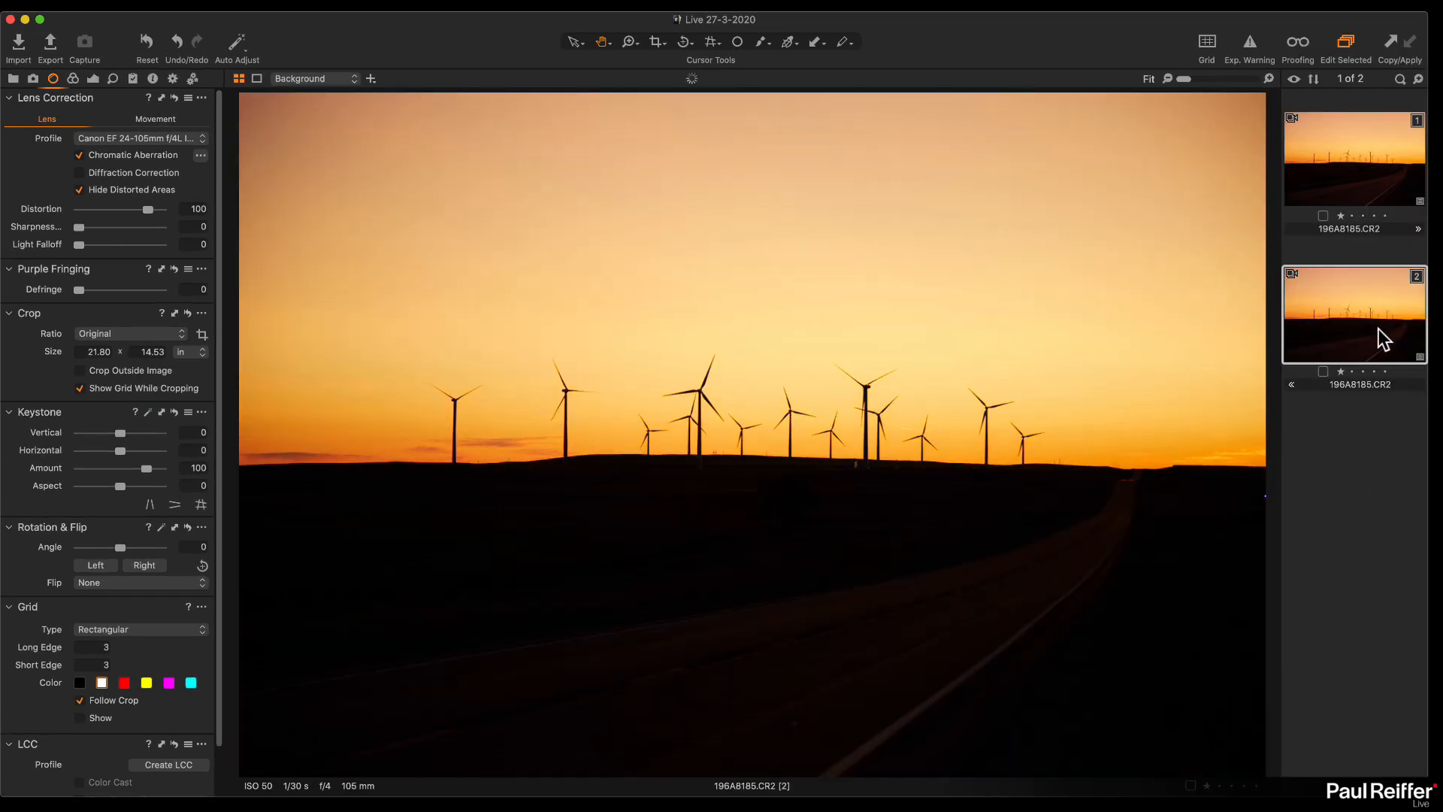
left_click(1333, 170)
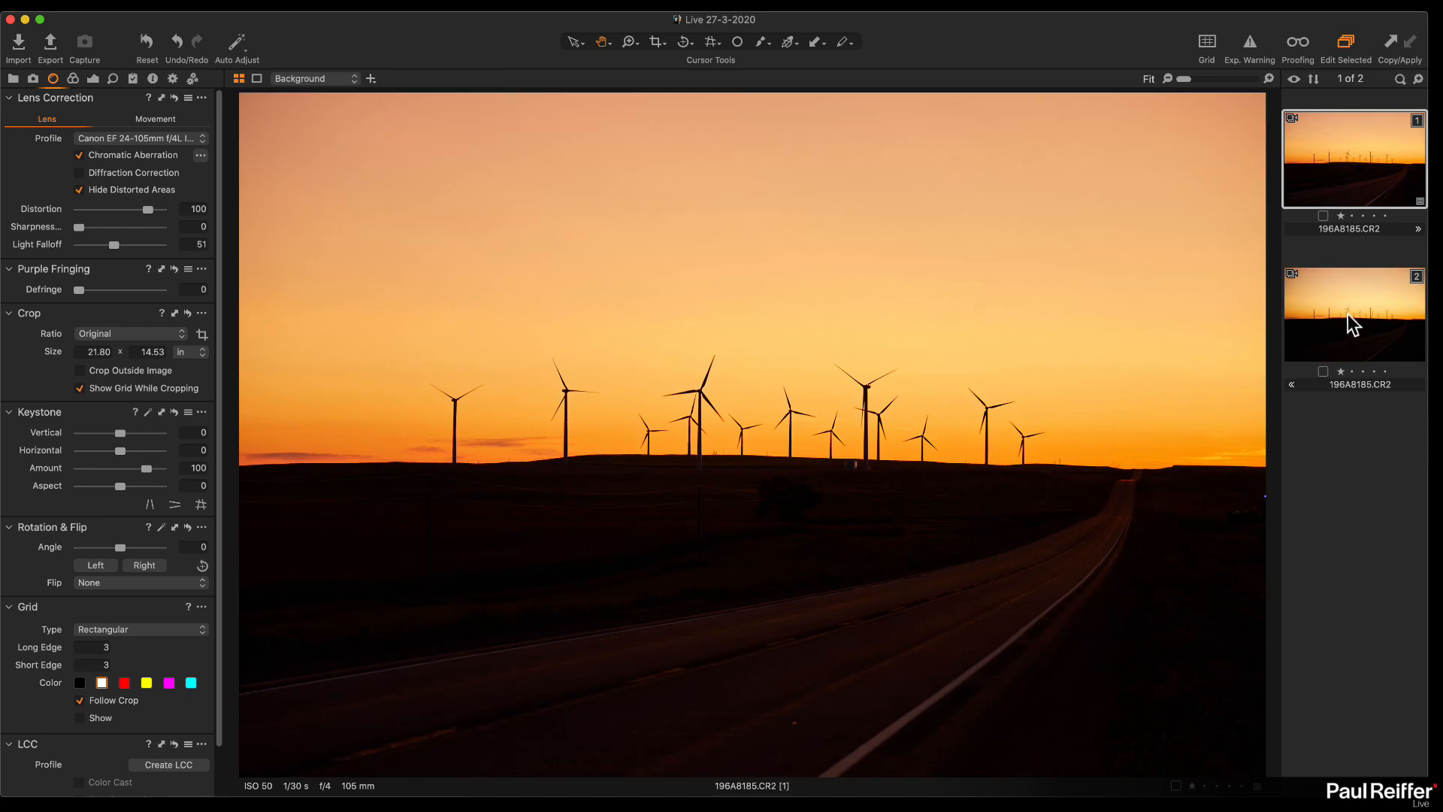
left_click(1348, 314)
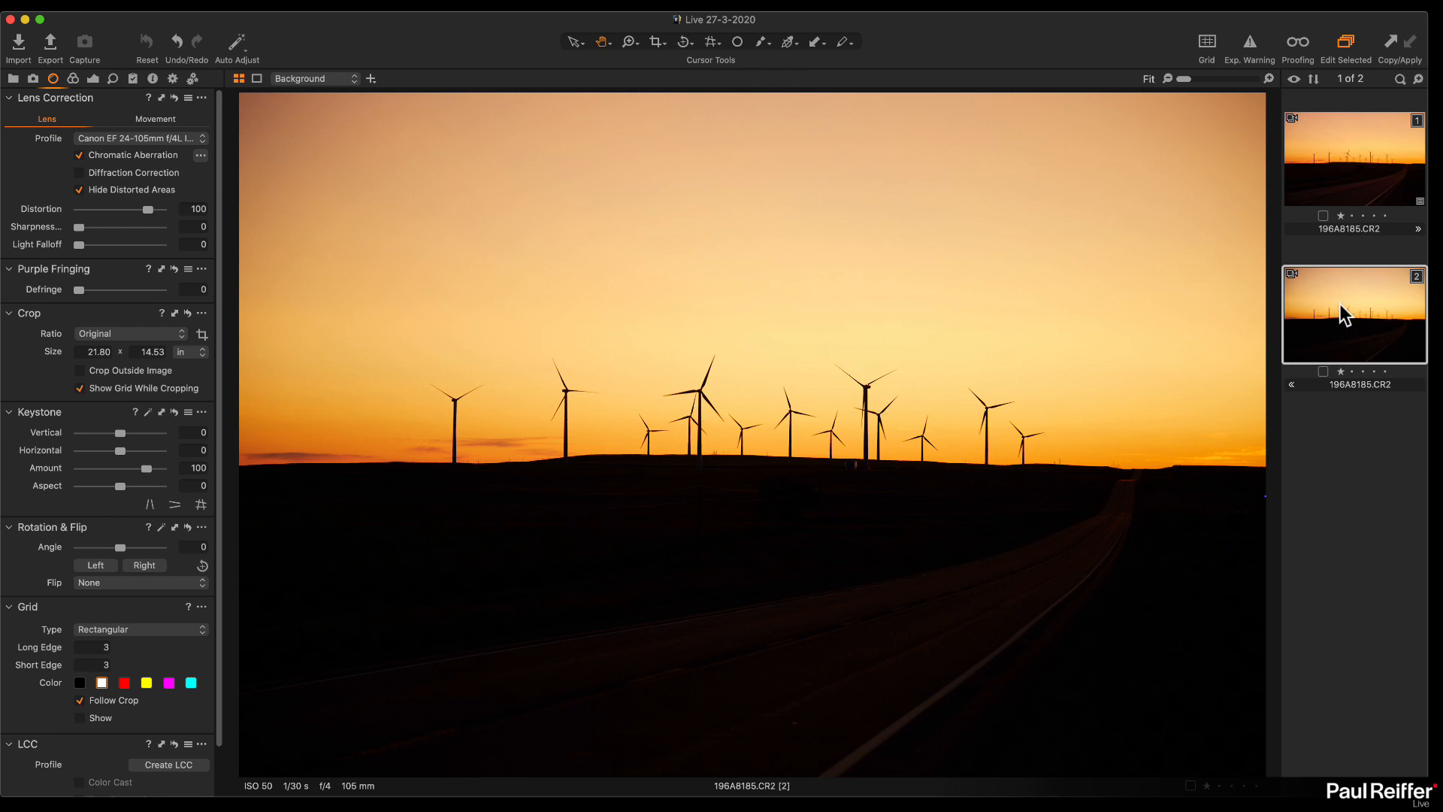
left_click(1364, 192)
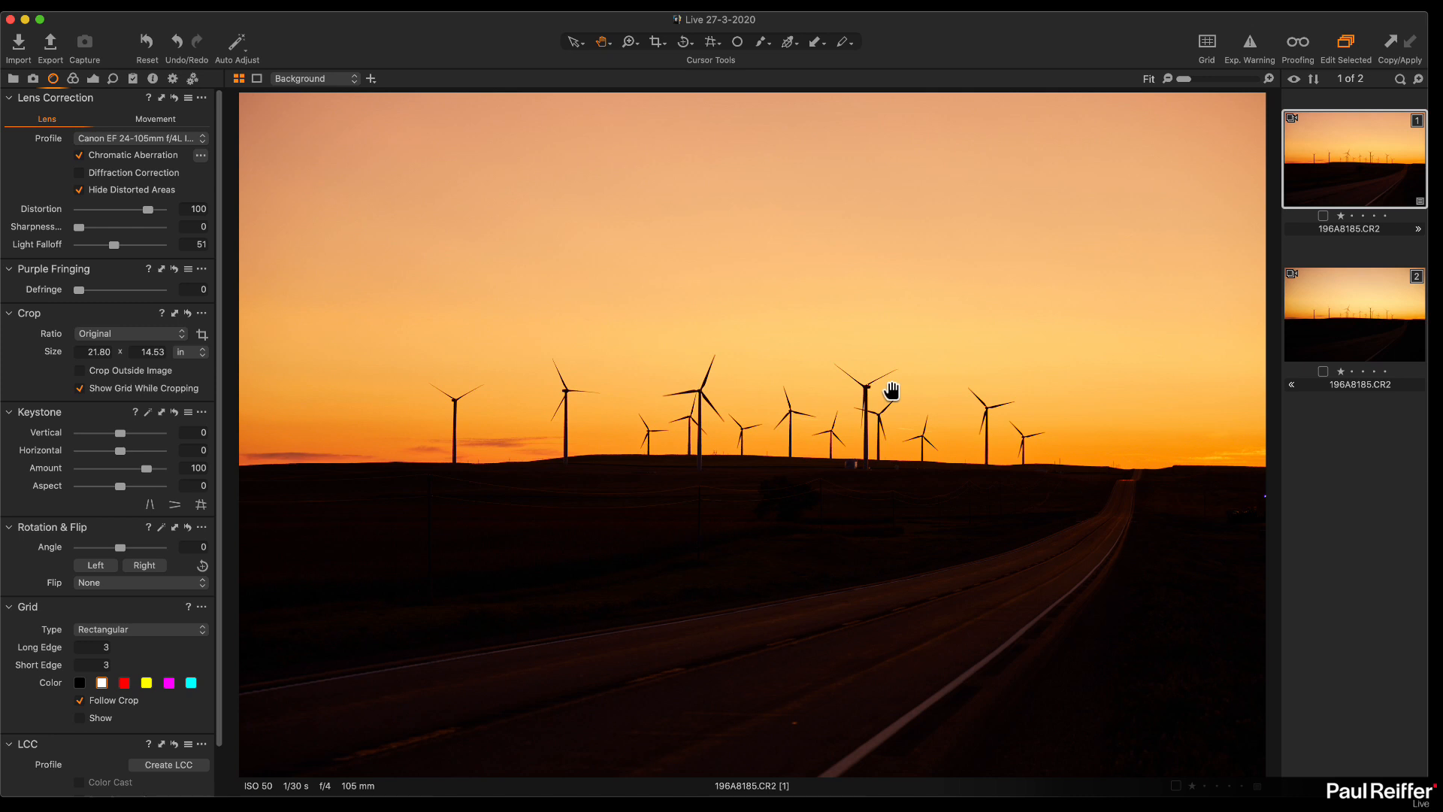
left_click(1322, 323)
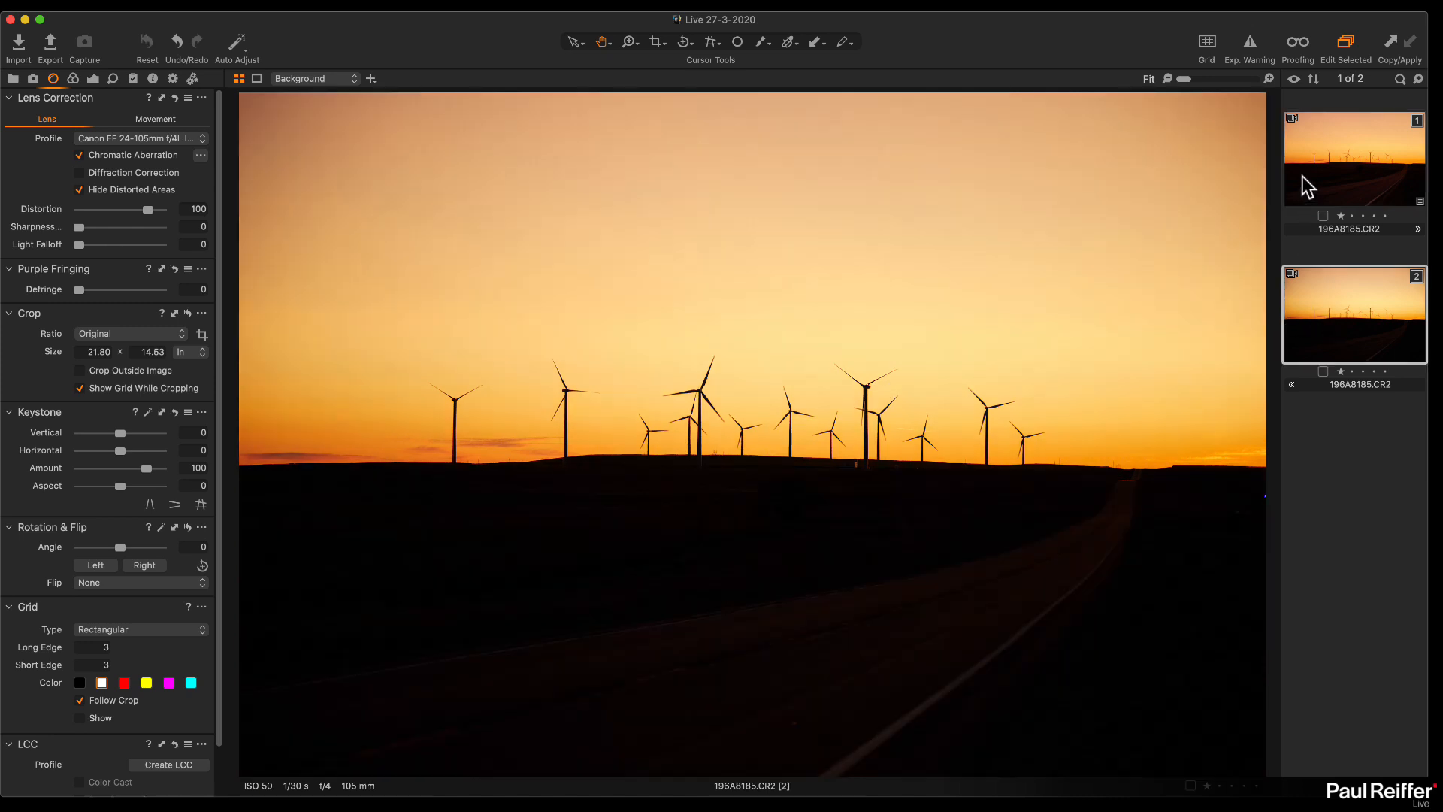
left_click(1340, 155)
left_click(1332, 344)
left_click(1350, 178)
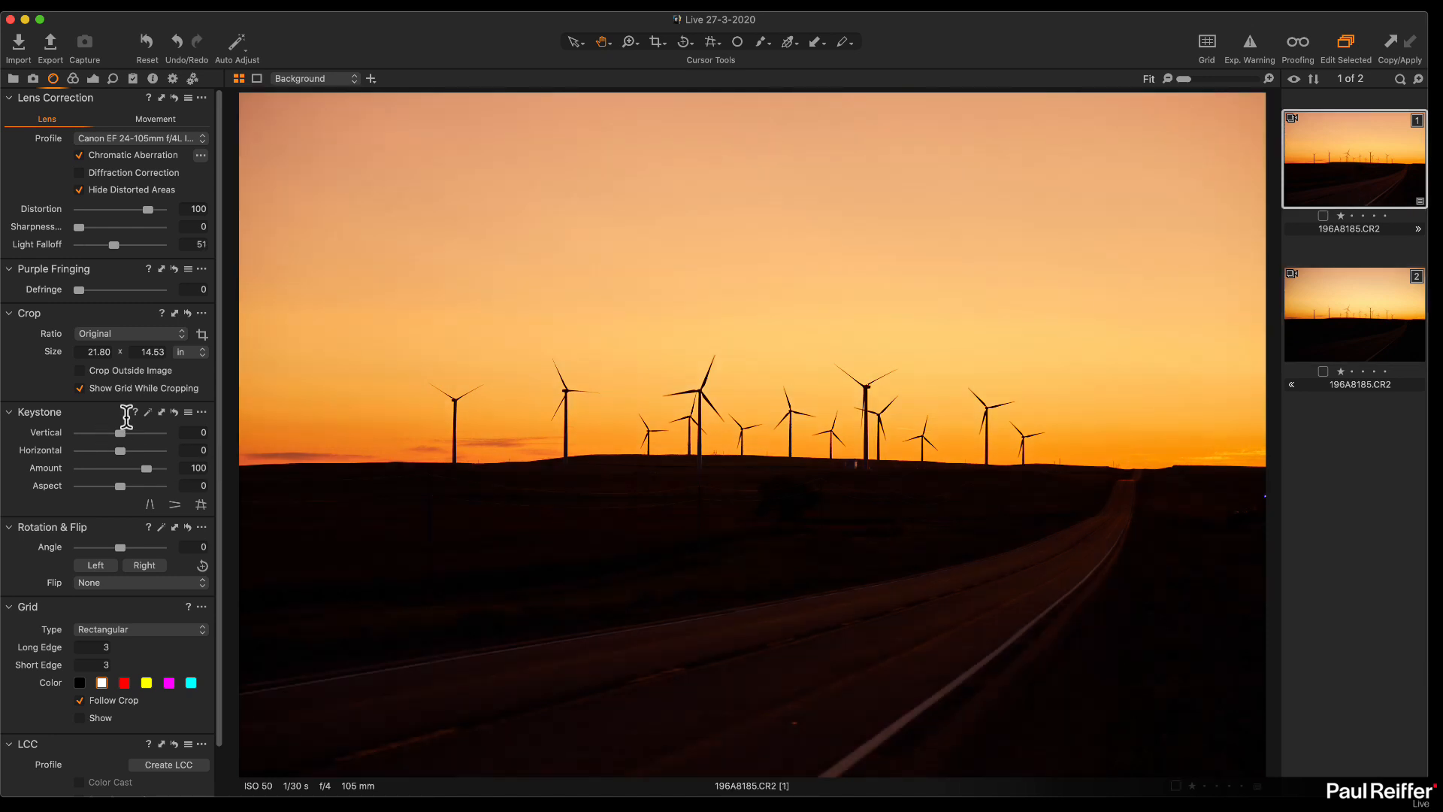
Step: Set the edited variant's Background Contrast to 8
left_click(93, 78)
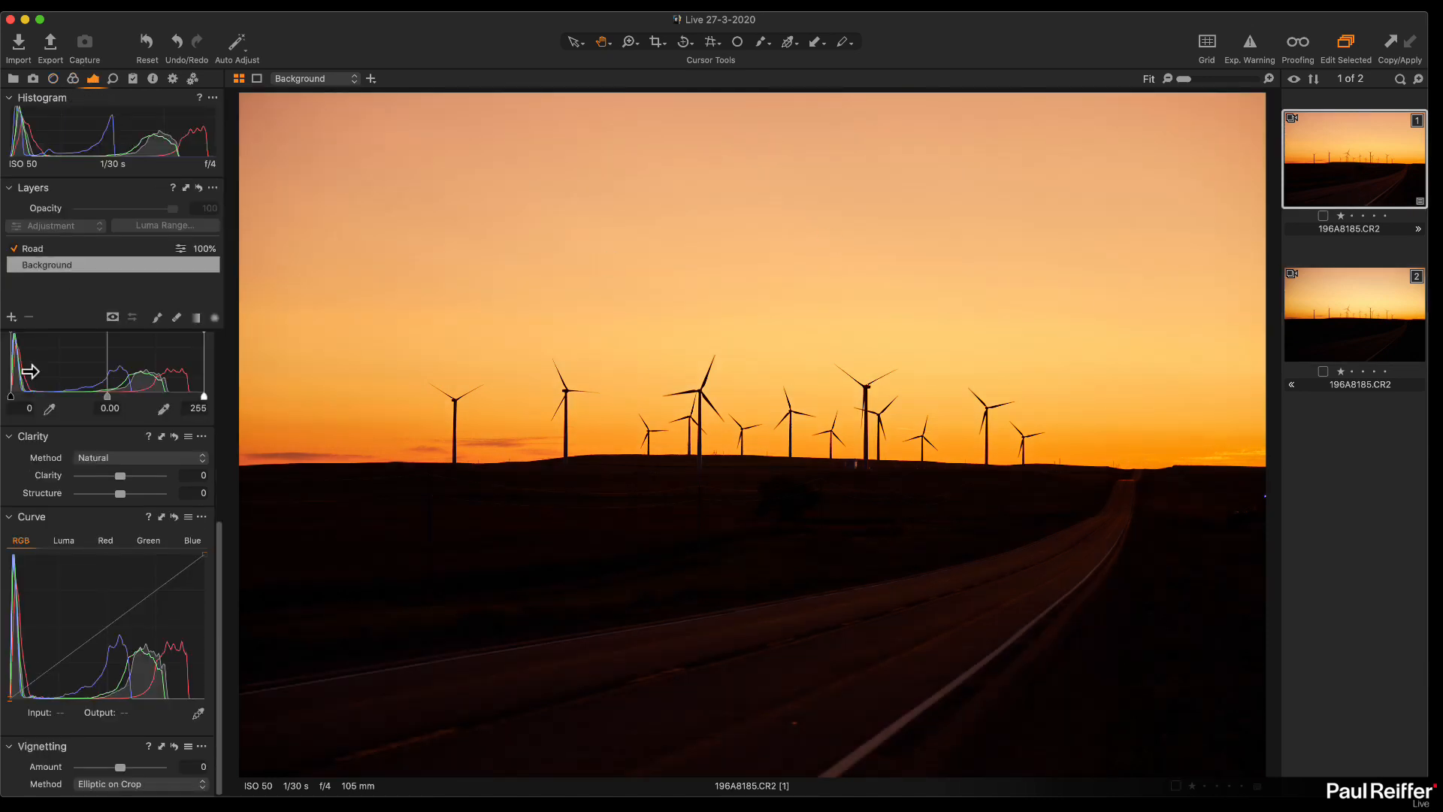
scroll(142, 534, "up", 10)
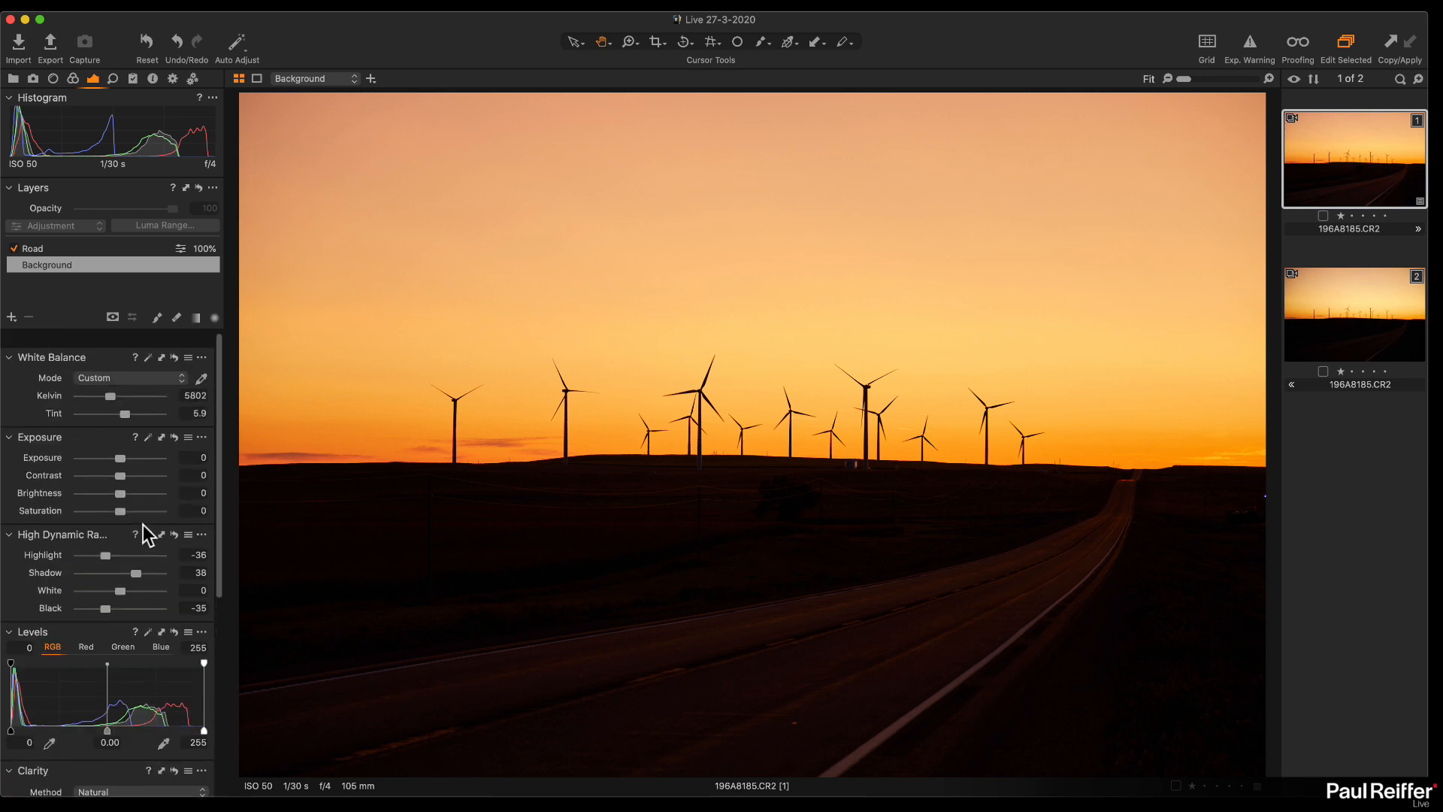
left_click_drag(118, 460, 126, 461)
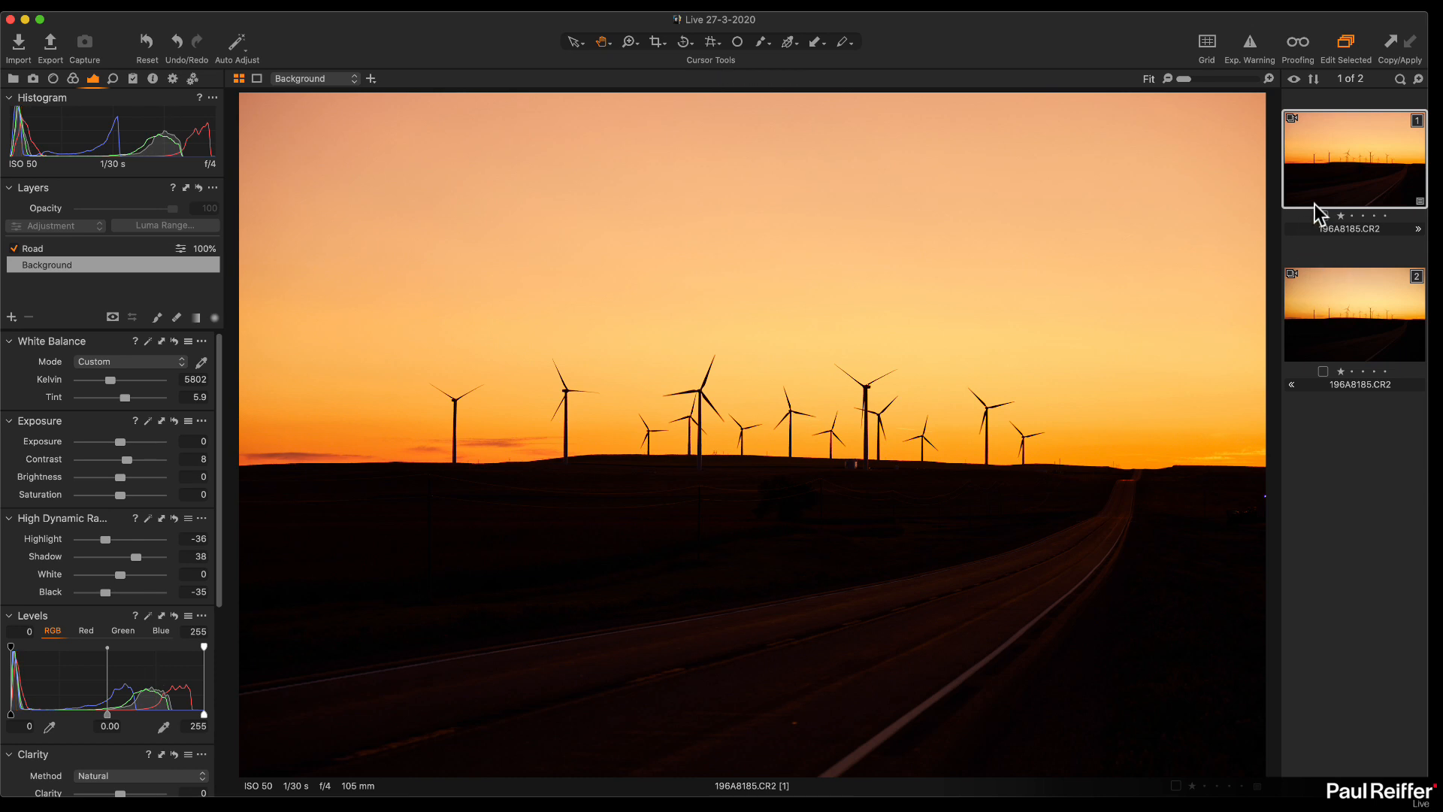
Step: Inspect the turbine edges up to 400% and set Purple Fringing Defringe to 46, returning to the full-image view
key("z")
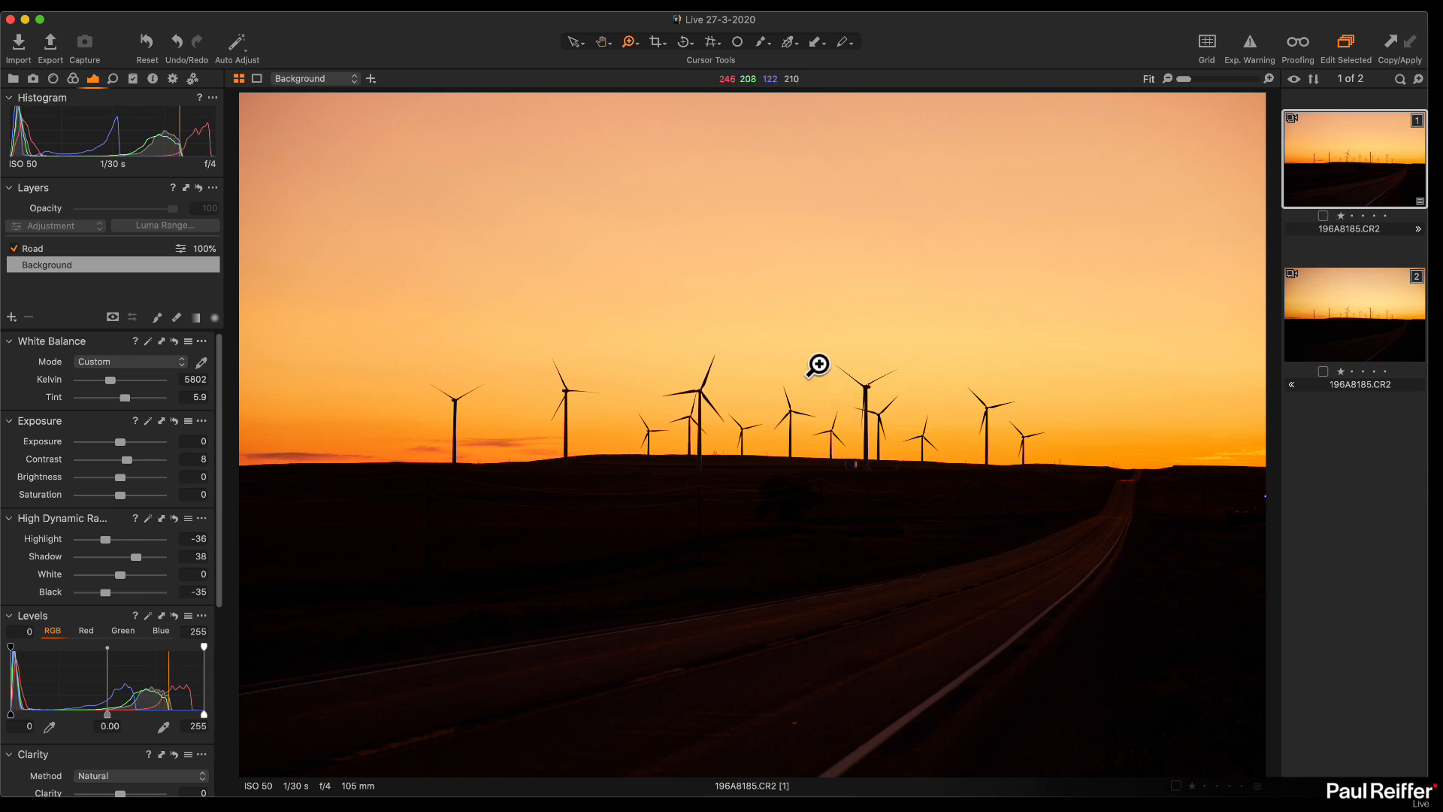
left_click(868, 396)
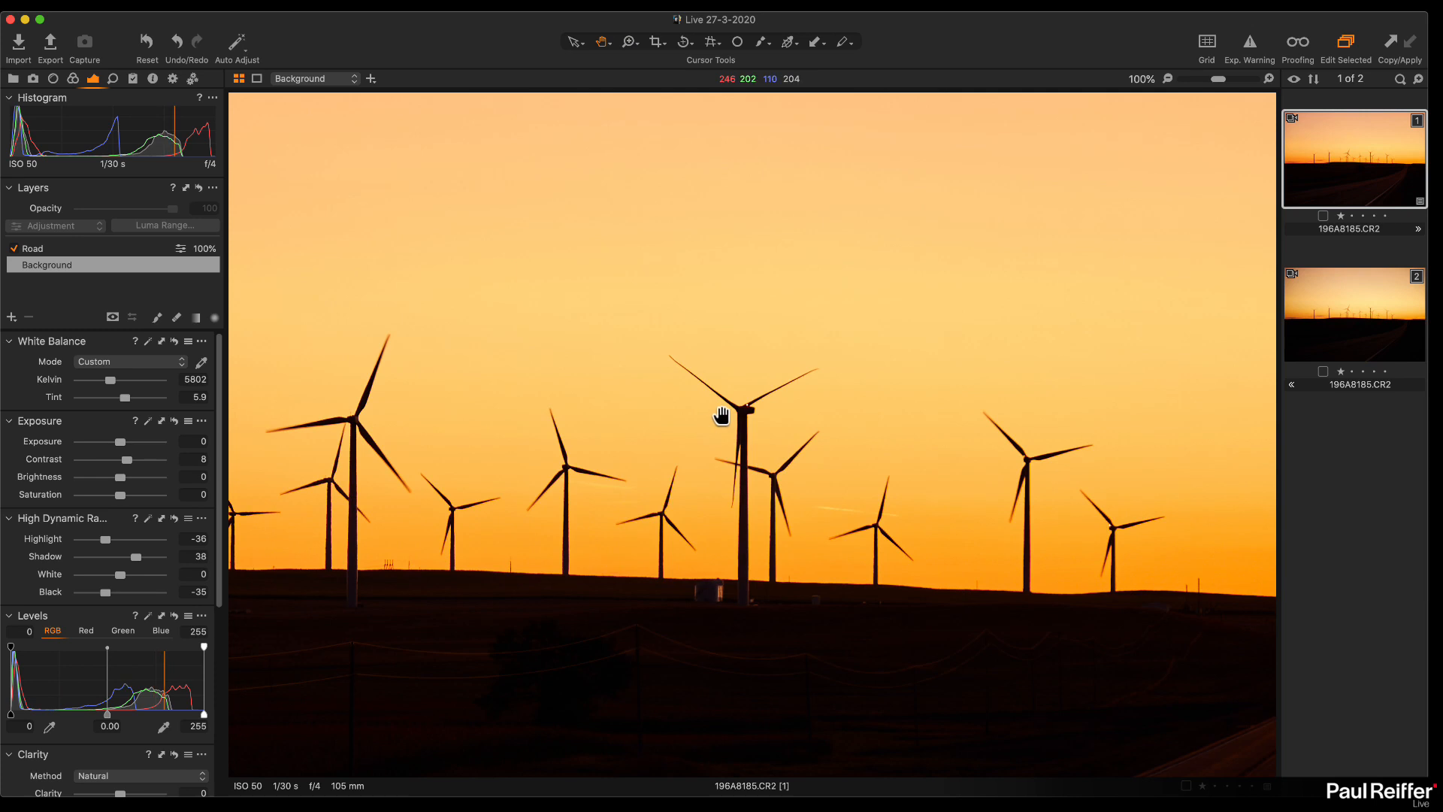
left_click(877, 559)
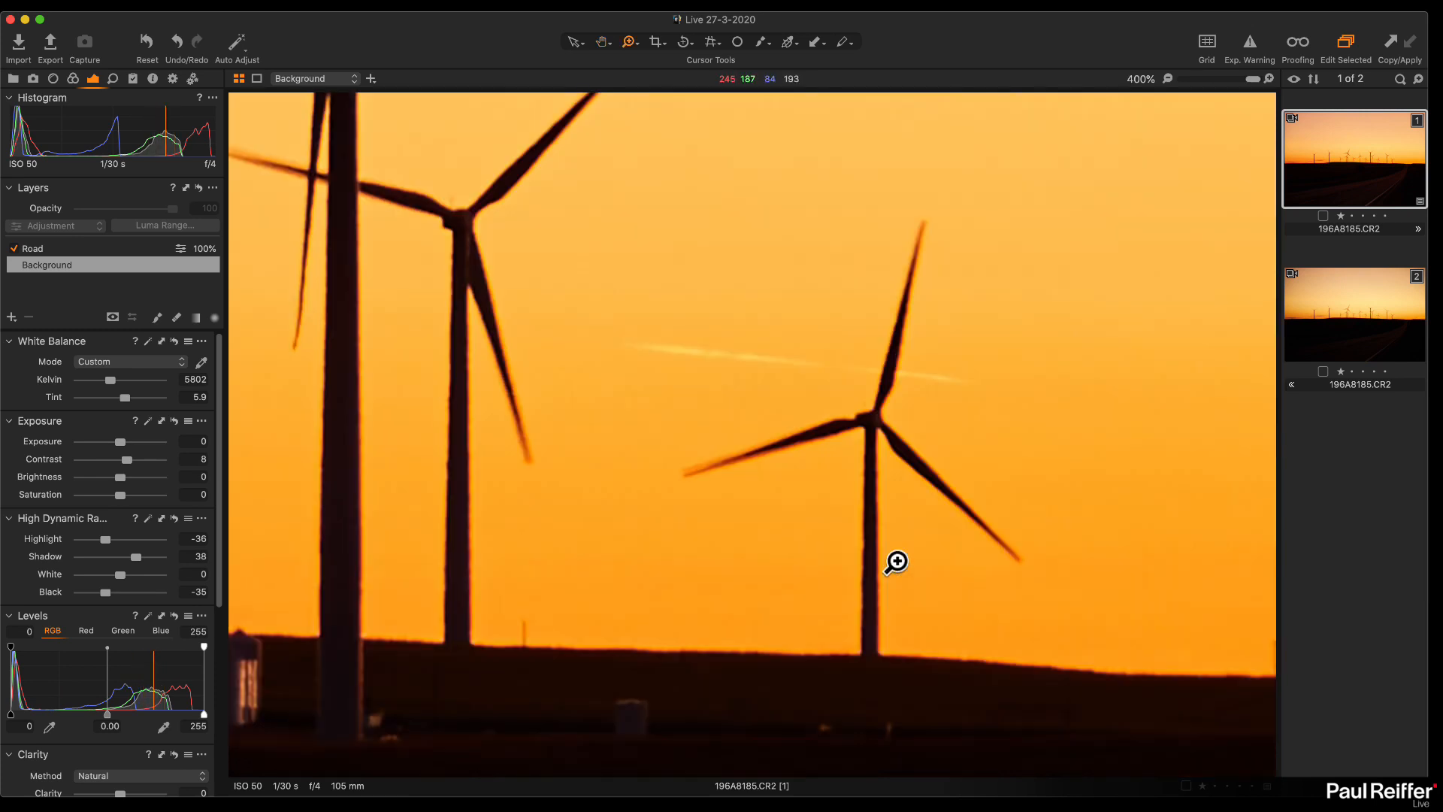
left_click(53, 78)
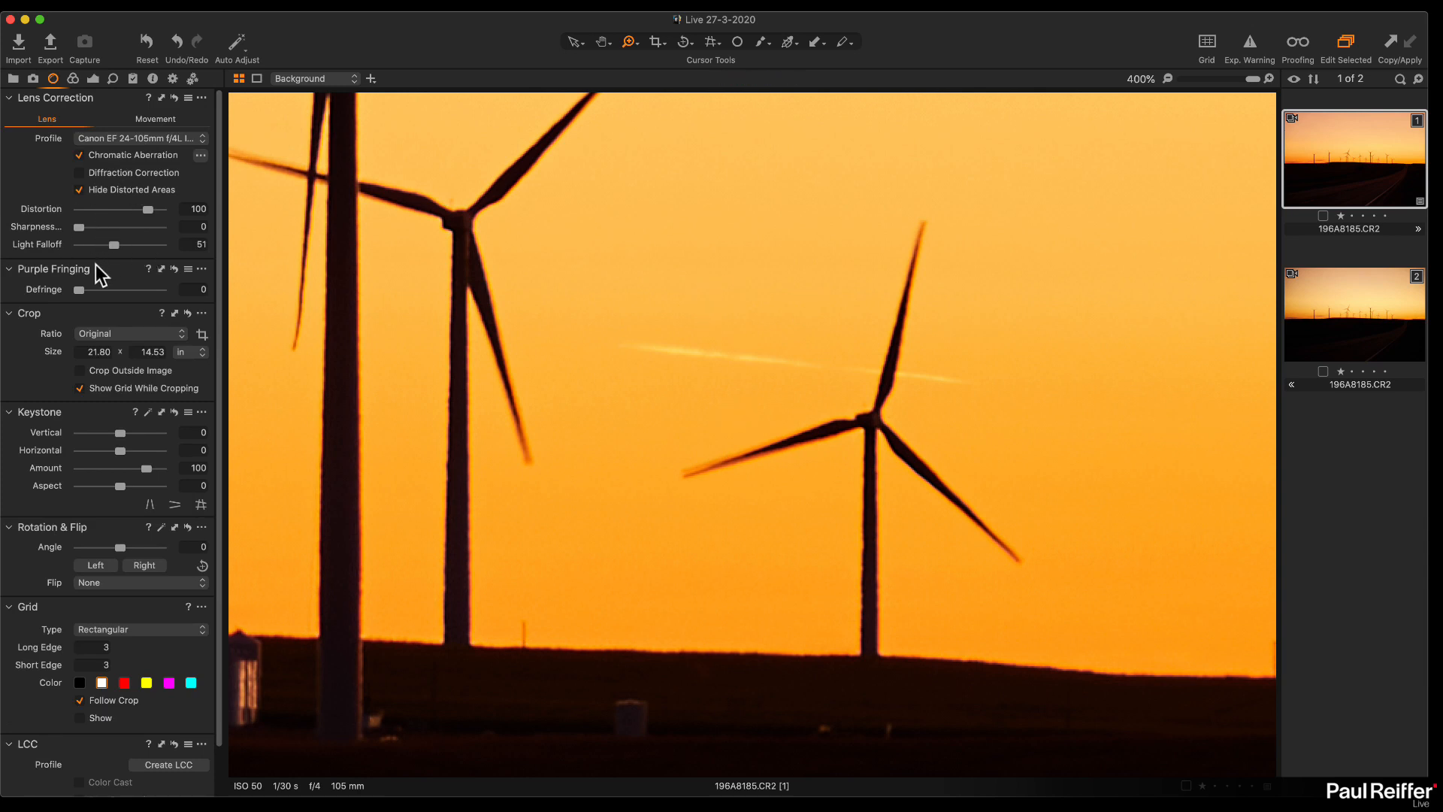
left_click_drag(79, 289, 116, 290)
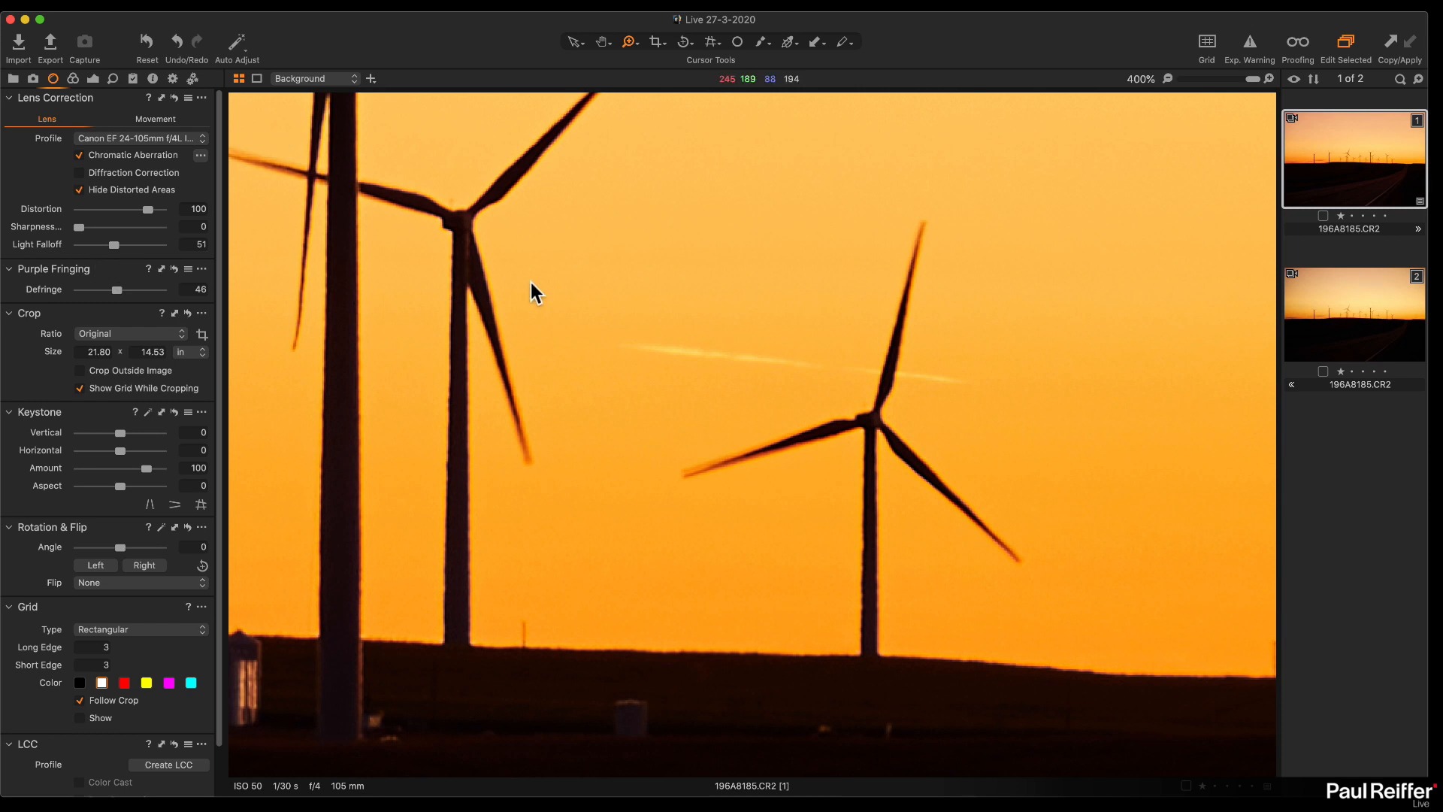
left_click_drag(421, 425, 831, 245)
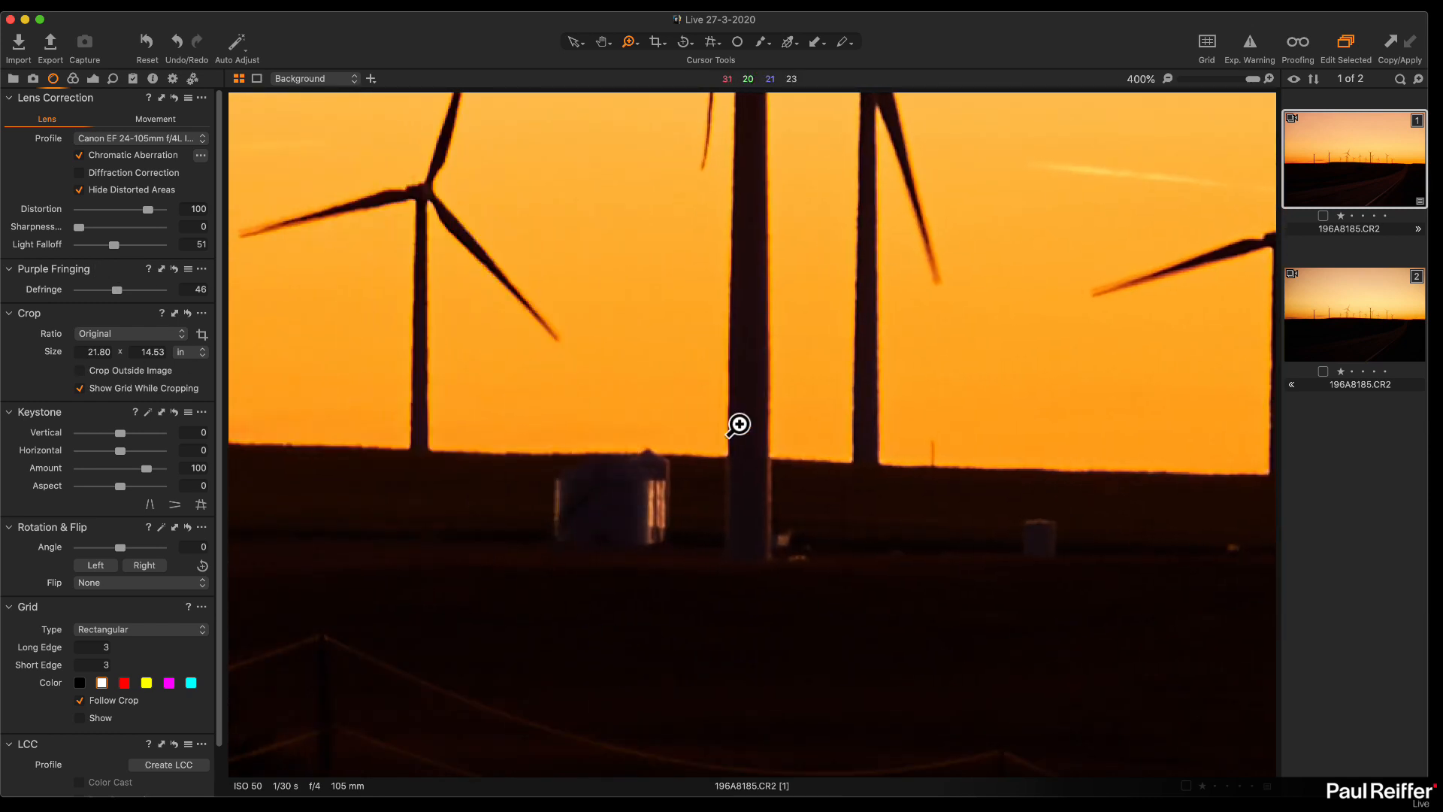
key("h")
double_click(744, 366)
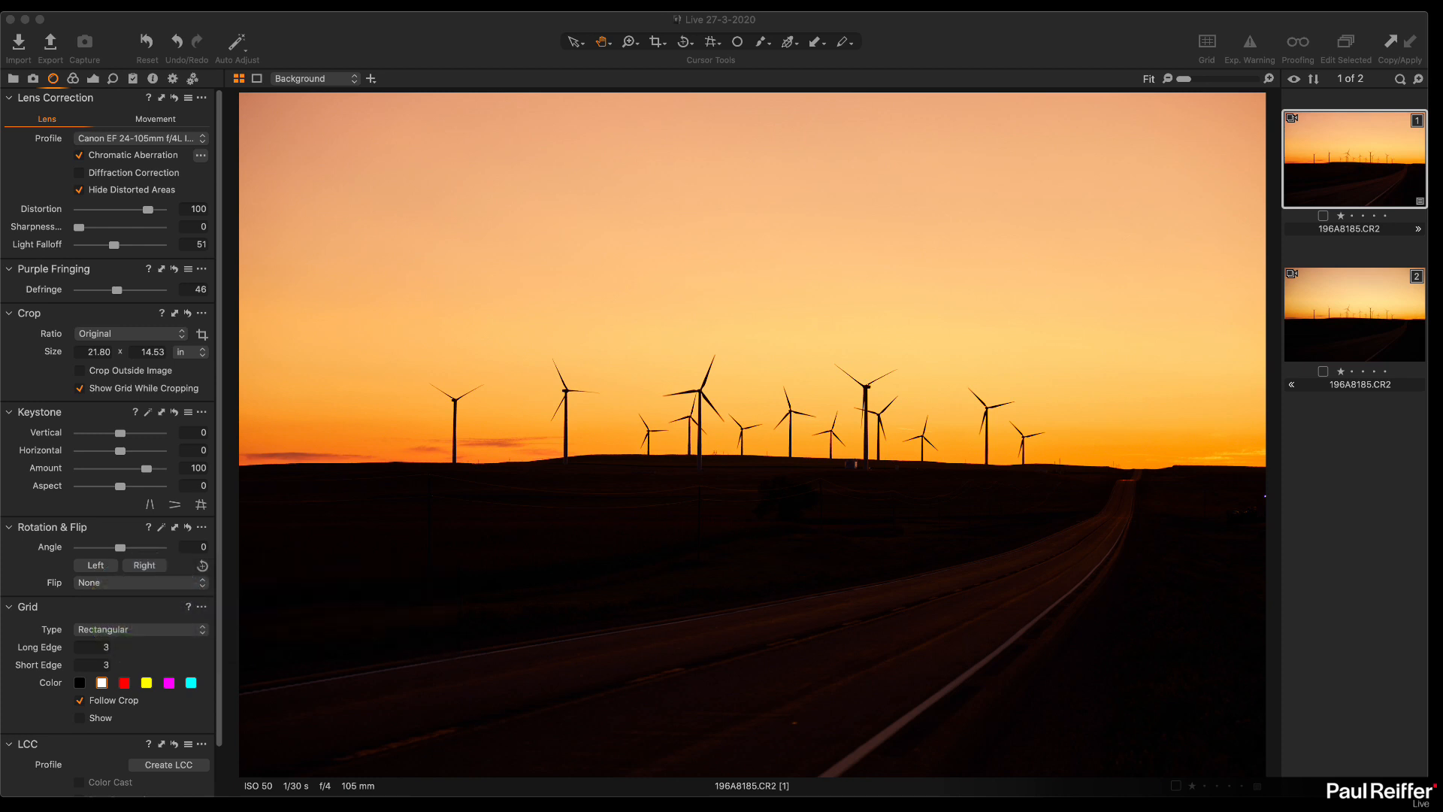
Step: Switch from the finished turbine photo to the next user collection in the library, containing the aerial city photo
left_click(341, 48)
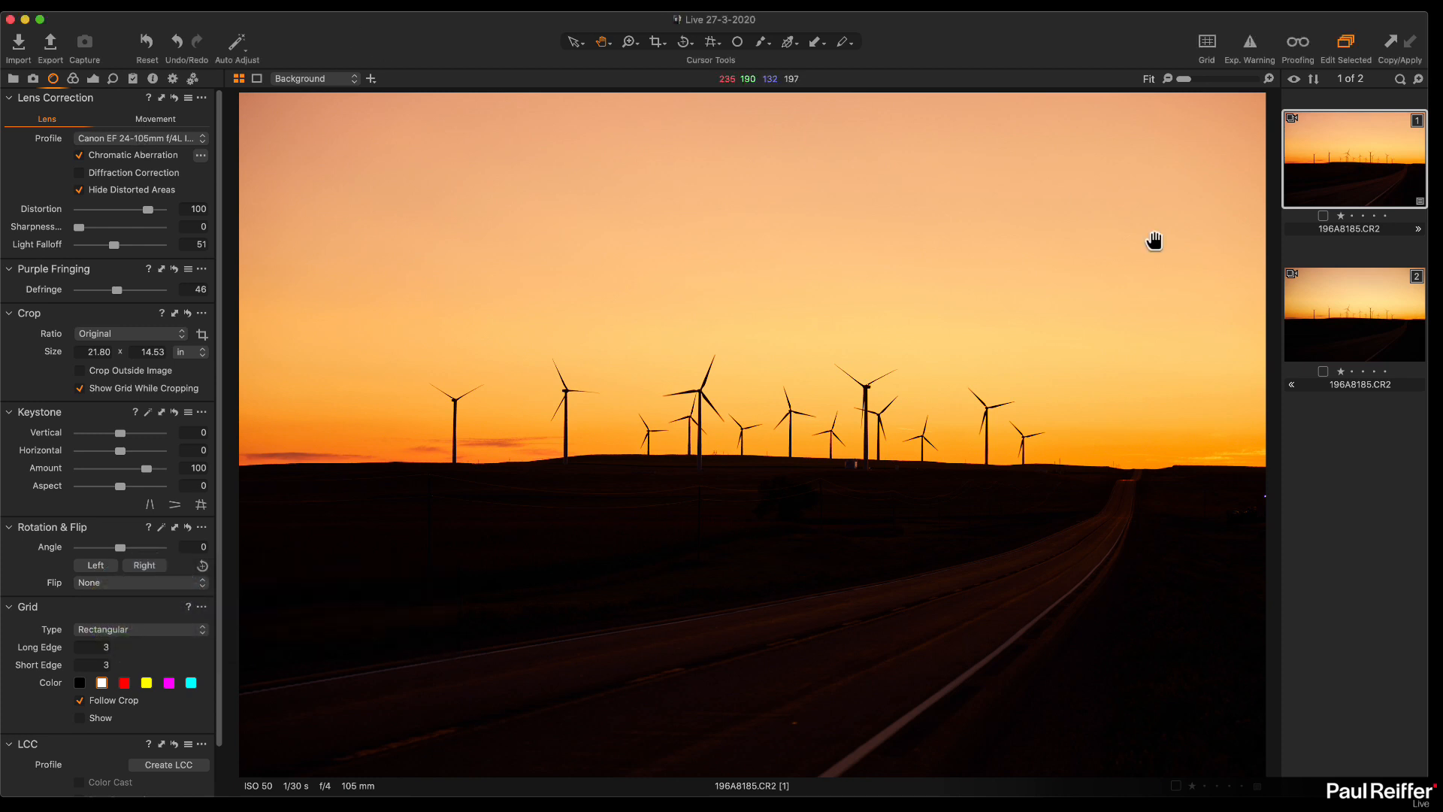
left_click(12, 78)
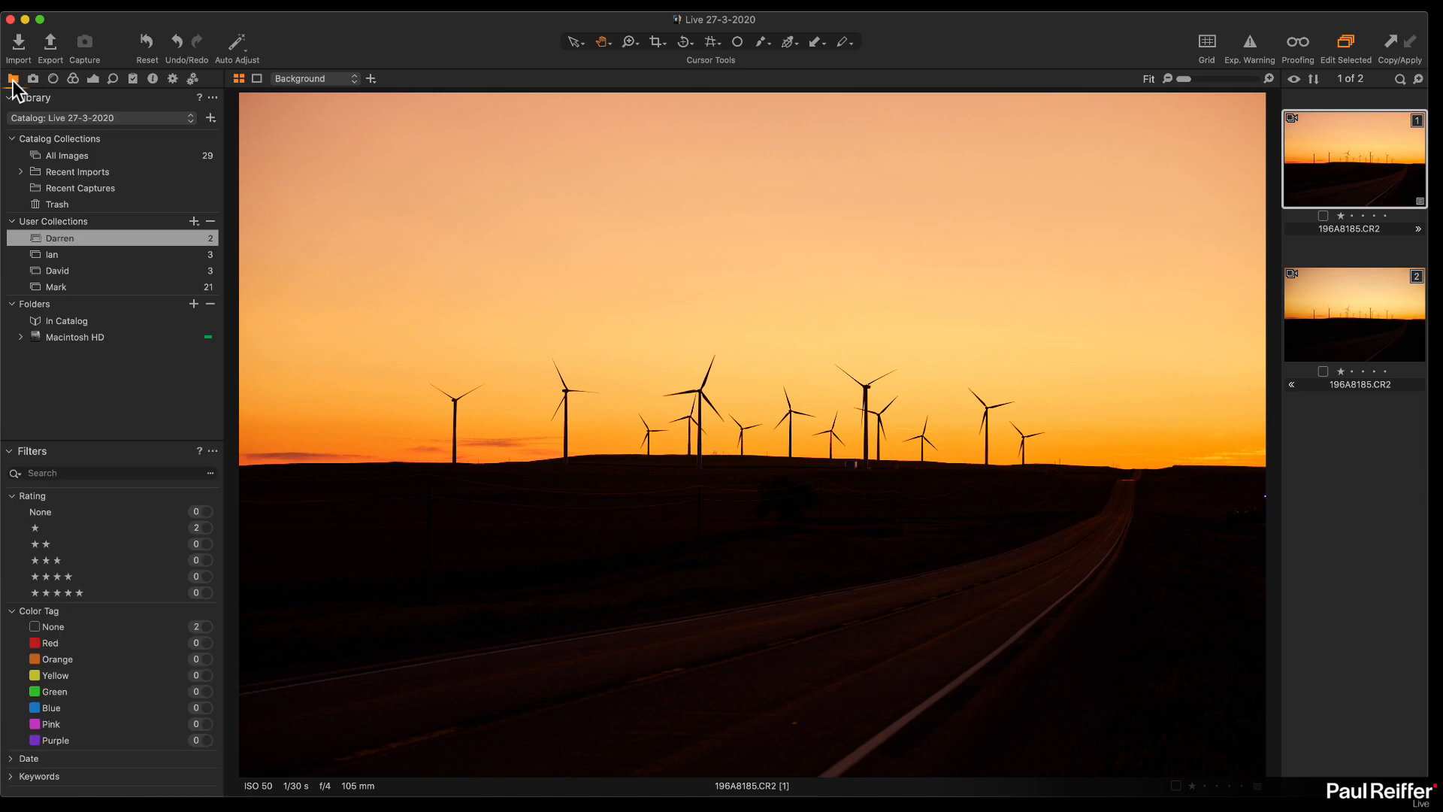
left_click(63, 256)
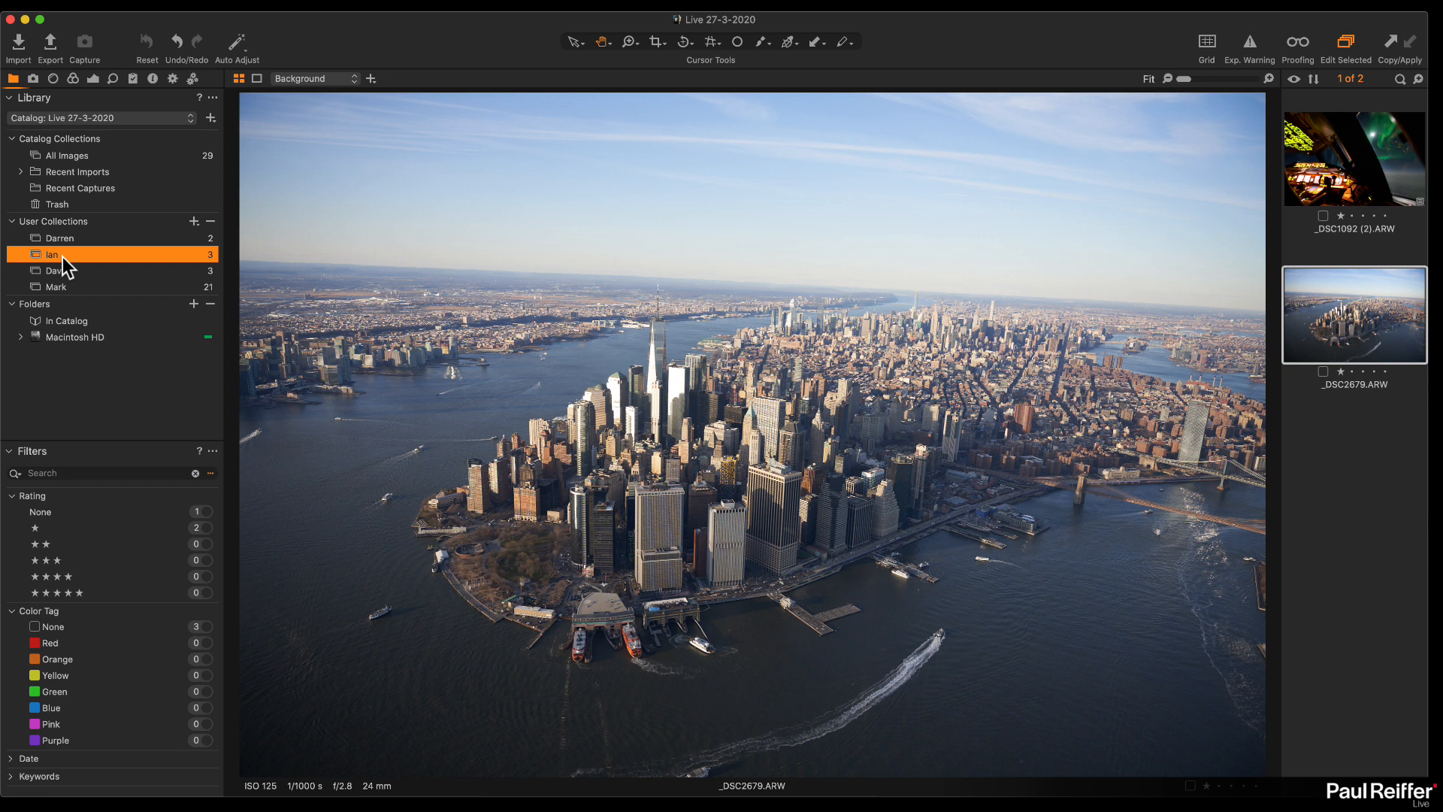
Step: Check the lens correction profile of _DSC2679.ARW and examine its lens, camera and exposure metadata
left_click(51, 79)
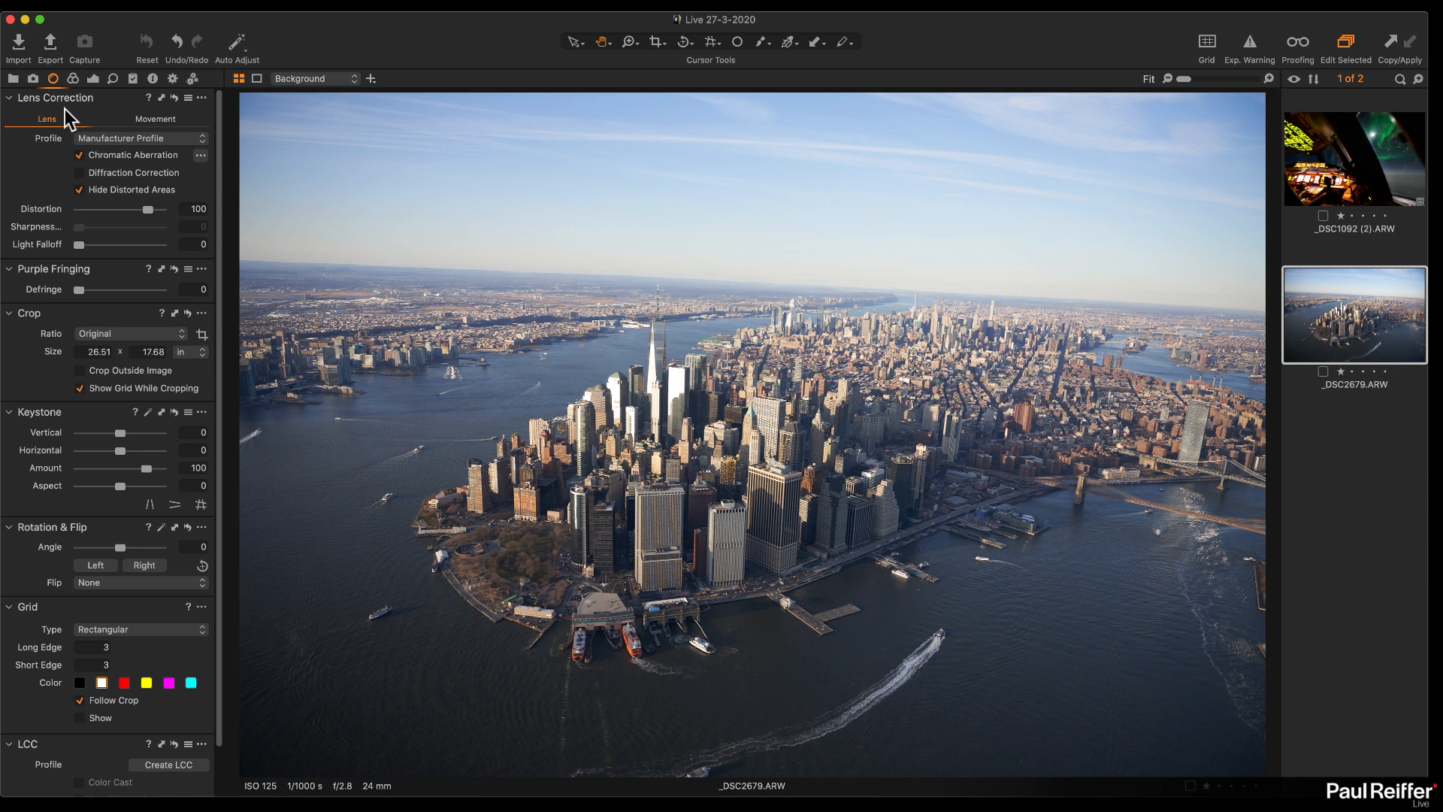
left_click(154, 78)
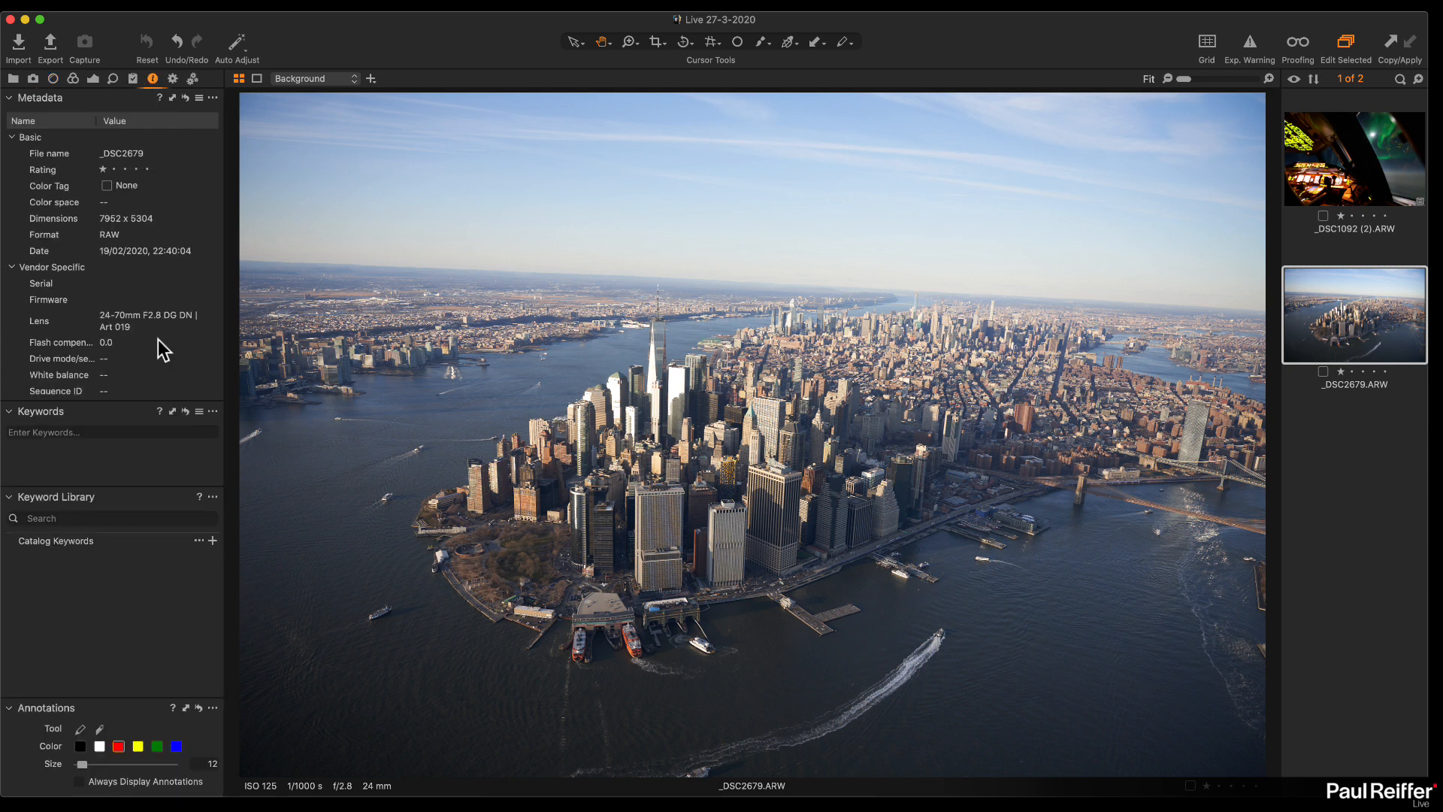
scroll(158, 339, "down", 10)
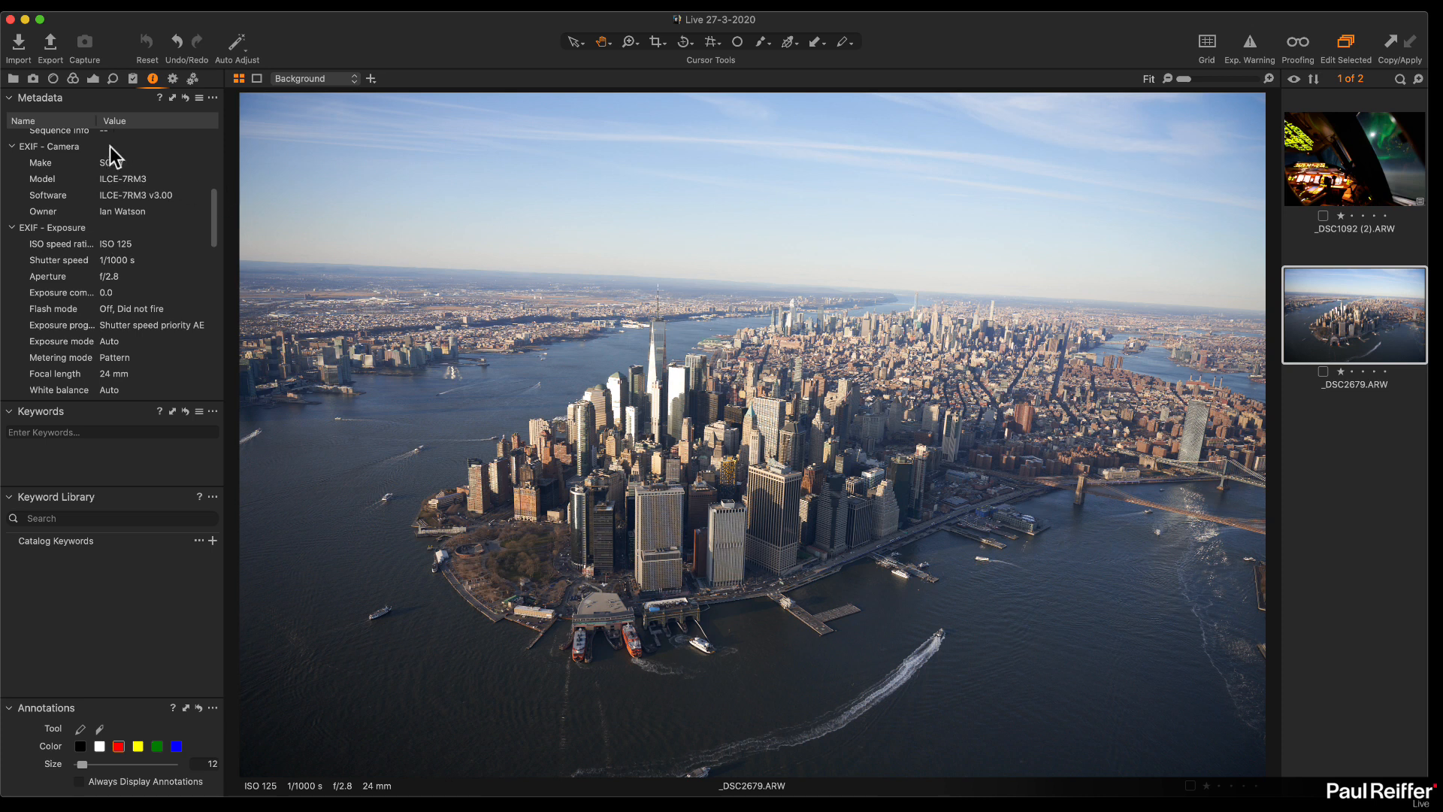
Step: Straighten the aerial city photo with a level line drawn along the horizon from edge to edge
scroll(111, 151, "up", 10)
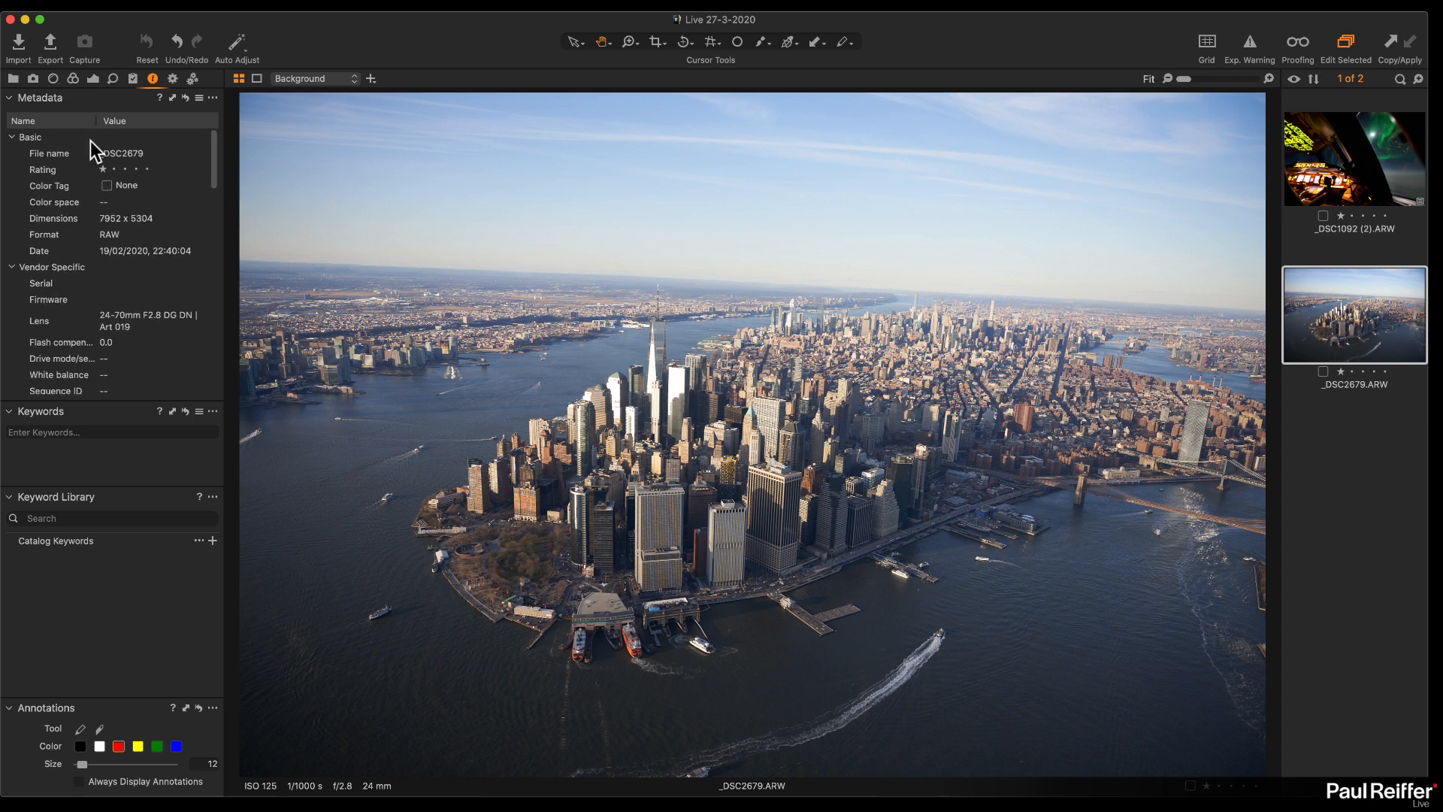
left_click(93, 78)
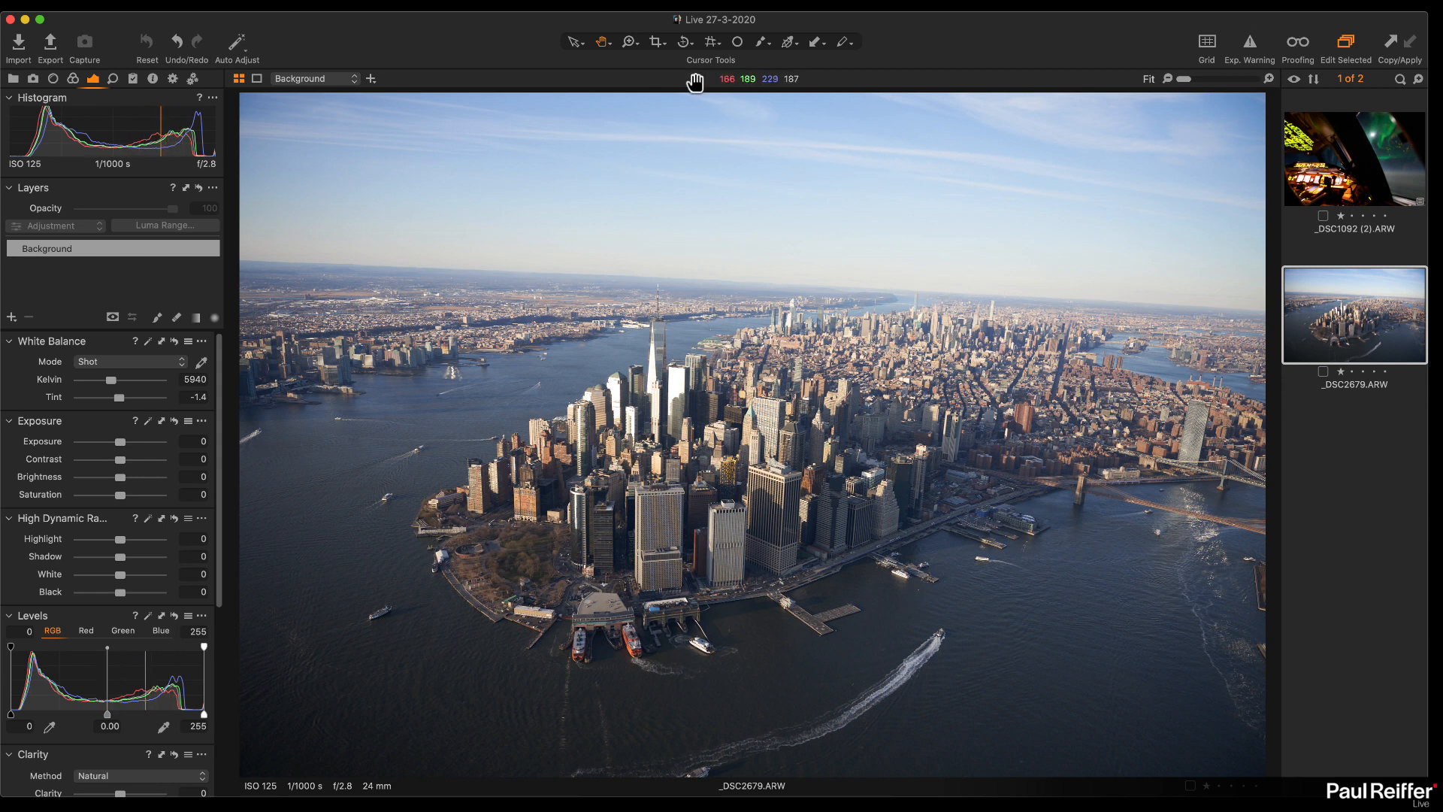
left_click(685, 46)
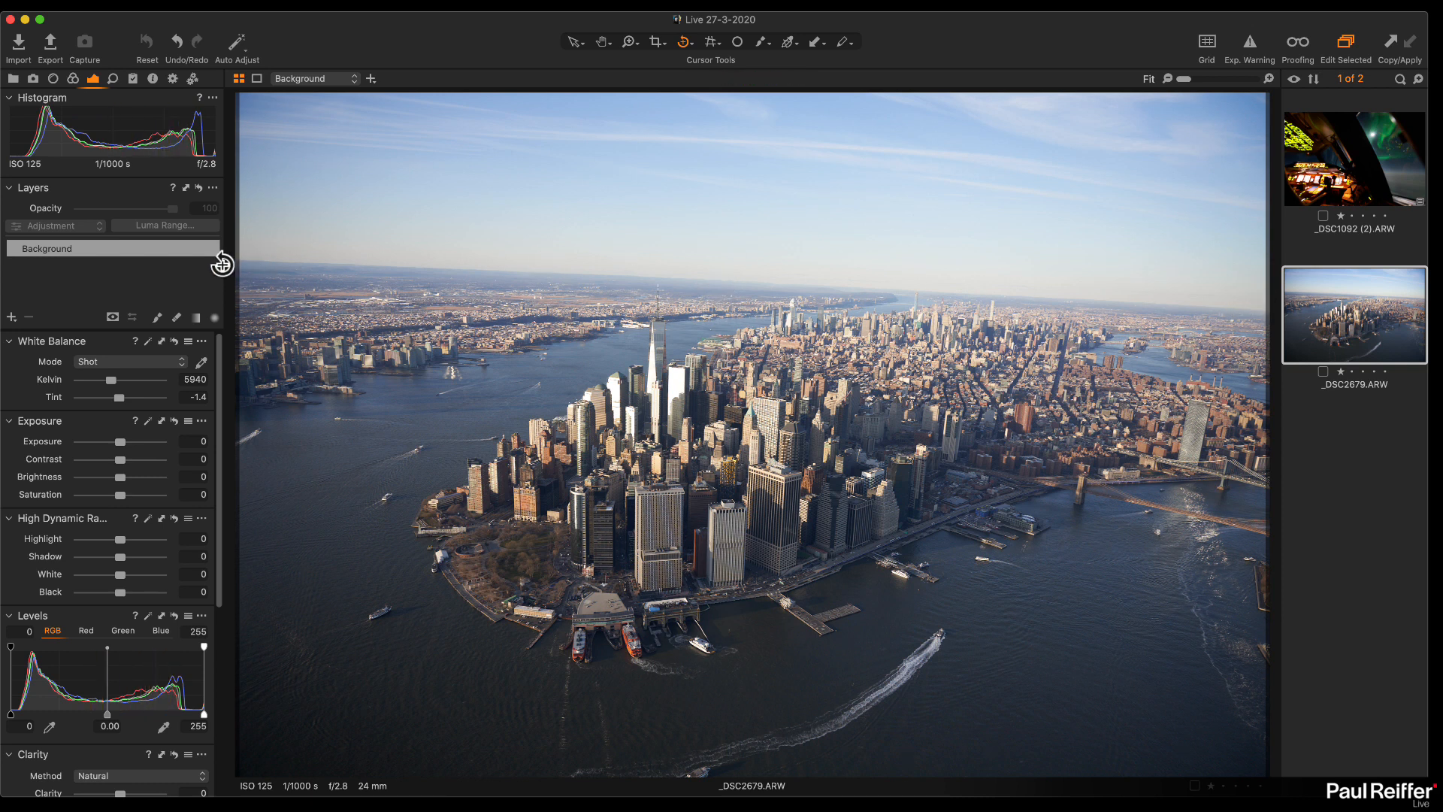
mouse_move(239, 258)
left_mouse_down()
mouse_move(1095, 290)
mouse_move(1264, 311)
left_mouse_up()
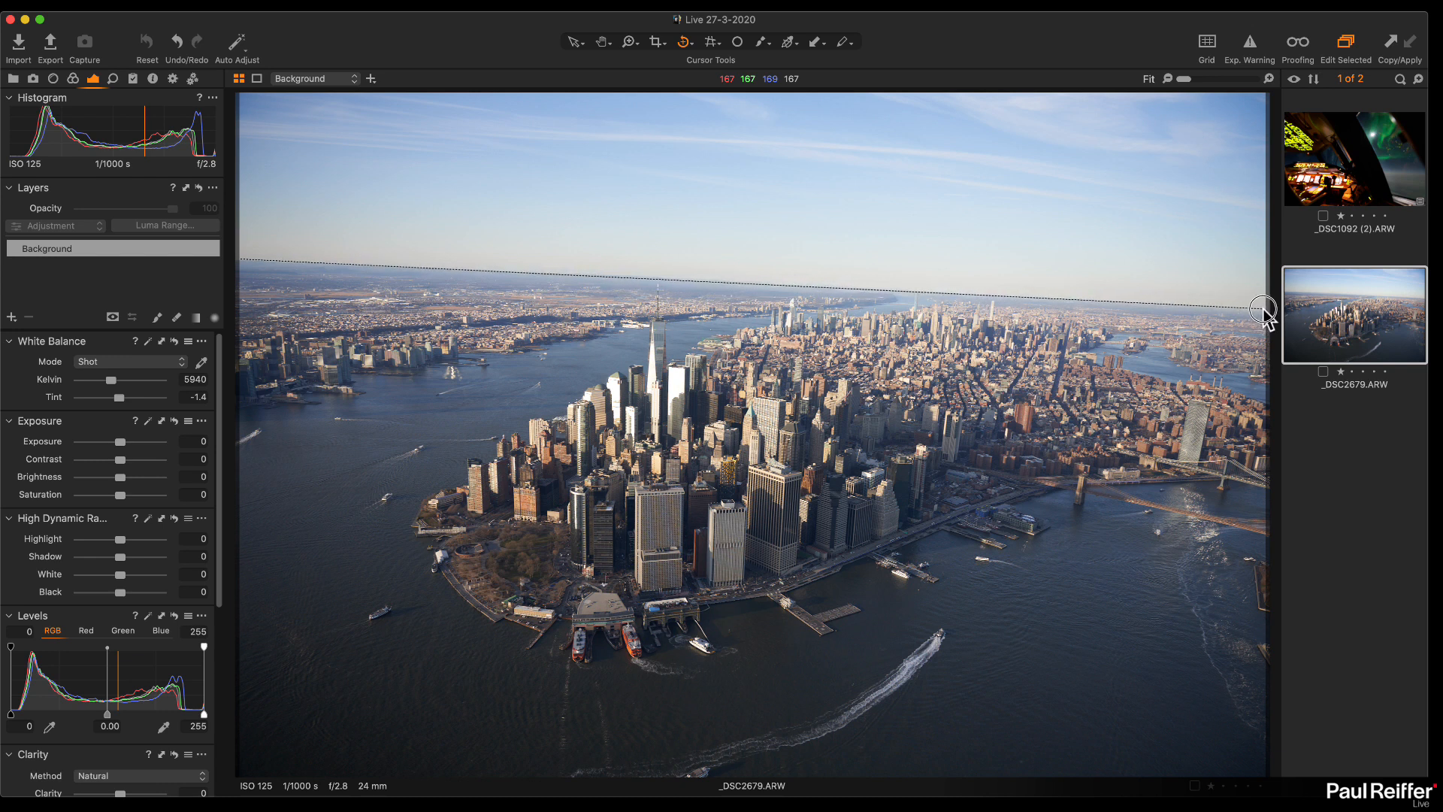
left_click_drag(1264, 309, 1264, 310)
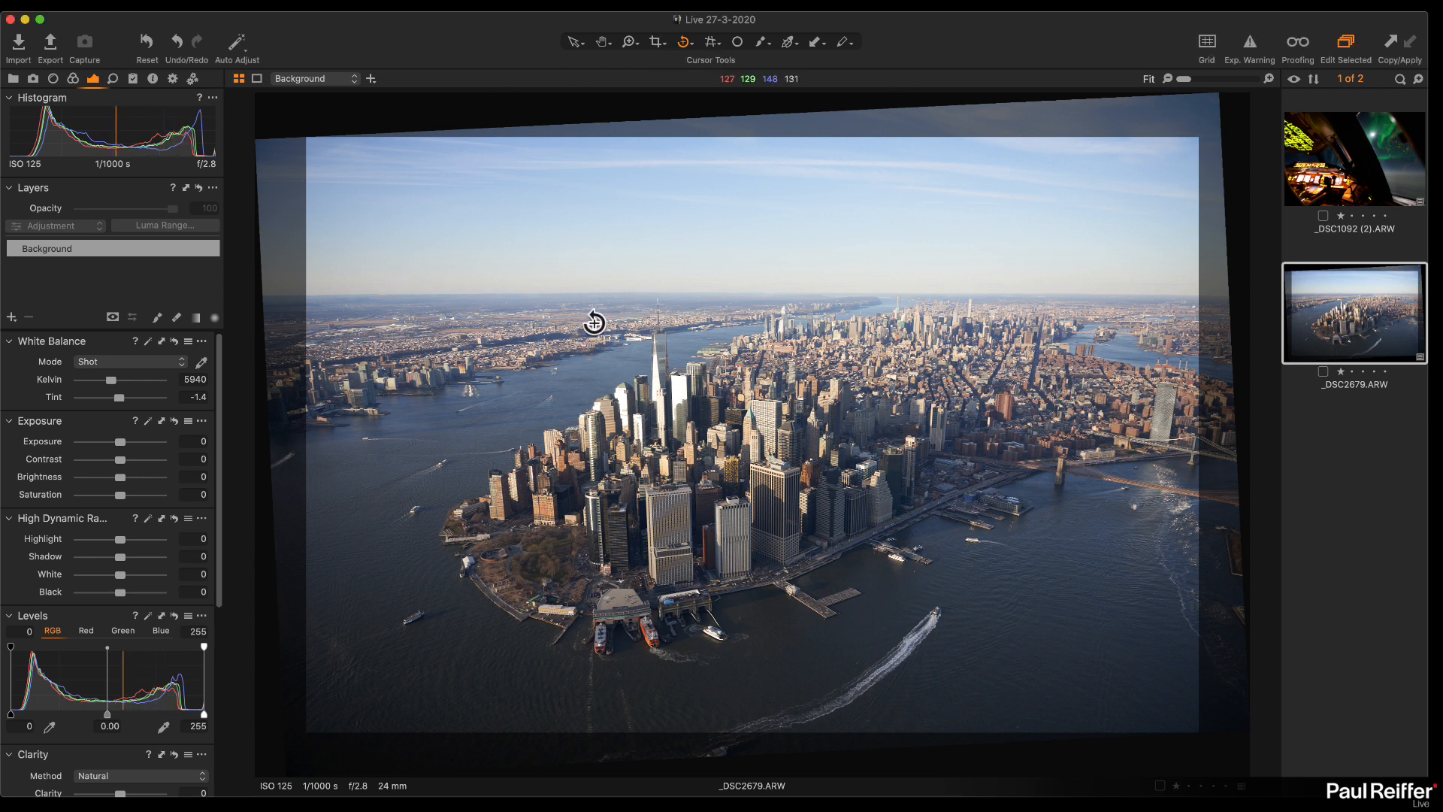
left_click(576, 42)
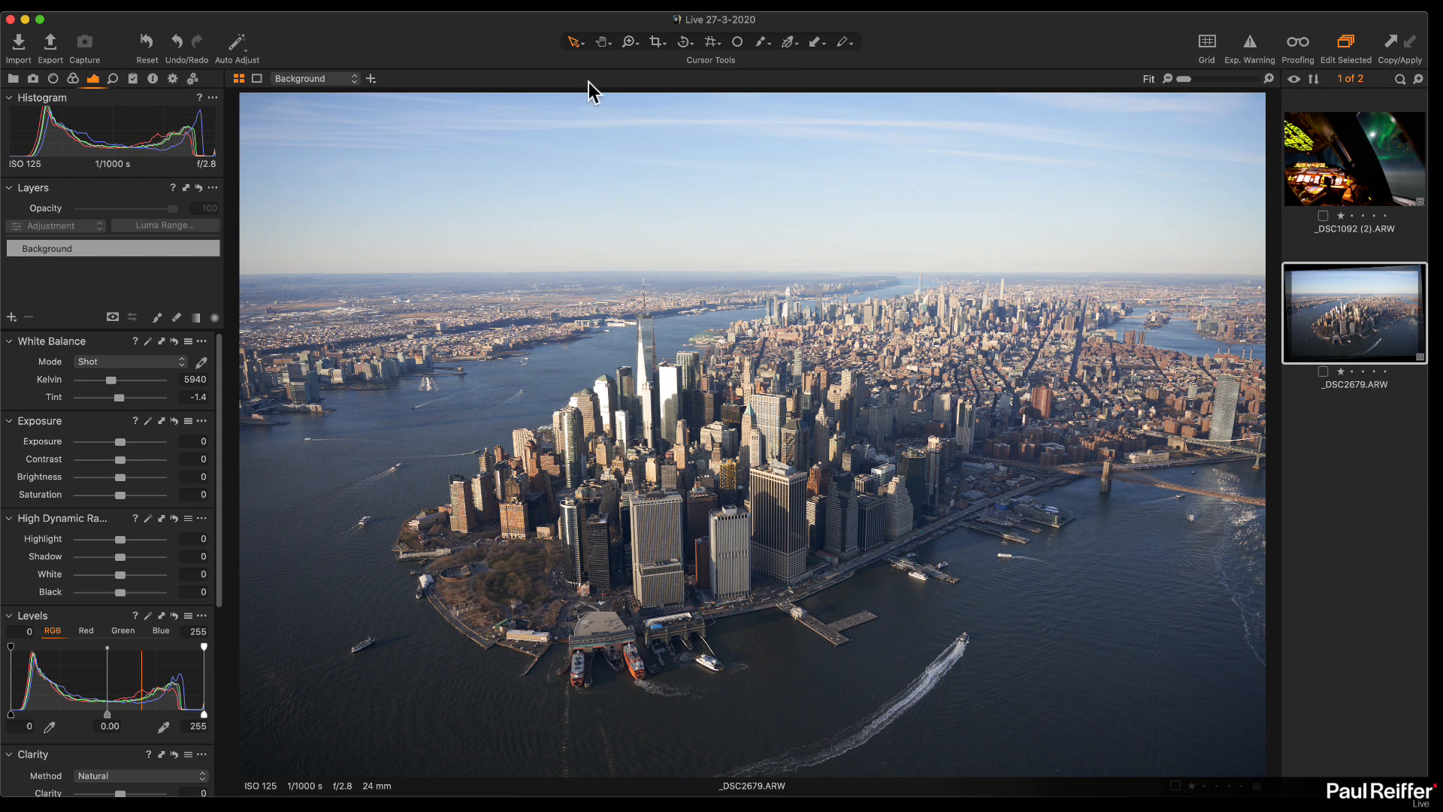
Step: Refine the straightening with a second level line along the visible horizon of the rotated city photo
left_click(684, 43)
left_click_drag(305, 293, 1189, 293)
left_click(573, 42)
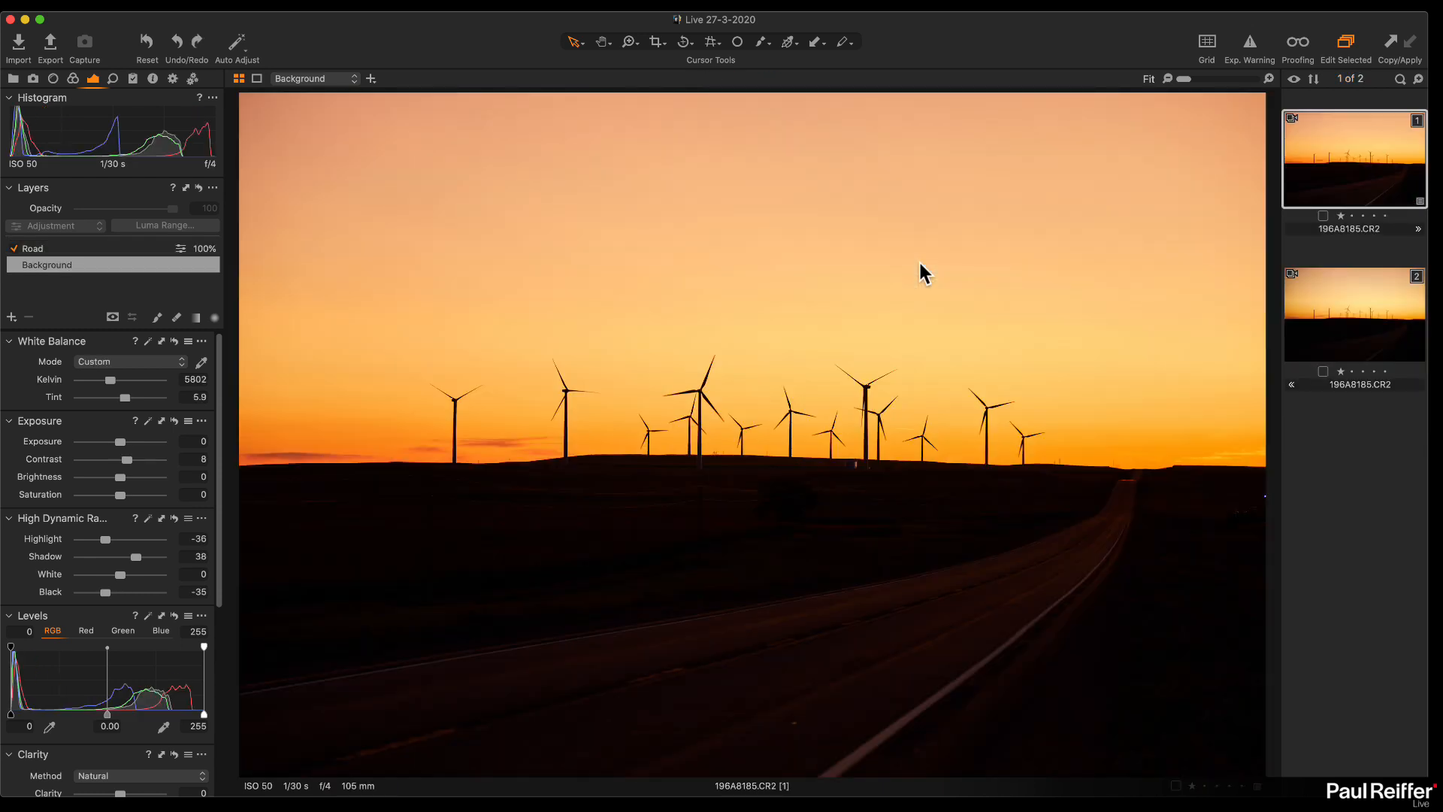
Step: Return to the user collection with the aerial city photo and activate the full four-point Keystone tool
left_click(13, 78)
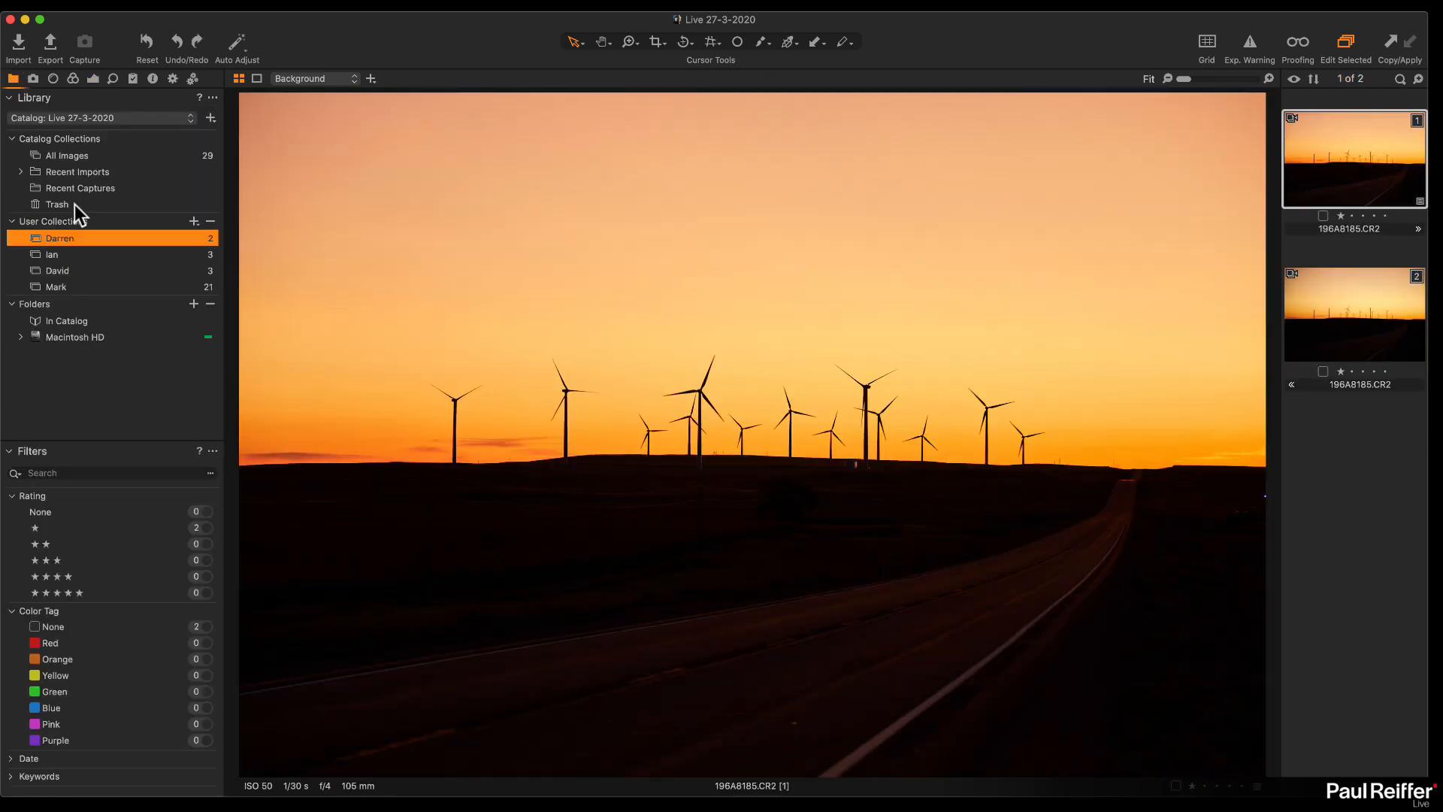
left_click(64, 256)
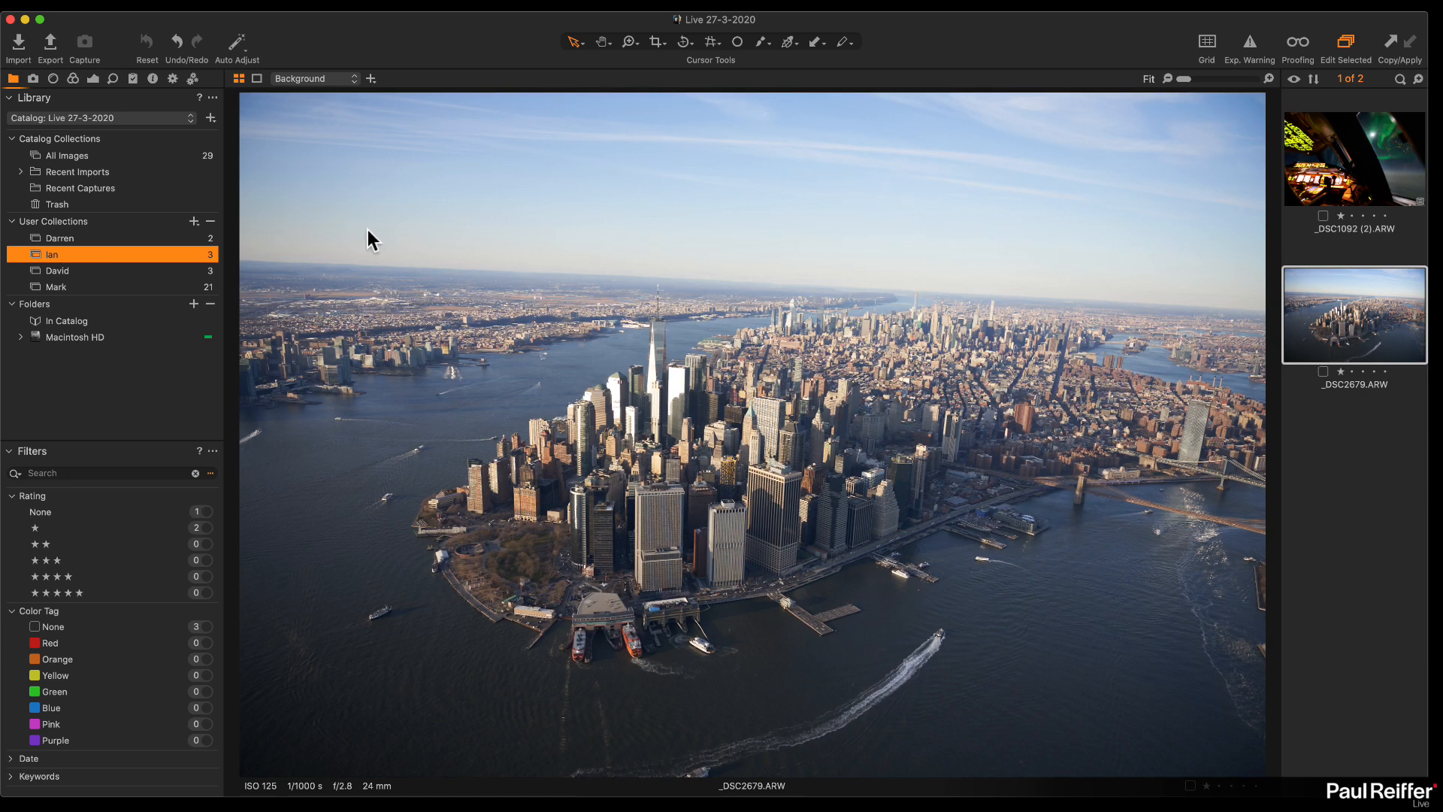
left_click(711, 42)
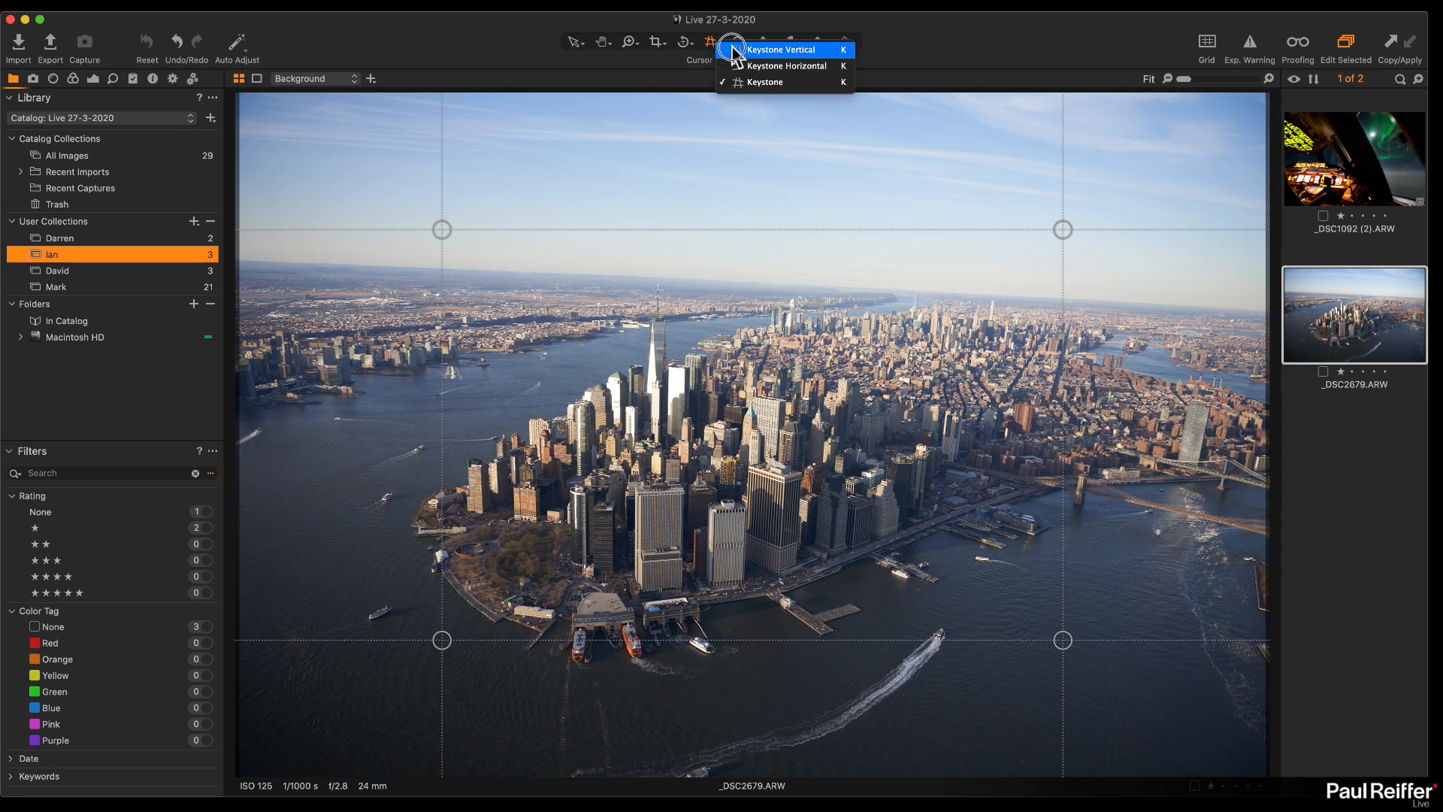
left_click(740, 54)
left_click(714, 46)
left_click(760, 81)
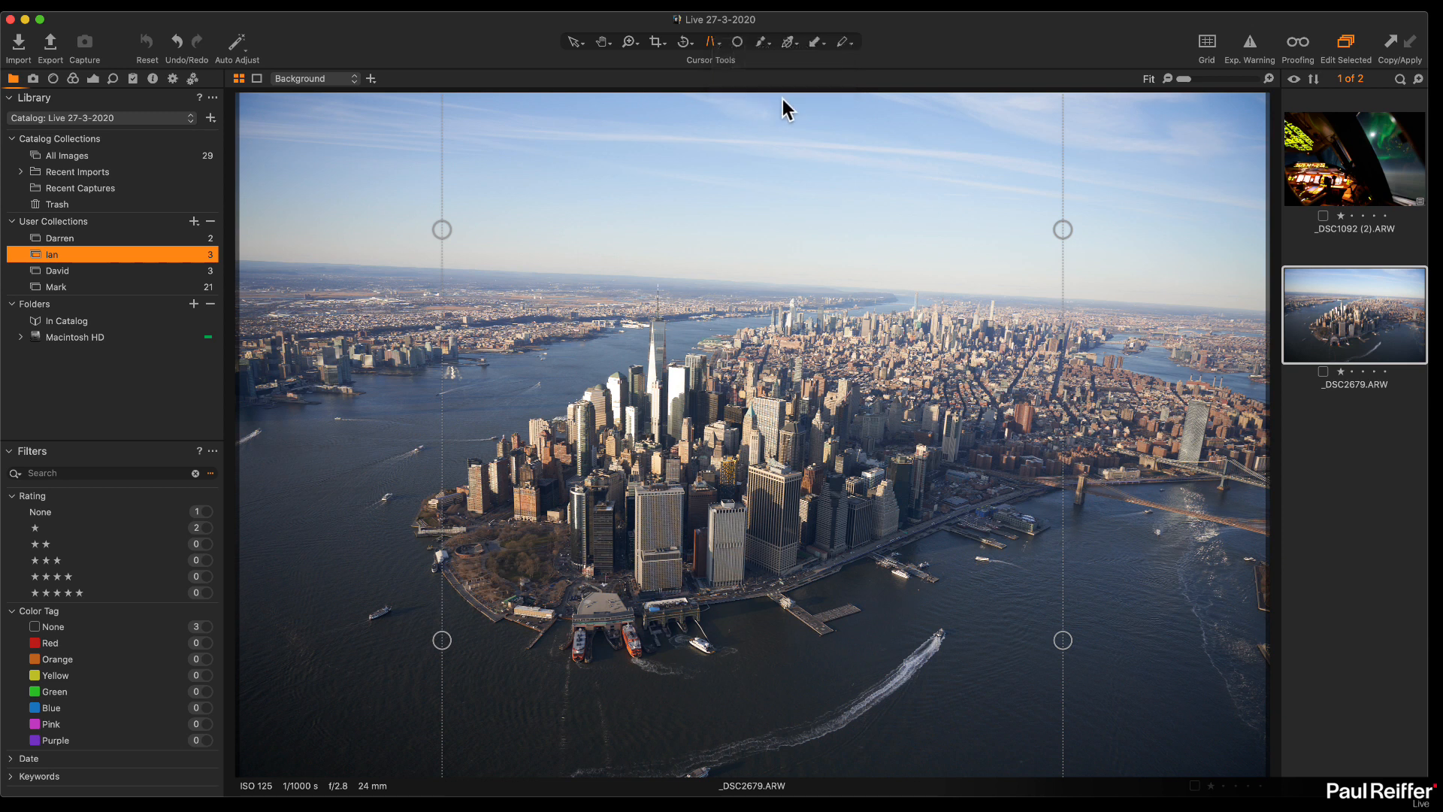
Step: Try a four-point keystone correction on the city photo with deliberately skewed guides not aligned to the horizon
left_click_drag(1062, 235, 991, 305)
left_click_drag(442, 229, 564, 237)
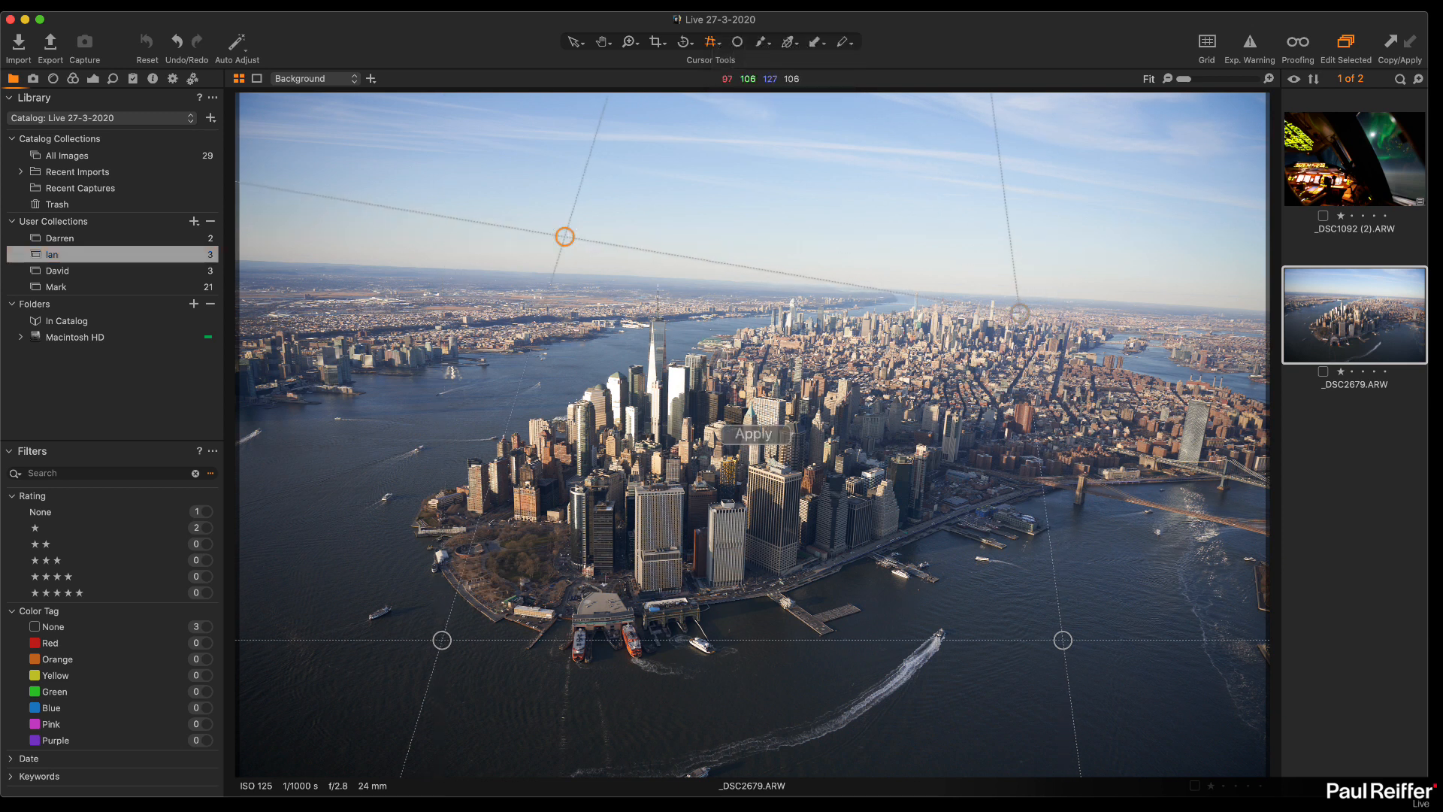
left_click_drag(442, 639, 426, 640)
left_click_drag(1063, 639, 1124, 604)
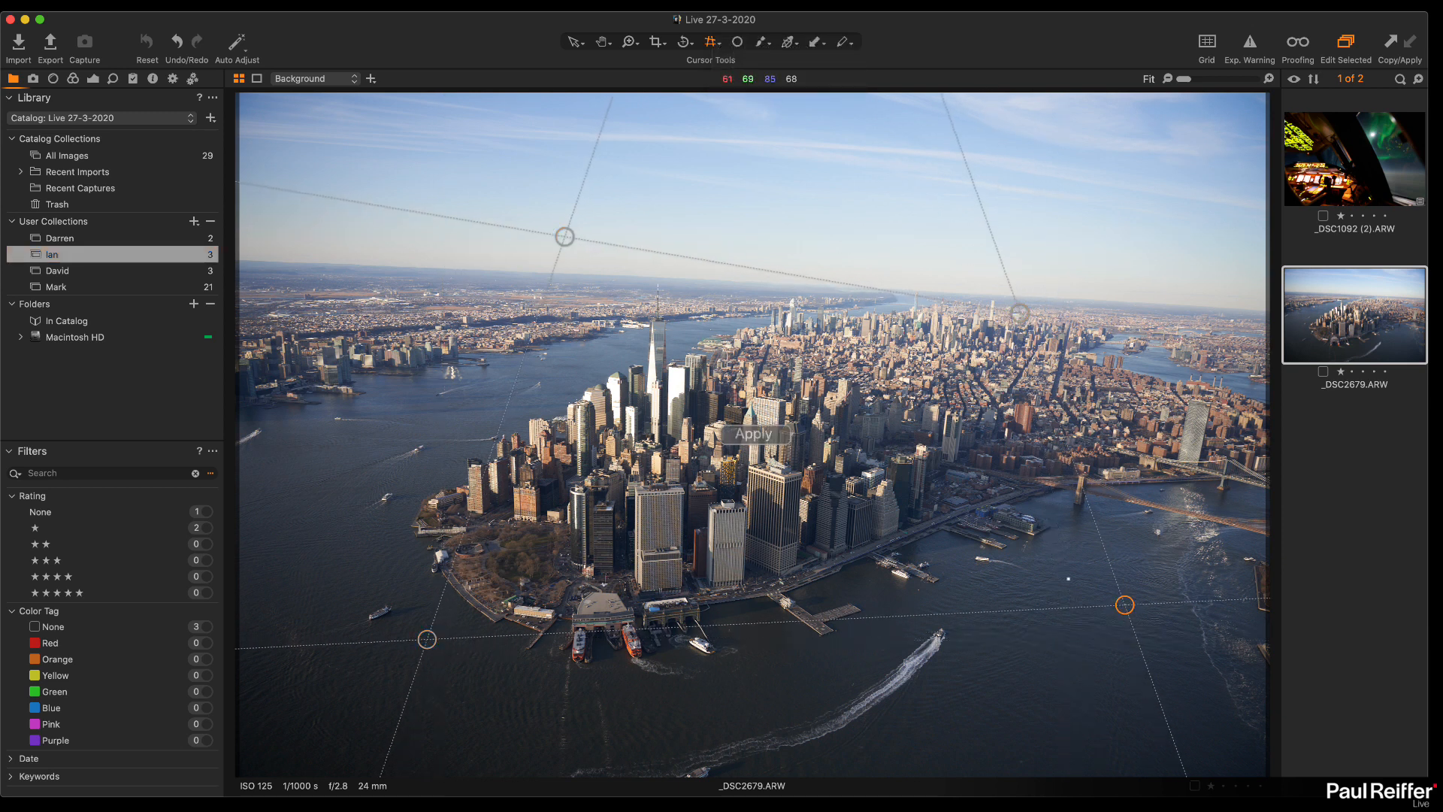
left_click(752, 433)
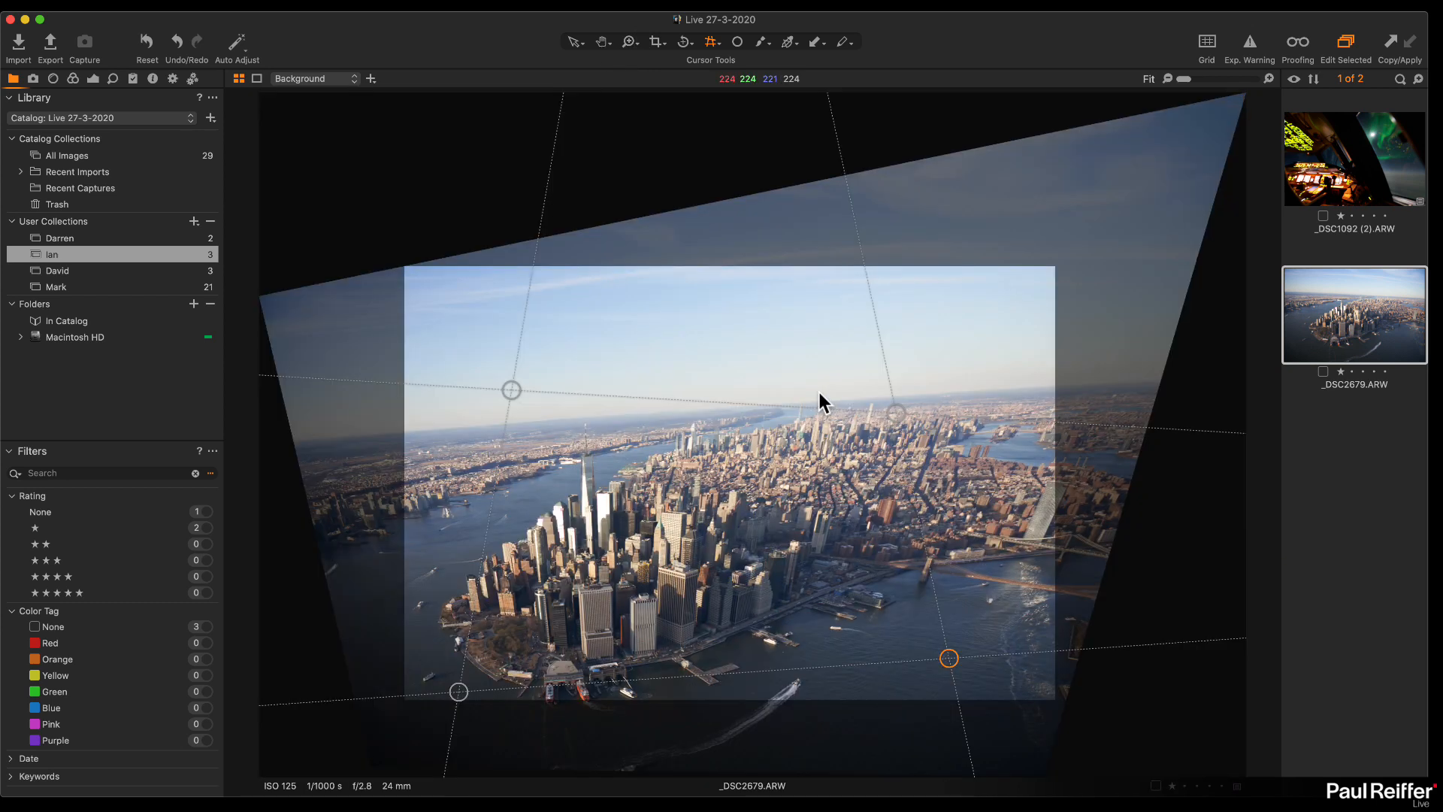
Step: Shift the two right-hand keystone points, reapply the correction and preview the distorted crop
left_click_drag(896, 412, 934, 369)
left_click_drag(949, 658, 868, 657)
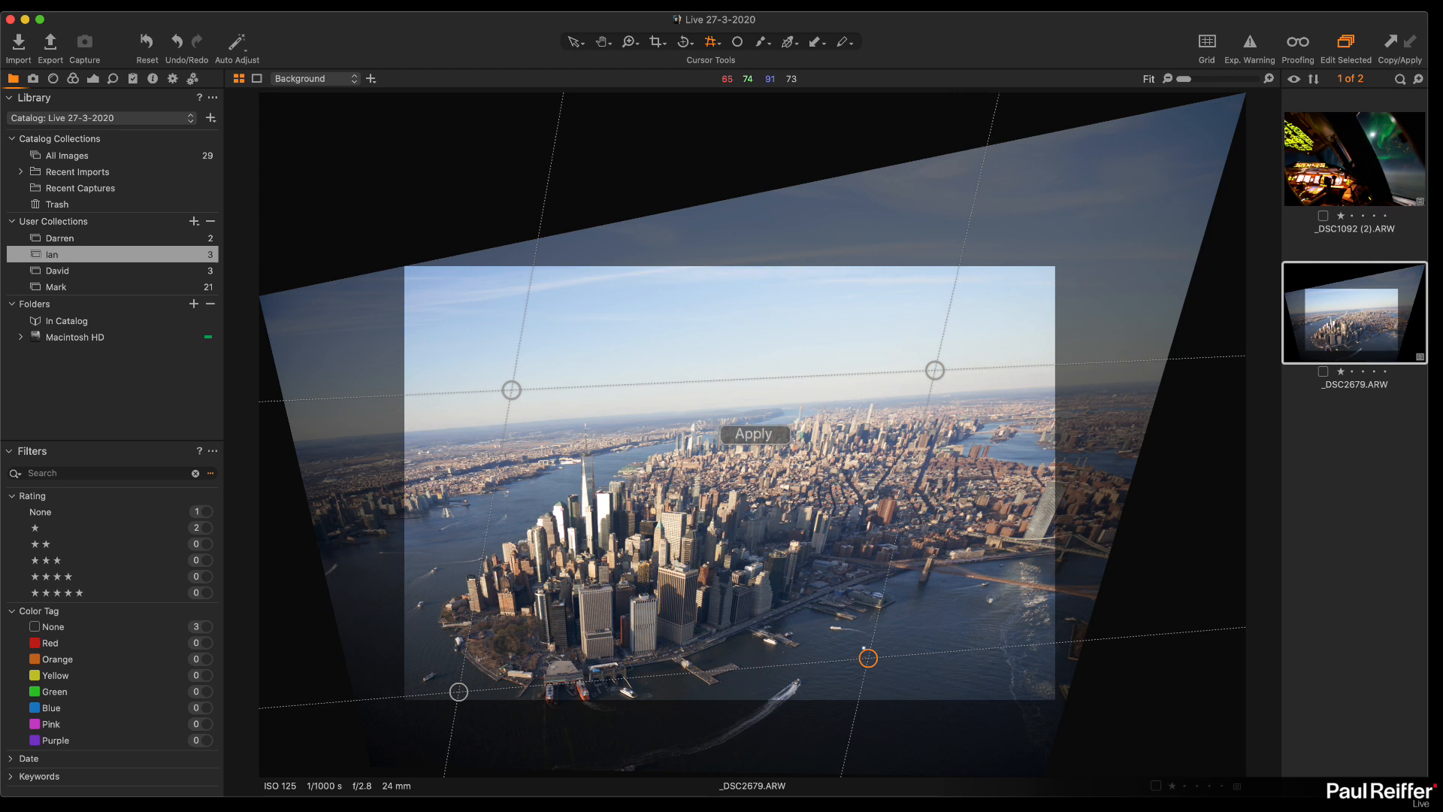
left_click(749, 436)
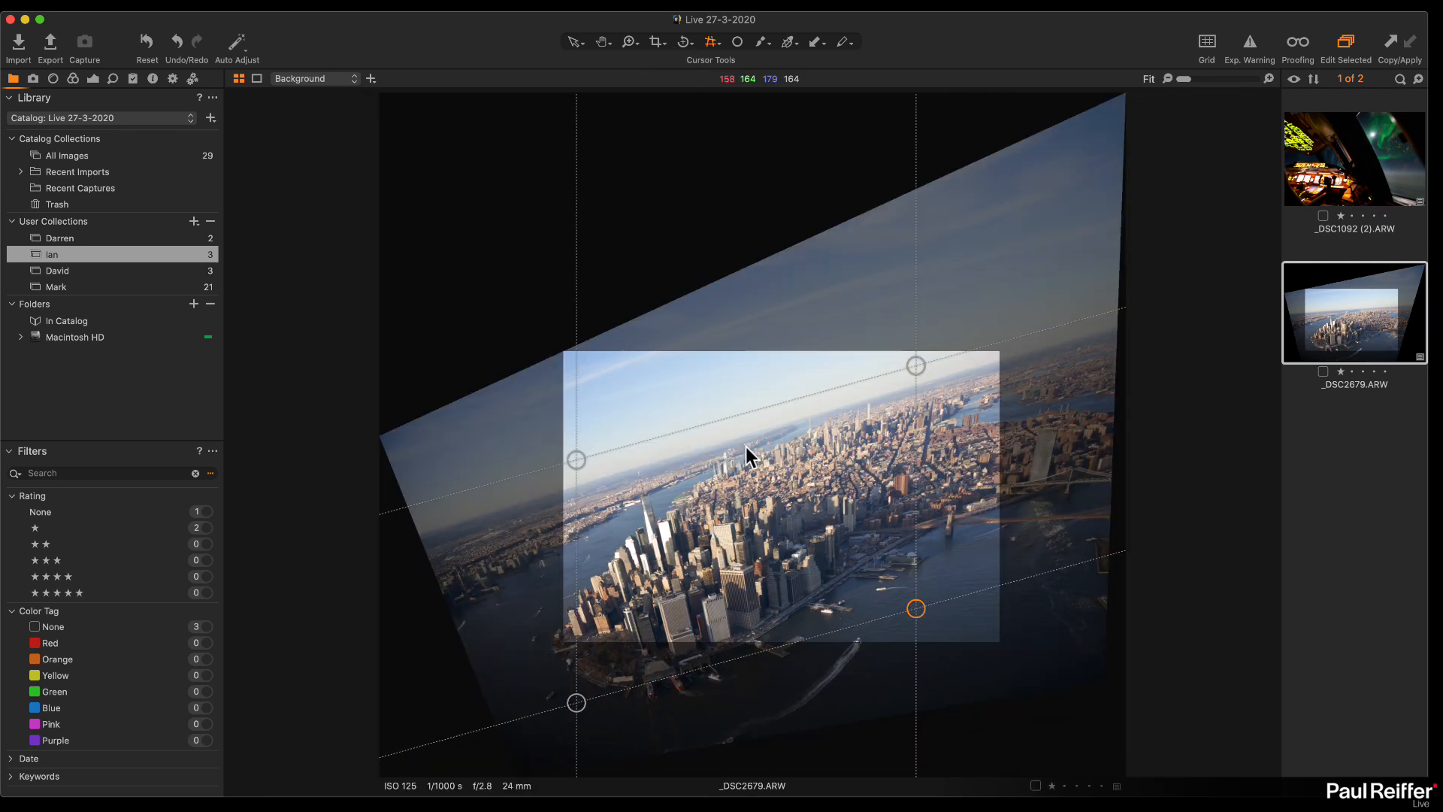
left_click(576, 44)
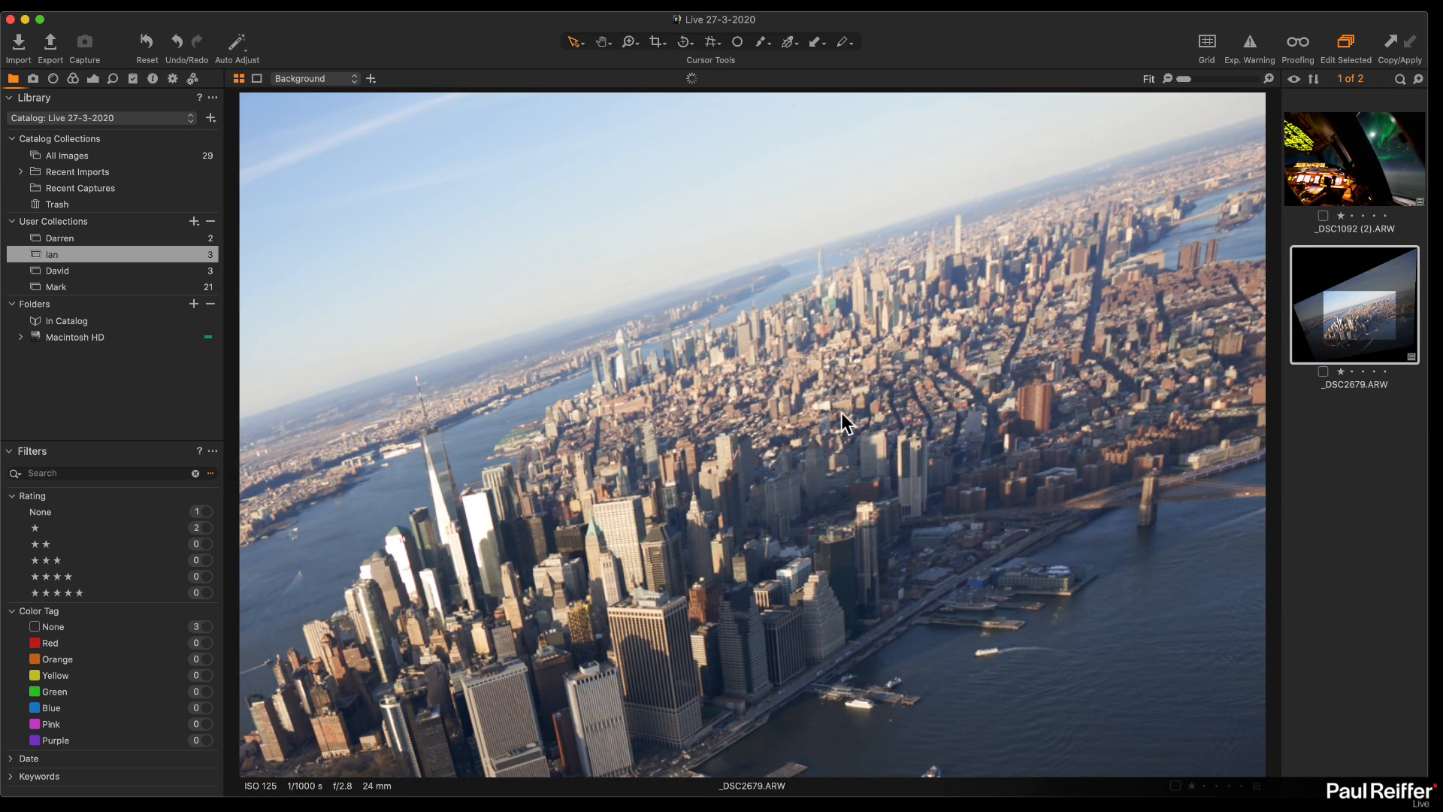
Step: Reselect the aerial city photo in its user collection with the full Keystone tool active
left_click(710, 42)
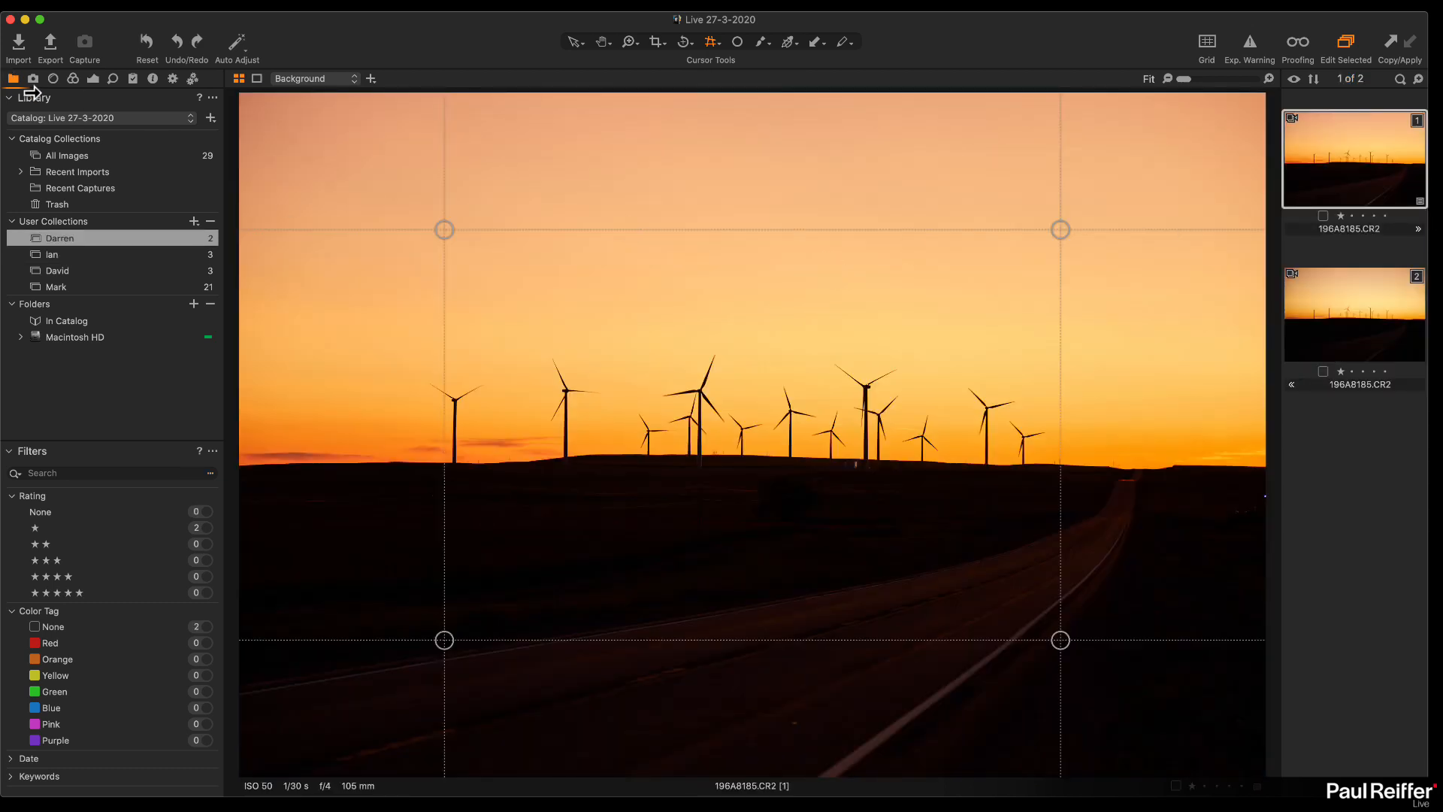
left_click(77, 254)
left_click(1301, 306)
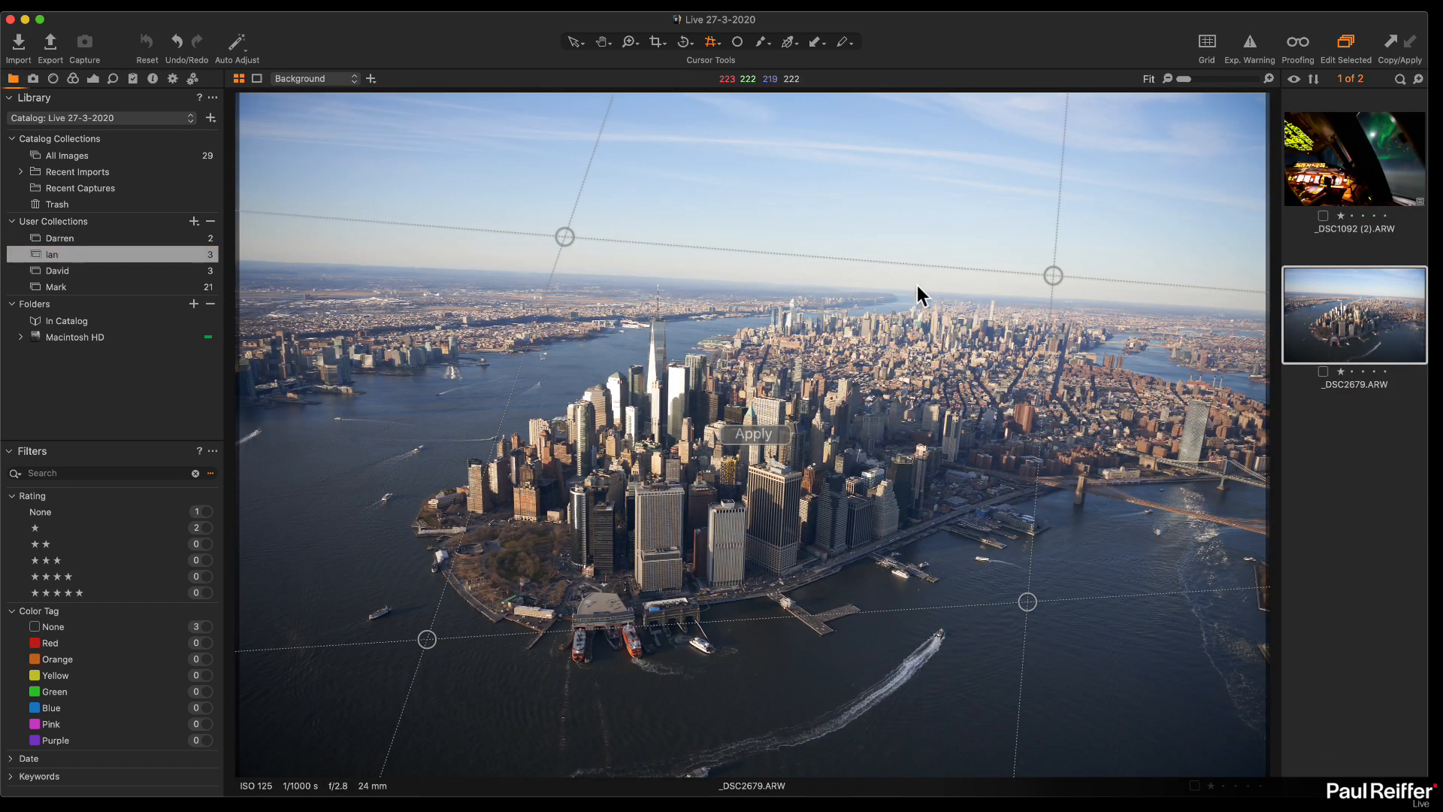
Step: Place the two upper keystone points on the horizon and check the Keystone Vertical and Horizontal tool options
left_click_drag(558, 234, 444, 267)
left_click_drag(1051, 276, 1055, 299)
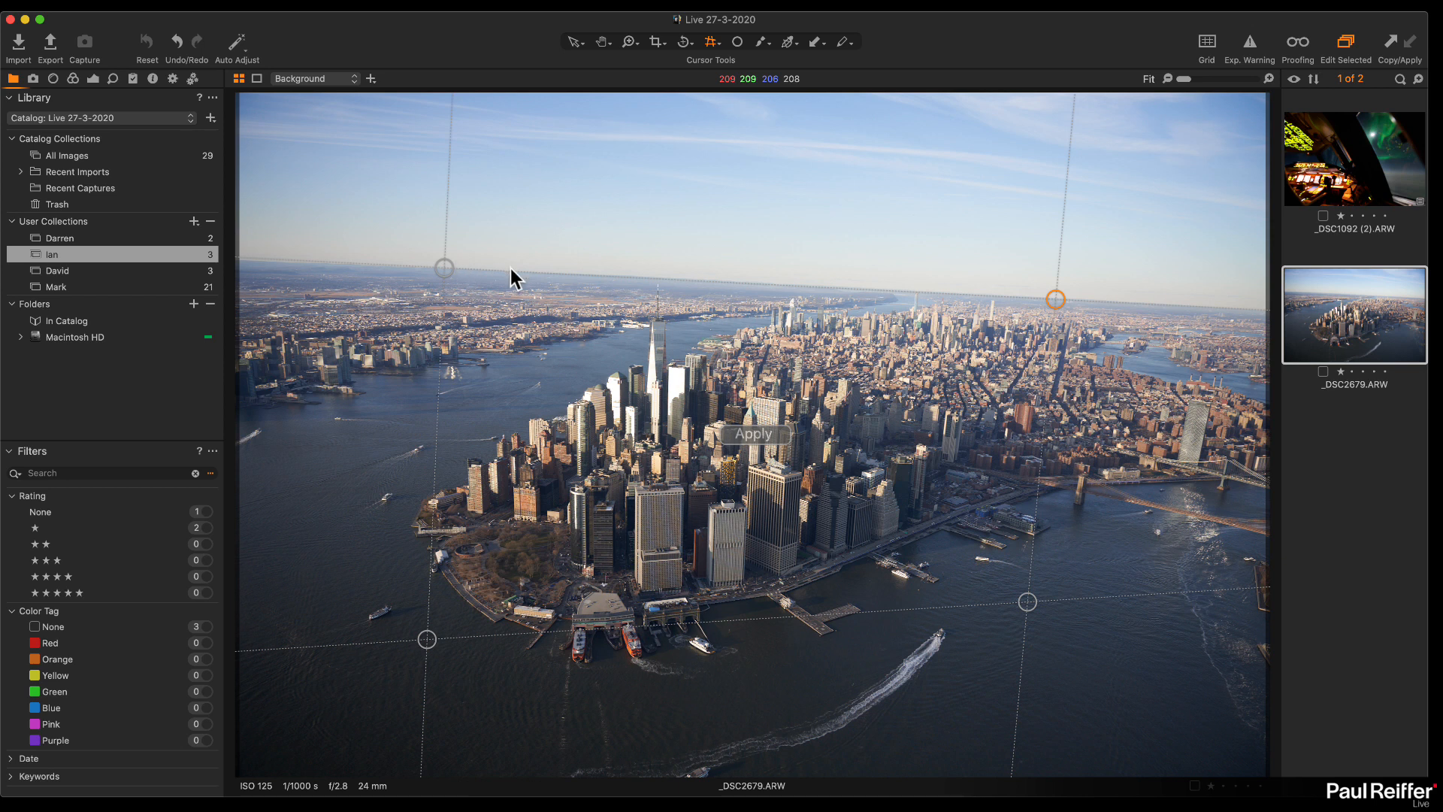
left_click(711, 43)
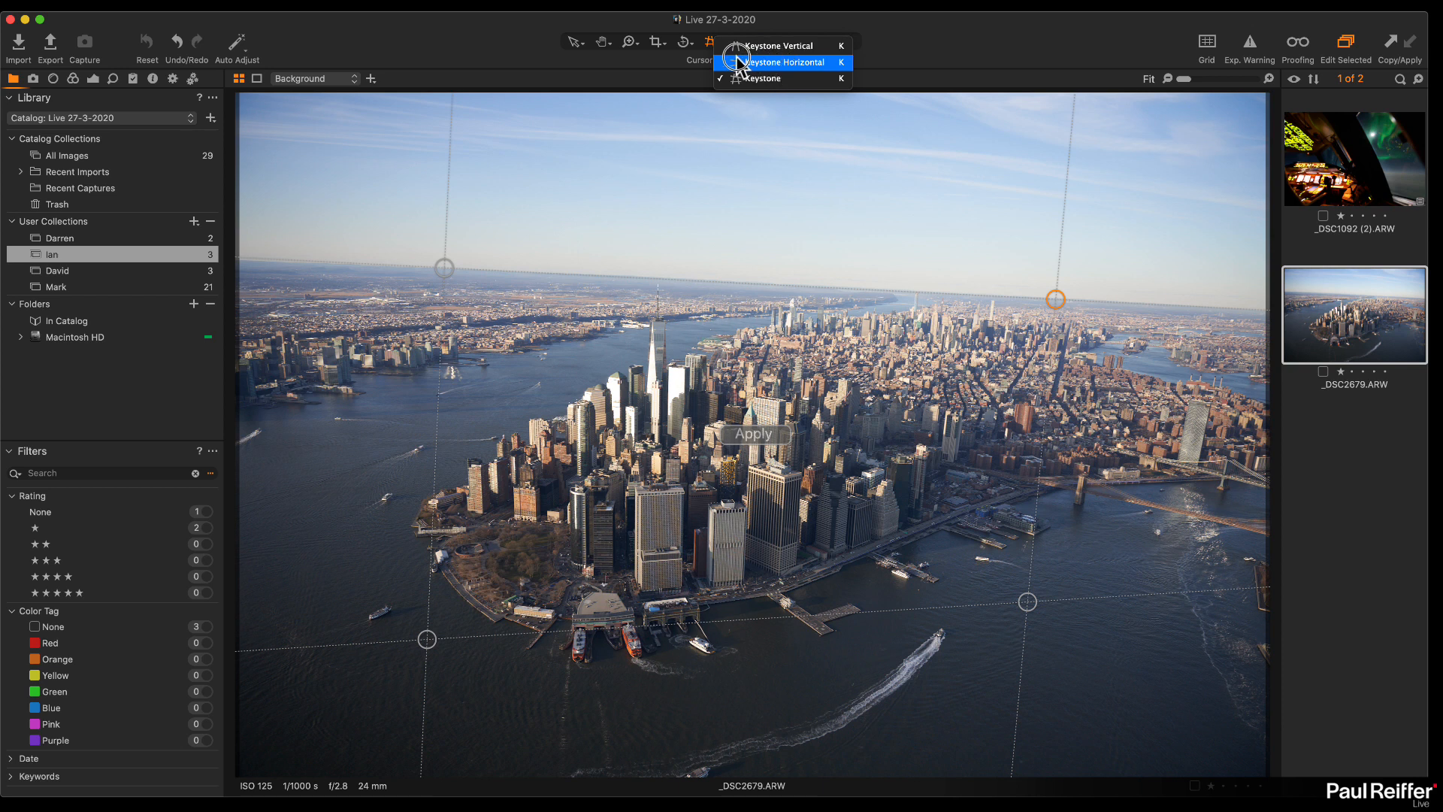
left_click(728, 22)
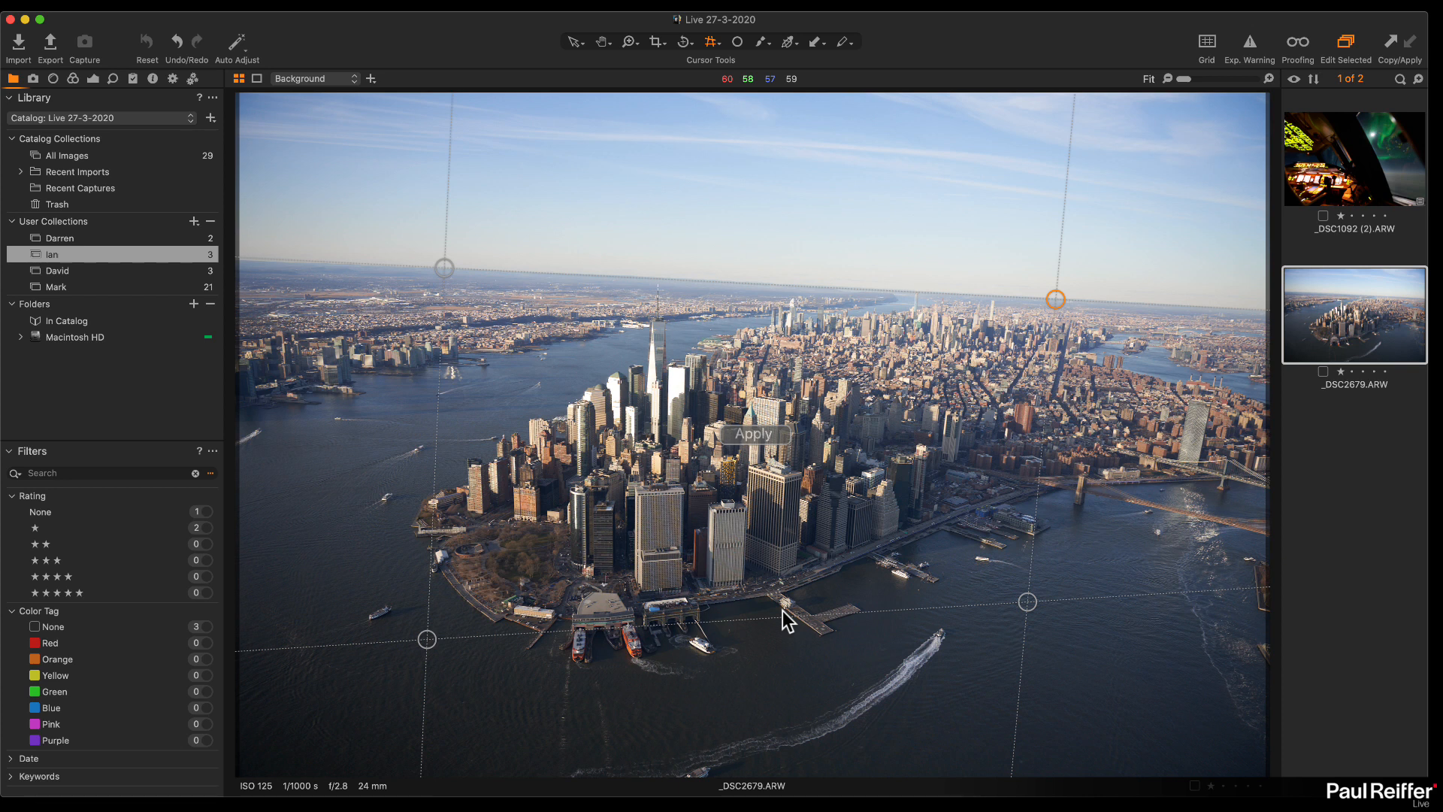
Step: Gather all four keystone points closely around the central skyscrapers
left_click_drag(1053, 299, 888, 403)
left_click_drag(1027, 601, 864, 513)
left_click_drag(444, 267, 680, 388)
left_click_drag(428, 637, 682, 513)
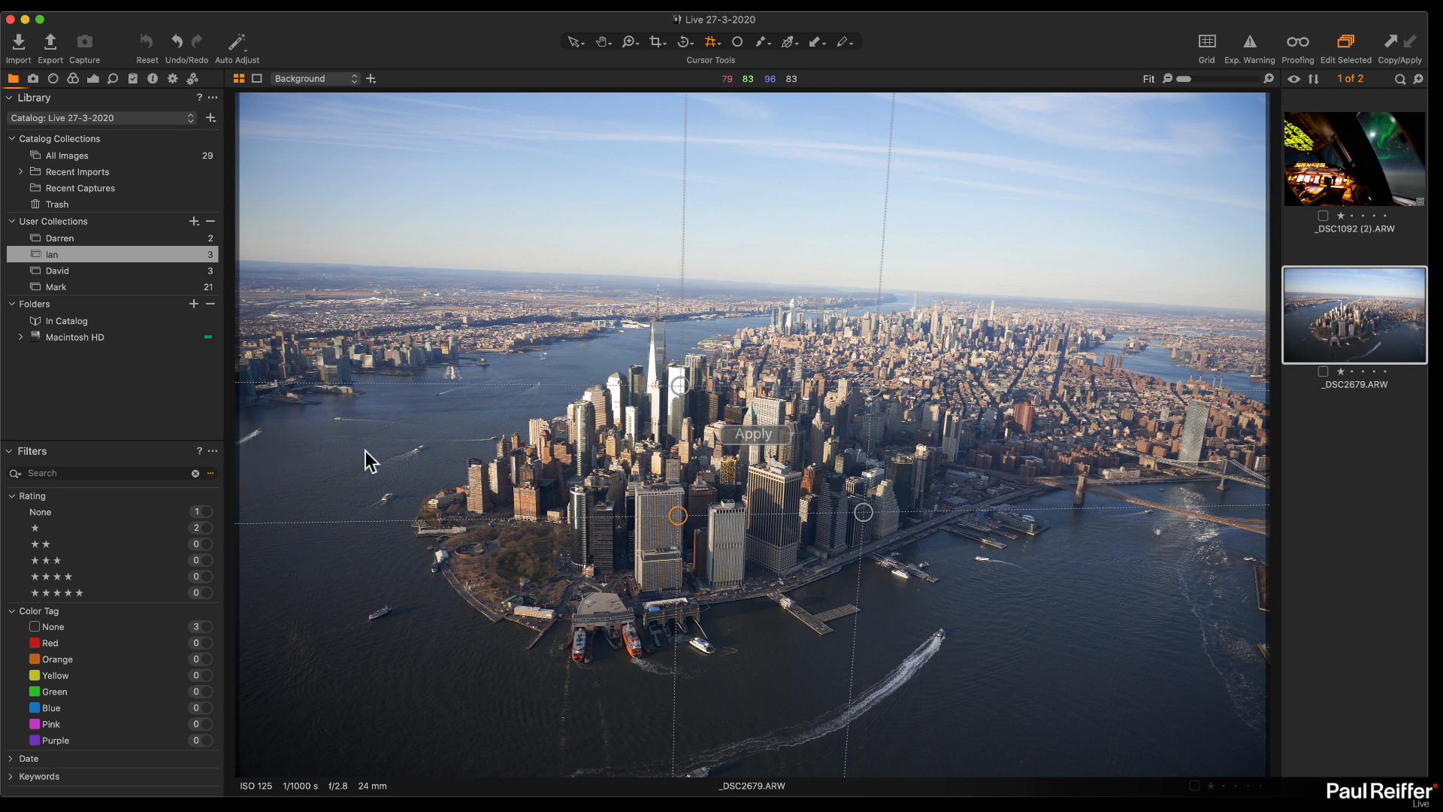
Step: Anchor the upper keystone points near both ends of the horizon and spread the lower points outward over the park and water
left_click_drag(680, 385, 275, 263)
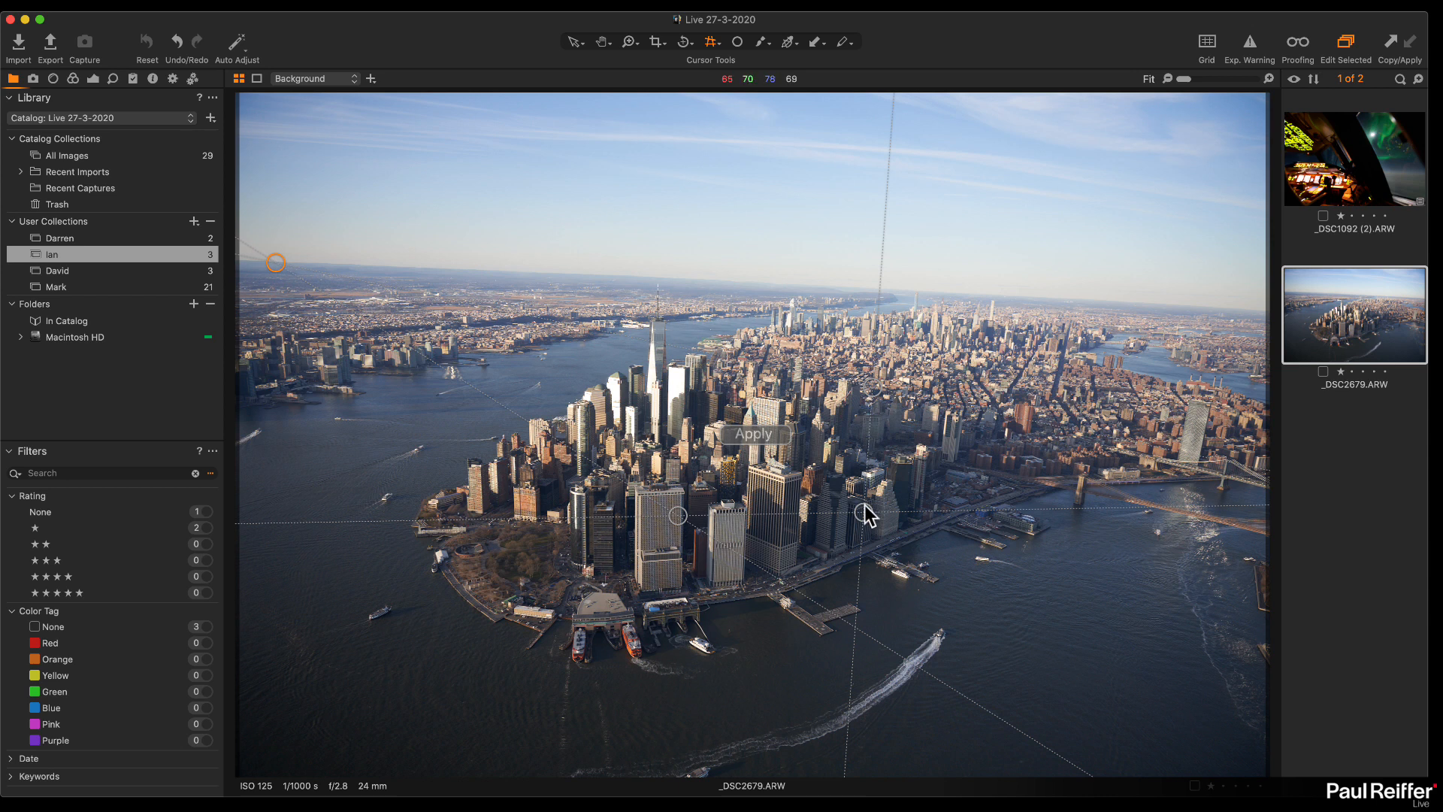
left_click_drag(874, 388, 1230, 308)
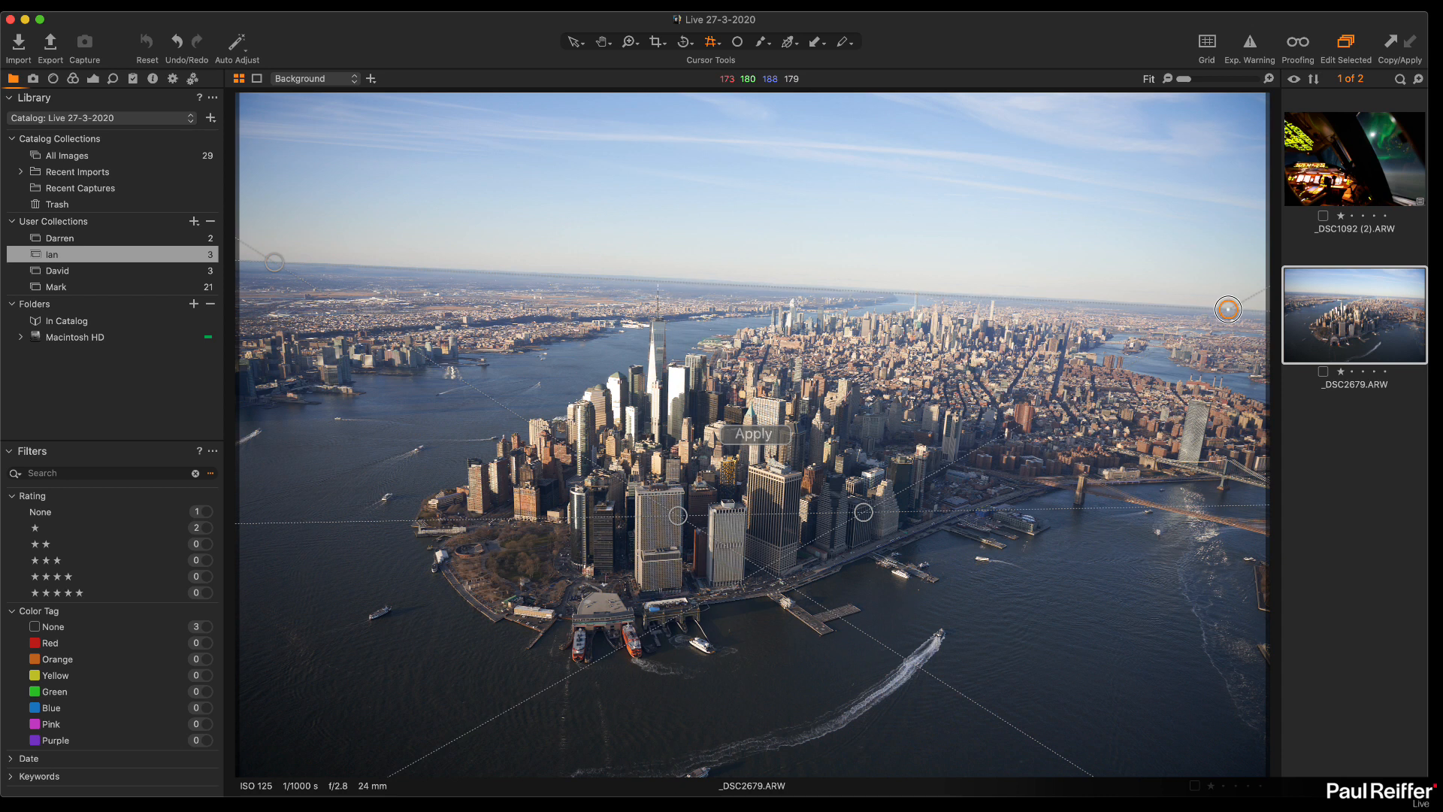
left_click_drag(678, 515, 486, 567)
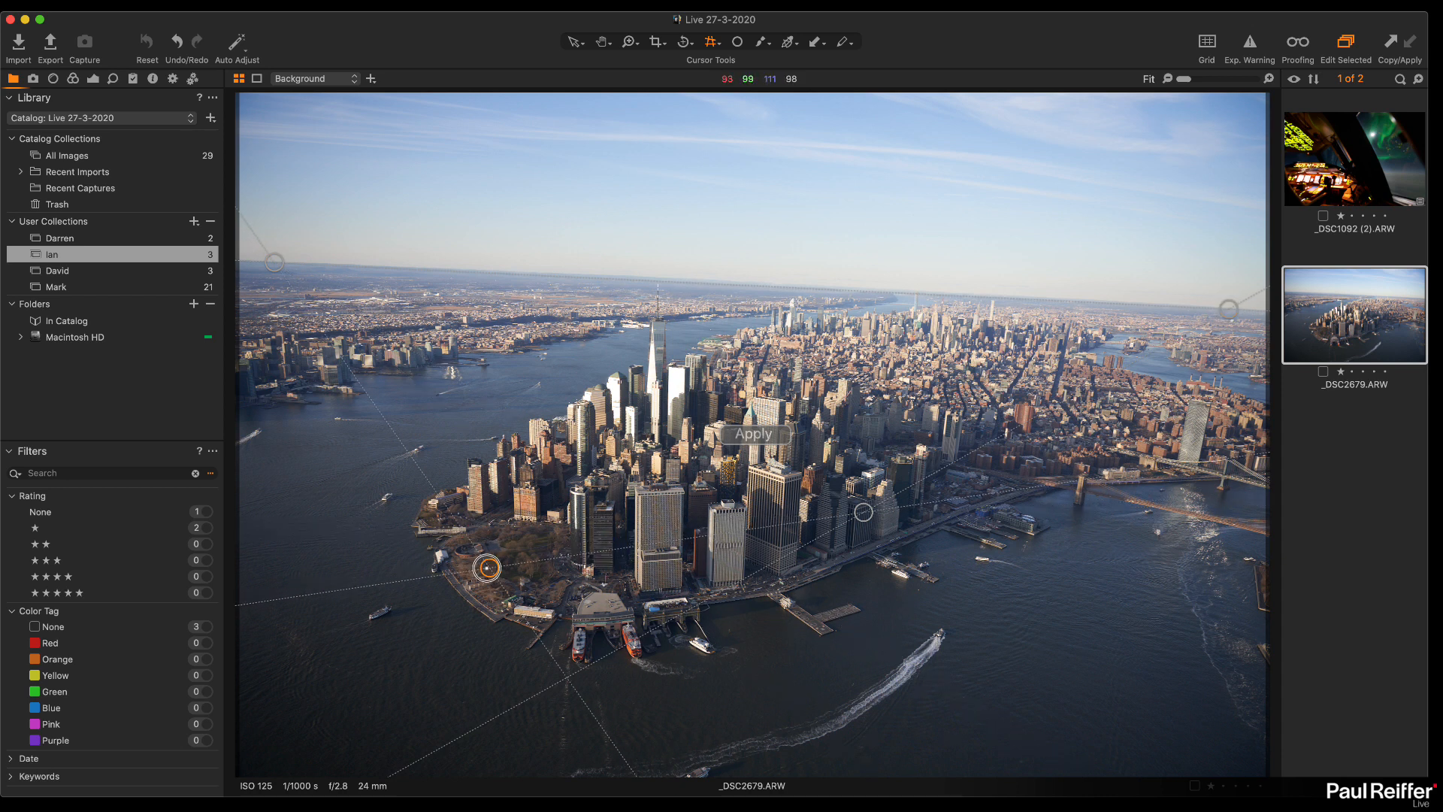
left_click_drag(866, 514, 1045, 637)
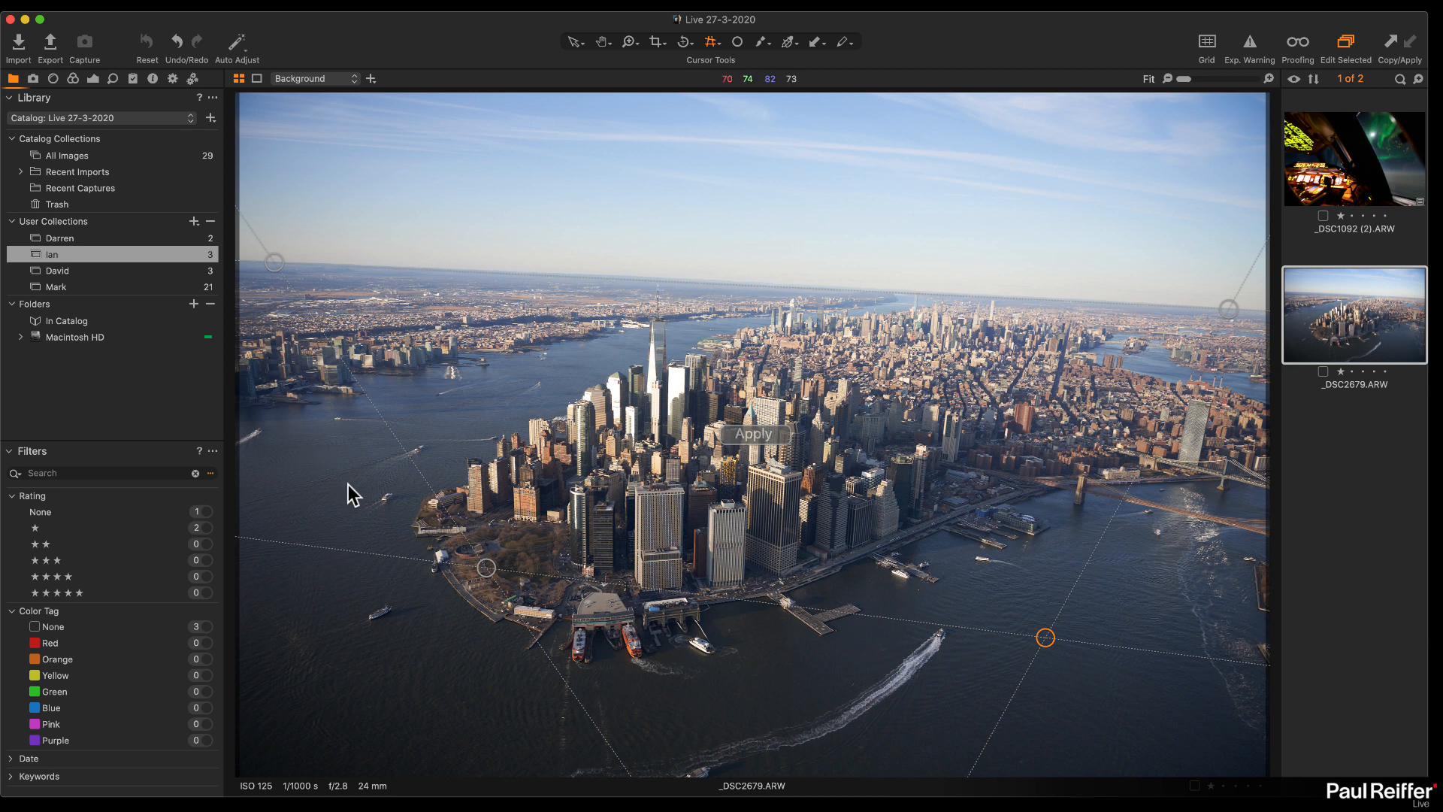
Step: Extend the lower keystone points to the photo's bottom edge with slightly inward-leaning side guides, and apply the full correction
left_click_drag(486, 568, 326, 781)
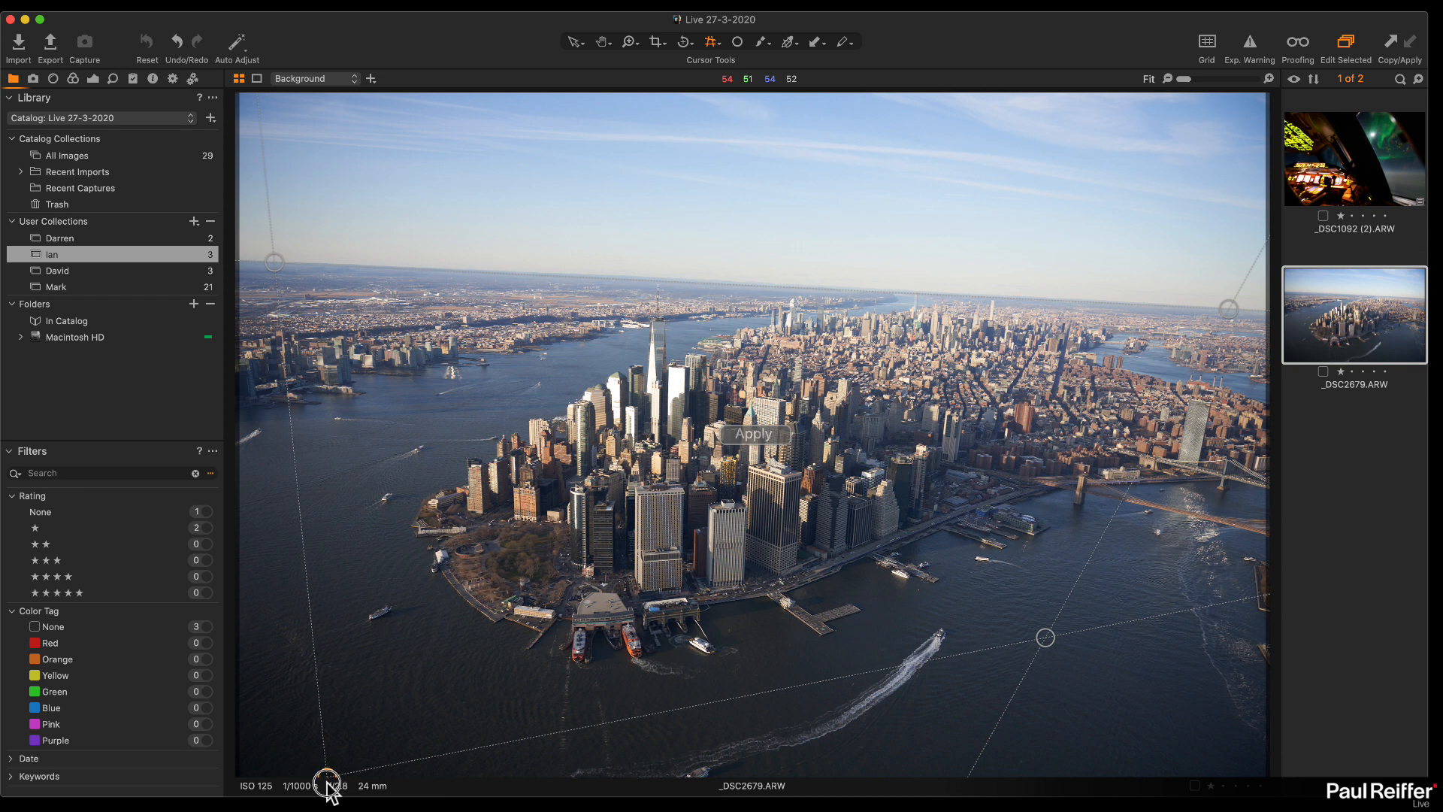
left_click_drag(326, 780, 332, 780)
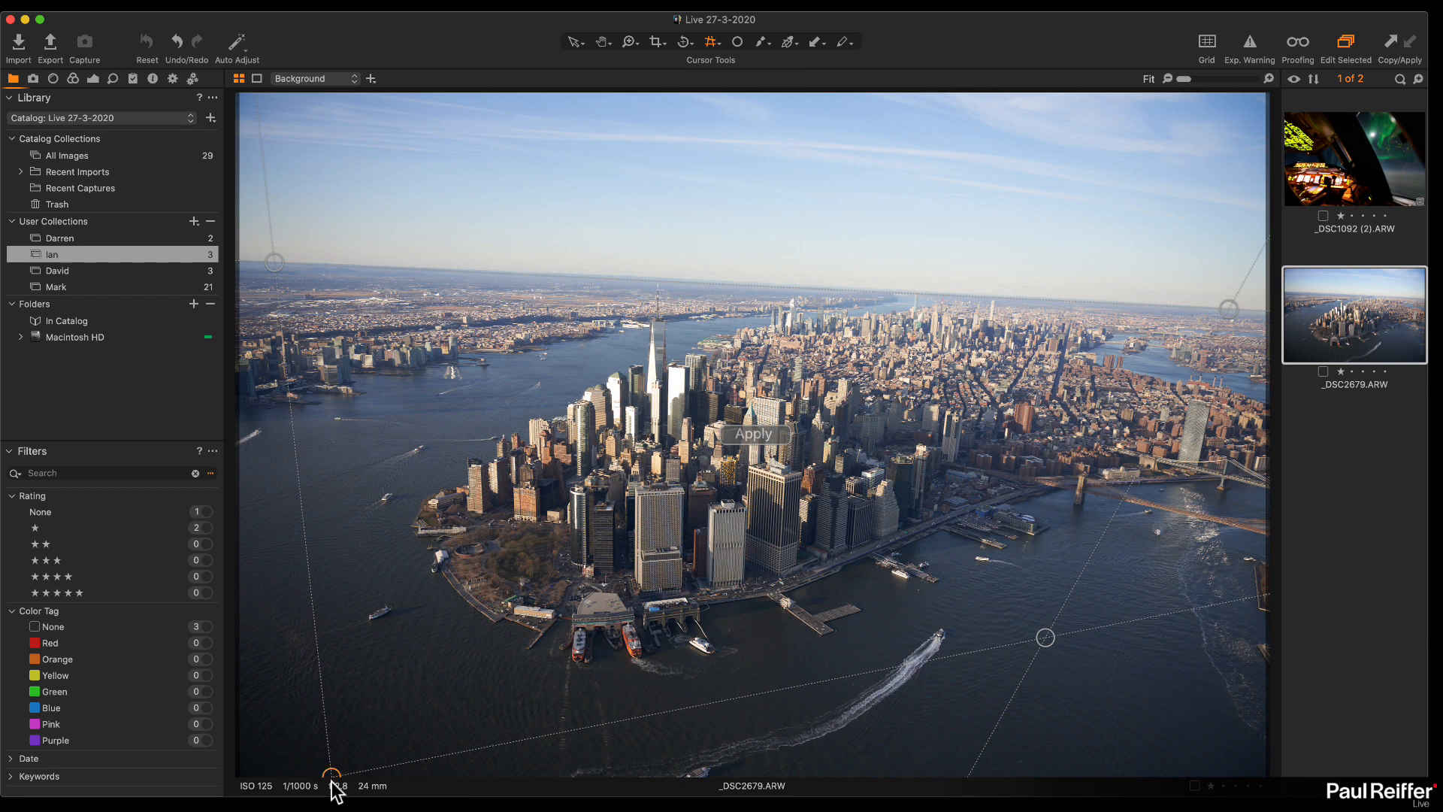
left_click_drag(1052, 636, 1136, 779)
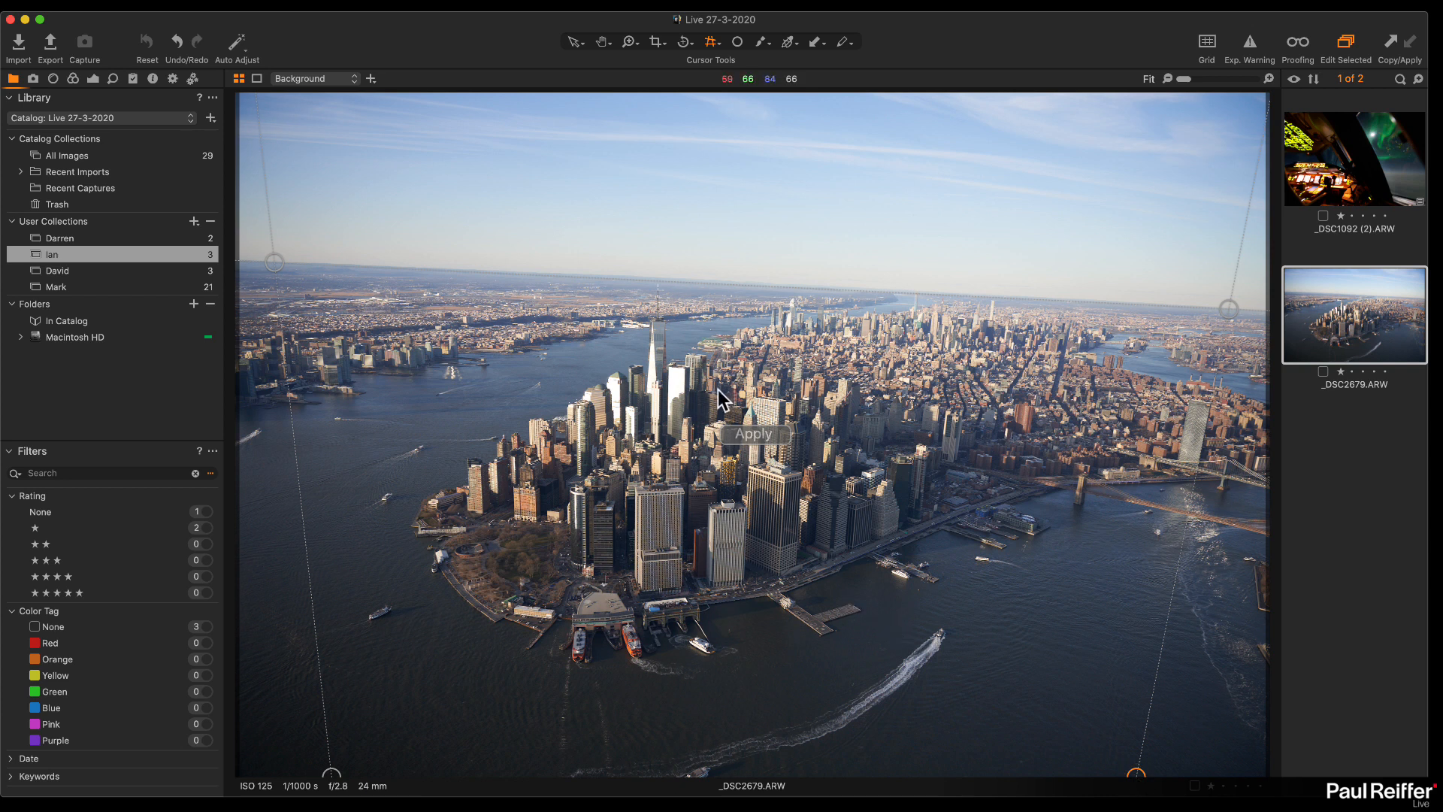
left_click(754, 434)
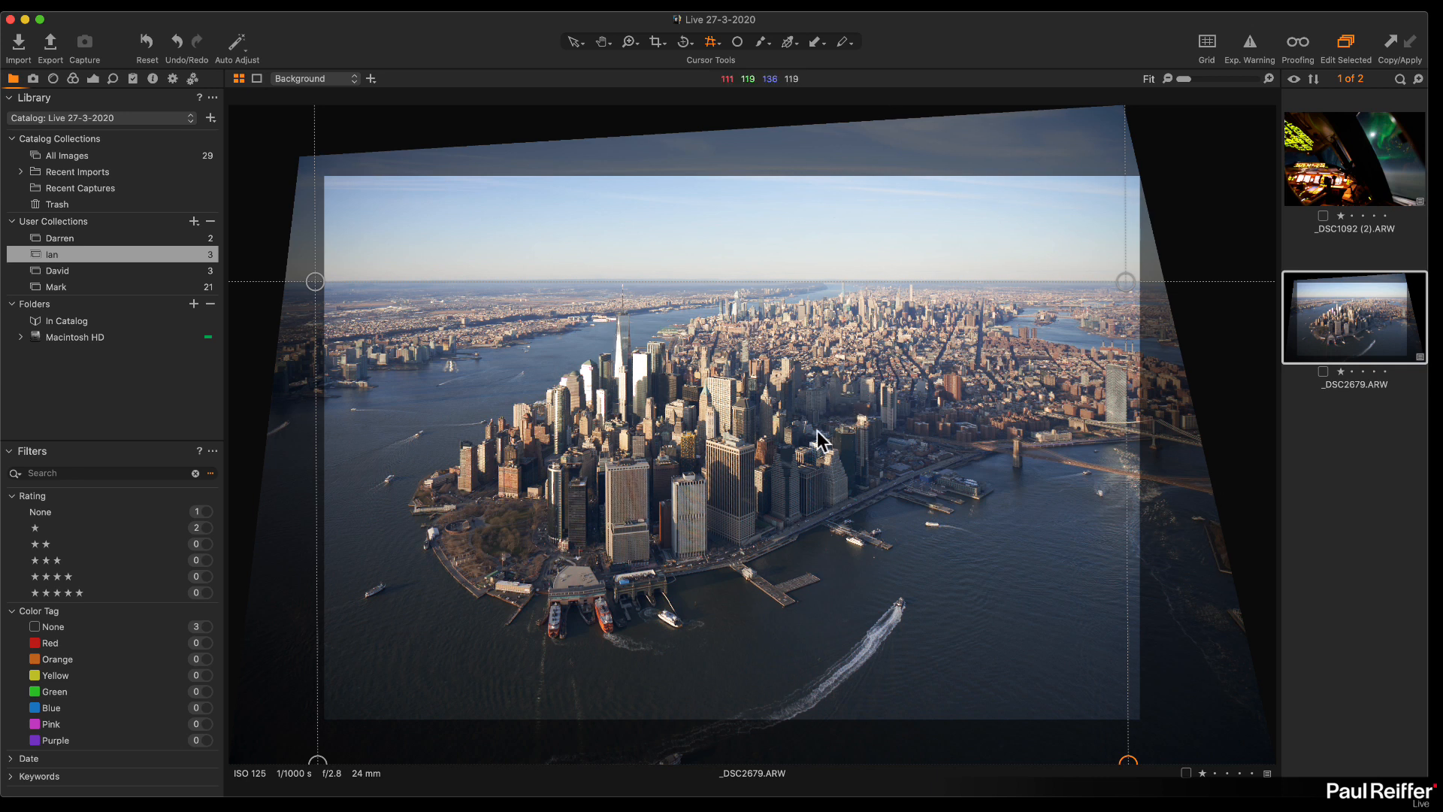
Step: Enlarge the crop of the corrected city photo to about 24.35 x 16.24 in within the image area and preview it
left_click(658, 43)
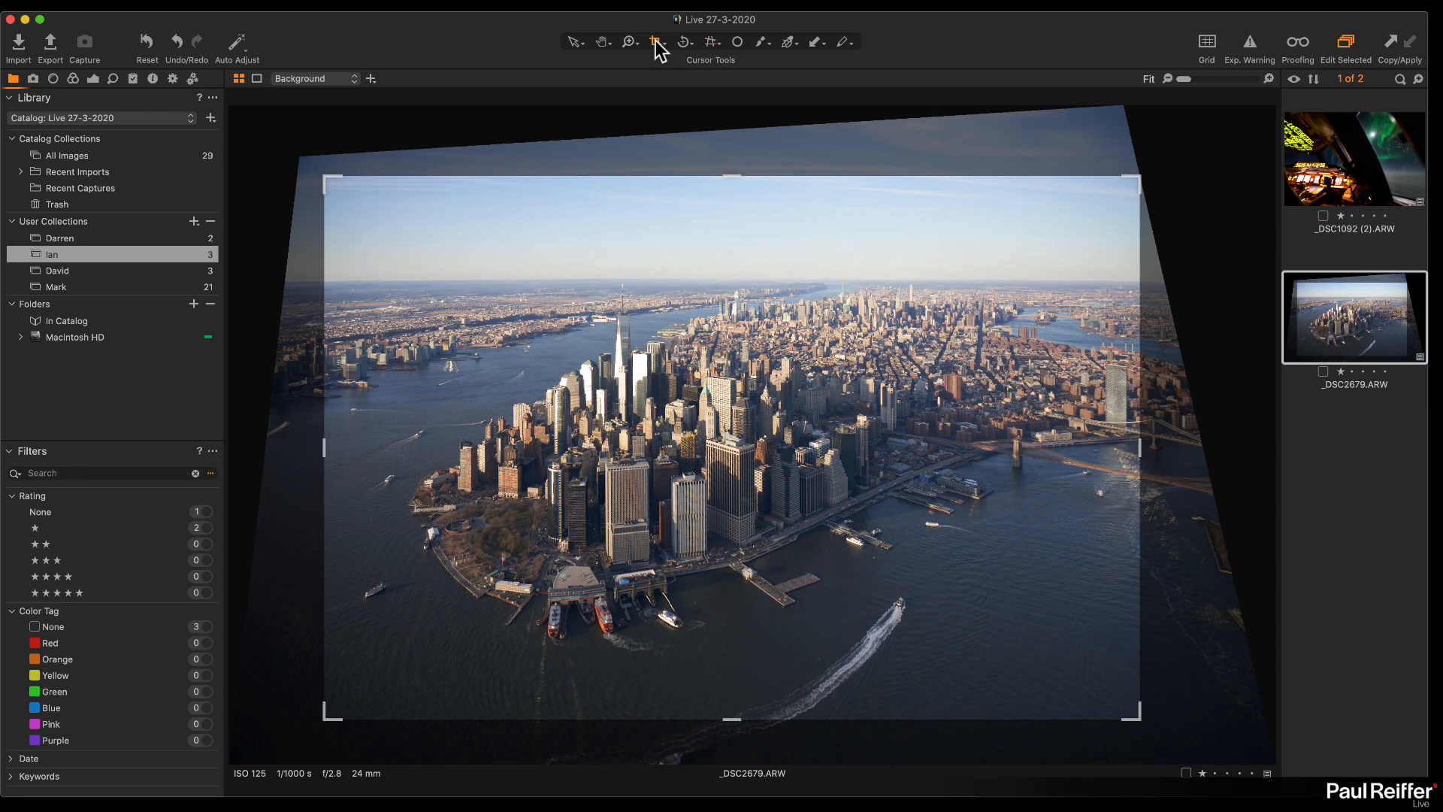
left_click(320, 171)
left_click_drag(403, 225, 380, 206)
left_click_drag(1109, 697, 1133, 712)
mouse_move(889, 565)
left_mouse_down()
mouse_move(904, 593)
mouse_move(903, 575)
mouse_move(886, 579)
left_mouse_up()
mouse_move(1127, 717)
left_mouse_down()
mouse_move(1166, 747)
mouse_move(1136, 720)
left_mouse_up()
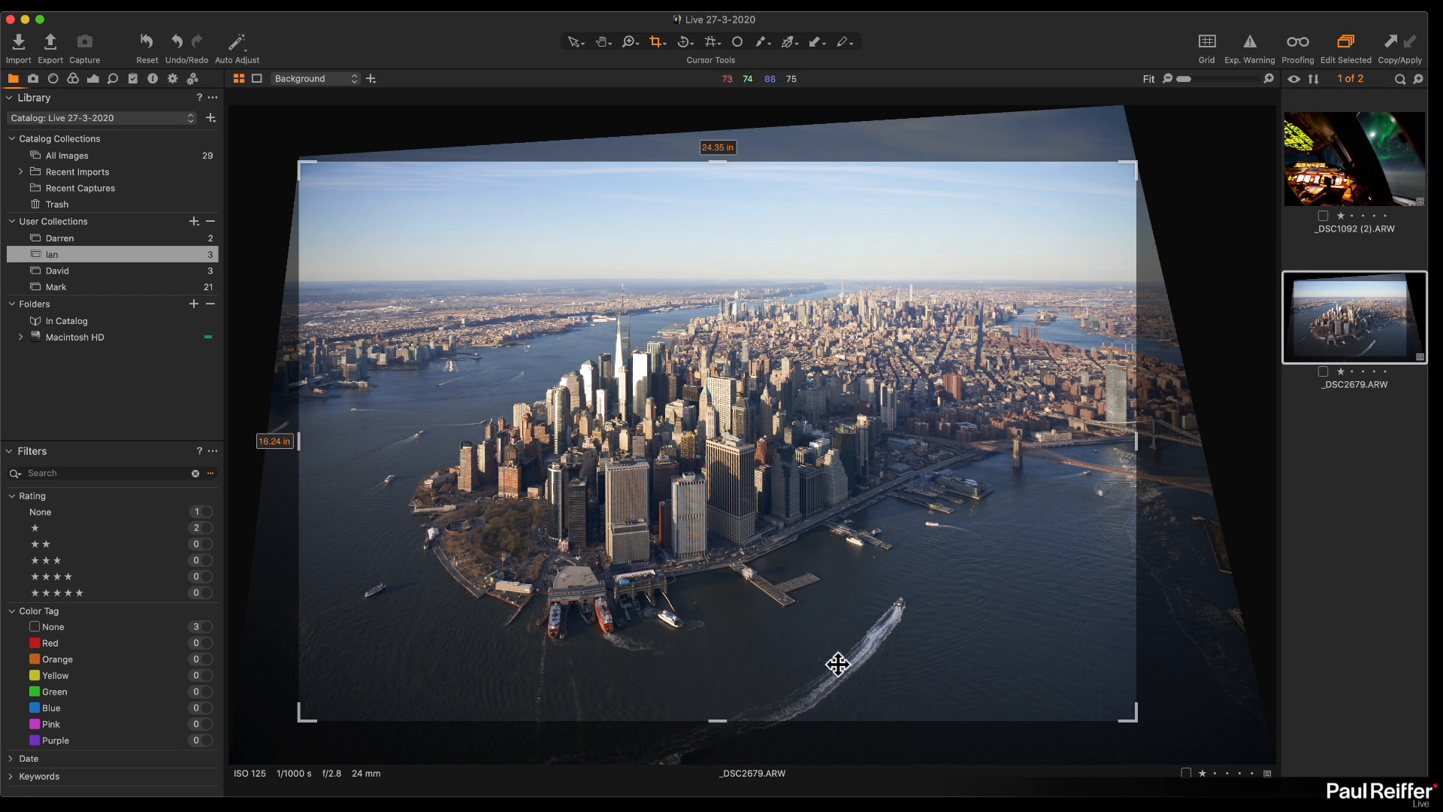
left_click(574, 42)
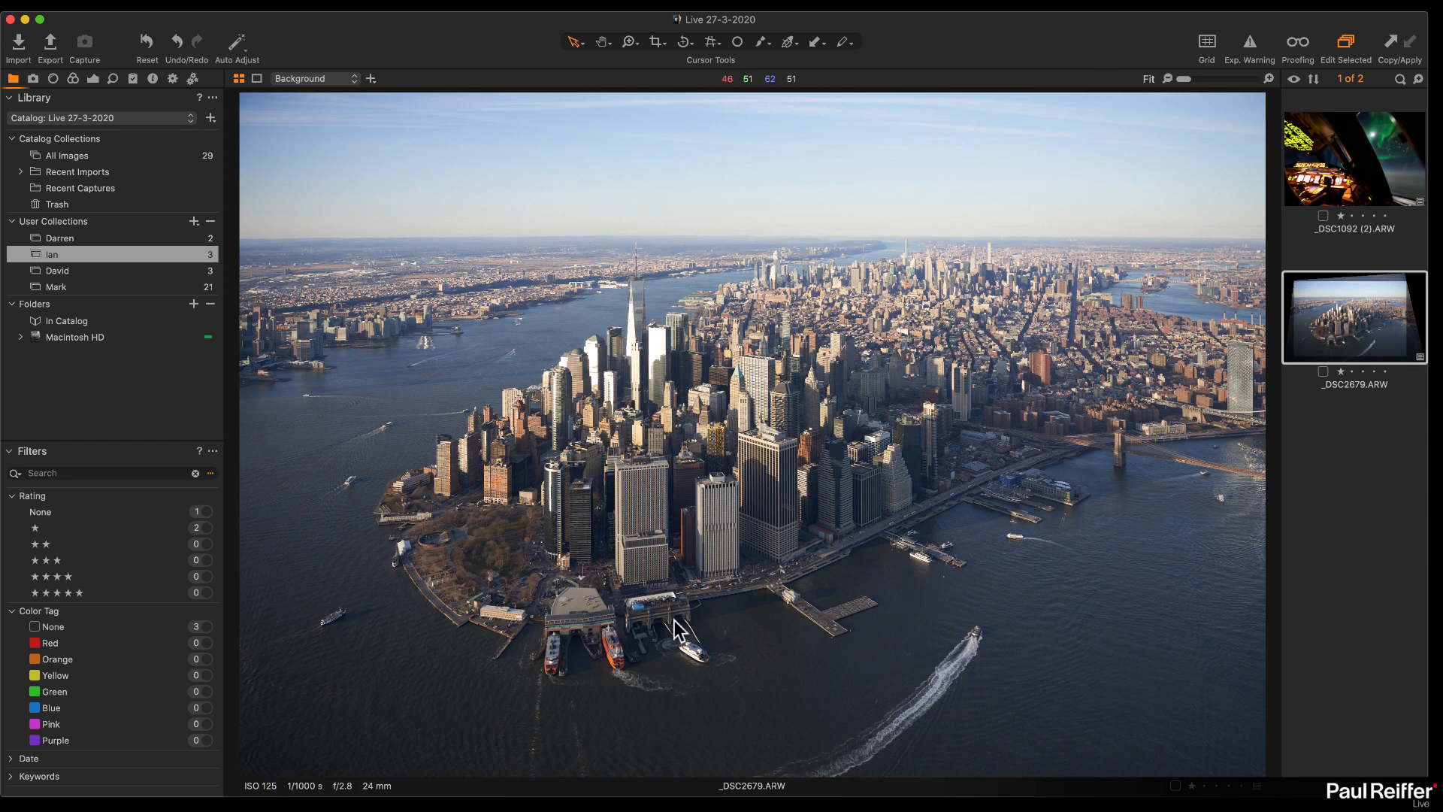
Step: Clone the corrected city photo's variant and straighten the uncorrected clone along its horizon
right_click(1342, 317)
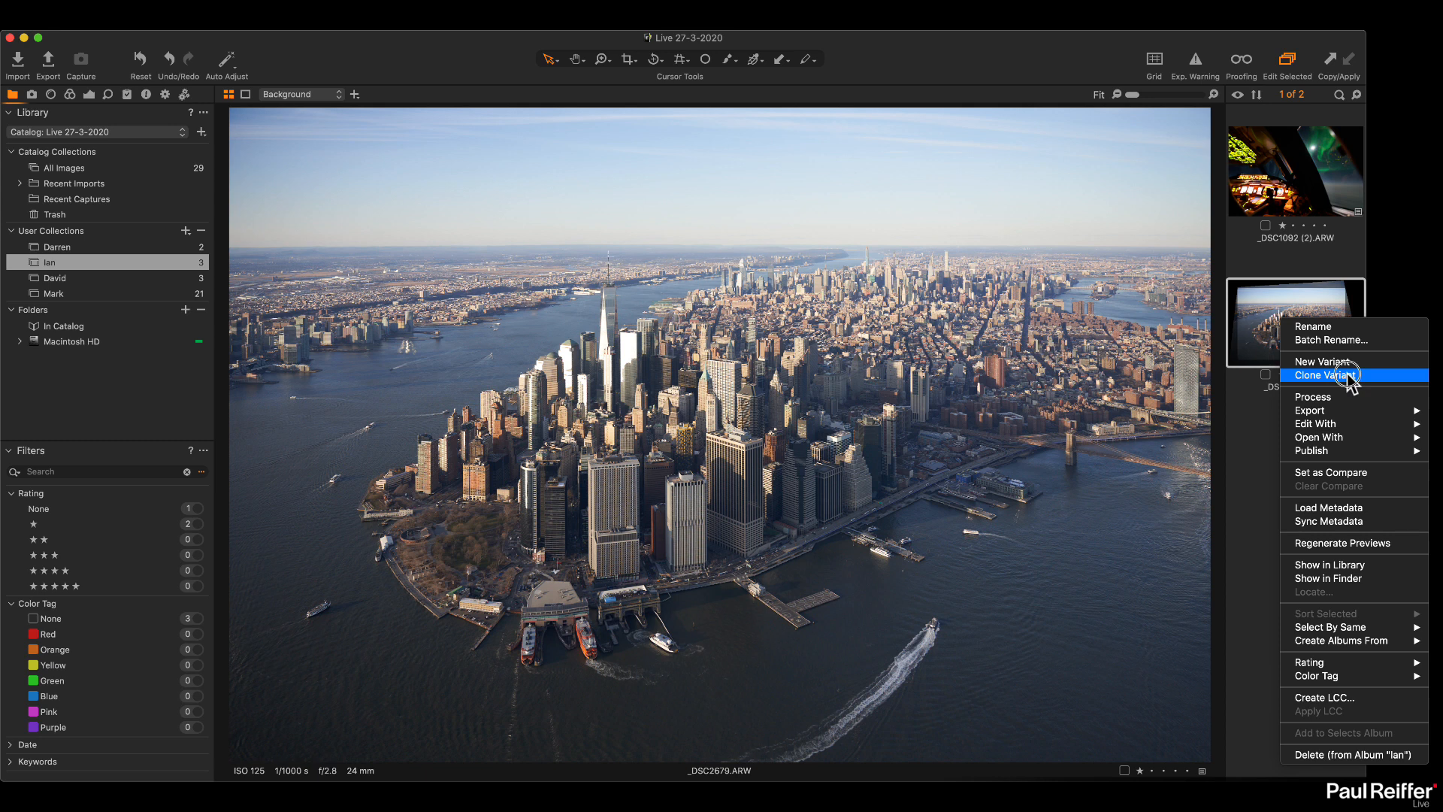
left_click(1347, 375)
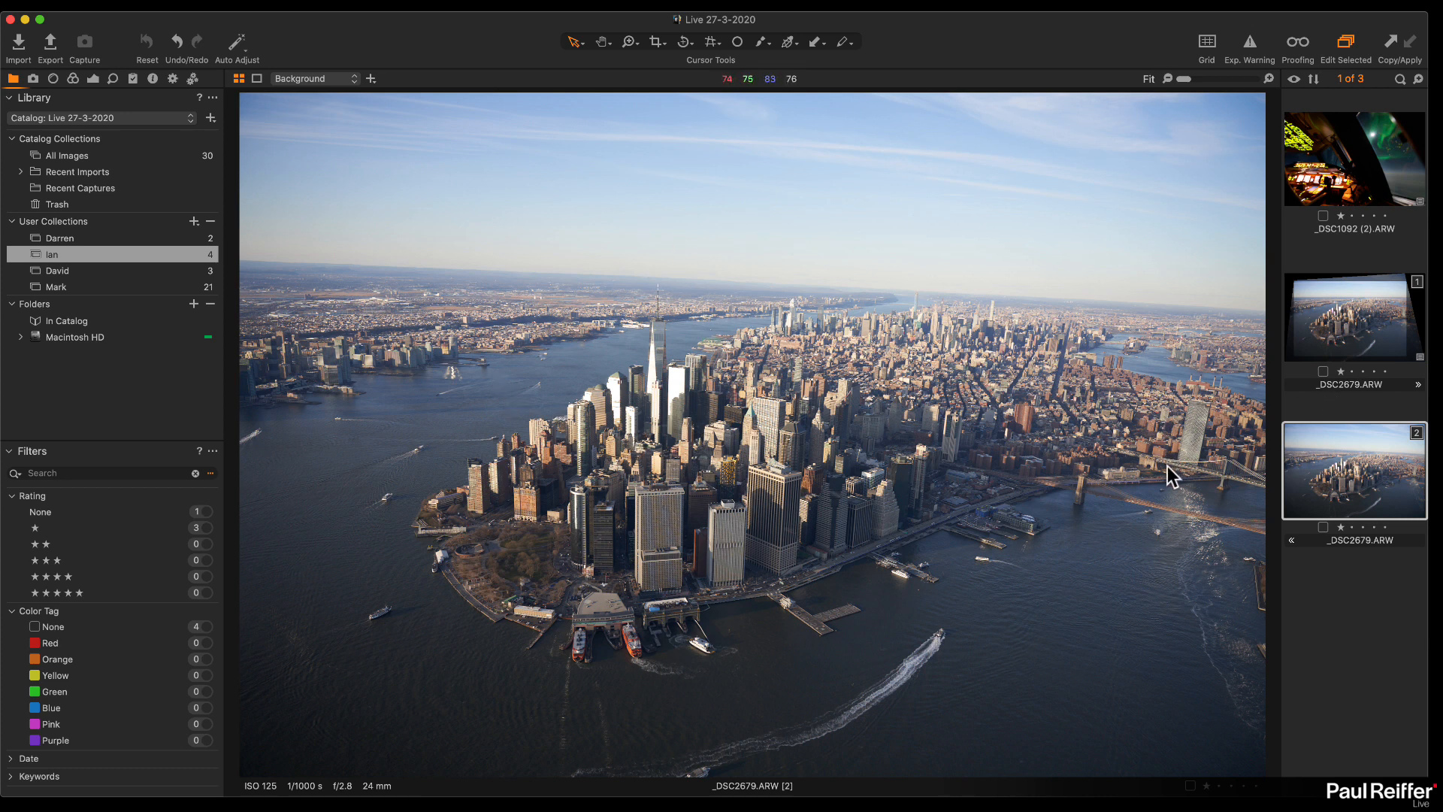
left_click(684, 44)
left_click_drag(263, 265, 1250, 307)
left_click(574, 43)
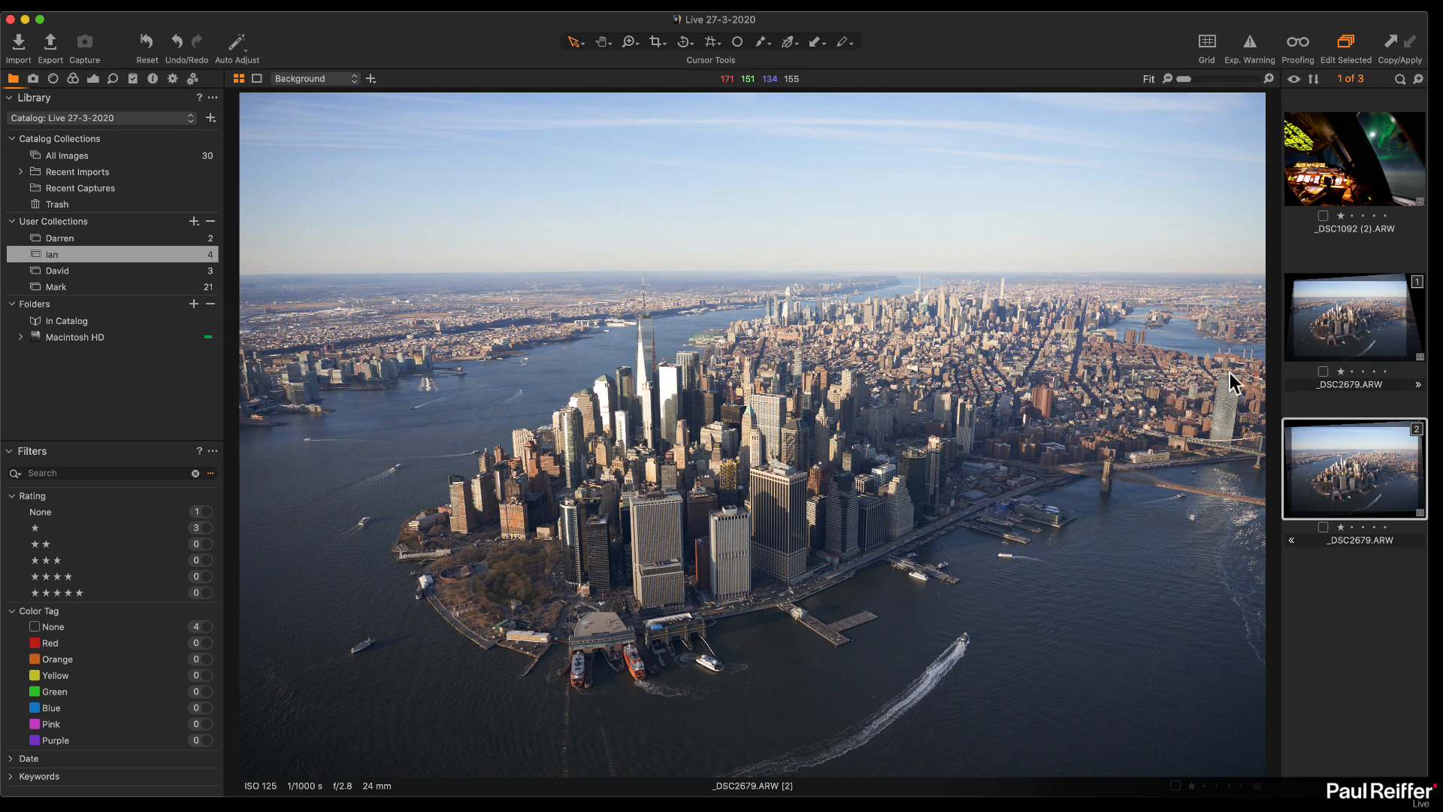
Step: Compare the keystone-corrected variant with the straightened-only clone, finishing on variant 1
left_click(1361, 329)
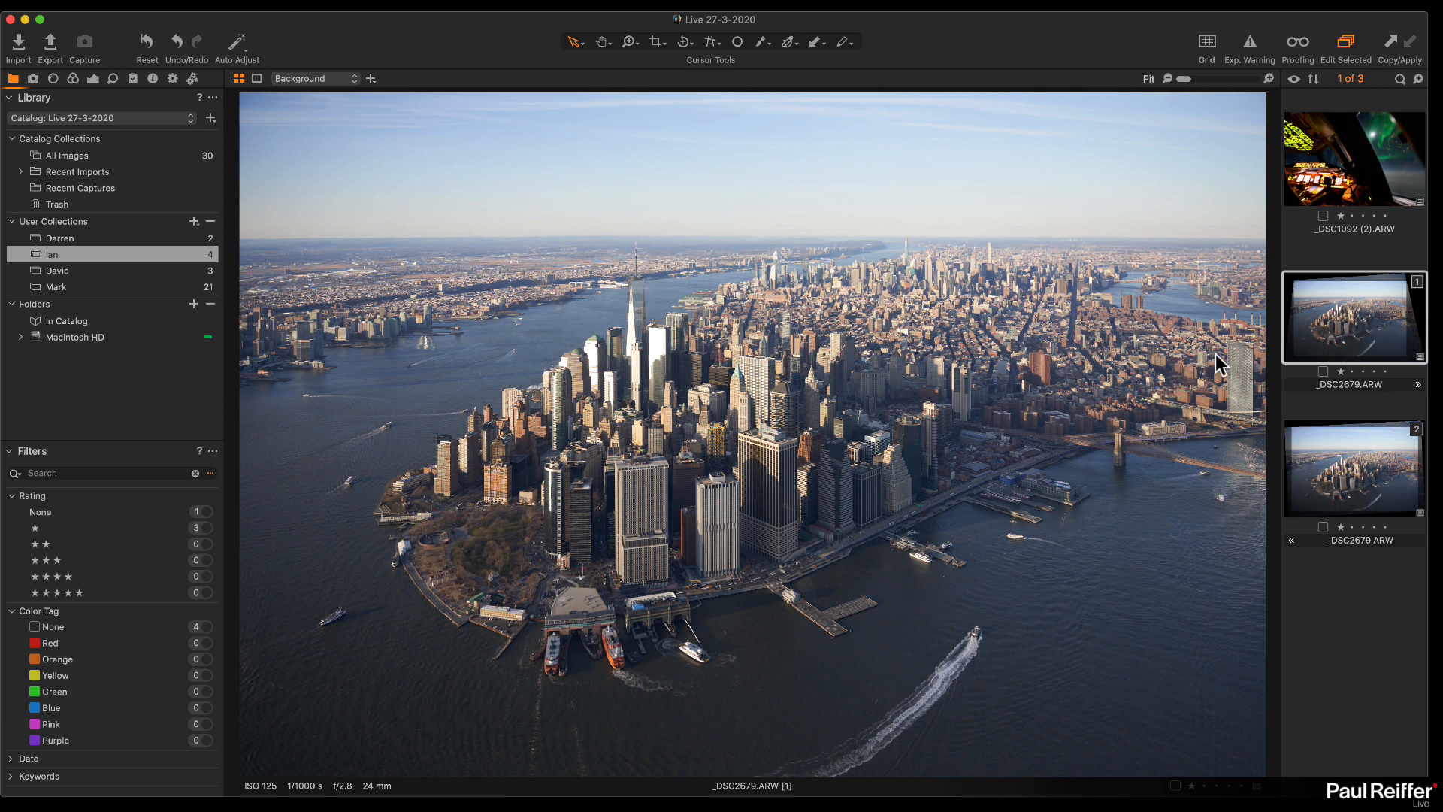
left_click(1327, 468)
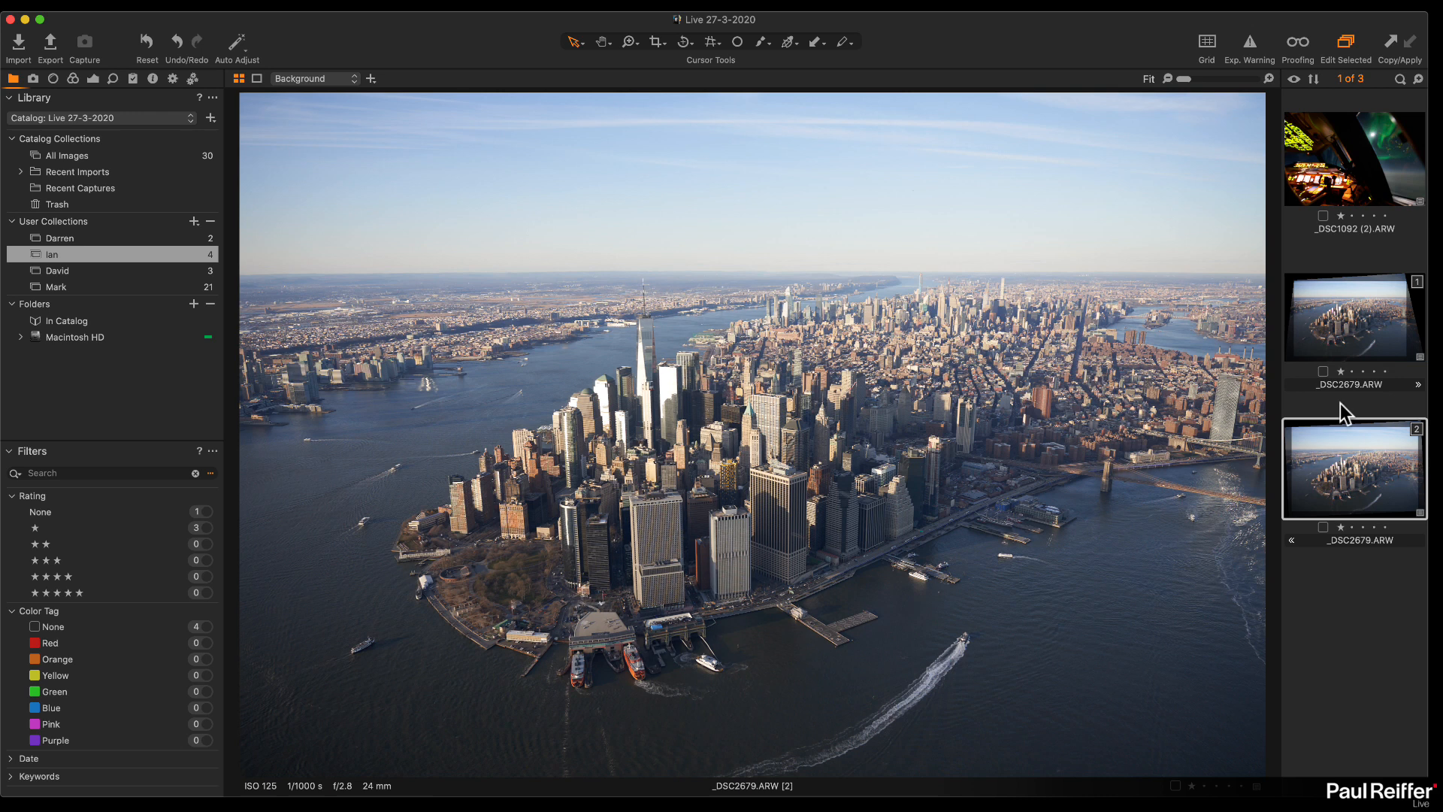
left_click(1350, 331)
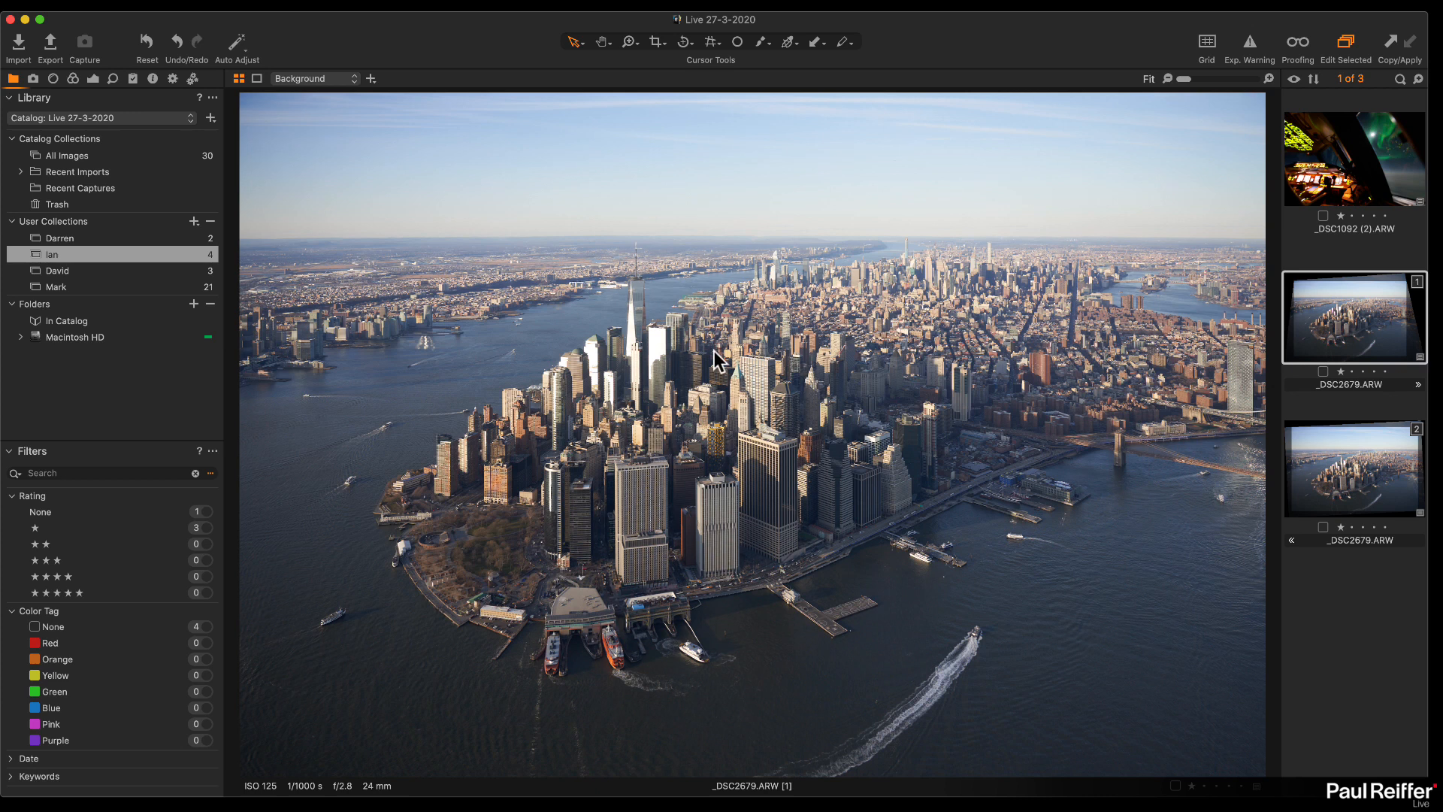
Step: Try exposures of -3.16 and 0.59 on variant 1's whole image, and reset the exposure
left_click(93, 79)
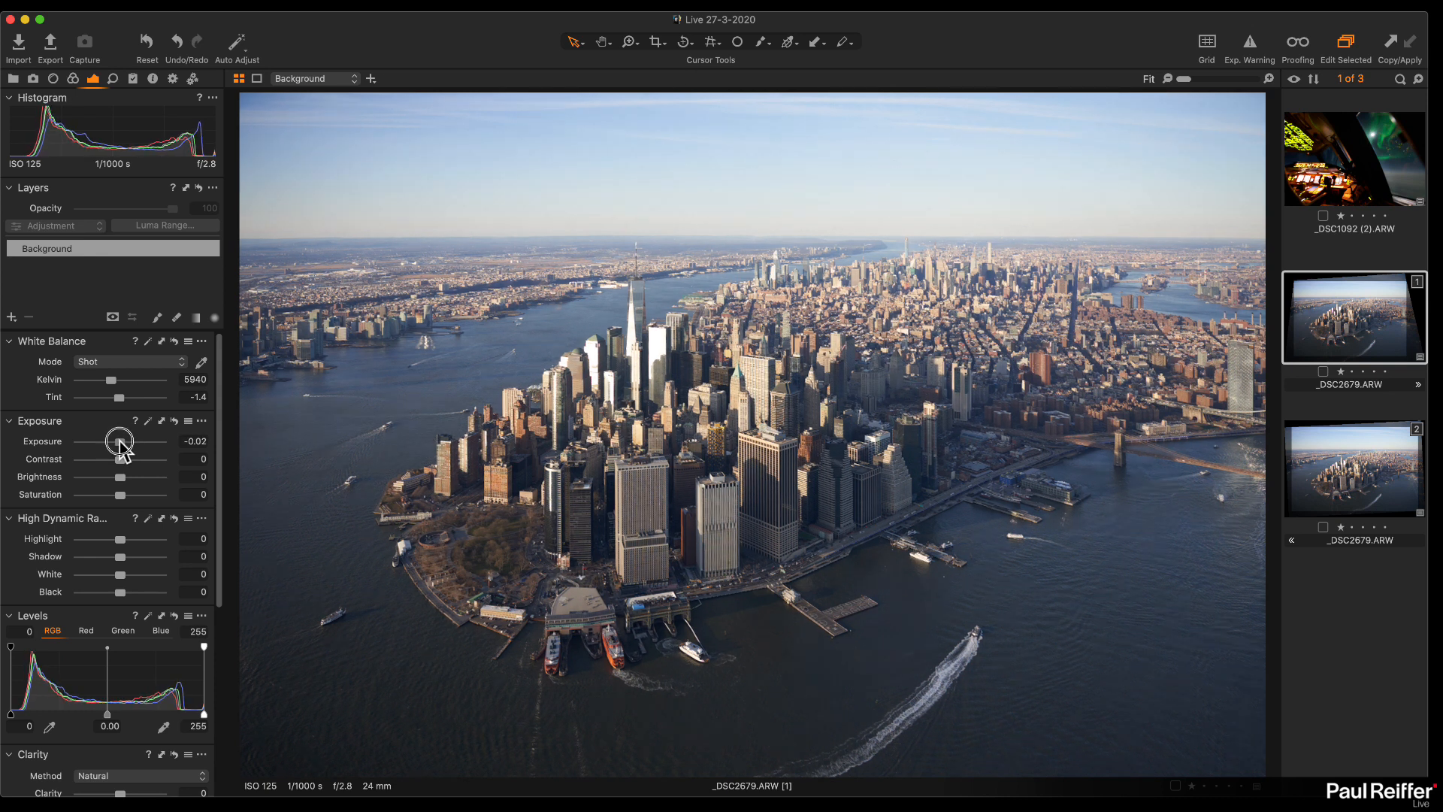
left_click_drag(120, 444, 88, 447)
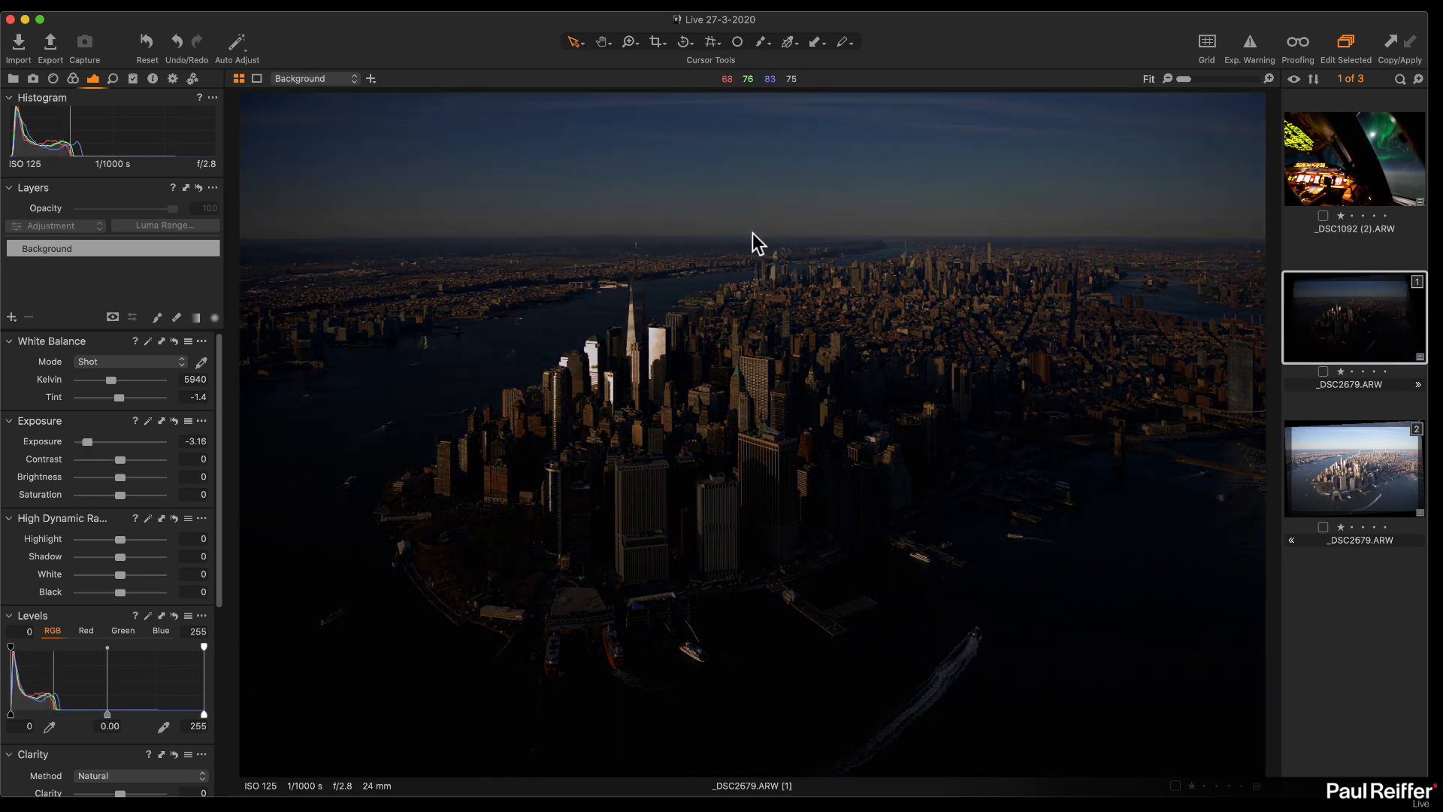
left_click_drag(97, 444, 126, 443)
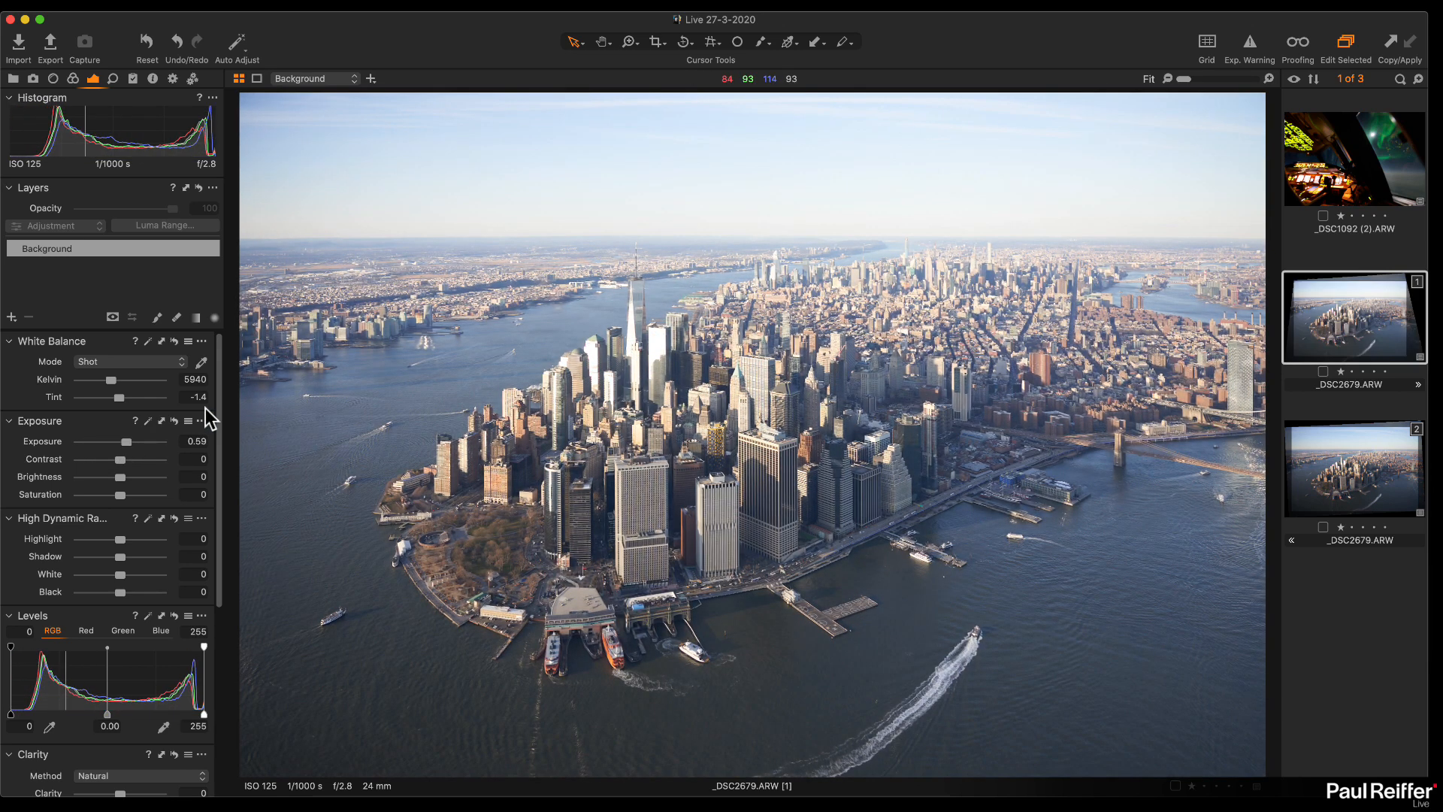
double_click(125, 441)
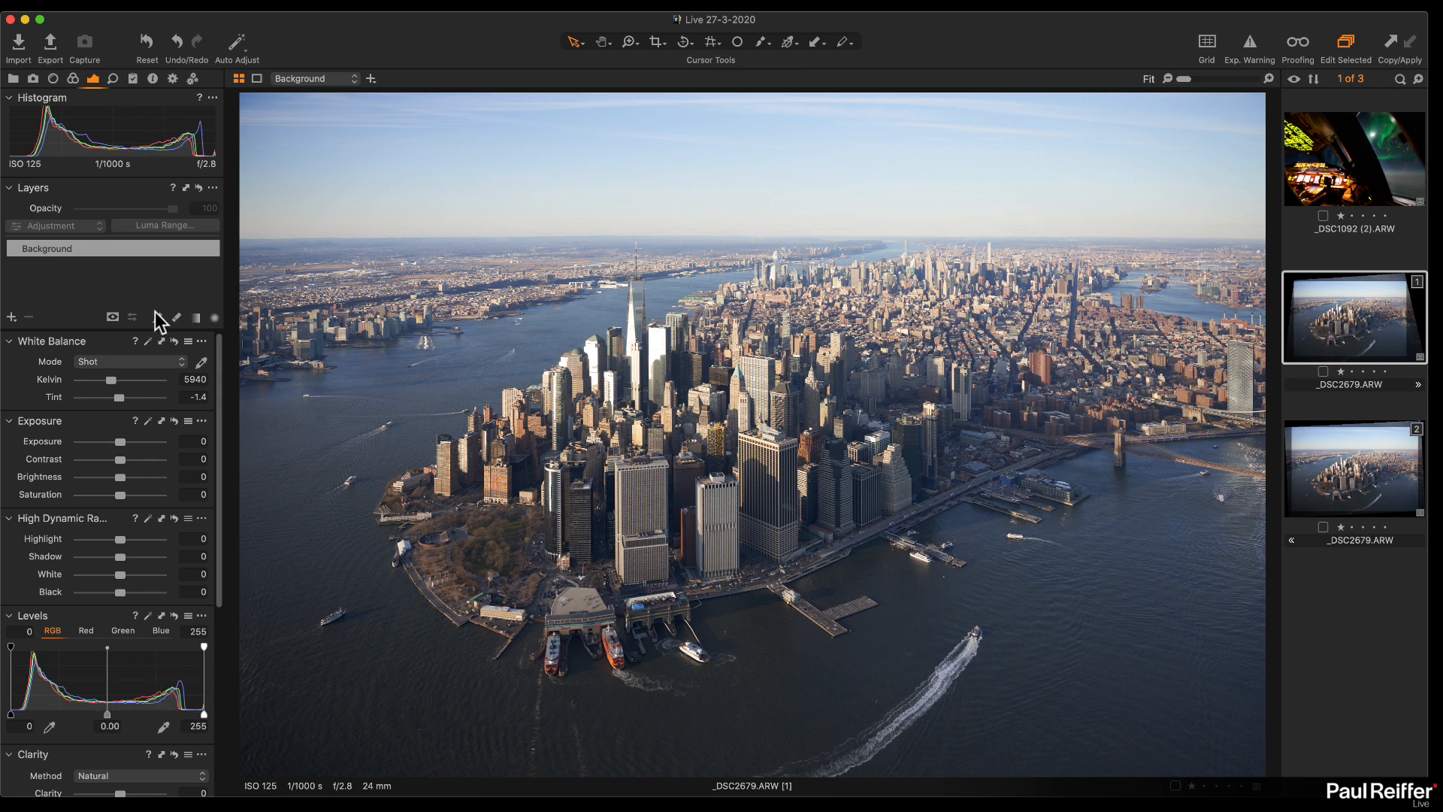
Step: Add a new adjustment layer named Sky to variant 1
left_click(12, 317)
double_click(42, 249)
type("Sky")
key("Return")
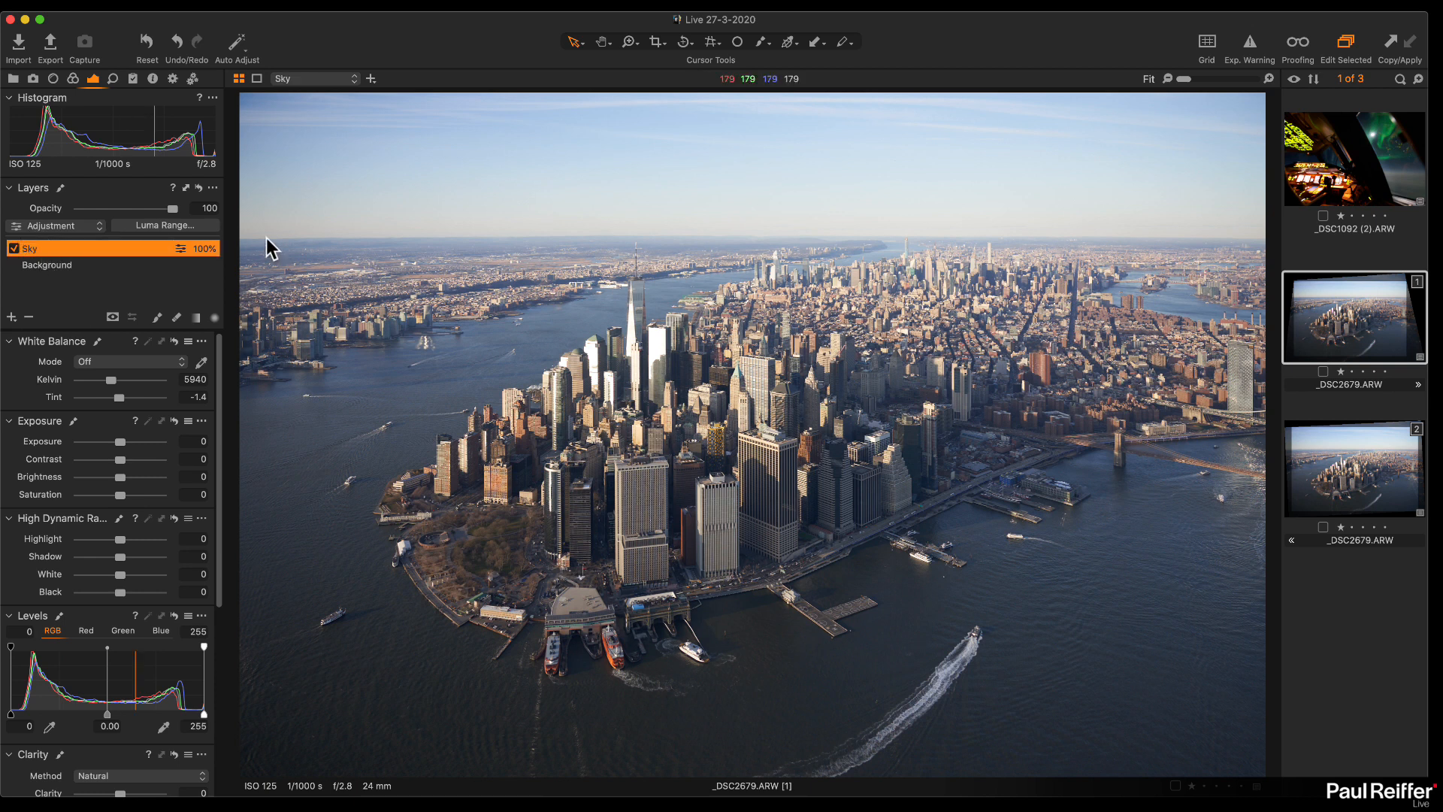
Step: Draw a linear gradient mask on the Sky layer from the upper sky down to the tallest skyscrapers, and show the mask overlay
left_click(194, 316)
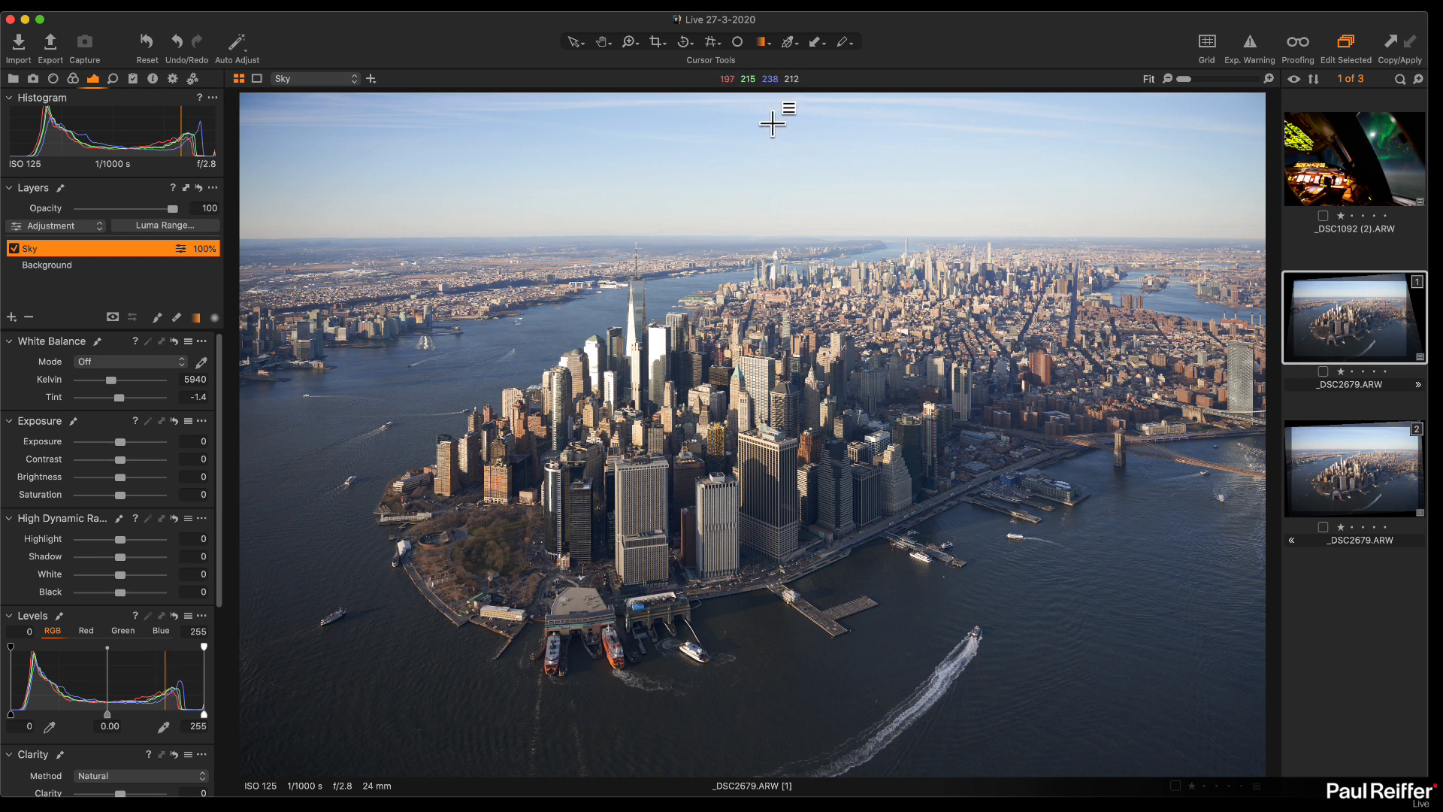
left_click_drag(773, 120, 780, 330)
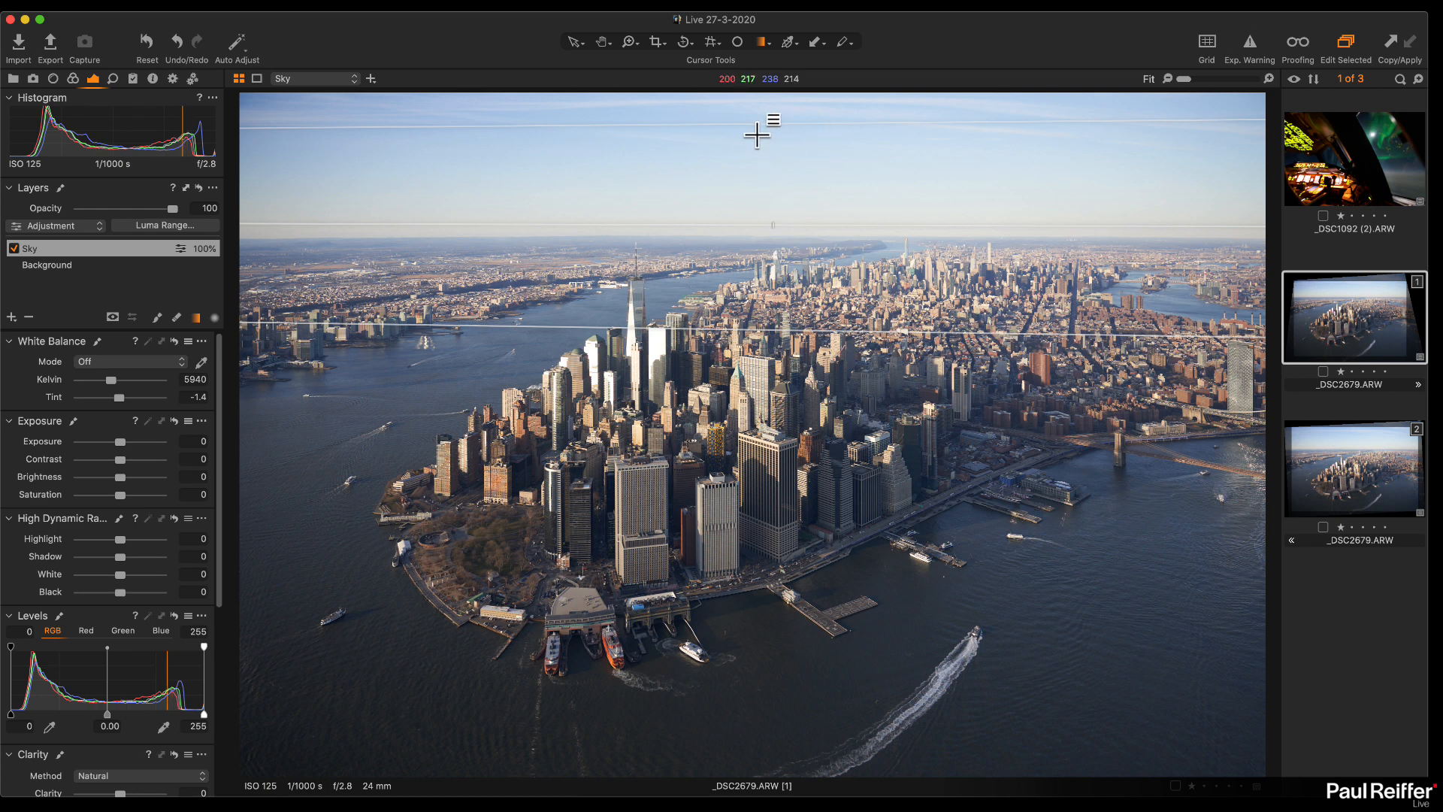
key("m")
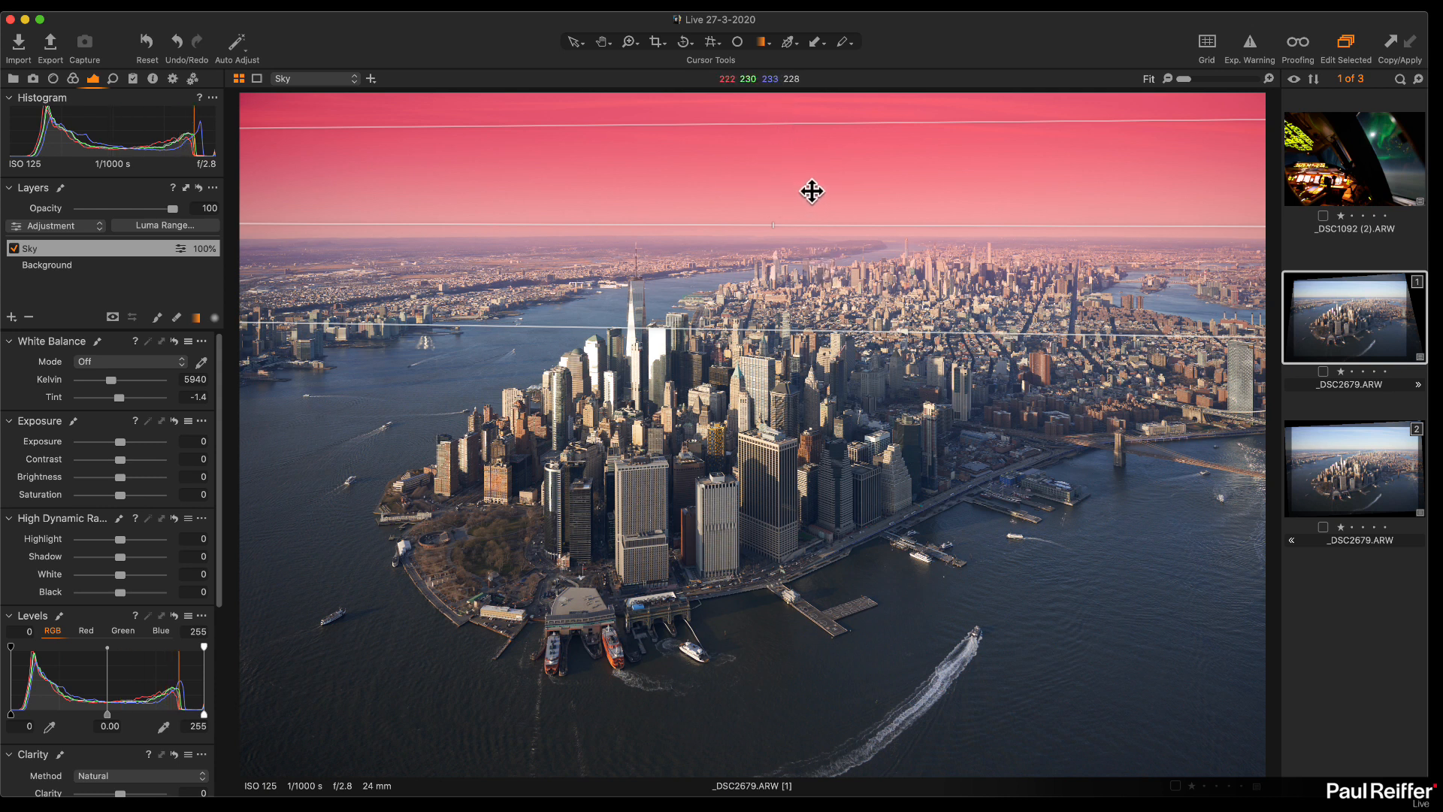
Step: Reposition the Sky gradient and tighten it by raising its lower edge to the horizon and lowering its upper edge within the sky
left_click_drag(787, 187, 827, 181)
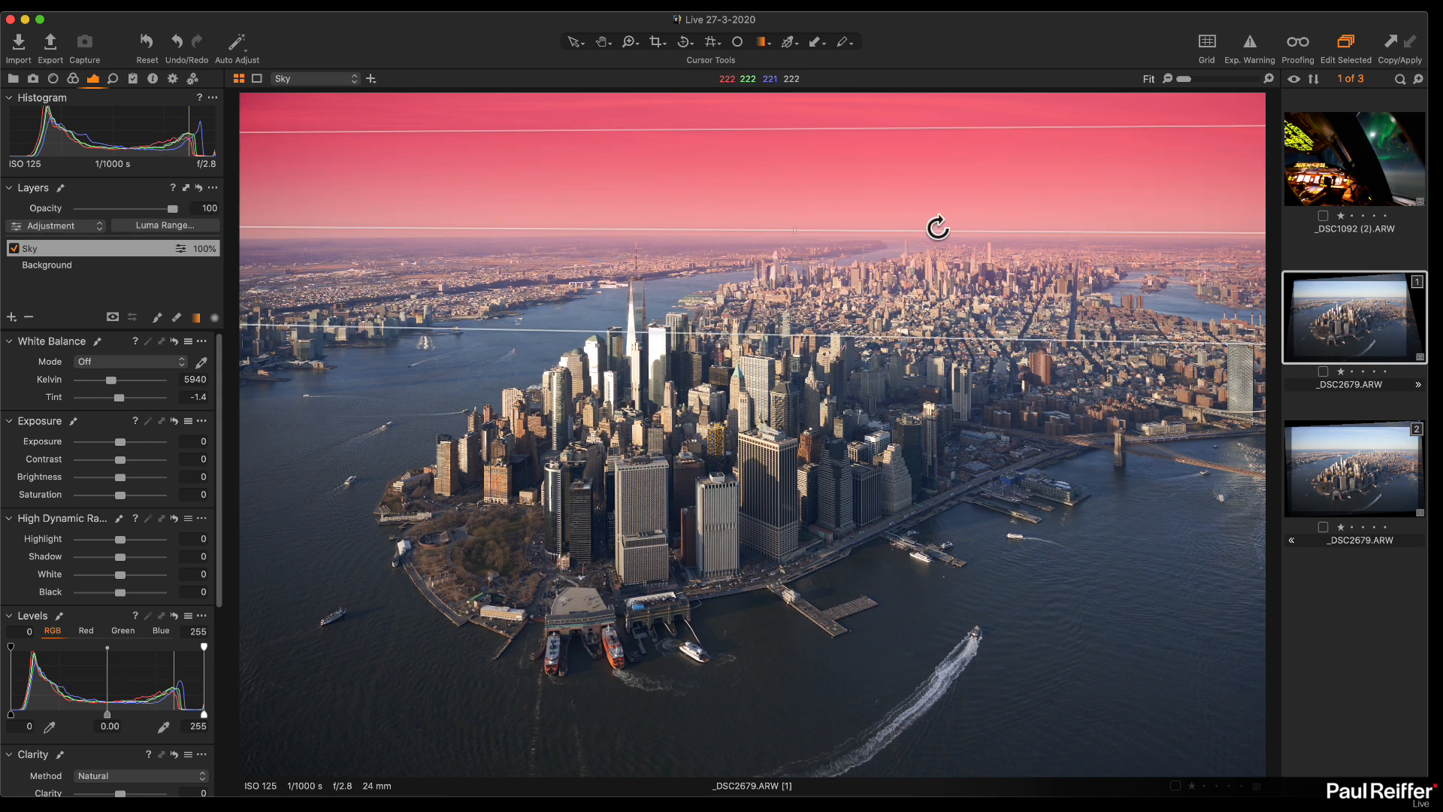
left_click_drag(970, 228, 992, 183)
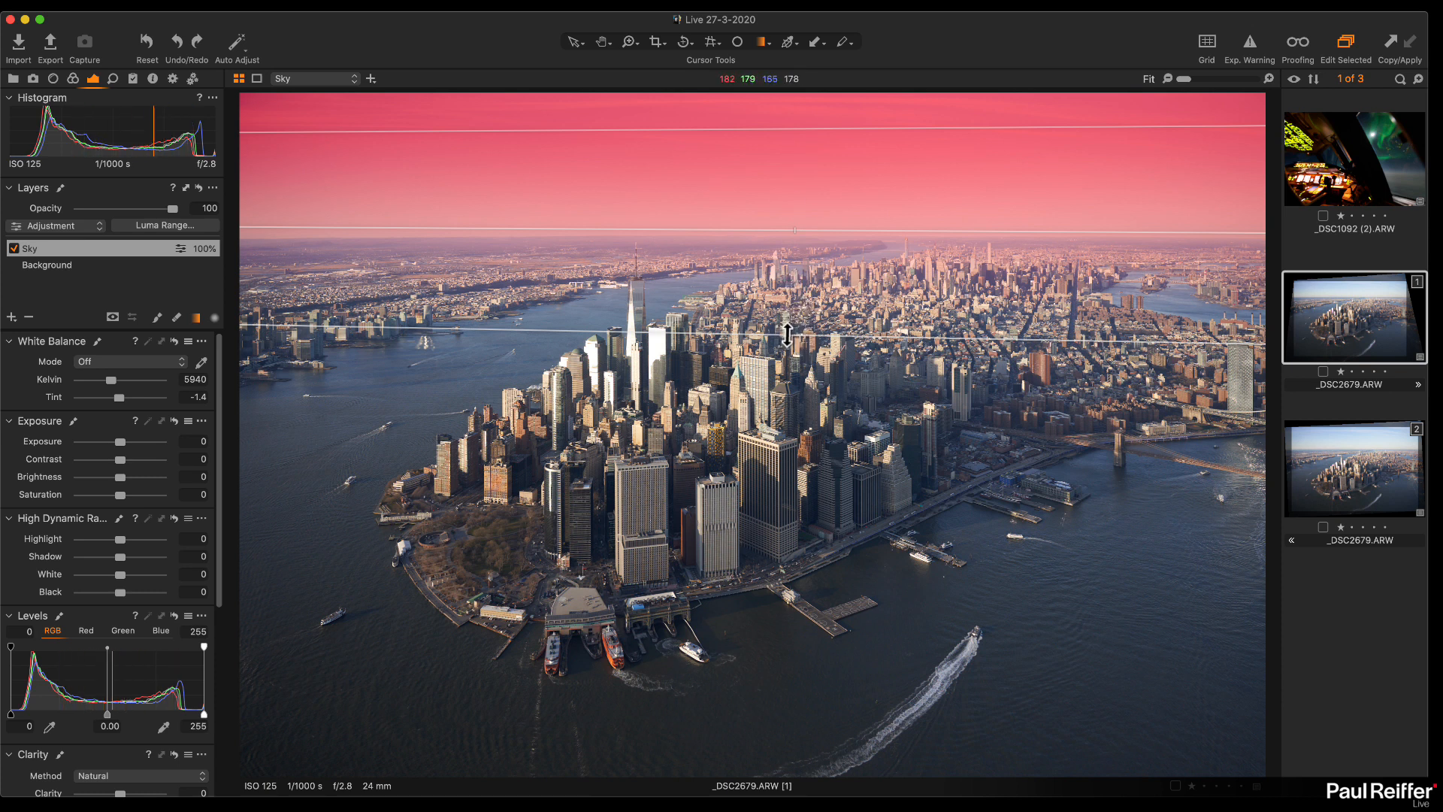
mouse_move(787, 335)
left_mouse_down()
mouse_move(779, 209)
mouse_move(792, 329)
left_mouse_up()
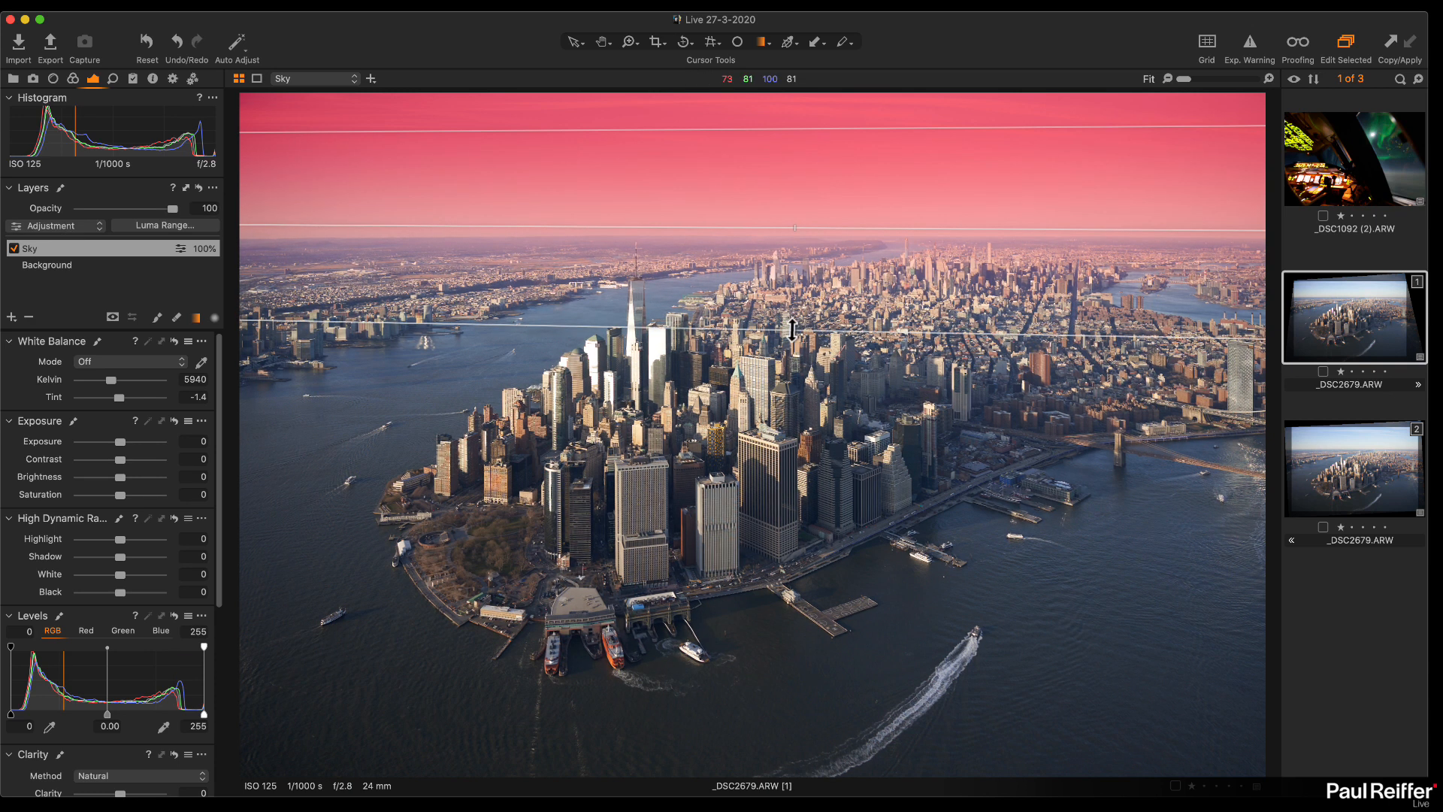
left_click_drag(799, 328, 796, 251)
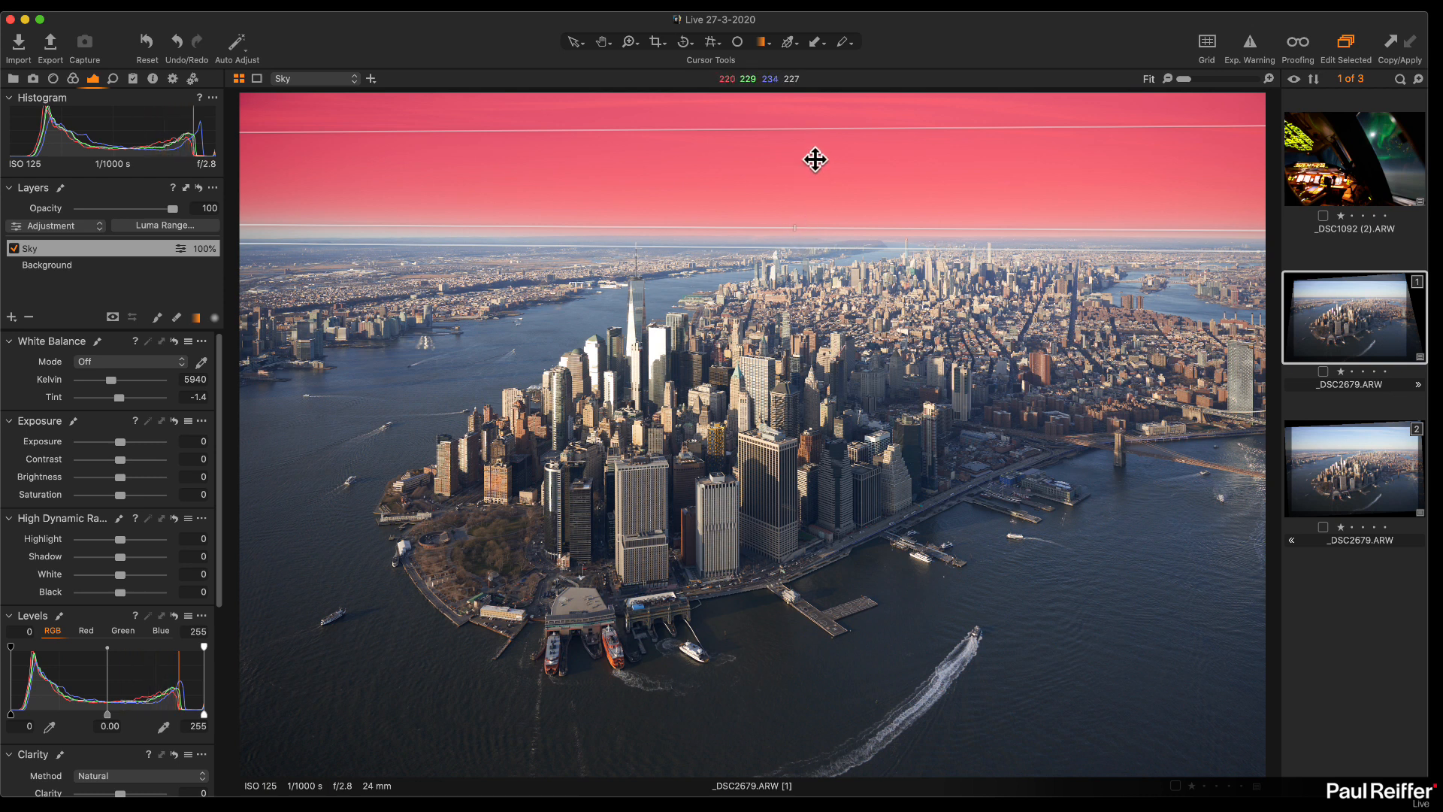
mouse_move(805, 246)
left_mouse_down()
mouse_move(804, 473)
mouse_move(812, 242)
left_mouse_up()
mouse_move(807, 130)
left_mouse_down()
mouse_move(822, 215)
mouse_move(822, 138)
mouse_move(818, 154)
left_mouse_up()
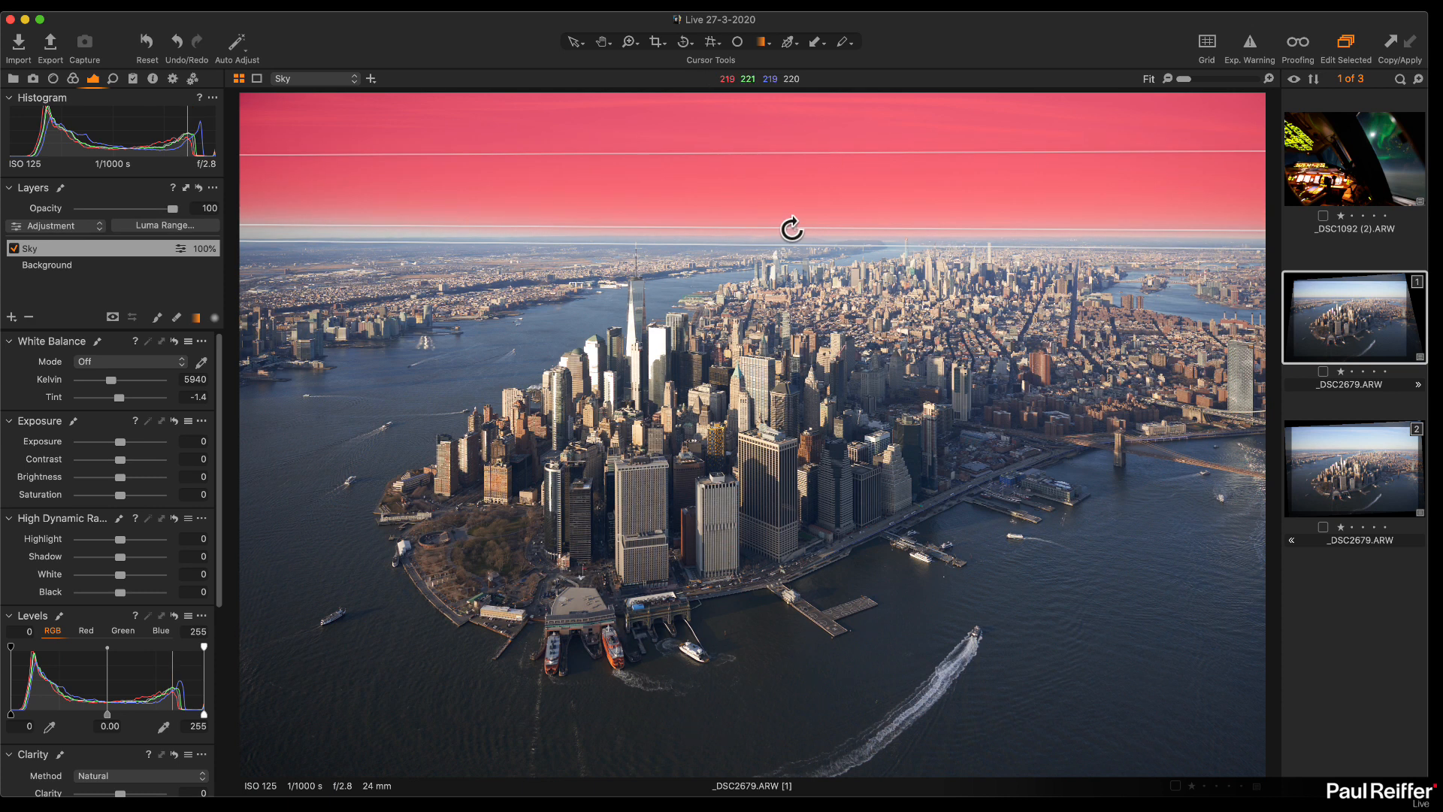
Step: Shift the Sky gradient slightly down, rotate its centre line to follow the horizon, and hide the mask overlay
left_click_drag(800, 242, 831, 233)
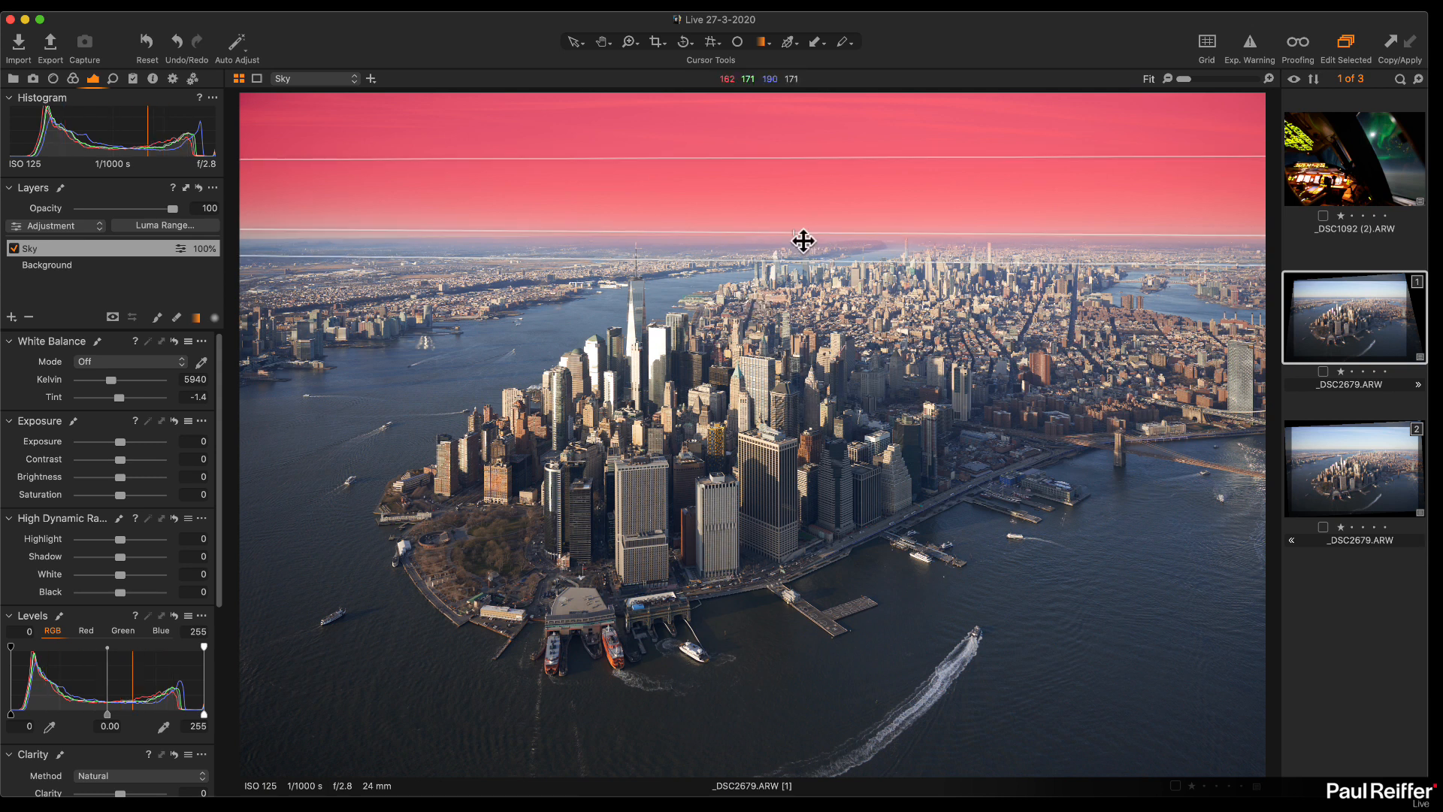
mouse_move(815, 232)
left_mouse_down()
mouse_move(799, 223)
mouse_move(792, 236)
mouse_move(805, 235)
left_mouse_up()
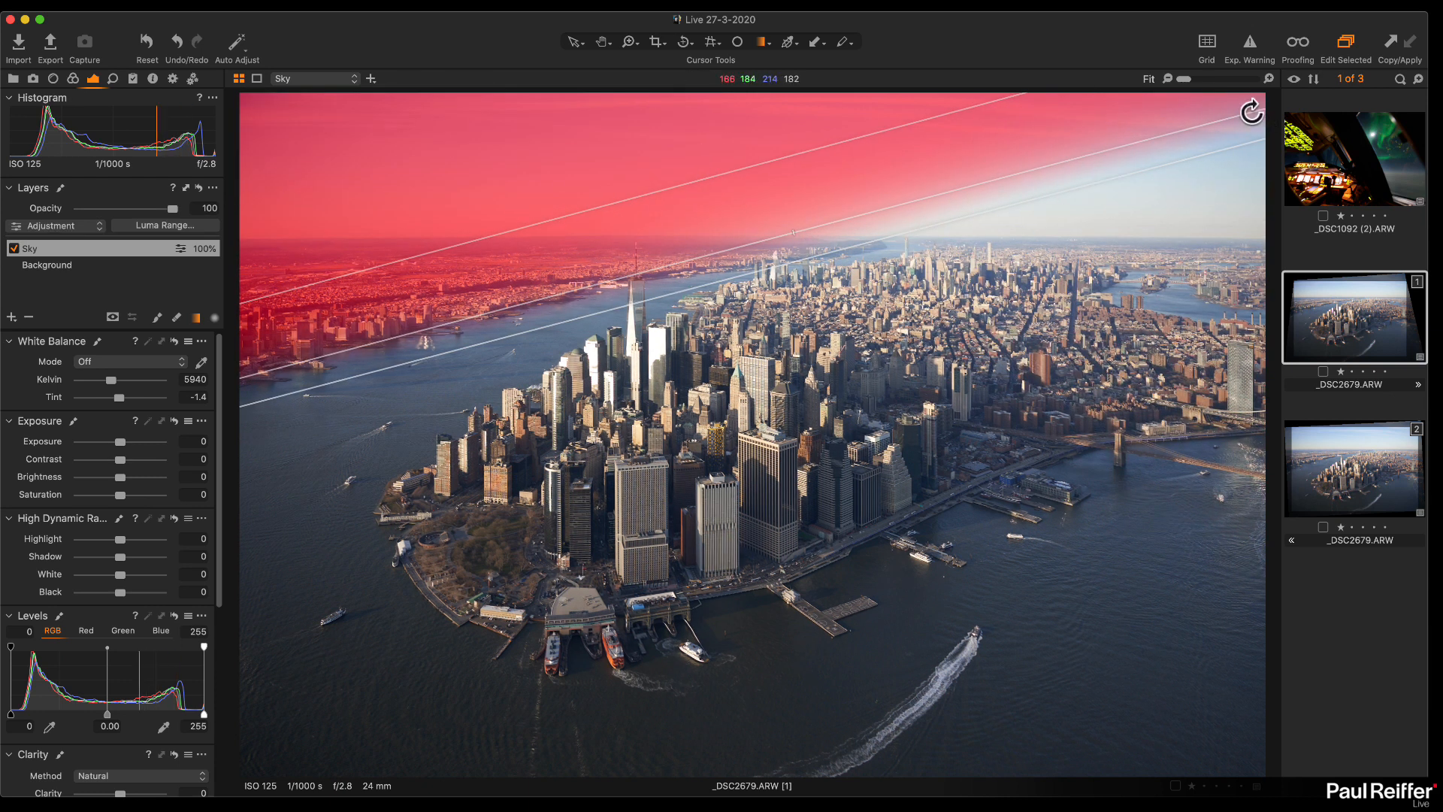
left_click_drag(1247, 109, 1240, 228)
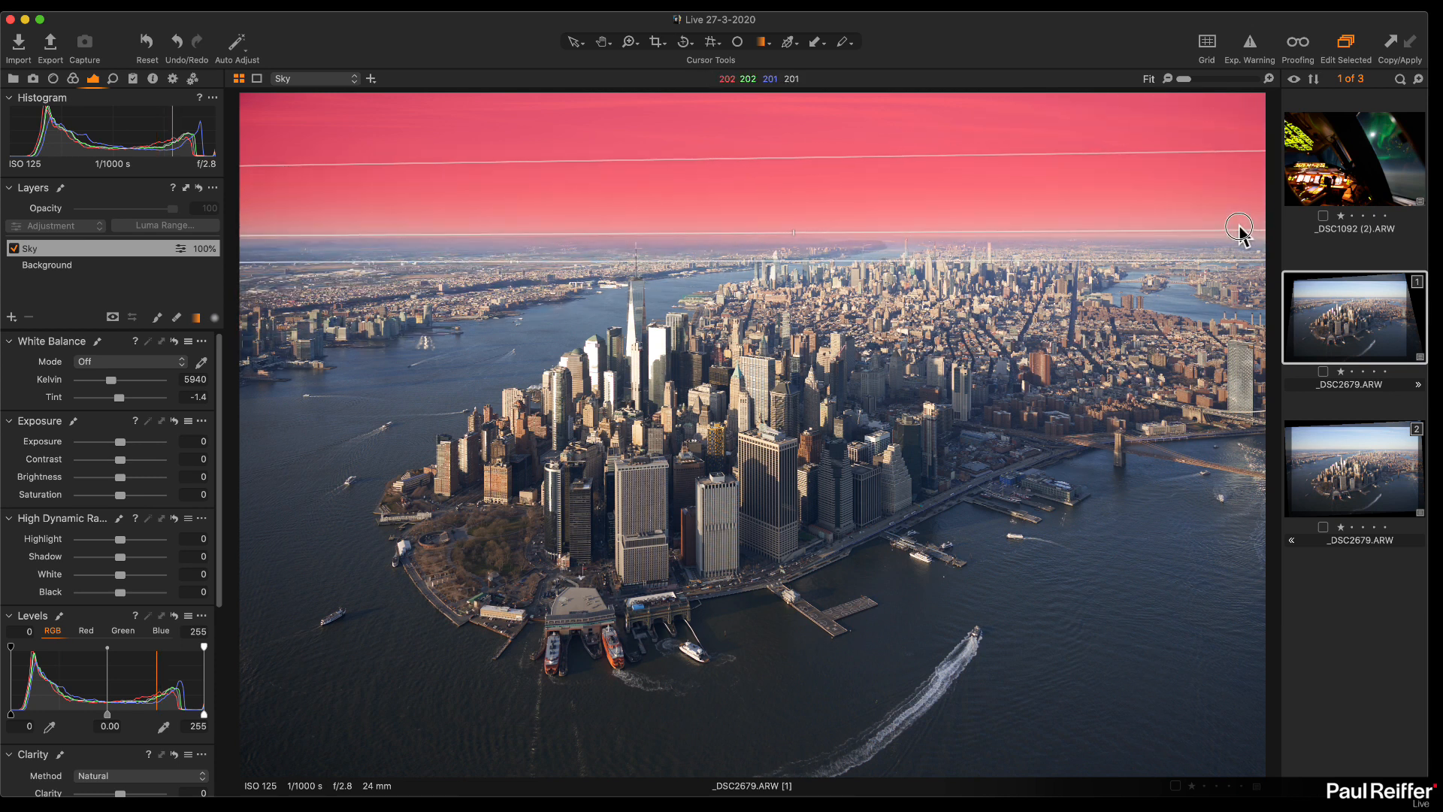
left_click_drag(1240, 229, 1241, 231)
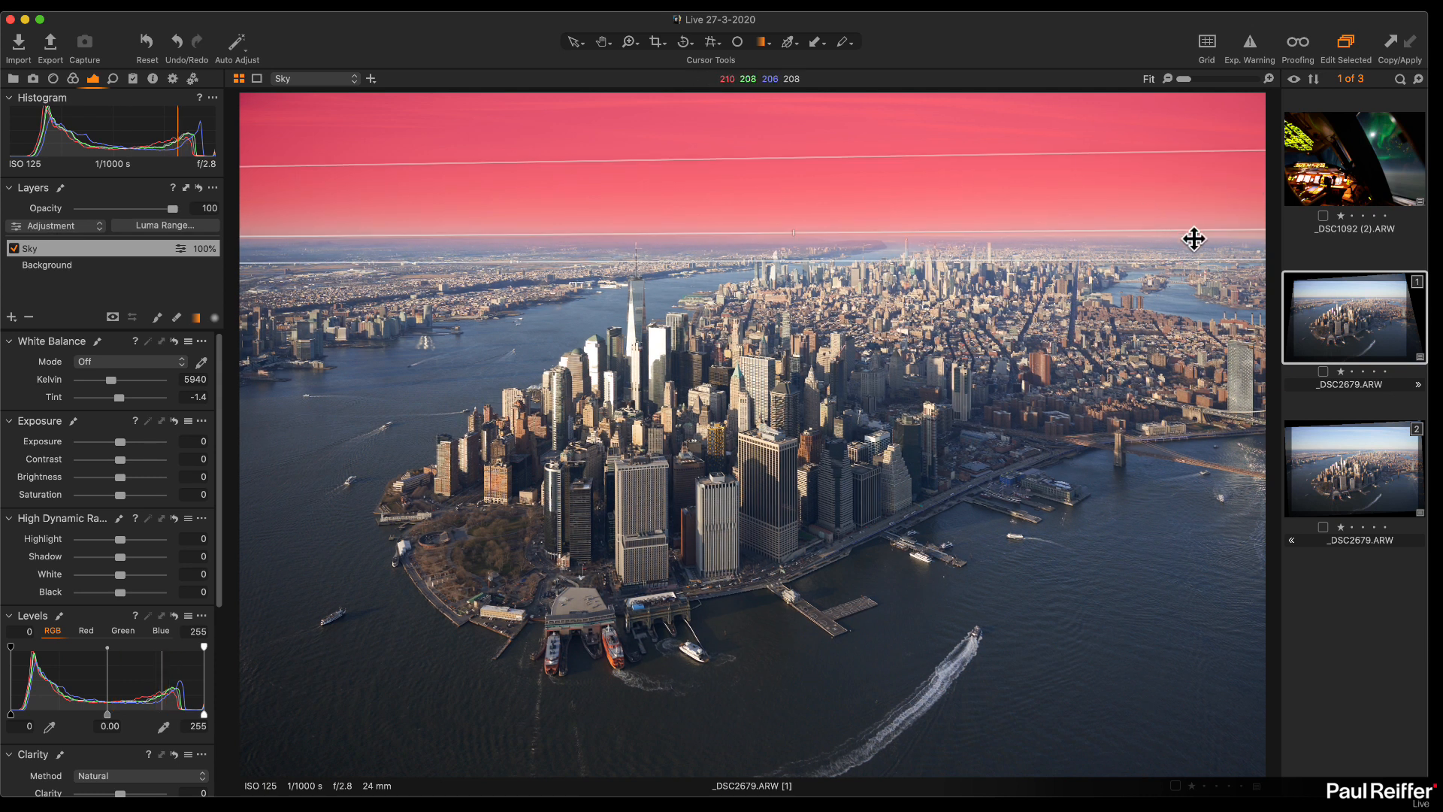
left_click_drag(1249, 229, 1252, 232)
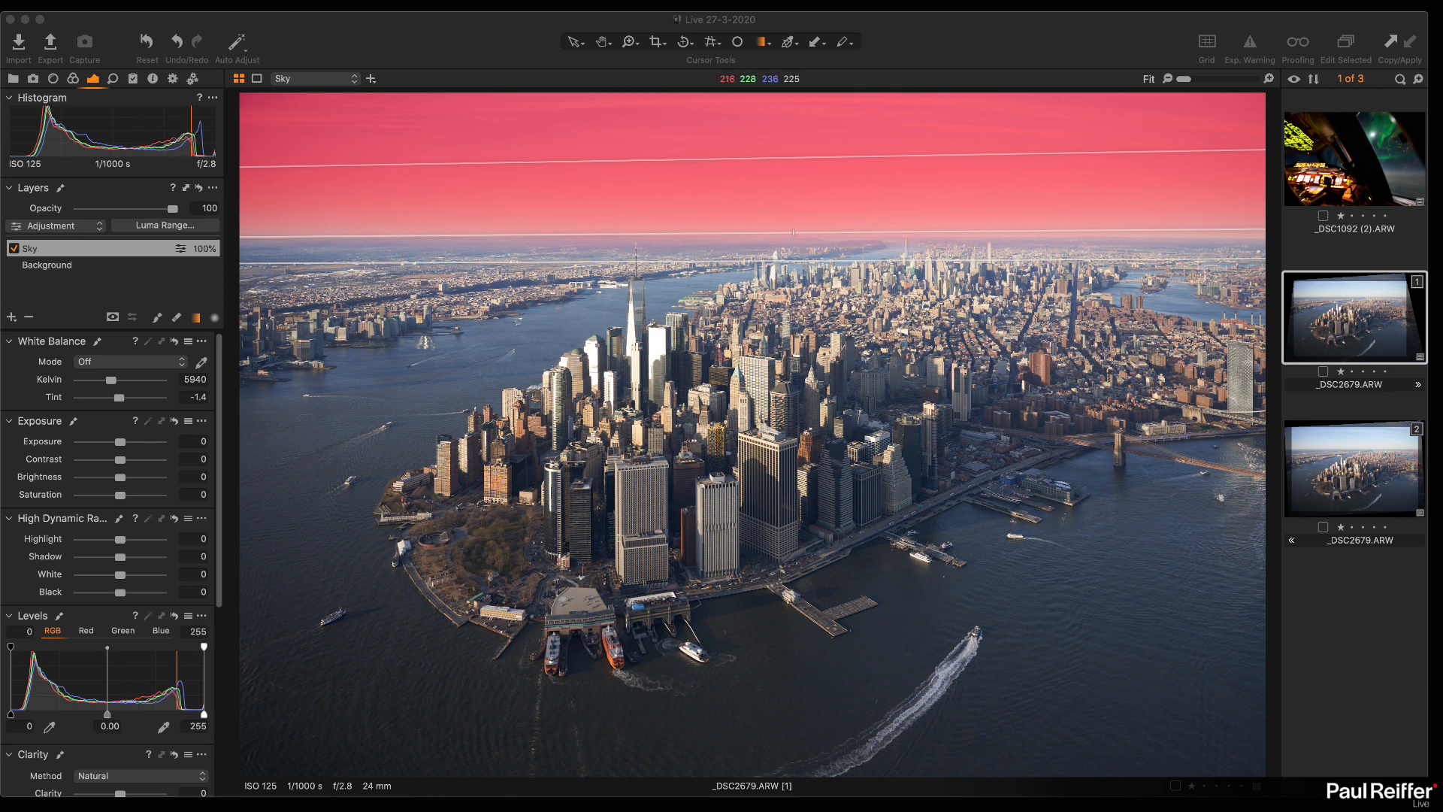
left_click(910, 56)
key("m")
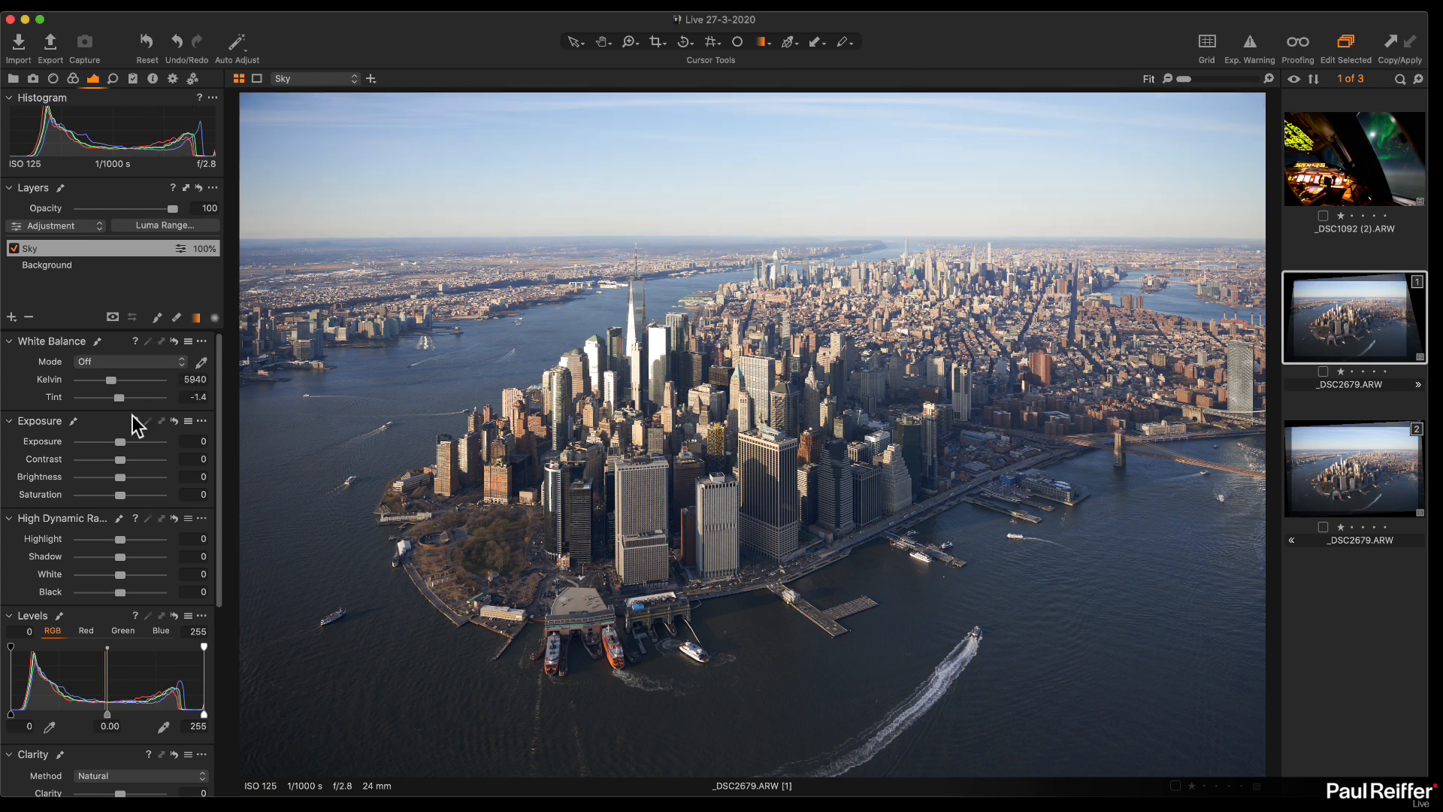
Step: Set the Sky layer's Highlight to -35, White to -8, Kelvin to 4937 and Clarity to 44, and compare with the layer off
left_click_drag(121, 539, 116, 574)
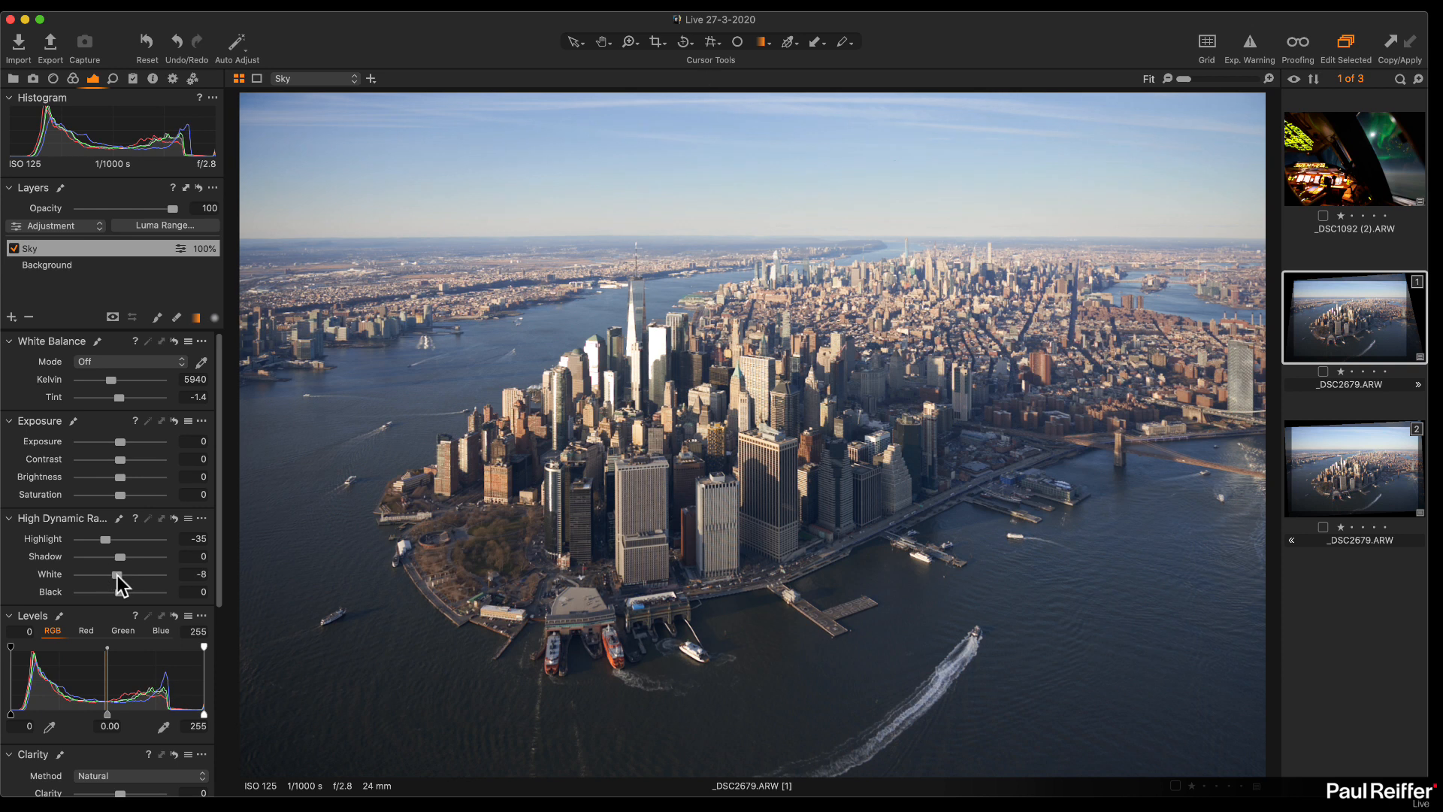
left_click_drag(113, 380, 106, 381)
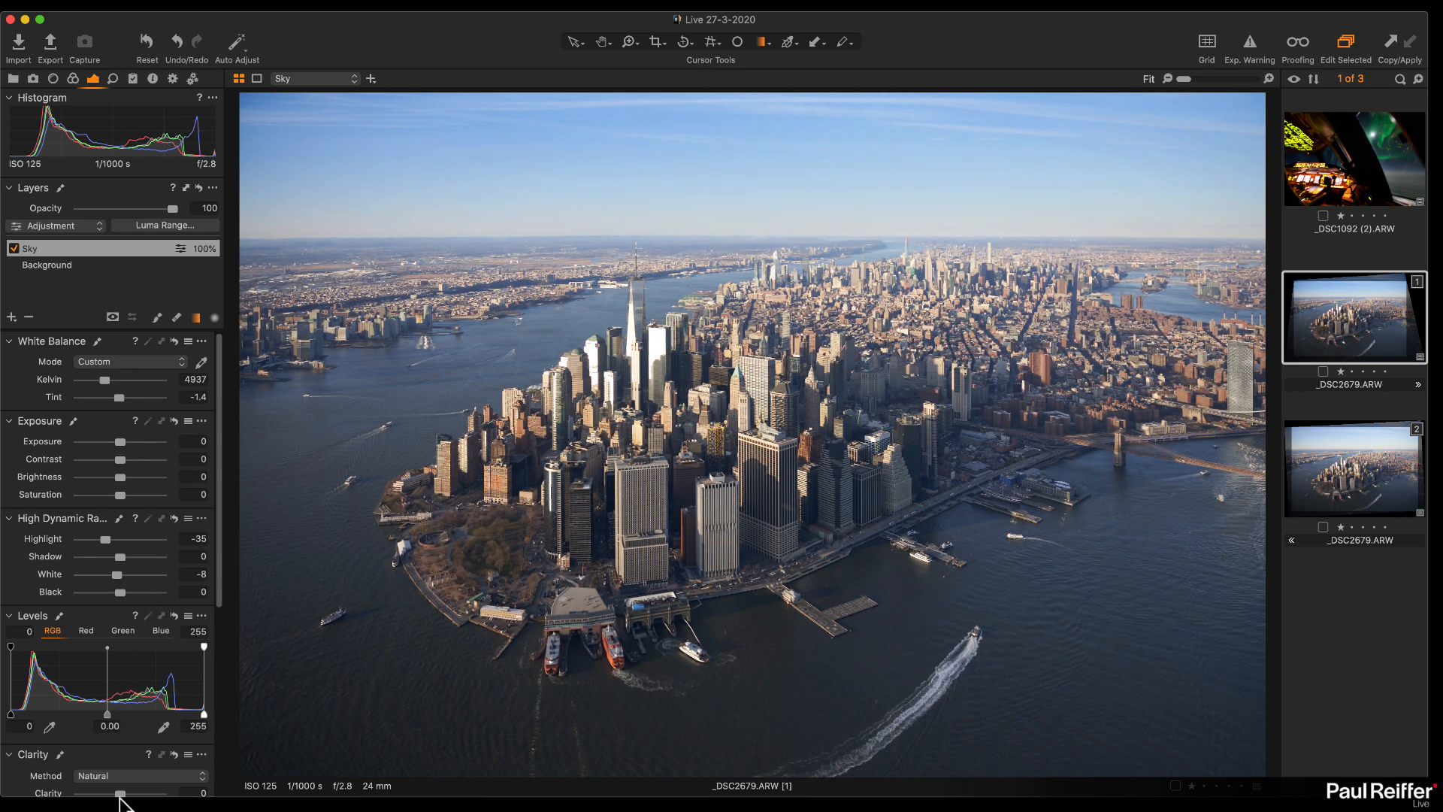
left_click_drag(125, 794, 133, 791)
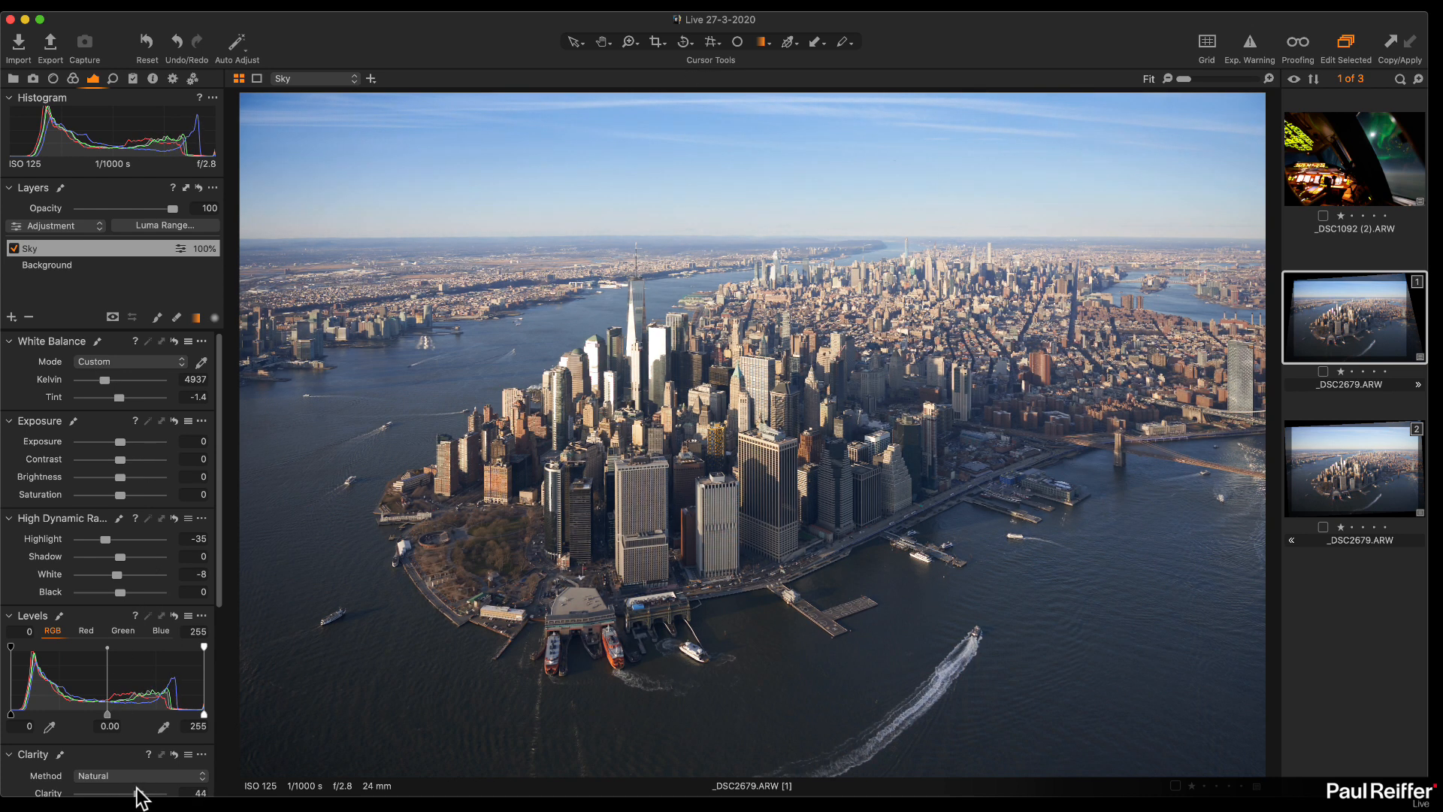
left_click(14, 248)
left_click(14, 248)
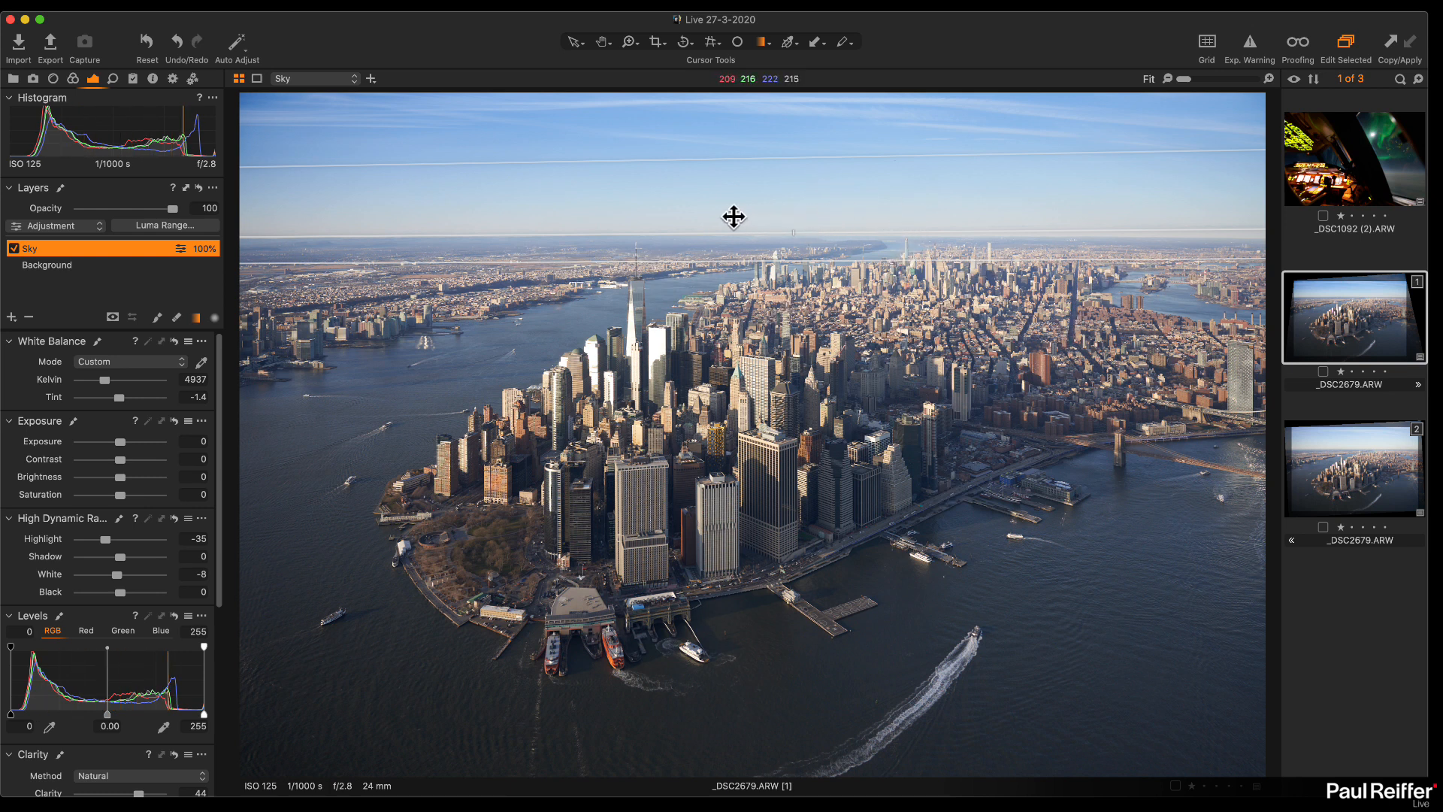
Step: Sample the sky's blue with the direct Color Editor and adjust it to Hue 4.6, Saturation 5 and Lightness -11.4
scroll(119, 595, "down", 4)
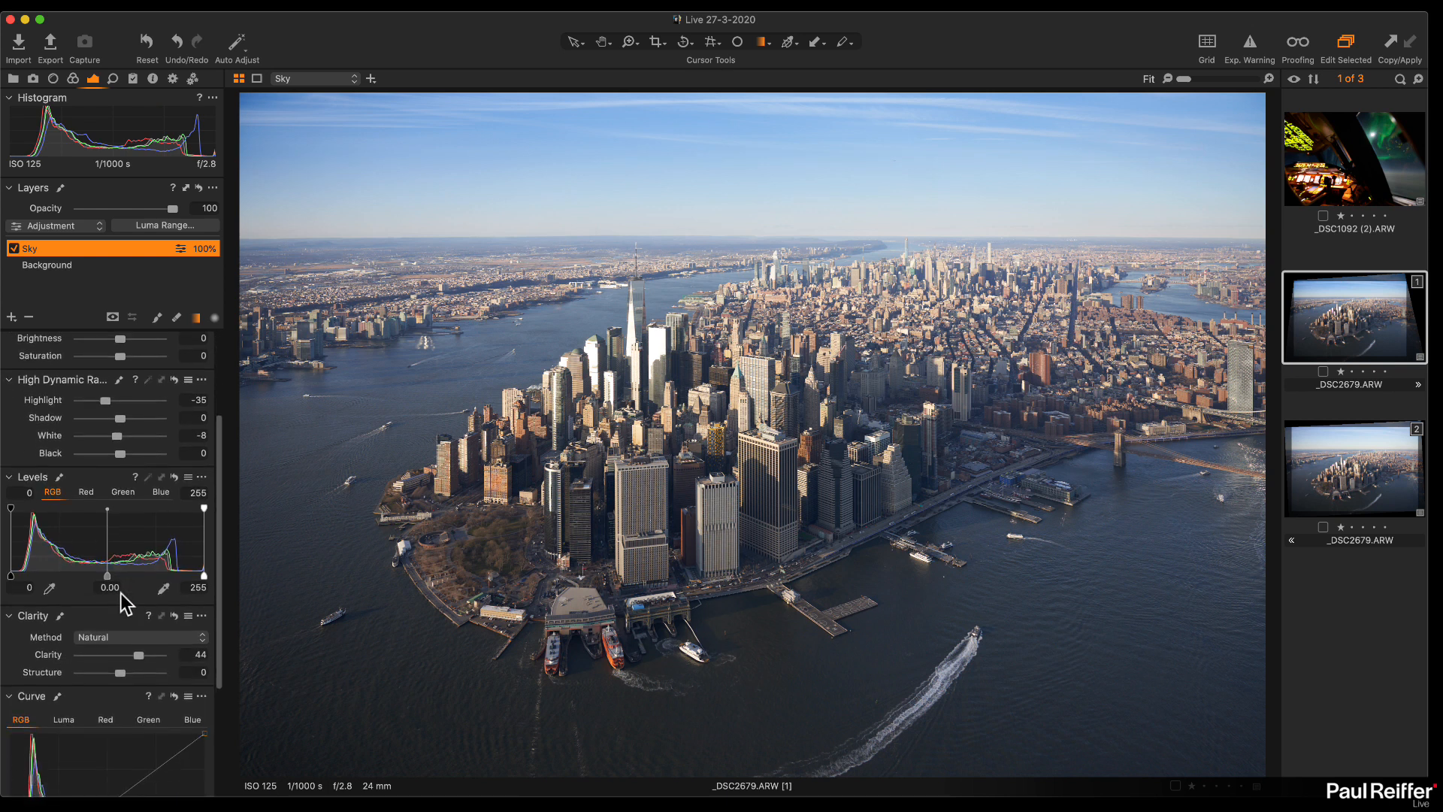
scroll(120, 593, "down", 2)
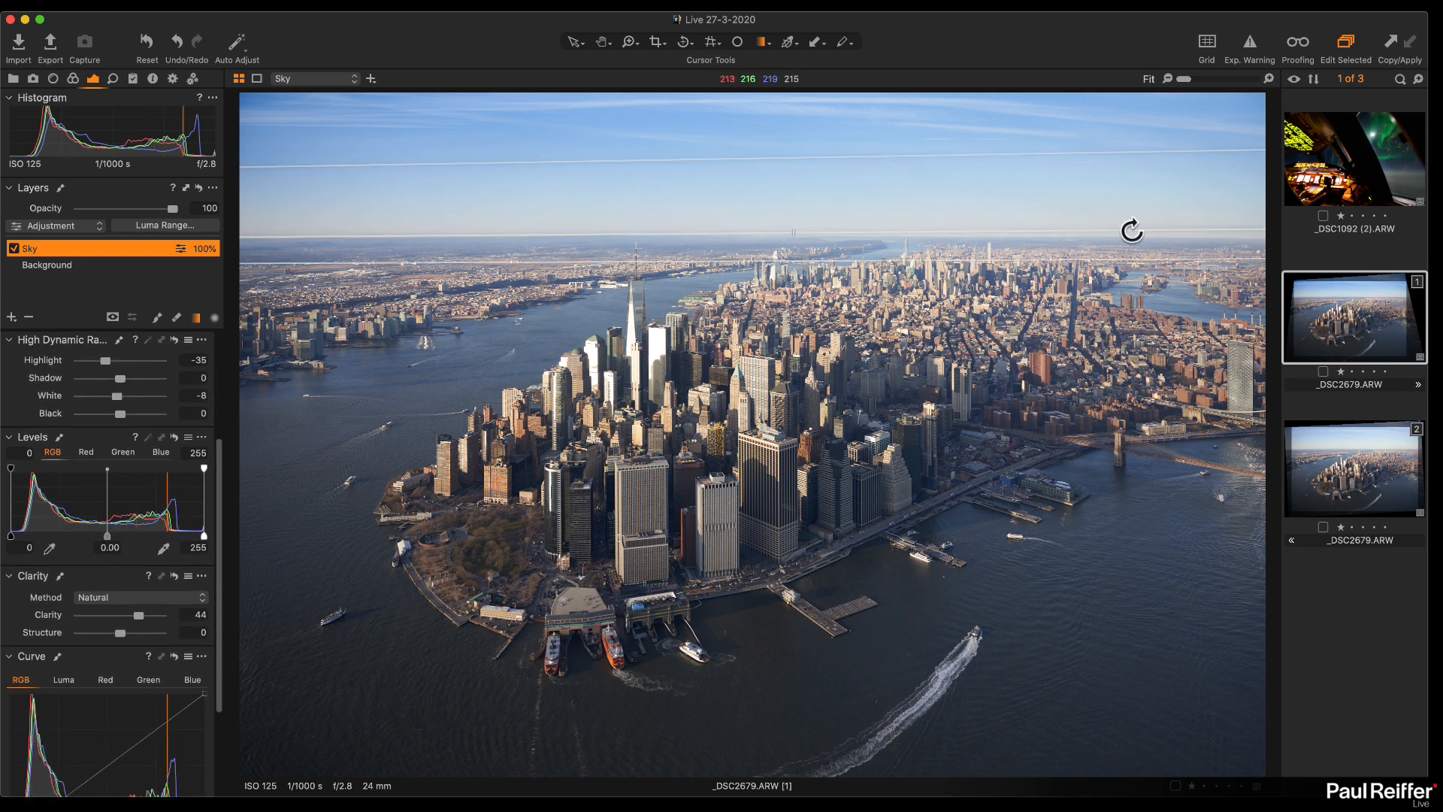
scroll(82, 409, "down", 3)
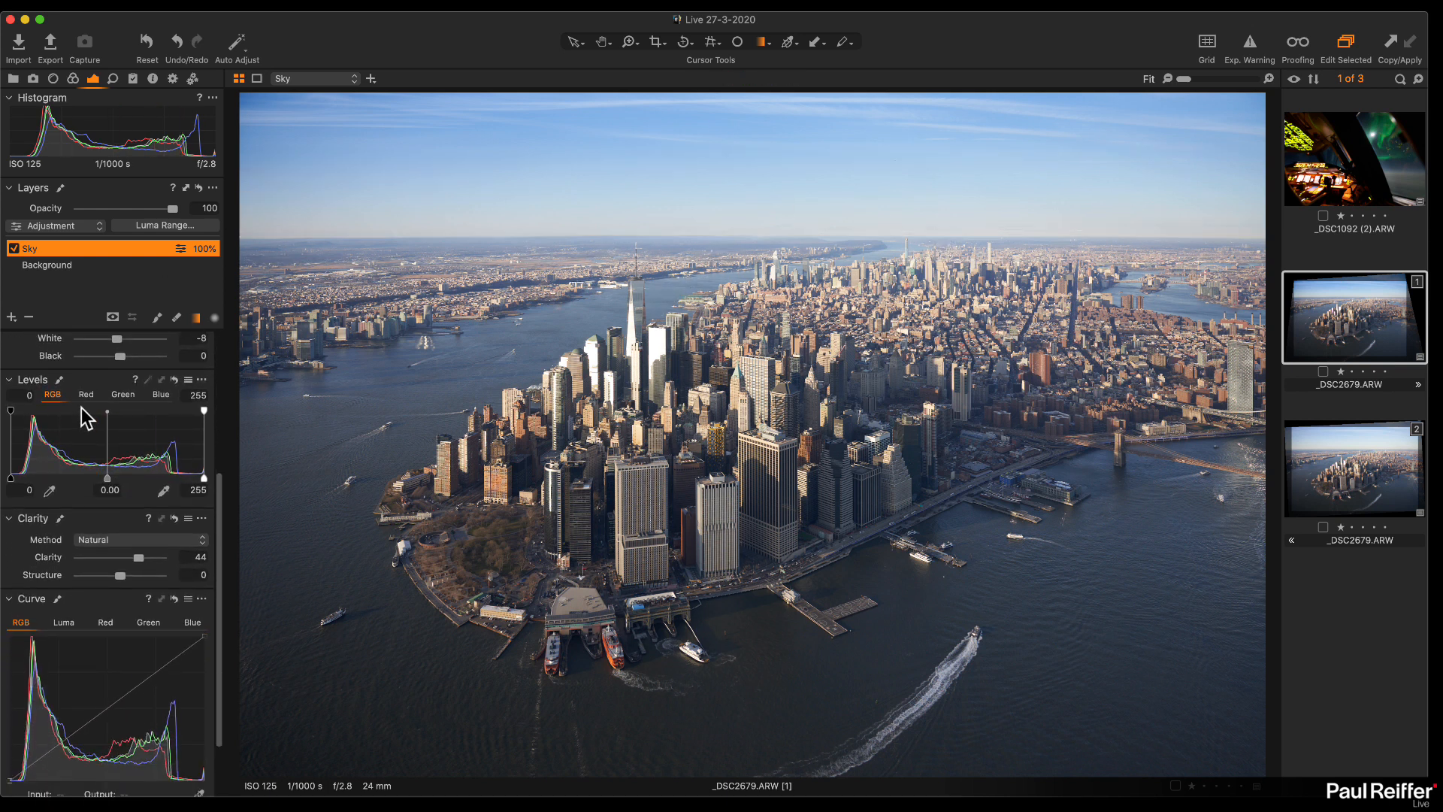
scroll(81, 407, "down", 4)
left_click(73, 78)
scroll(103, 633, "down", 12)
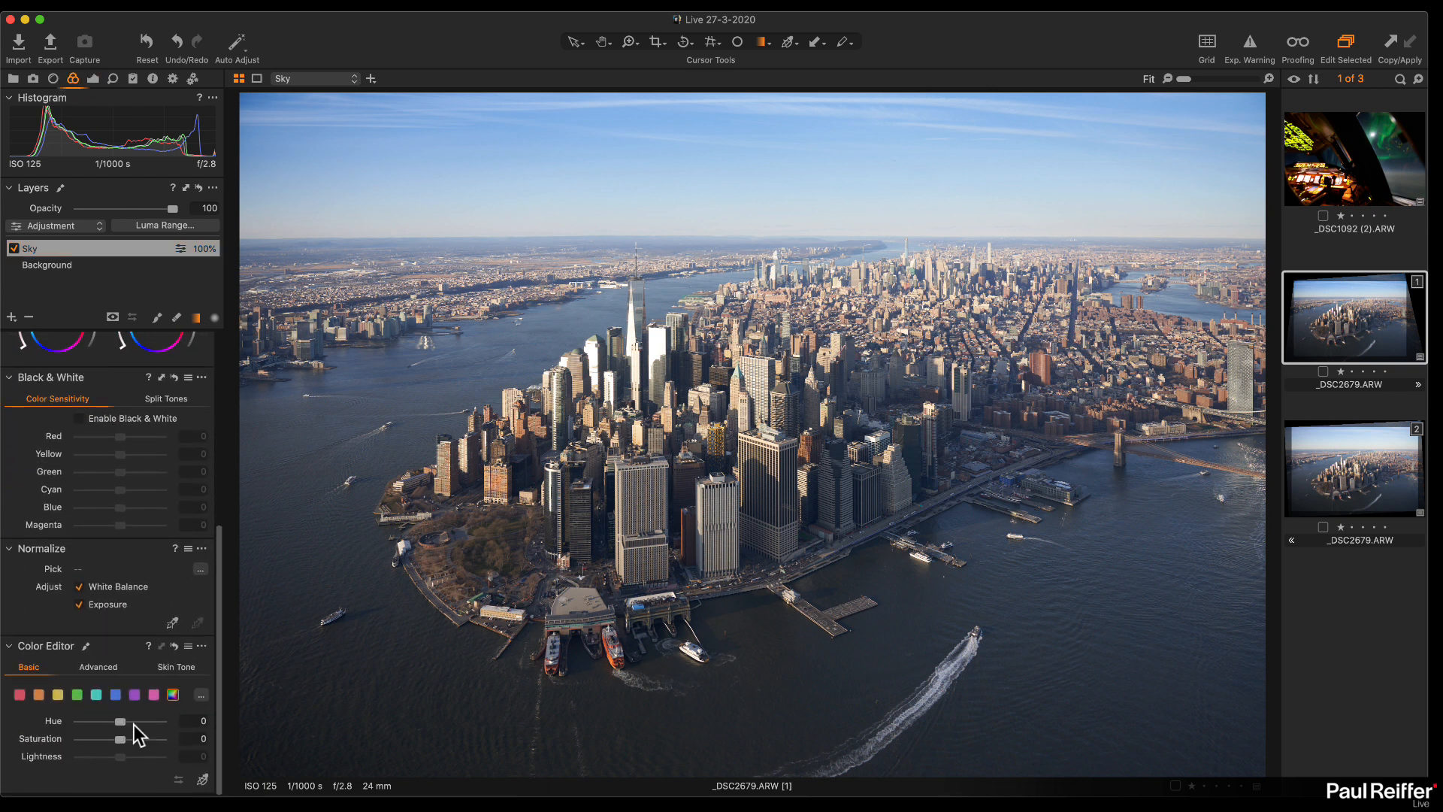
left_click(616, 214)
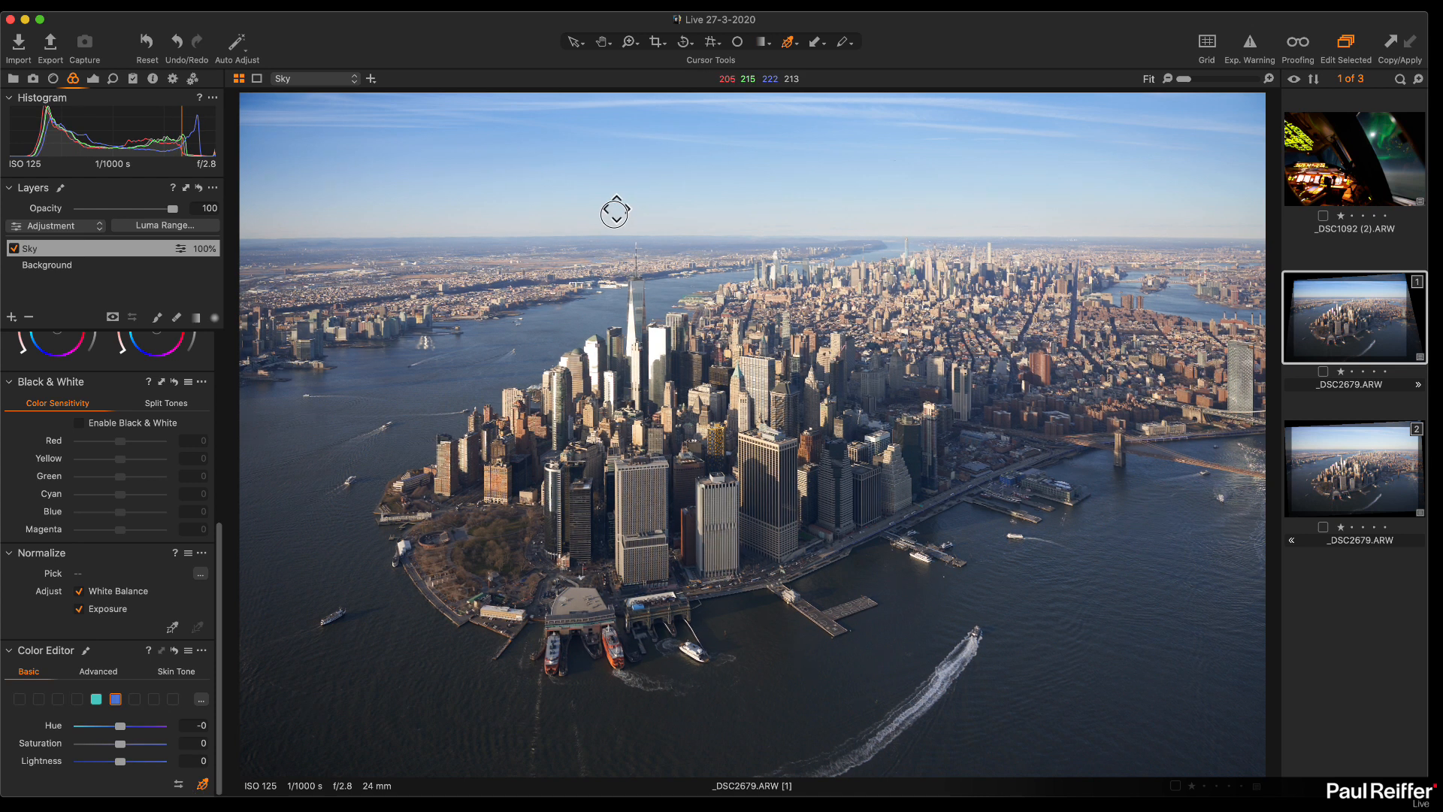
left_click_drag(615, 213, 666, 212)
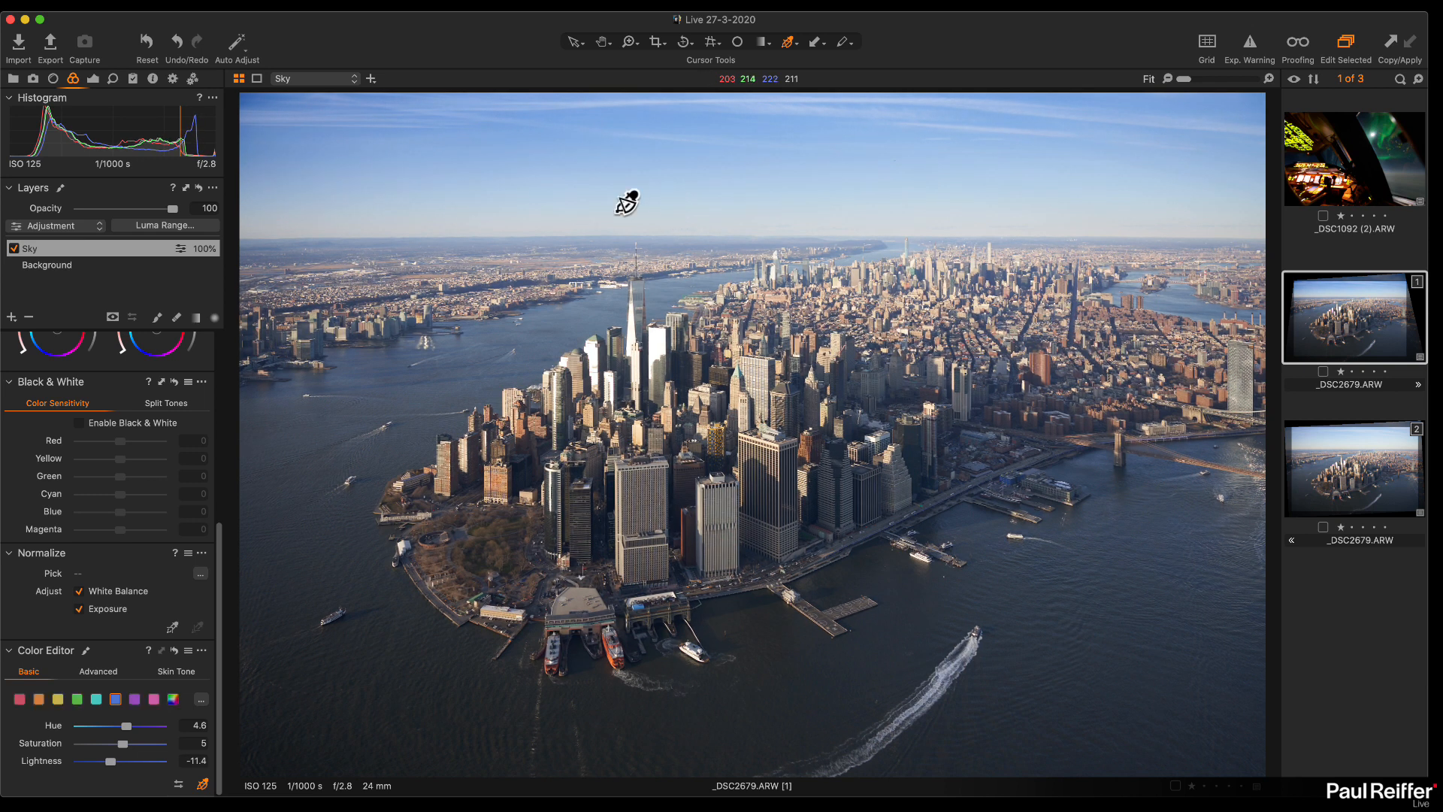
Step: Sample the pale sky just above the horizon with the direct Color Editor, lower Lightness to -17, and compare with the Sky layer off
left_click(756, 227)
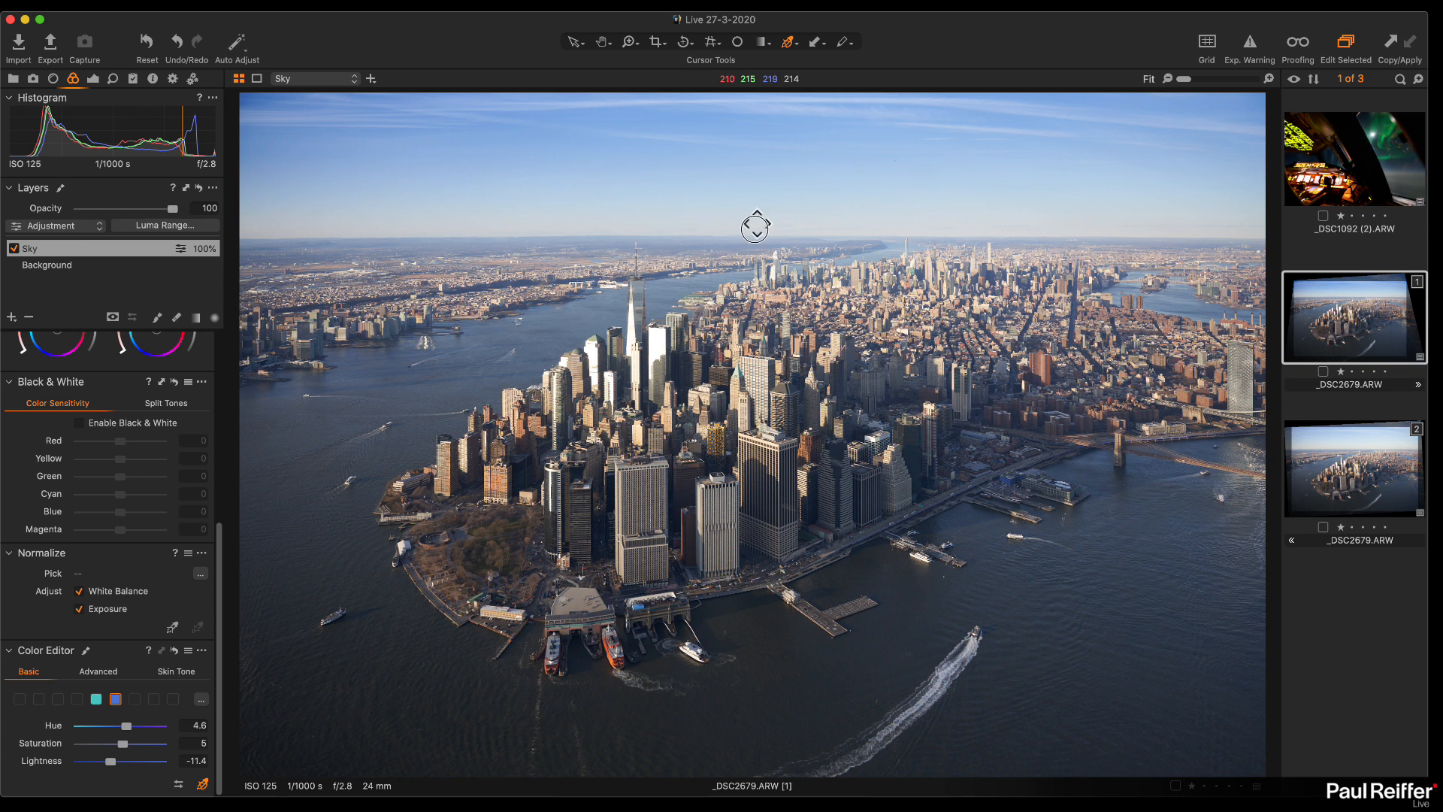
left_click_drag(755, 227, 744, 228)
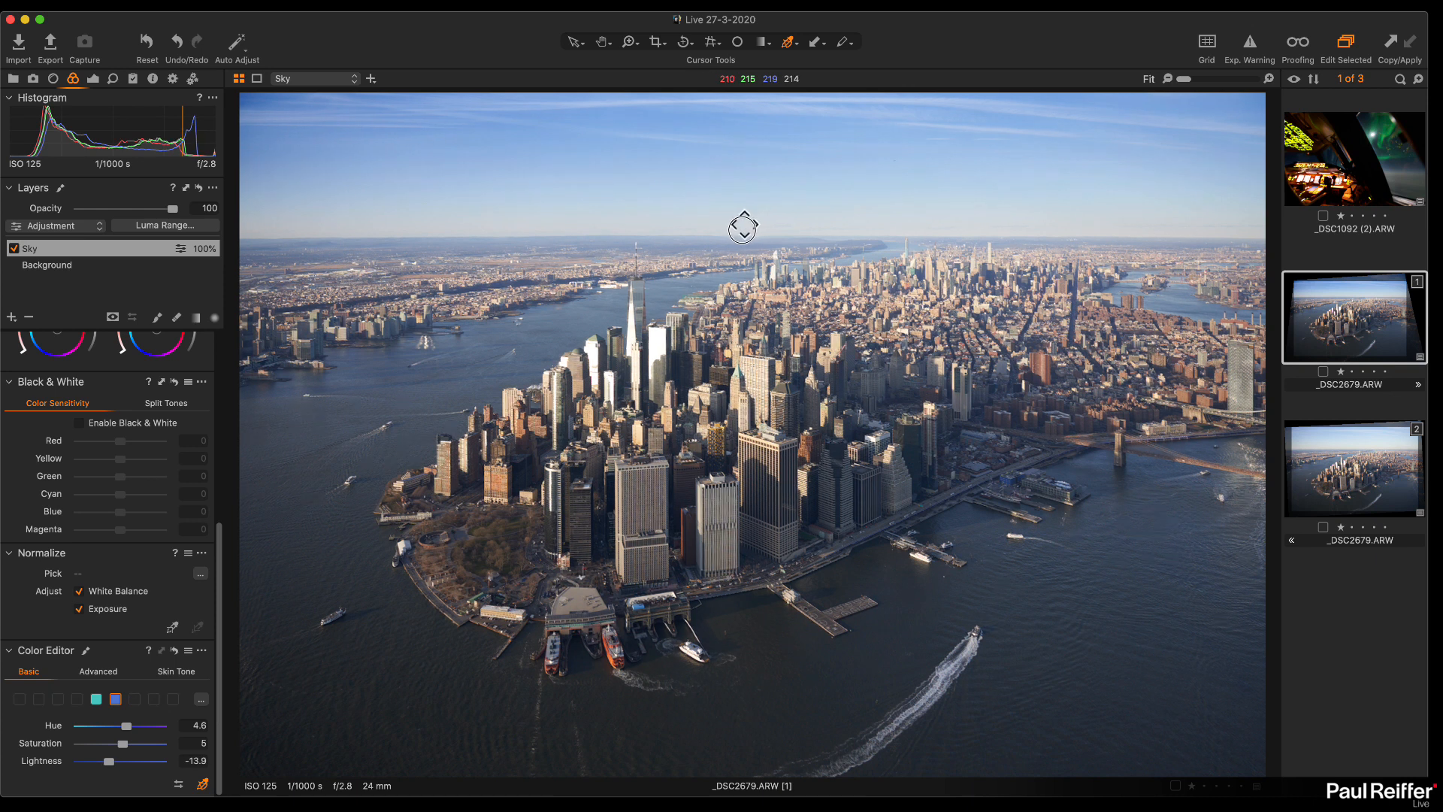
left_click(14, 248)
left_click(13, 248)
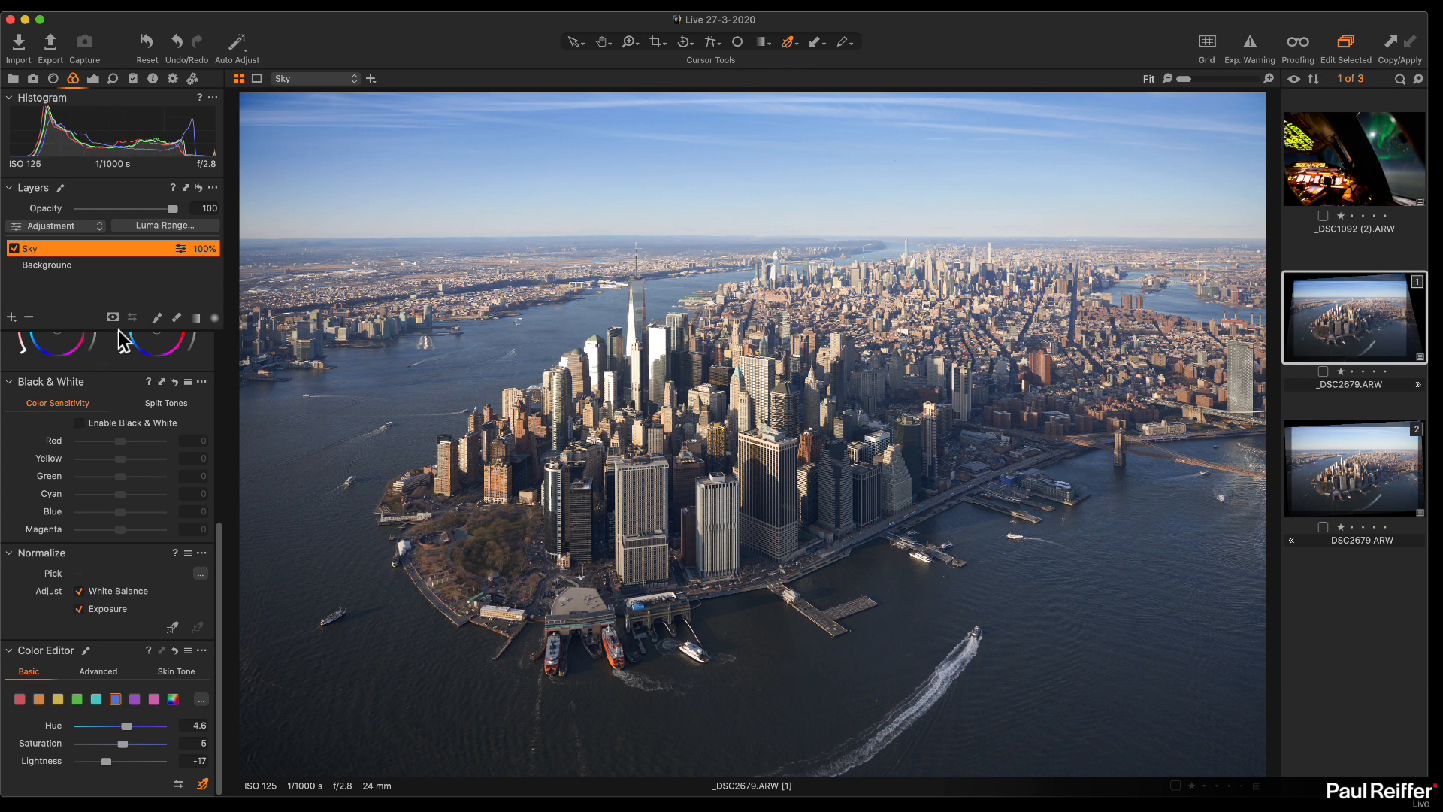
Step: Add a new layer named City and draw a gradient mask covering the city and water below the horizon
left_click(11, 317)
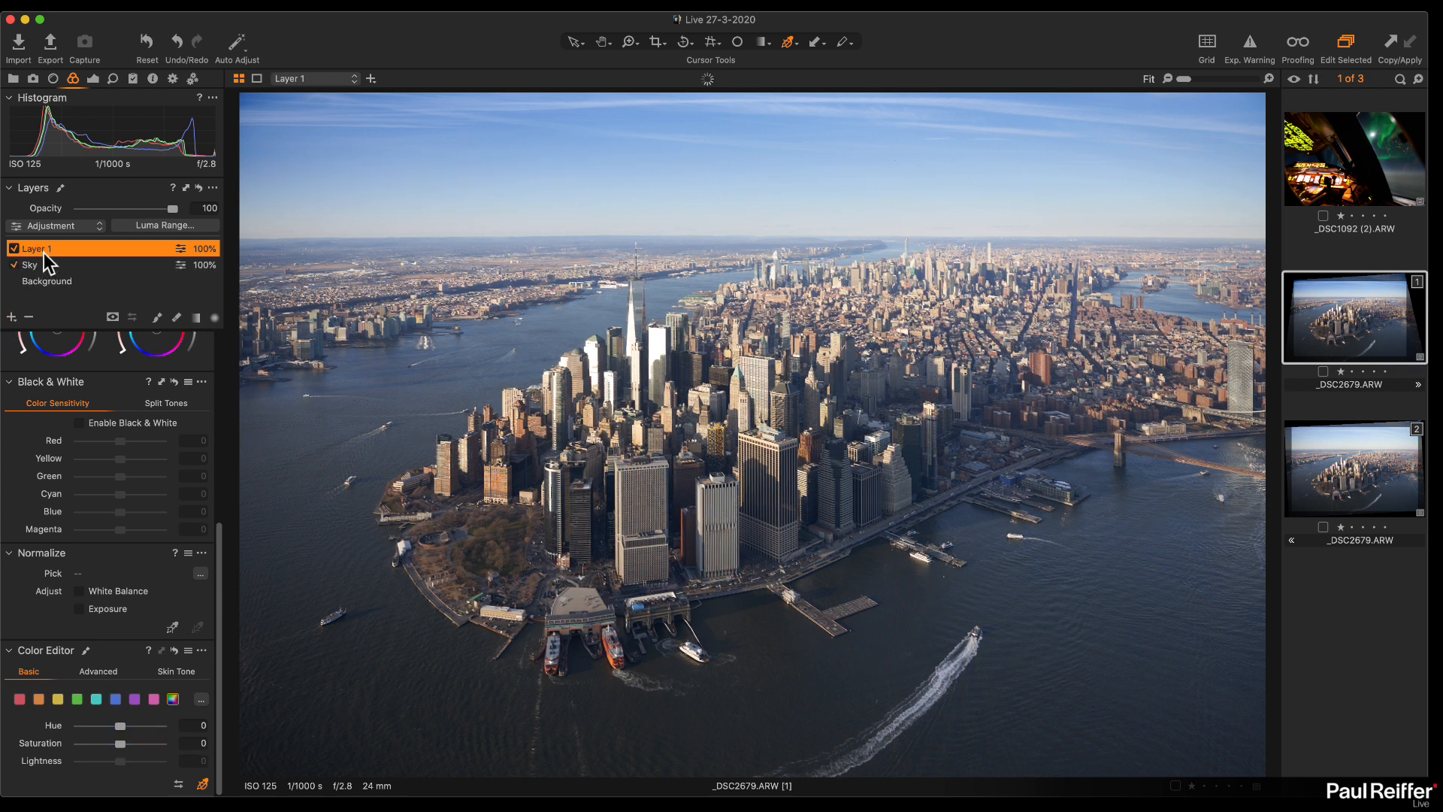
double_click(43, 249)
type("City")
key("Return")
left_click(198, 320)
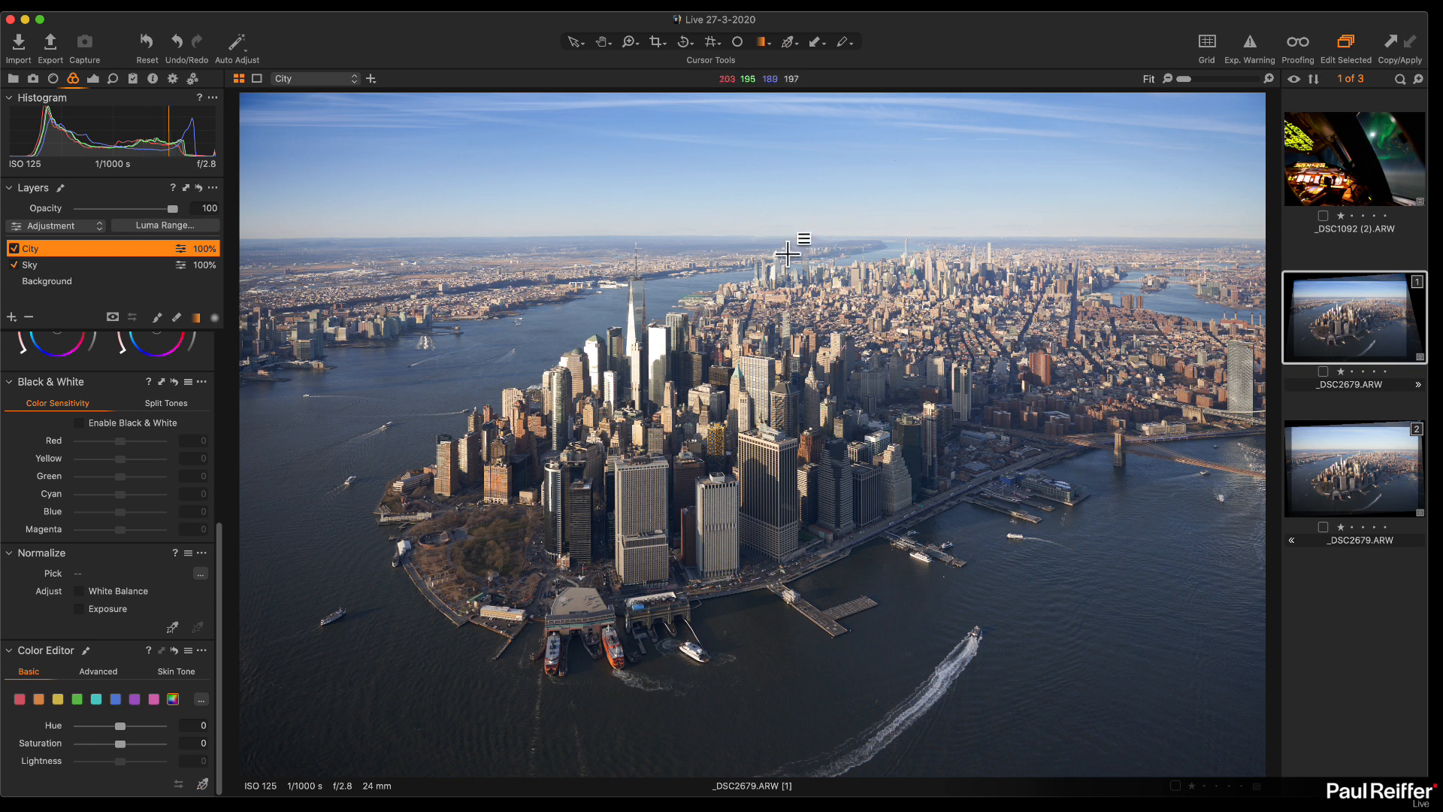
left_click_drag(787, 228, 782, 196)
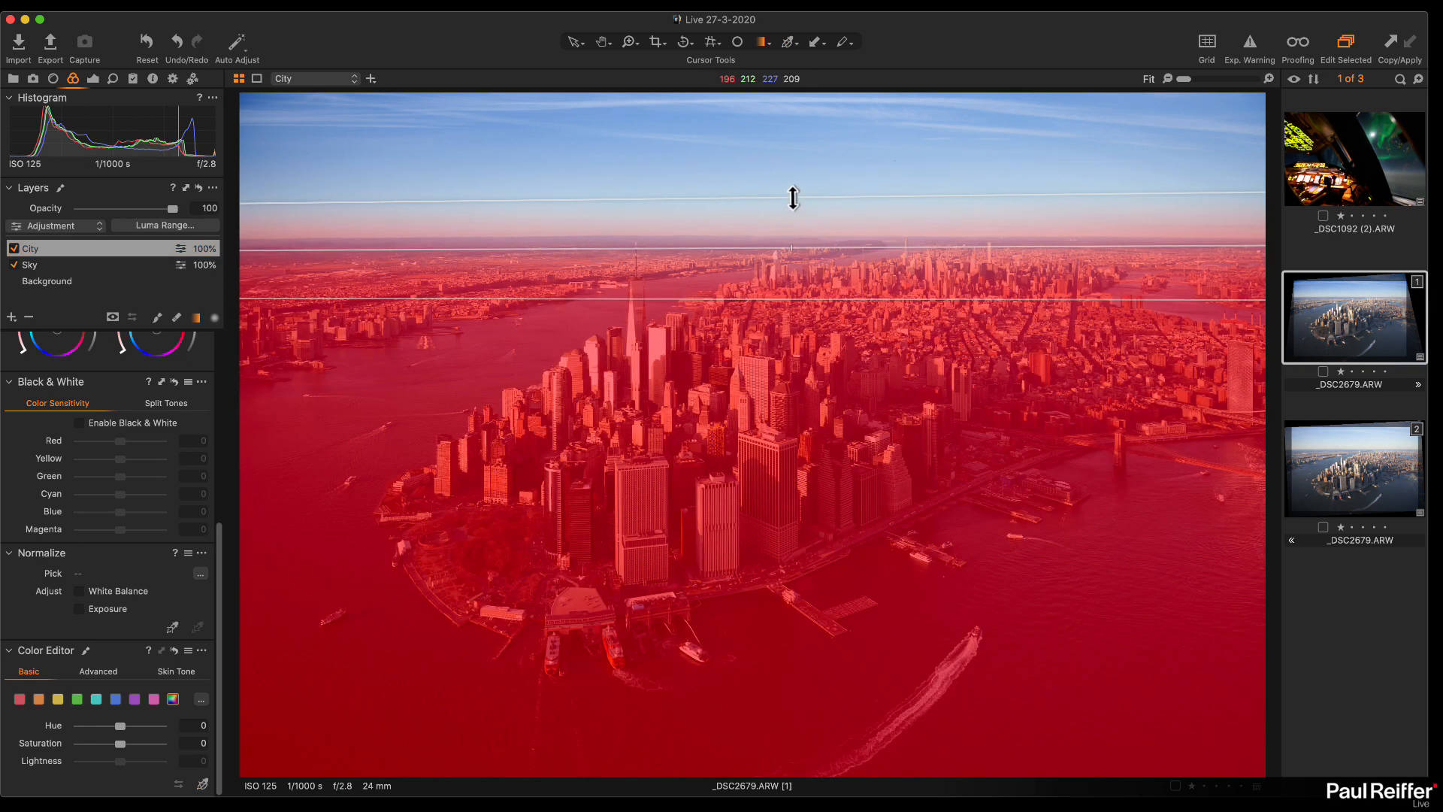
Step: Rotate and move the City gradient so its centre line follows the horizon, and widen its transition zone
mouse_move(792, 197)
left_mouse_down()
mouse_move(797, 225)
mouse_move(805, 196)
left_mouse_up()
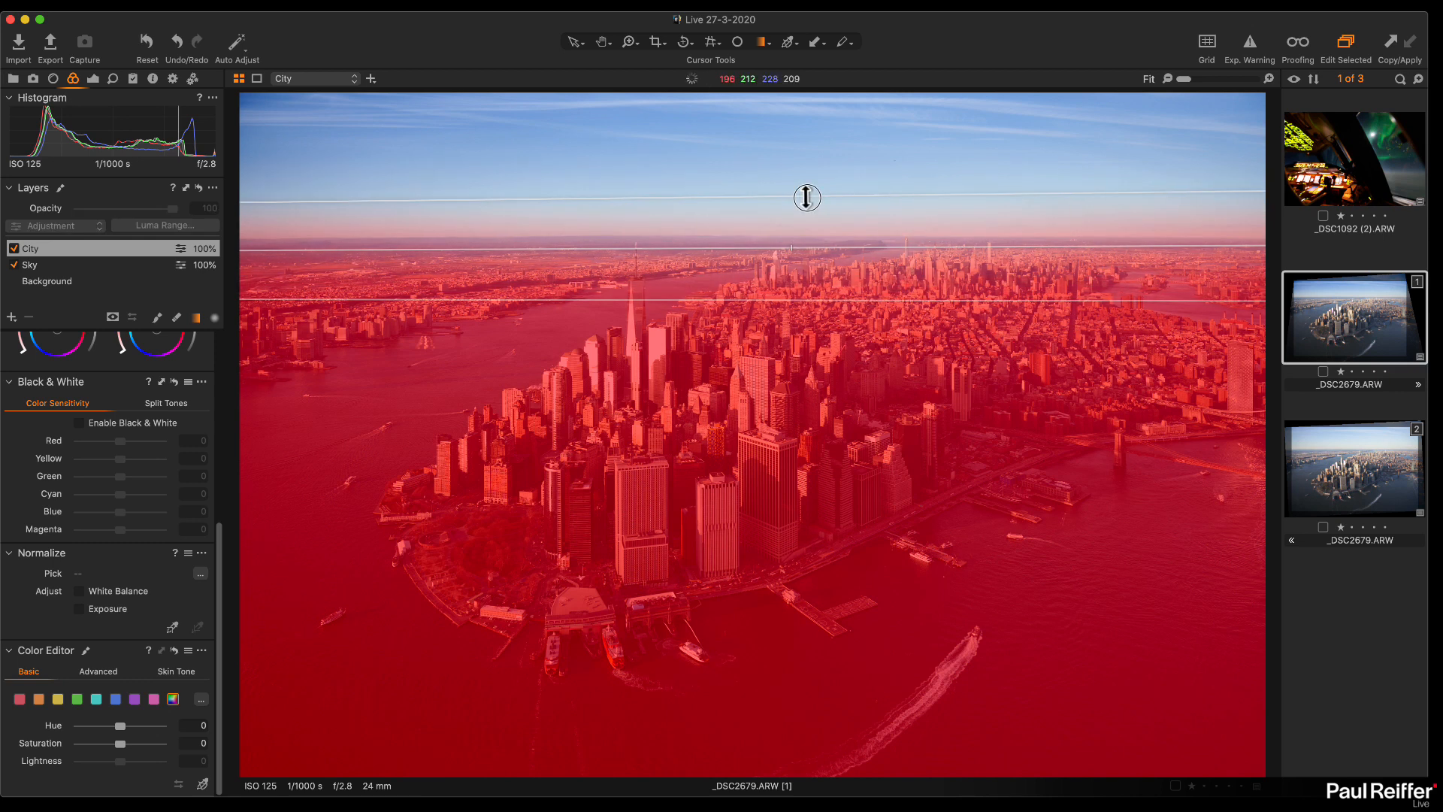
left_click_drag(864, 245, 873, 243)
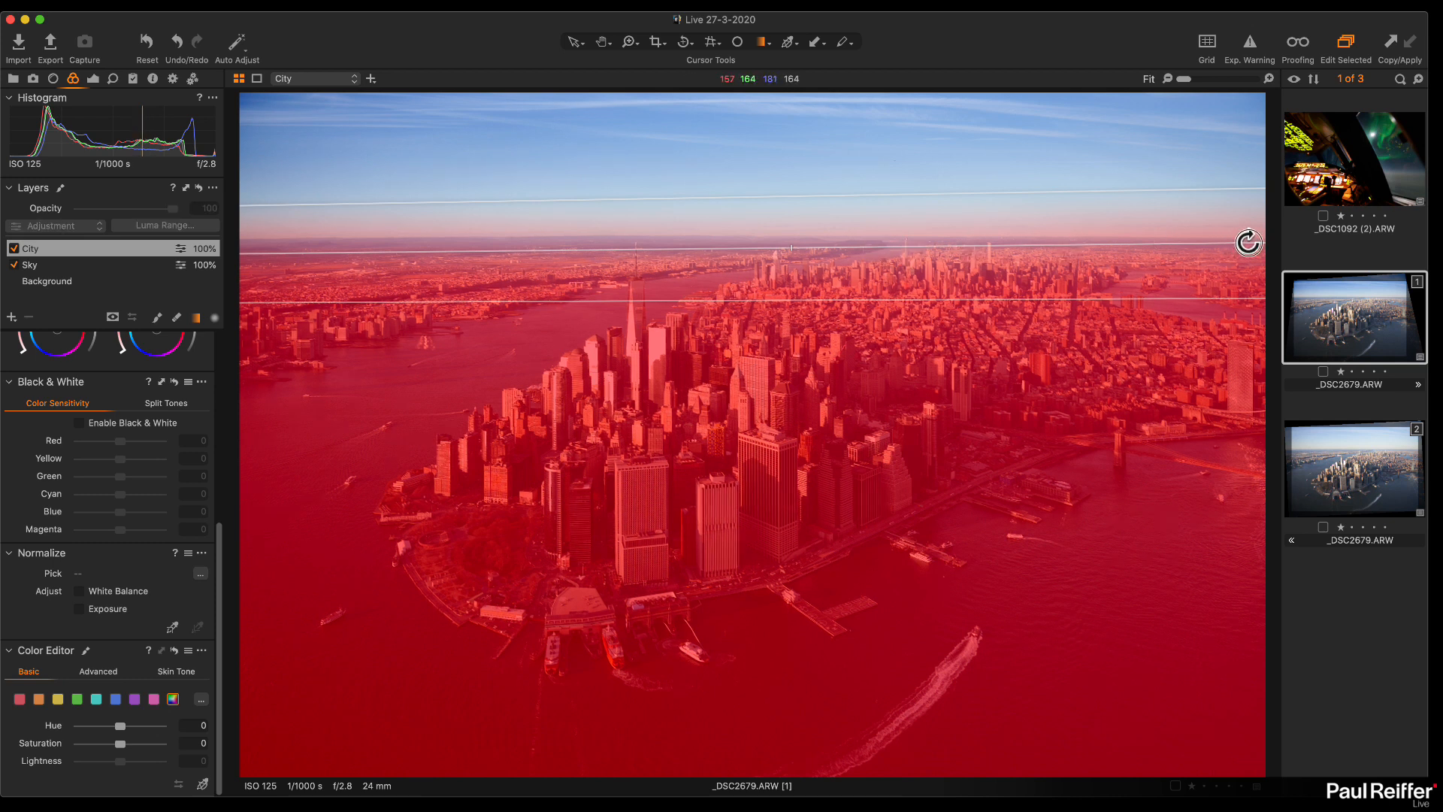
left_click_drag(1249, 242, 1201, 239)
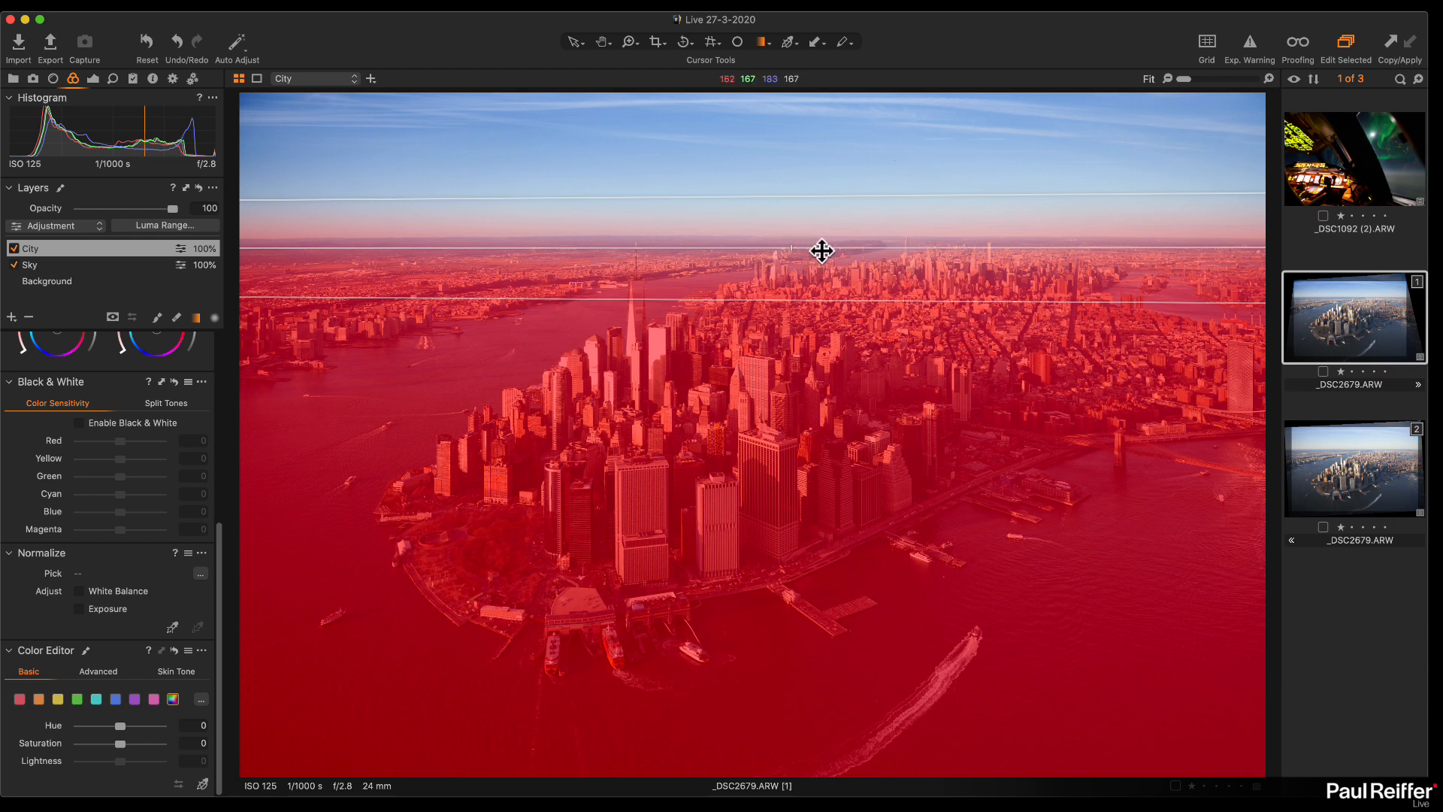
left_click_drag(766, 266, 770, 260)
mouse_move(797, 188)
left_mouse_down()
mouse_move(797, 219)
mouse_move(801, 177)
left_mouse_up()
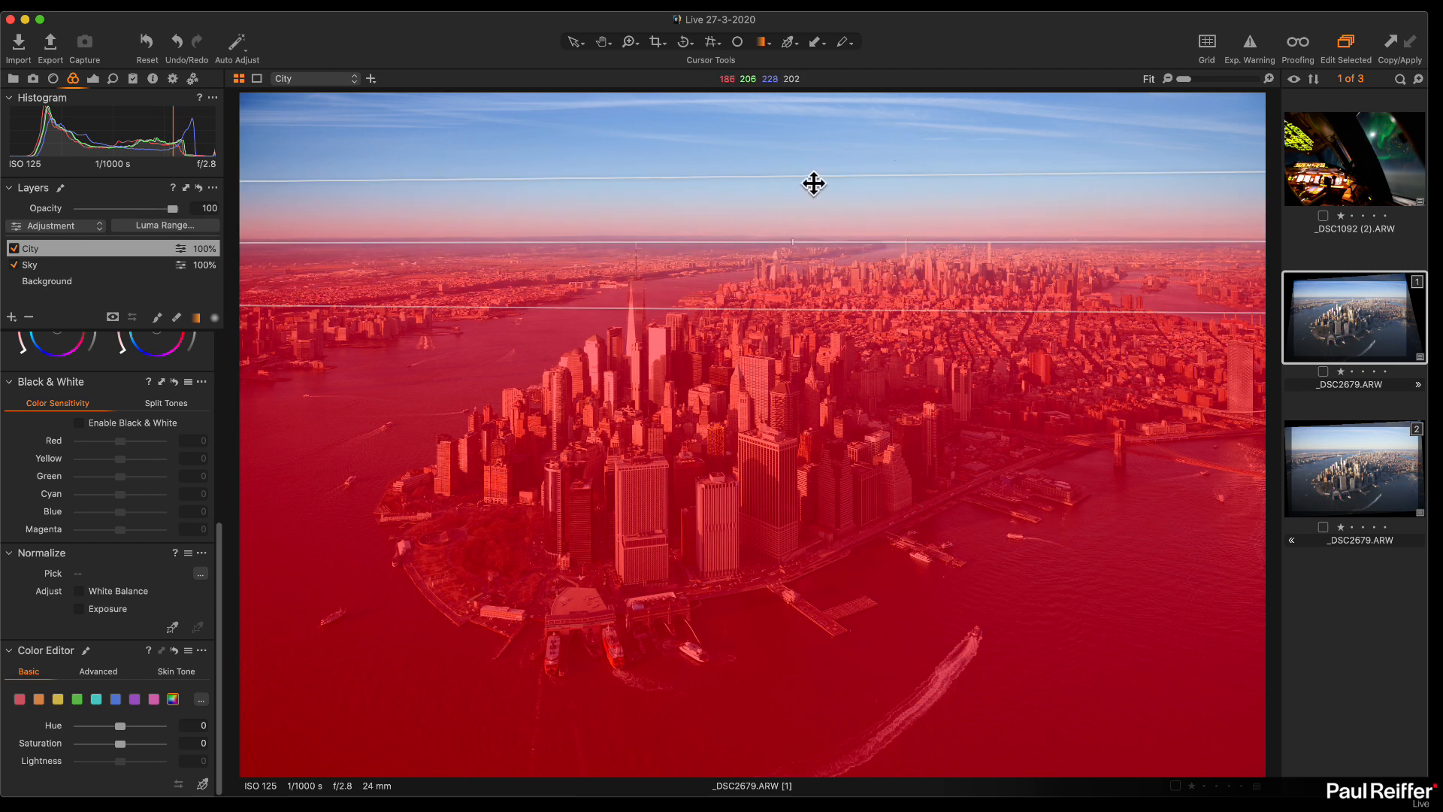
Step: Tighten the City gradient by lowering its upper edge to the horizon and raising its lower edge, and hide the mask overlay
left_click_drag(811, 171, 834, 228)
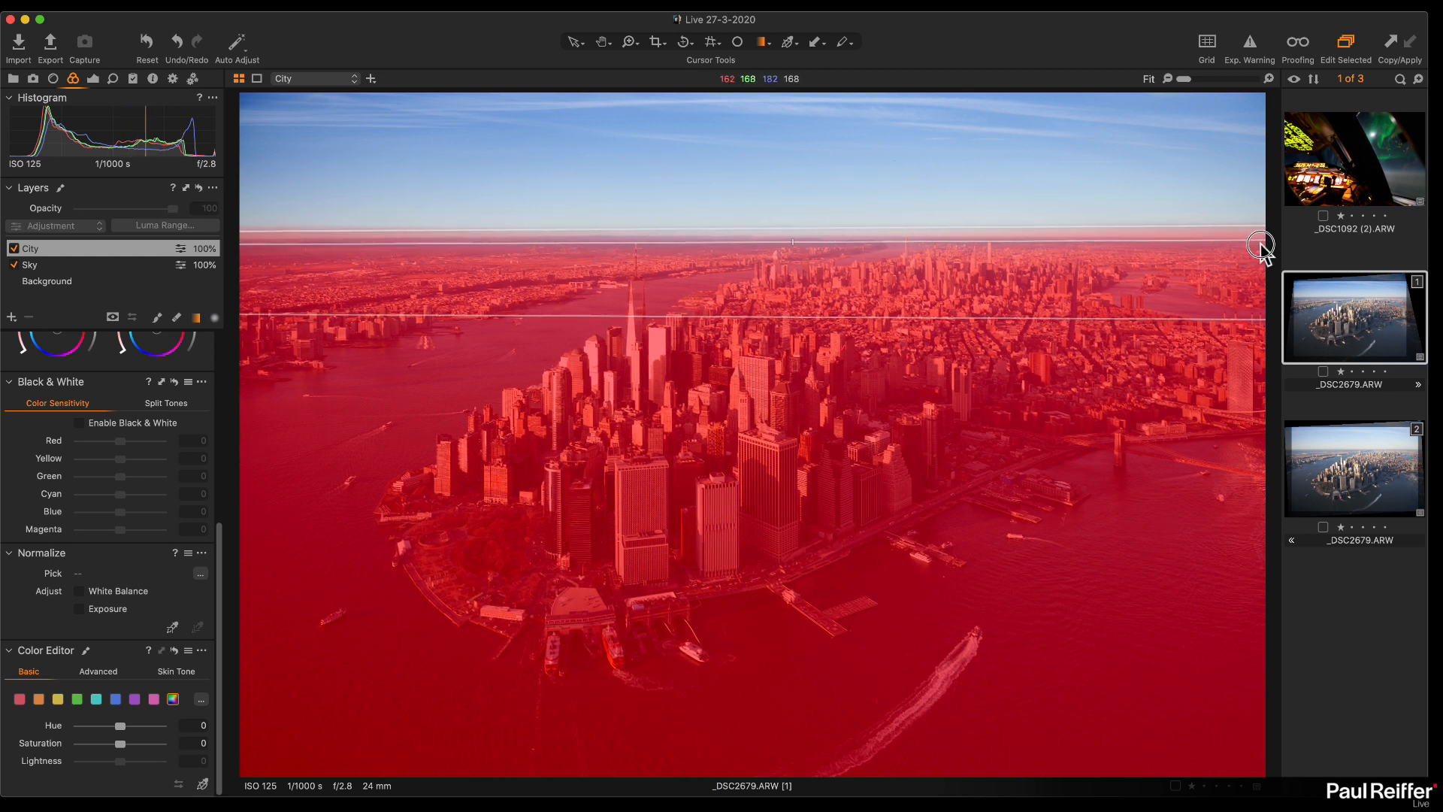
left_click_drag(827, 248, 829, 252)
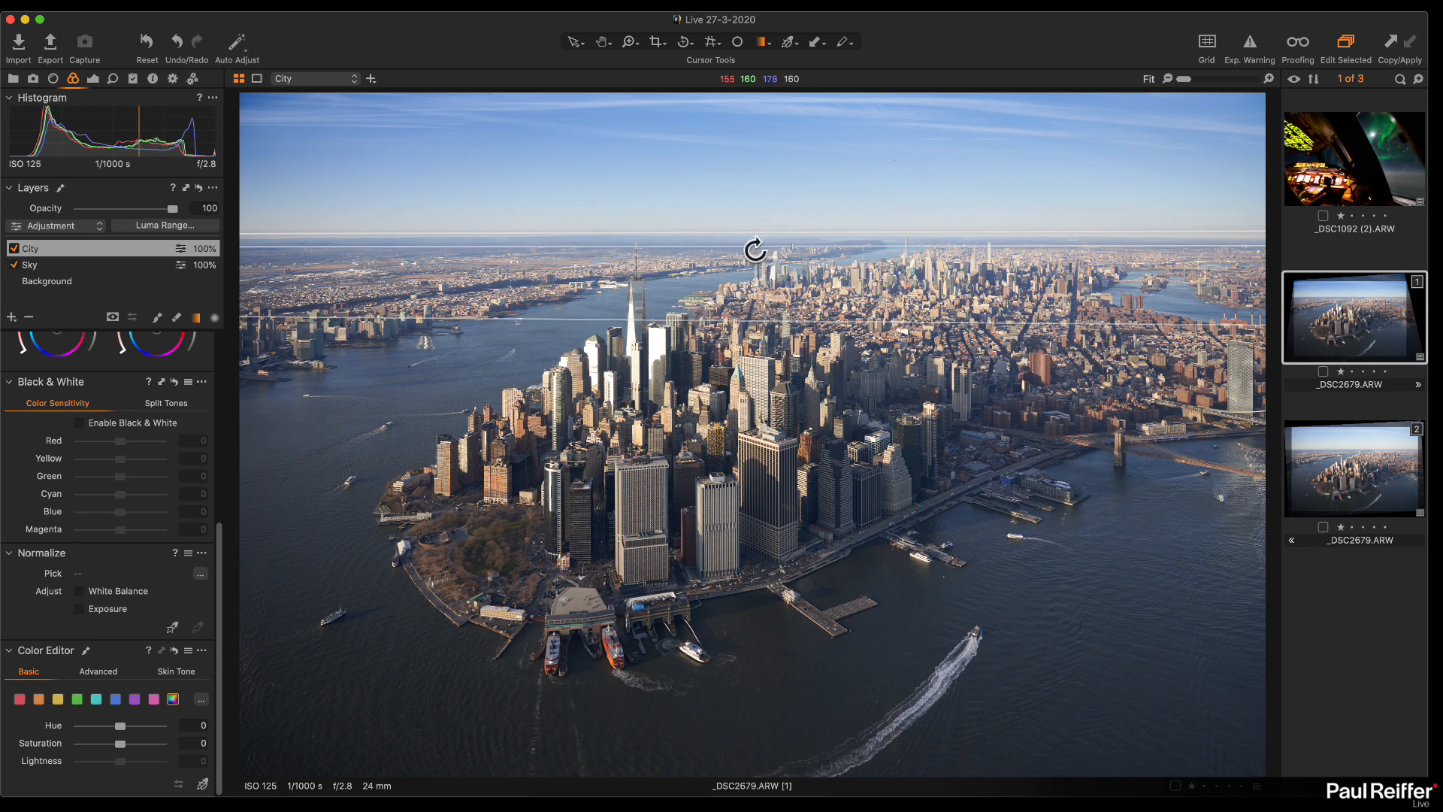
left_click_drag(778, 318, 782, 282)
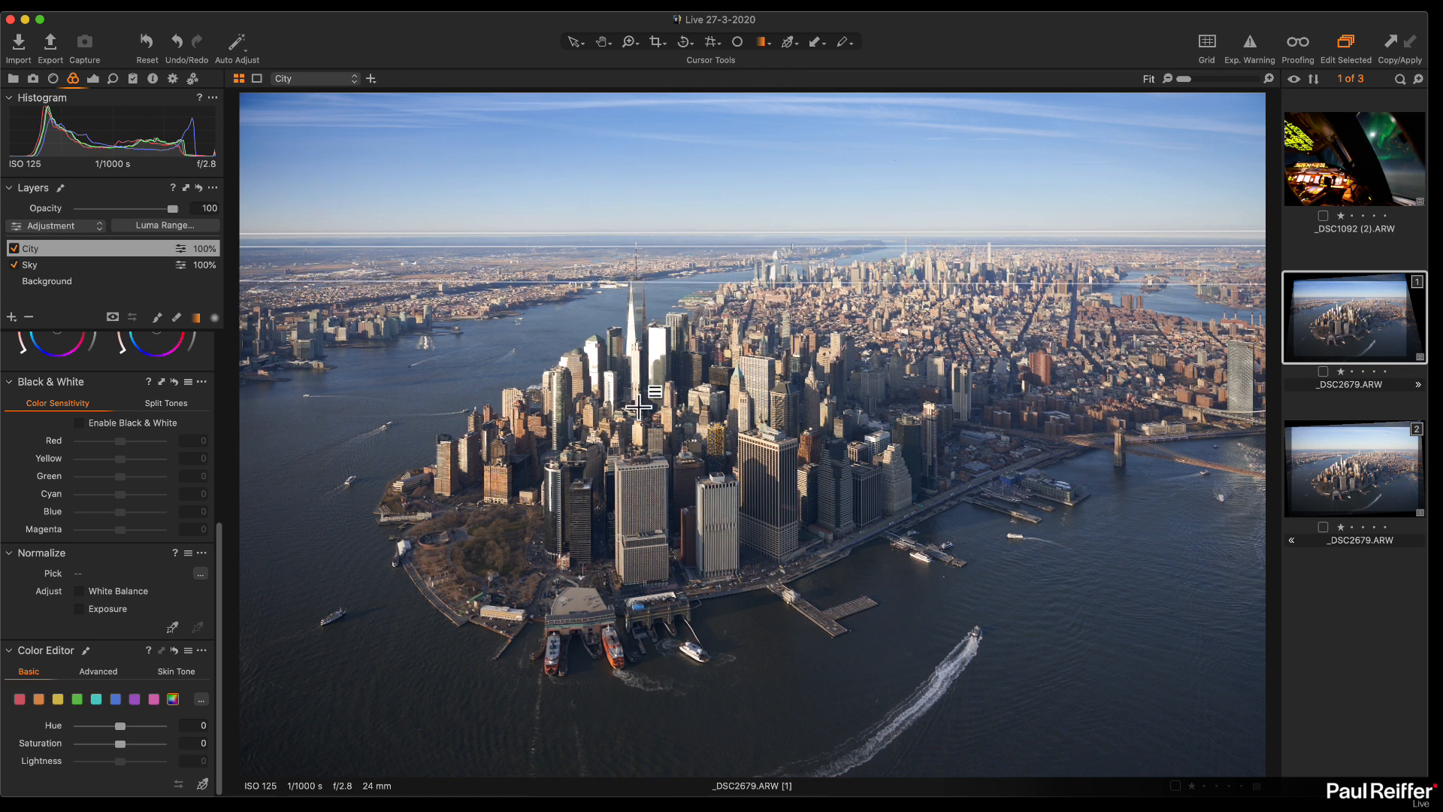
Step: Warm the City layer's white balance to Kelvin 6294 and Tint 4.9
scroll(83, 521, "up", 8)
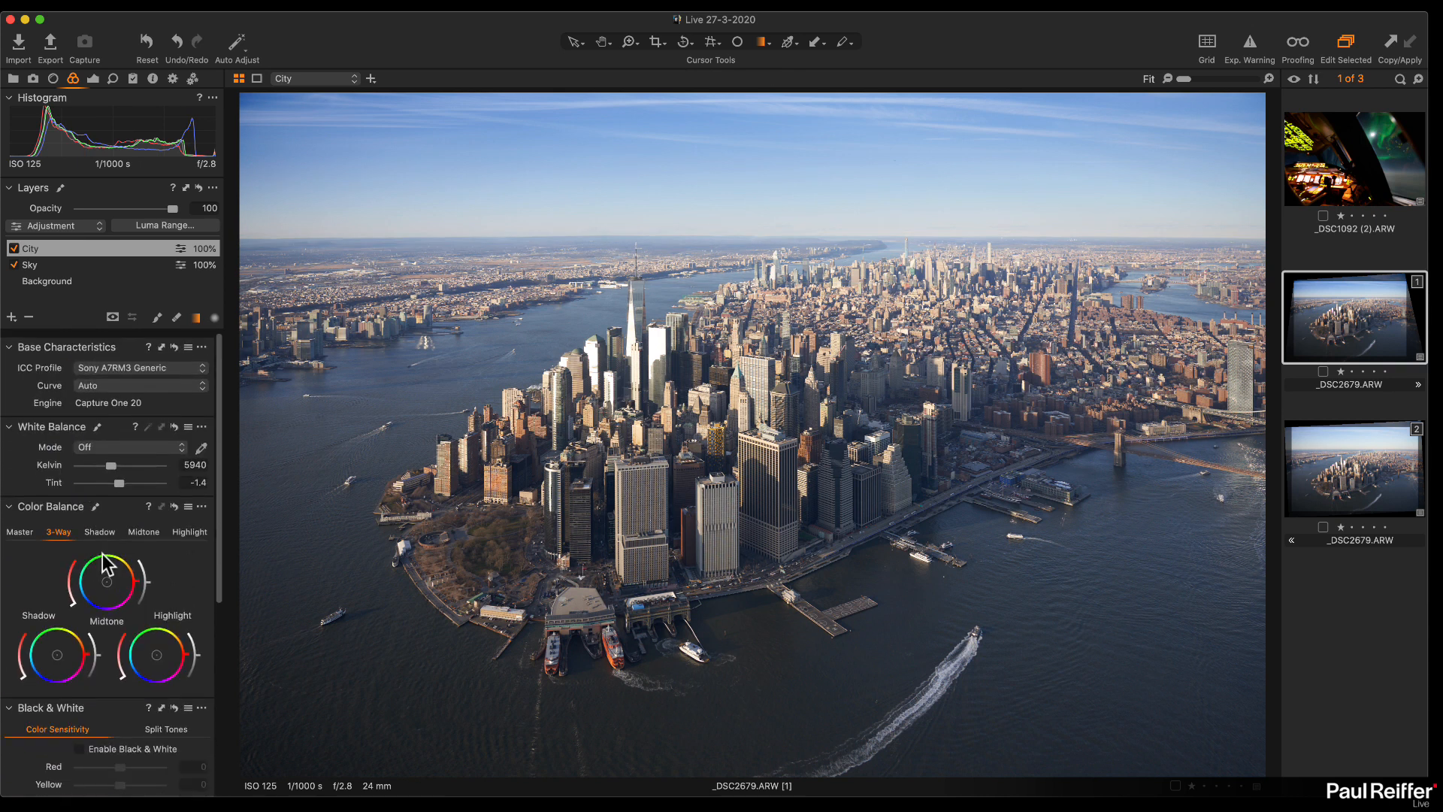
left_click_drag(111, 466, 124, 478)
scroll(143, 523, "down", 3)
scroll(145, 526, "up", 3)
Step: Set the City layer's Clarity to 25 and Structure to 12, and compare the building detail at 200% with the layer off
left_click(92, 84)
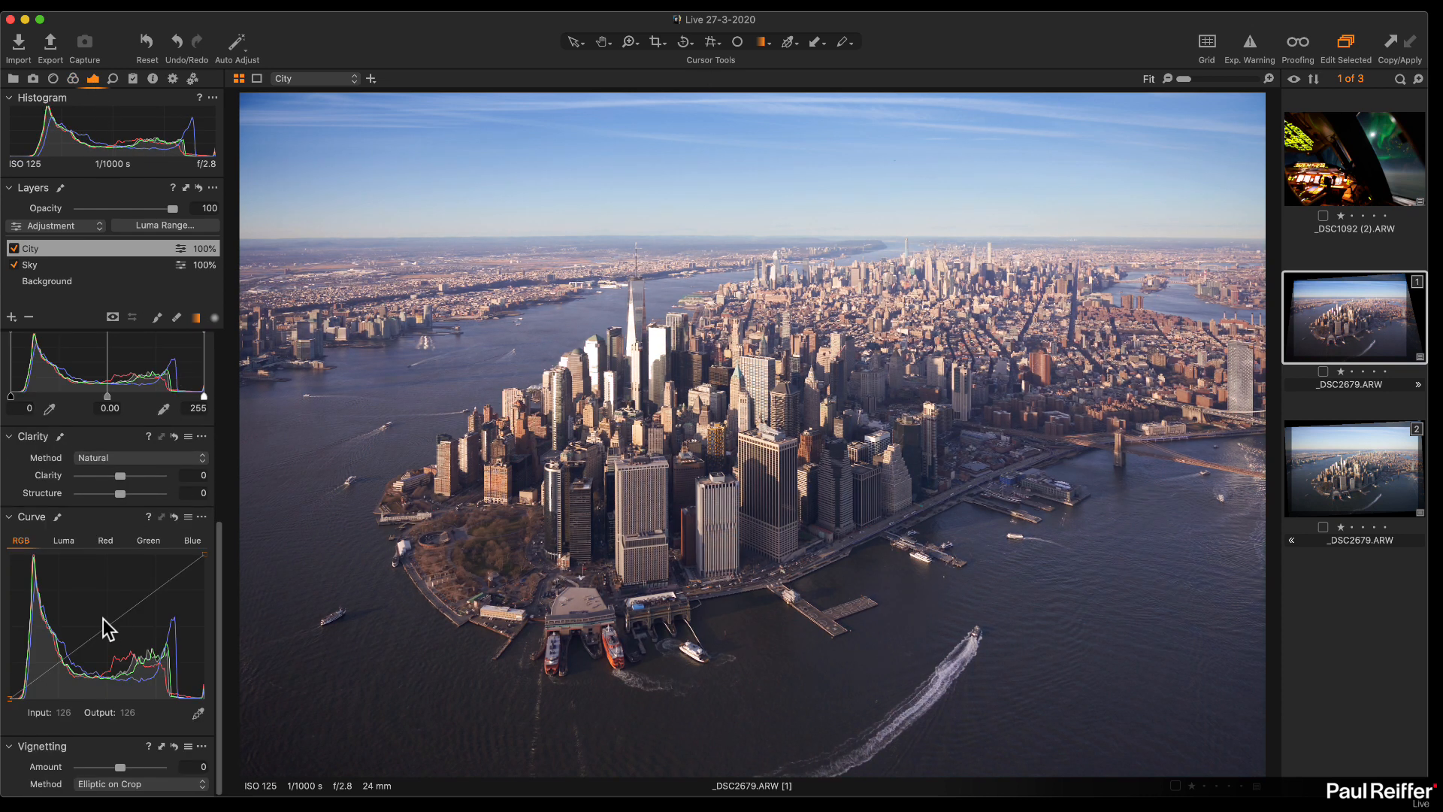
left_click(120, 475)
left_click_drag(120, 475, 127, 494)
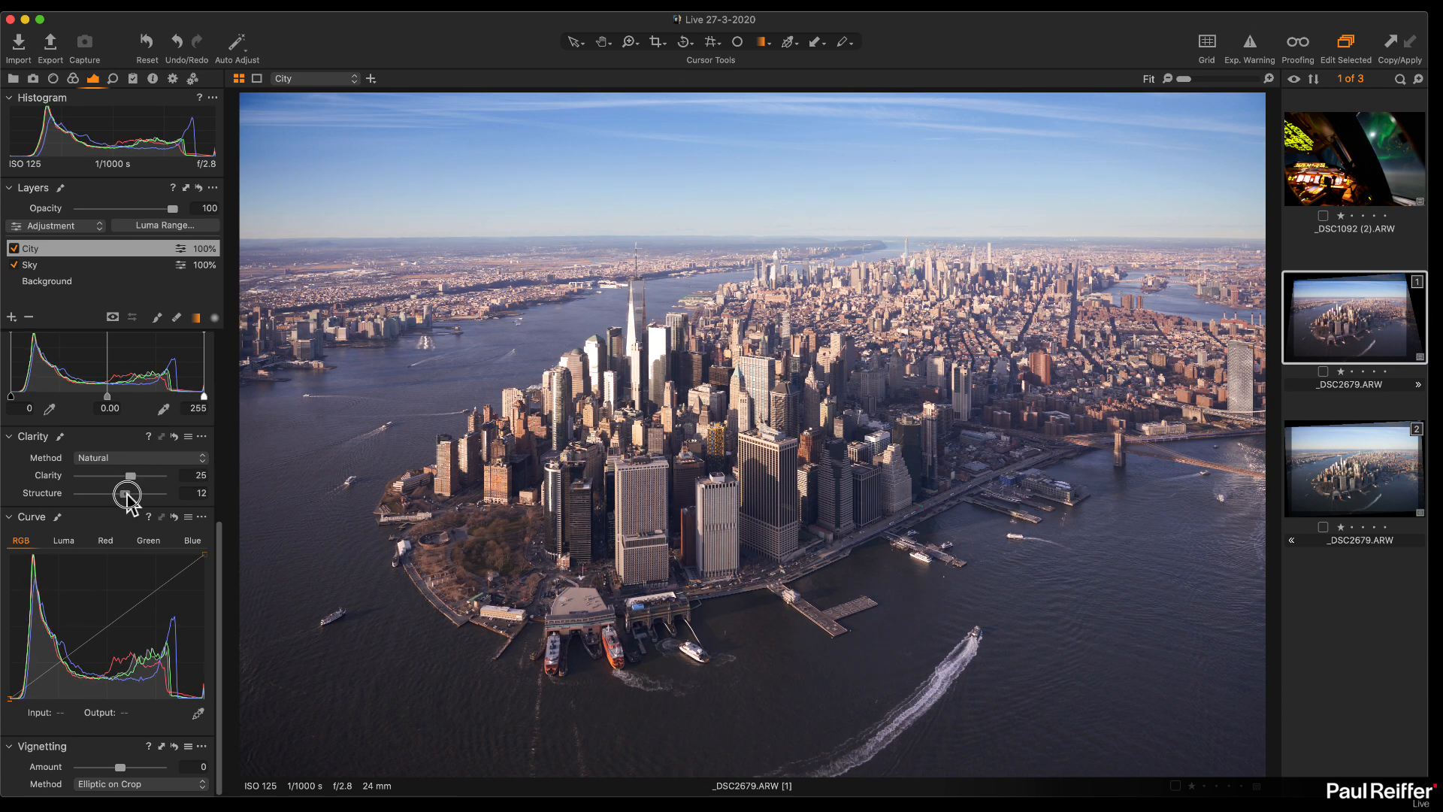
key("z")
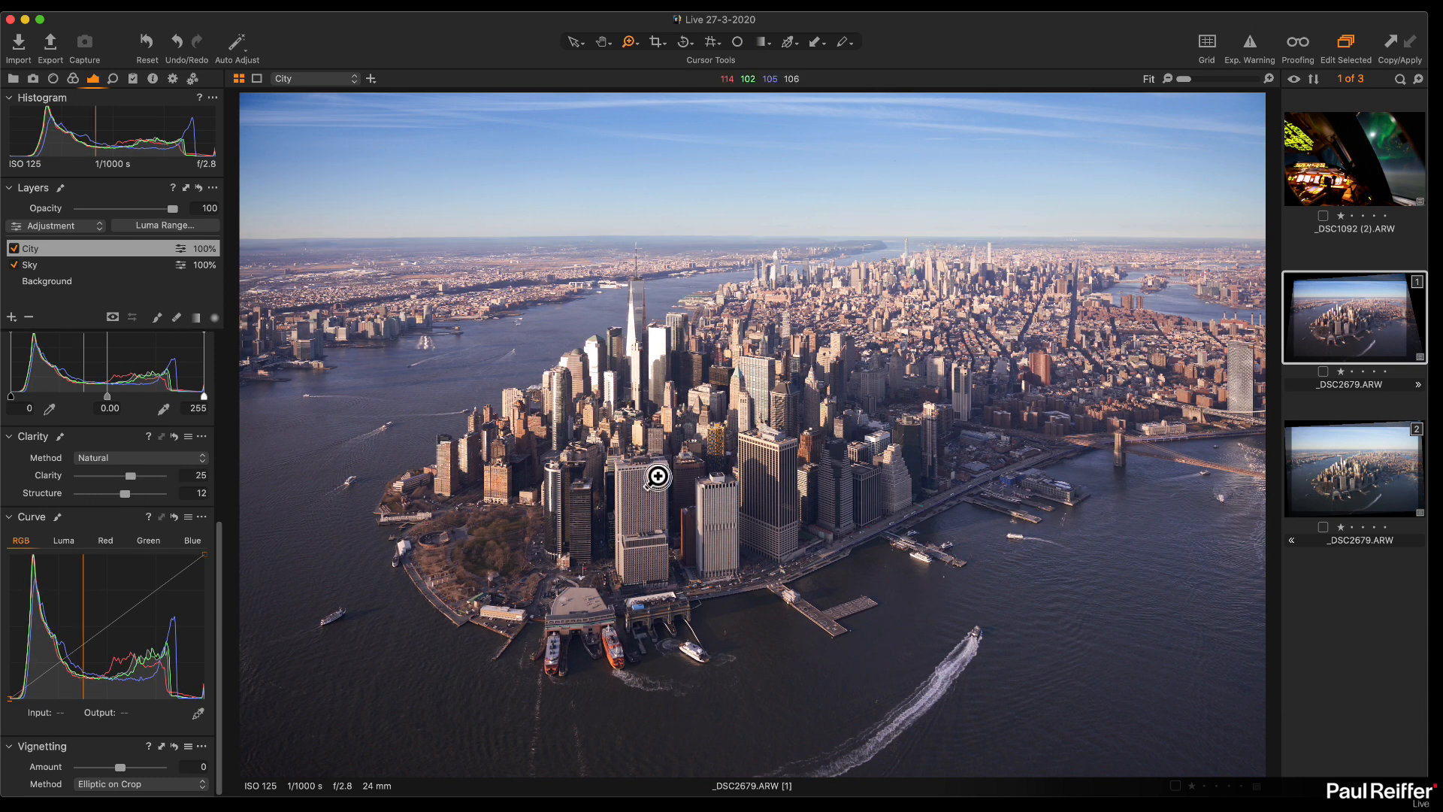
left_click(653, 473)
left_click(876, 381)
left_click(871, 363)
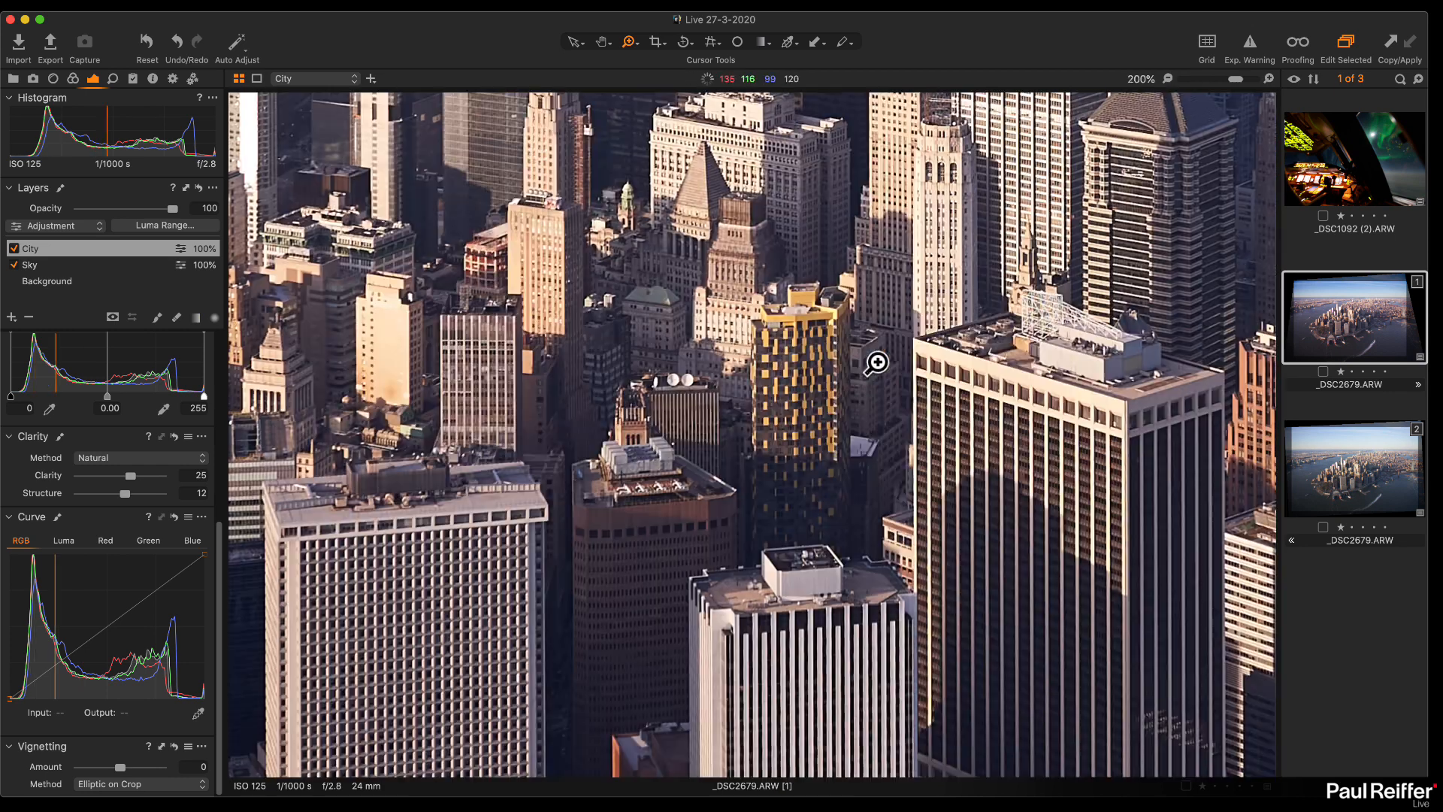
left_click(14, 248)
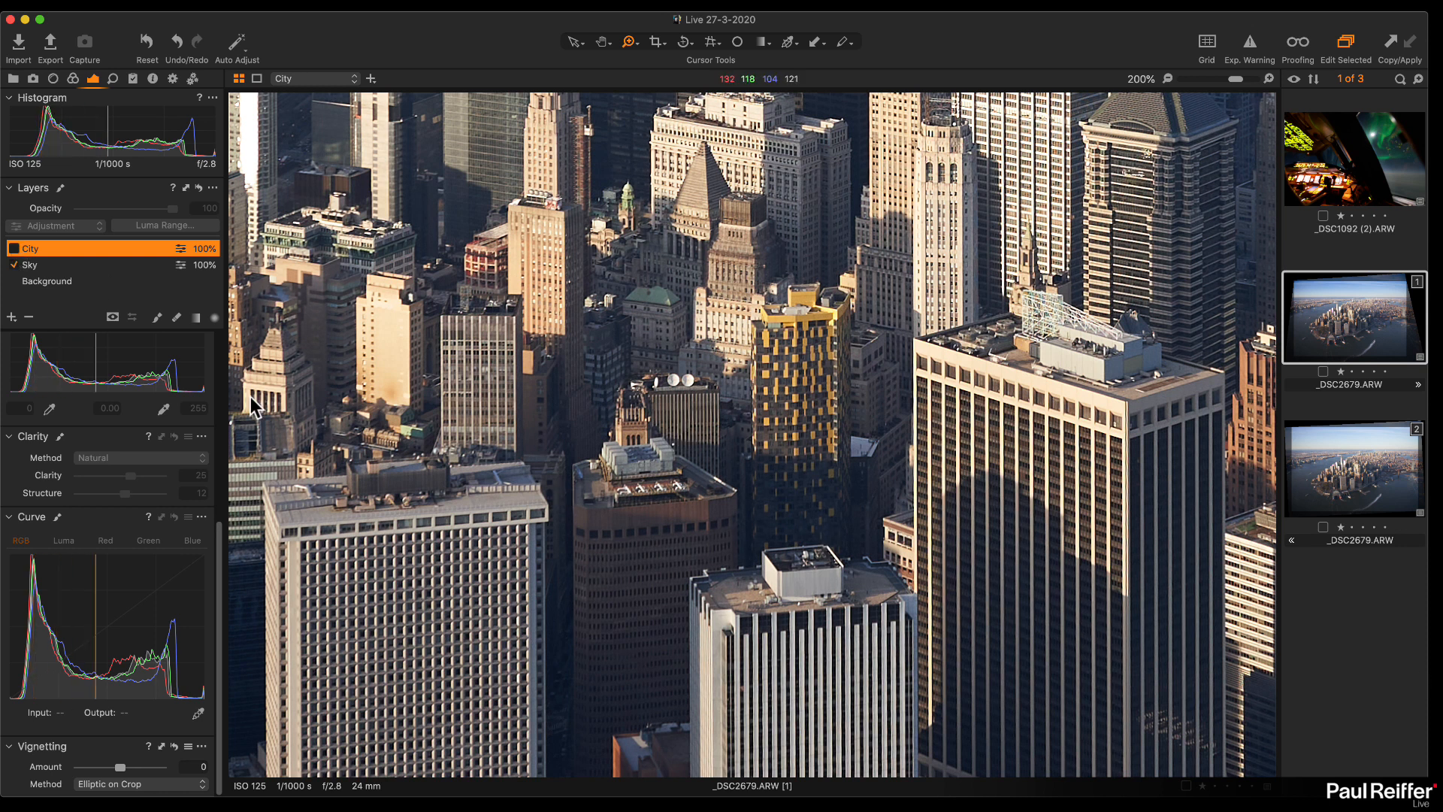
left_click(13, 249)
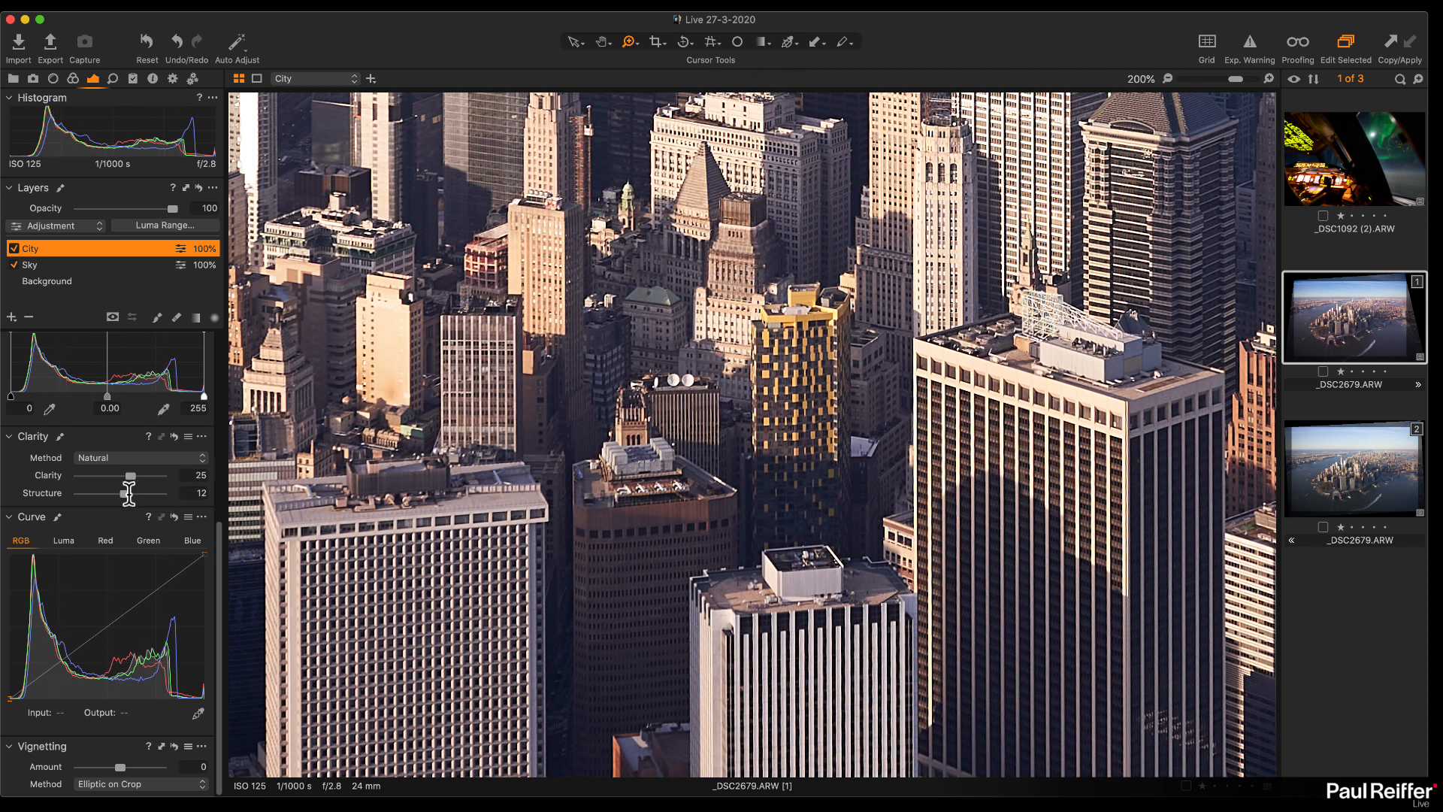
Step: Fine-tune the City layer's white balance to Kelvin 6346 and Tint 4.7
scroll(161, 484, "up", 10)
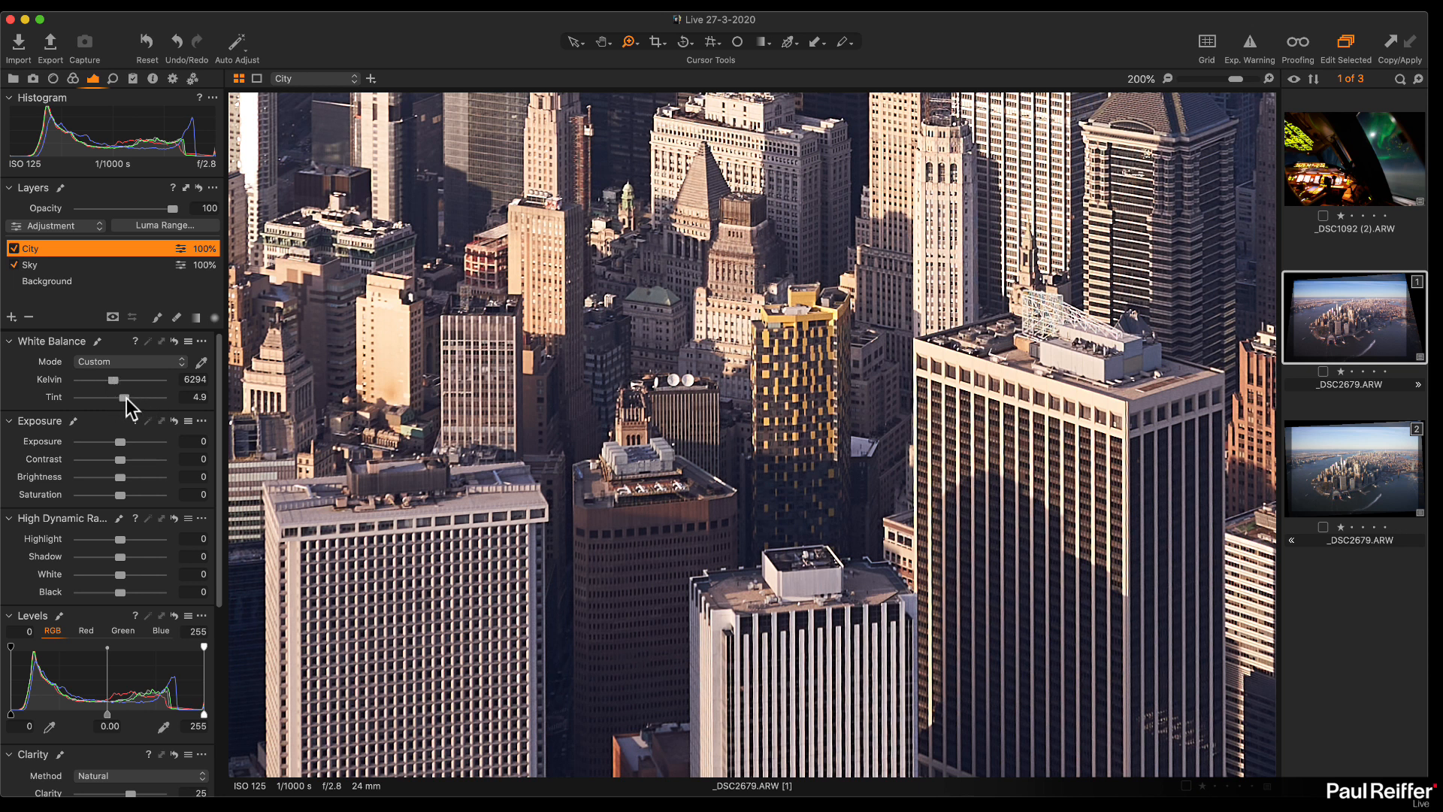
mouse_move(125, 398)
left_mouse_down()
mouse_move(81, 390)
mouse_move(182, 400)
mouse_move(125, 410)
left_mouse_up()
left_click(860, 434)
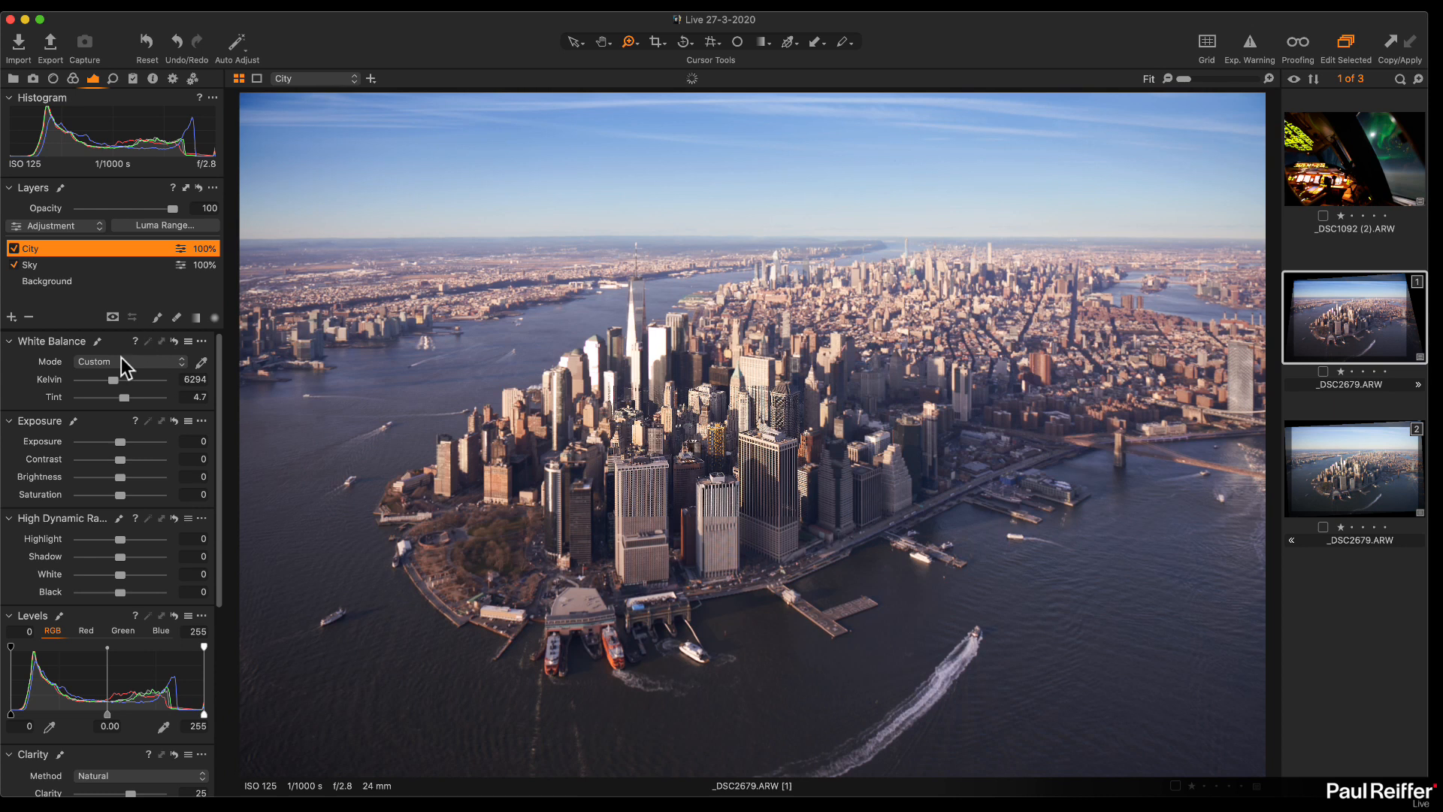
mouse_move(114, 379)
left_mouse_down()
mouse_move(138, 387)
mouse_move(97, 381)
mouse_move(117, 387)
left_mouse_up()
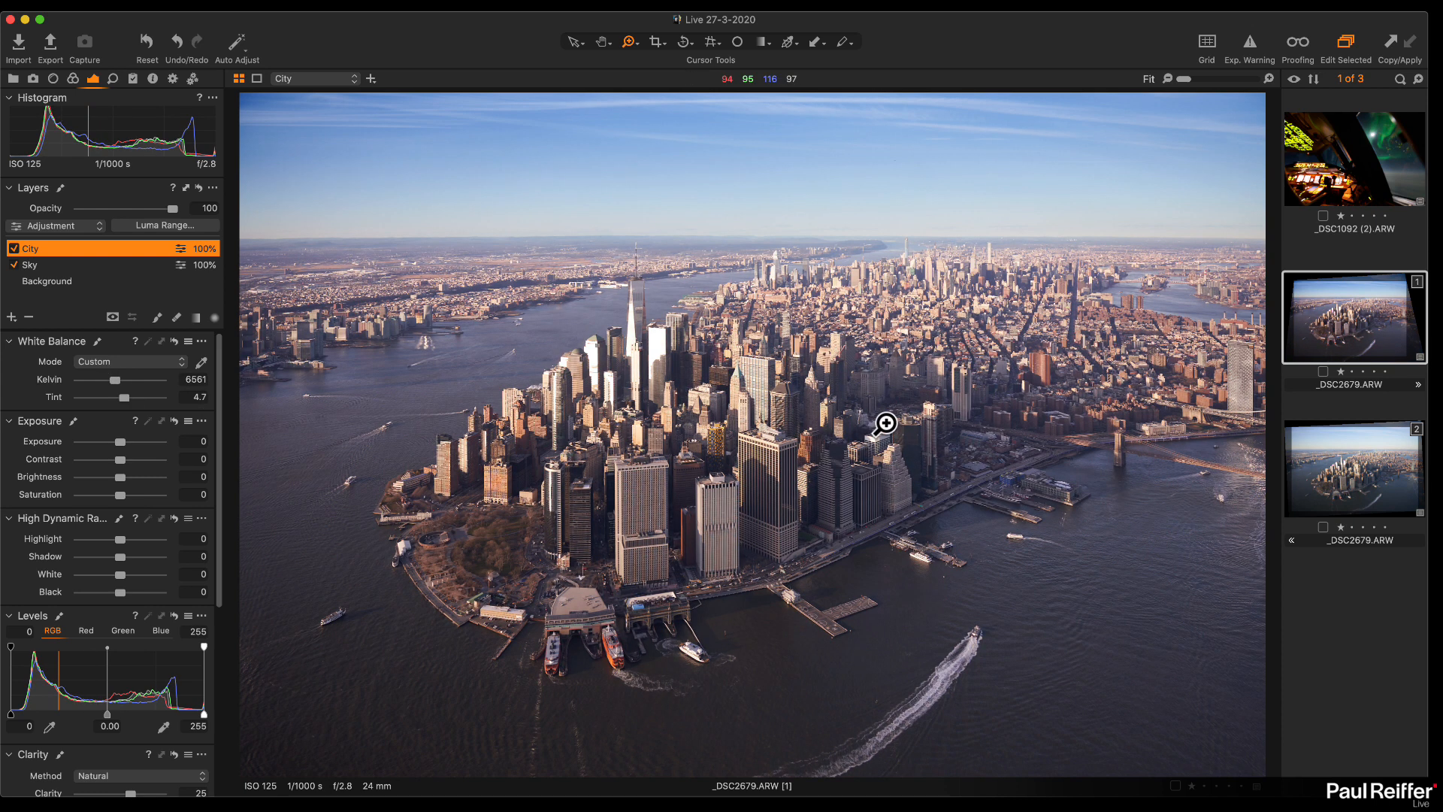
left_click(202, 362)
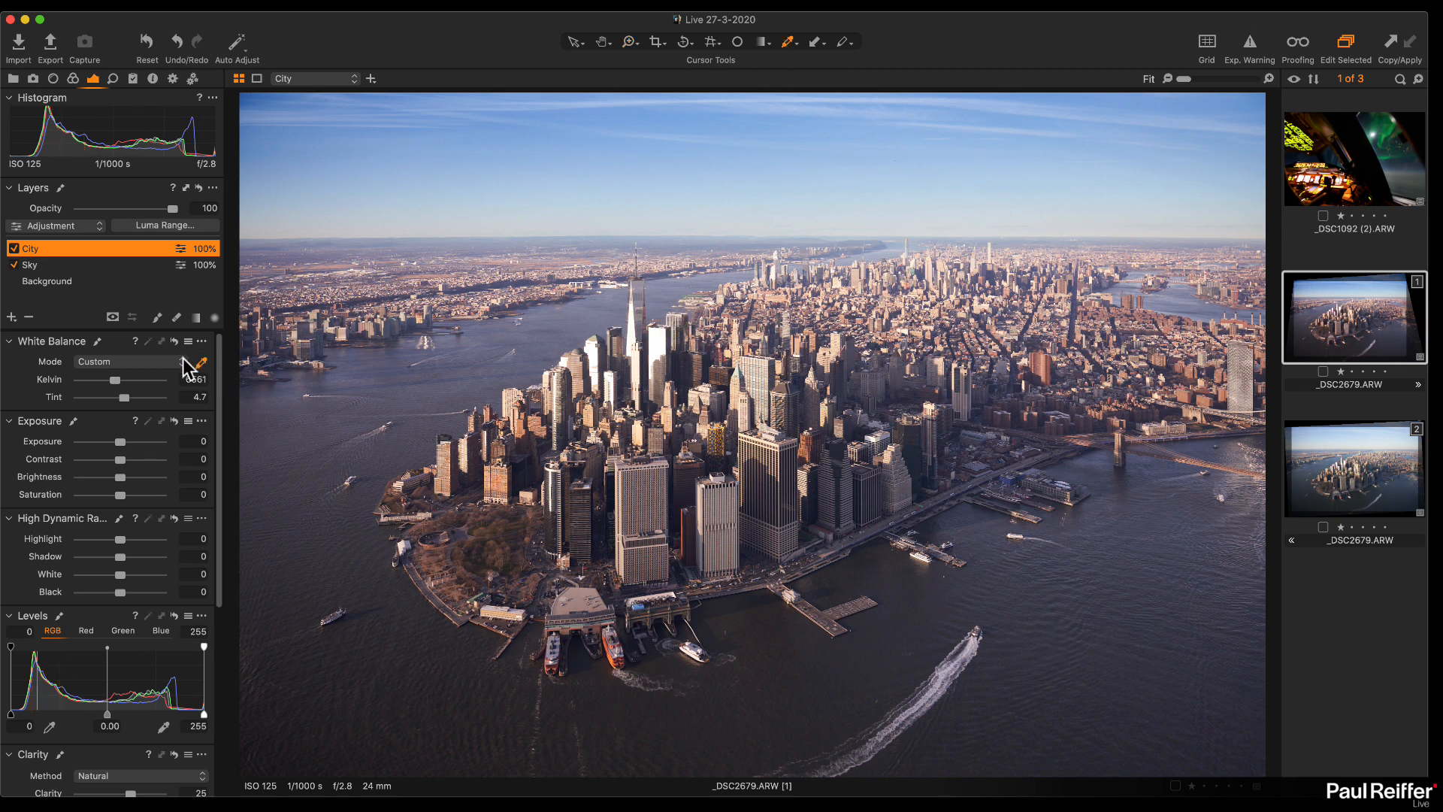
left_click_drag(115, 380, 113, 384)
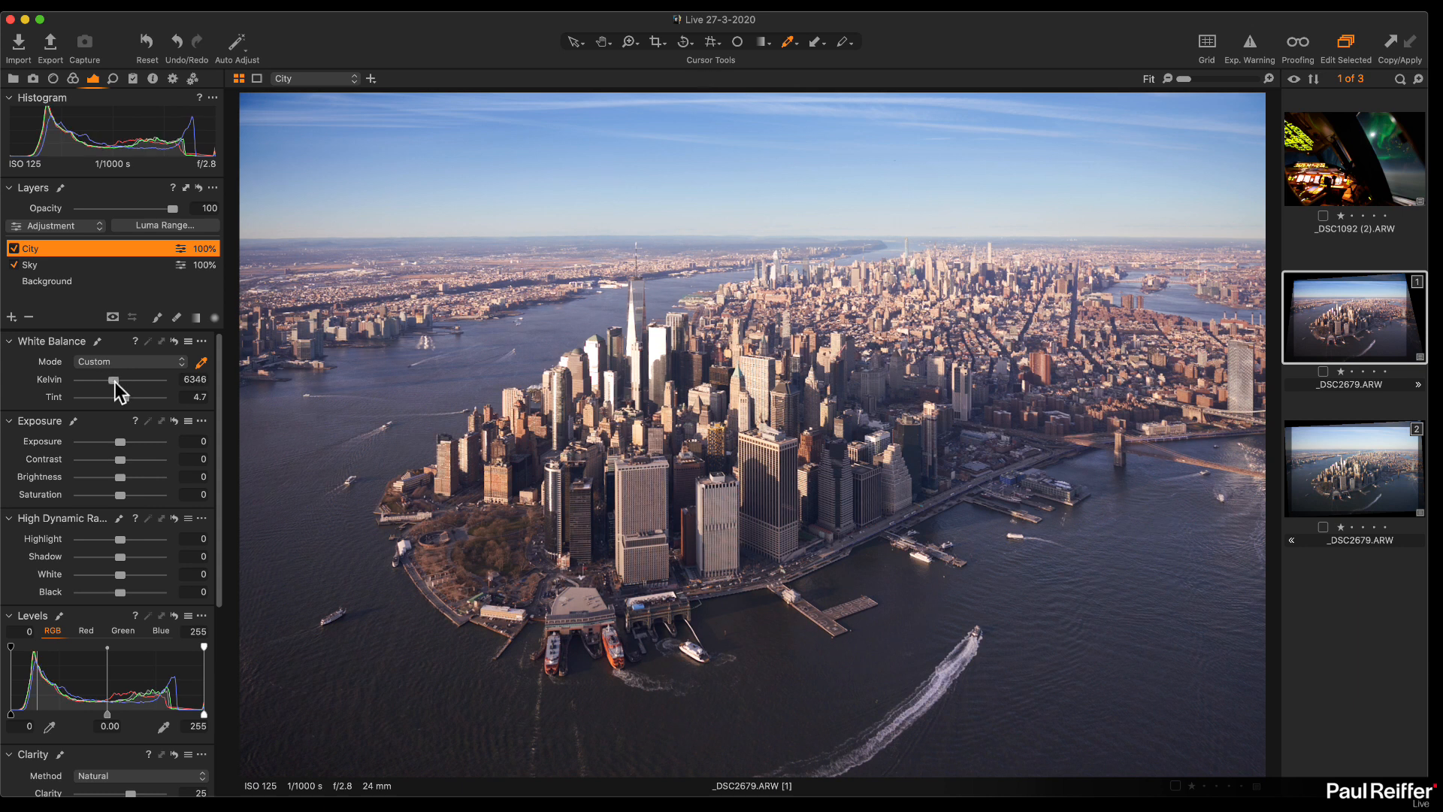
Step: Try White at -100 on the City layer to recover the bright building facades, and bring it back to 2
left_click(661, 331)
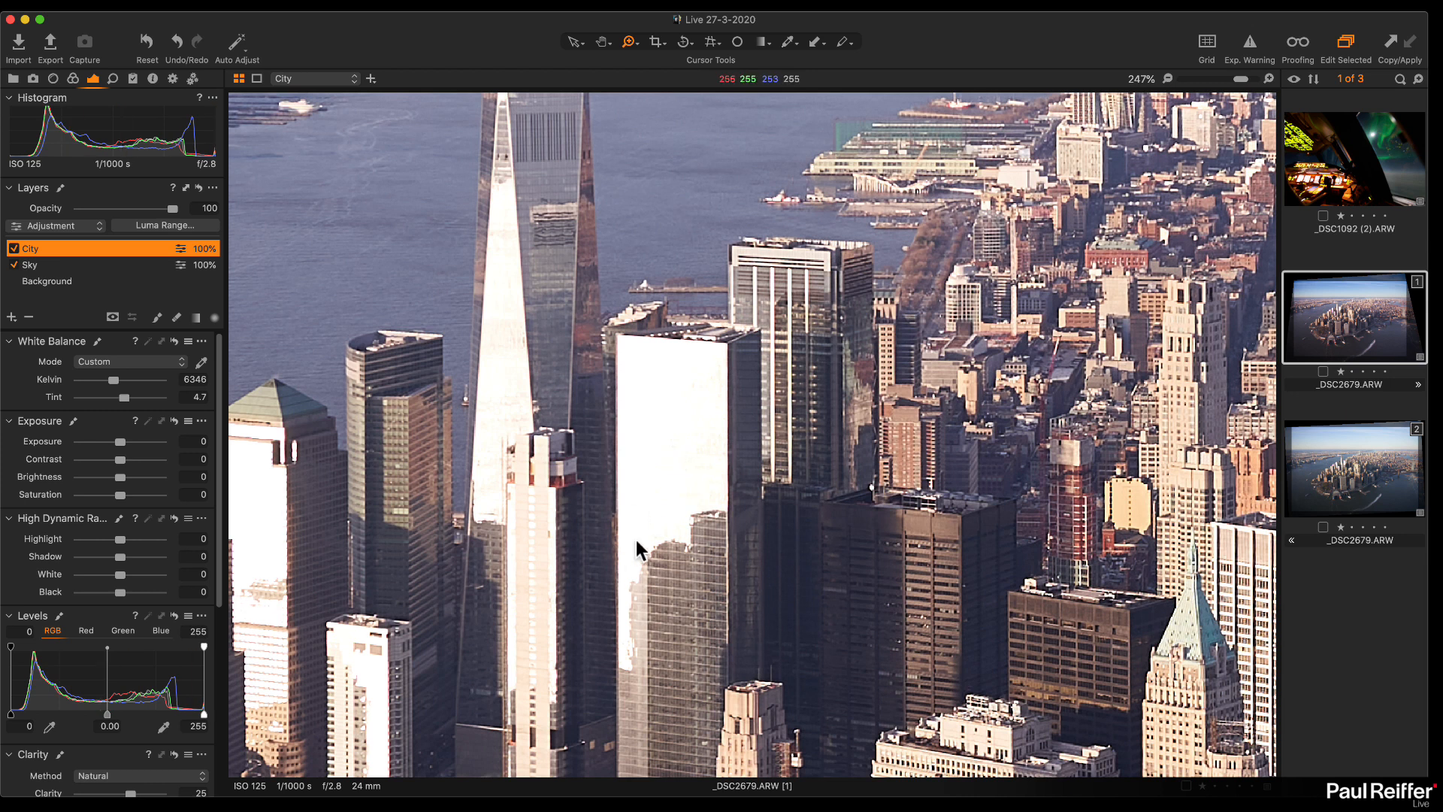
left_click_drag(637, 545, 855, 467)
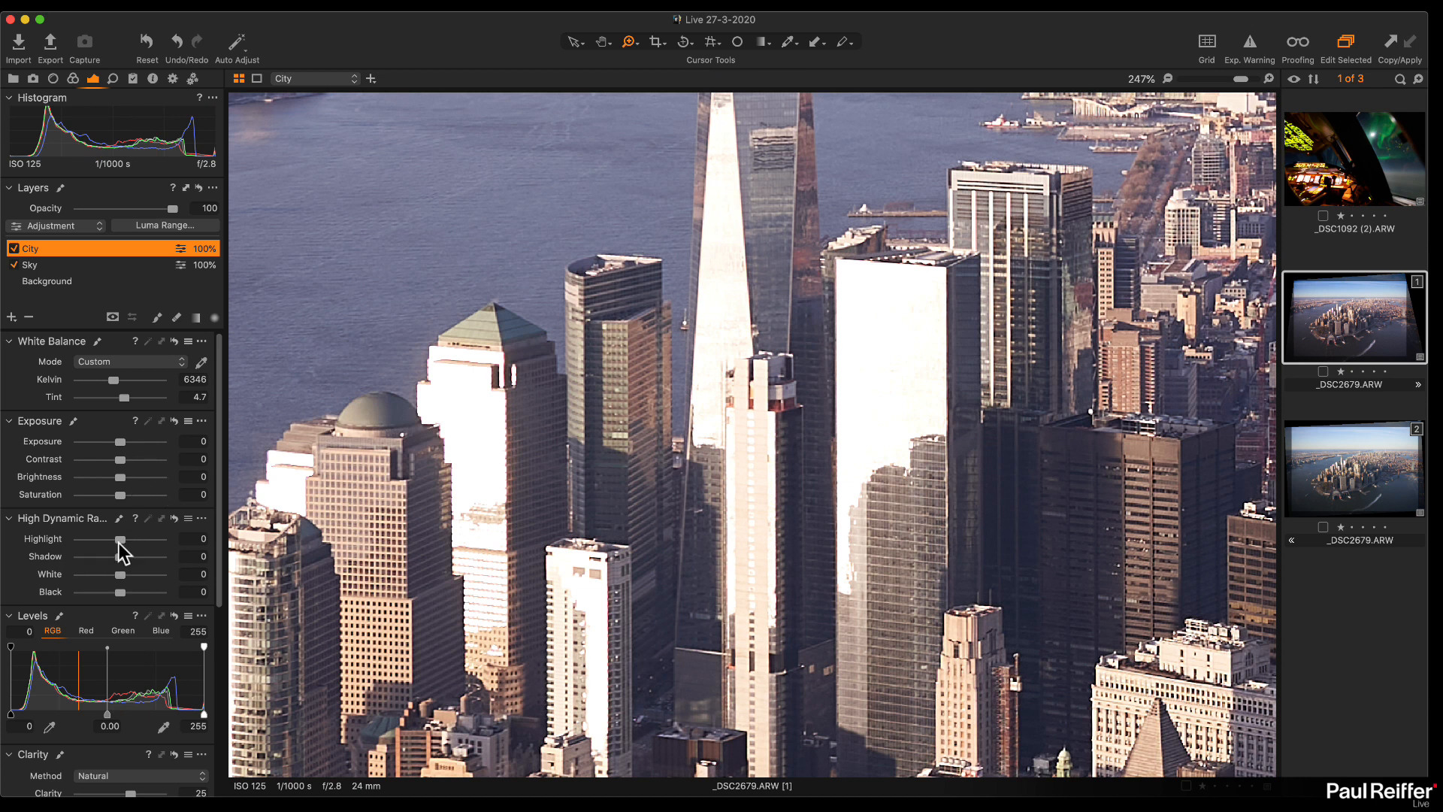
left_click_drag(118, 578, 13, 582)
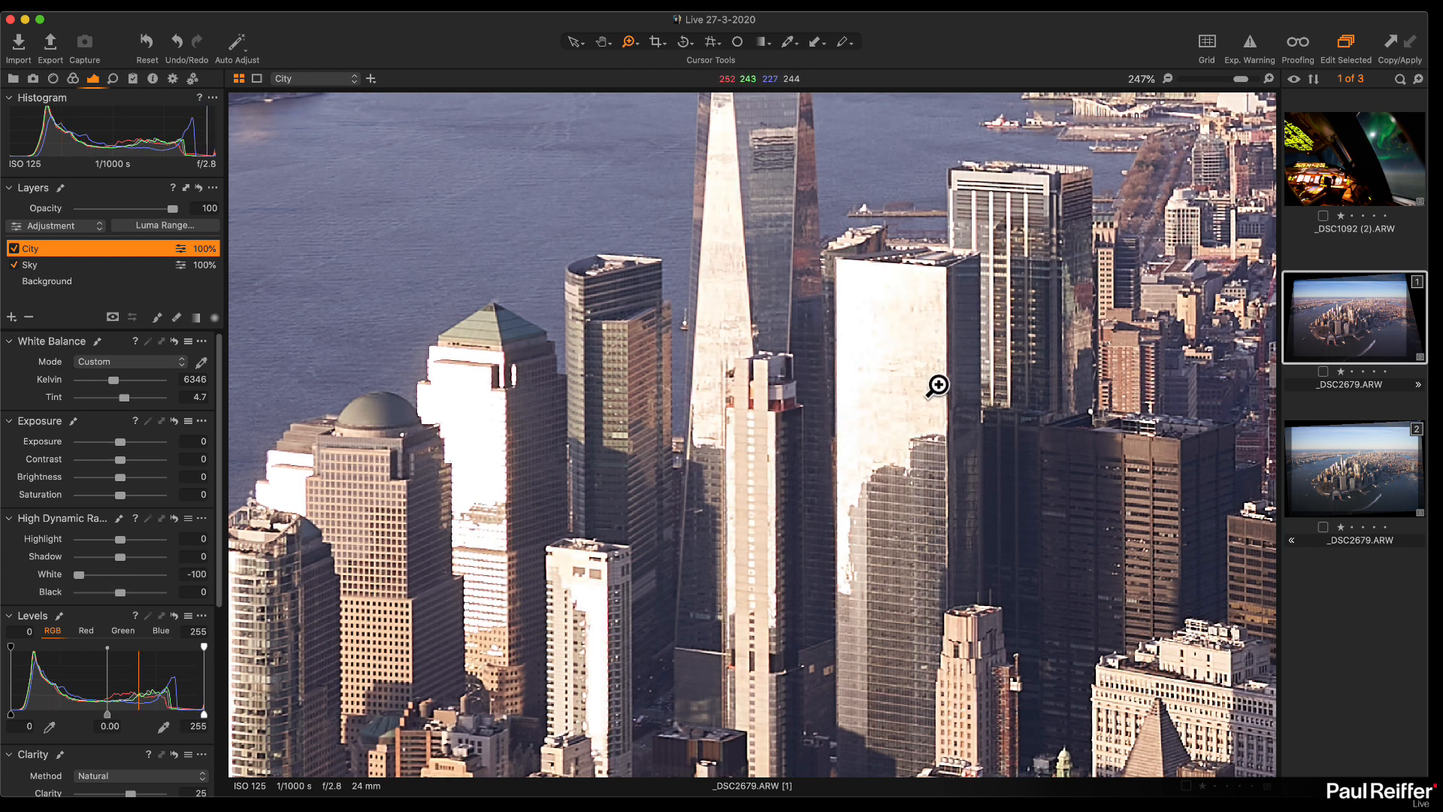
left_click_drag(79, 574, 124, 578)
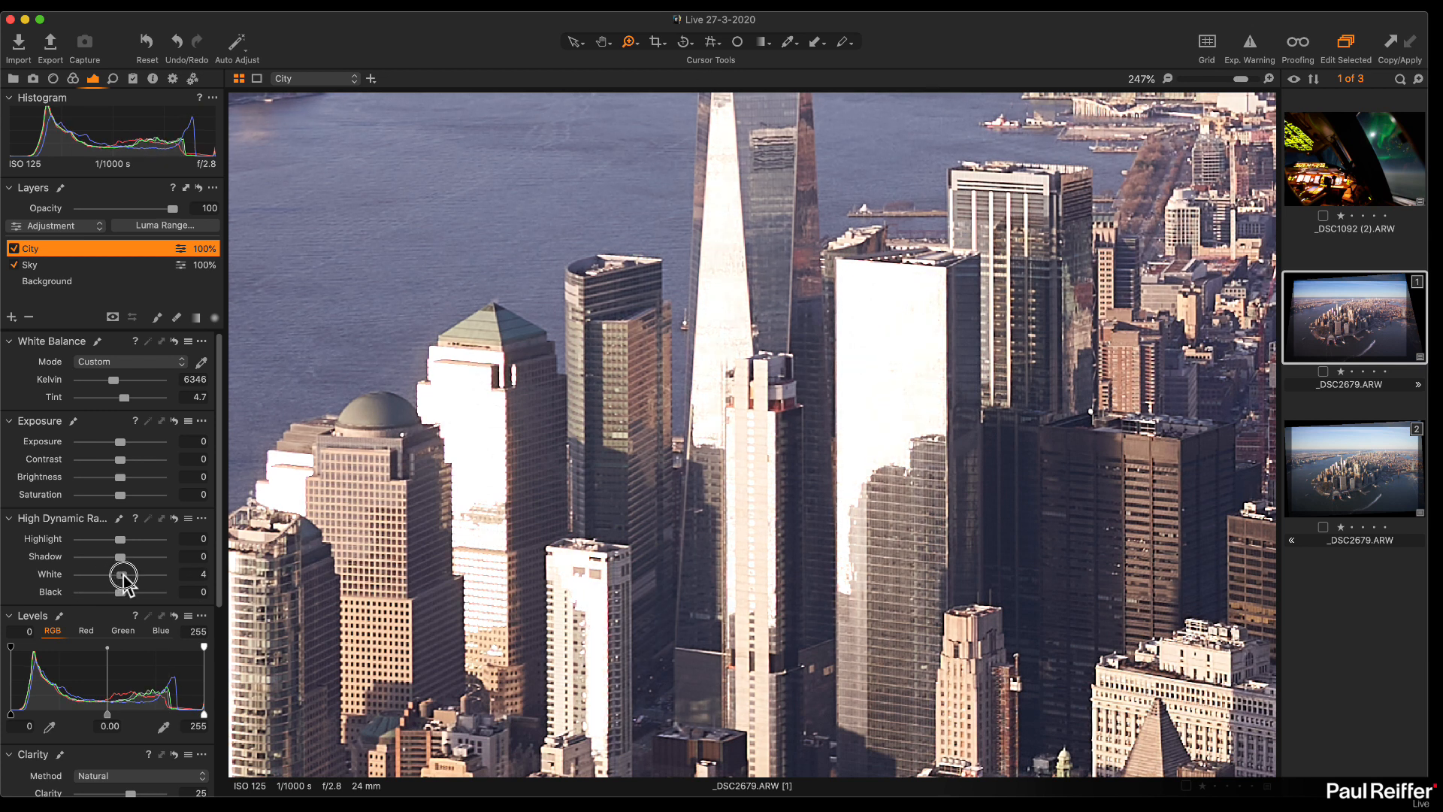
left_click_drag(123, 579, 121, 576)
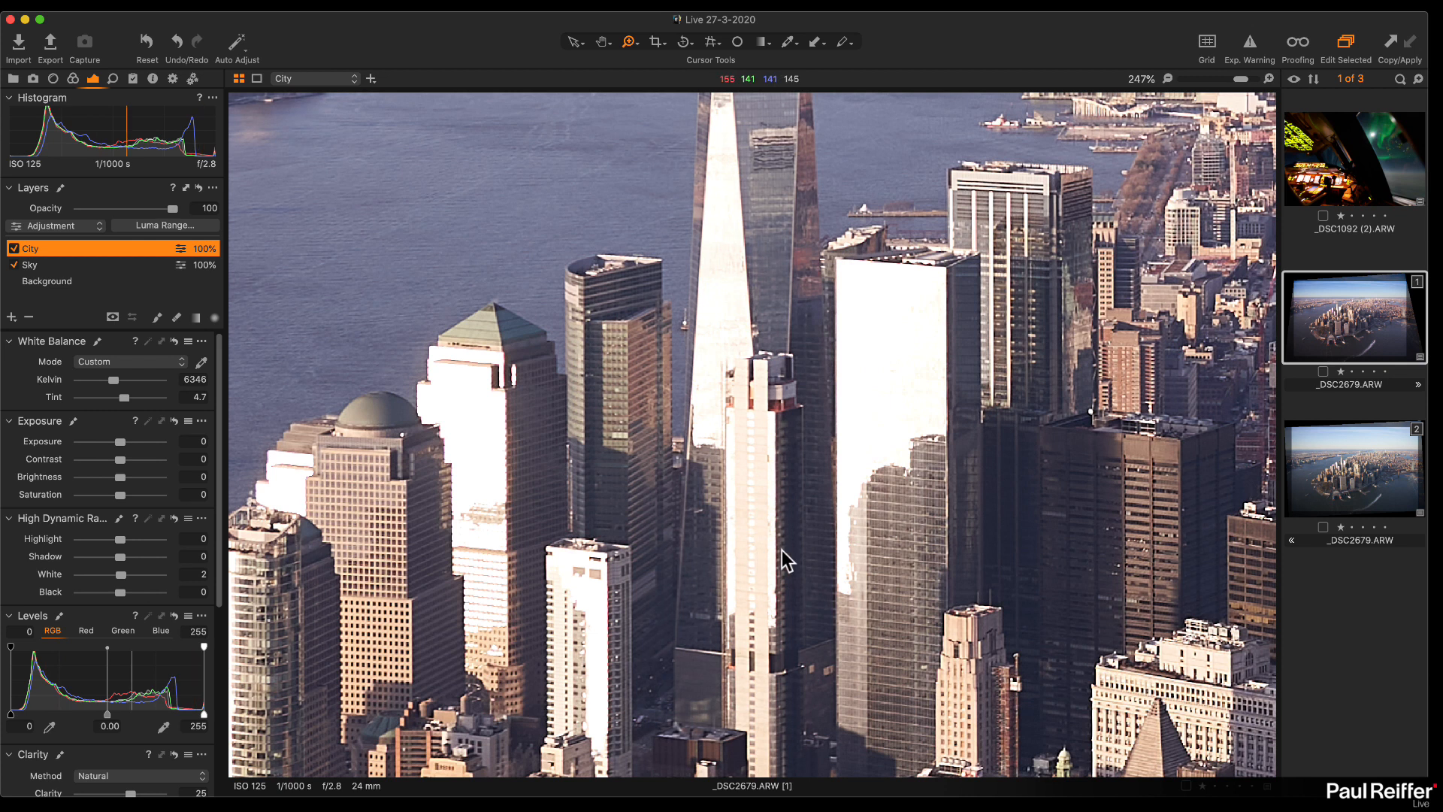
left_click(875, 484)
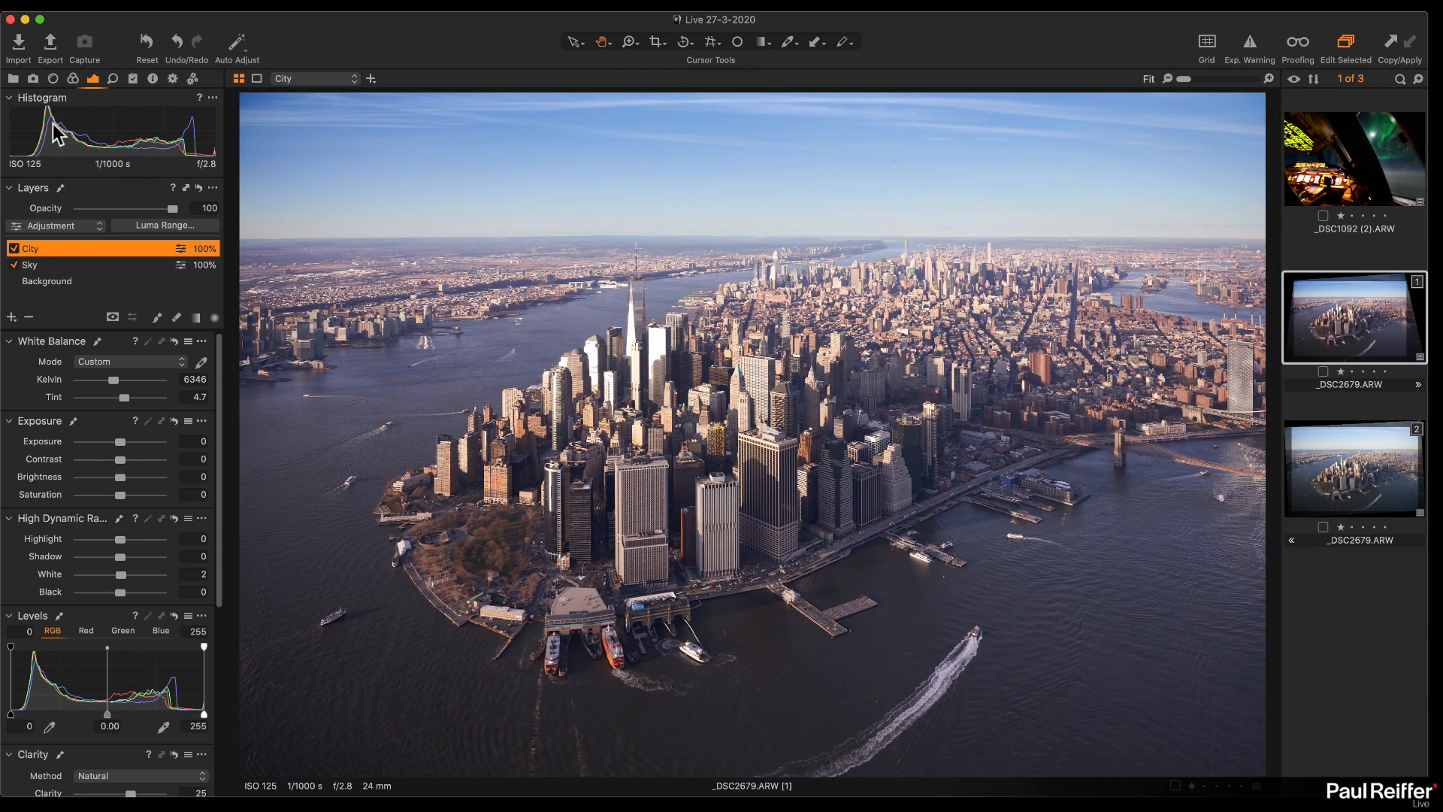
Step: Set the City layer's White to -85 and Highlight to -20 to recover the sunlit tower facades
left_click(647, 347)
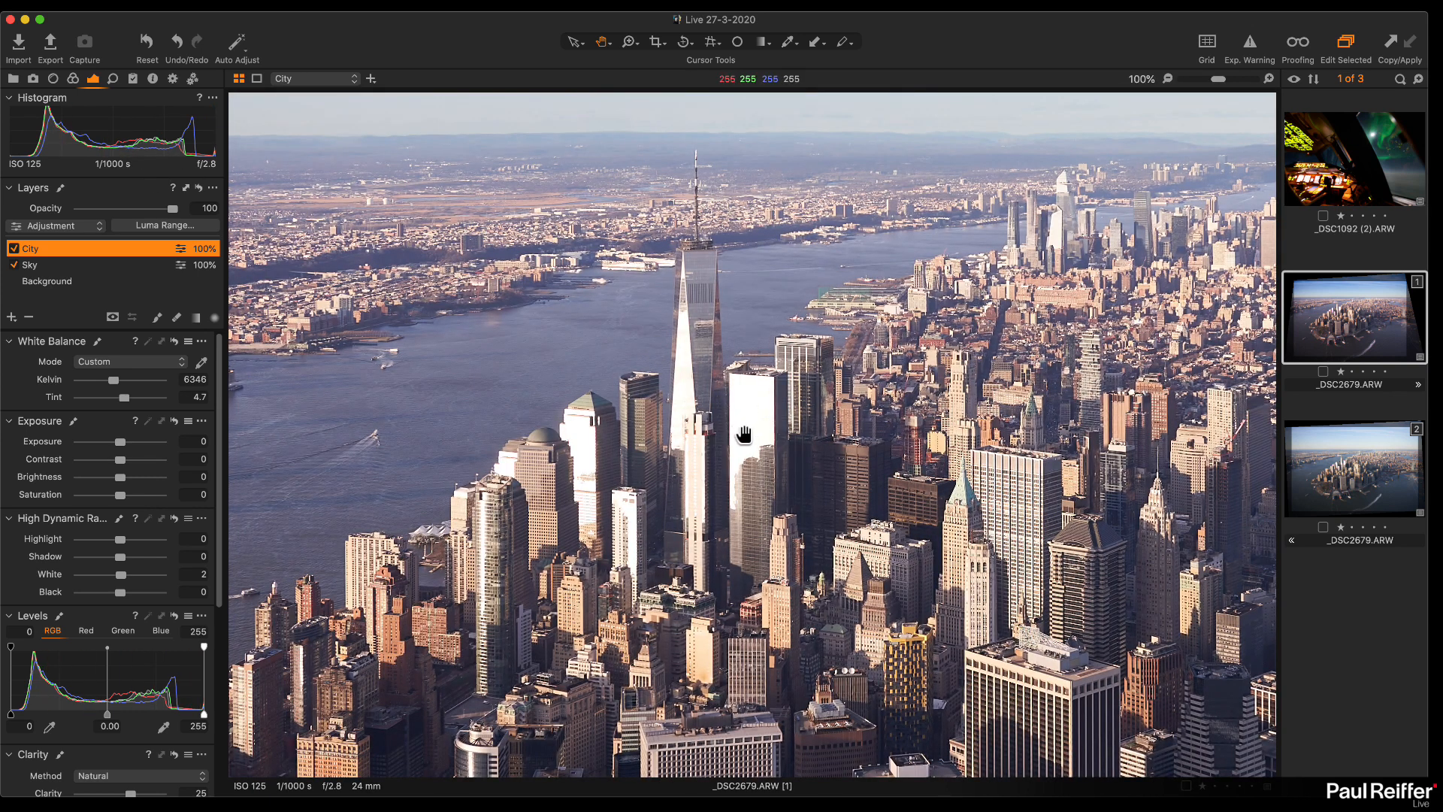
left_click_drag(118, 575, 112, 541)
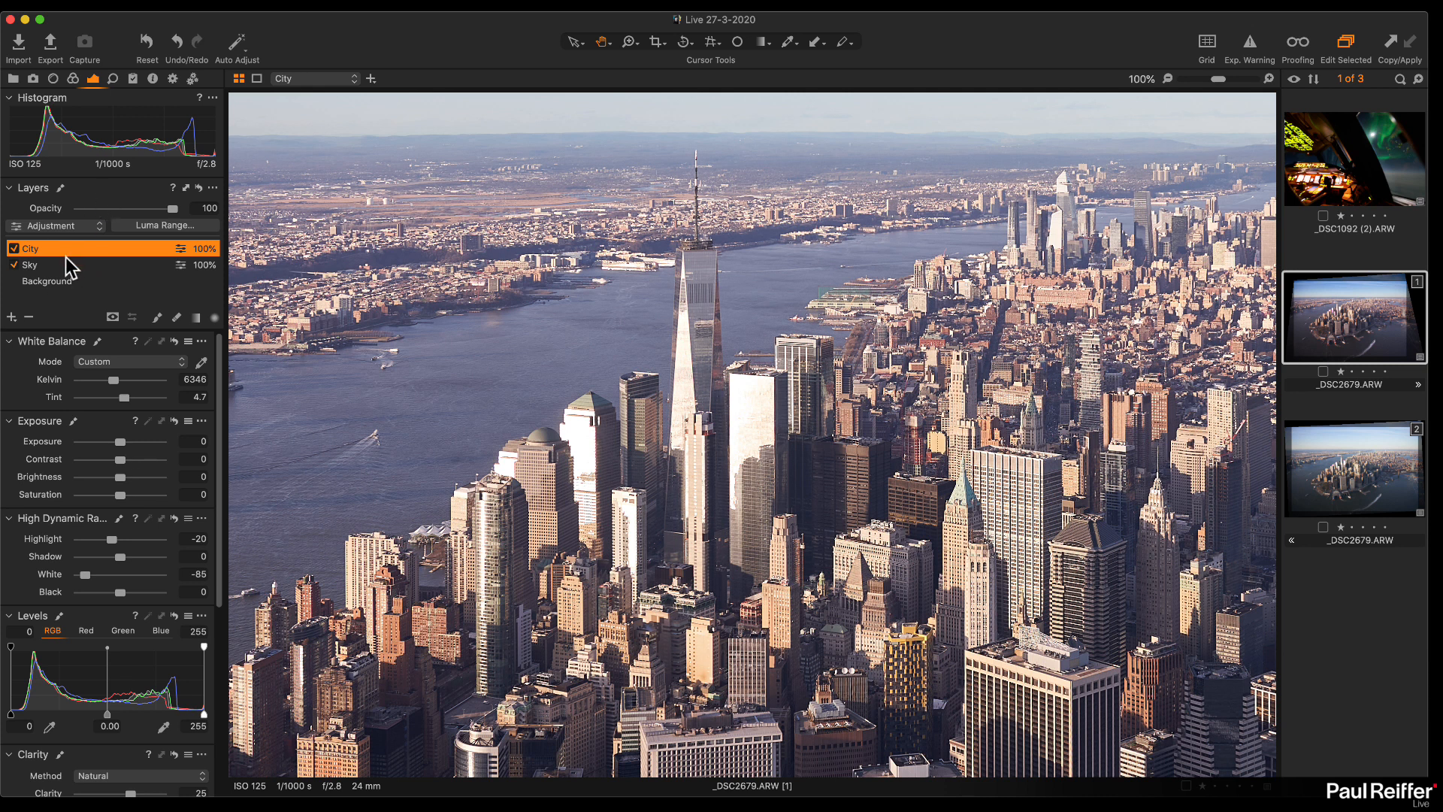
Step: Check the Sky layer's settings, reselect the City layer and display its mask overlay
left_click(59, 264)
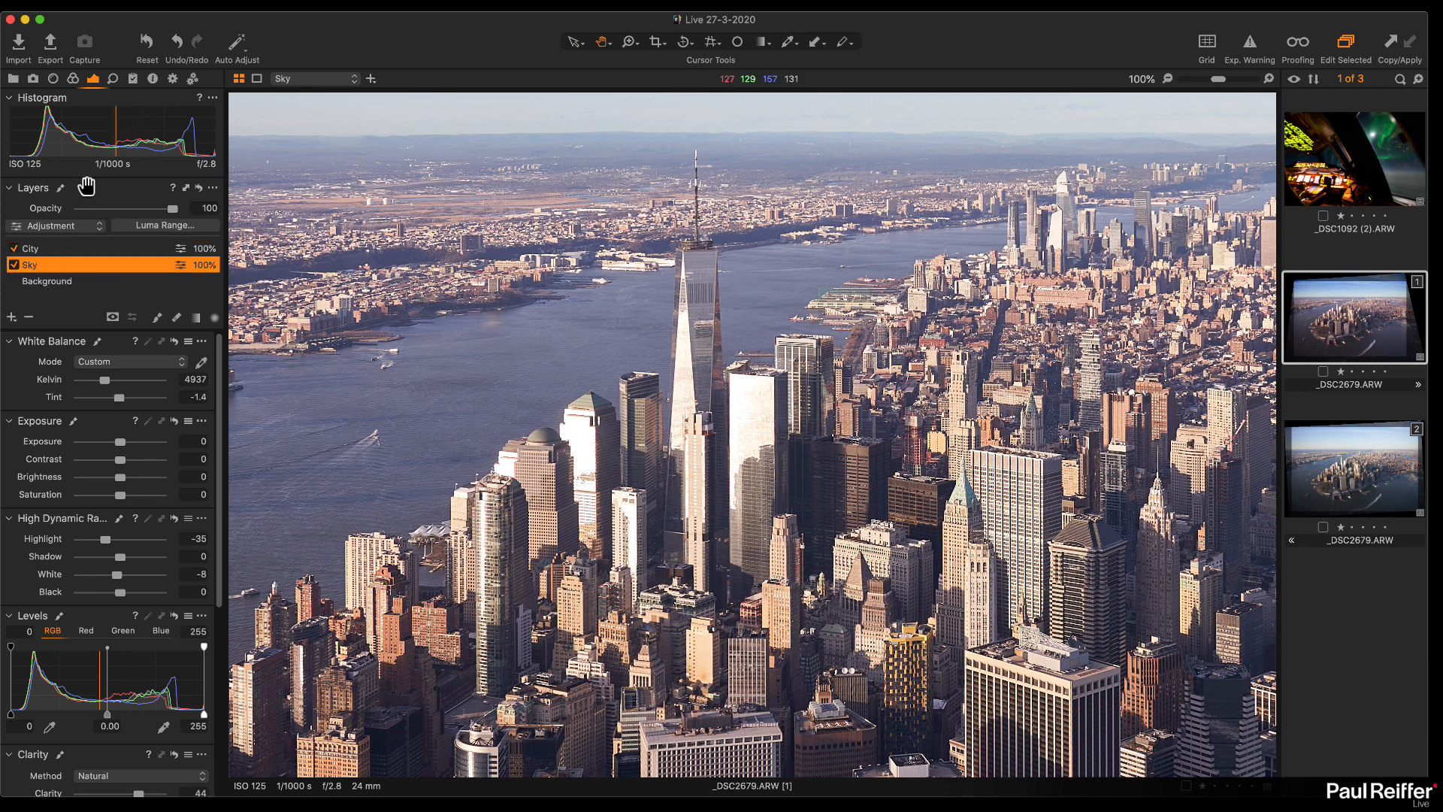
left_click(70, 248)
key("m")
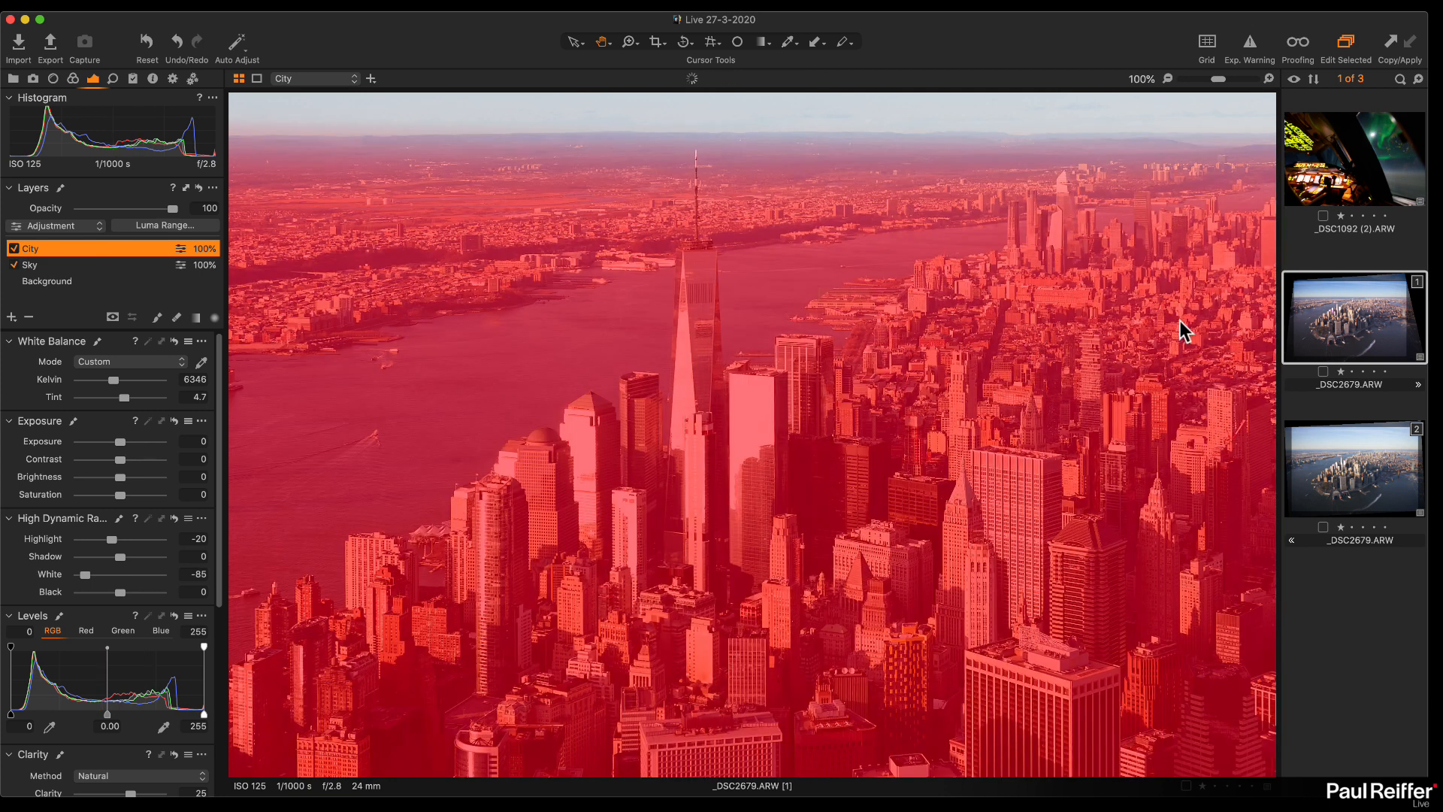
Step: Hide the City mask, fit the photo to the viewer and compare the edit with variant 2
key("m")
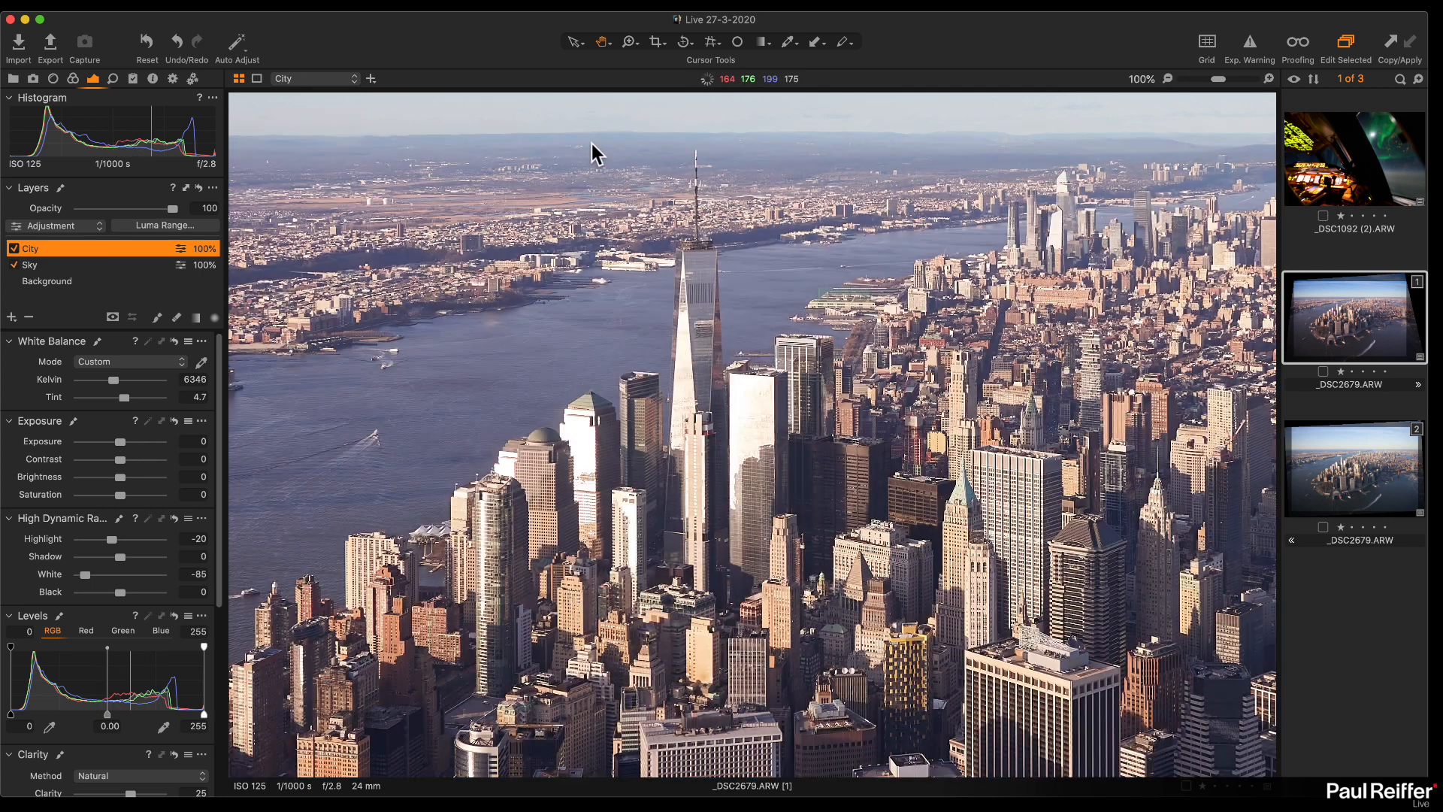
double_click(747, 351)
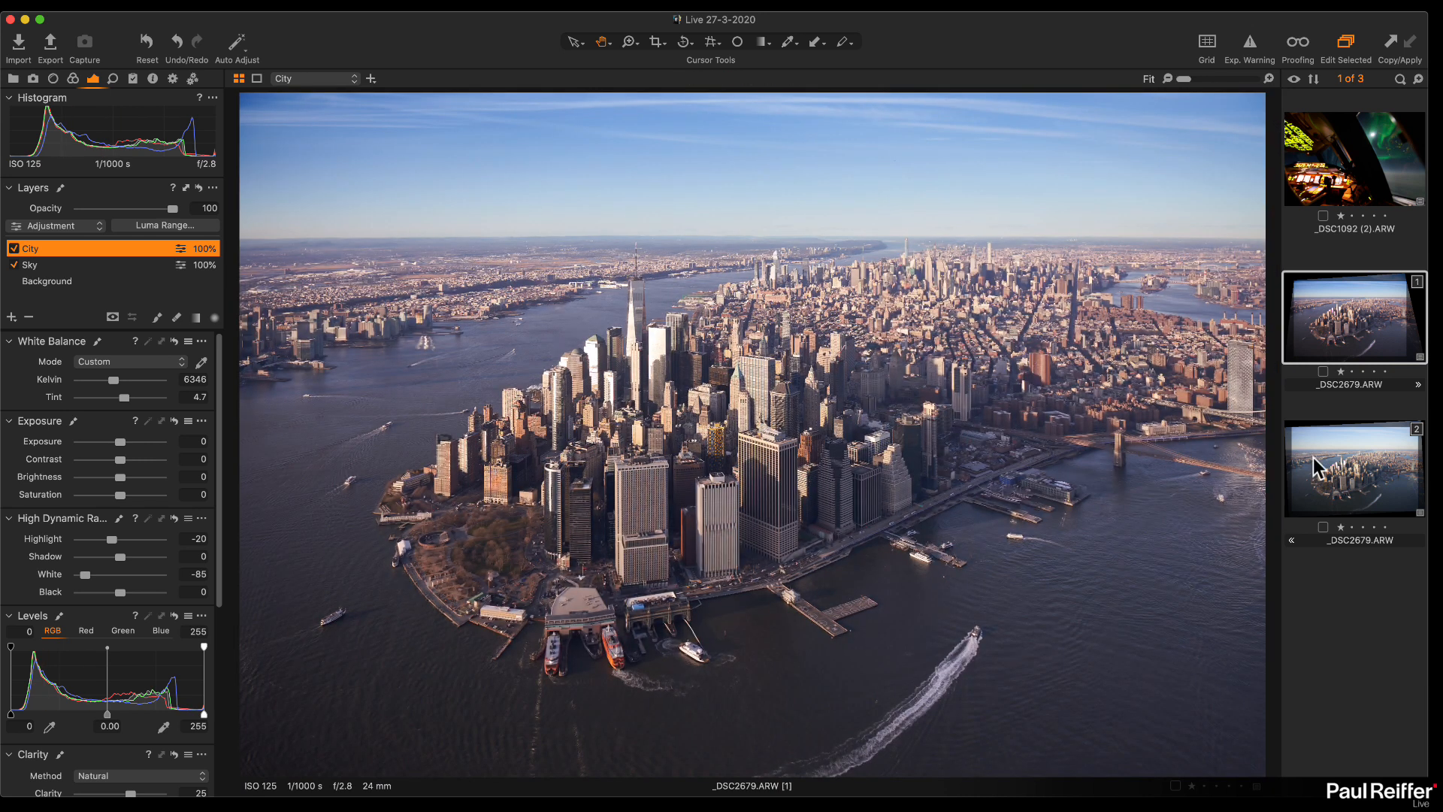
left_click(1345, 462)
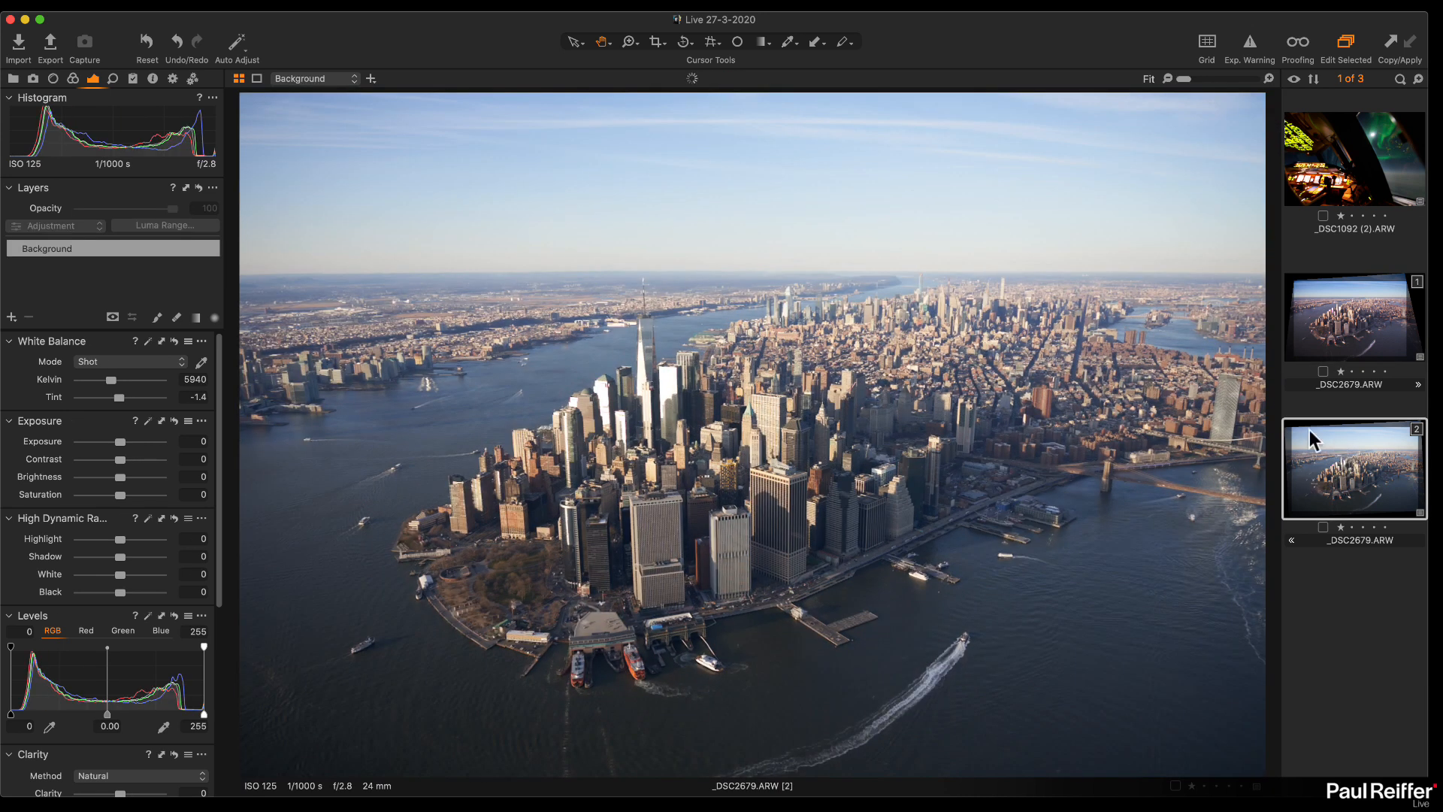
left_click(1345, 344)
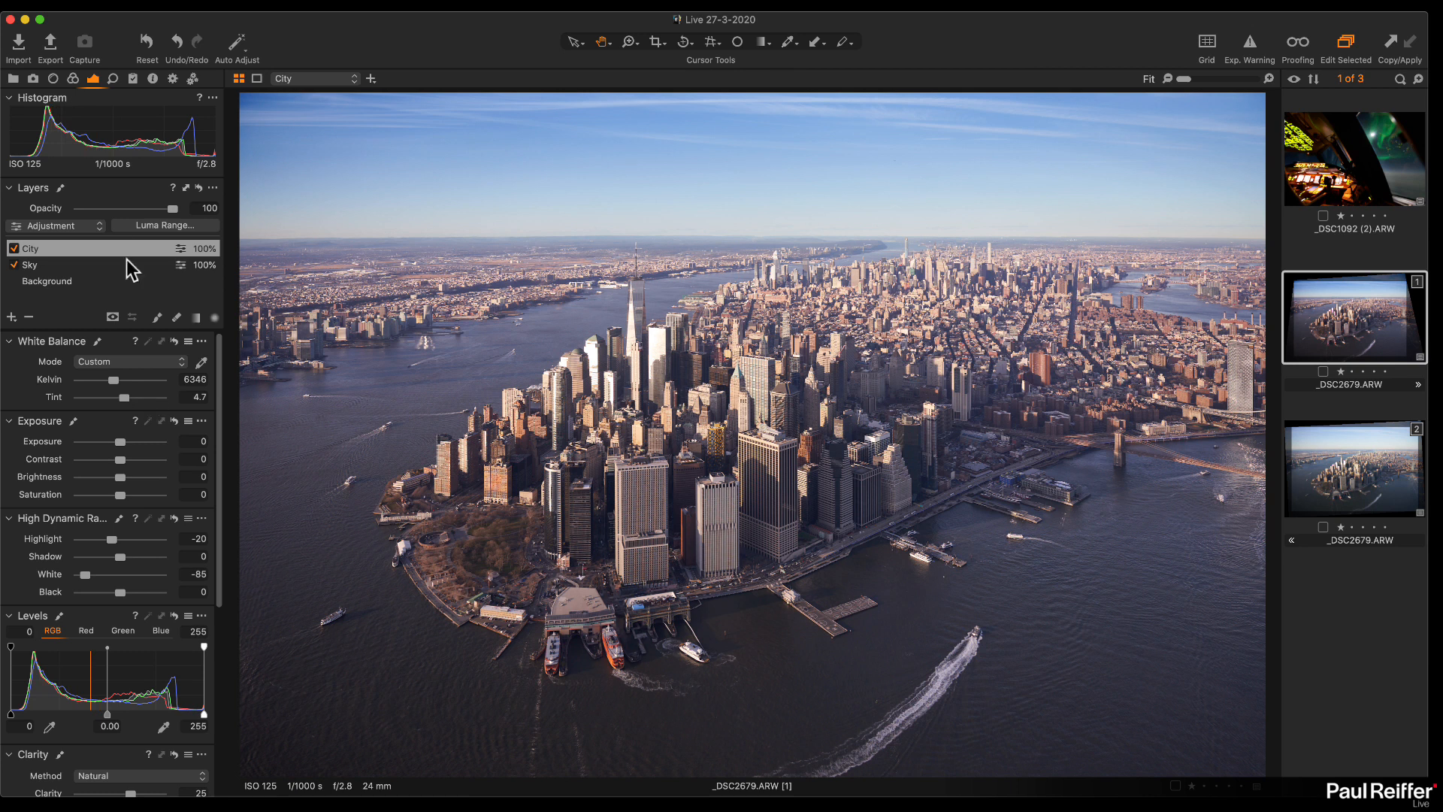
Step: Set the Background layer's Contrast to 7 and Exposure to -0.2, and compare the result with variant 2
left_click(75, 282)
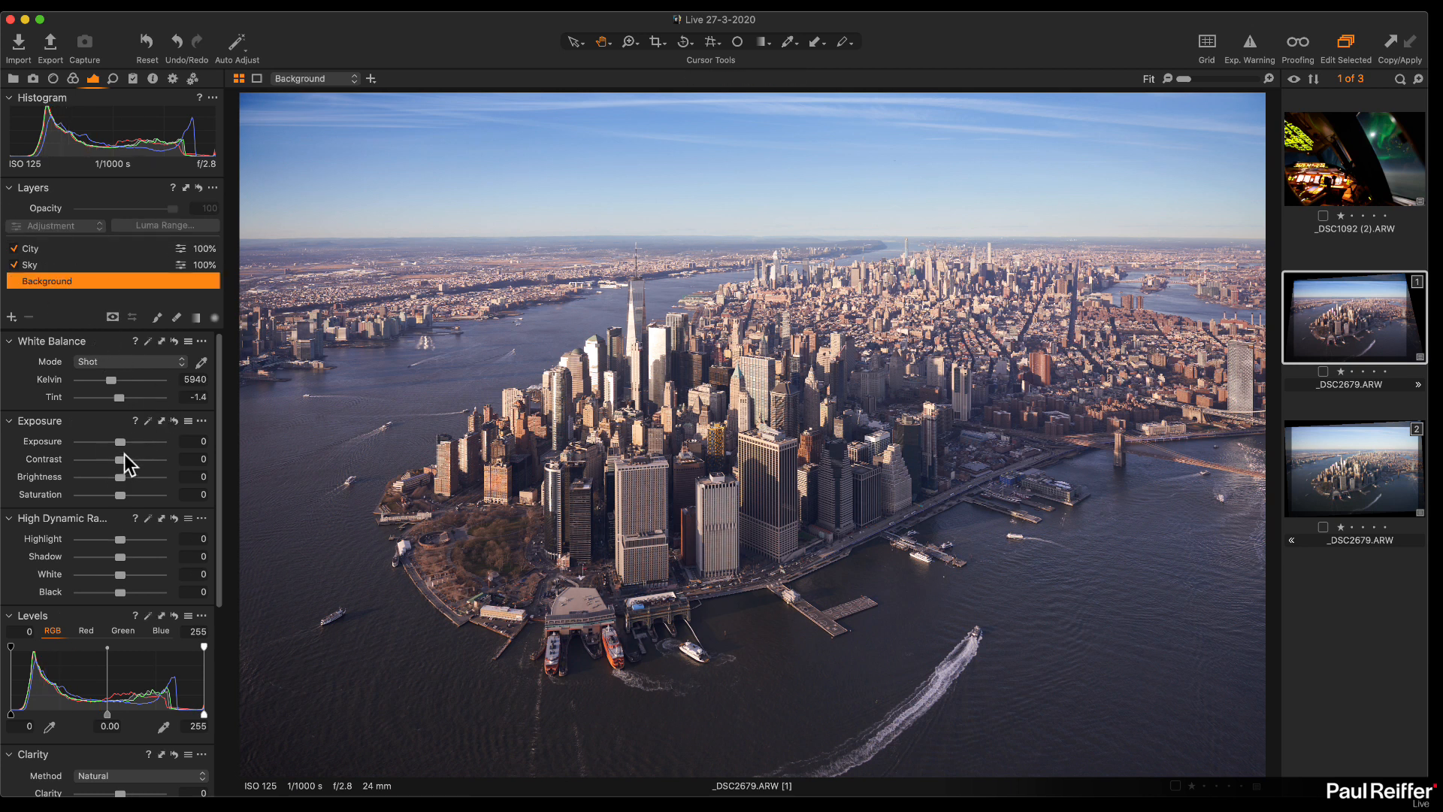
left_click_drag(118, 458, 123, 460)
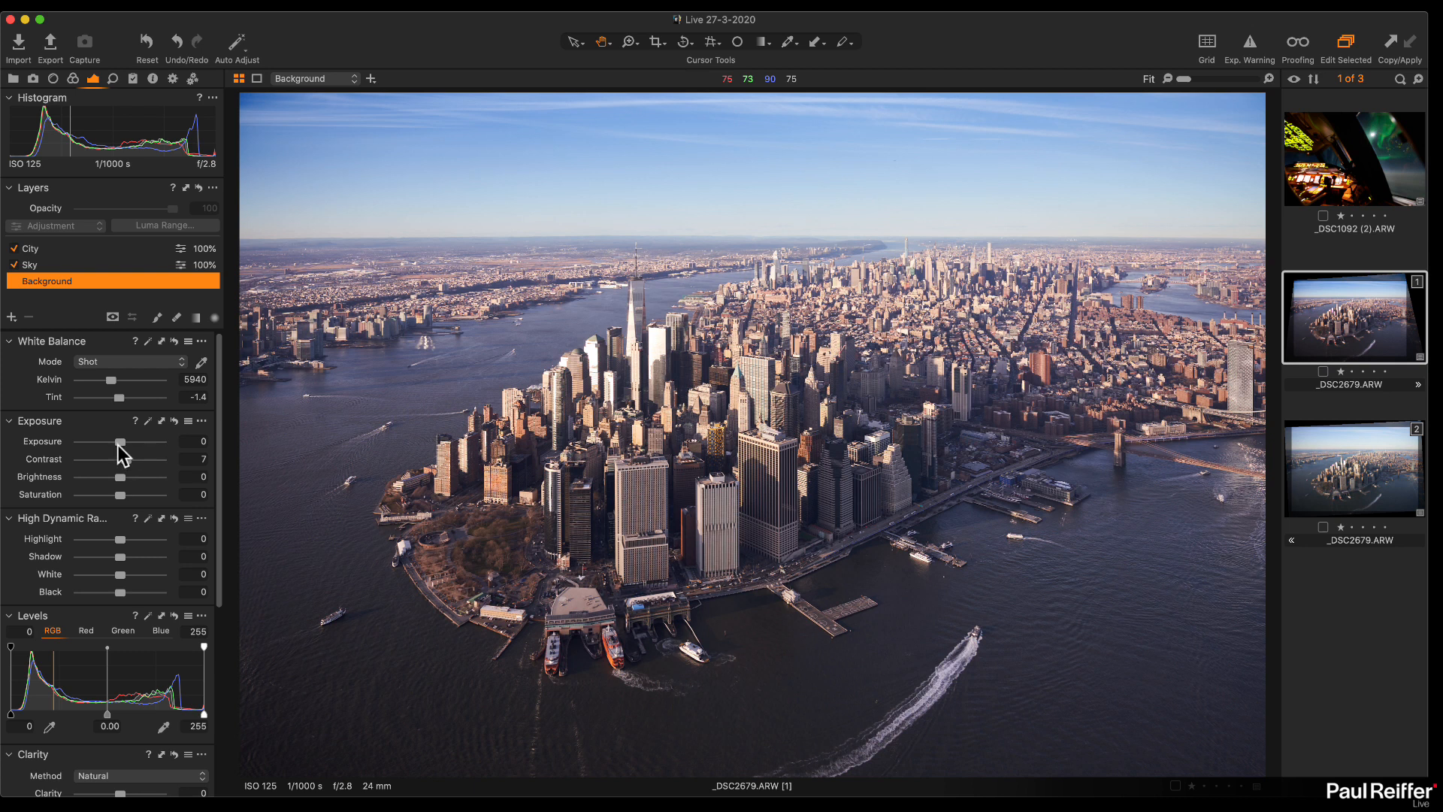
left_click_drag(118, 444, 116, 446)
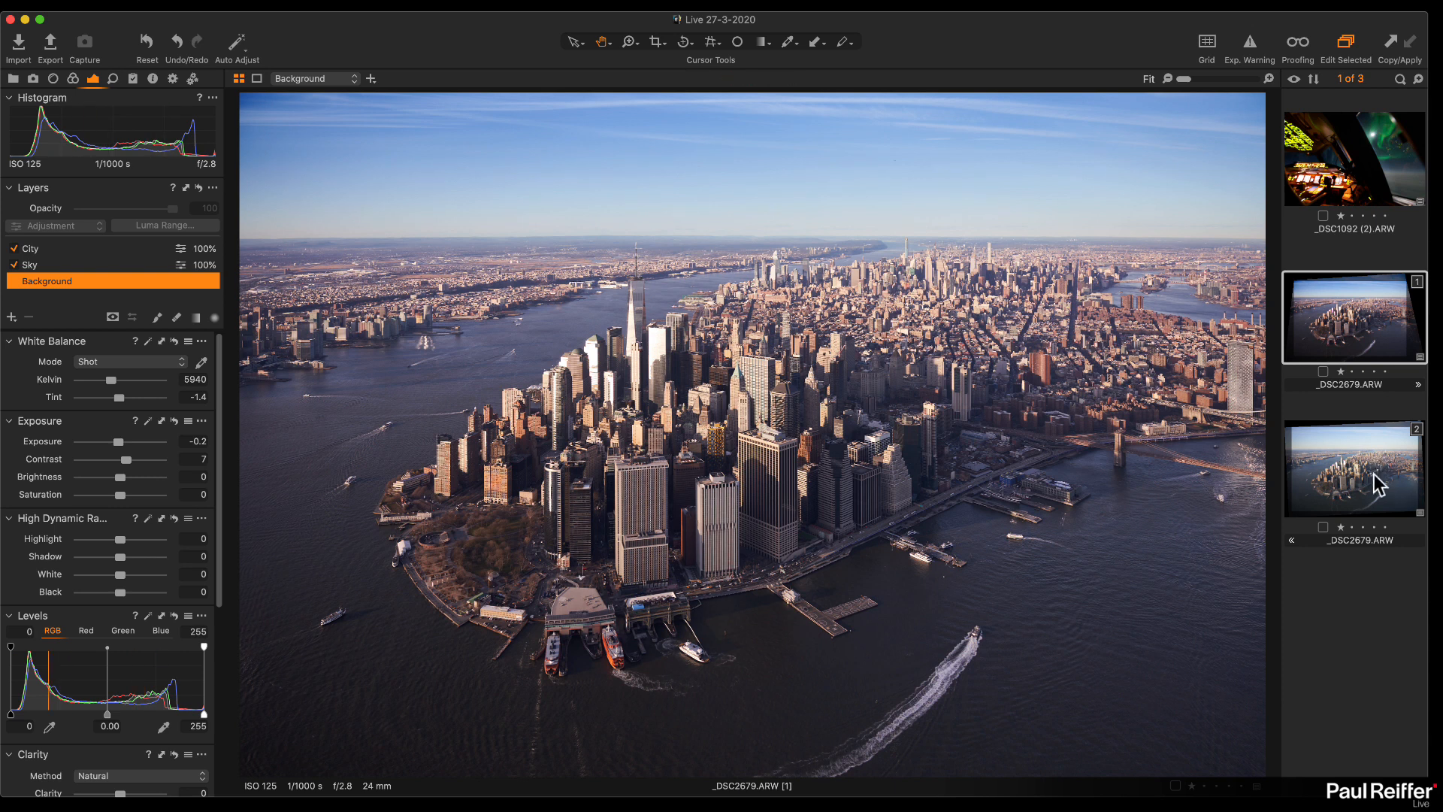
left_click(1342, 458)
left_click(1352, 316)
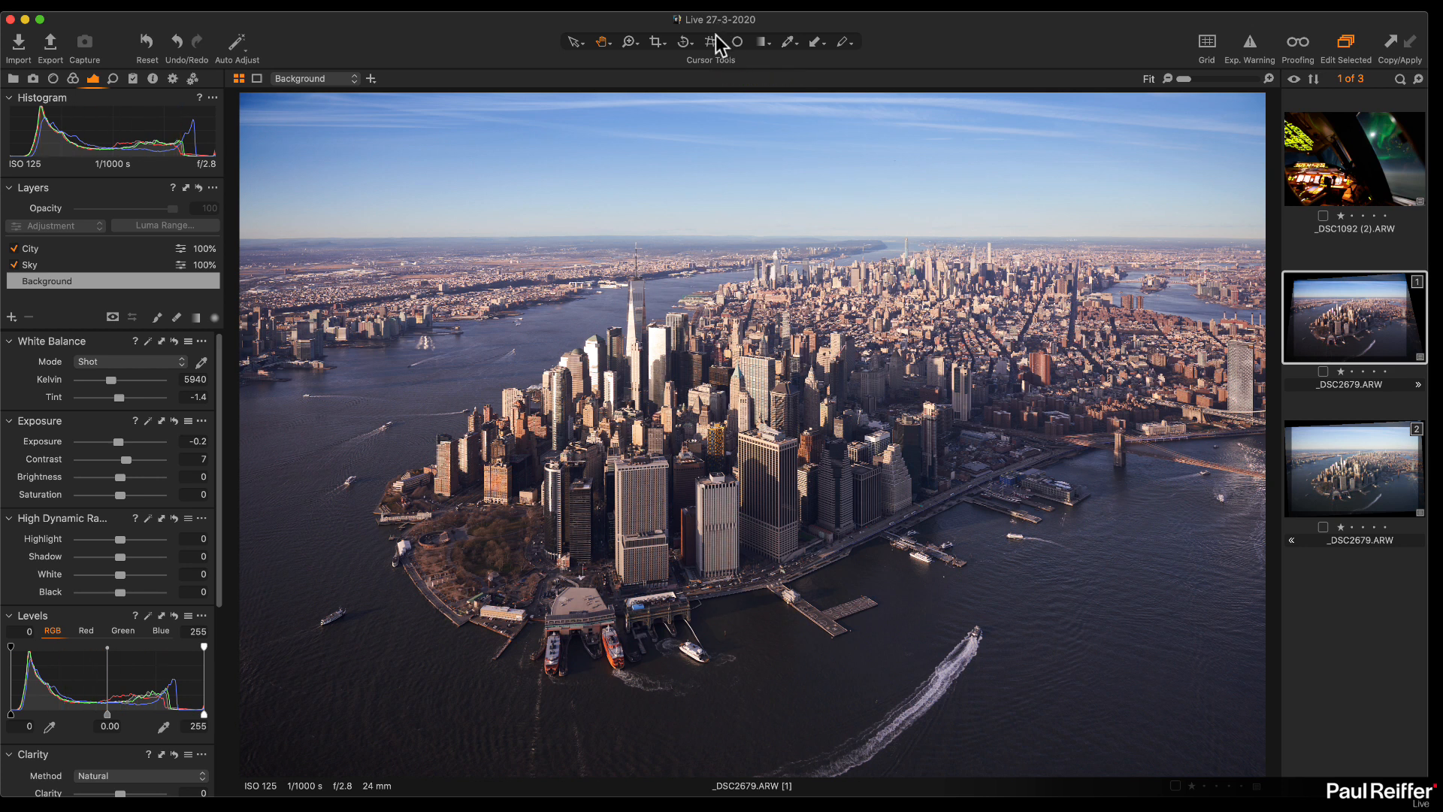
Step: Shift the edited variant's crop frame slightly upward to include more sky, and apply the crop
left_click(656, 44)
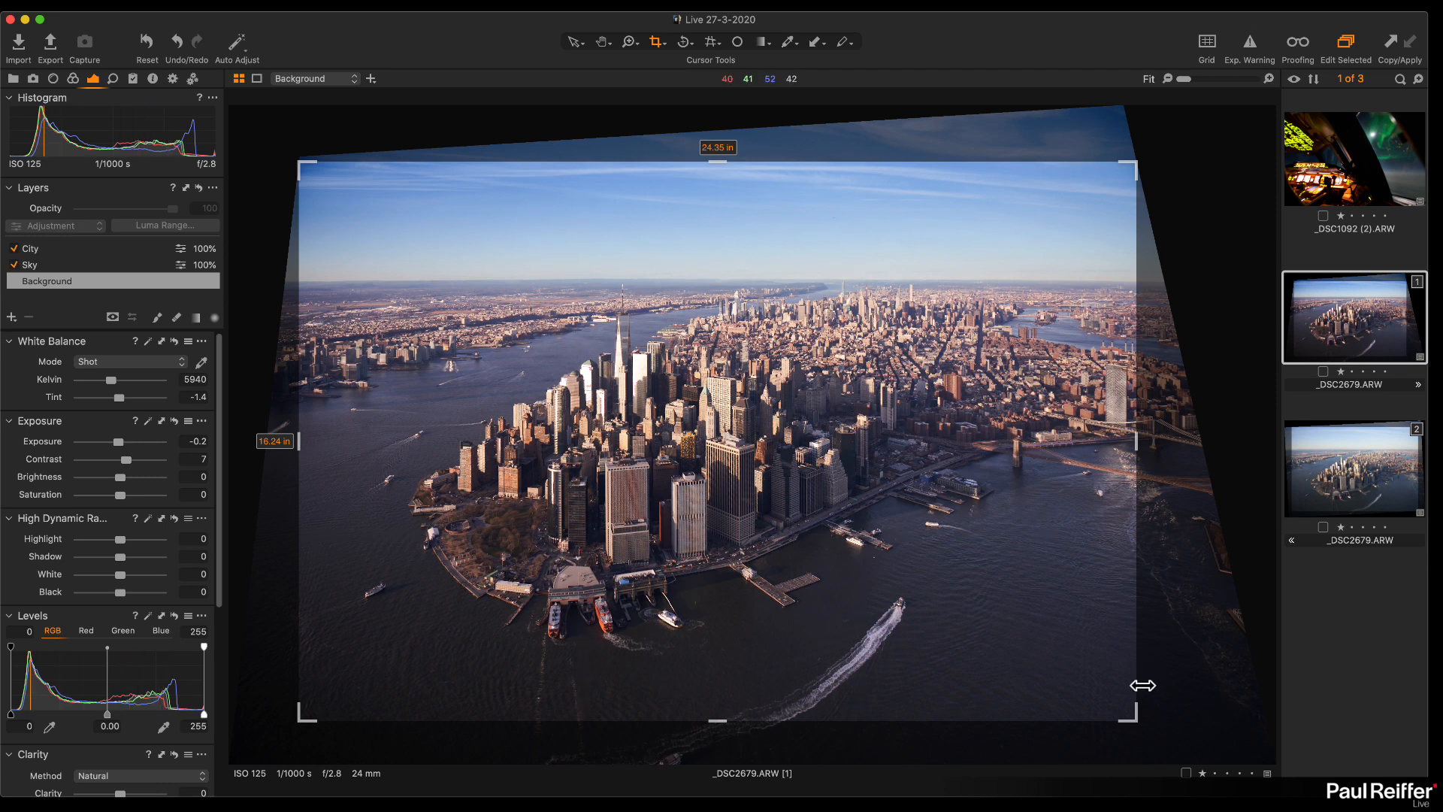
left_click_drag(1133, 710, 1133, 715)
left_click_drag(876, 496, 879, 466)
left_click(585, 43)
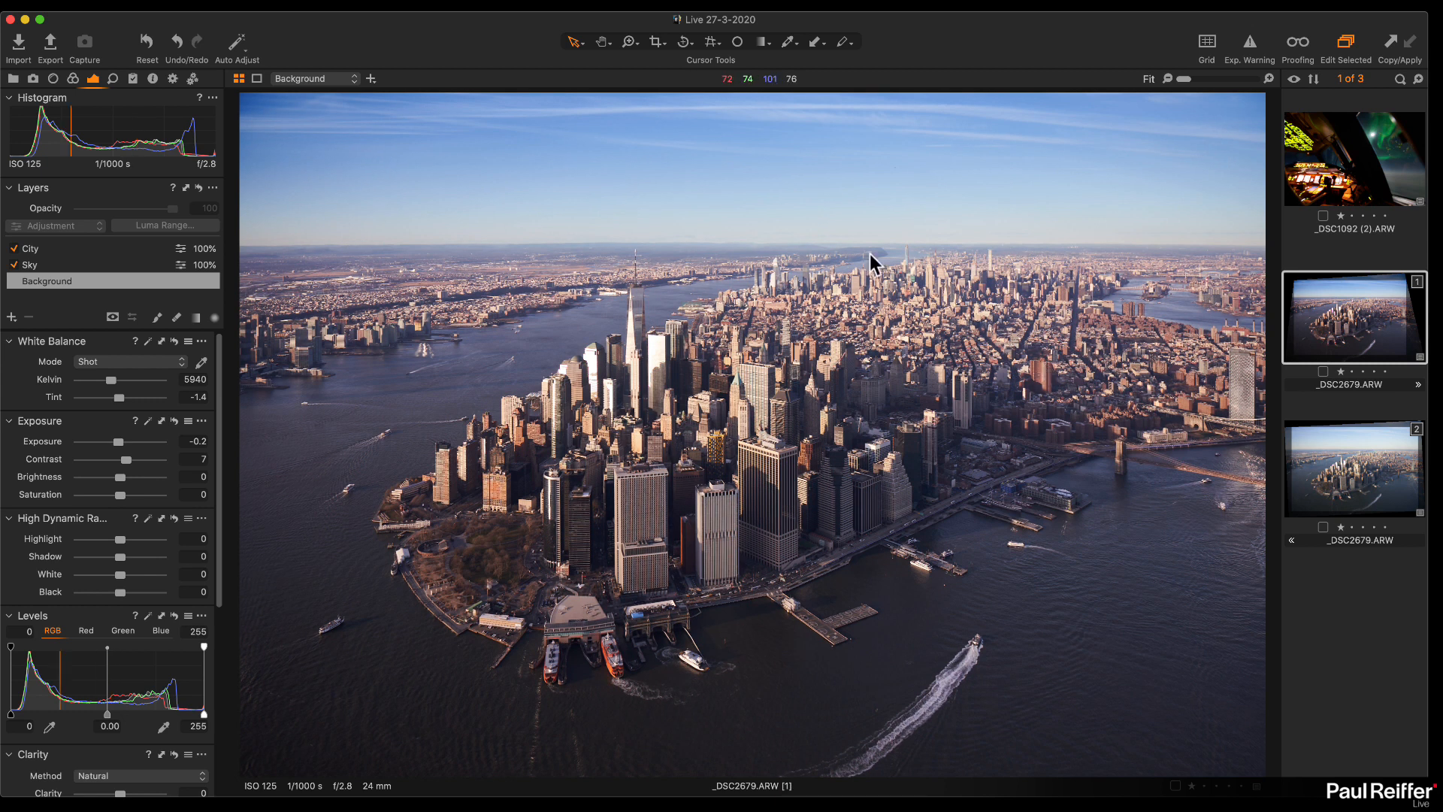
Step: Create a new unedited variant of _DSC2679.ARW, delete variant 2 and reselect the edited variant
left_click(1391, 474)
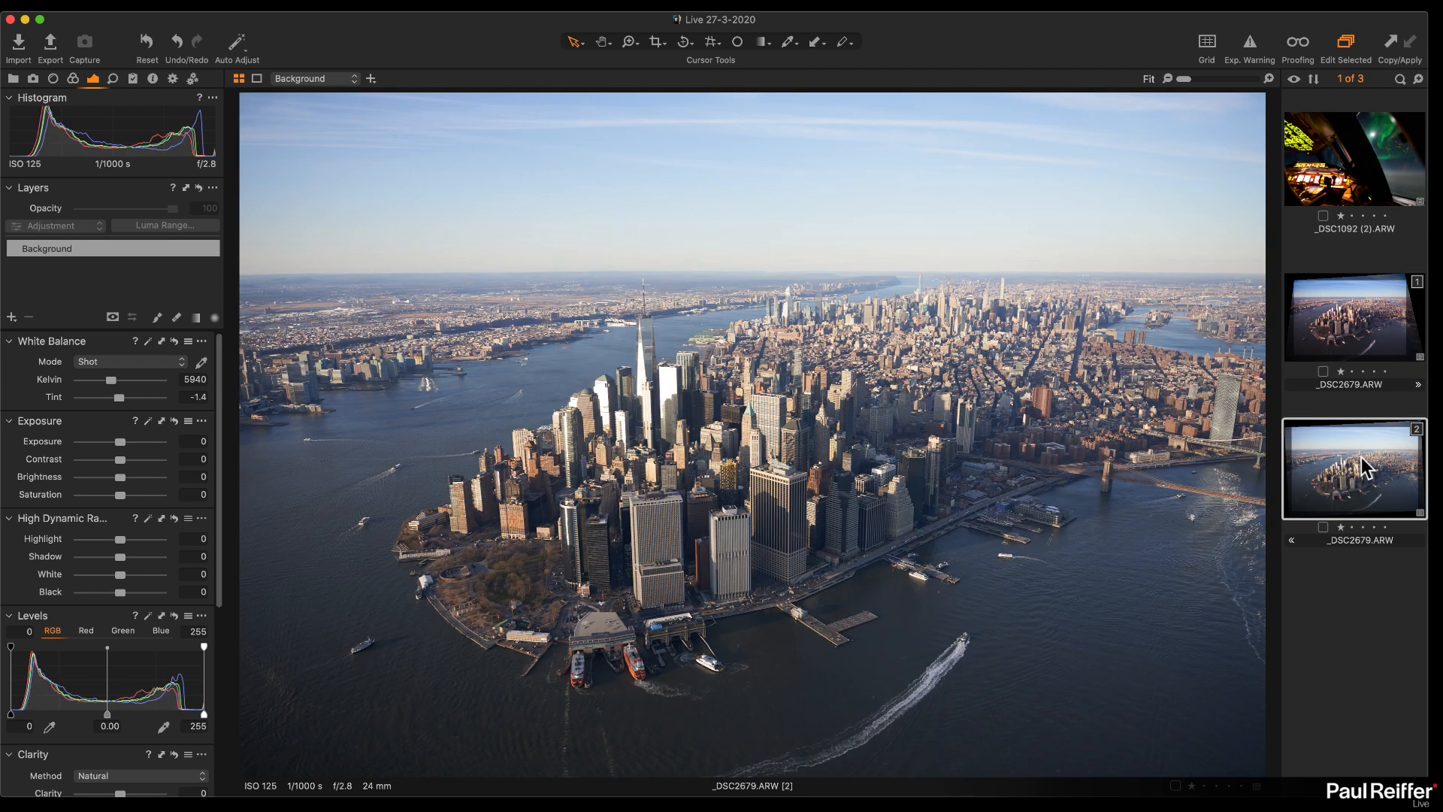
right_click(1360, 460)
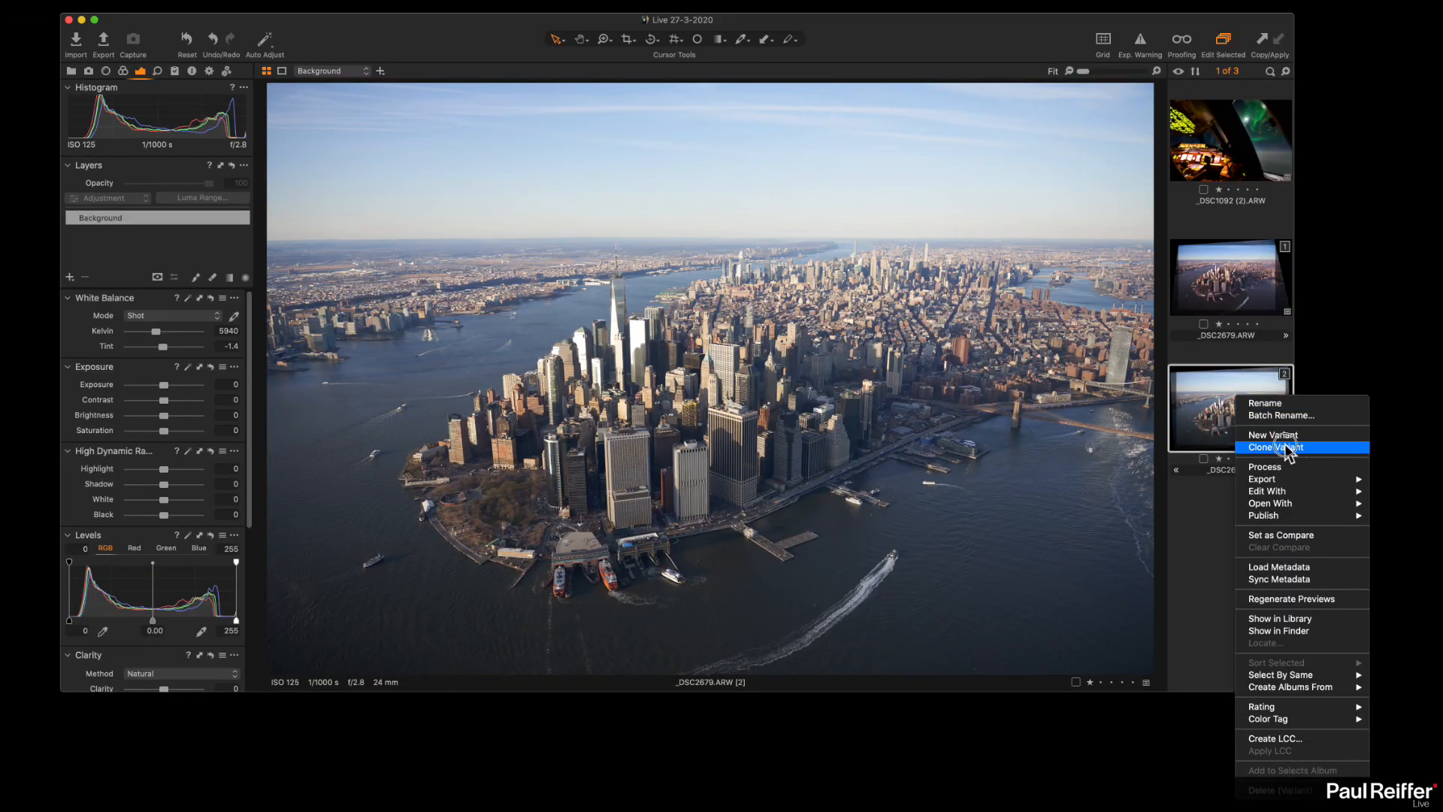
left_click(1296, 444)
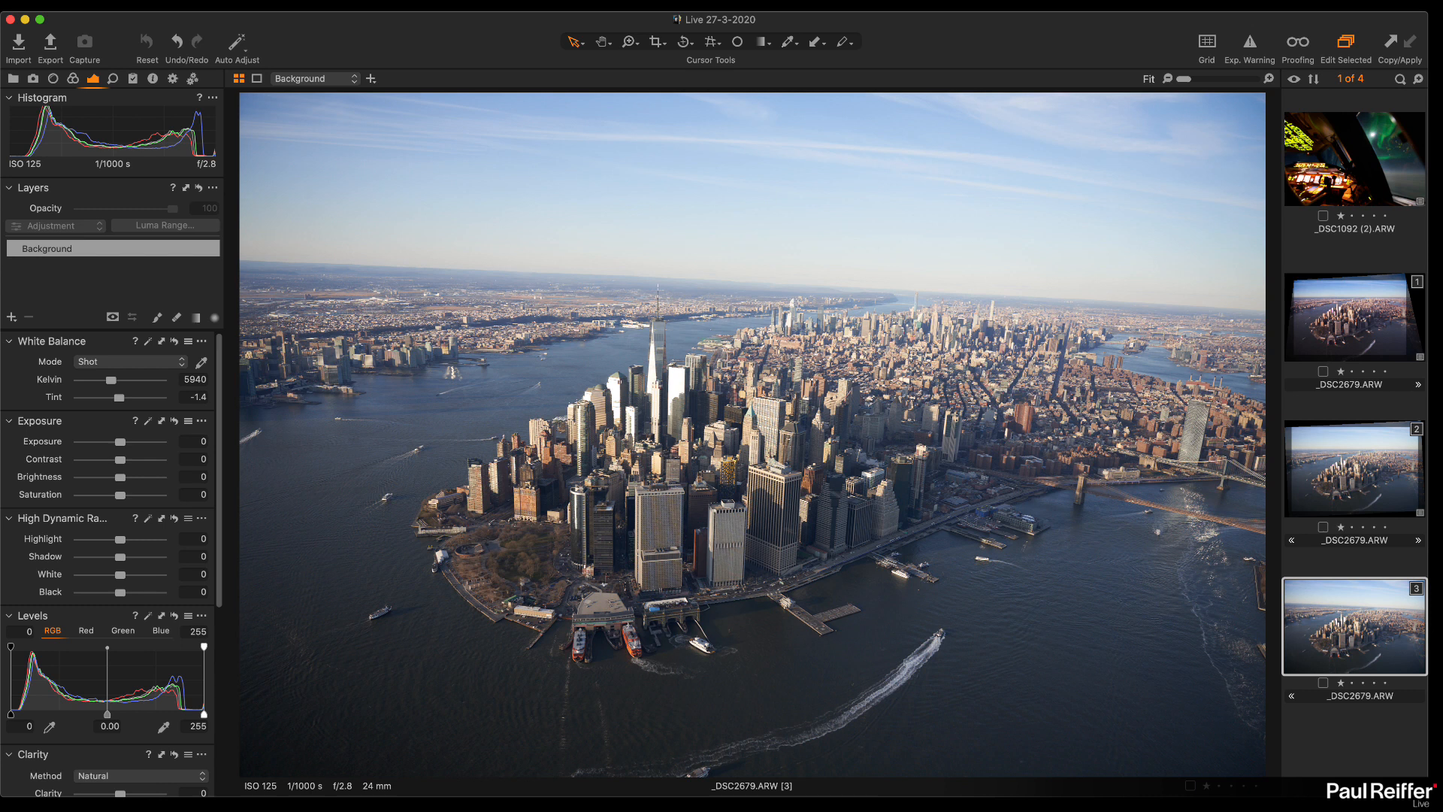
left_click_drag(1337, 524, 1312, 523)
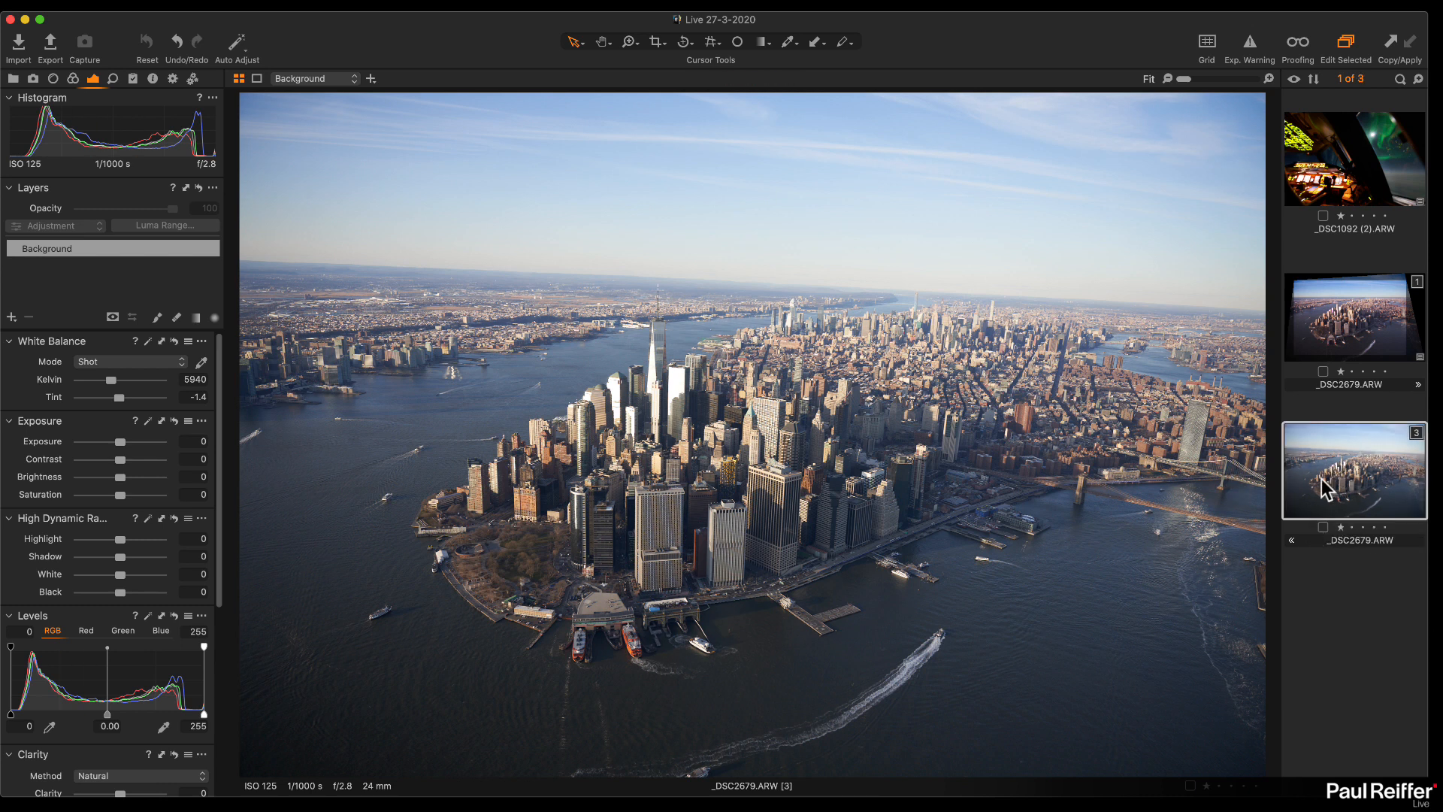
left_click(1342, 333)
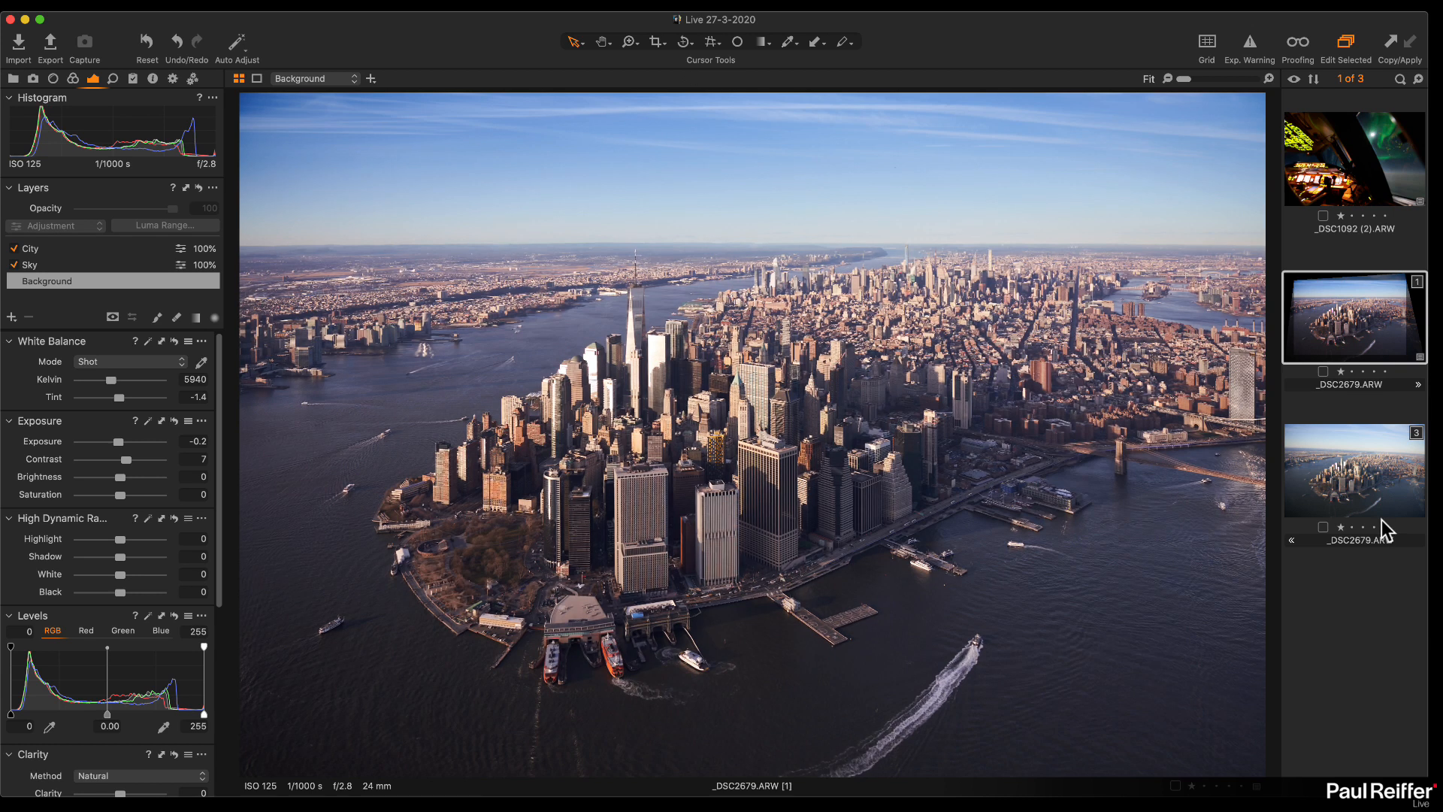
Step: Compare city and bridge detail at 100% between the edited and unedited variants, and return the edited one to full view
key("z")
left_click(898, 406)
left_click(912, 373)
key("h")
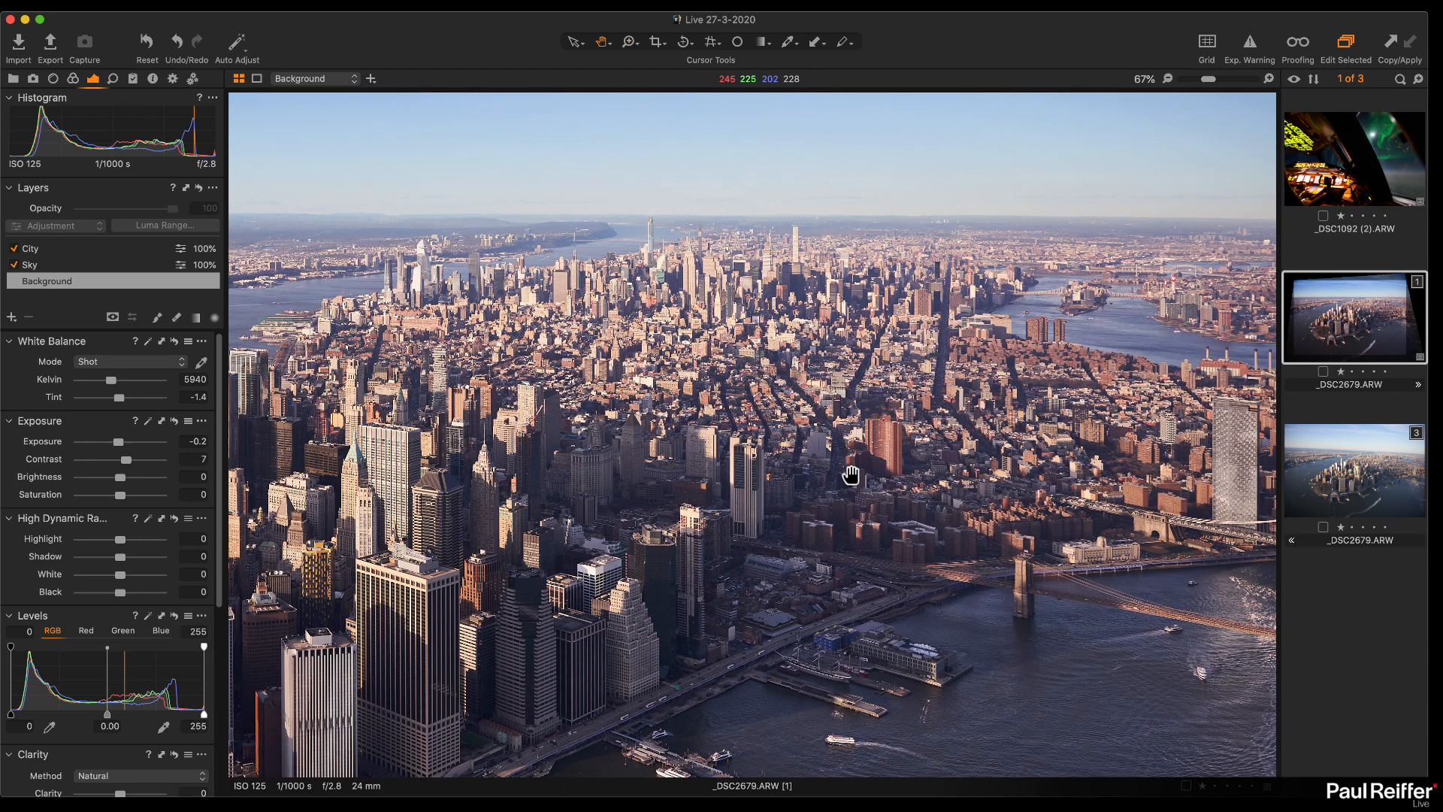
double_click(852, 476)
double_click(1033, 386)
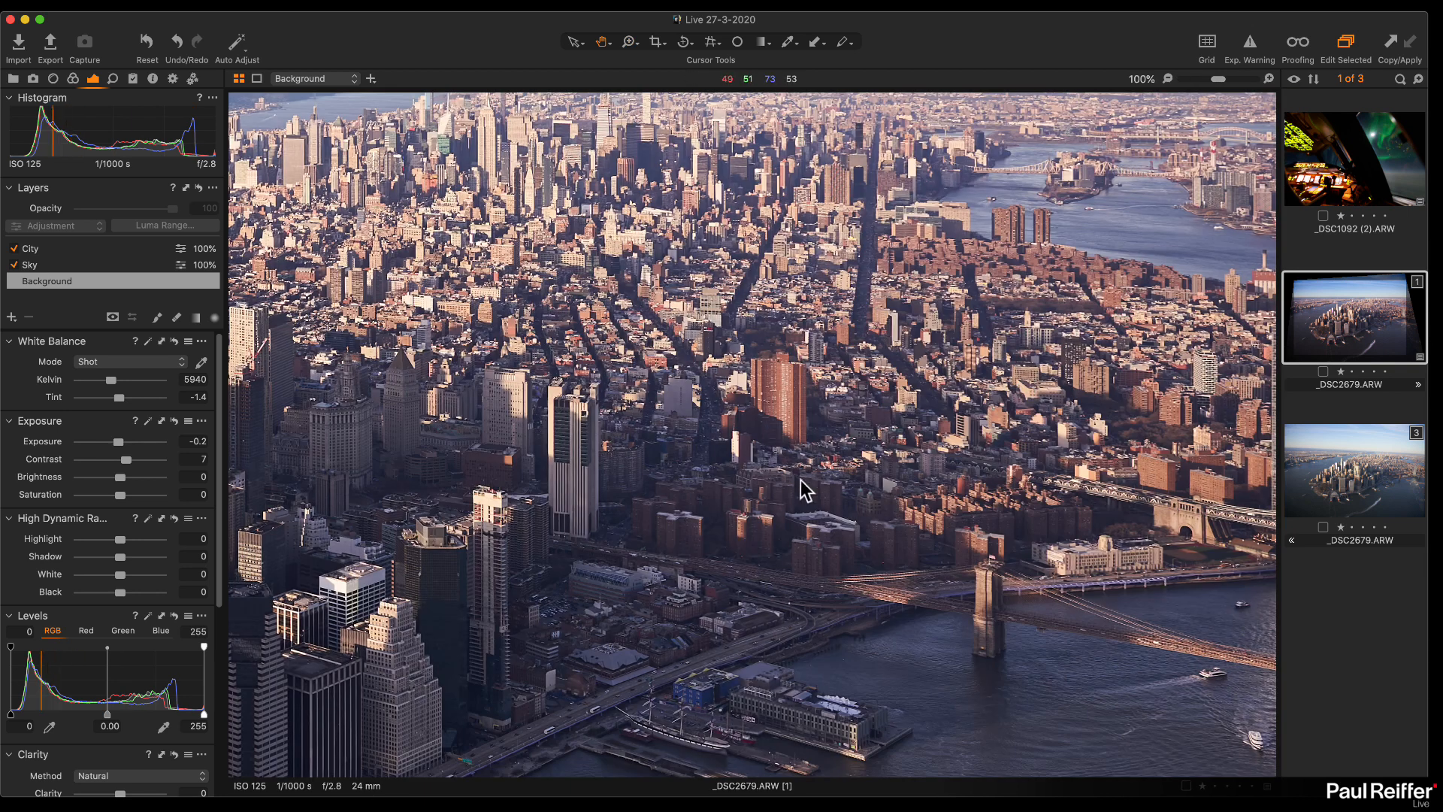
left_click(1378, 496)
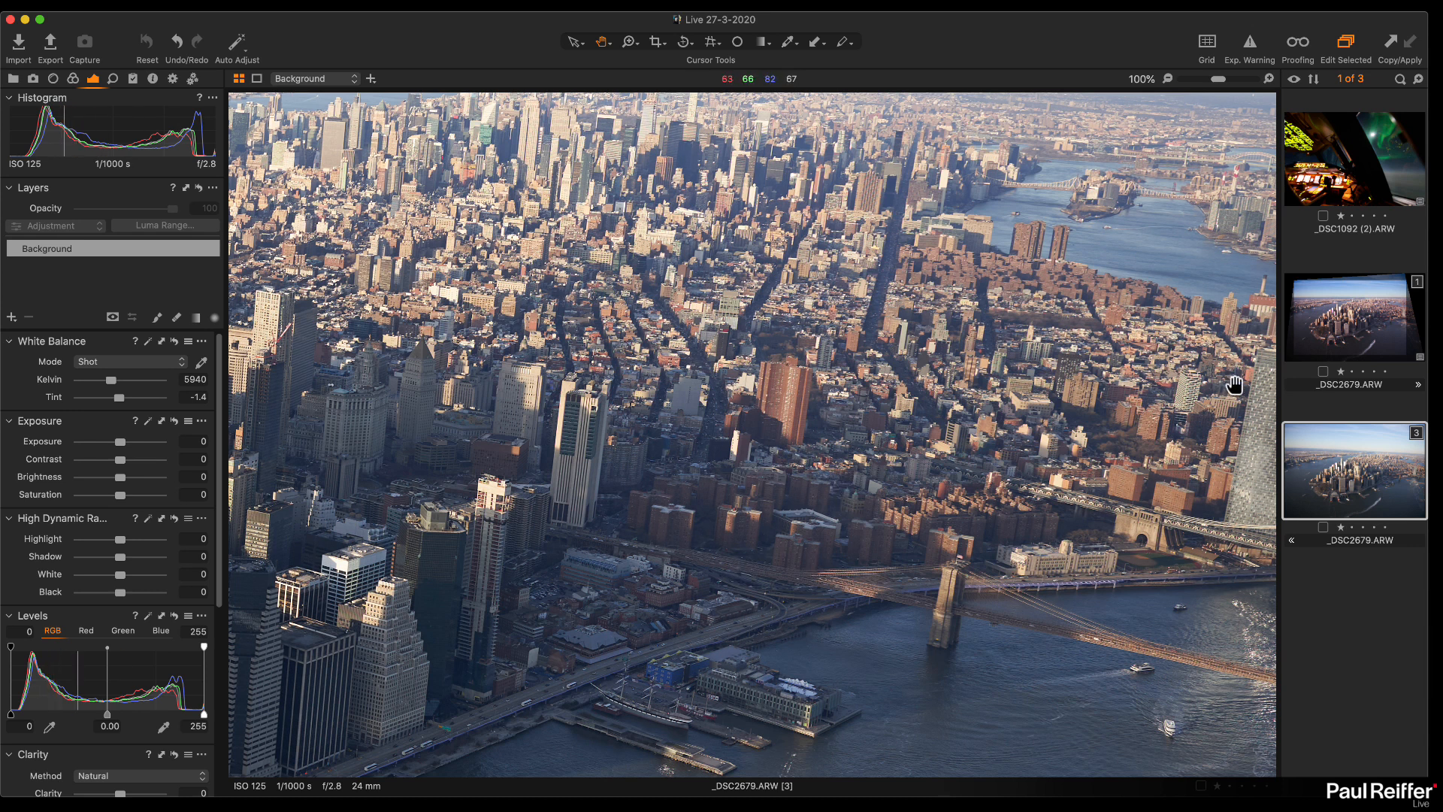
left_click(1354, 342)
key("z")
key("h")
key("super+0")
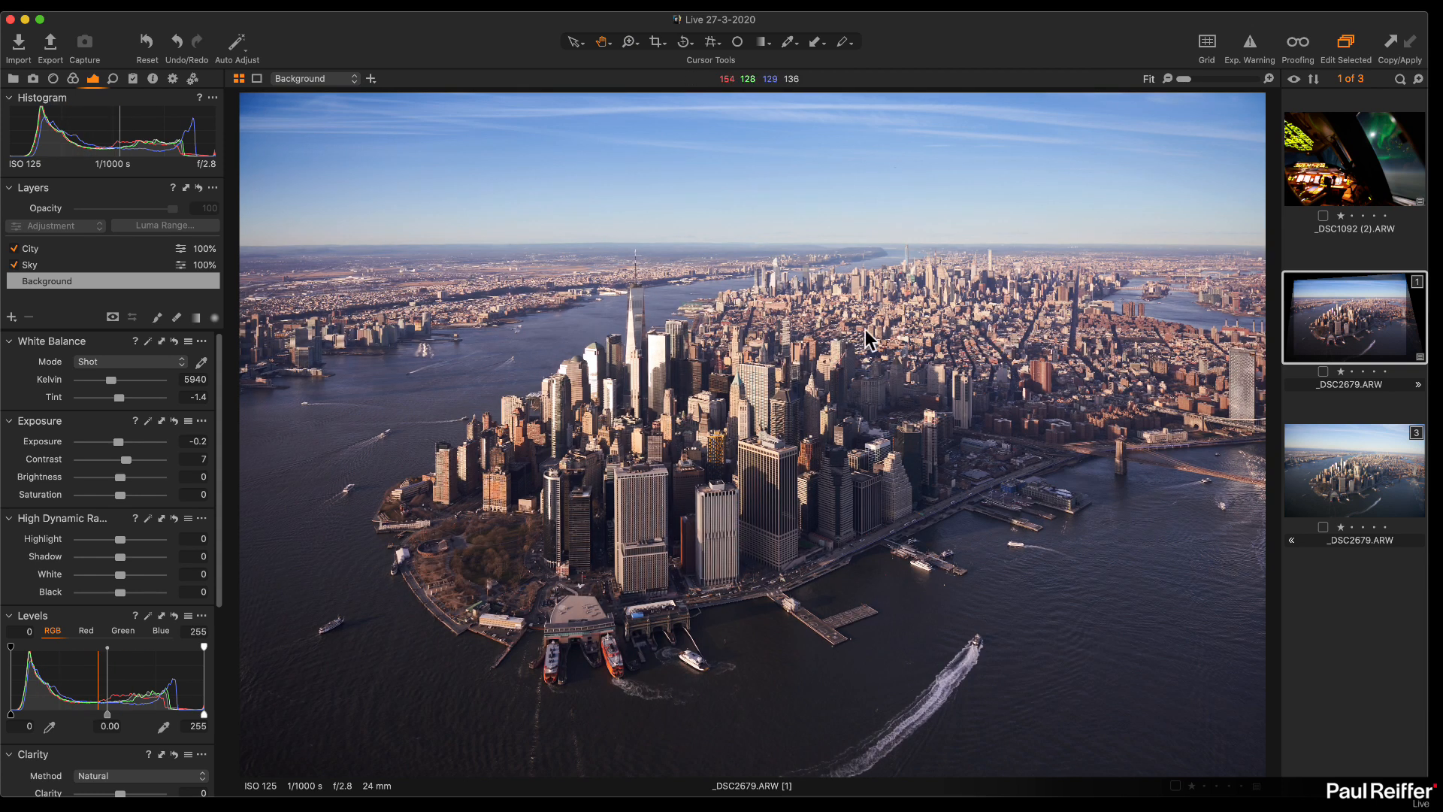
Step: Open the user collection containing P0002875.eip and display its unedited variant with the layer and exposure tools
left_click(14, 78)
left_click(64, 271)
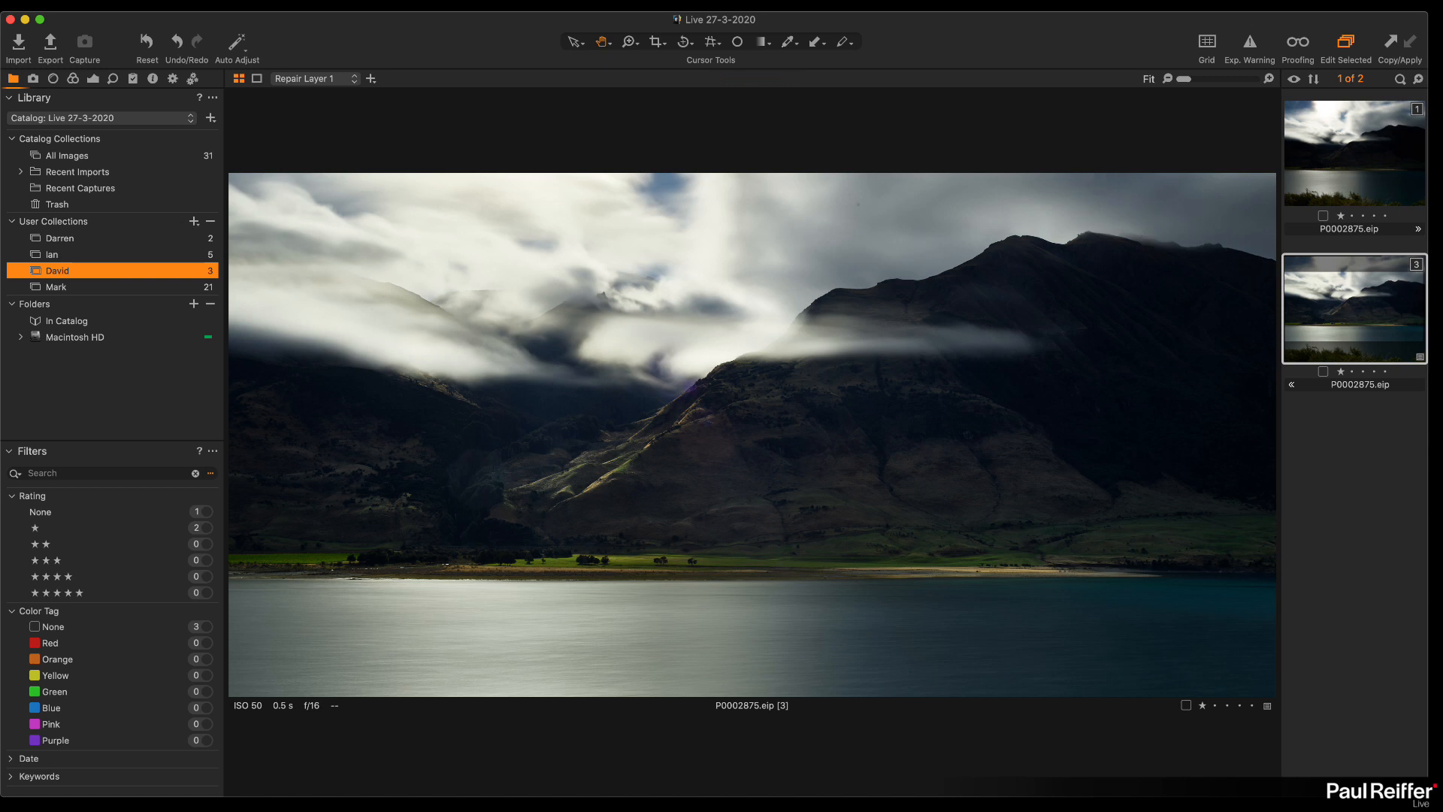
left_click(94, 79)
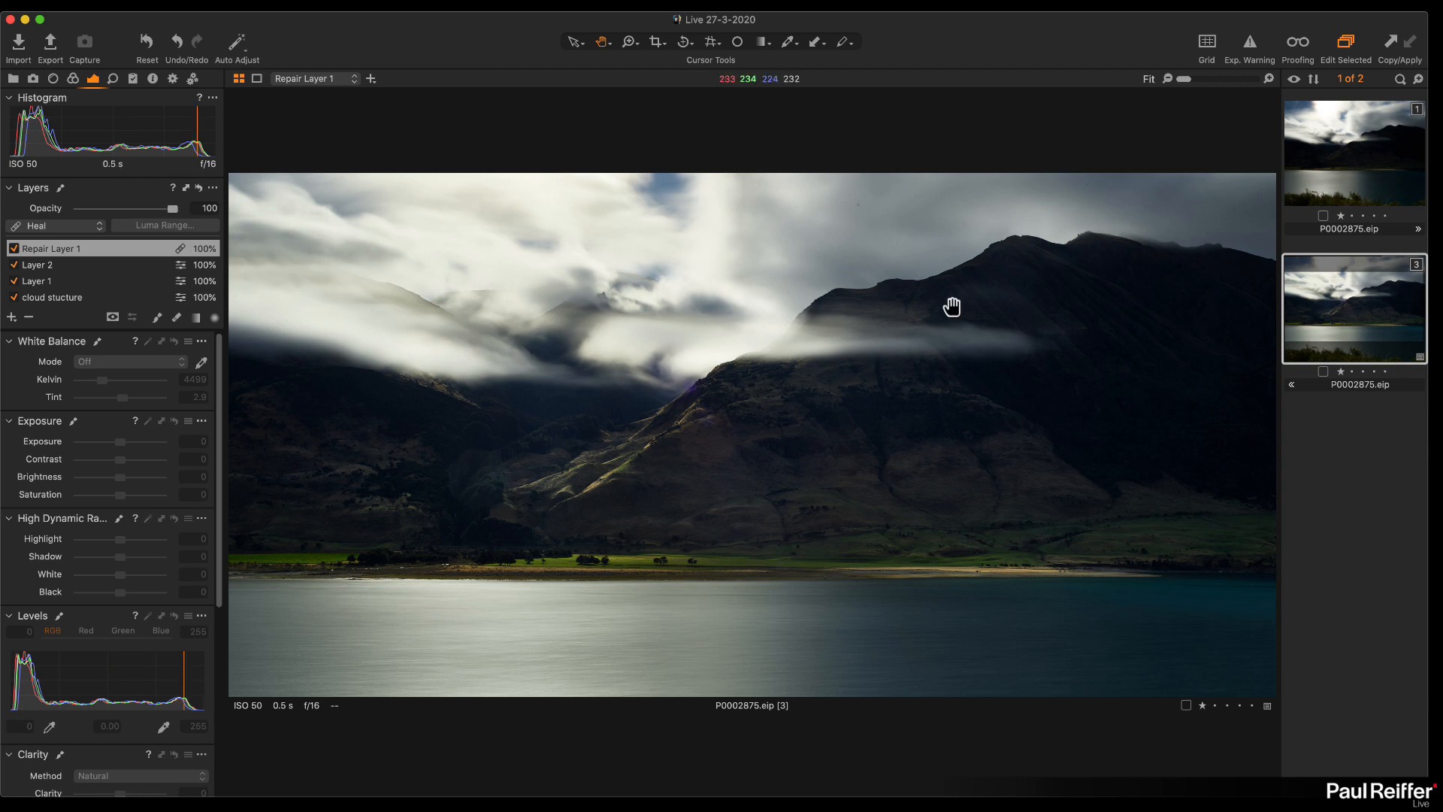
left_click(1340, 167)
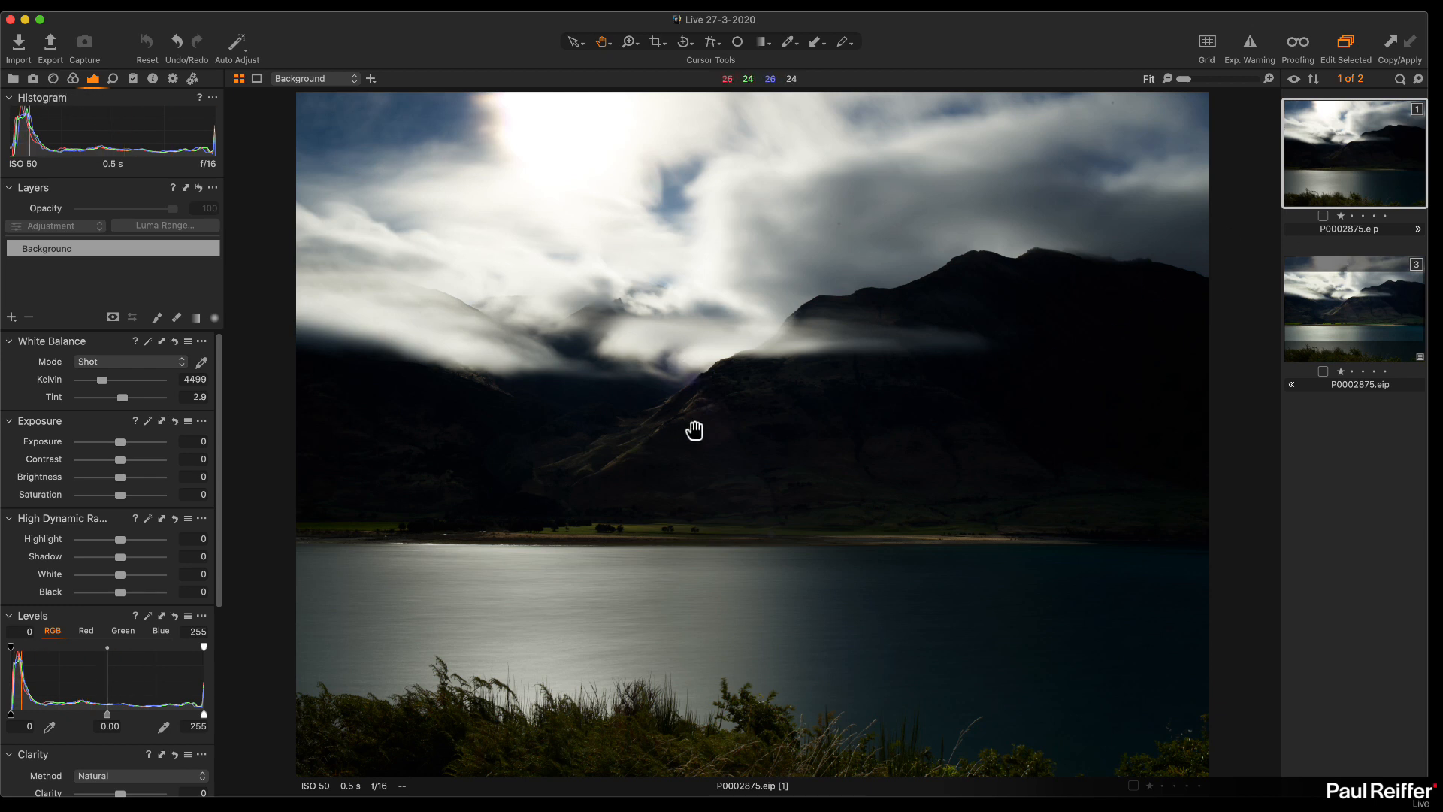
Step: Examine the shadow detail on the dark mountain slopes and shoreline at 100%, and return to the full view
left_click(669, 430)
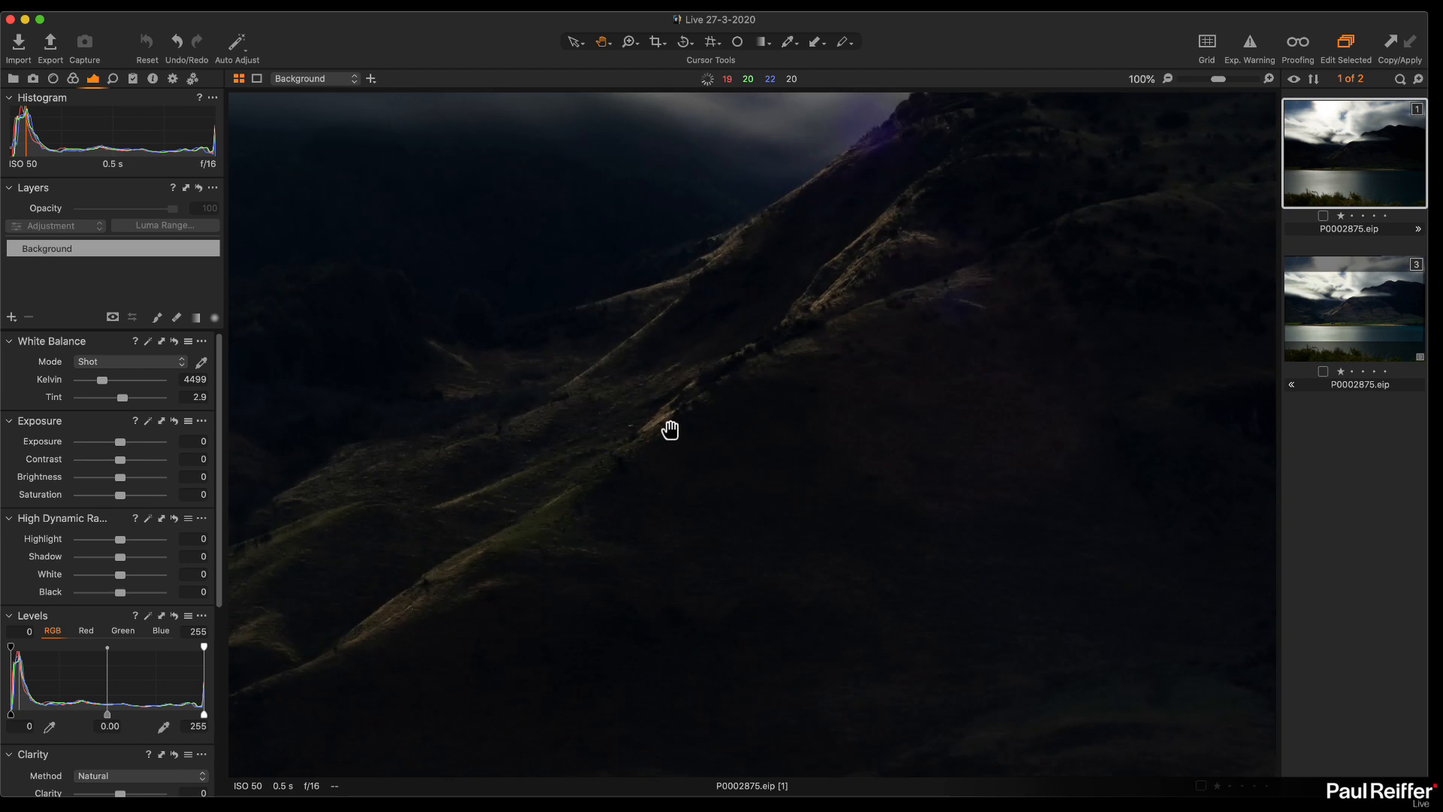
left_click_drag(634, 511, 1135, 235)
left_click_drag(804, 476, 985, 337)
left_click_drag(721, 420, 1179, 448)
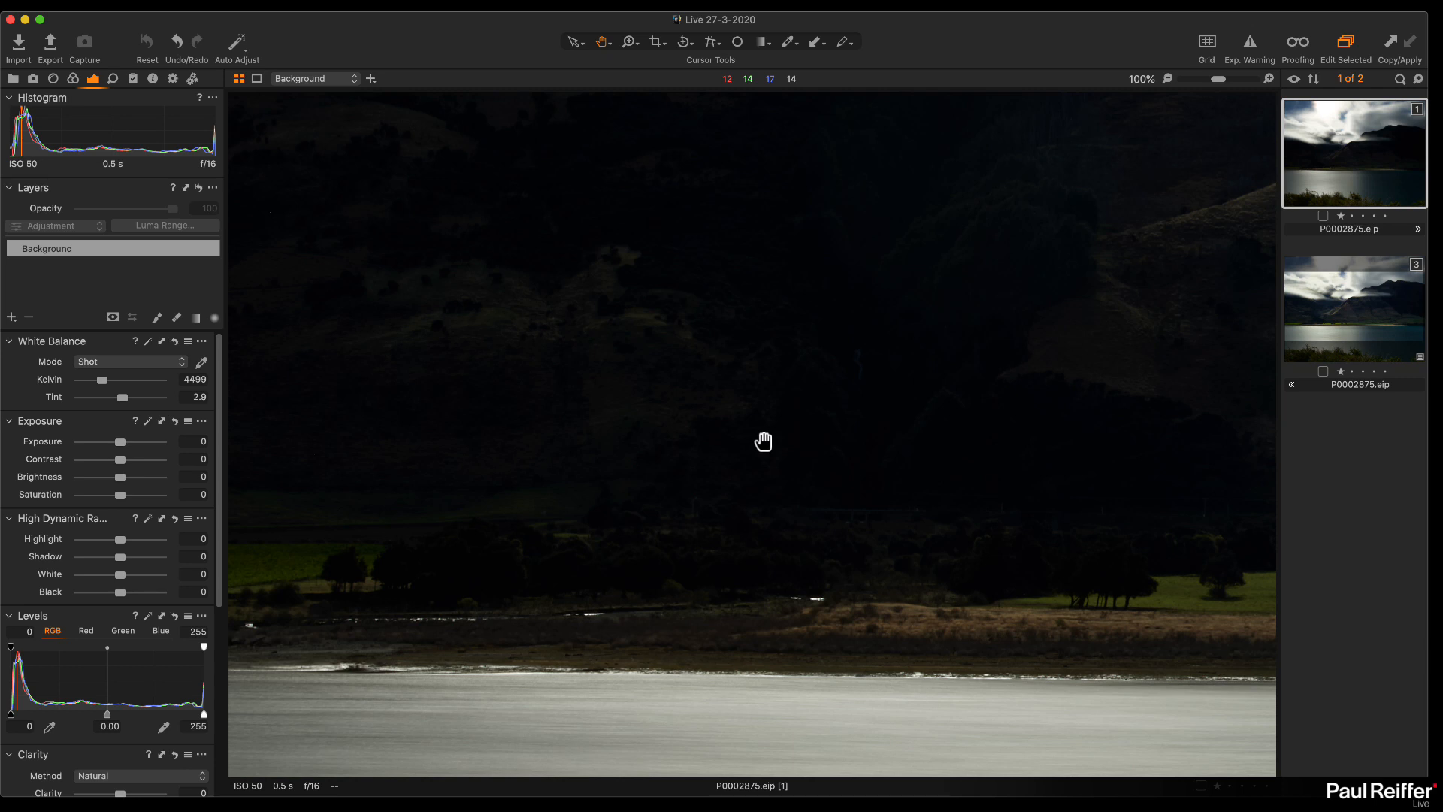
double_click(795, 431)
double_click(827, 432)
double_click(826, 431)
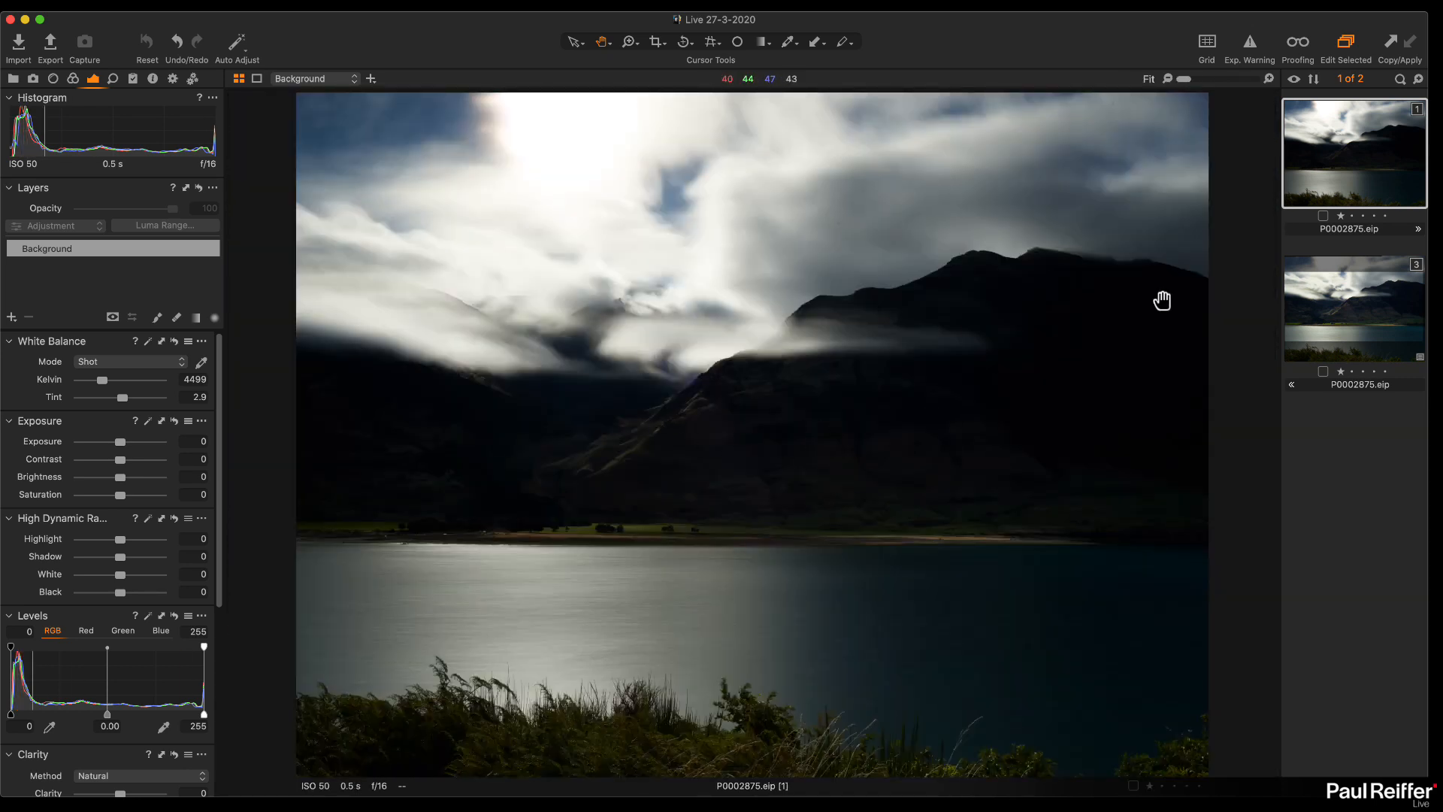
Step: Compare the unedited and edited variants of P0002875.eip and inspect the edited variant's crop frame
left_click(1352, 306)
left_click(1342, 156)
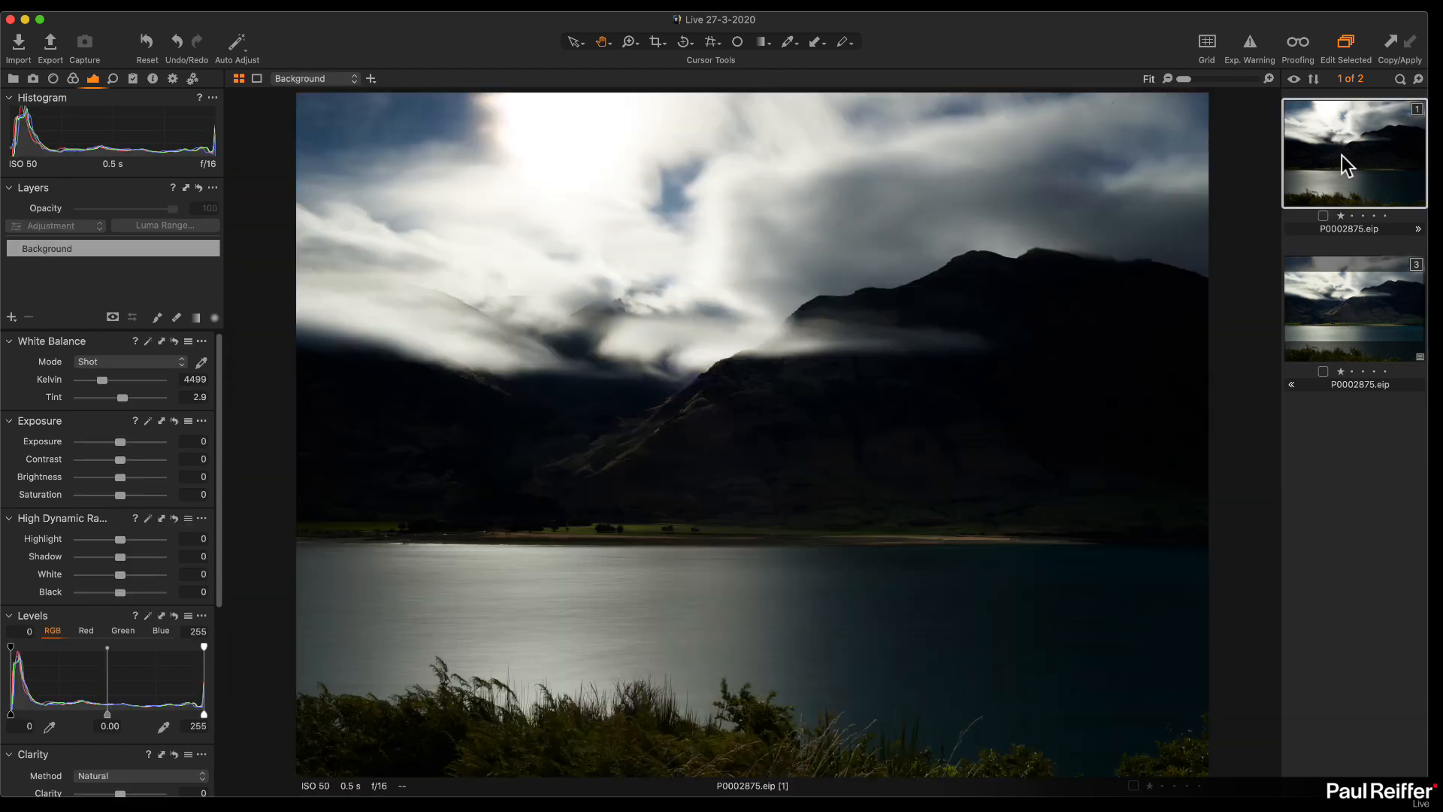
left_click(1324, 325)
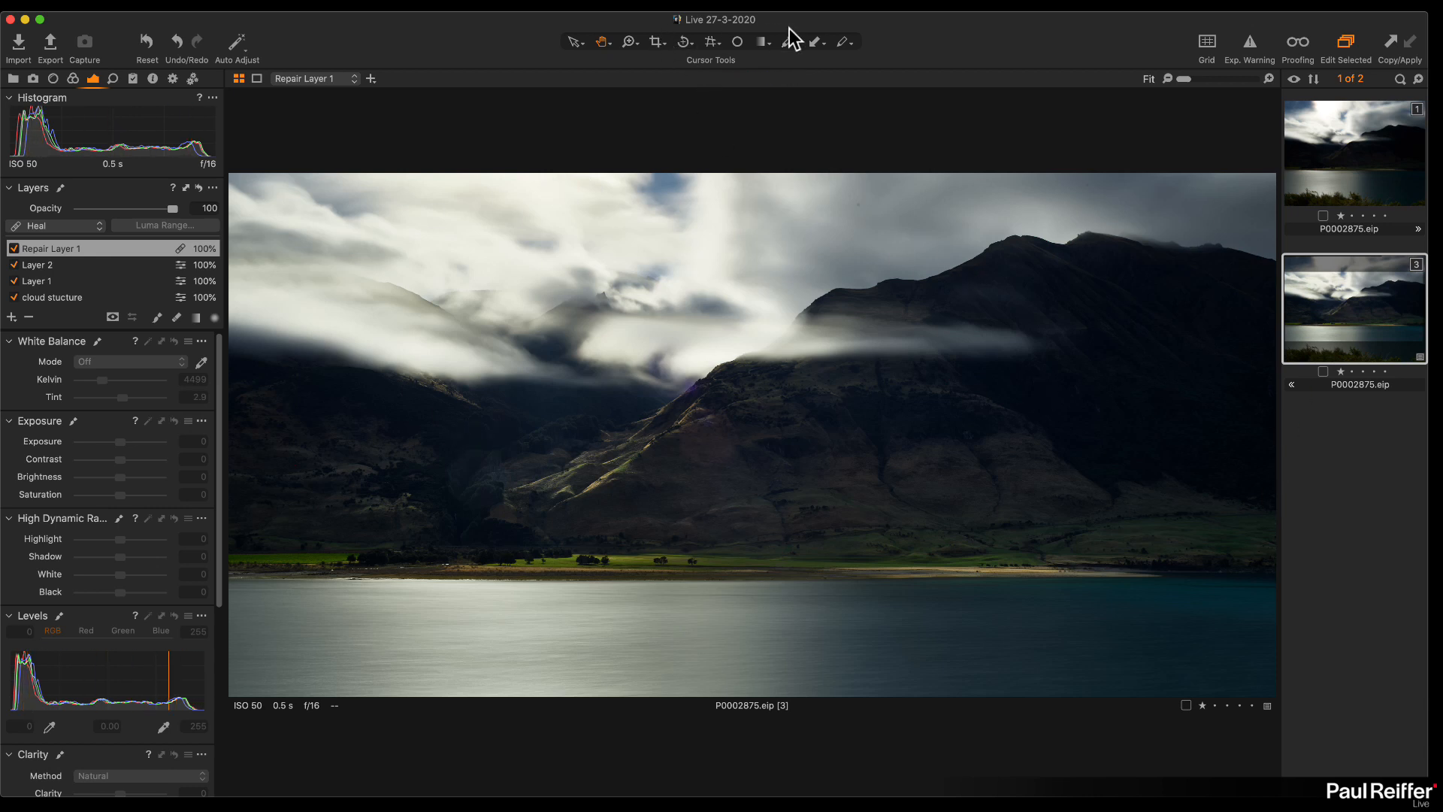
left_click(654, 39)
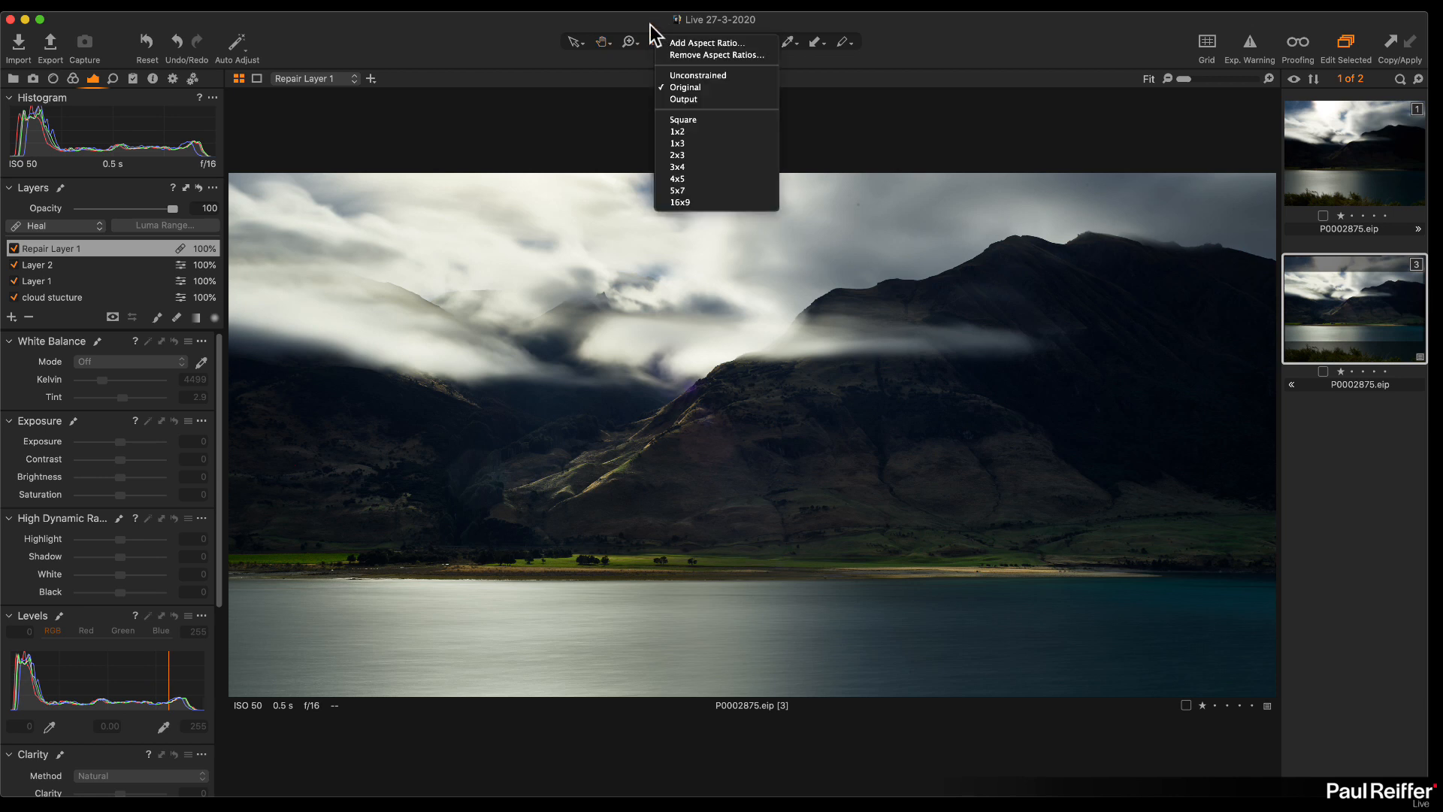
left_click(651, 25)
left_click(656, 41)
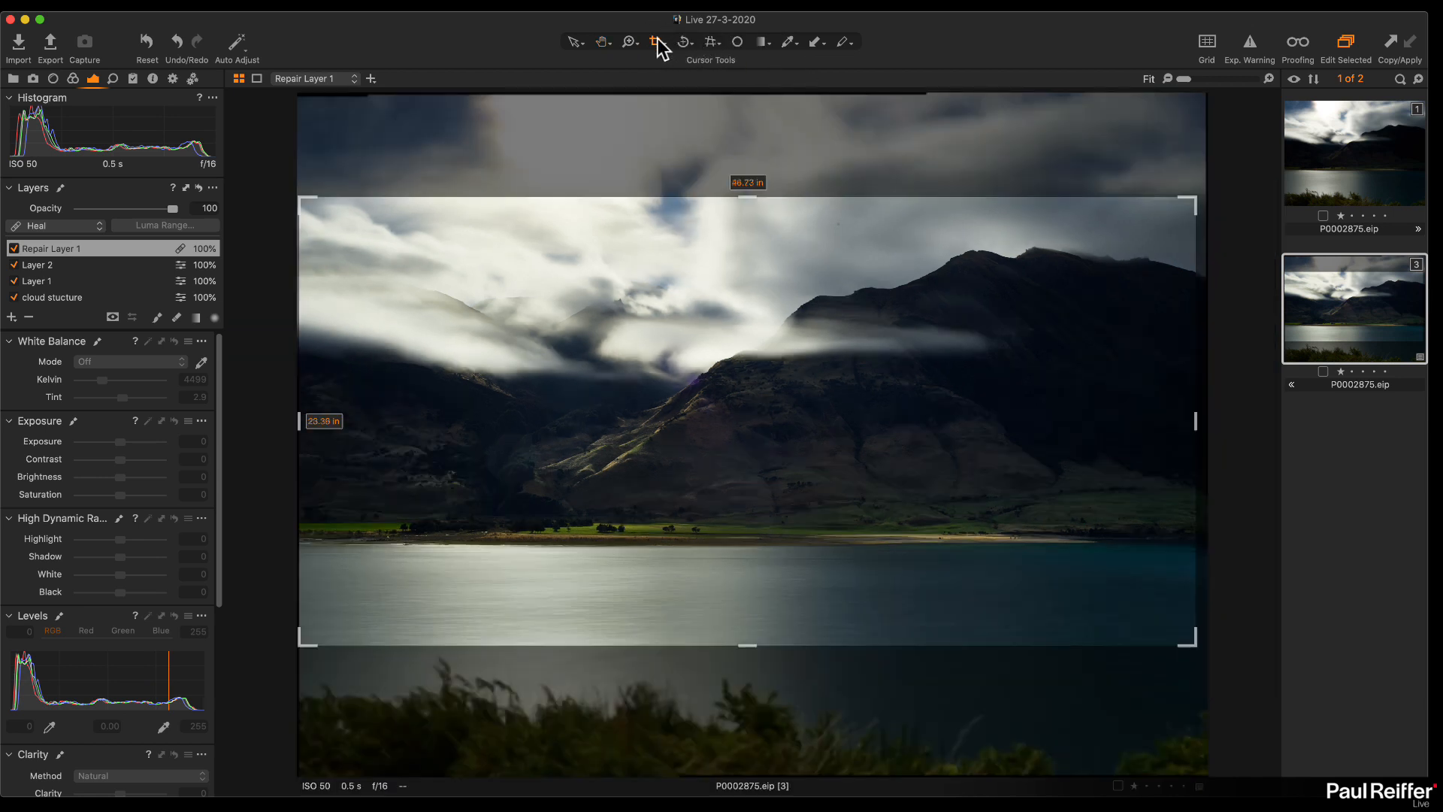
left_click(566, 42)
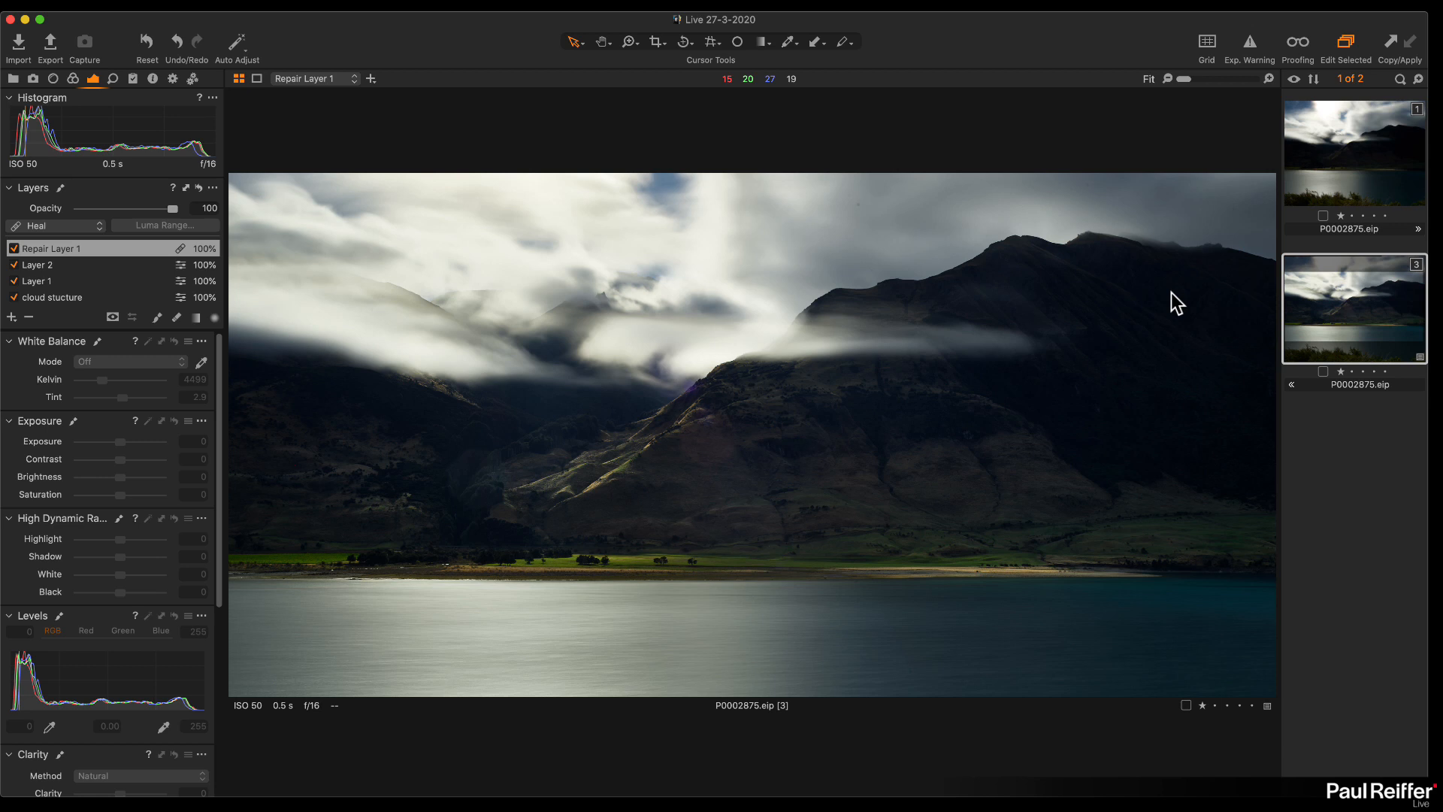
scroll(814, 435, "up", 3)
scroll(814, 434, "down", 3)
left_click(132, 79)
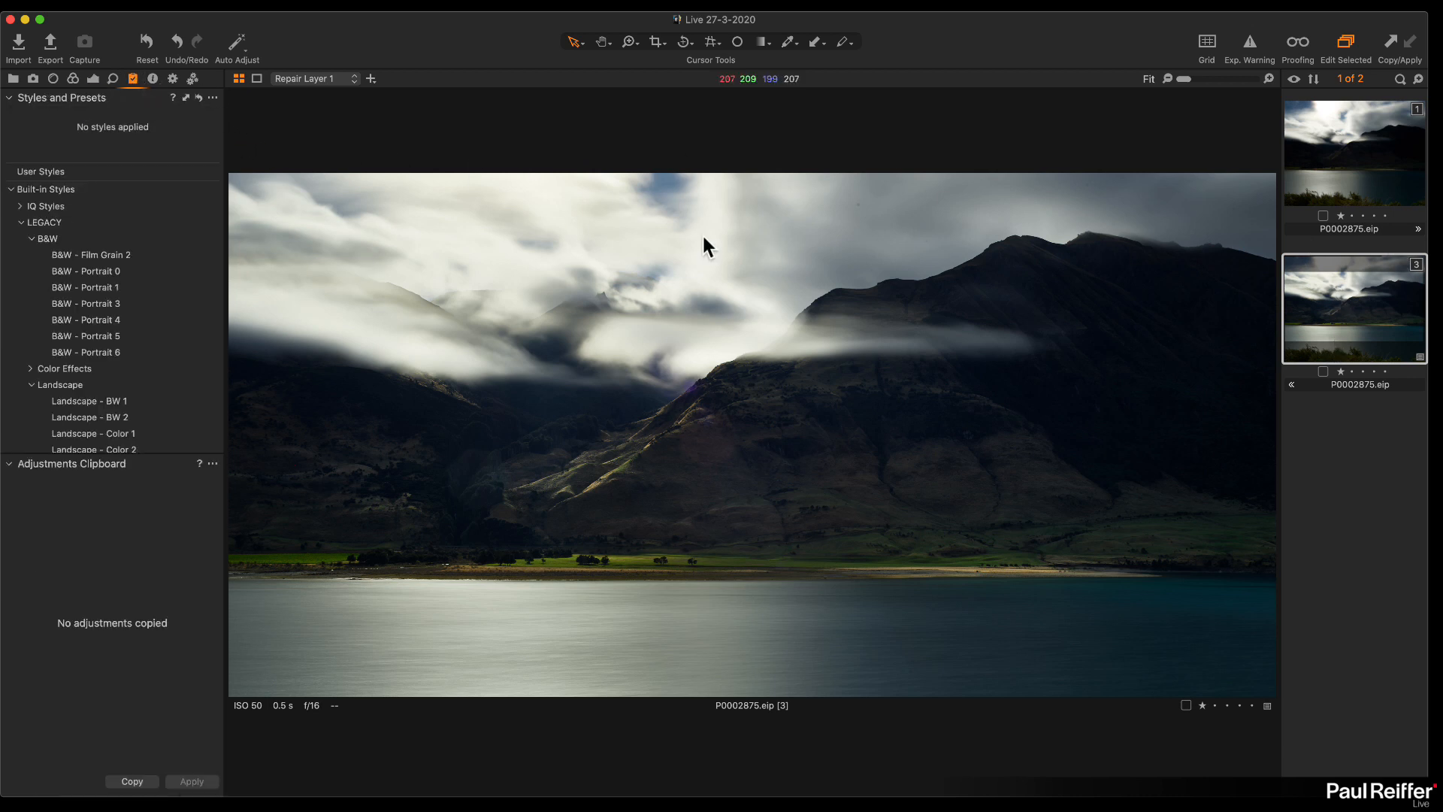
Step: Clone the edited variant 3 of P0002875.eip and display the clone's layers
right_click(1337, 289)
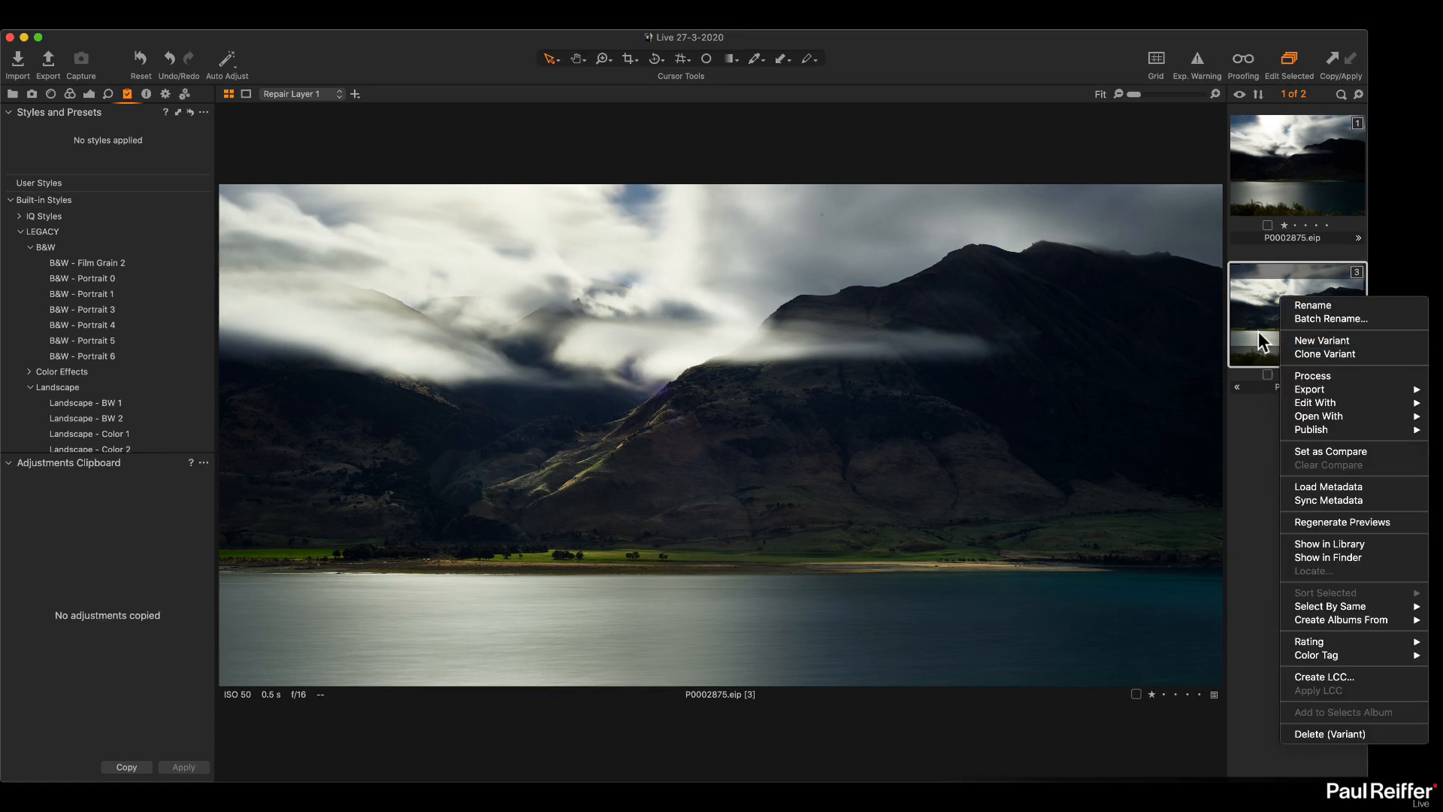
left_click(1328, 354)
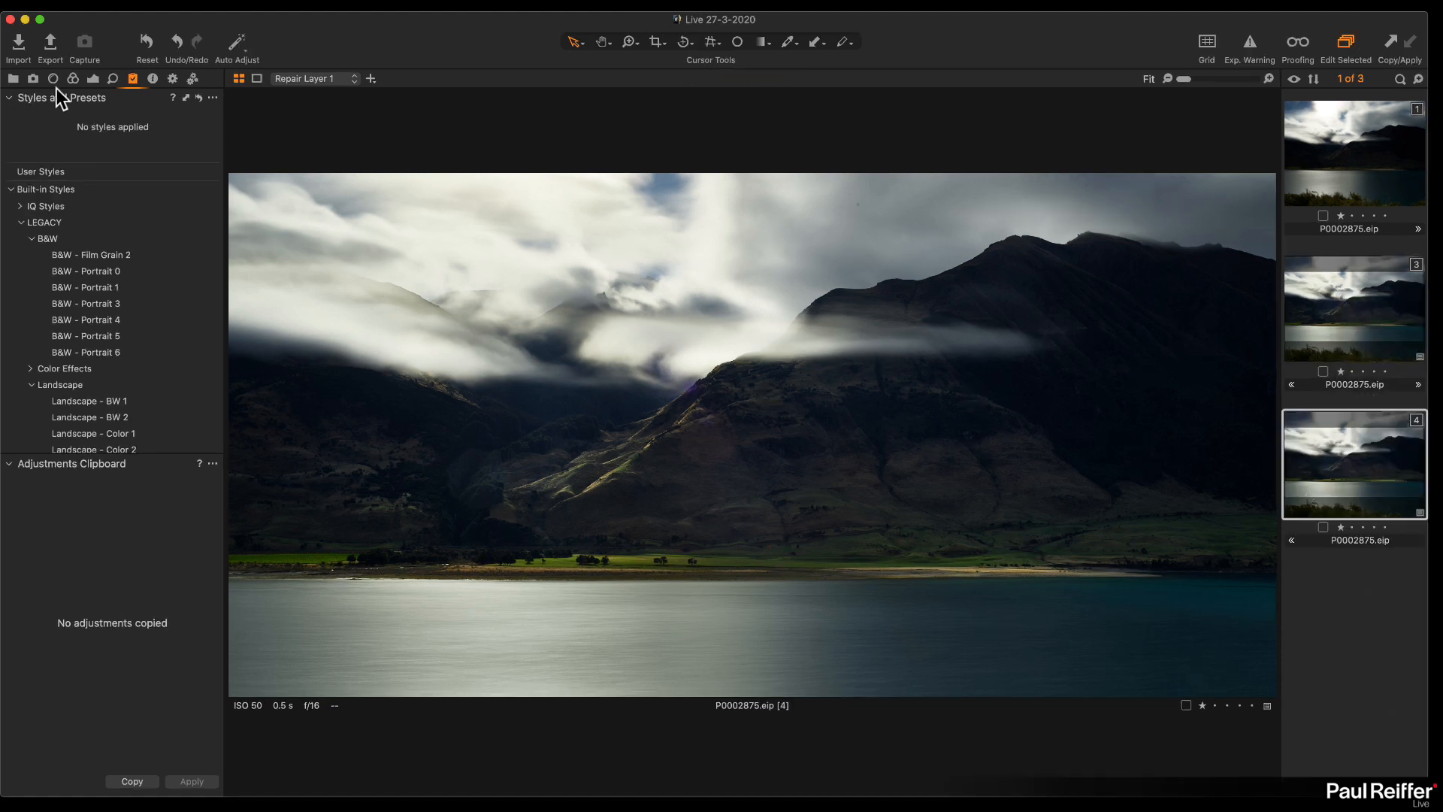
left_click(92, 78)
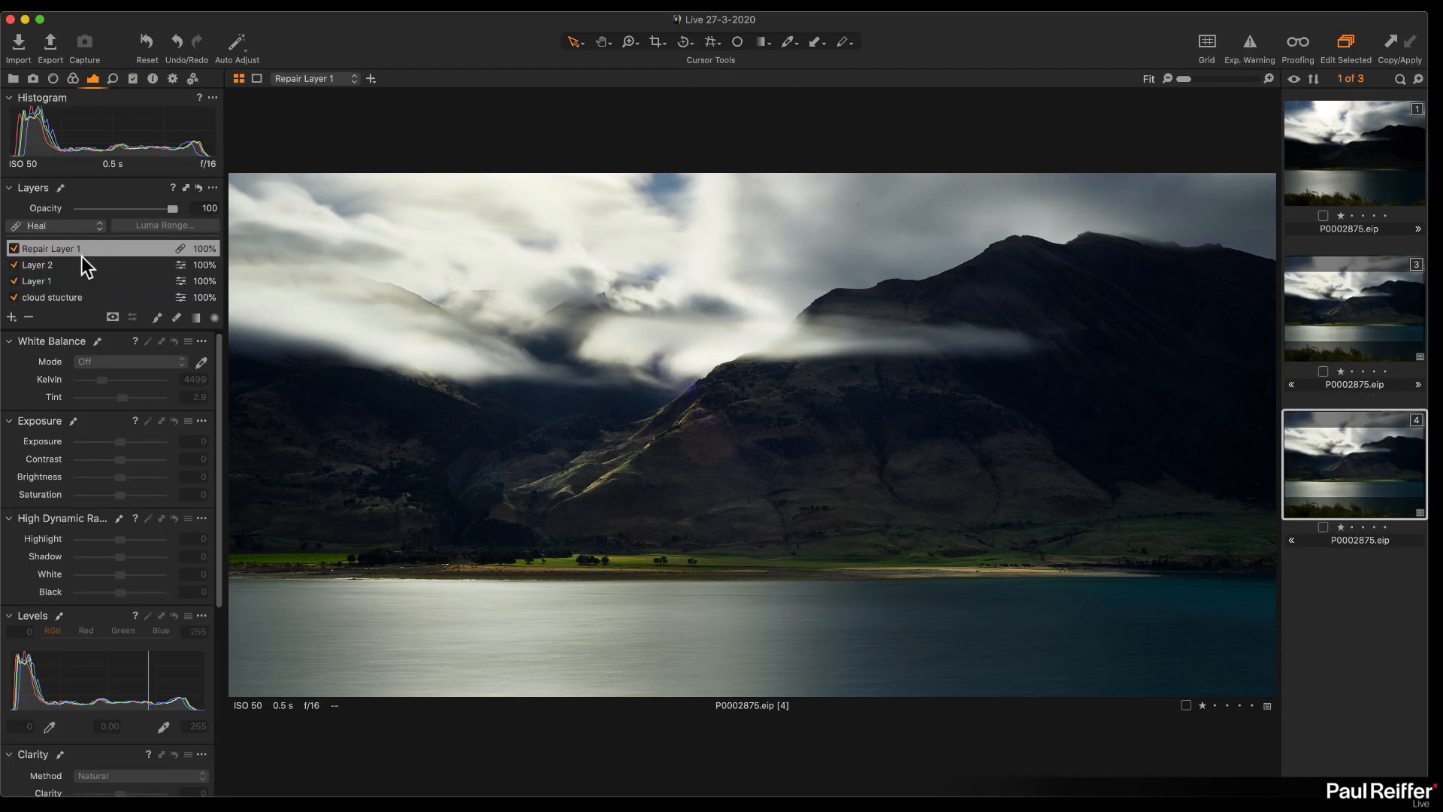
Step: Toggle the visibility of Repair Layer 1 and Layer 2 on the clone to compare their effect, leaving both enabled
left_click(13, 248)
left_click(14, 248)
left_click(15, 264)
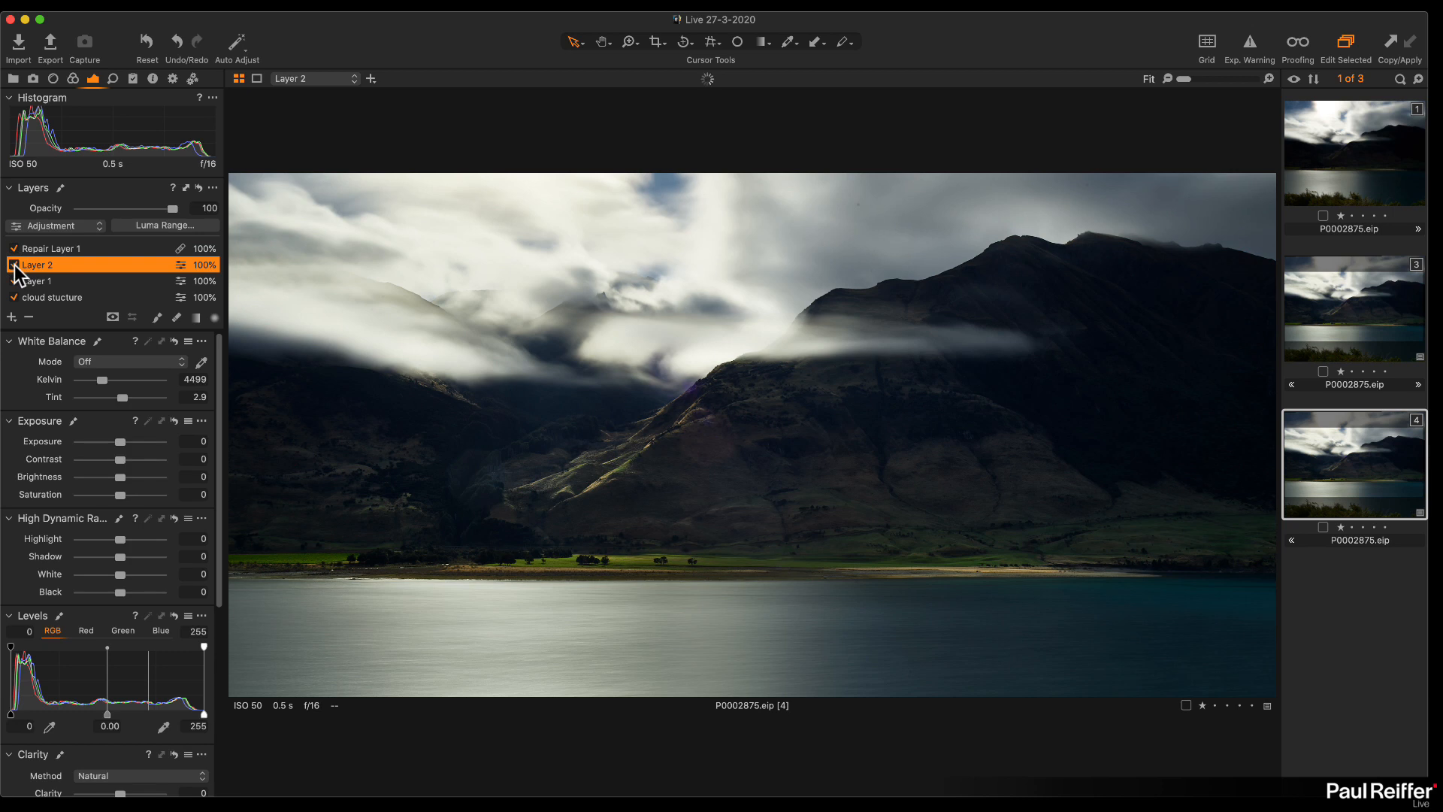
left_click(14, 265)
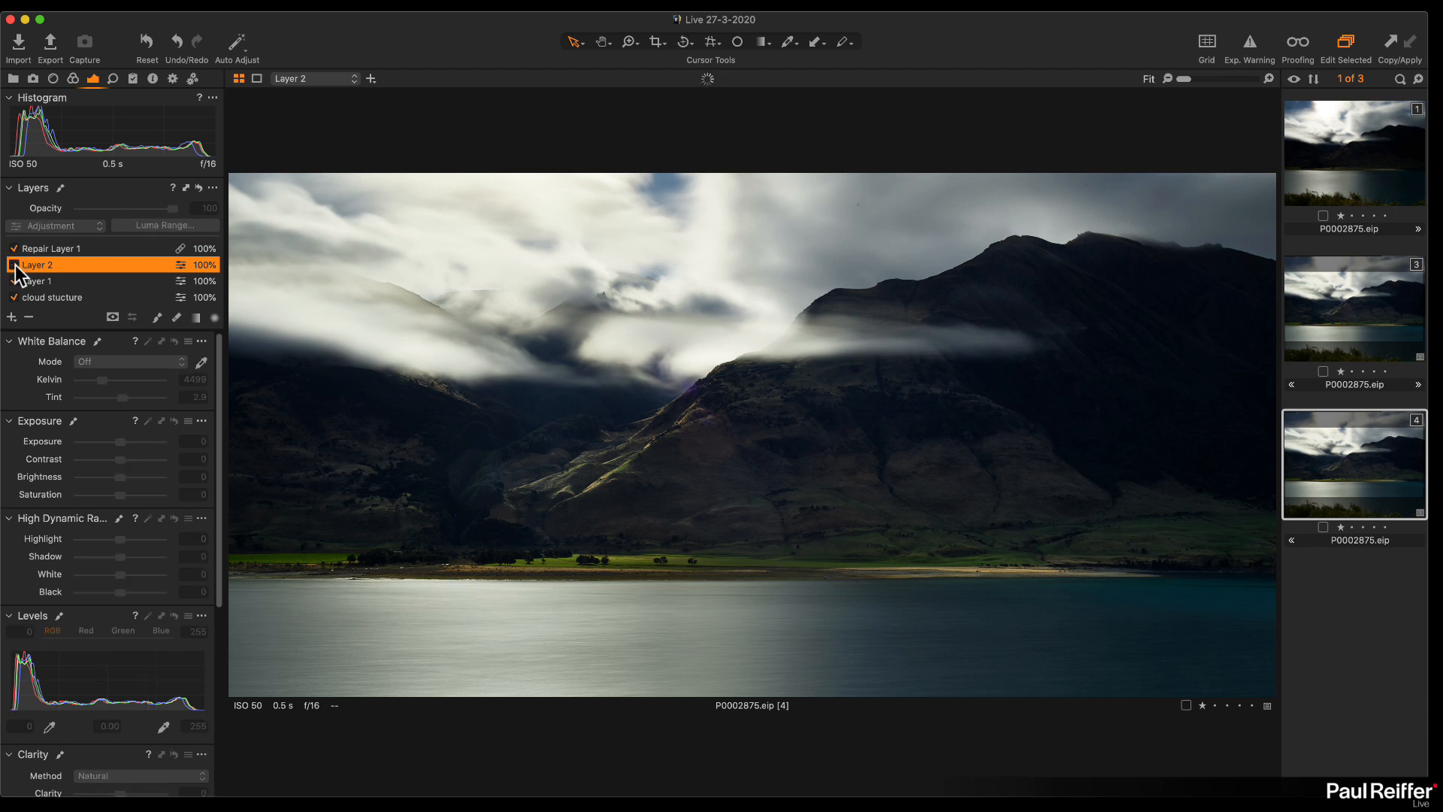
left_click(14, 265)
Step: Examine the masks and adjustment settings of Layer 1 and the cloud stucture layer, and the Background layer's adjustments
left_click(18, 281)
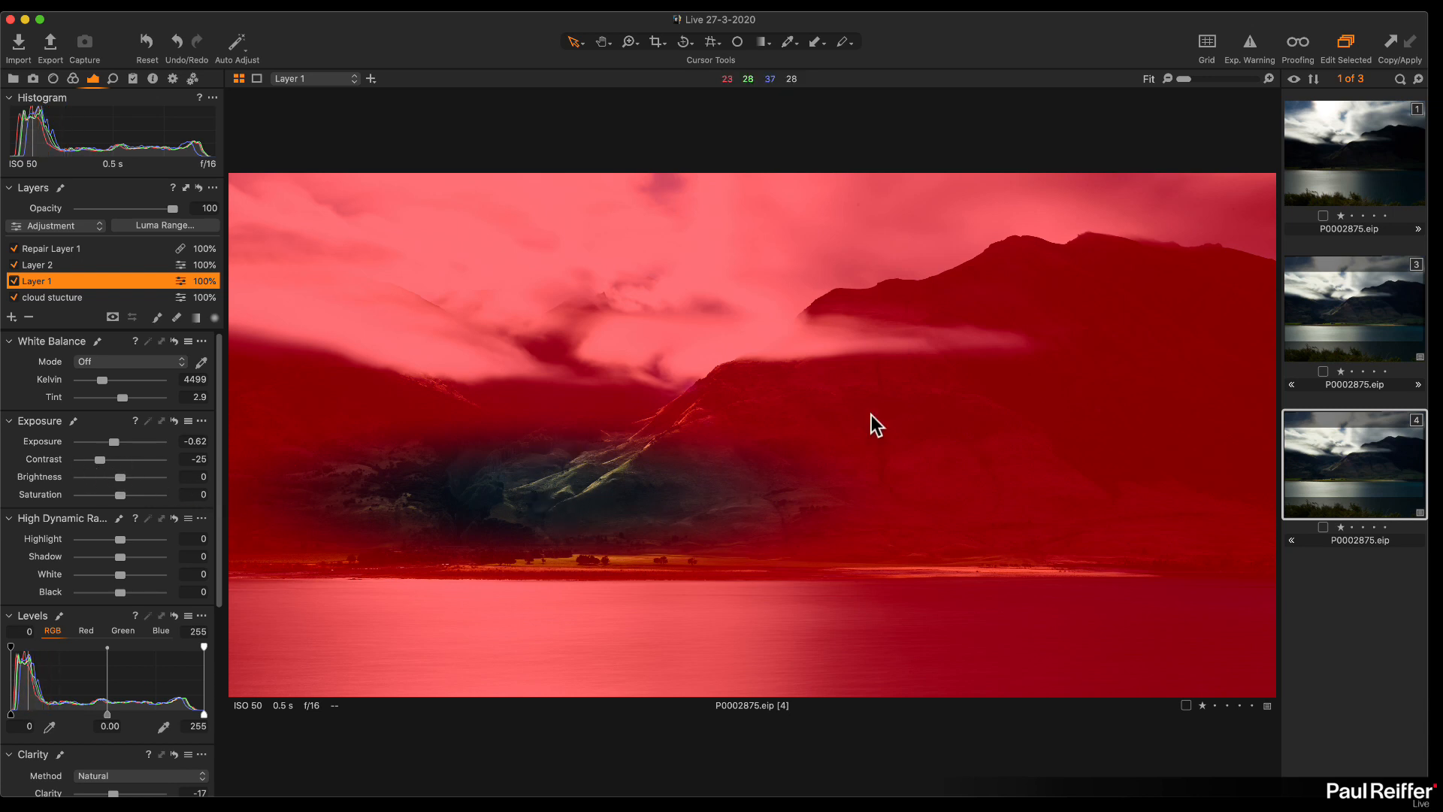
left_click(41, 297)
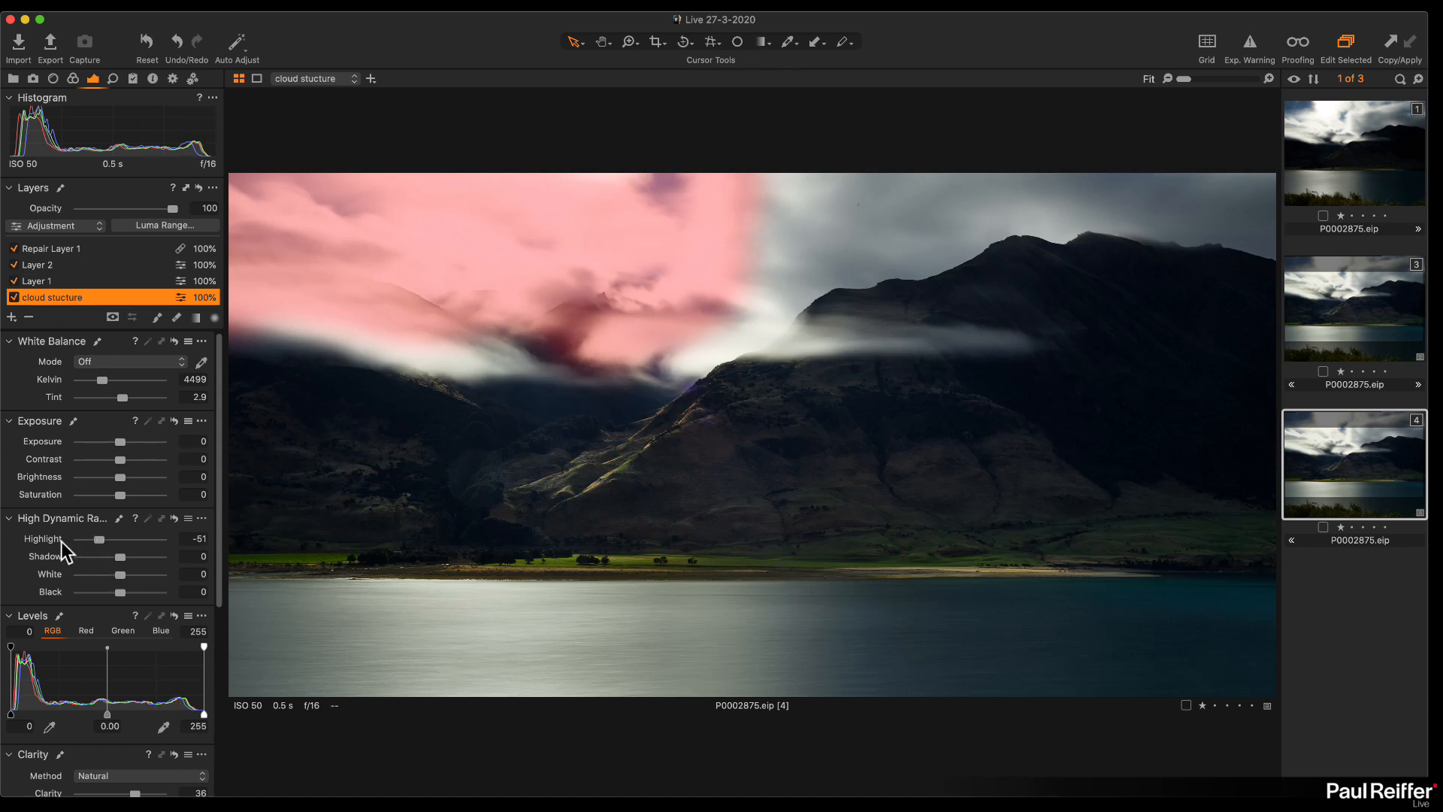
scroll(100, 555, "down", 3)
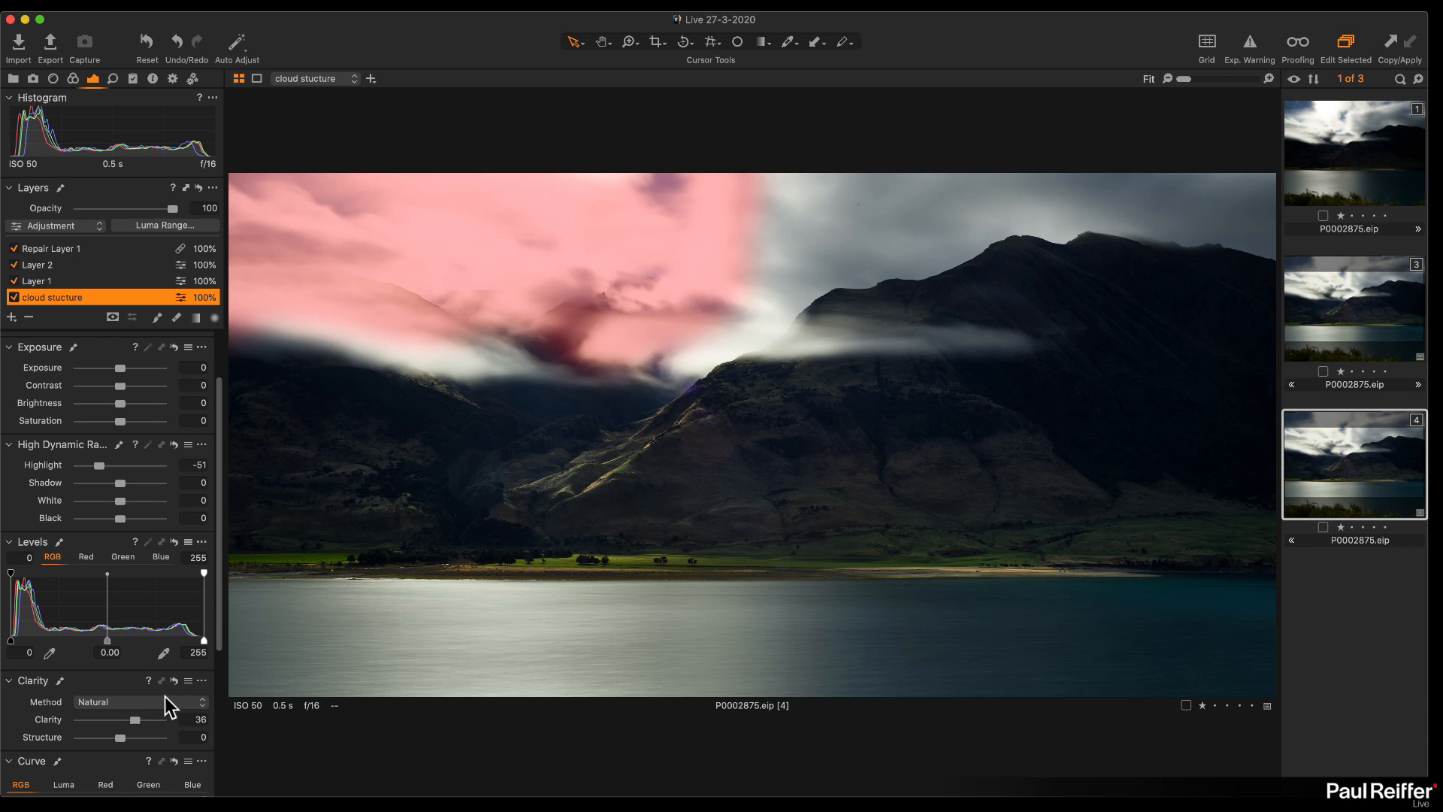
scroll(106, 265, "down", 1)
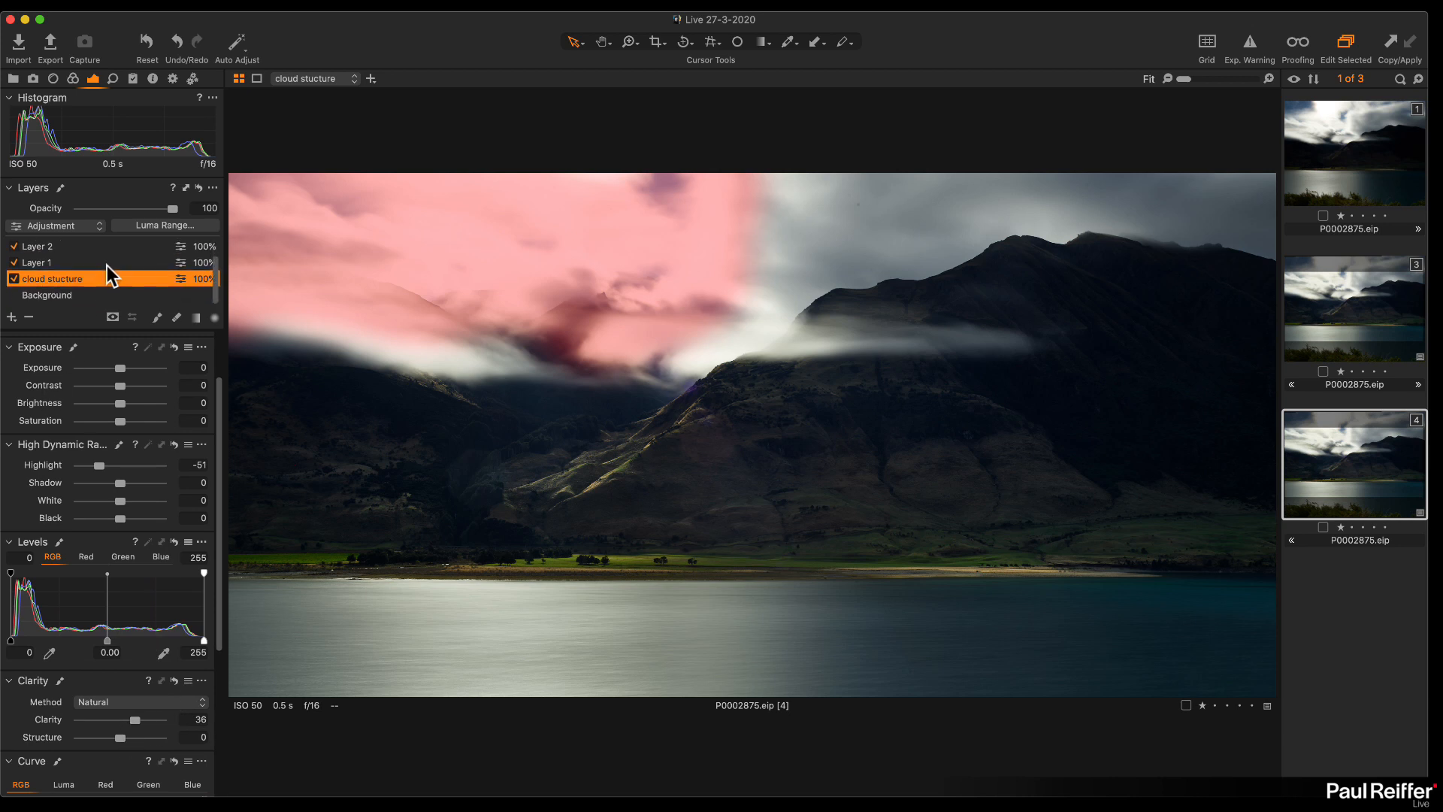
left_click(82, 299)
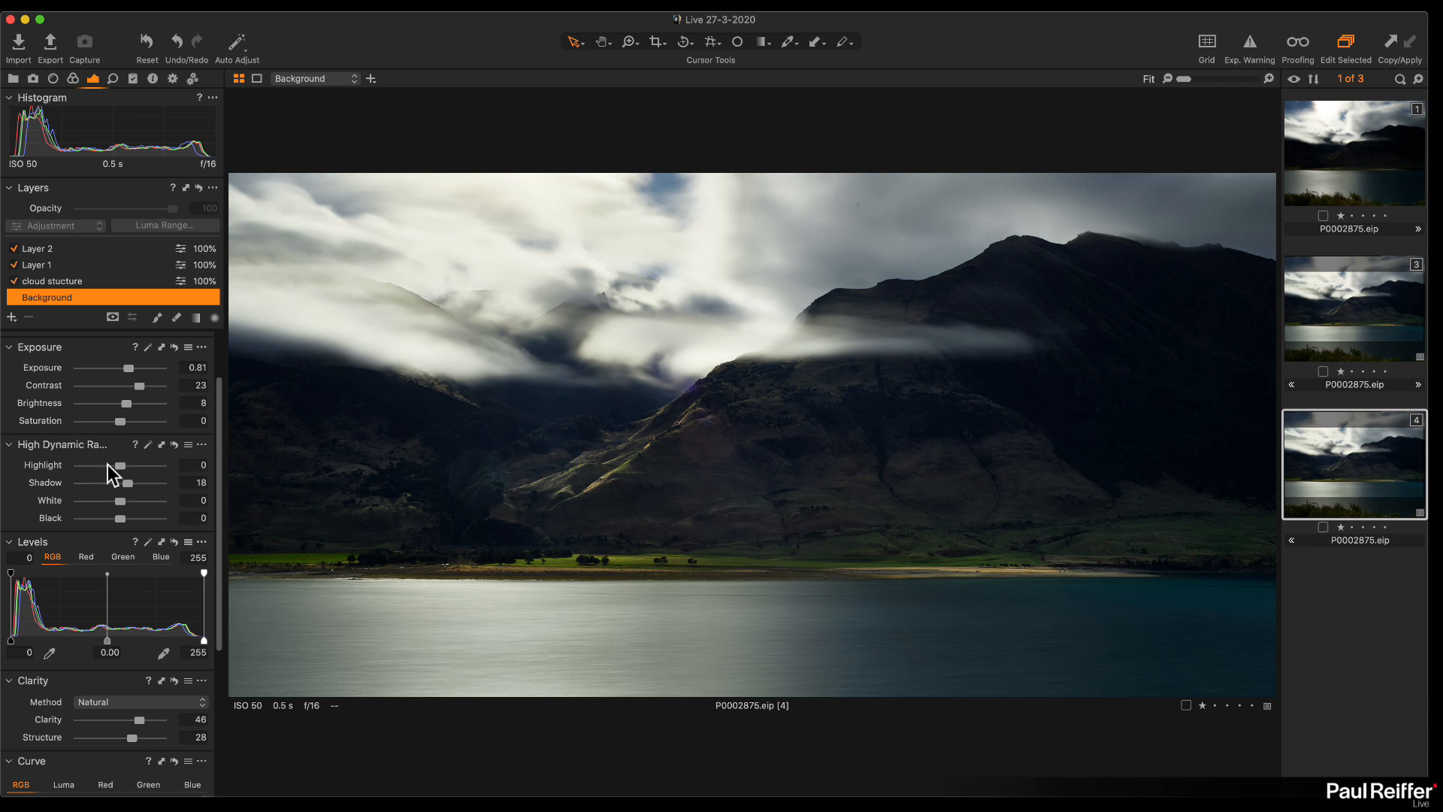
scroll(113, 480, "up", 3)
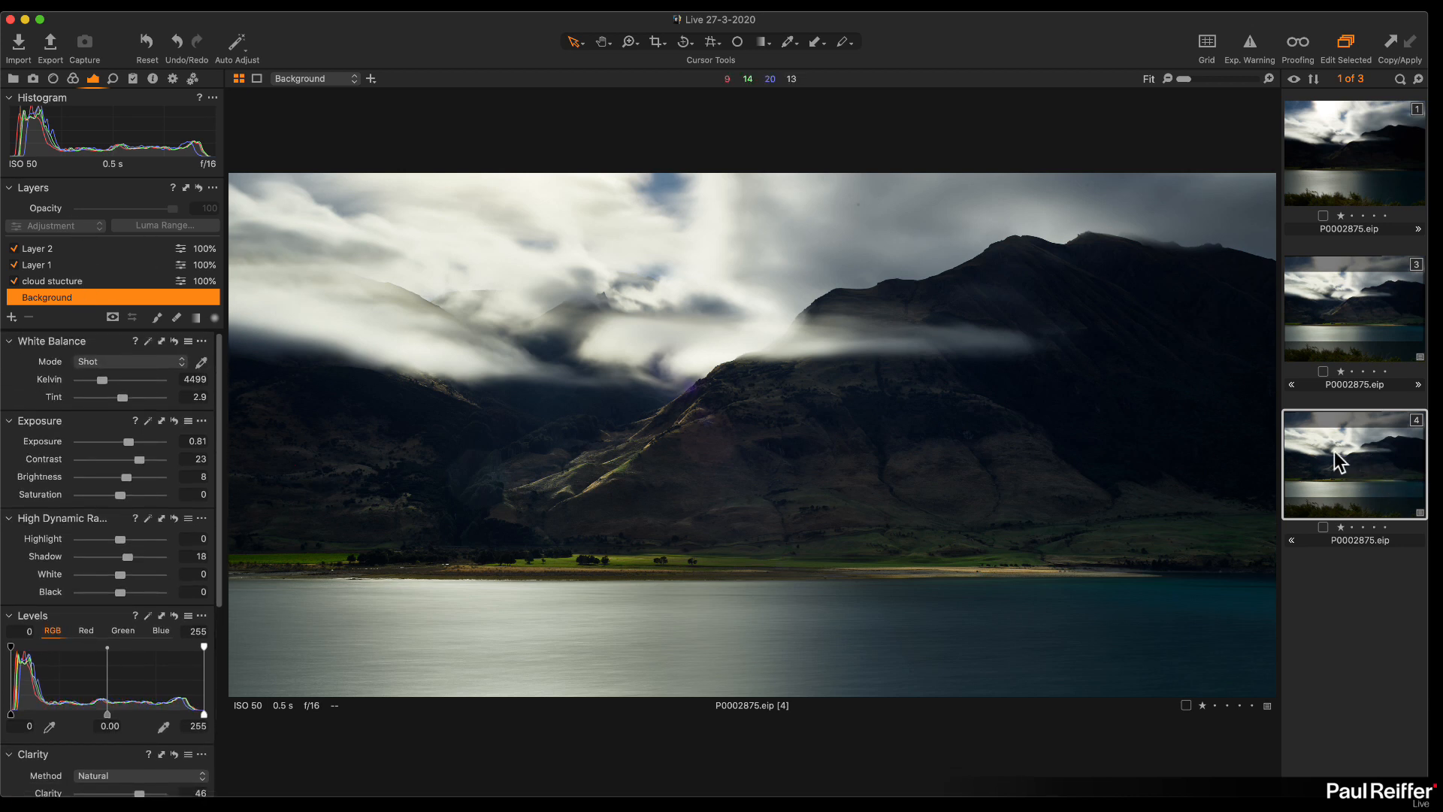
Step: Apply the built-in IQ style B&W Neutral to the cloned variant 4 of P0002875.eip
left_click(1371, 332)
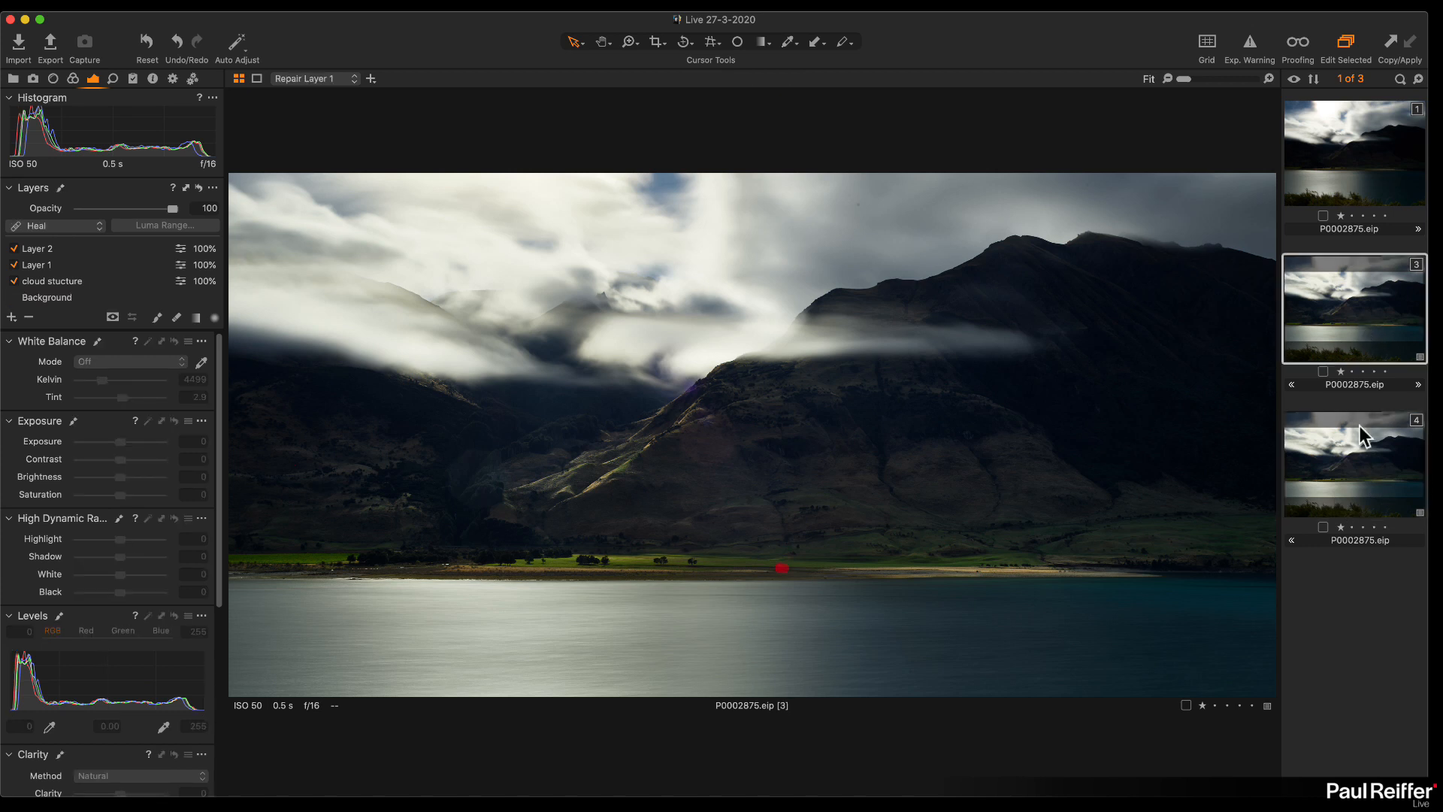
left_click(1357, 467)
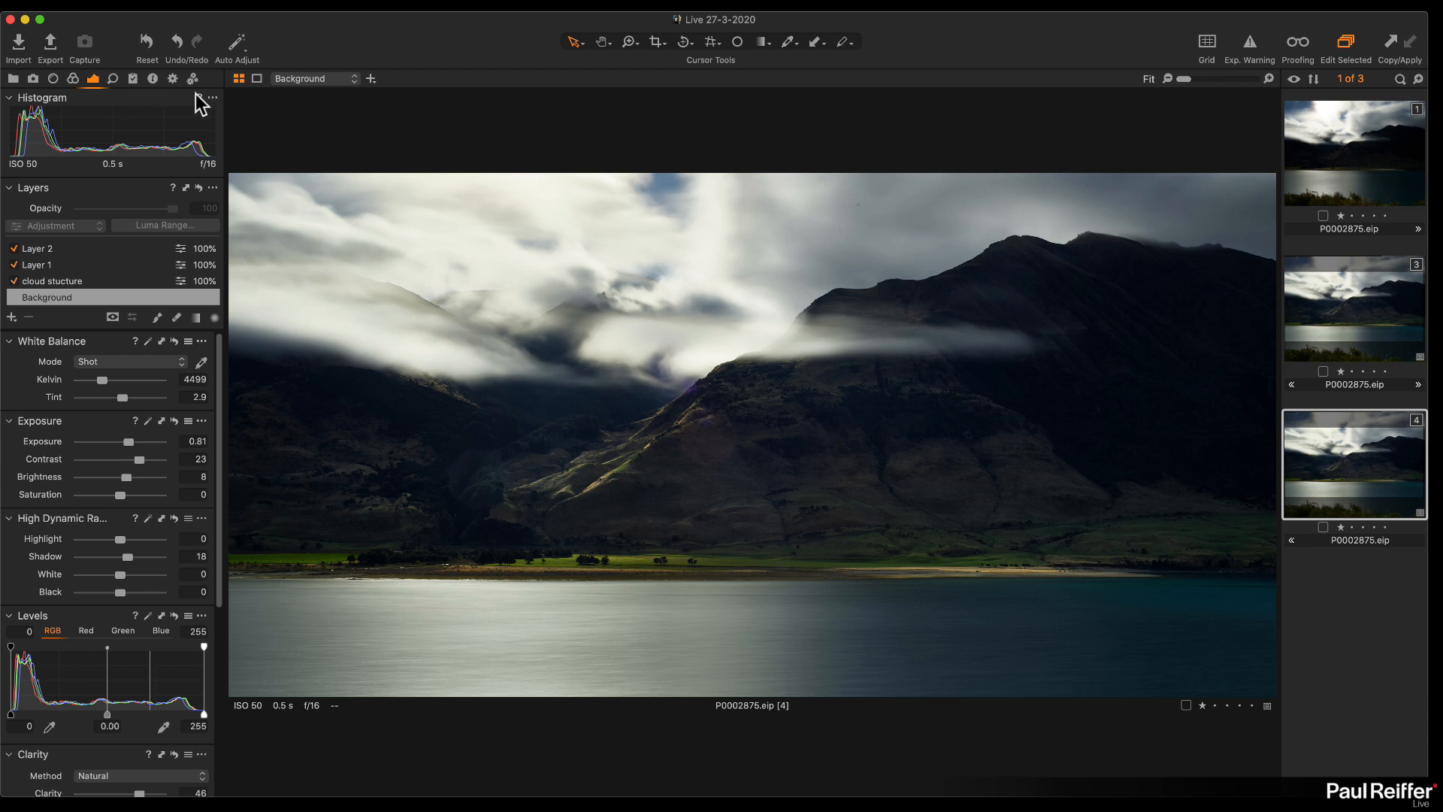
left_click(134, 78)
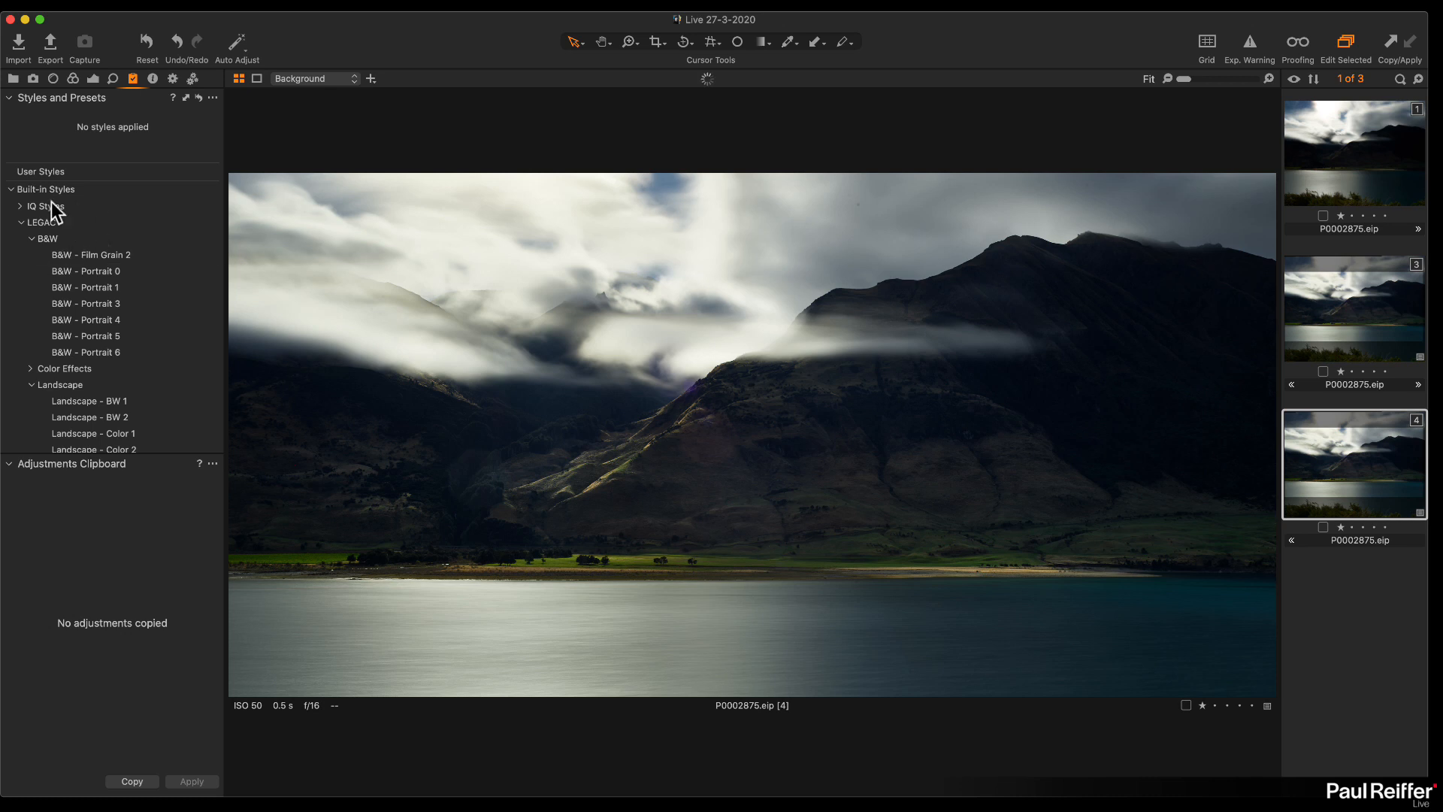
left_click(22, 207)
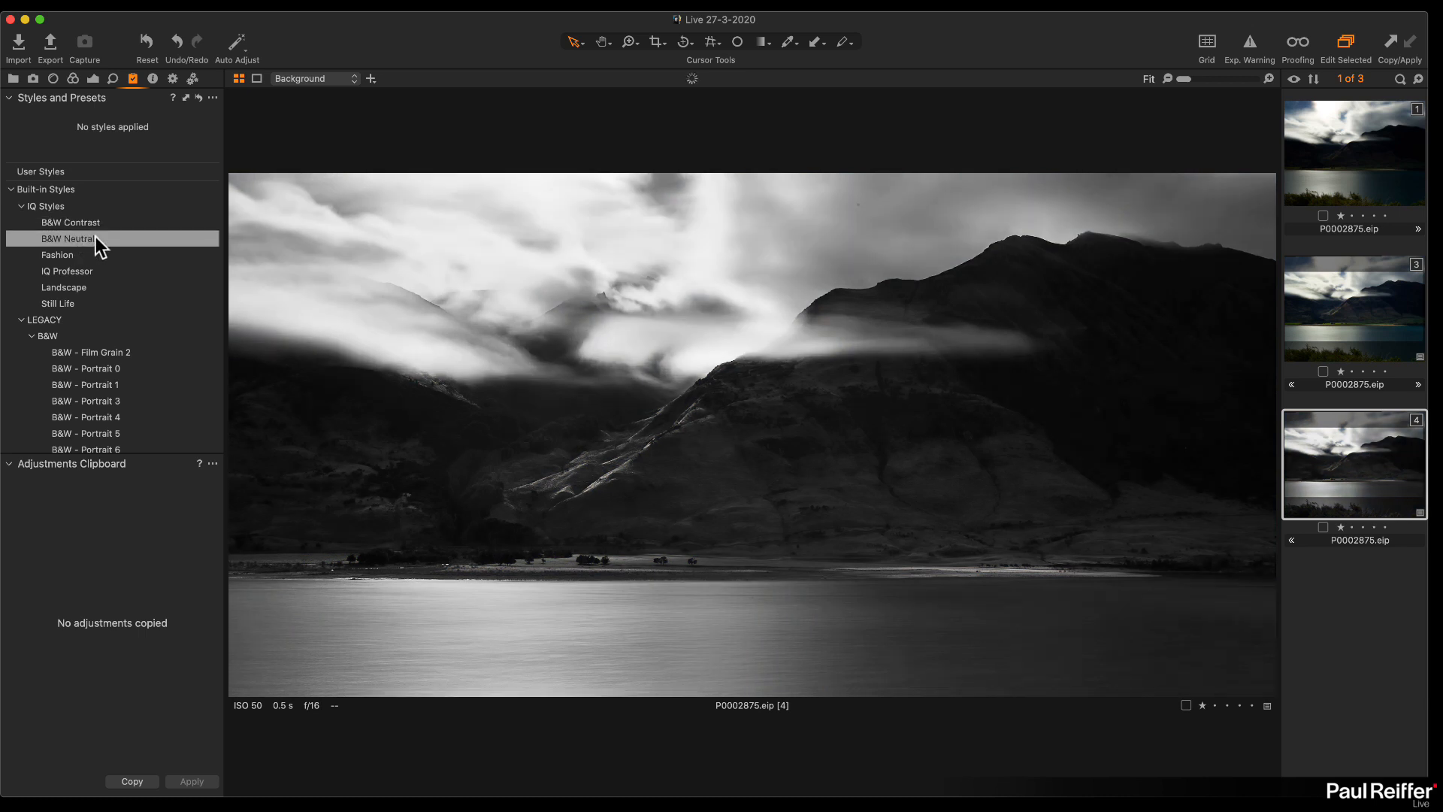
left_click(96, 236)
Step: Compare colour variant 3 with the black-and-white clone and inspect the sunlit mountain ridge in variant 3 at 100%
left_click(1386, 301)
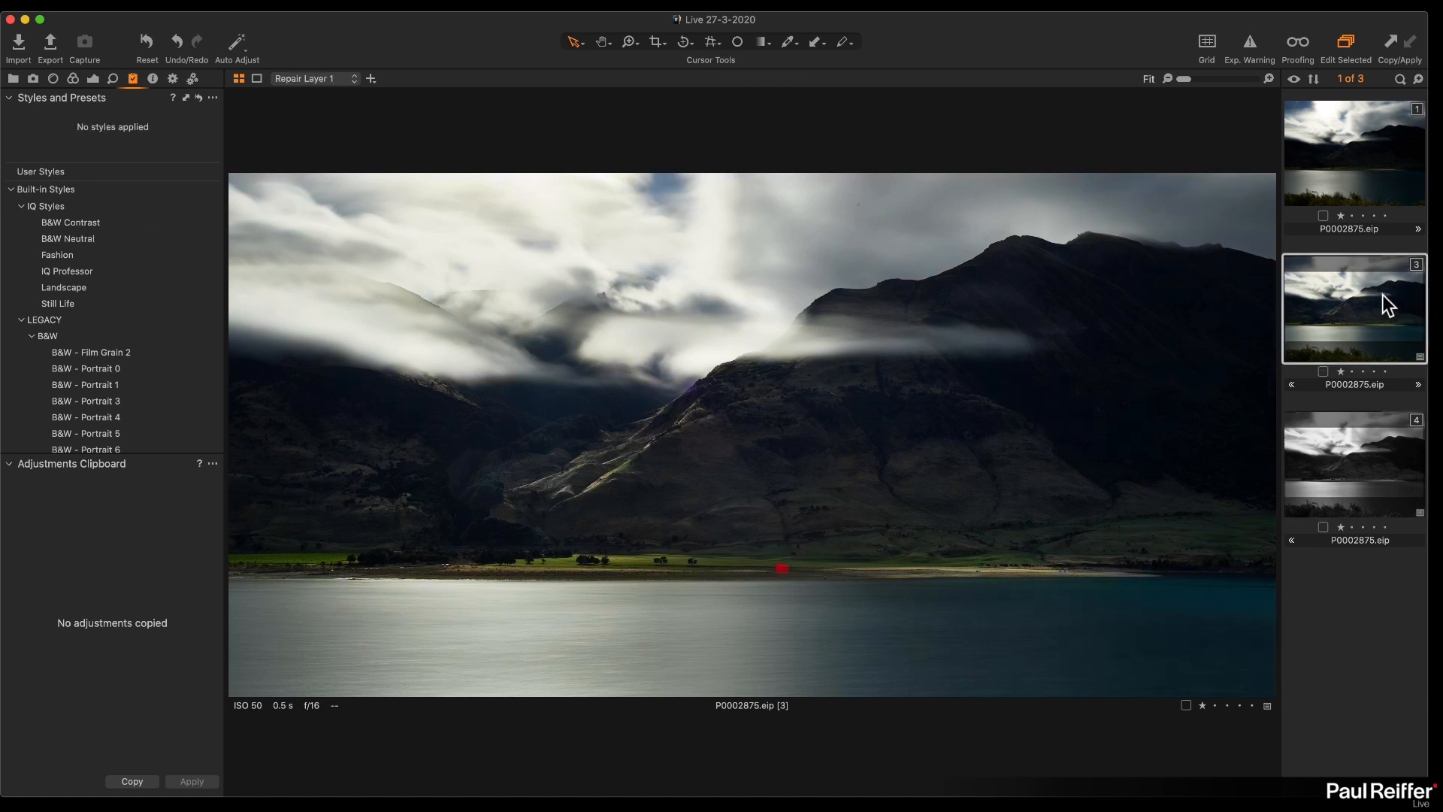
left_click(1371, 449)
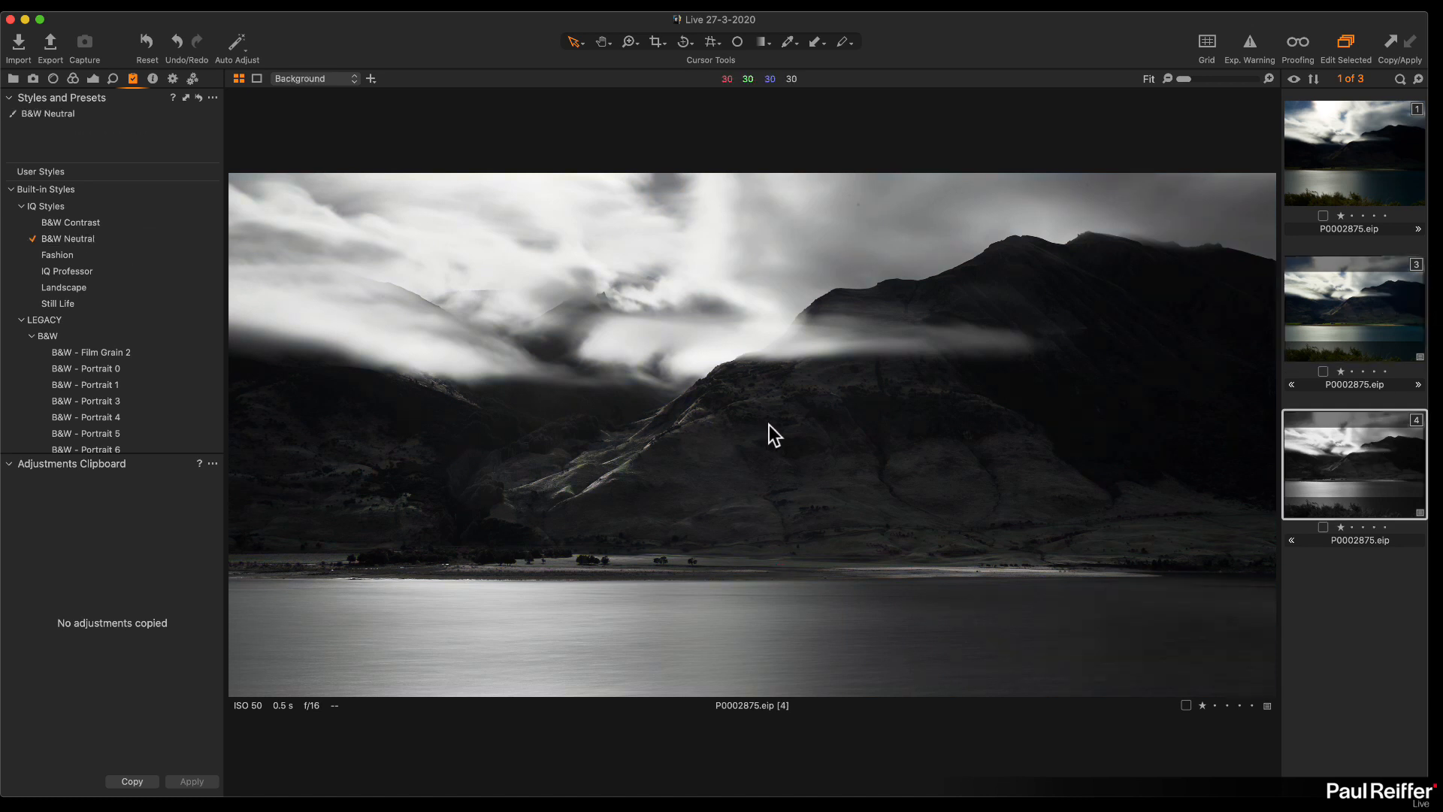
left_click(1330, 325)
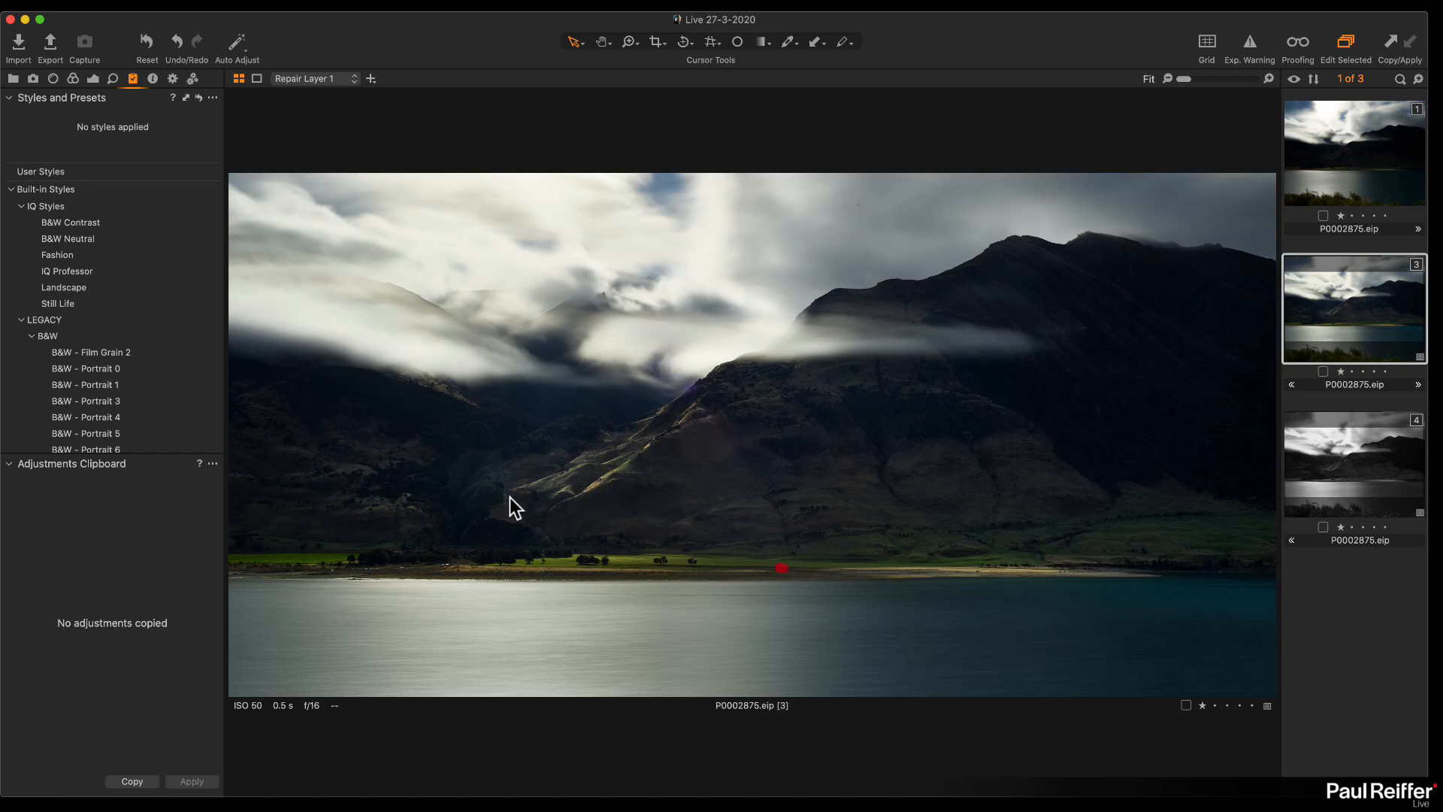
key("h")
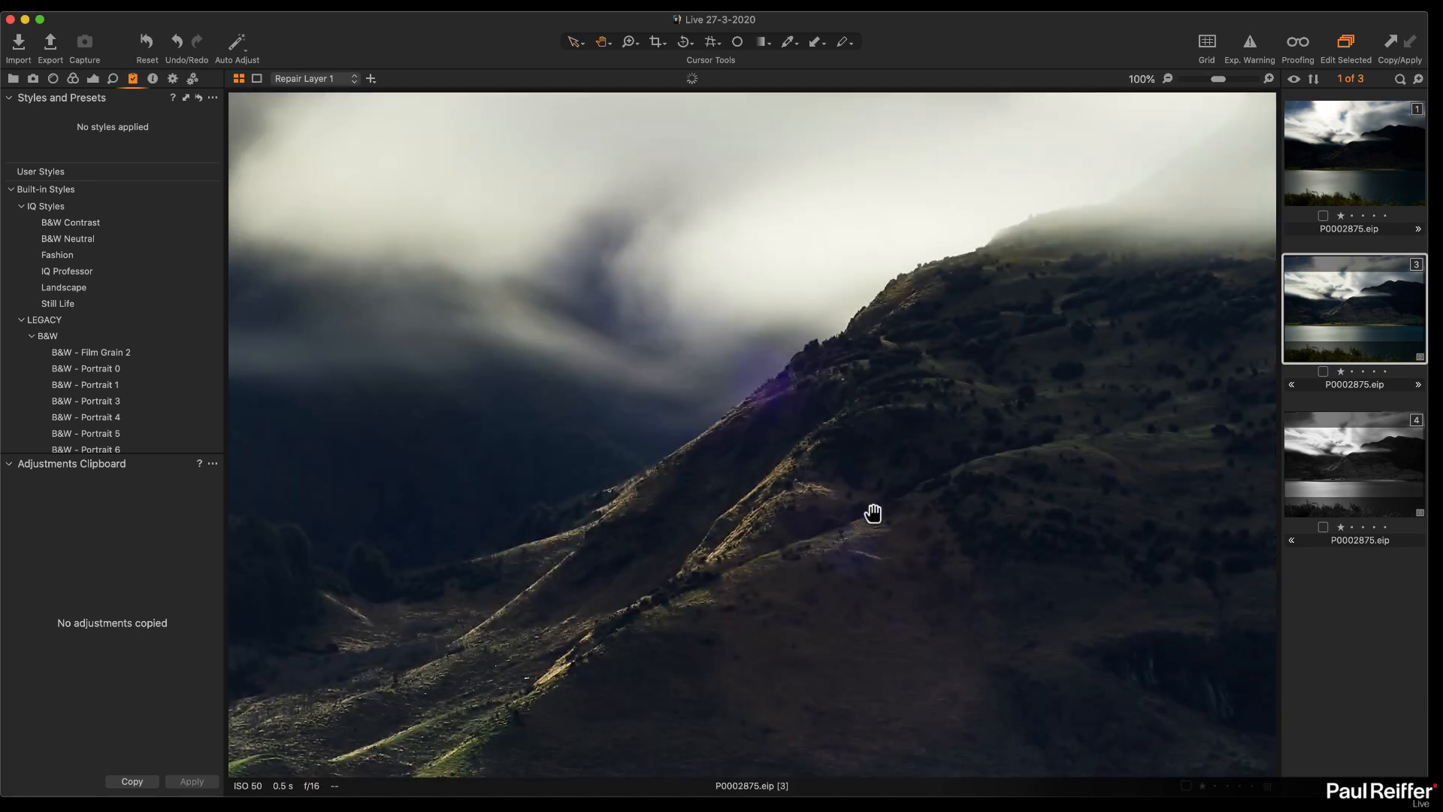
left_click_drag(869, 514, 792, 489)
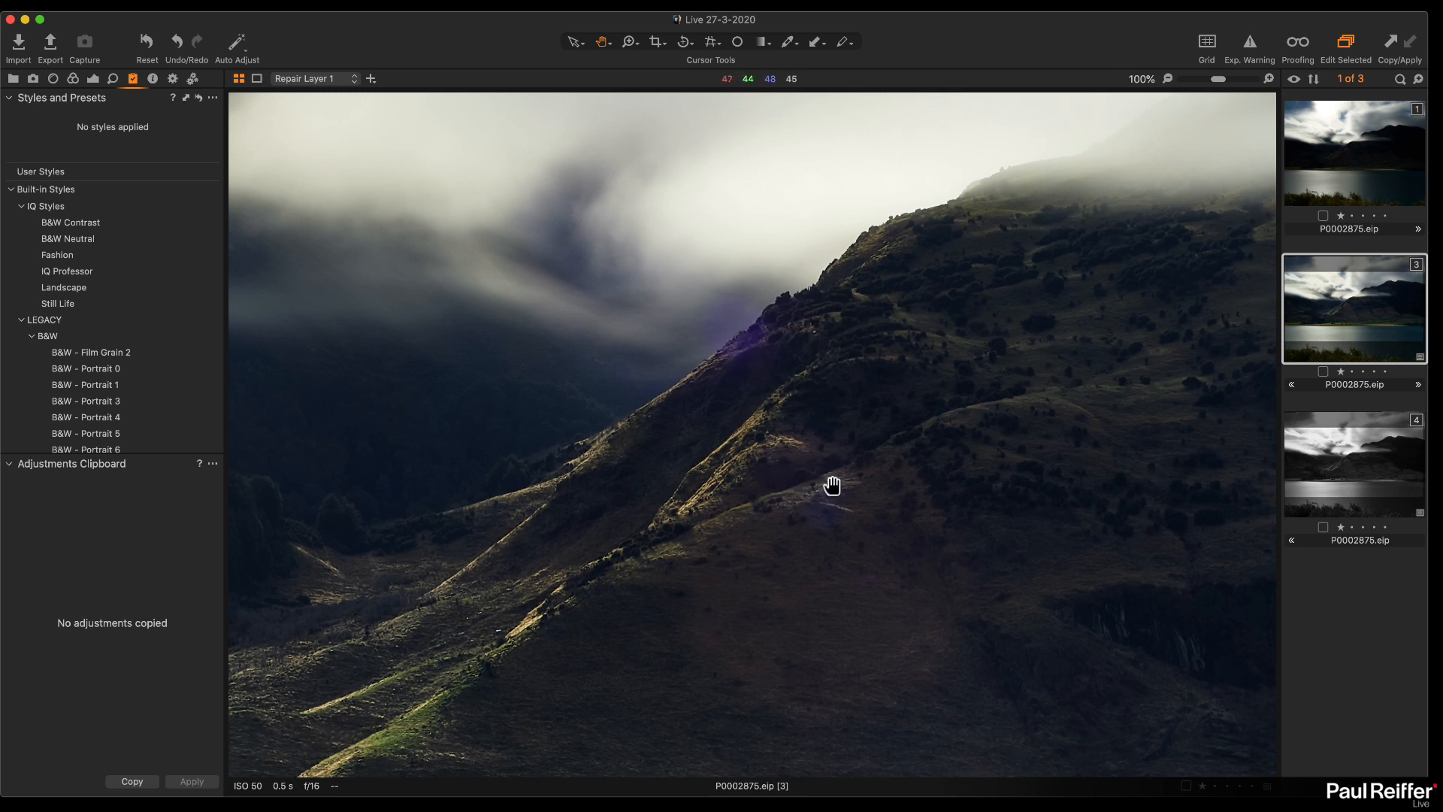
Step: Examine the mountain slopes and shadowed valley of black-and-white variant 4 at 100%, and return to the full view
key("Right")
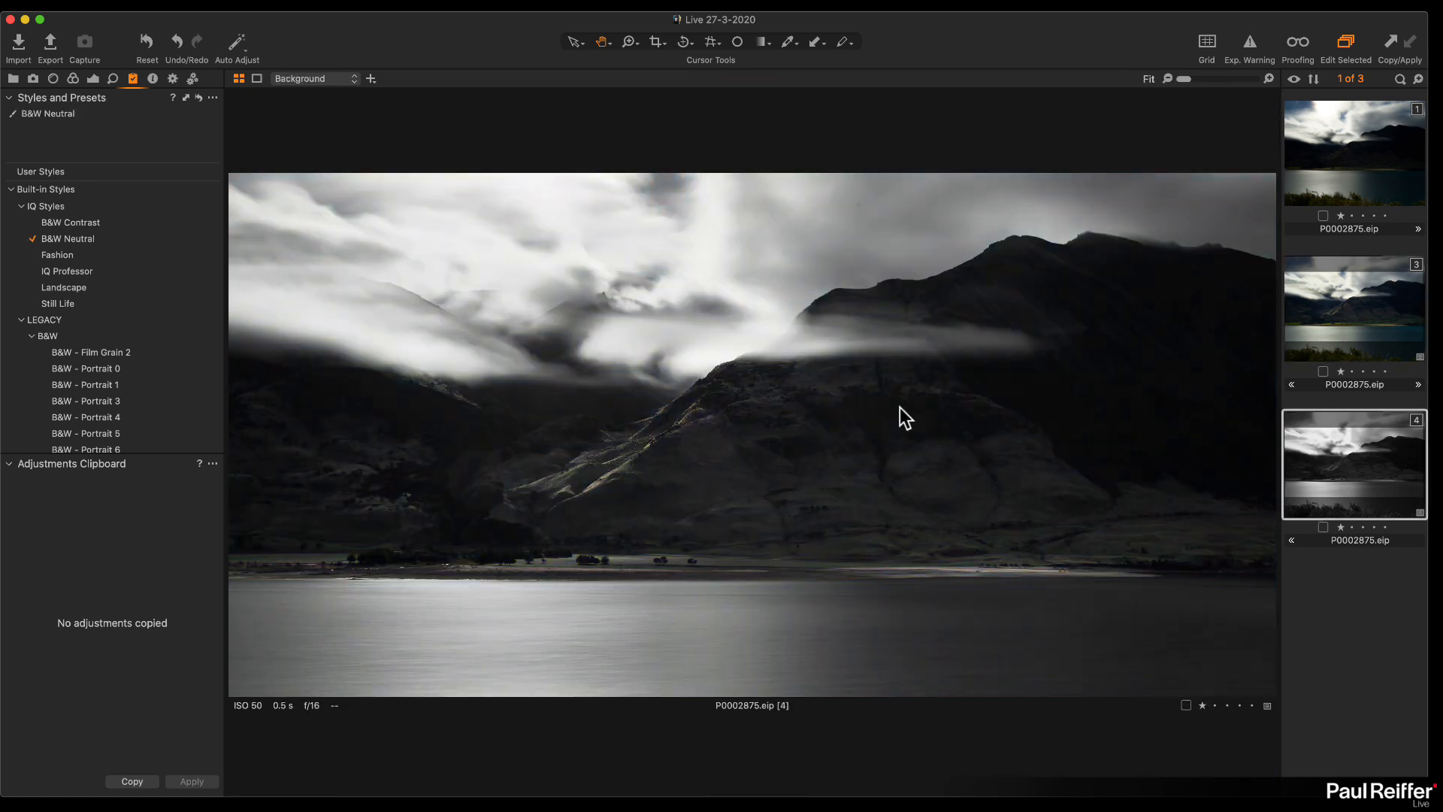
left_click(724, 441)
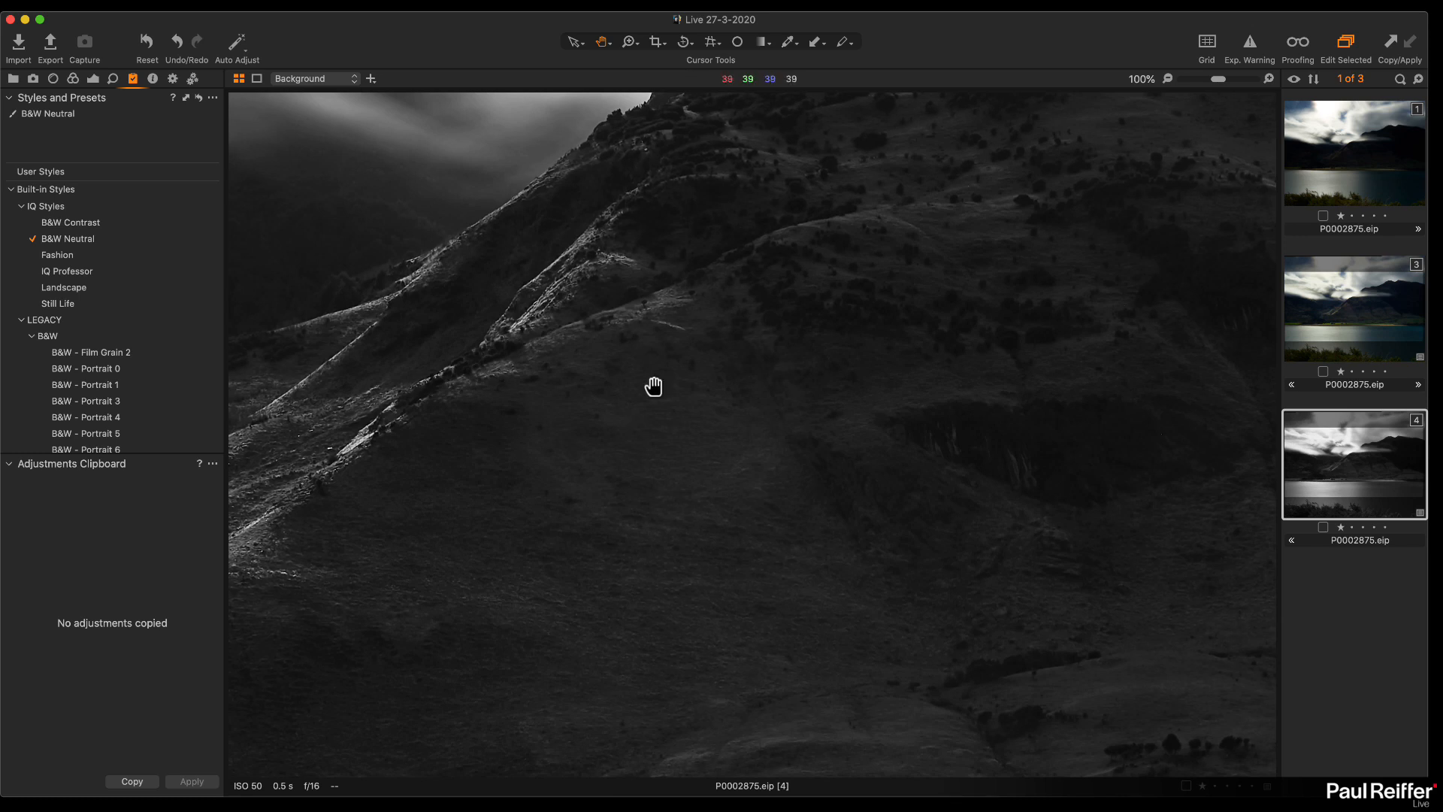
left_click(636, 427)
left_click(480, 495)
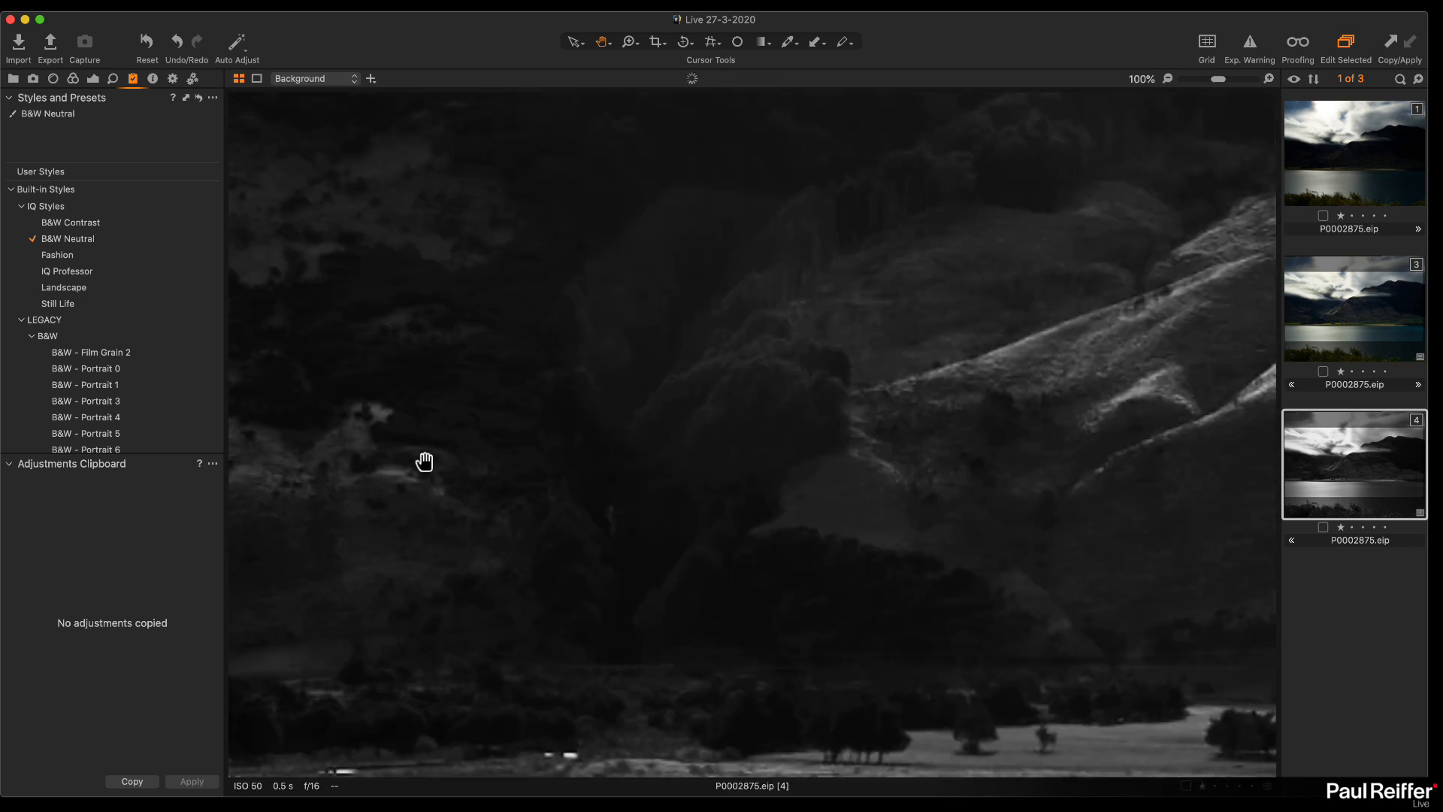
left_click(786, 367)
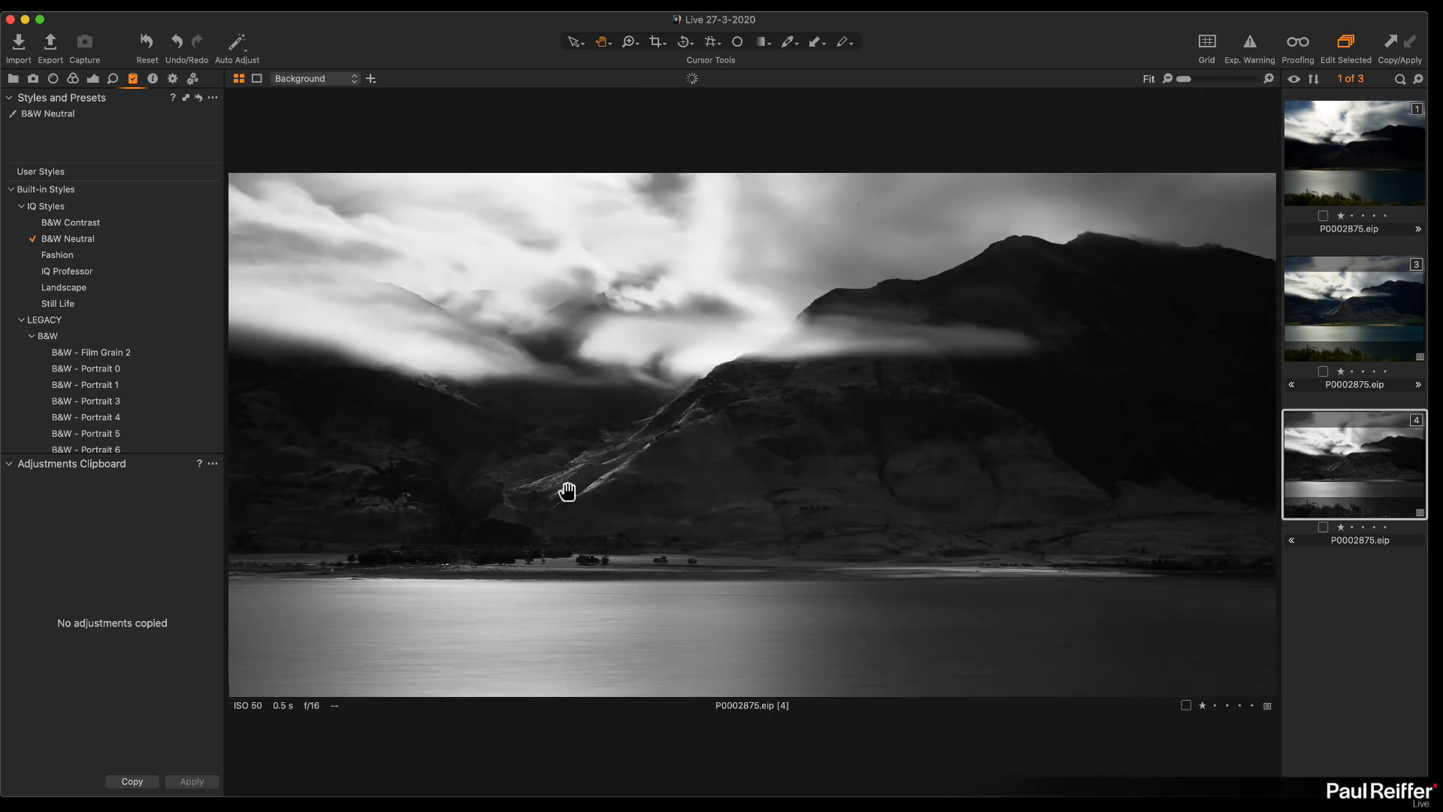
left_click(486, 473)
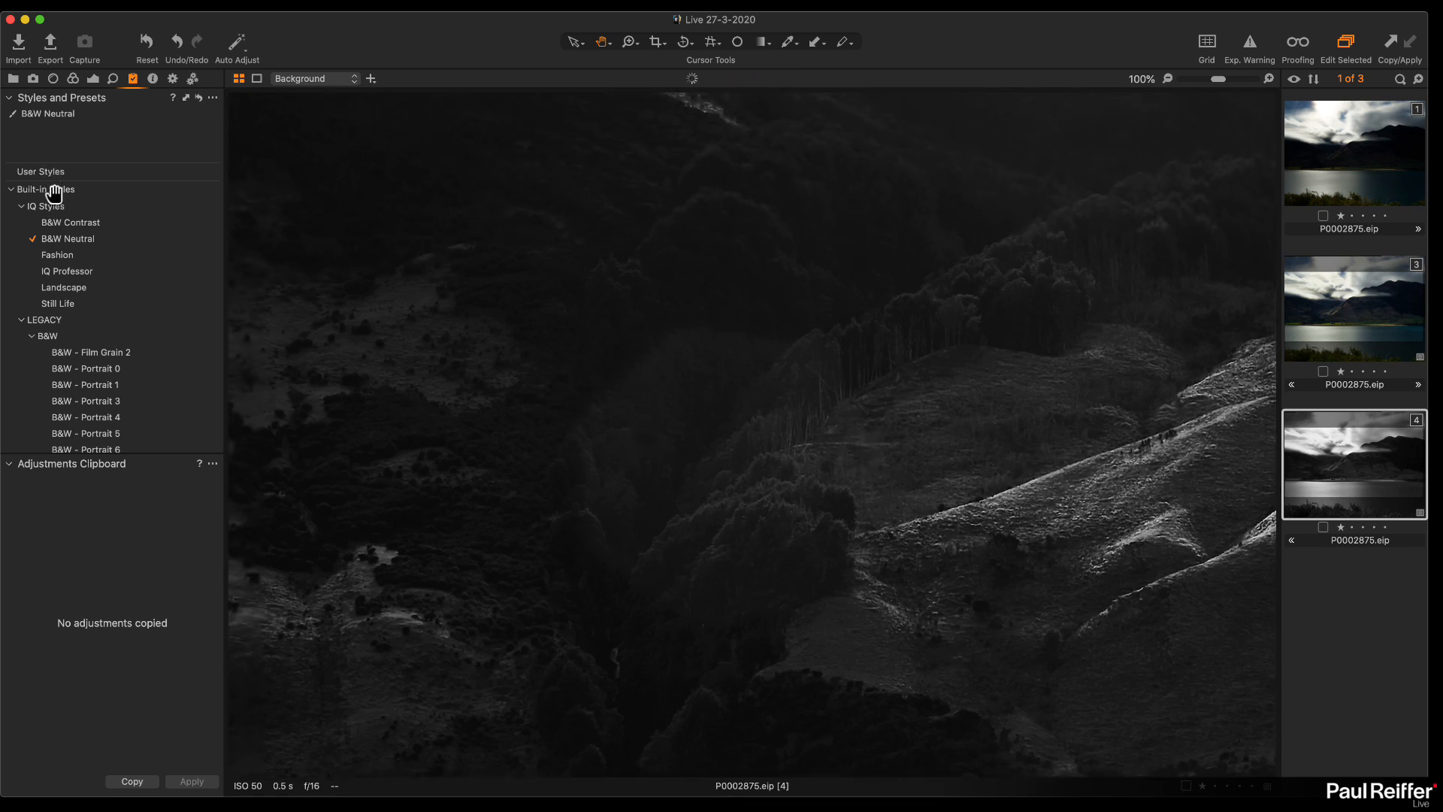
left_click(829, 403)
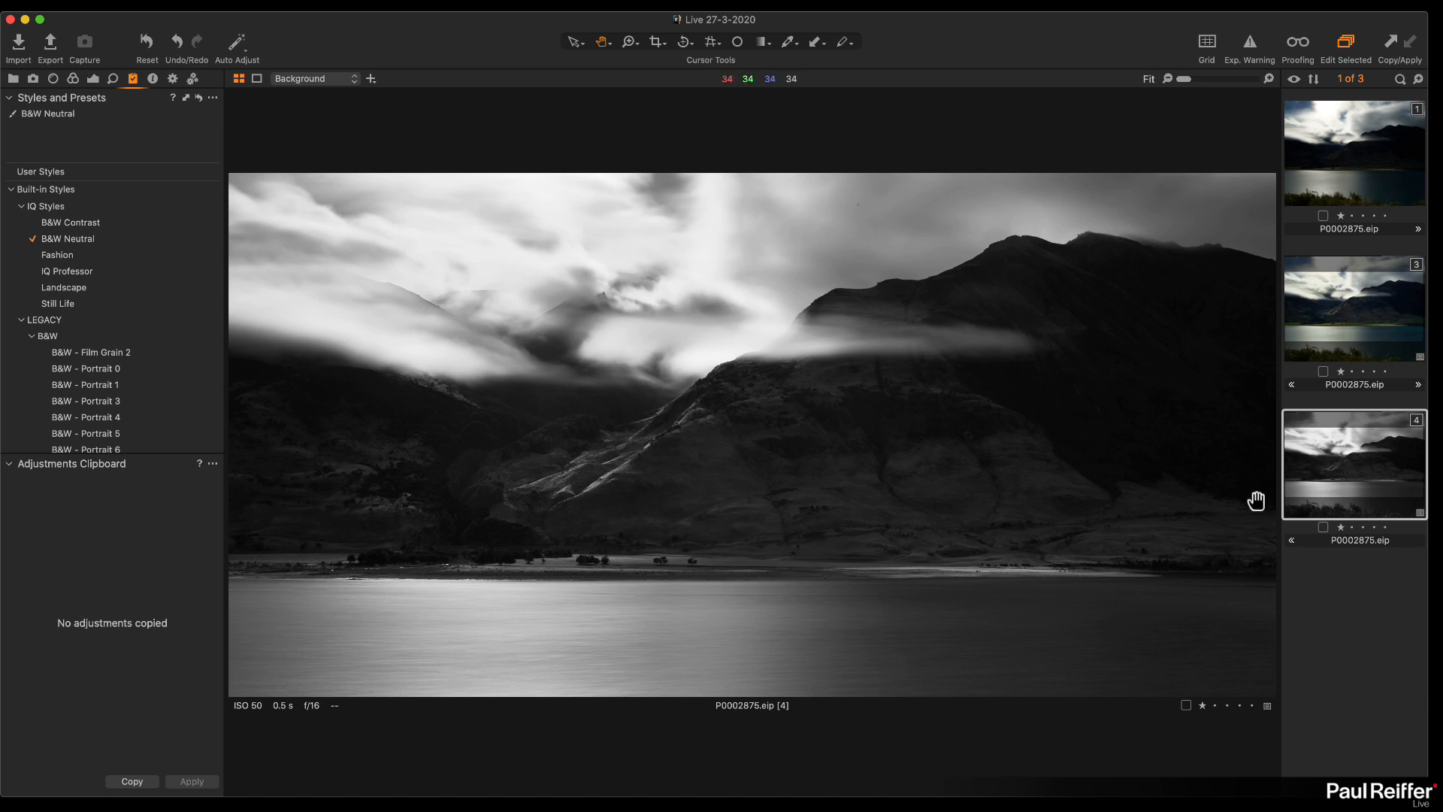
Step: Preview other built-in styles on variant 4, then remove the B&W Neutral style and reapply it
scroll(153, 316, "down", 5)
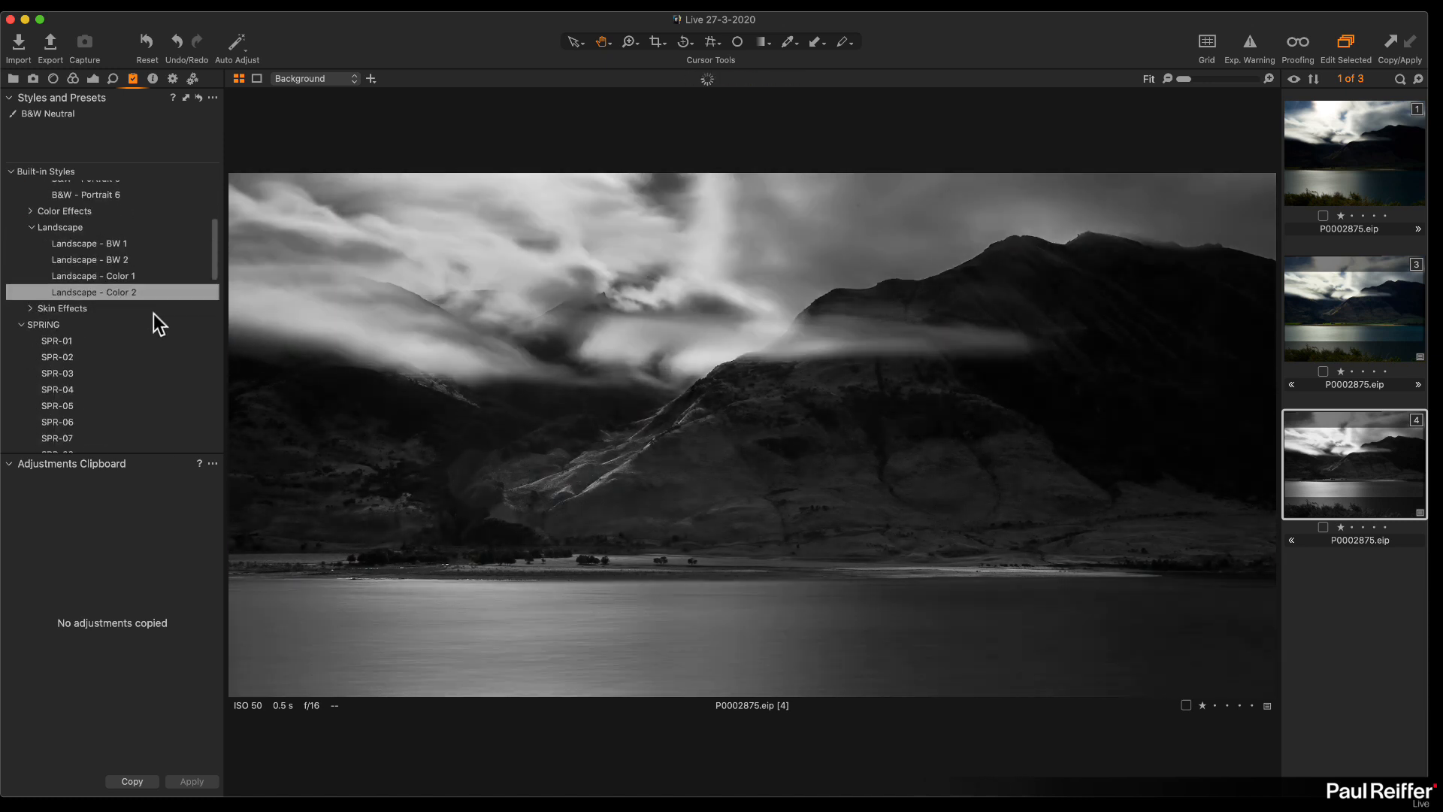
scroll(154, 313, "down", 3)
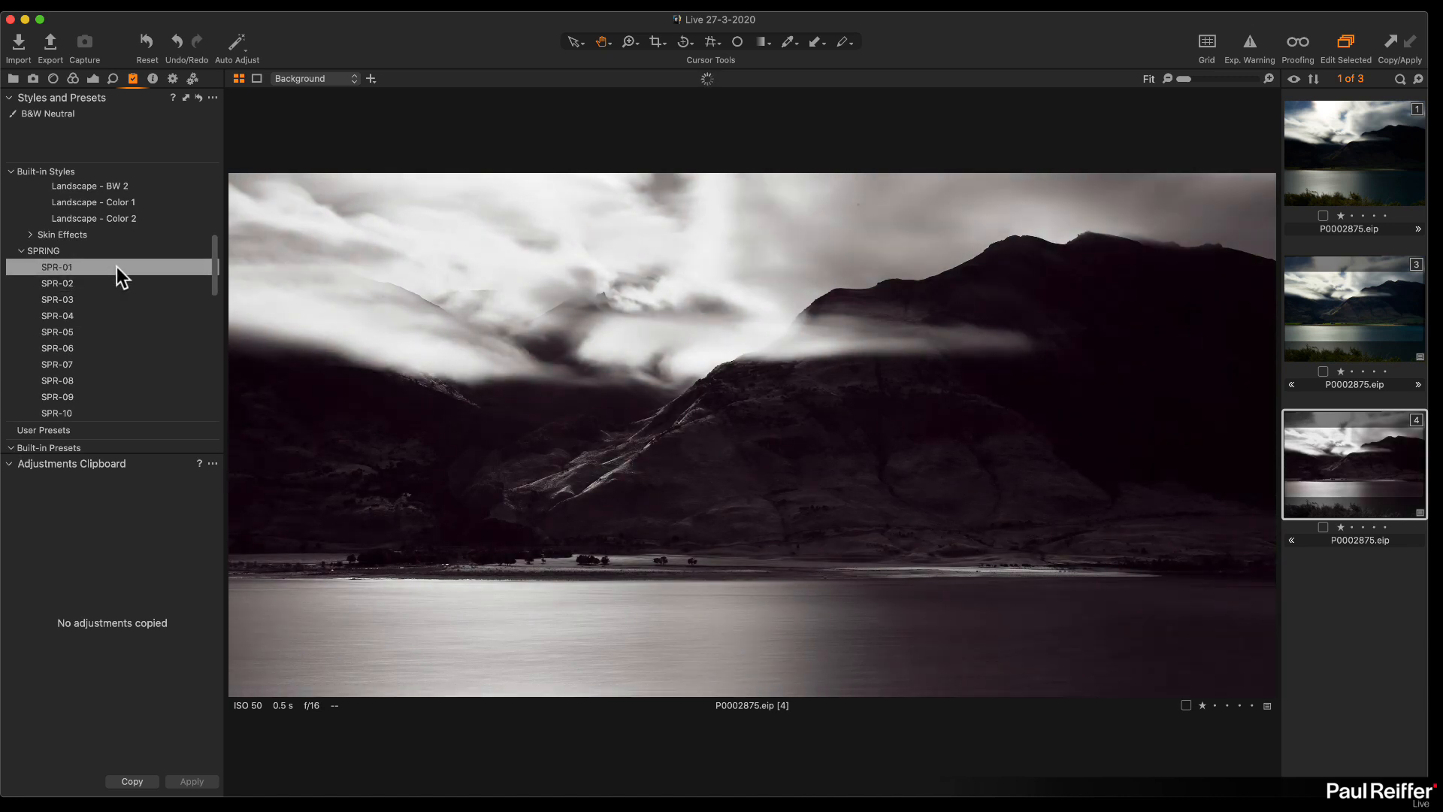
scroll(122, 326, "up", 10)
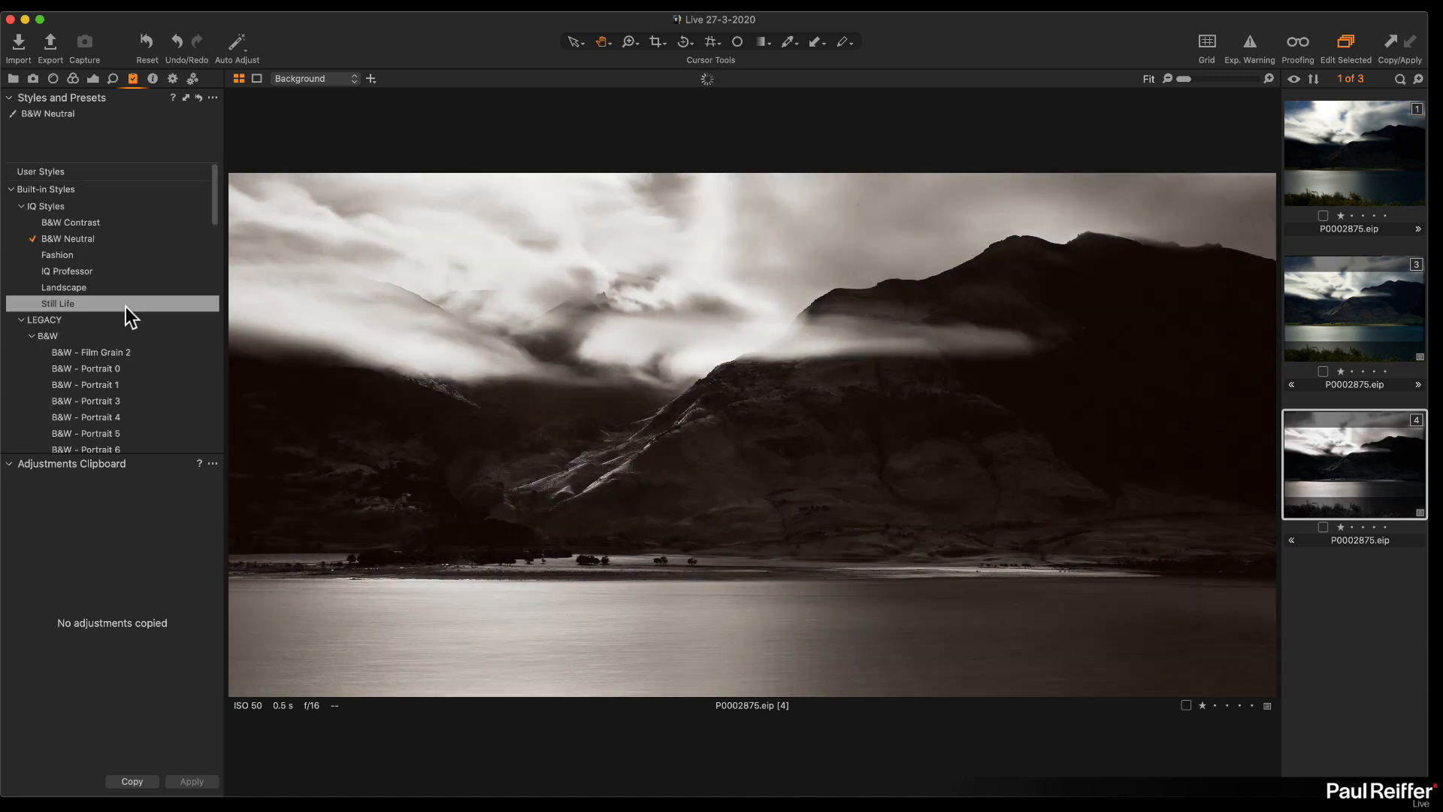
left_click(104, 237)
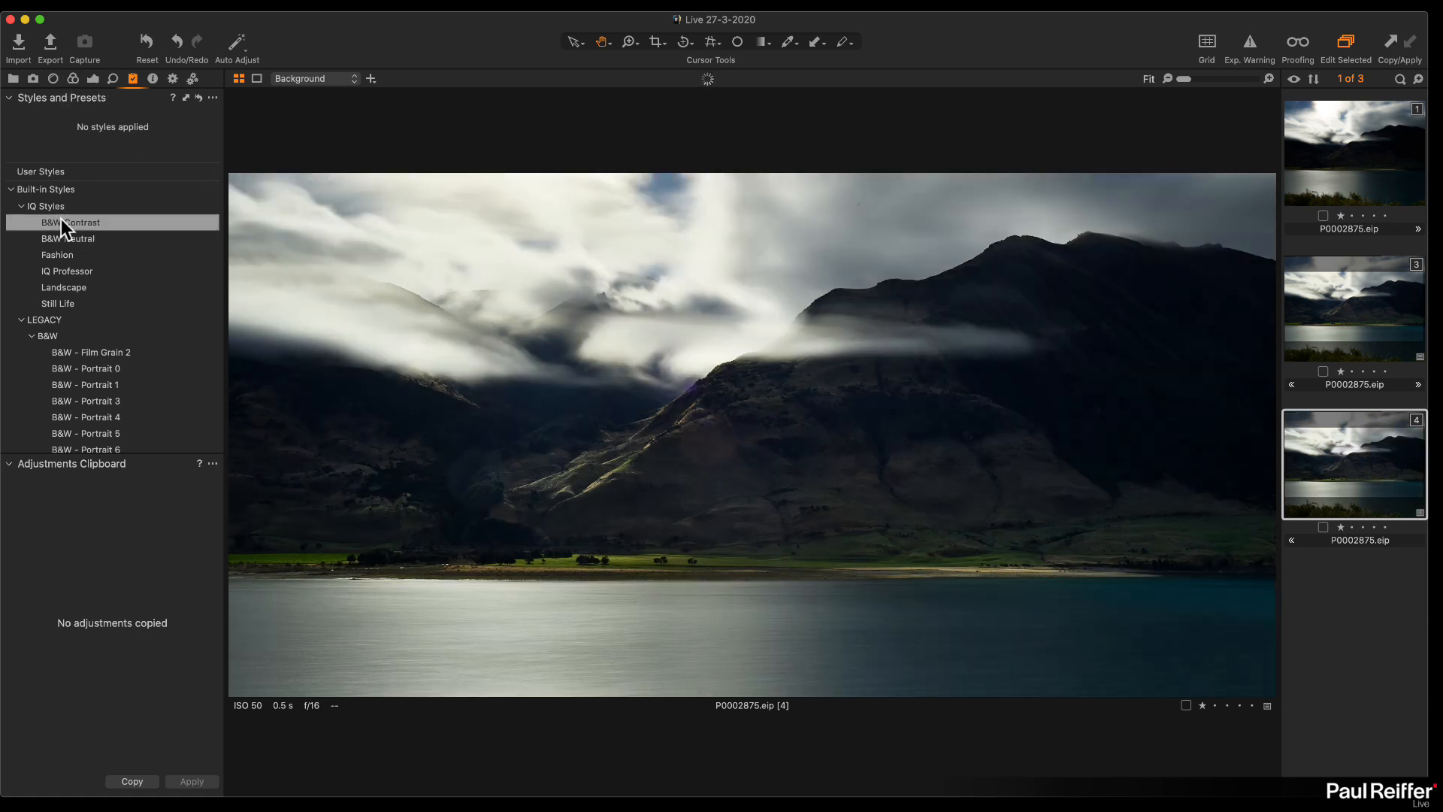
left_click(71, 237)
Step: Display the layer and exposure tools for variant 4, select Repair Layer 1 and hide its mask
left_click(93, 79)
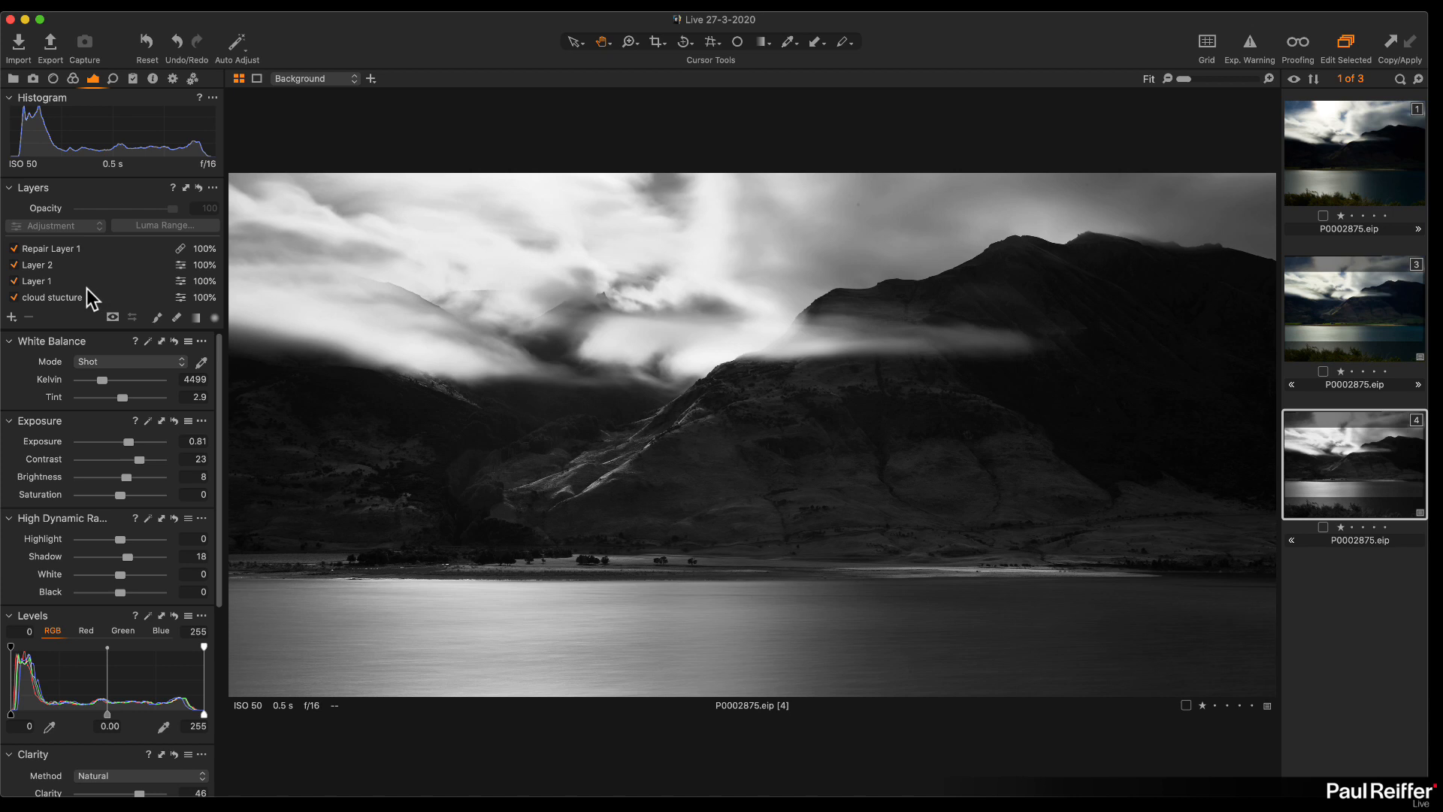
left_click(106, 247)
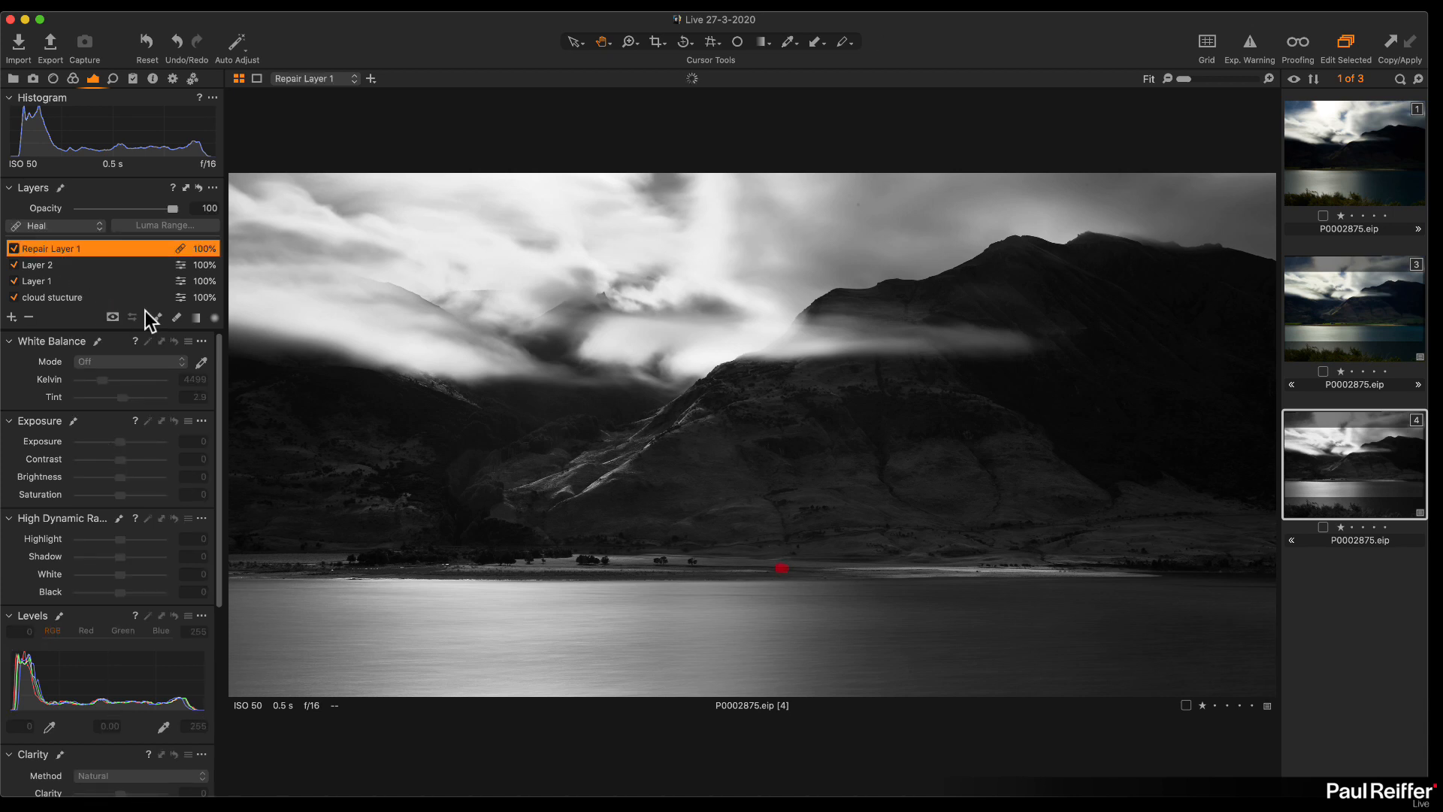
mouse_move(171, 209)
left_mouse_down()
mouse_move(89, 210)
mouse_move(209, 216)
left_mouse_up()
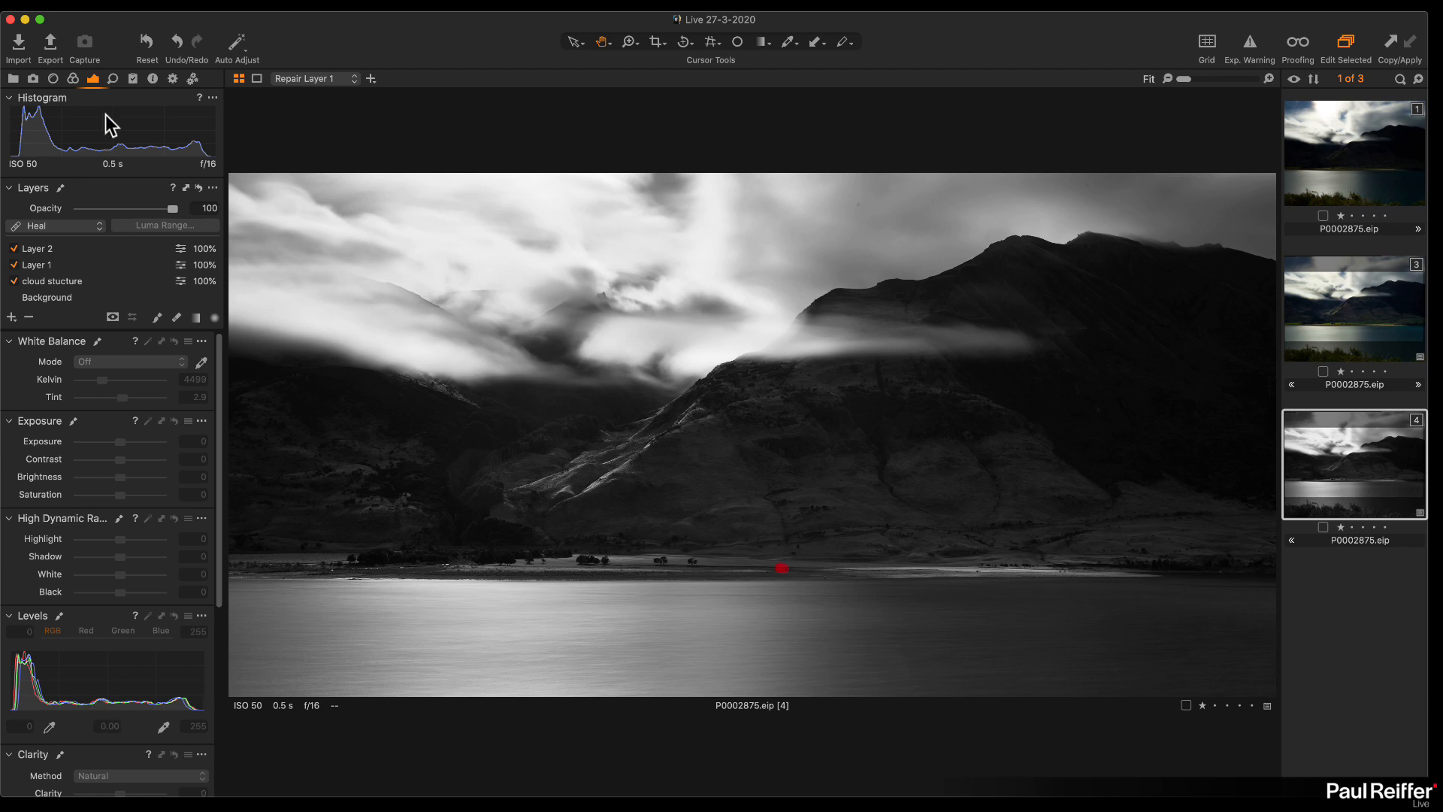
key("super+z")
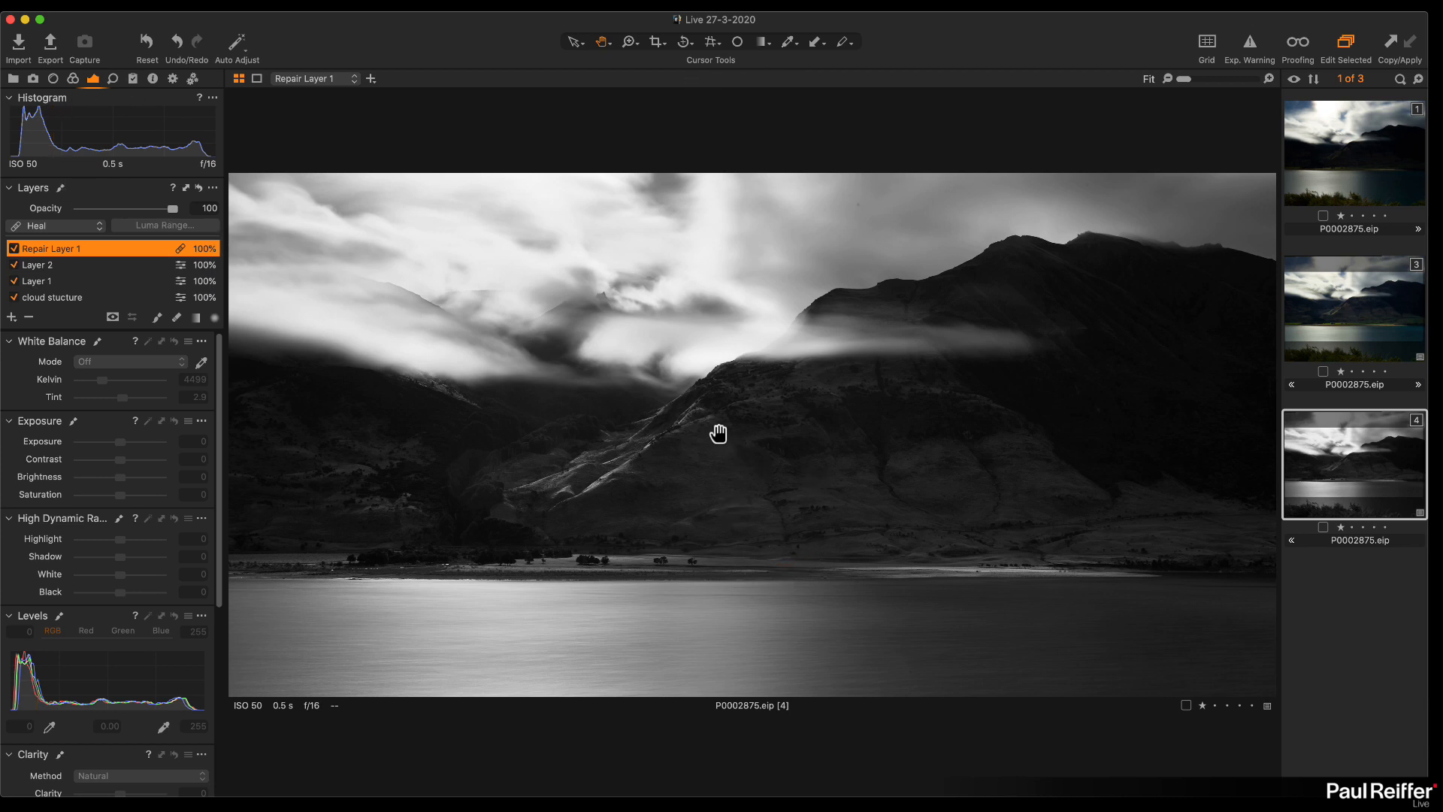
Step: Inspect the lit ridges of the black-and-white clone at 100%, compare it with colour variant 3, and return to variant 4
left_click(805, 483)
left_click(579, 461)
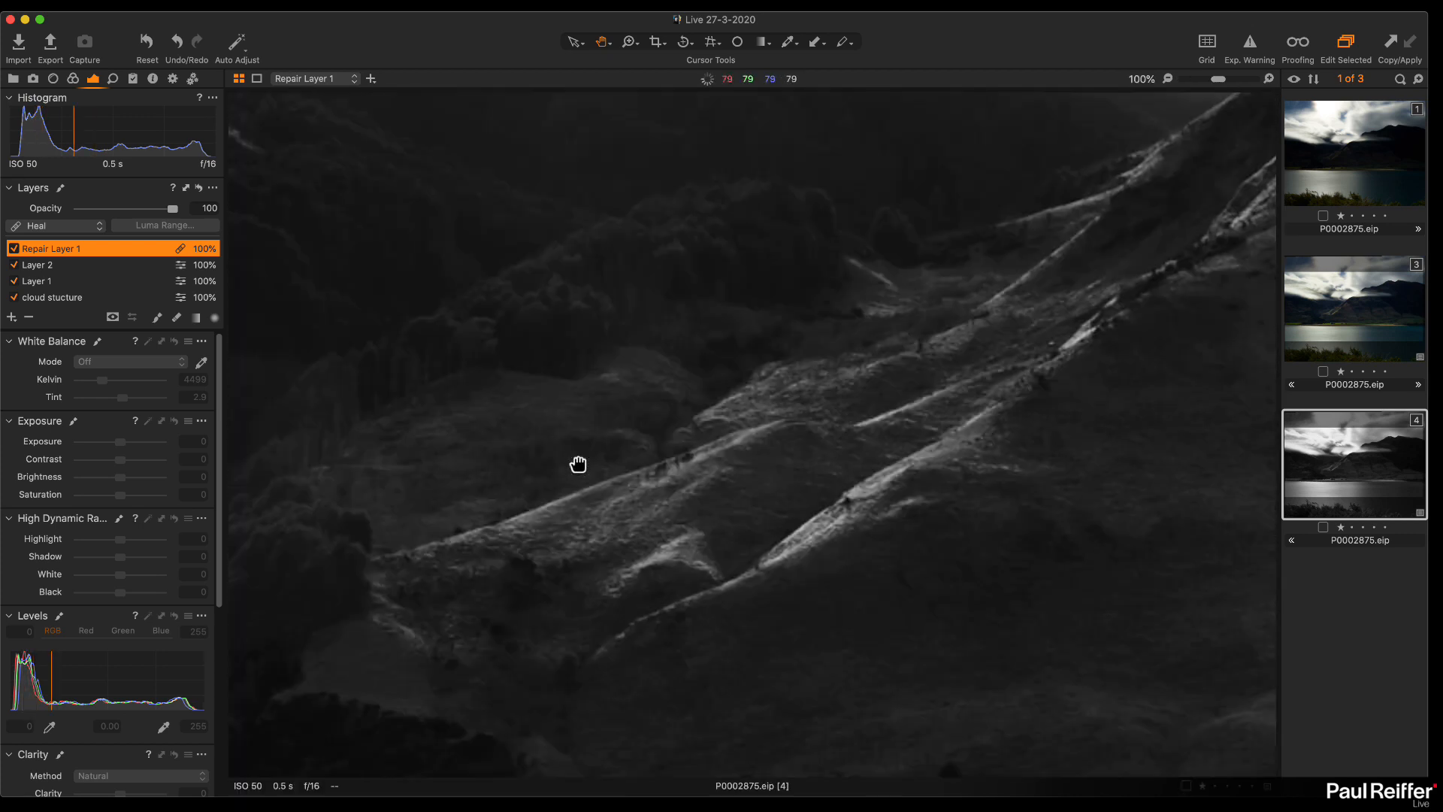
left_click(804, 490)
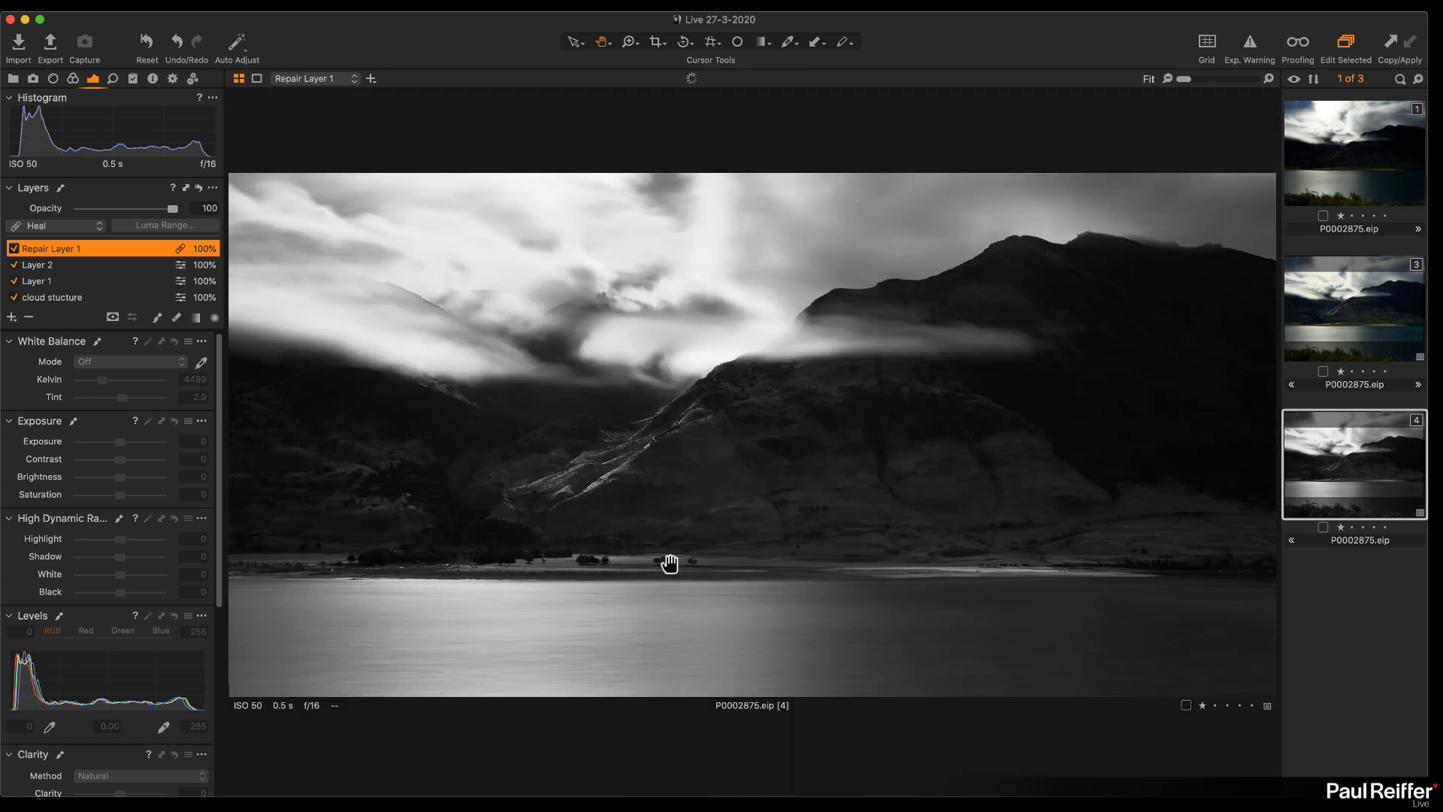
left_click(1360, 309)
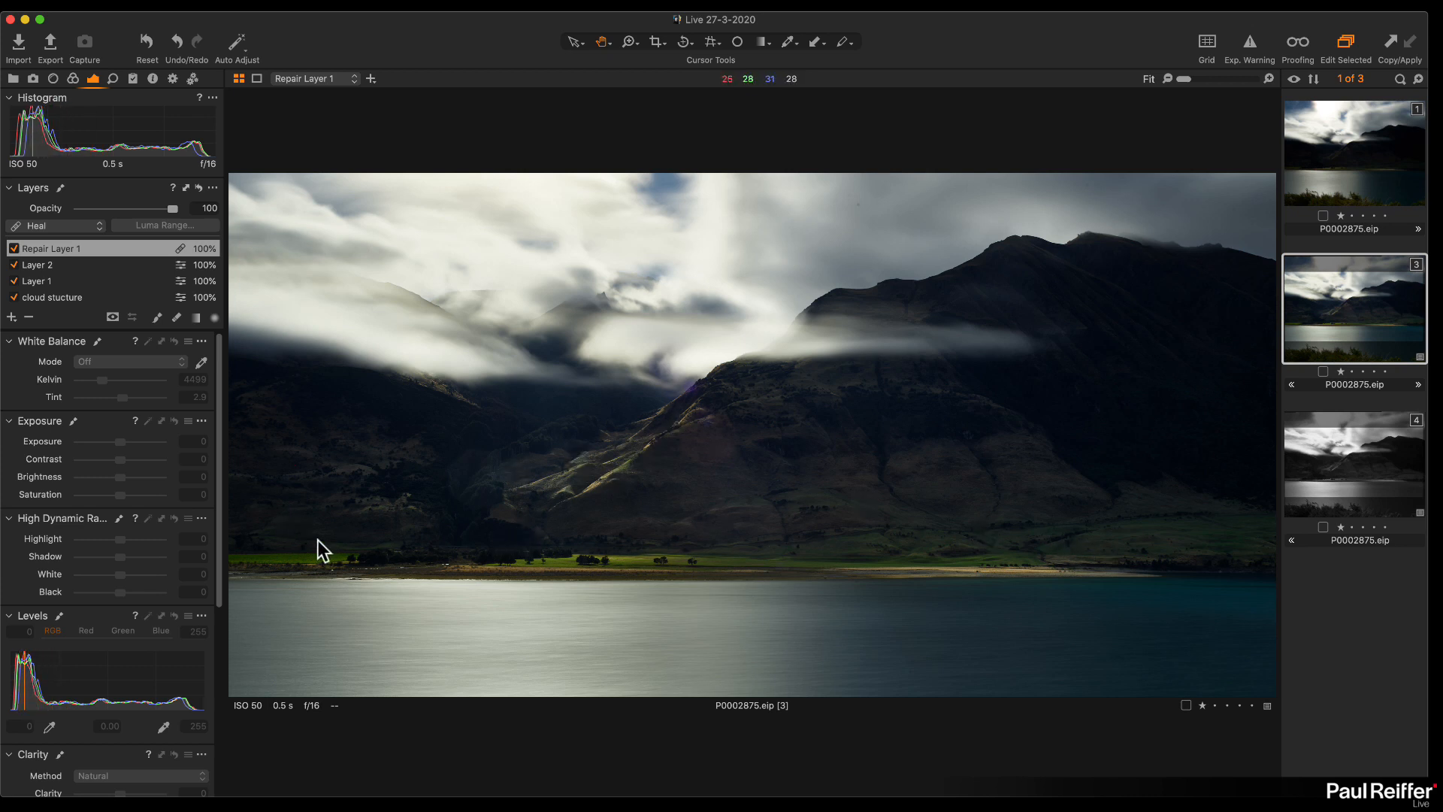
left_click(1342, 458)
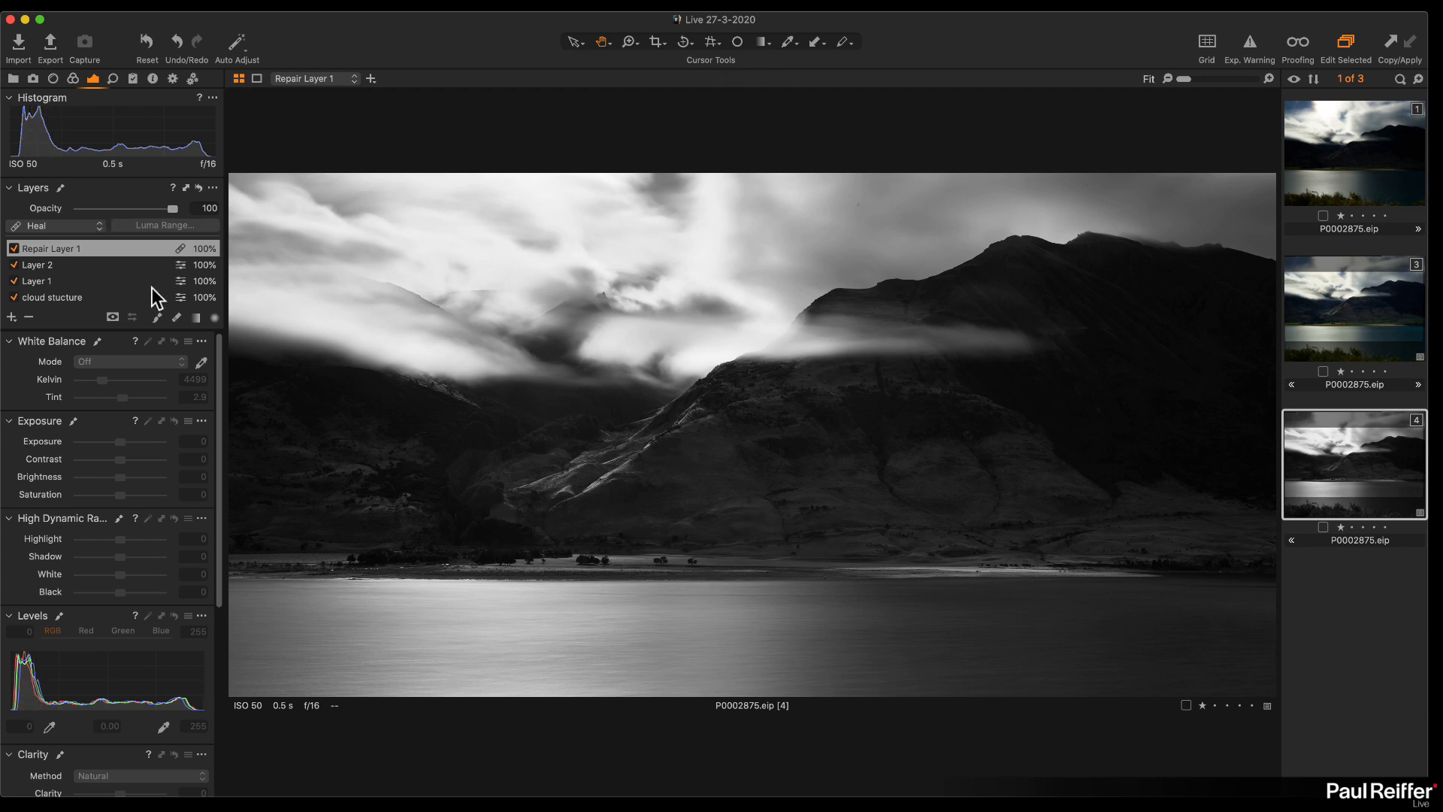
Step: Select variant 4's Background layer and set its Clarity to 52
scroll(59, 289, "down", 1)
left_click(63, 297)
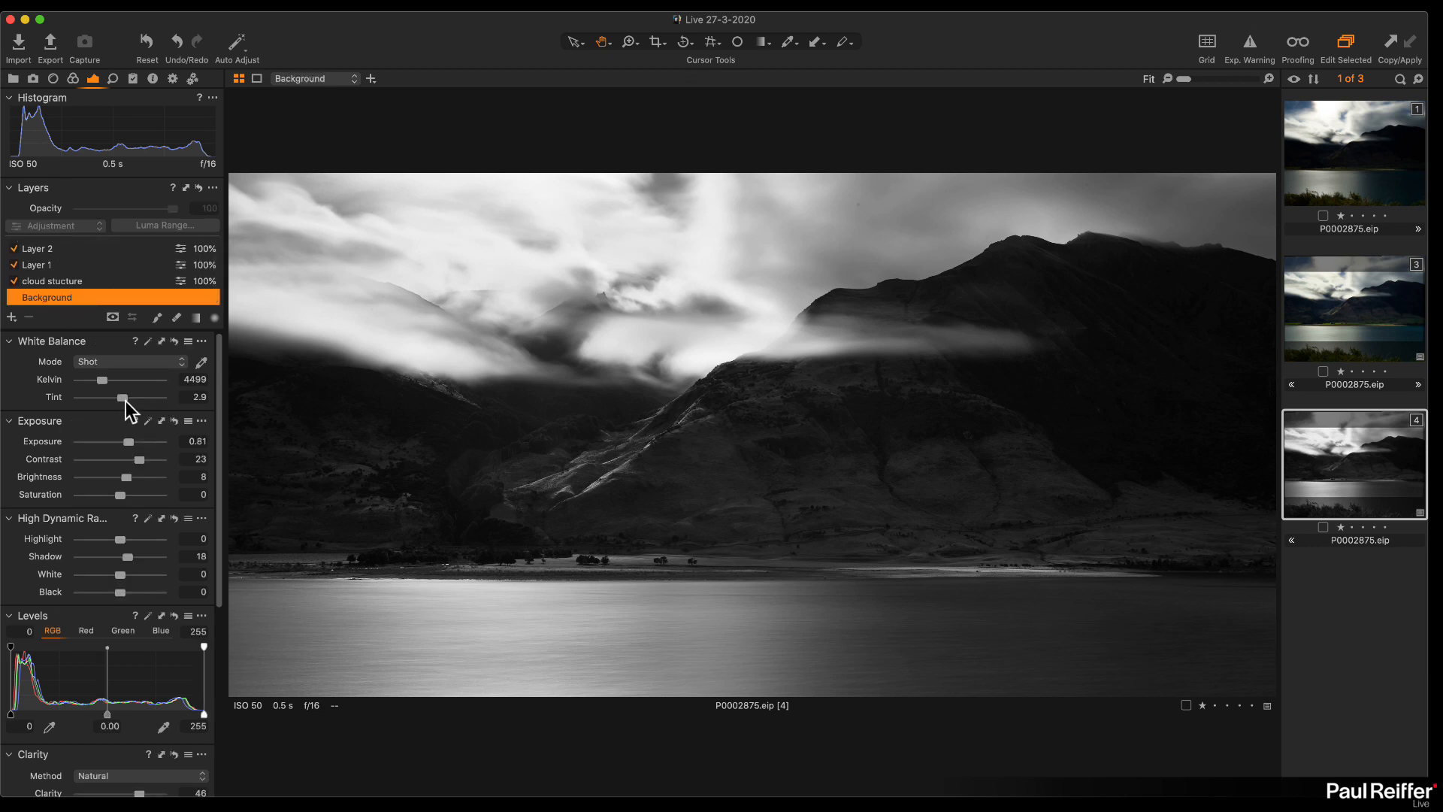
scroll(147, 467, "down", 6)
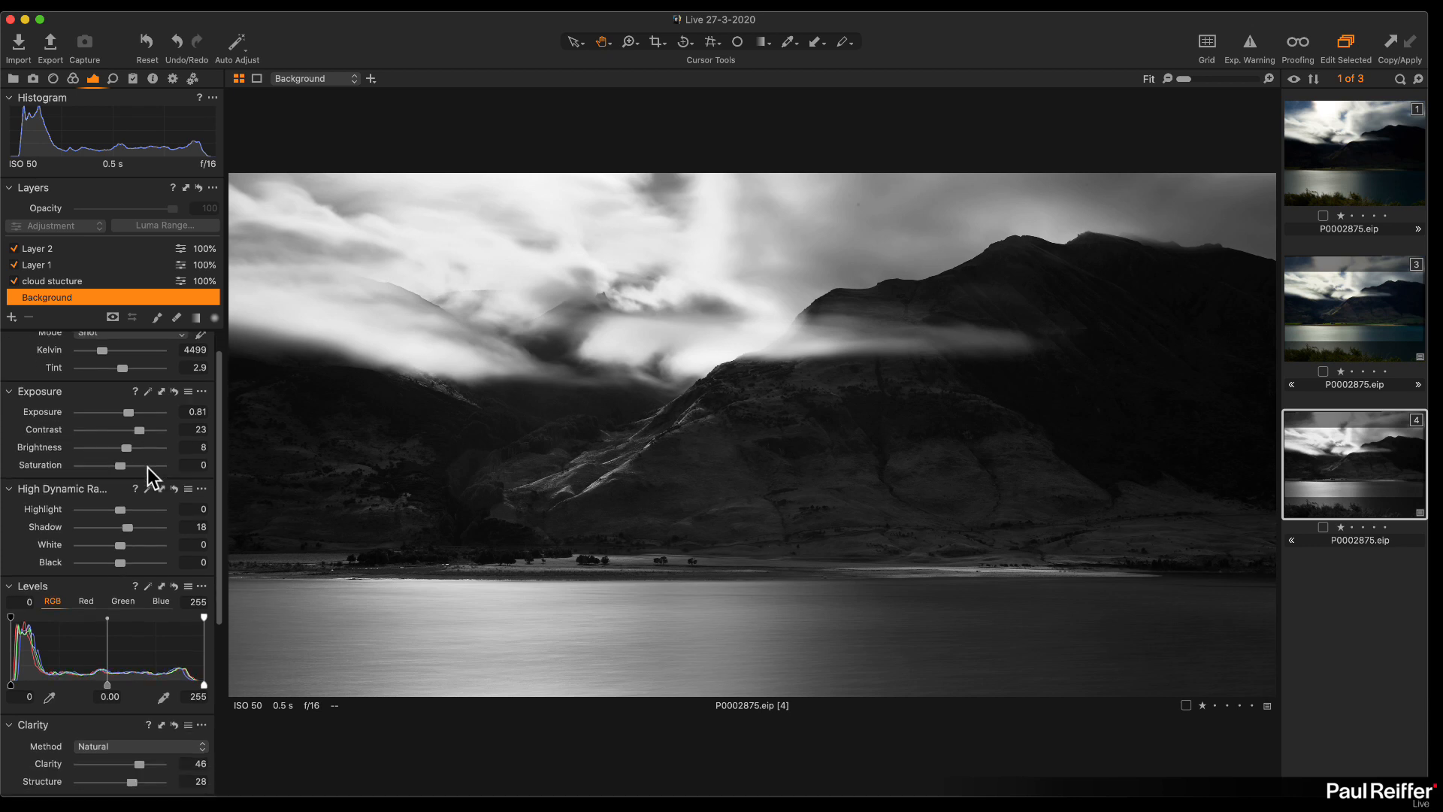
scroll(151, 567, "down", 1)
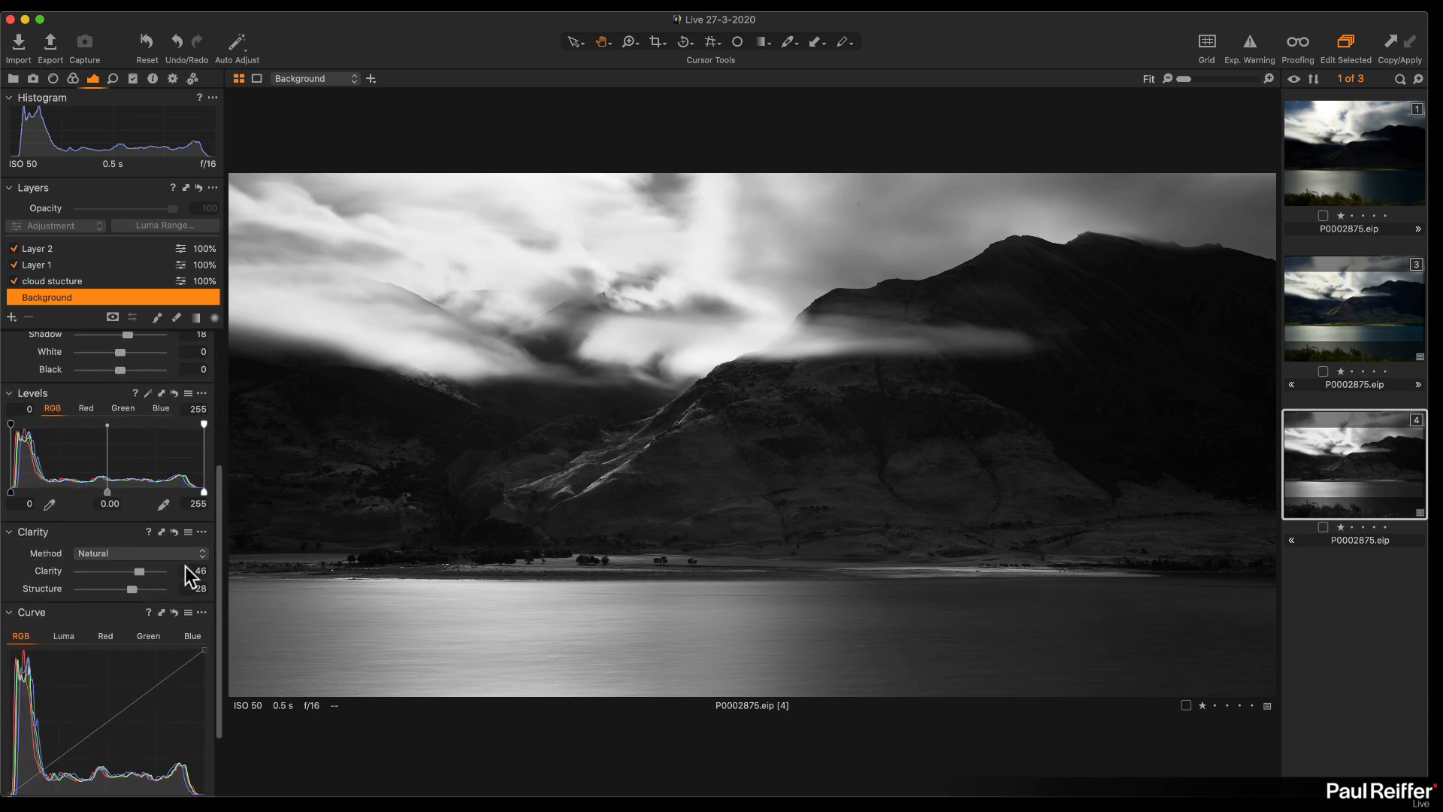
left_click(142, 572)
Step: Set the Background layer's High Dynamic Range White to -48 and Highlight to -25, and compare the result with colour variant 3
scroll(128, 513, "up", 5)
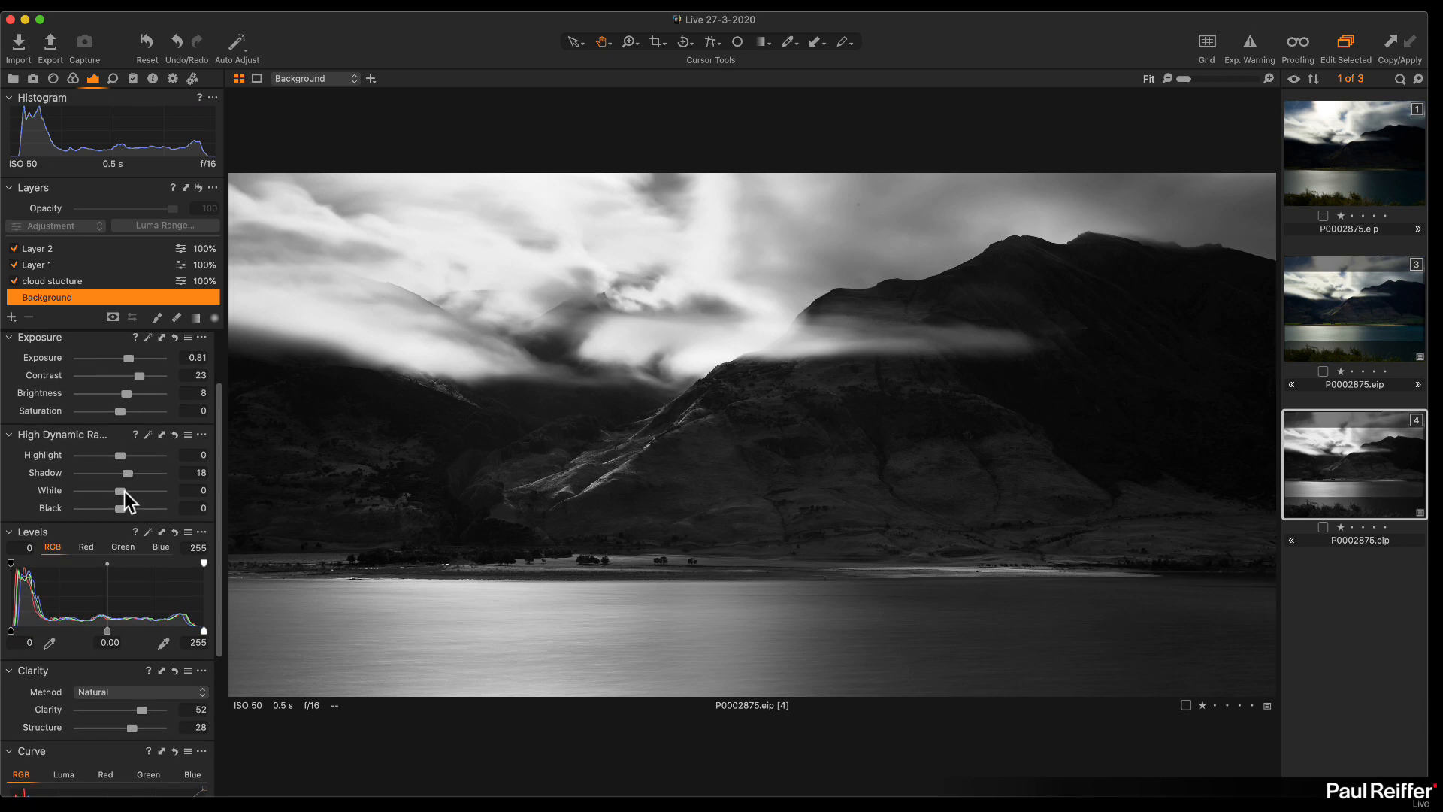
left_click_drag(121, 493, 109, 455)
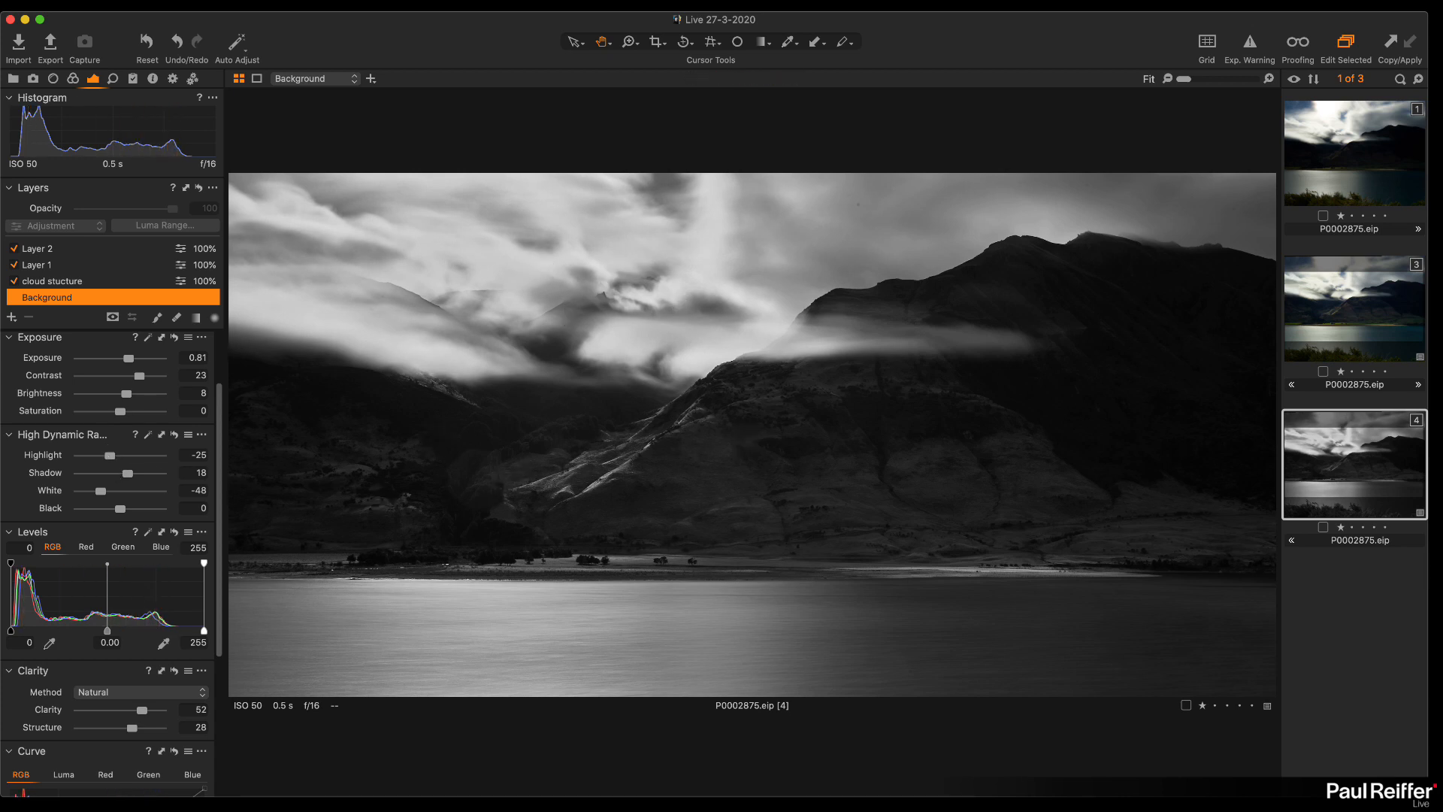
left_click(1344, 316)
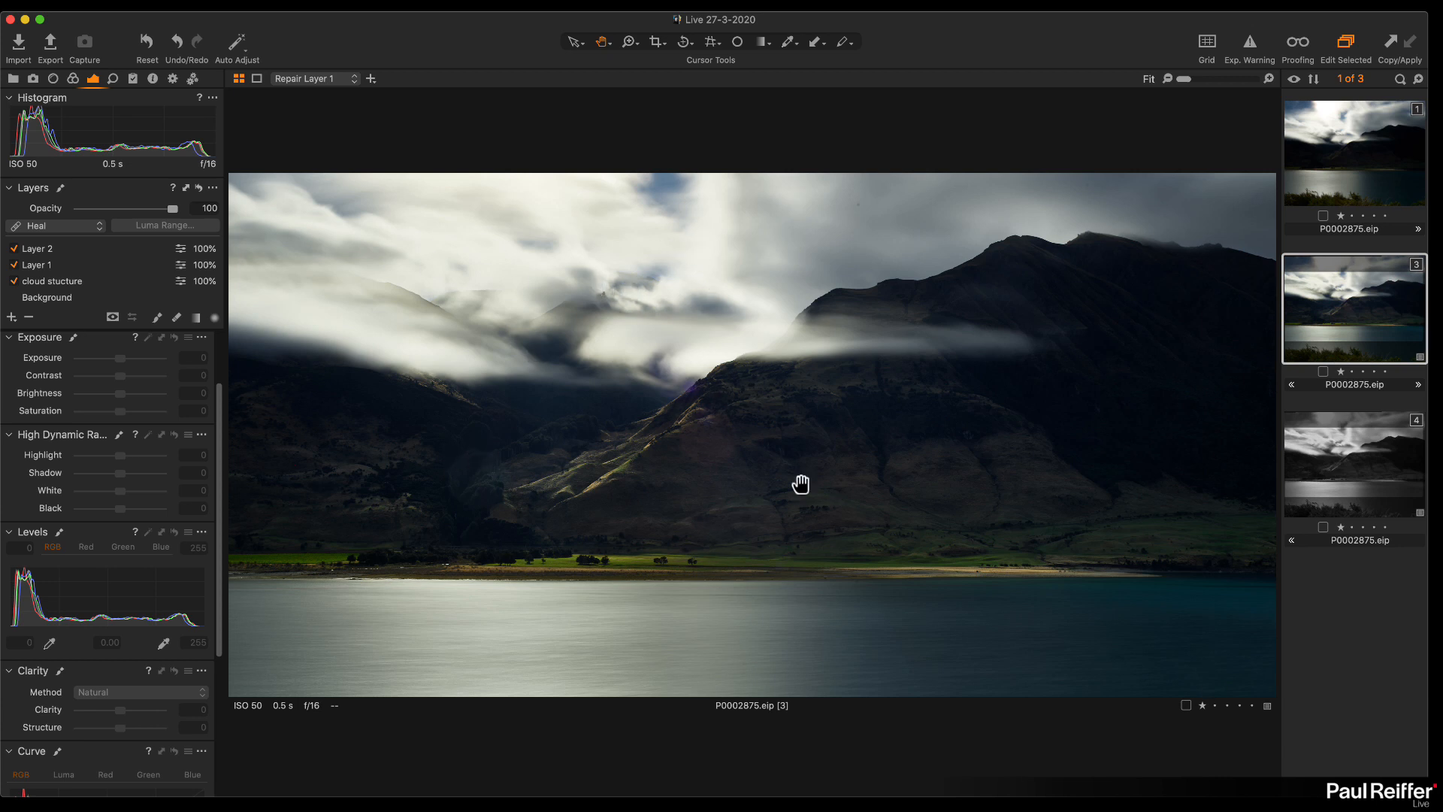
left_click(1340, 461)
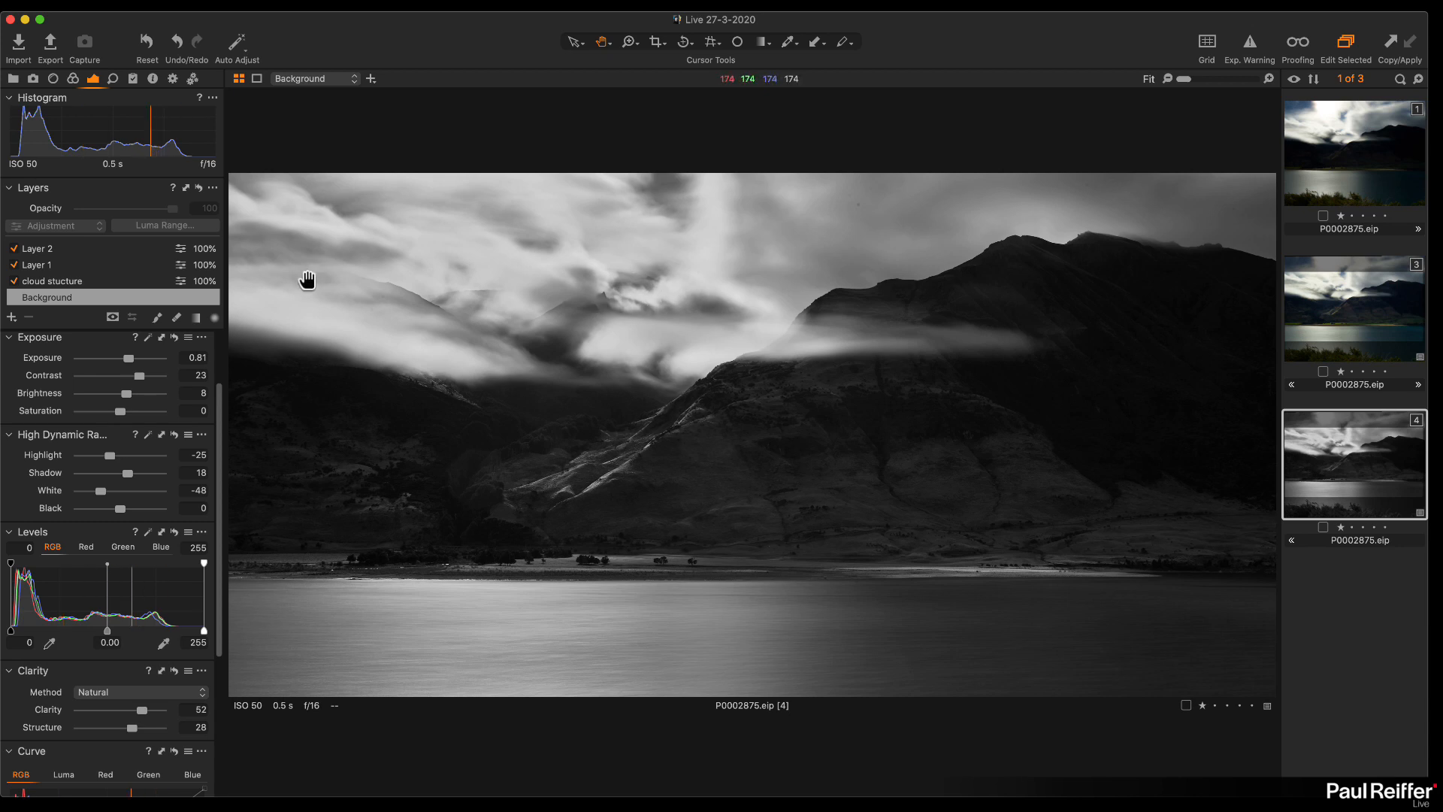
Step: Add a new adjustment layer named Sky above Repair Layer 1 in variant 4
scroll(77, 263, "up", 3)
left_click(95, 250)
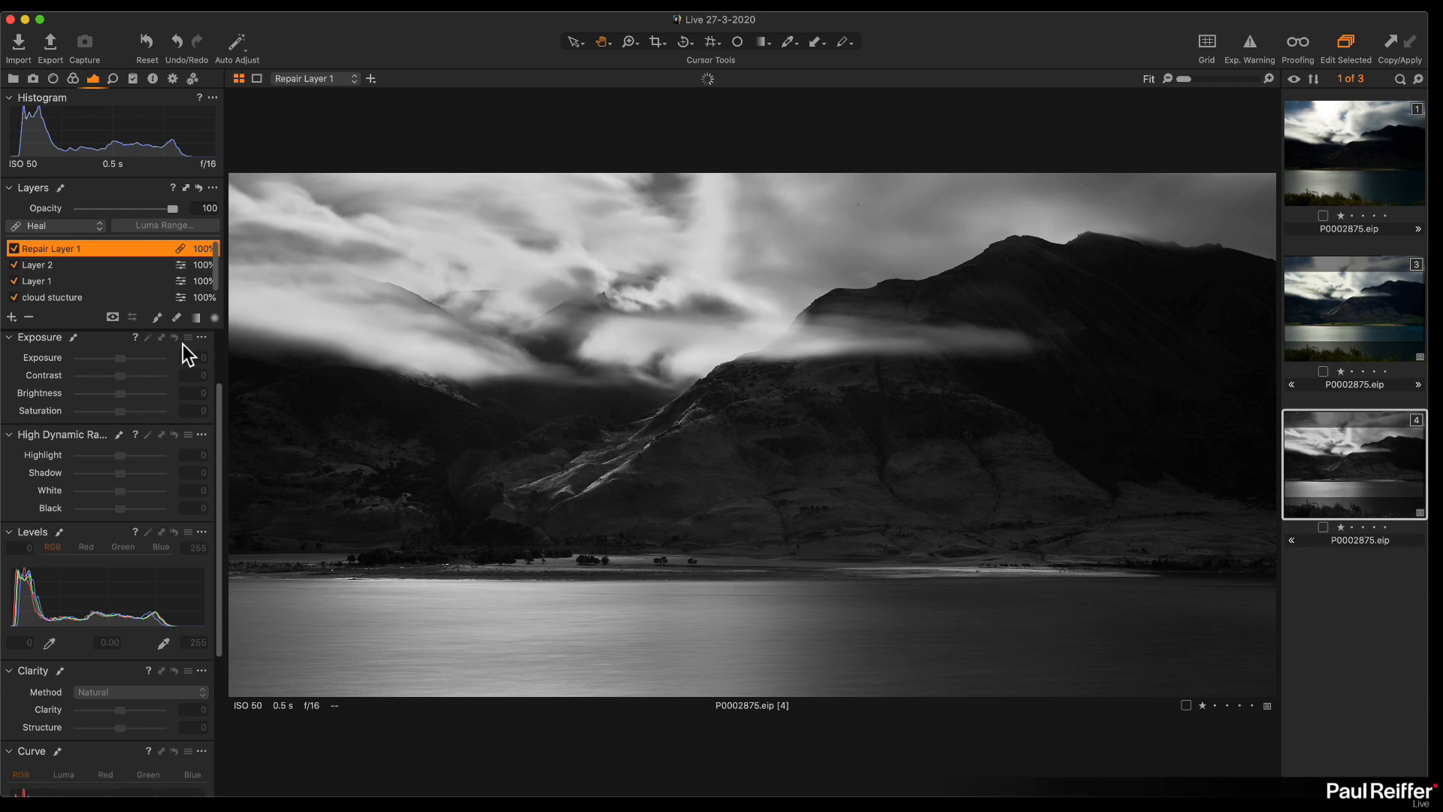
left_click(12, 317)
type("Sky")
key("Return")
Step: Mask the Sky layer with a slightly tilted linear gradient fading from the clouds to the upper slopes, and set its Exposure to -0.66
left_click(197, 319)
left_click_drag(548, 290, 550, 413)
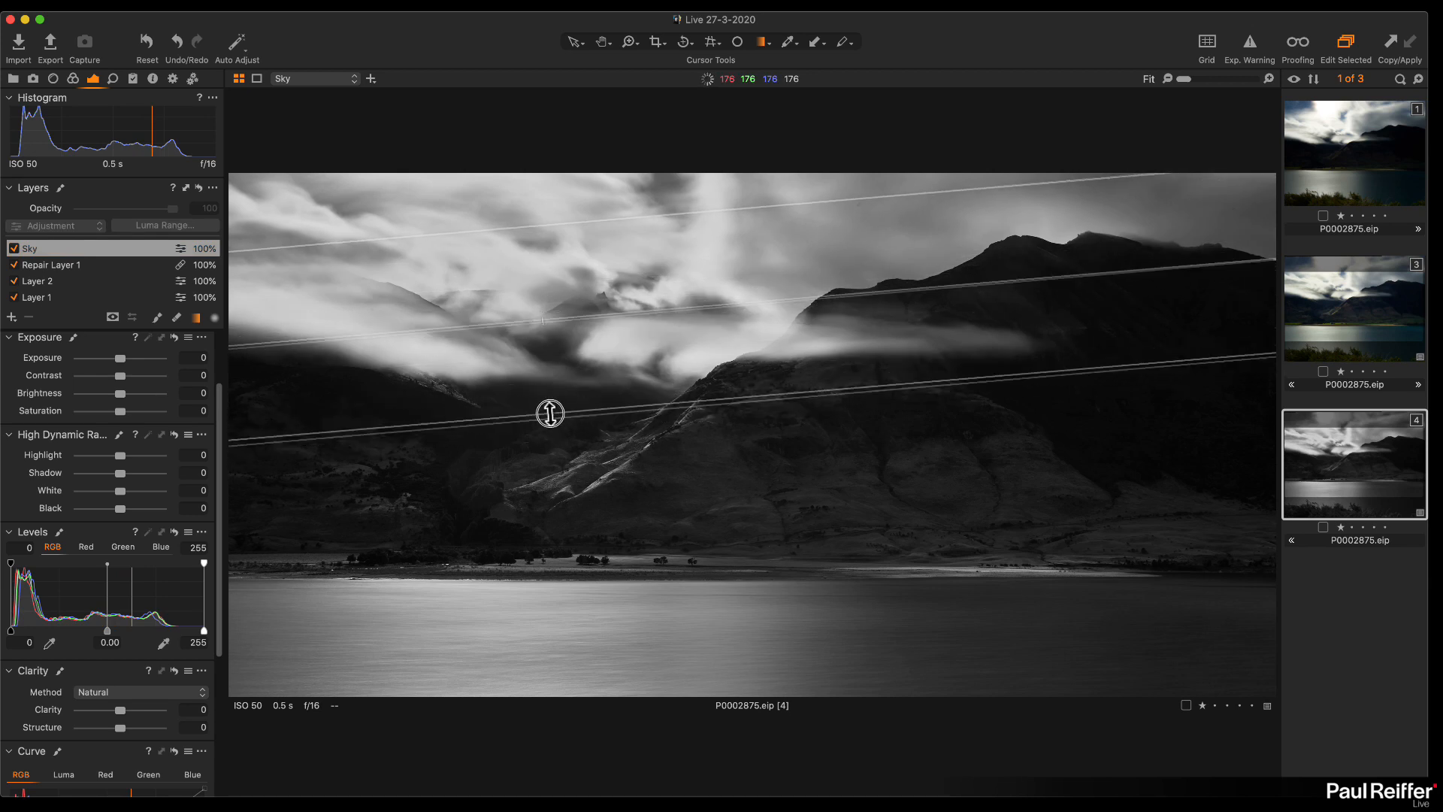
key("m")
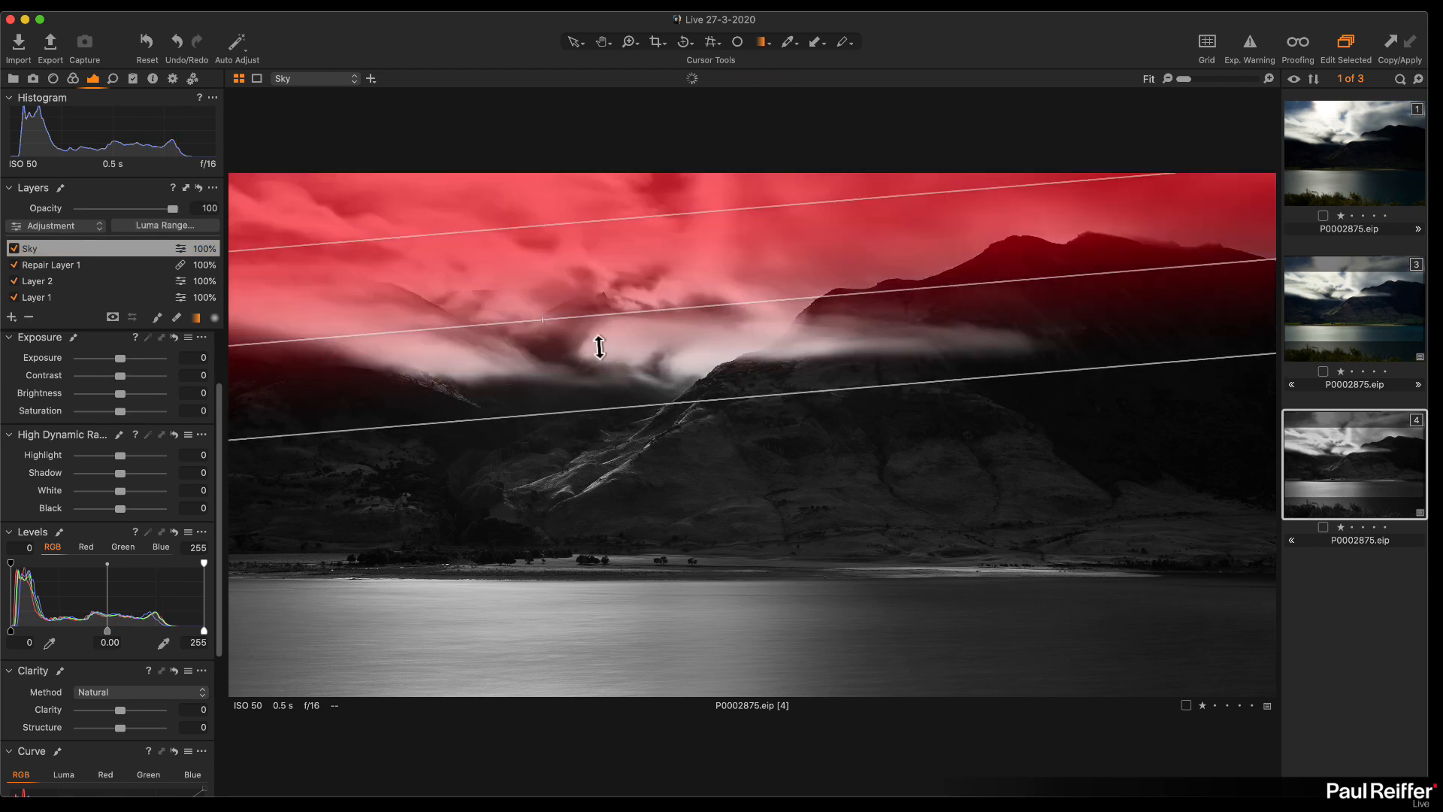
key("m")
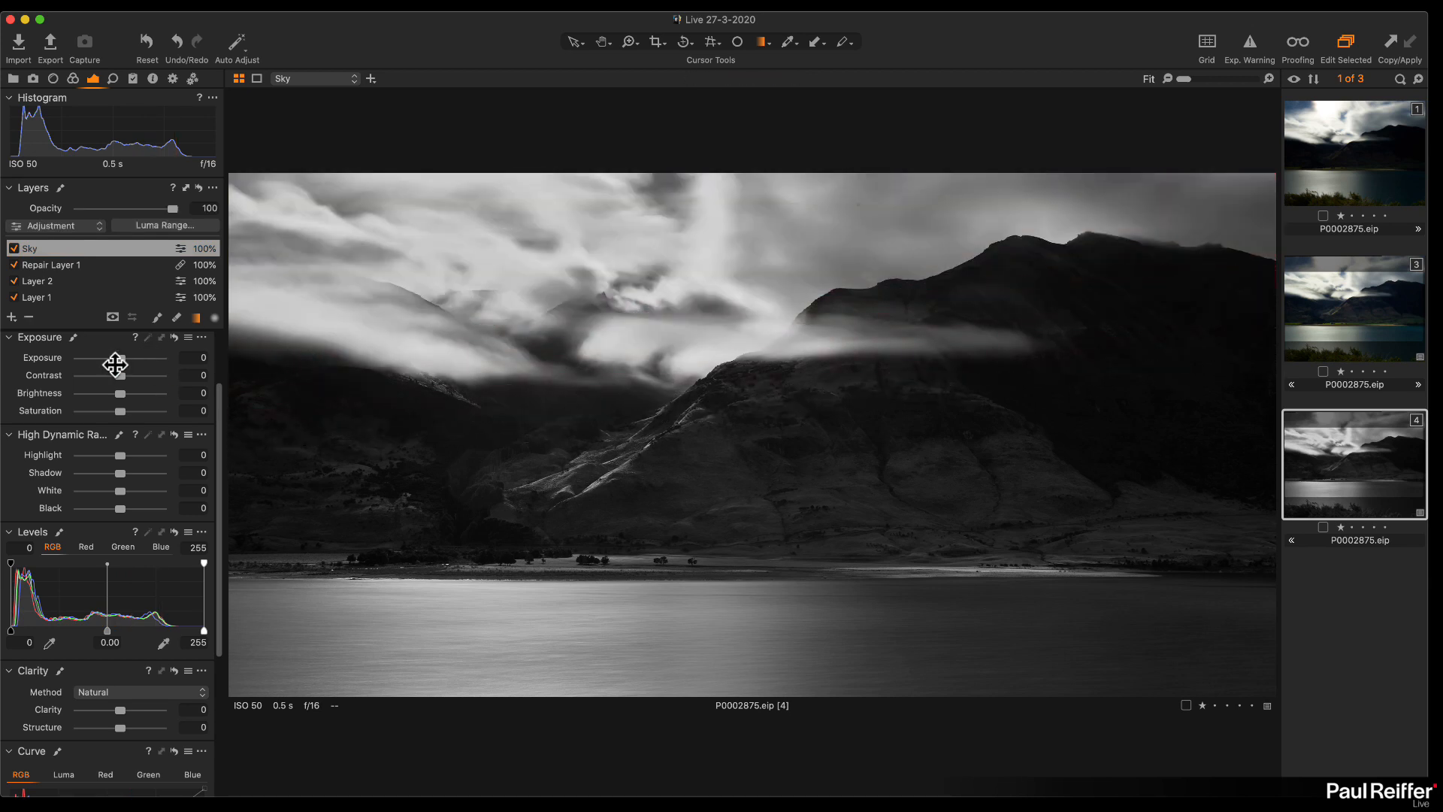
left_click_drag(122, 359, 114, 360)
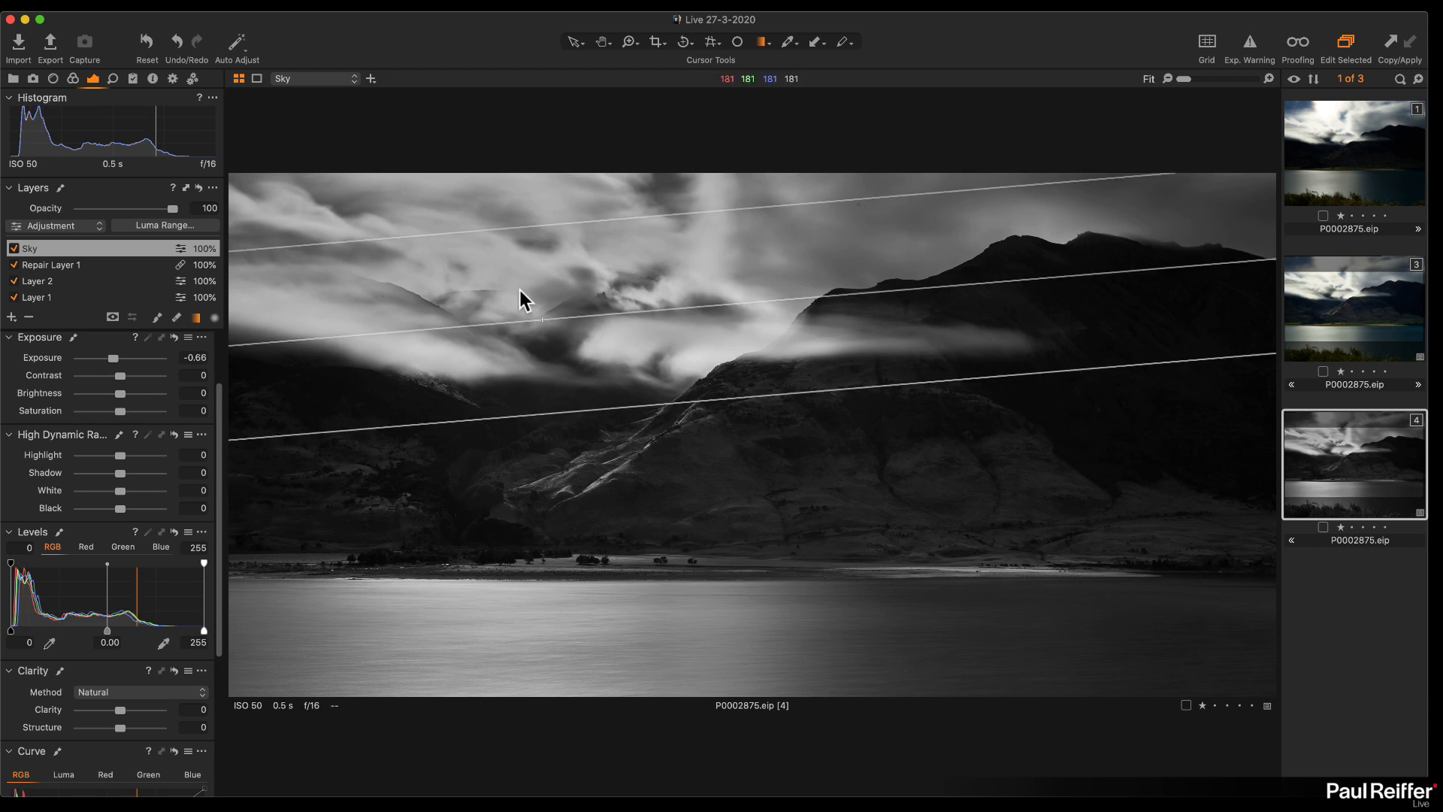
left_click(573, 41)
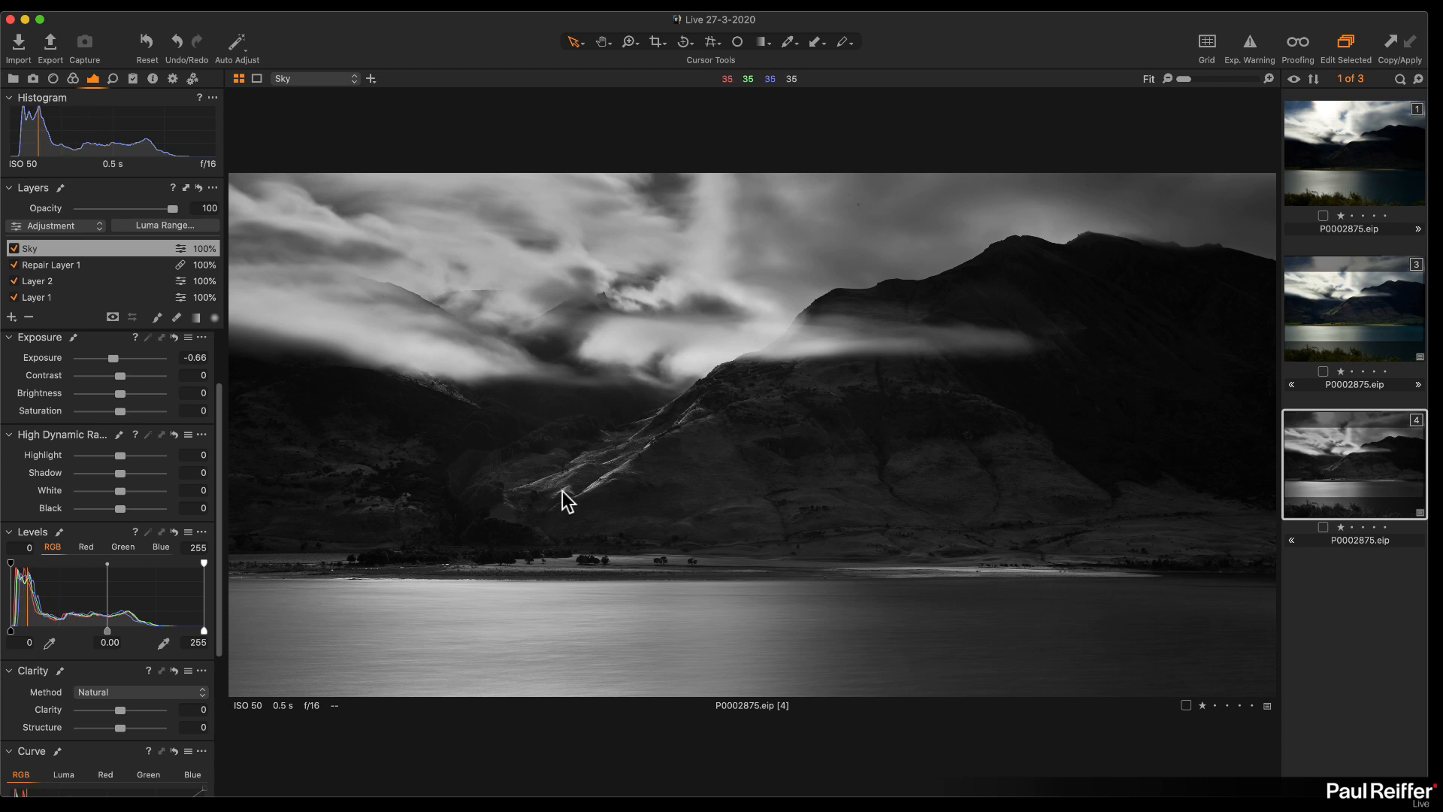
Step: Examine the lit ridges and misty mountainside of variant 4 at 67%, and review the whole photo in full screen
key("z")
left_click(594, 477)
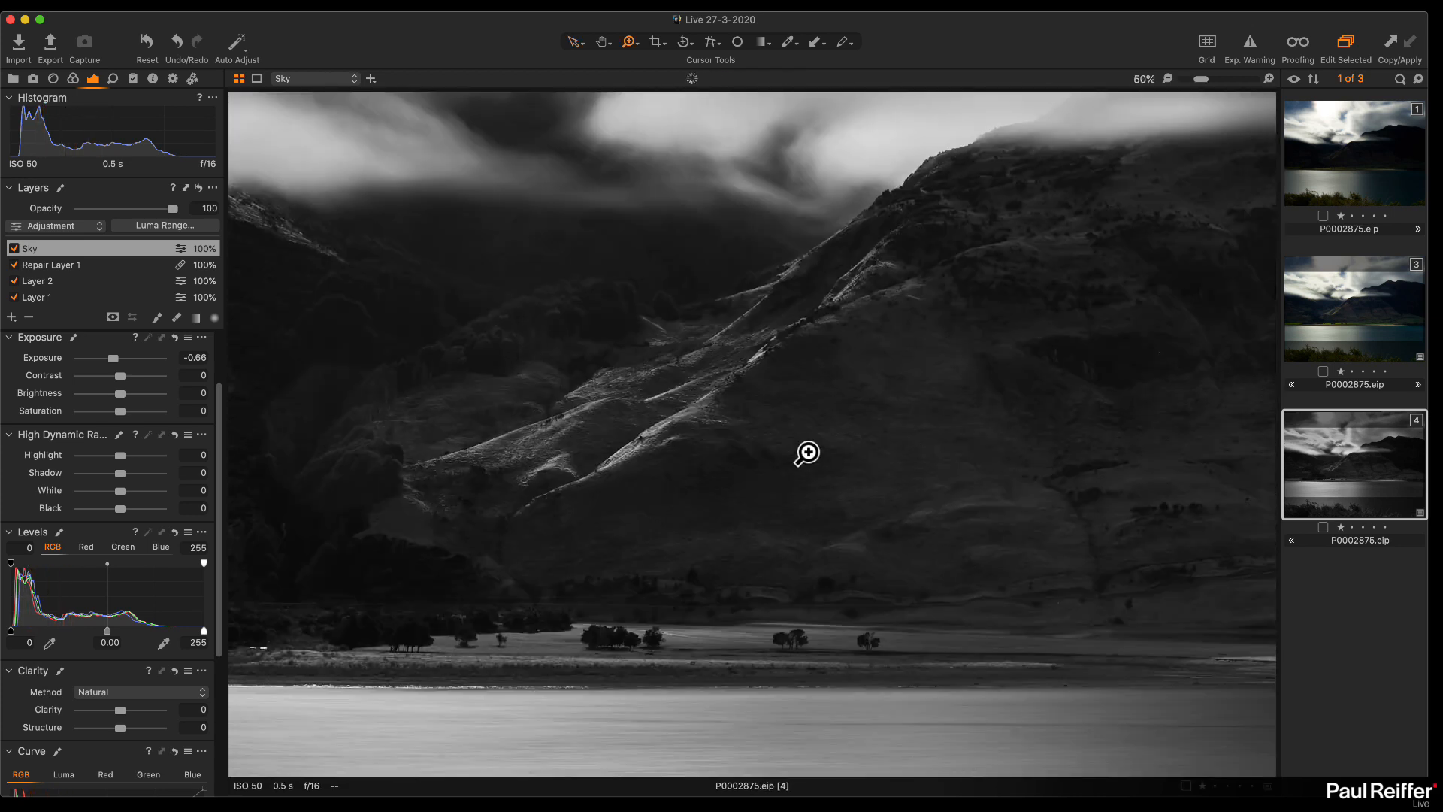
left_click(804, 454)
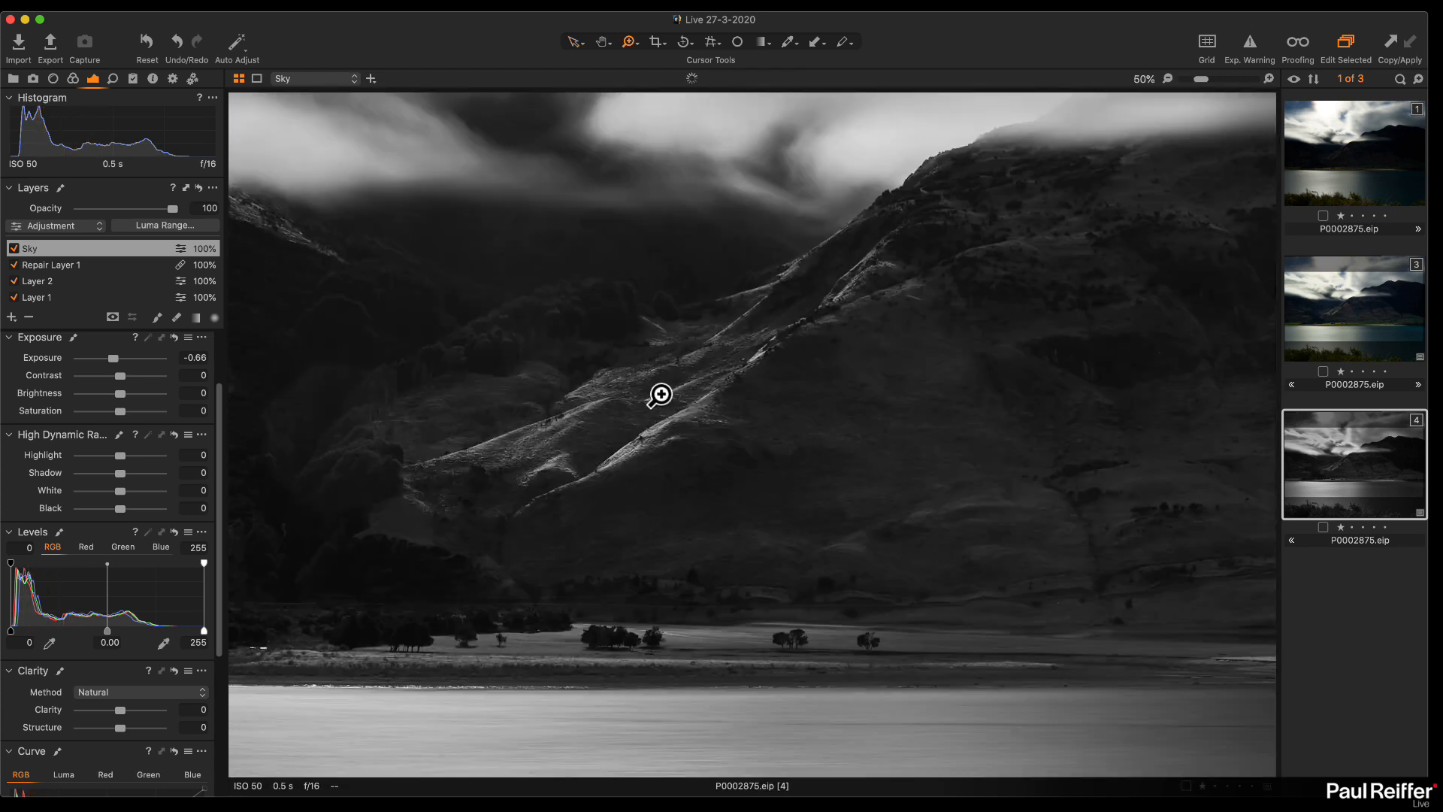
left_click(659, 387)
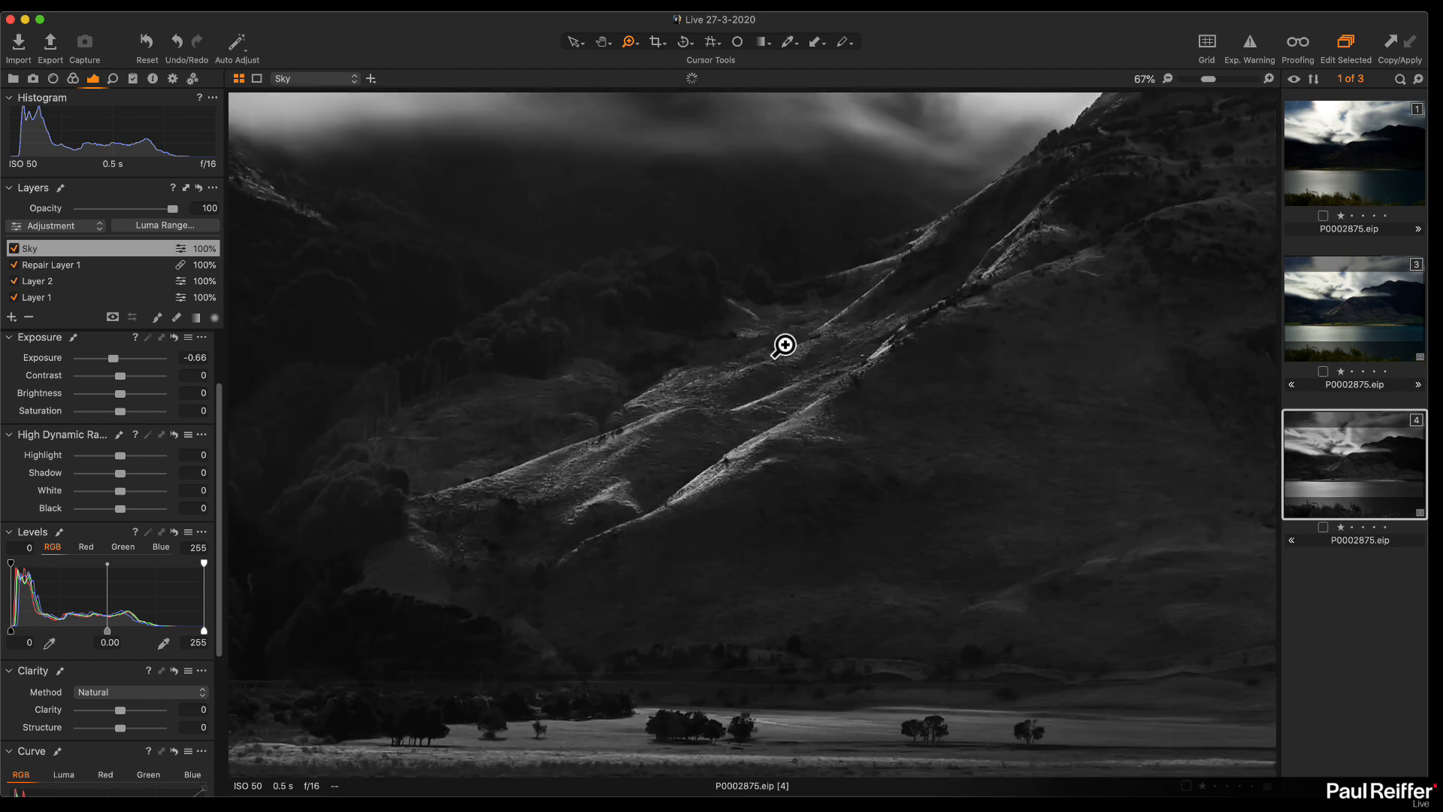
left_click_drag(784, 345, 575, 515)
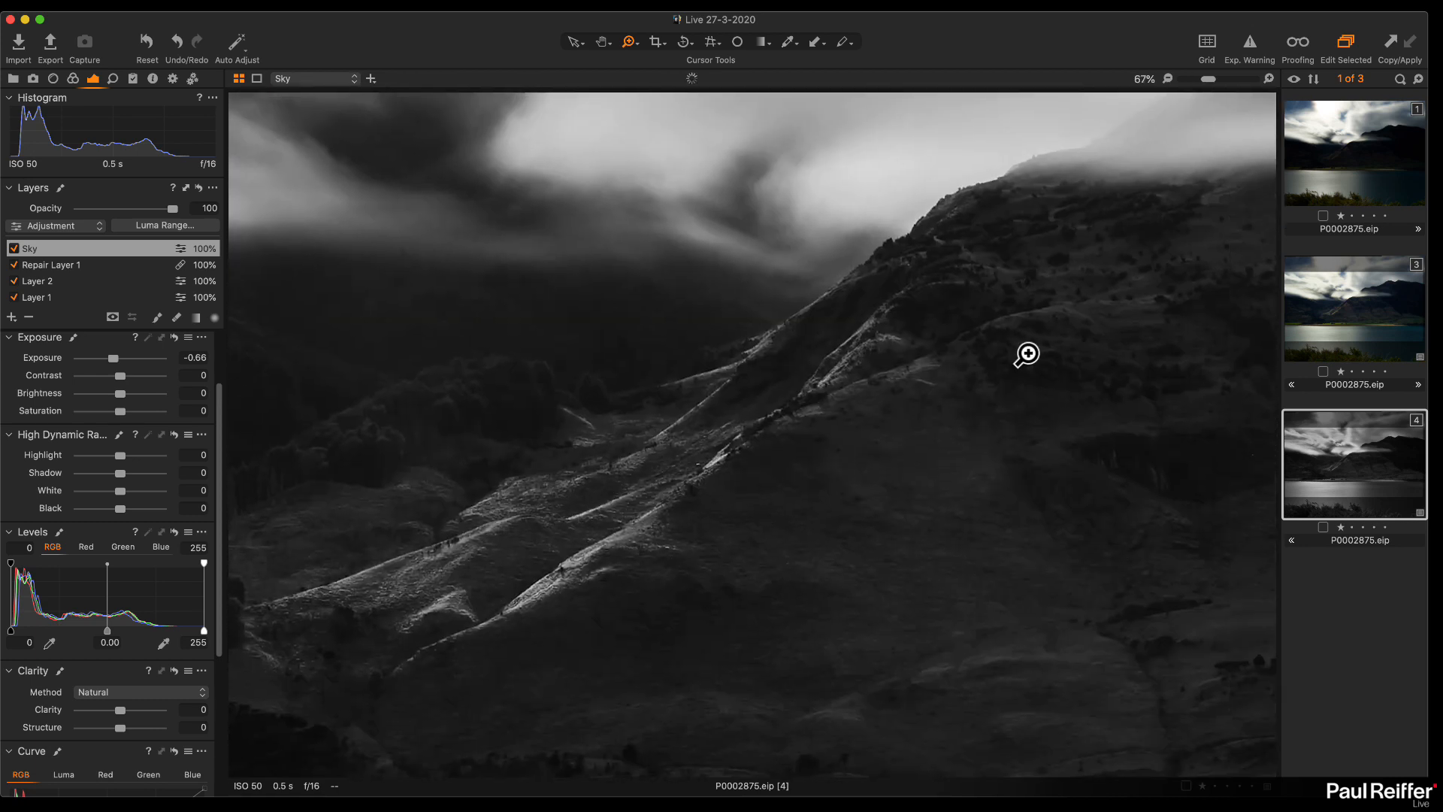
left_click_drag(1024, 354, 894, 469)
left_click_drag(1049, 322, 641, 490)
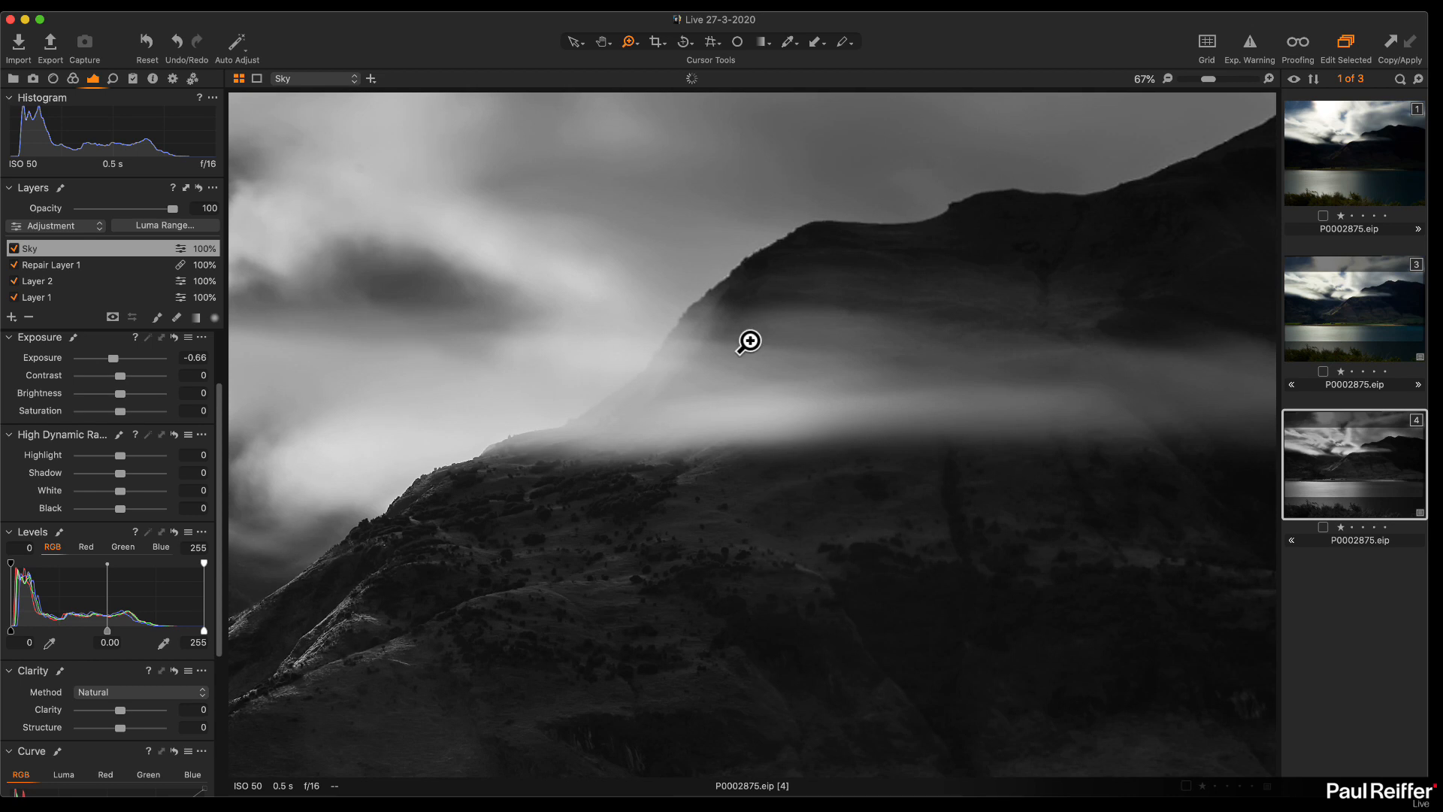
key("h")
double_click(732, 540)
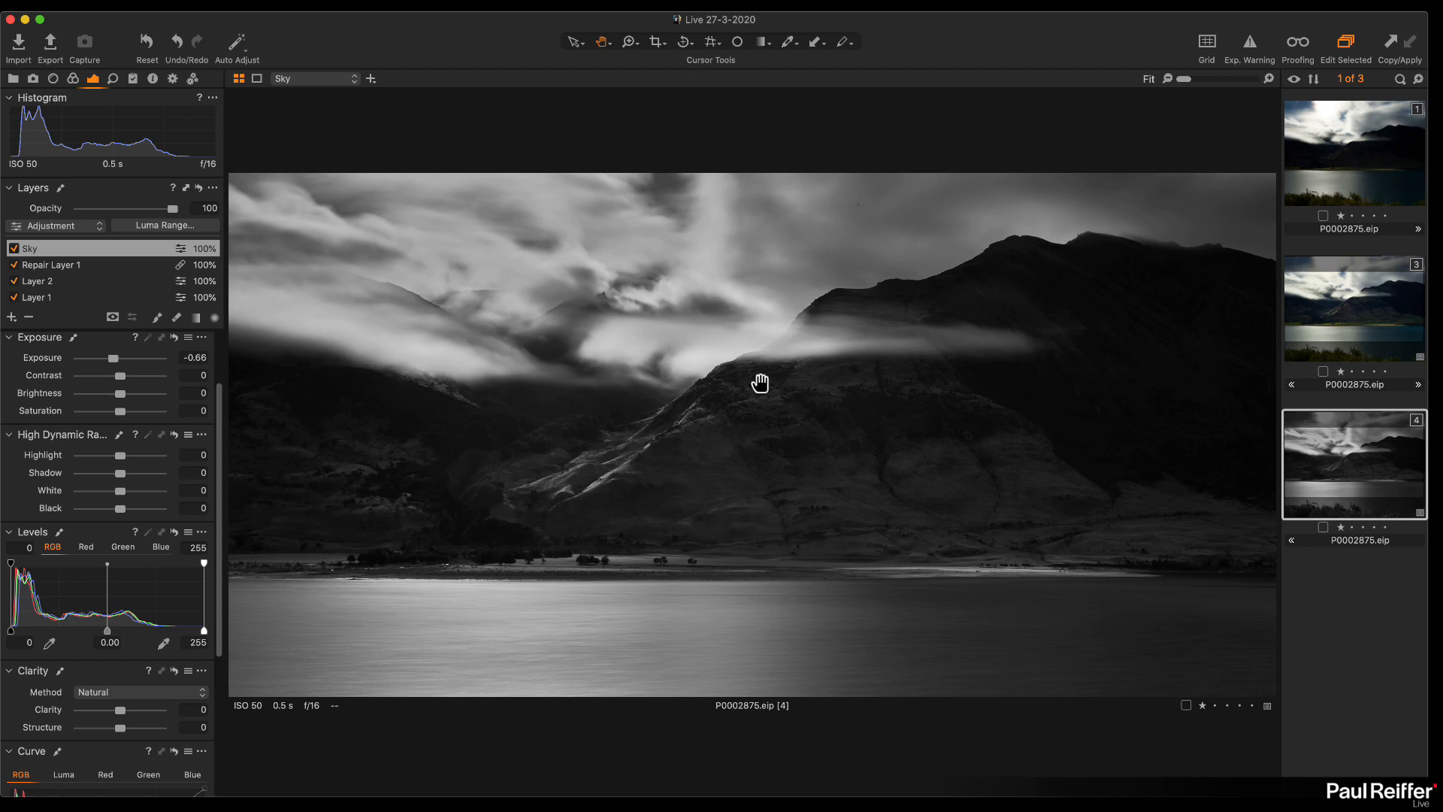
key("f")
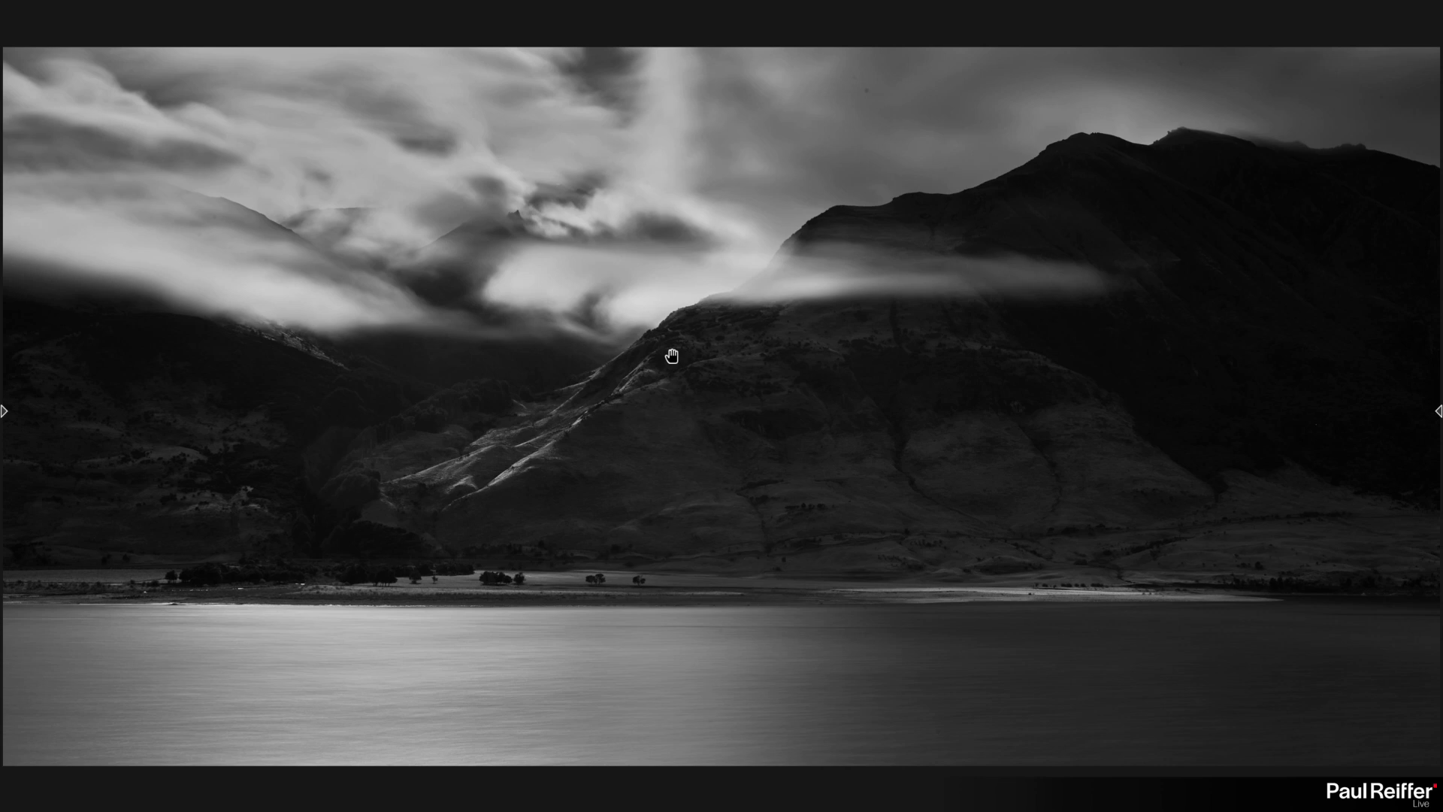
key("f")
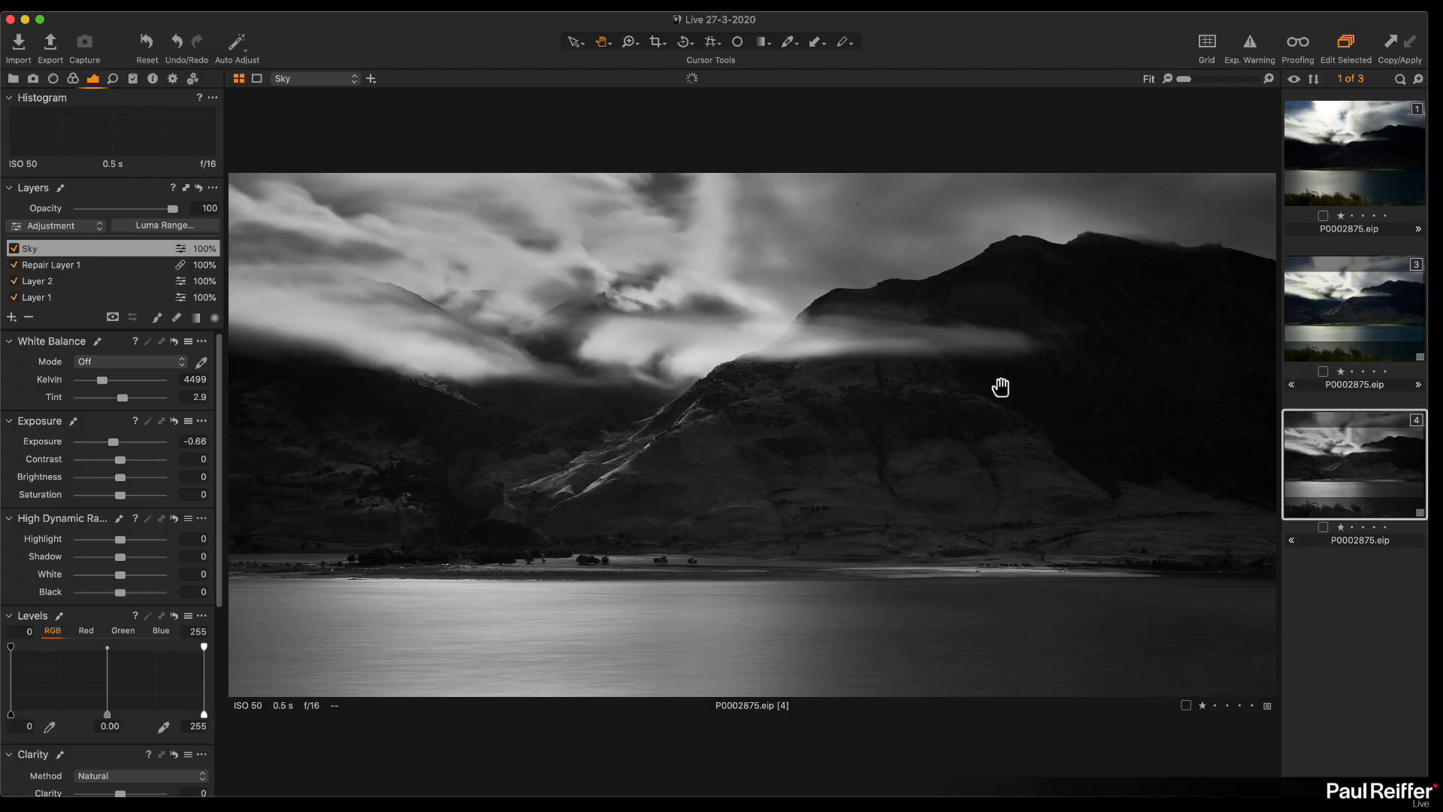
Step: Clone color variant 3 of P0002875.eip and check which style is applied to black-and-white variant 4
right_click(1342, 317)
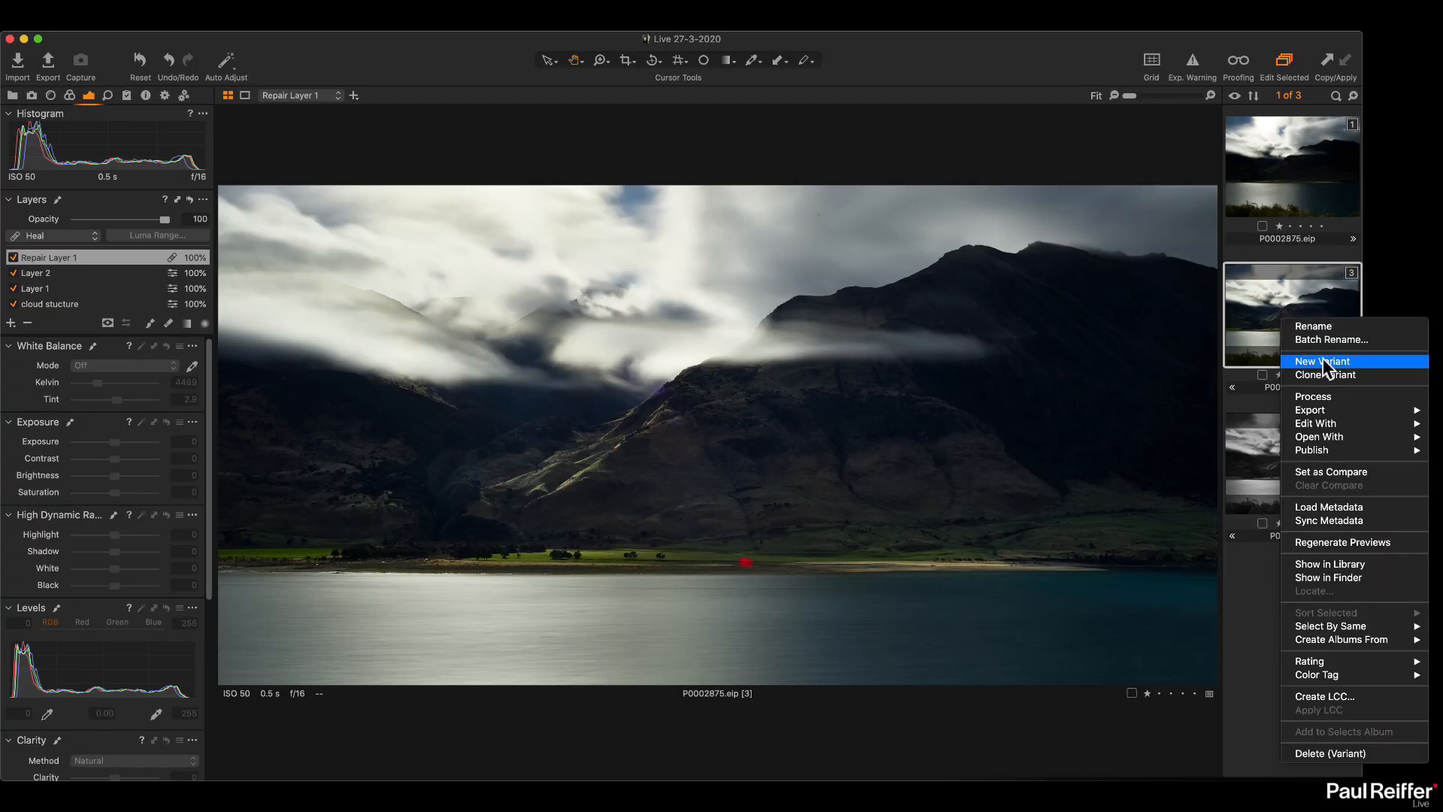
left_click(1329, 375)
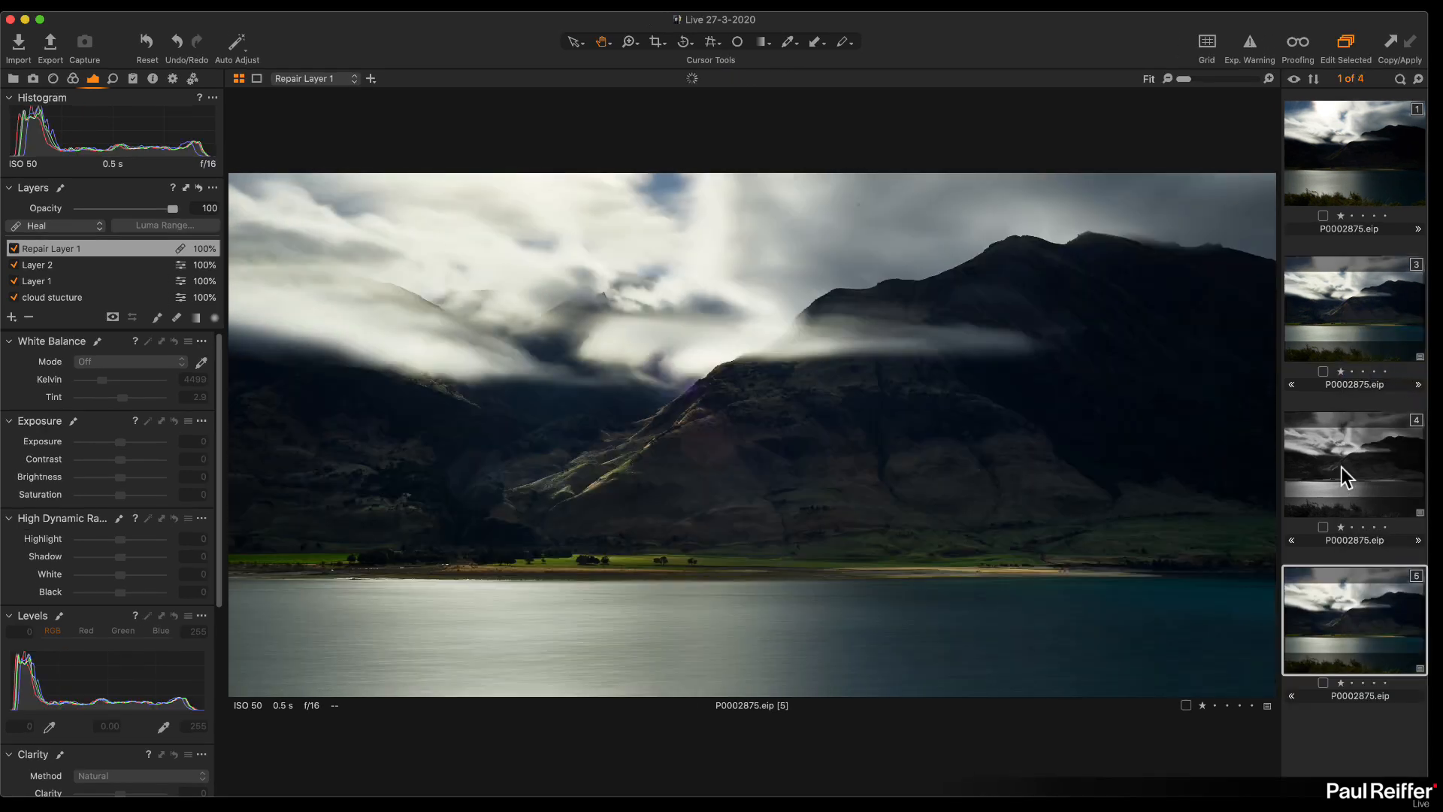
left_click(1342, 467)
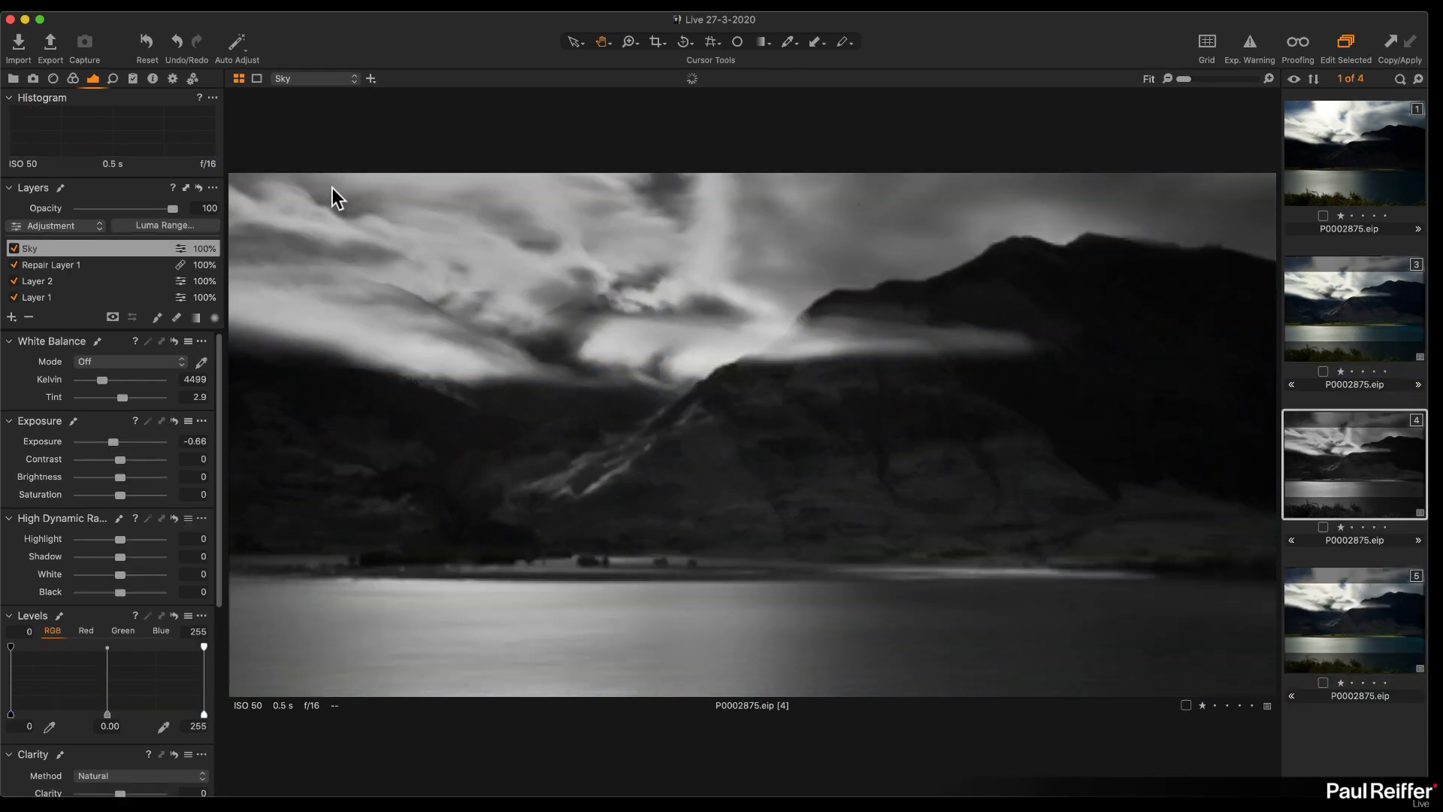
left_click(133, 79)
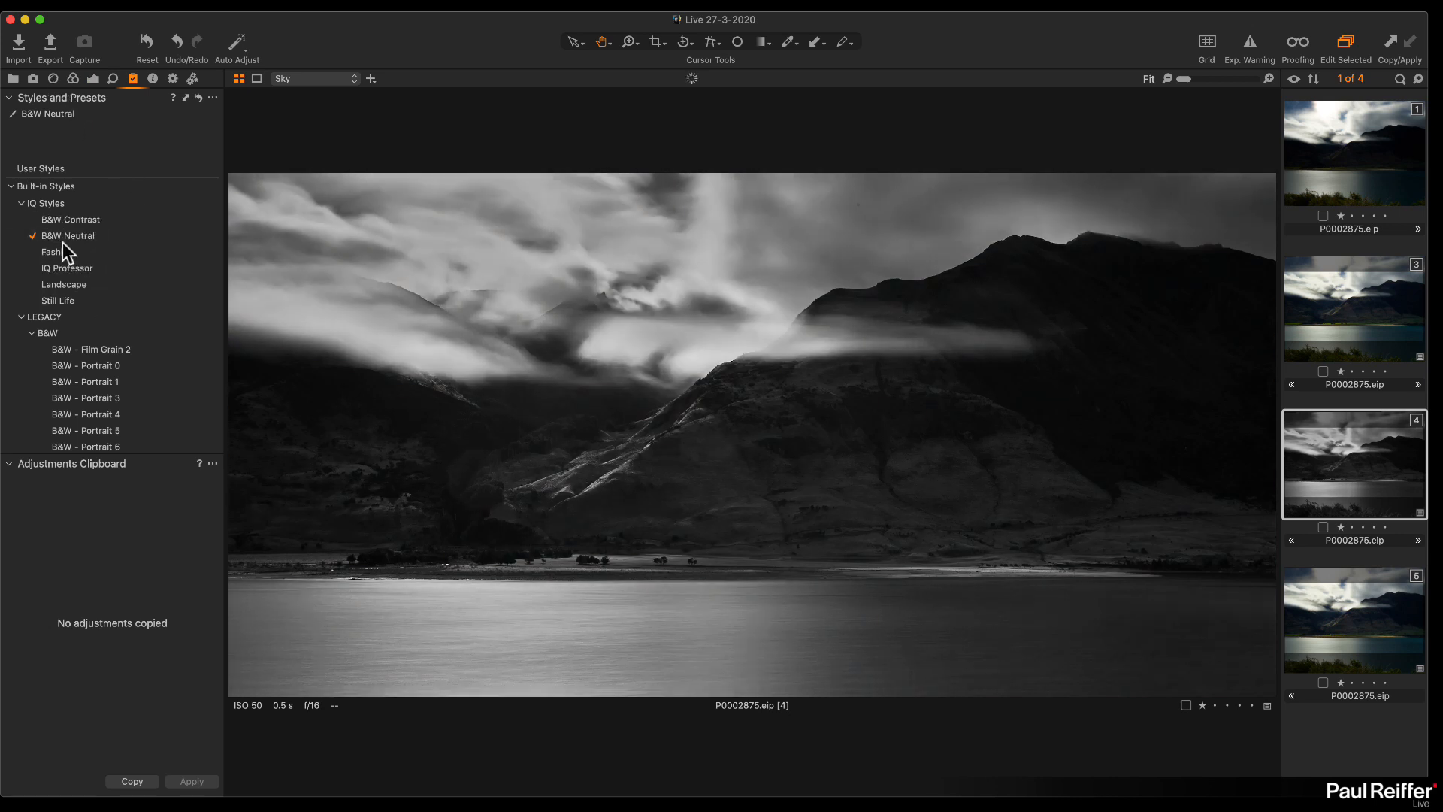
Step: Try the Black & White conversion on the cloned variant 5 and switch it off again
left_click(1364, 606)
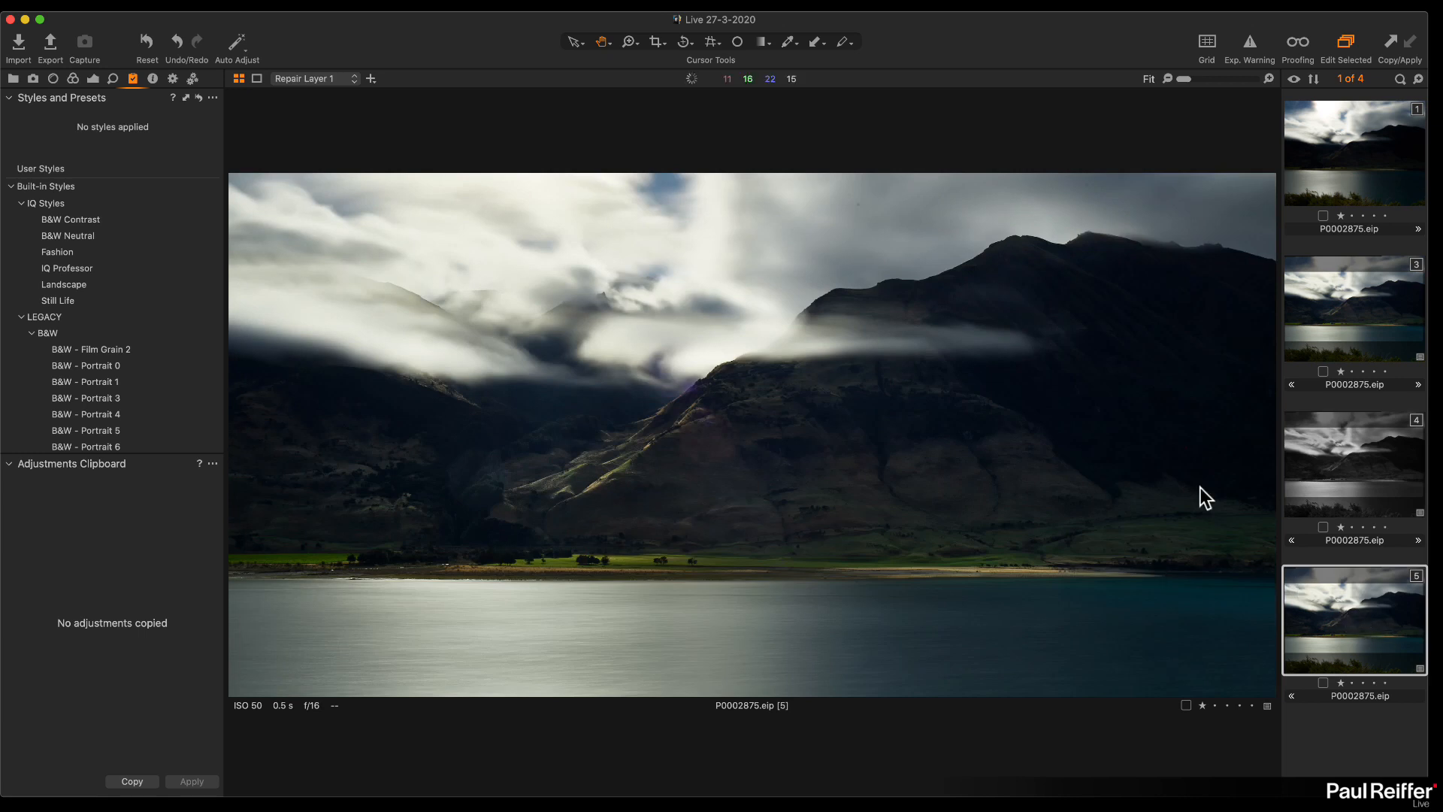
left_click(73, 79)
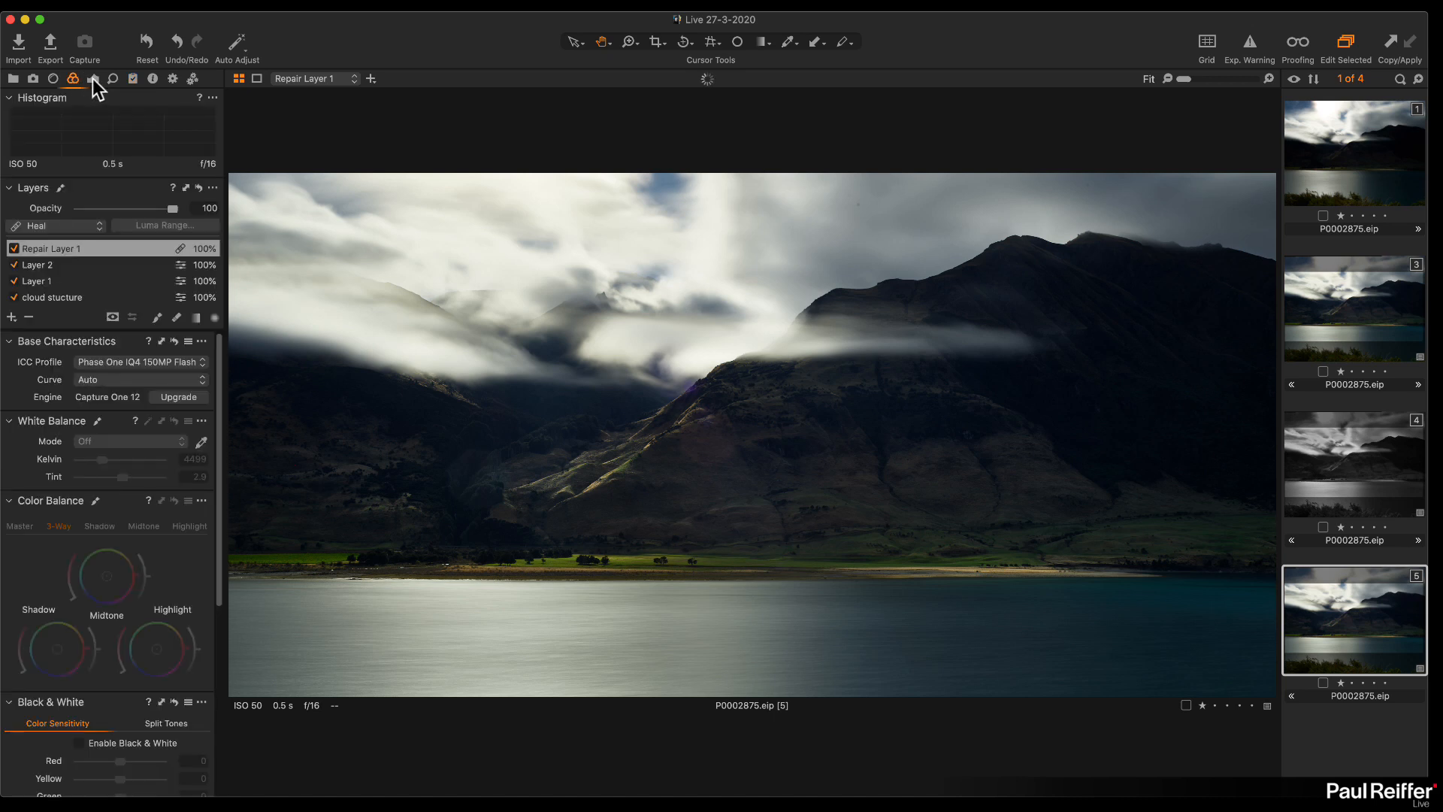
scroll(133, 340, "down", 8)
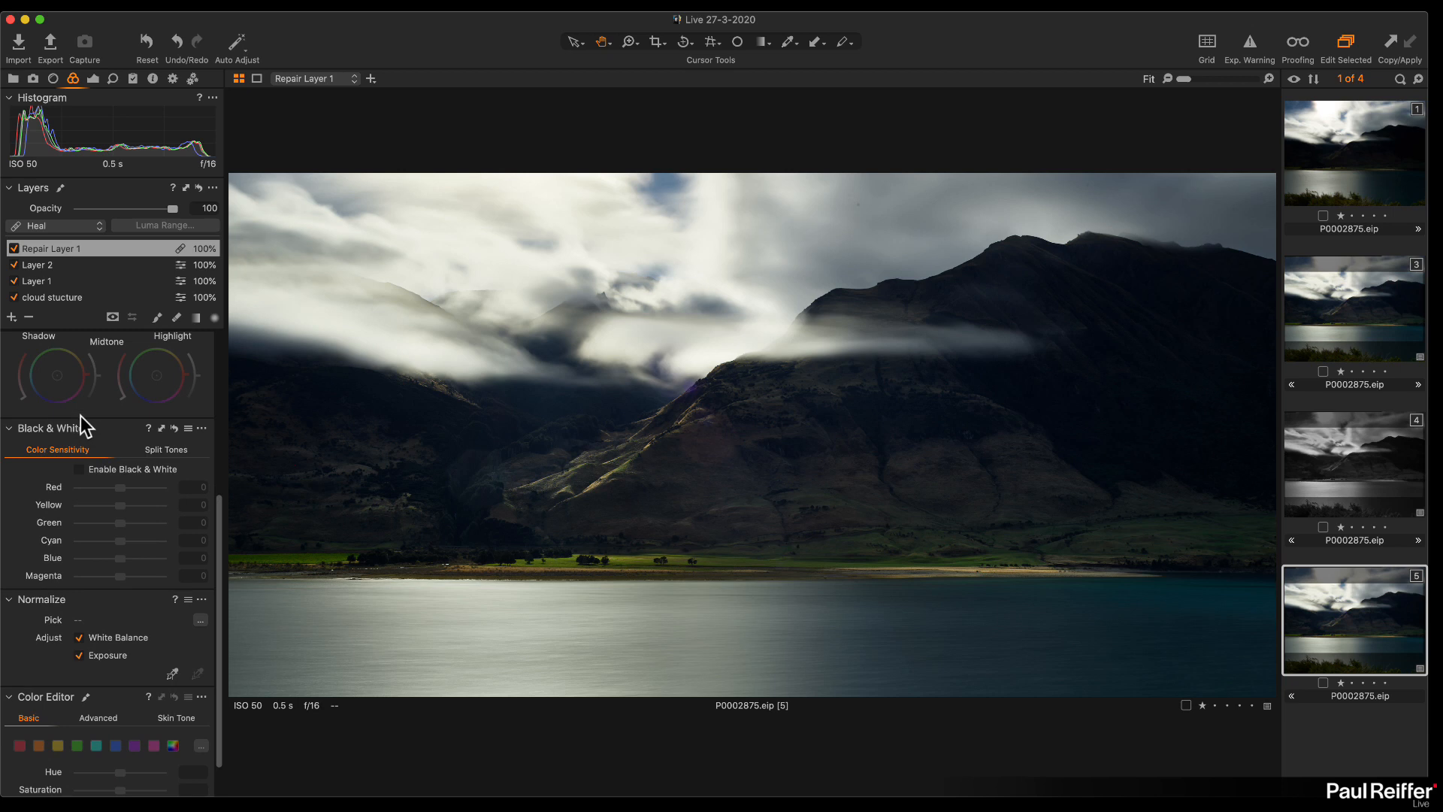
left_click(79, 469)
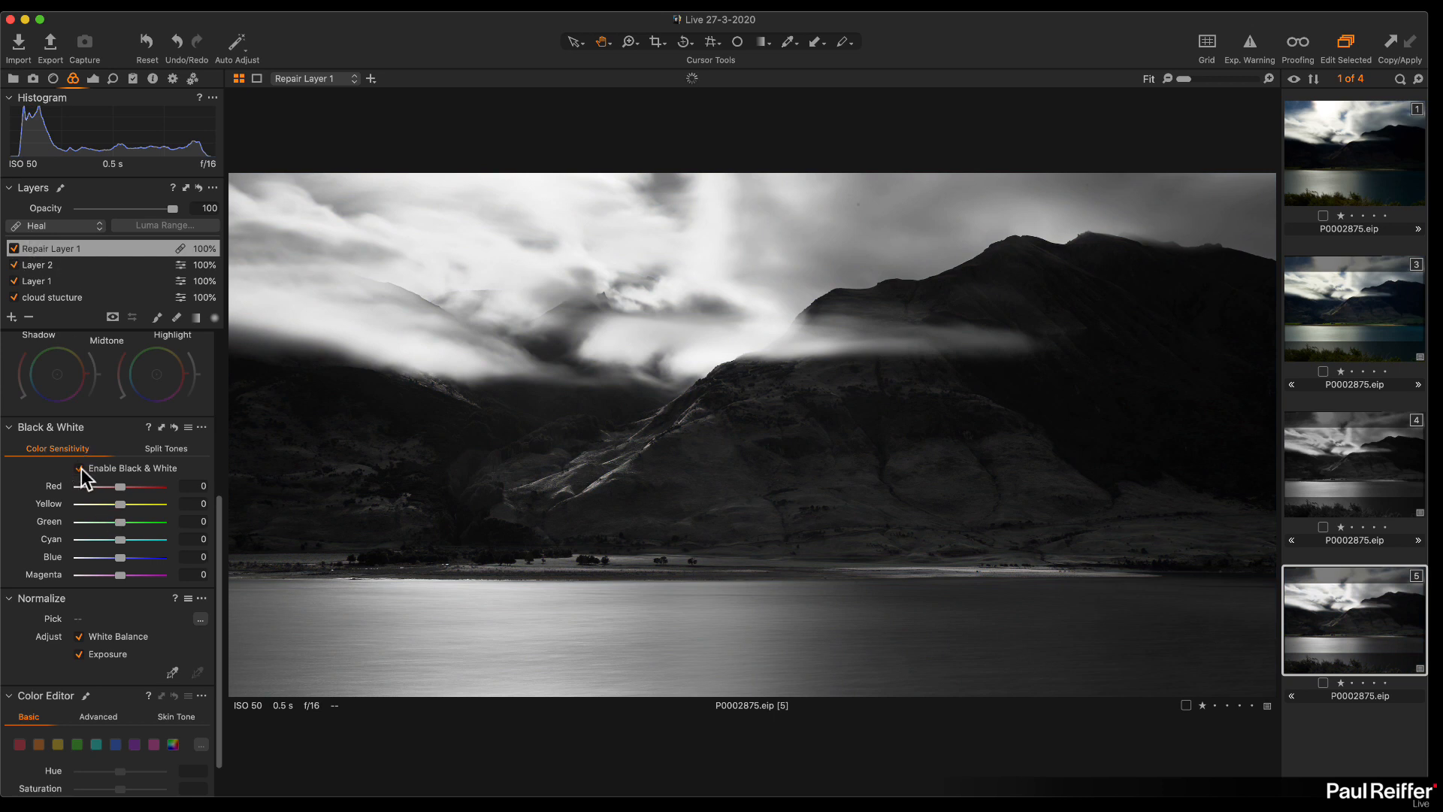
left_click(80, 469)
Step: Add a new filled layer to variant 5 and enable Black & White on it
left_click(11, 317)
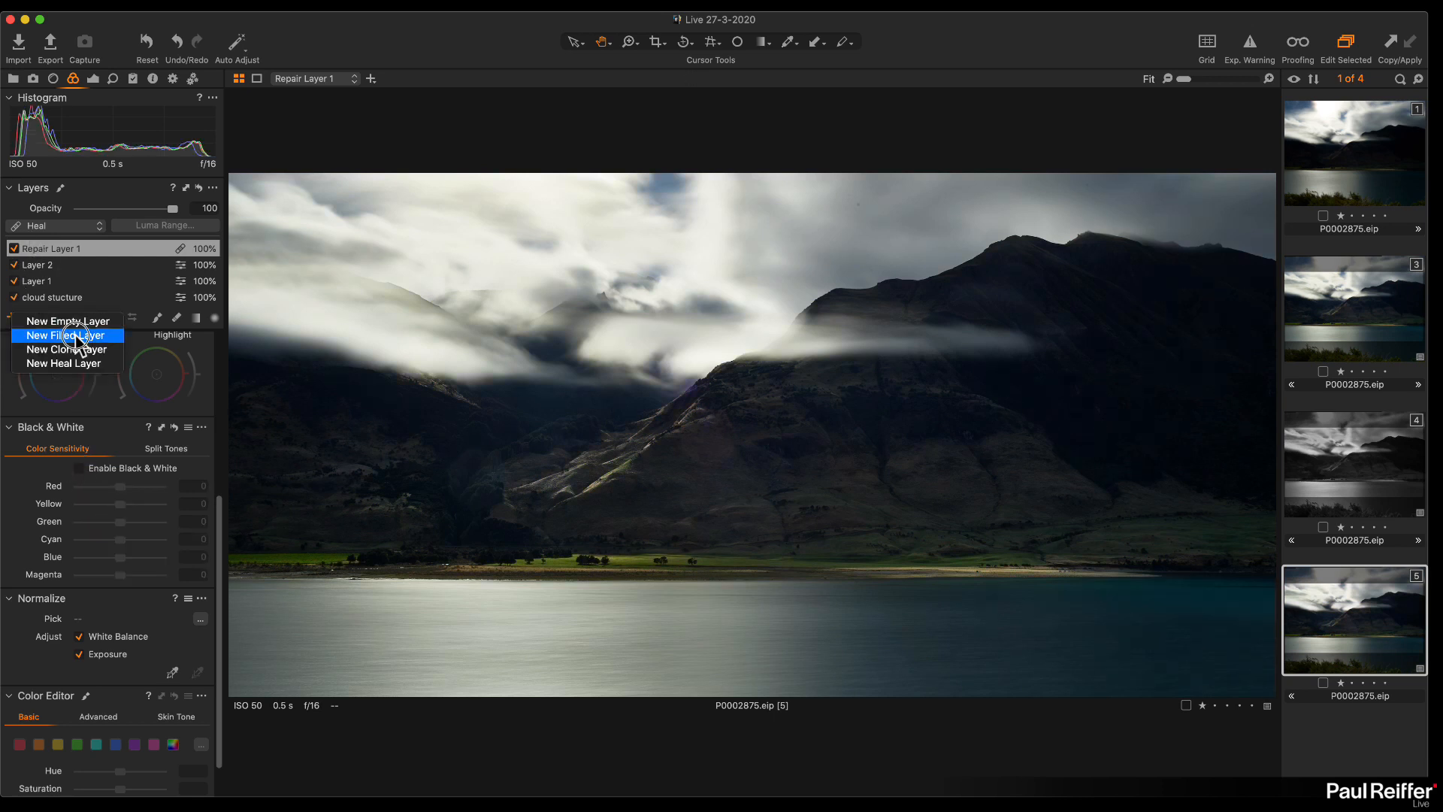
left_click(75, 336)
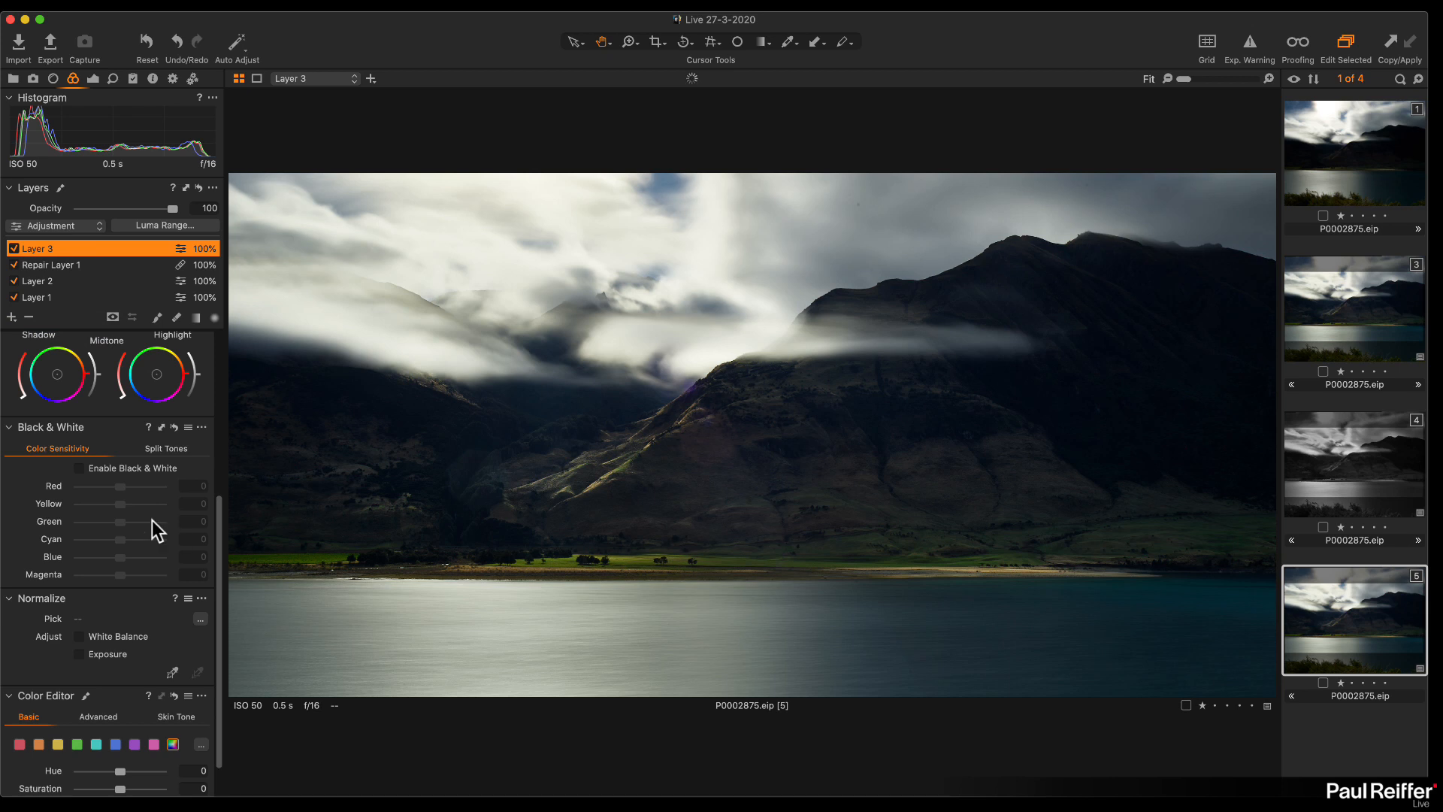
left_click(80, 467)
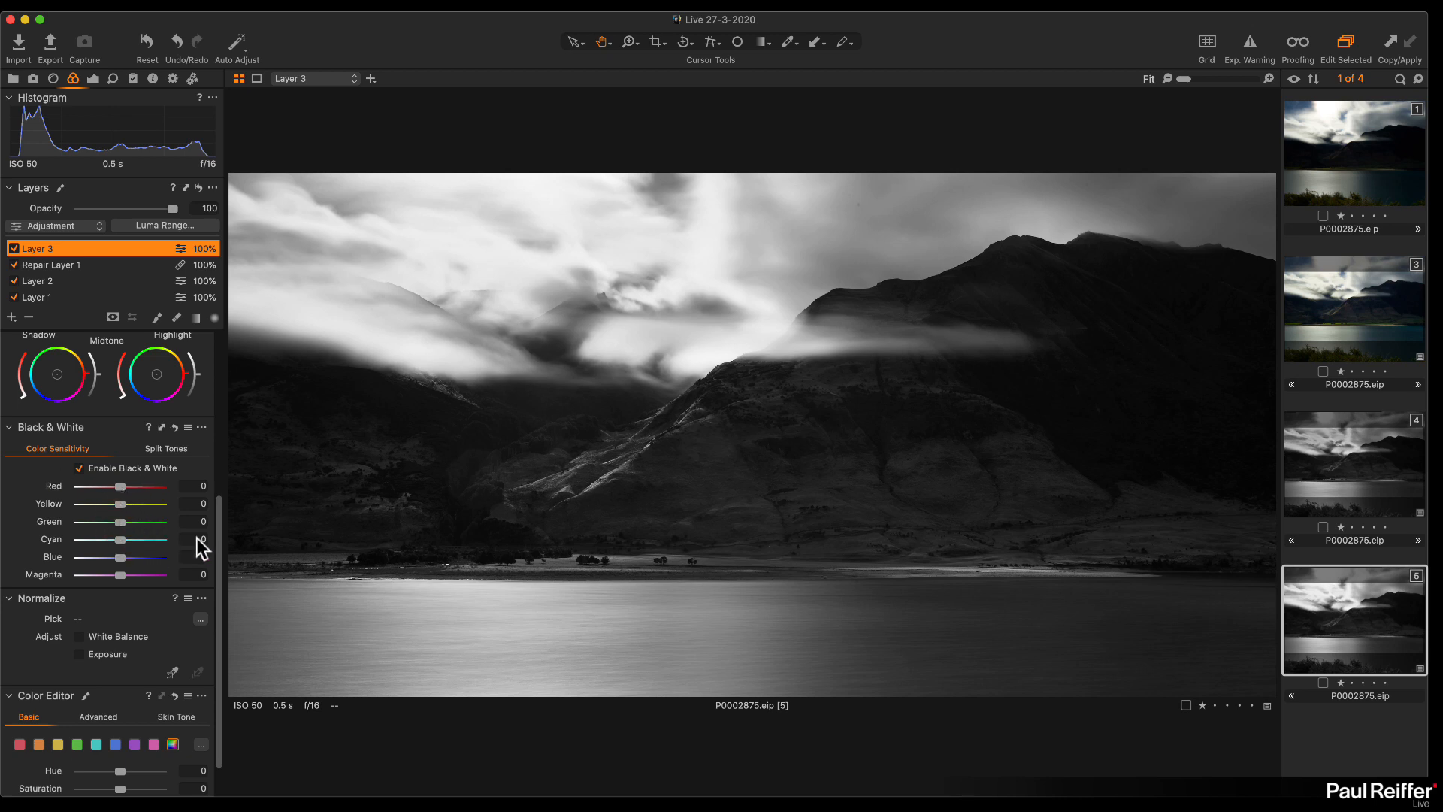
Step: Compare the lakeside grass and trees at 100% zoom between color variant 3 and black-and-white variant 5
left_click(1367, 317)
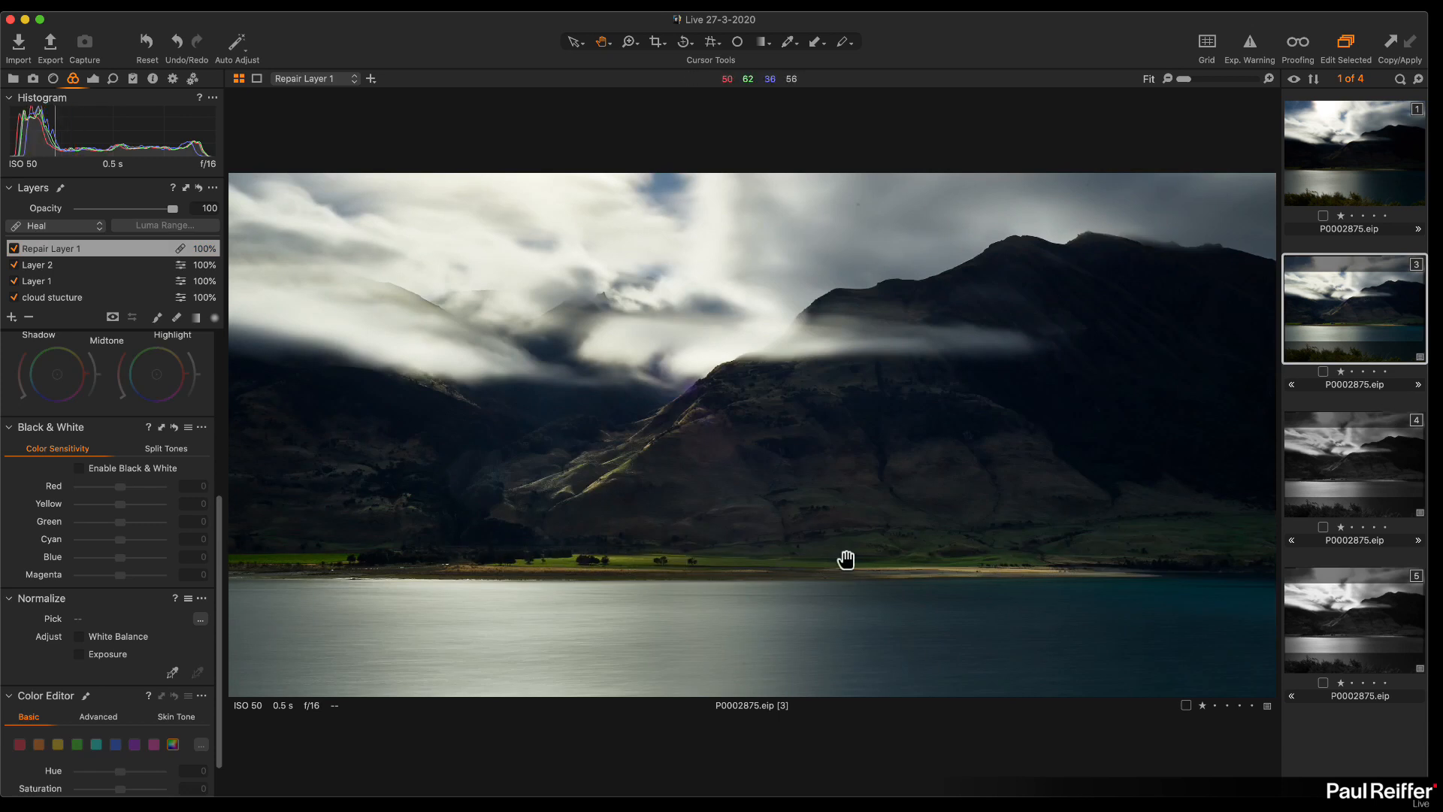
left_click(541, 559)
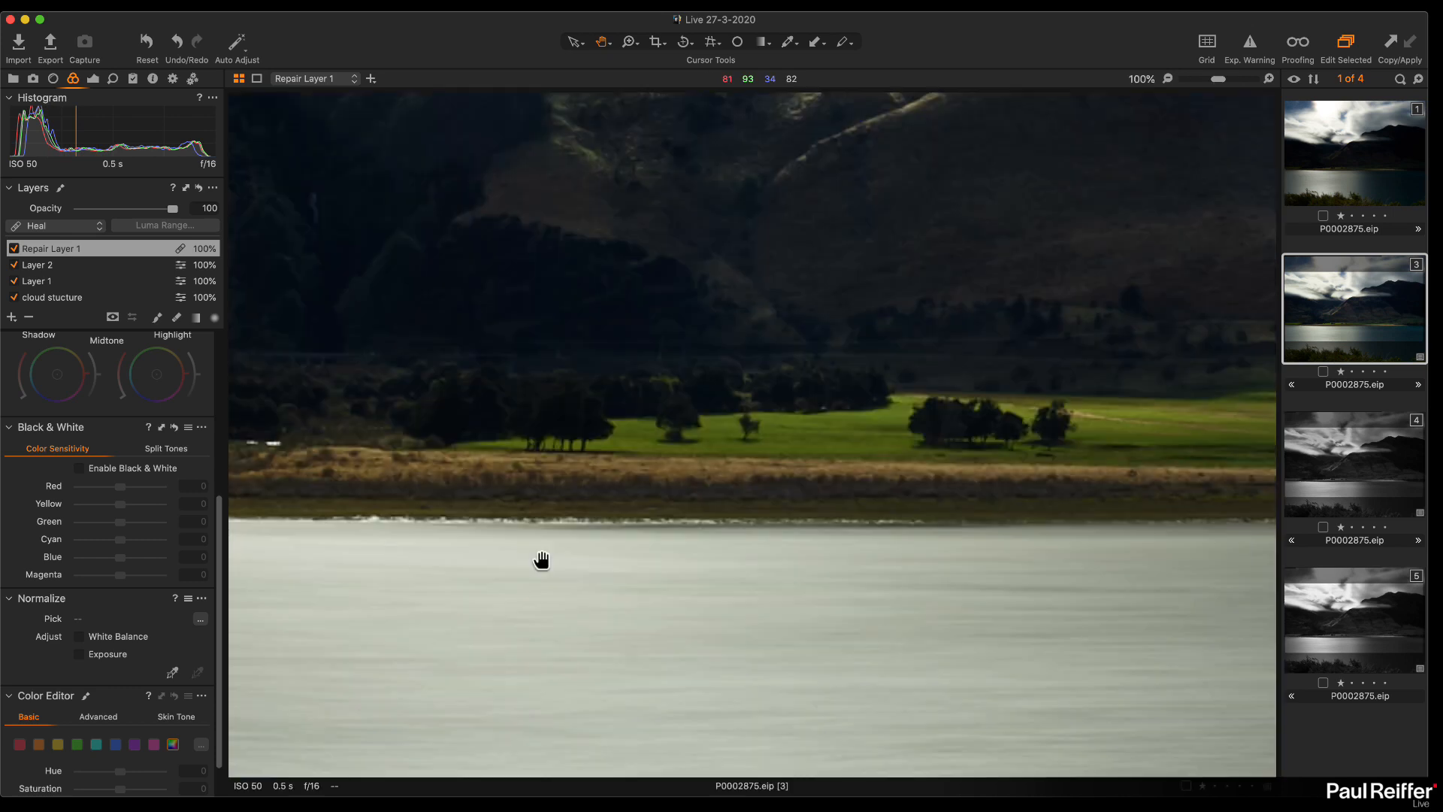
left_click(1350, 640)
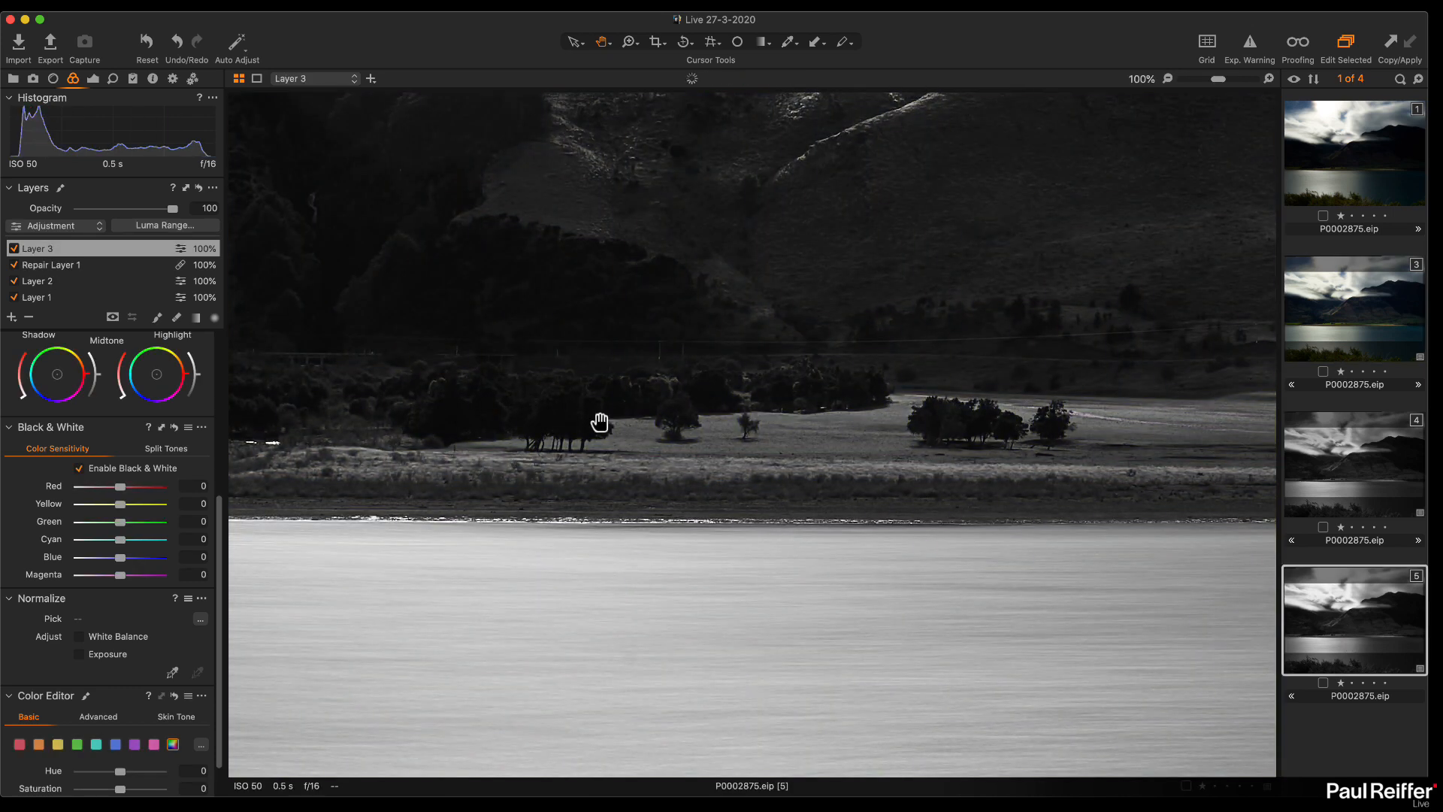
mouse_move(123, 521)
left_mouse_down()
mouse_move(186, 529)
mouse_move(48, 523)
mouse_move(193, 526)
mouse_move(13, 532)
mouse_move(219, 531)
mouse_move(13, 534)
mouse_move(165, 538)
mouse_move(106, 531)
mouse_move(124, 529)
left_mouse_up()
double_click(123, 522)
Step: Compare the sunlit mountain ridge at 100% zoom between black-and-white variant 5 and color variant 3
left_click_drag(596, 289, 707, 751)
left_click_drag(638, 504, 710, 566)
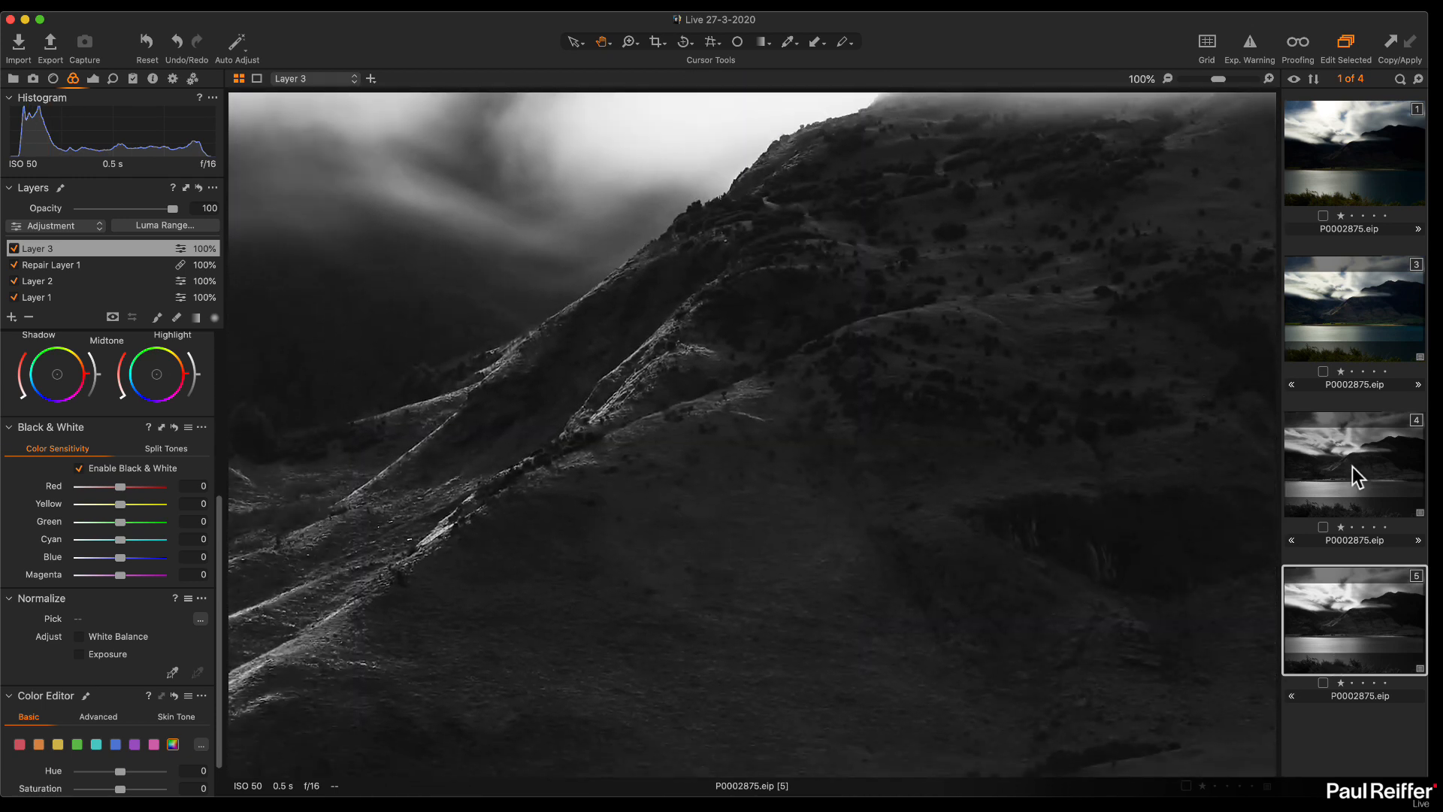
left_click(1354, 331)
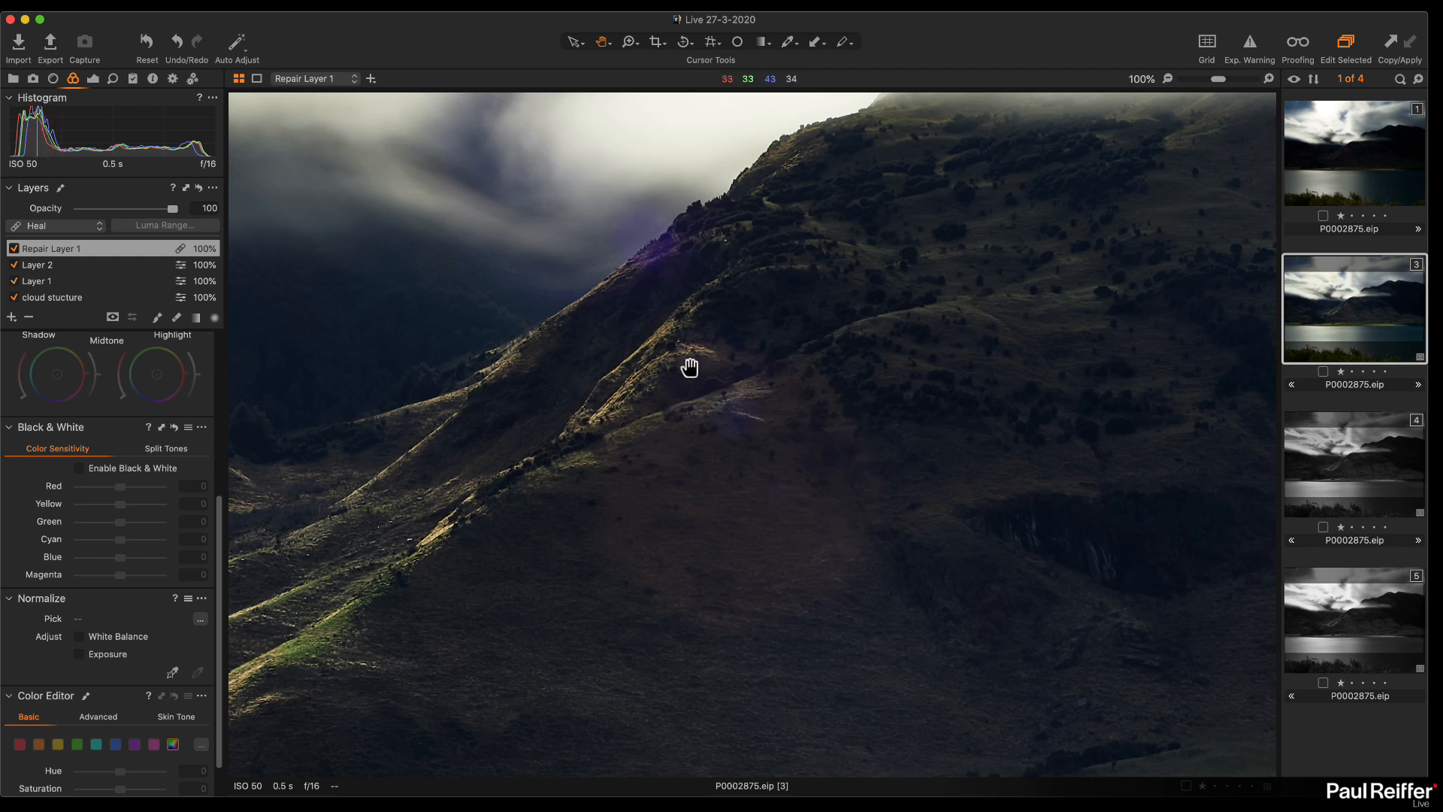
left_click(1392, 613)
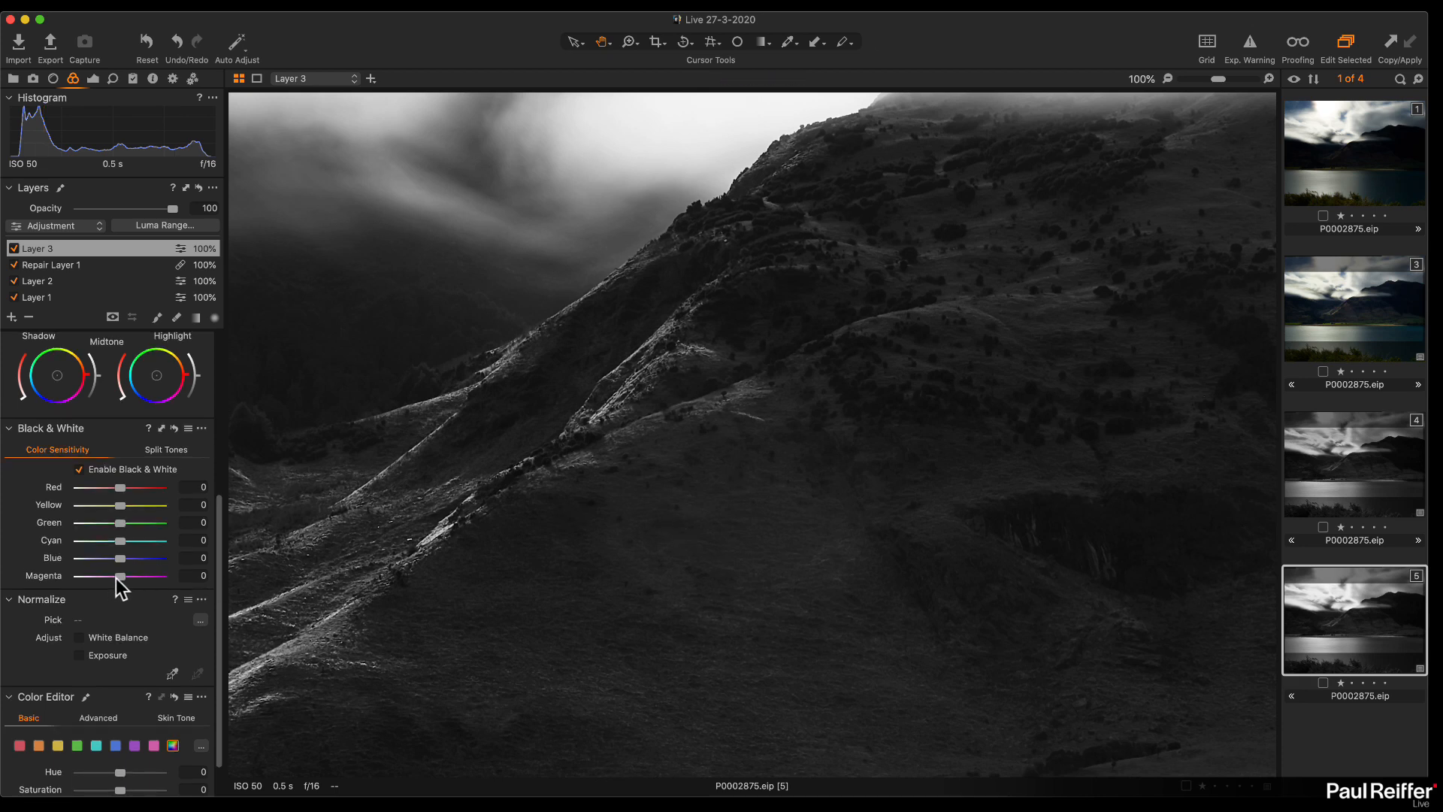
Step: Set the Magenta color sensitivity of variant 5 to -100 and check the mountain slope against color variant 3
left_click_drag(120, 576, 18, 583)
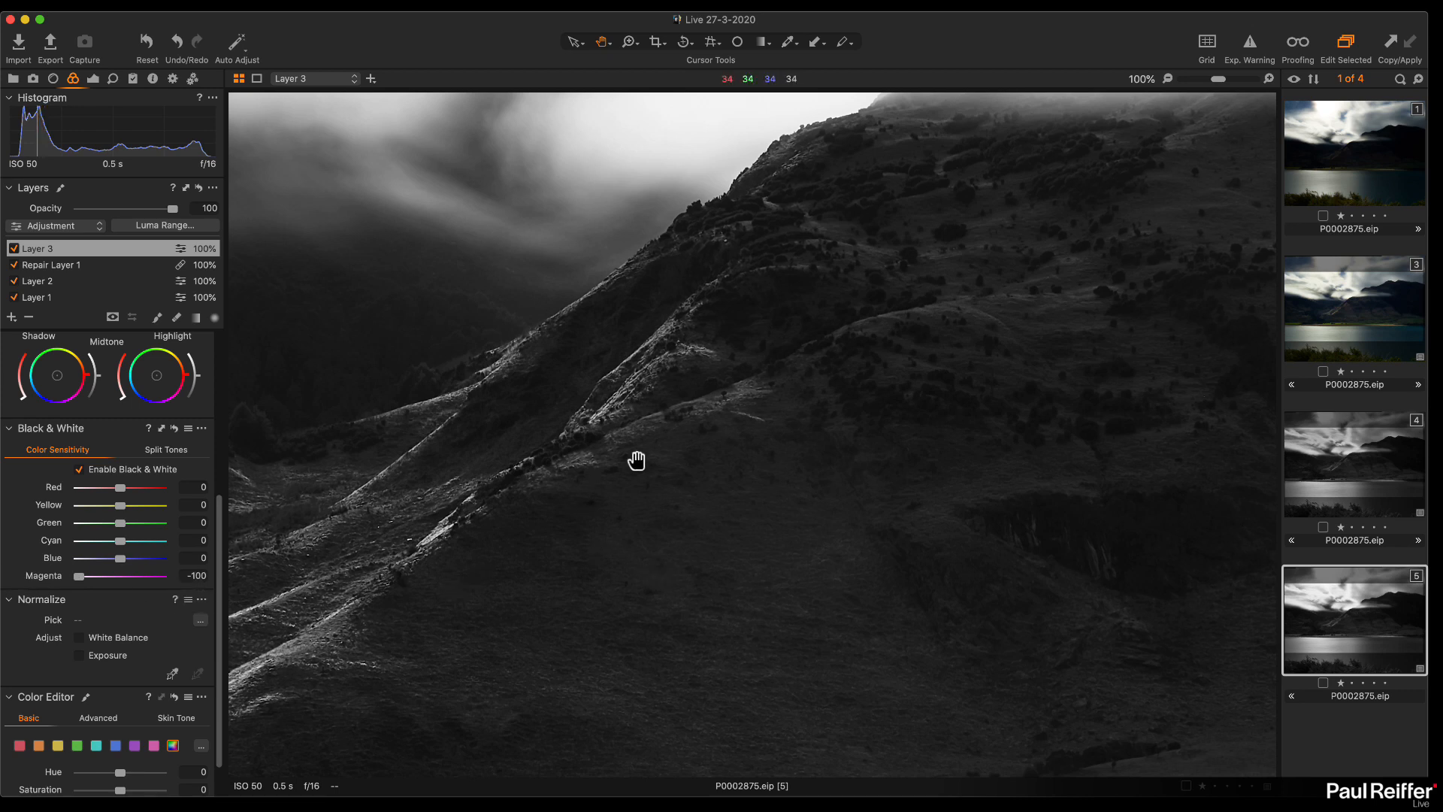
left_click(1367, 313)
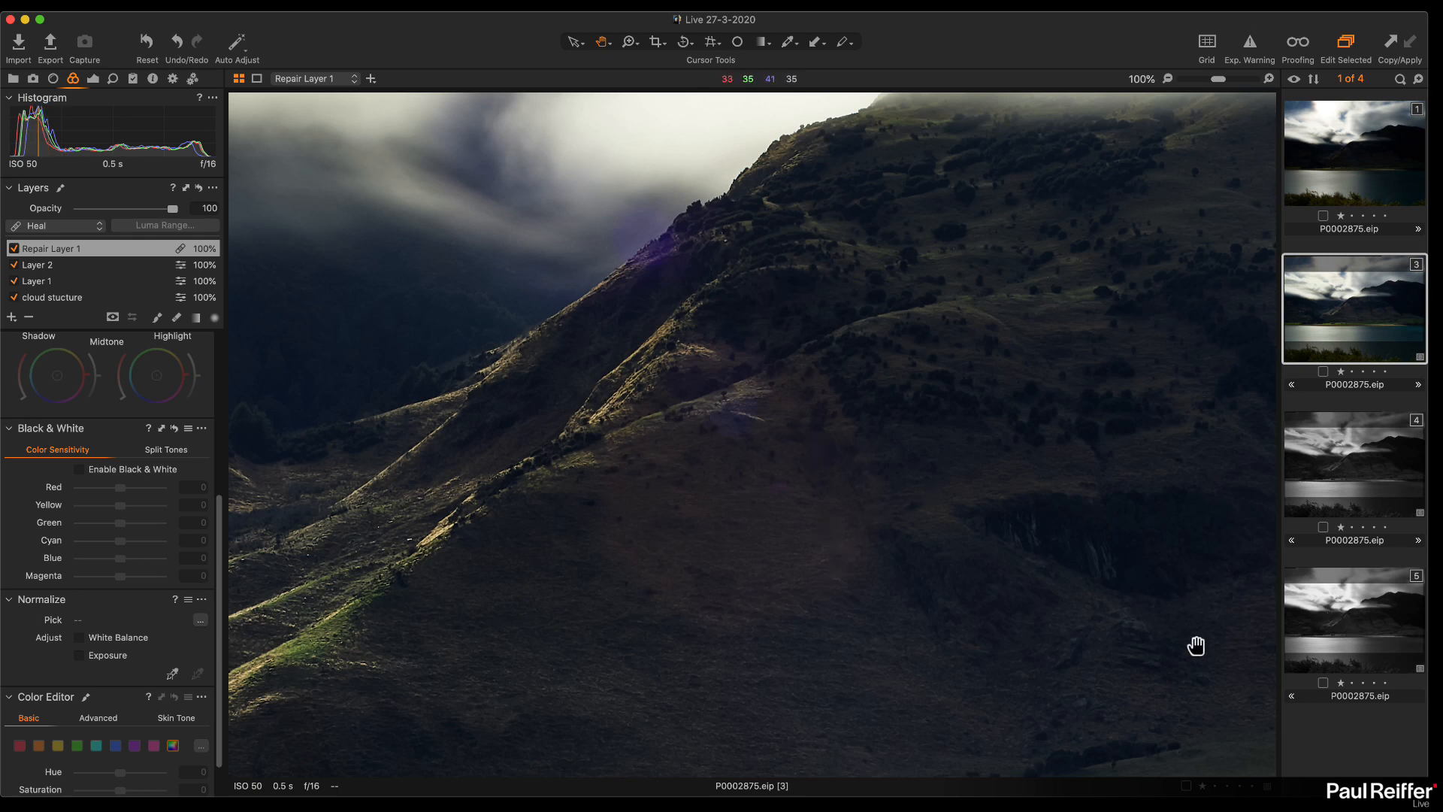
left_click(1362, 625)
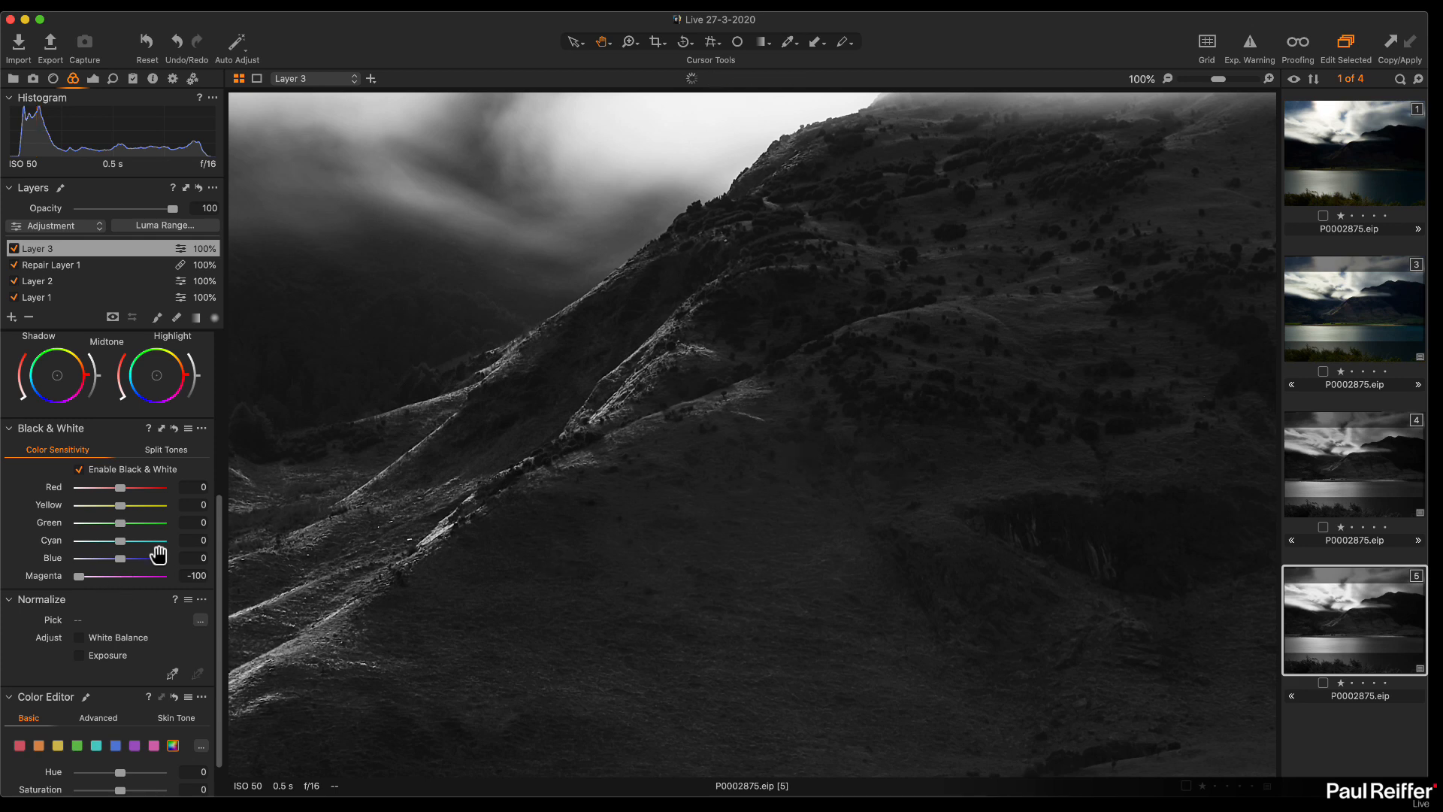
left_click_drag(79, 576, 4, 576)
left_click(770, 509)
left_click(698, 460)
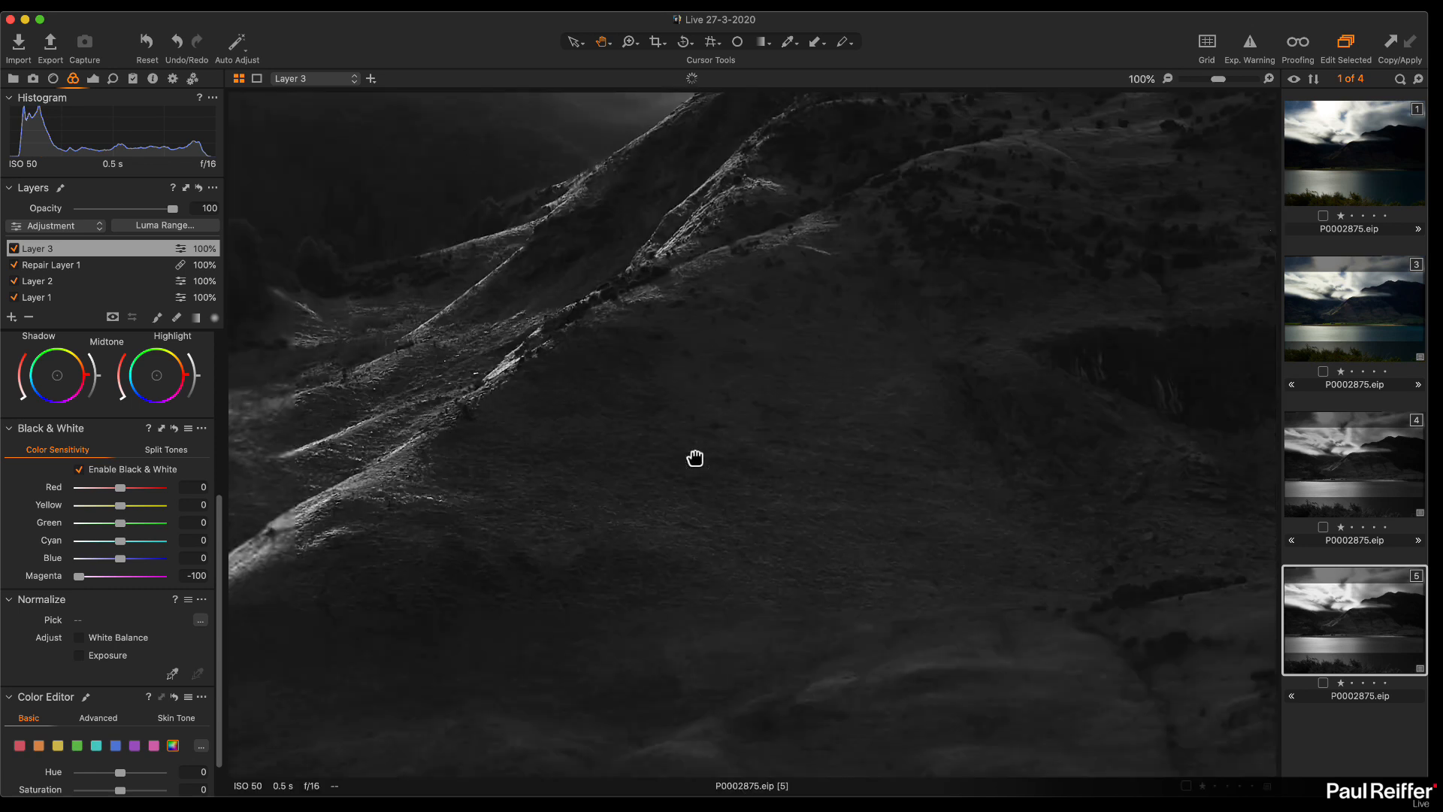
left_click(741, 372)
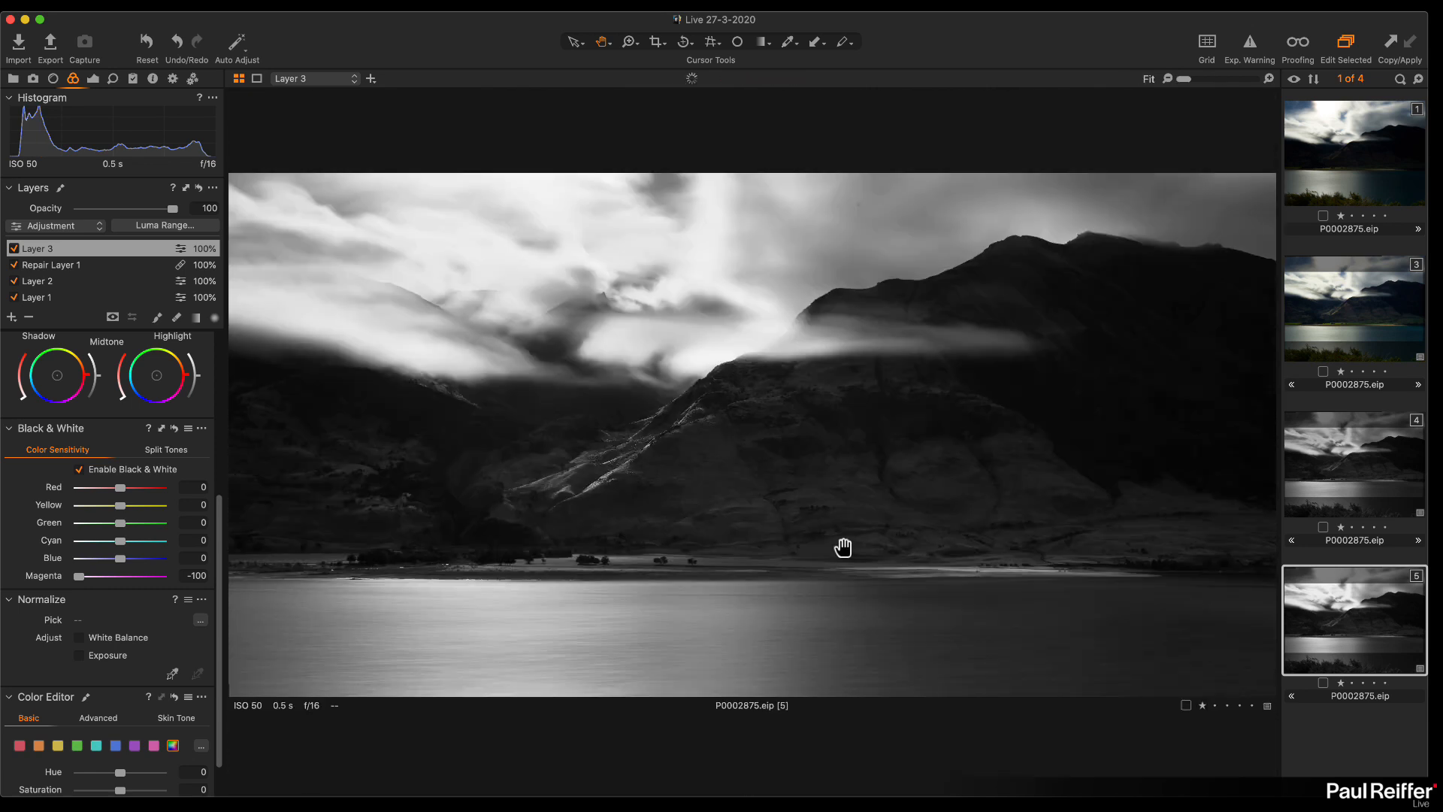
mouse_move(80, 576)
left_mouse_down()
mouse_move(128, 579)
mouse_move(21, 579)
mouse_move(312, 589)
mouse_move(68, 590)
left_mouse_up()
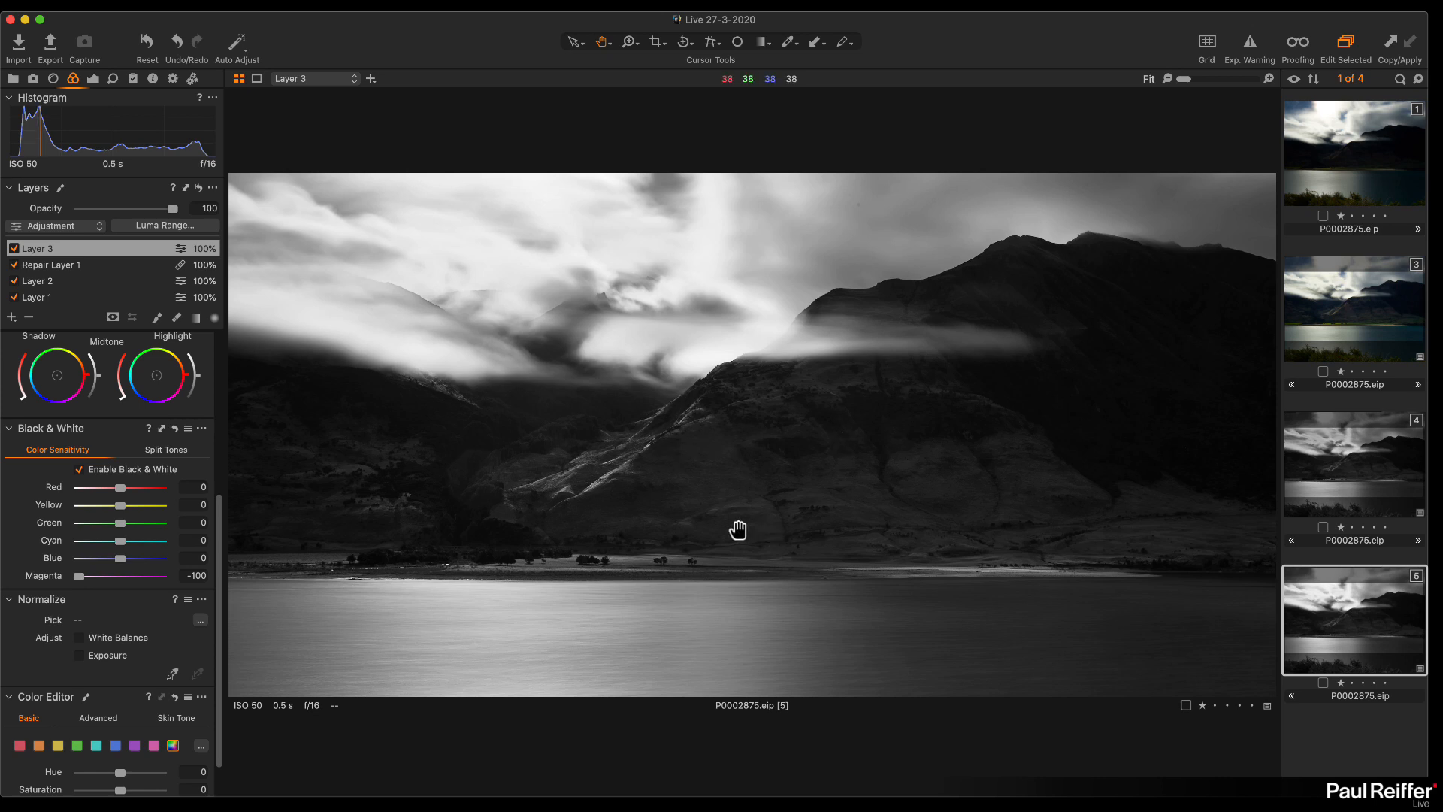
Step: Try the Yellow color sensitivity of variant 5 at 100 and compare the sandy shoreline with color variant 3 at 100% zoom
mouse_move(111, 500)
left_mouse_down()
mouse_move(186, 496)
mouse_move(9, 490)
mouse_move(126, 499)
left_mouse_up()
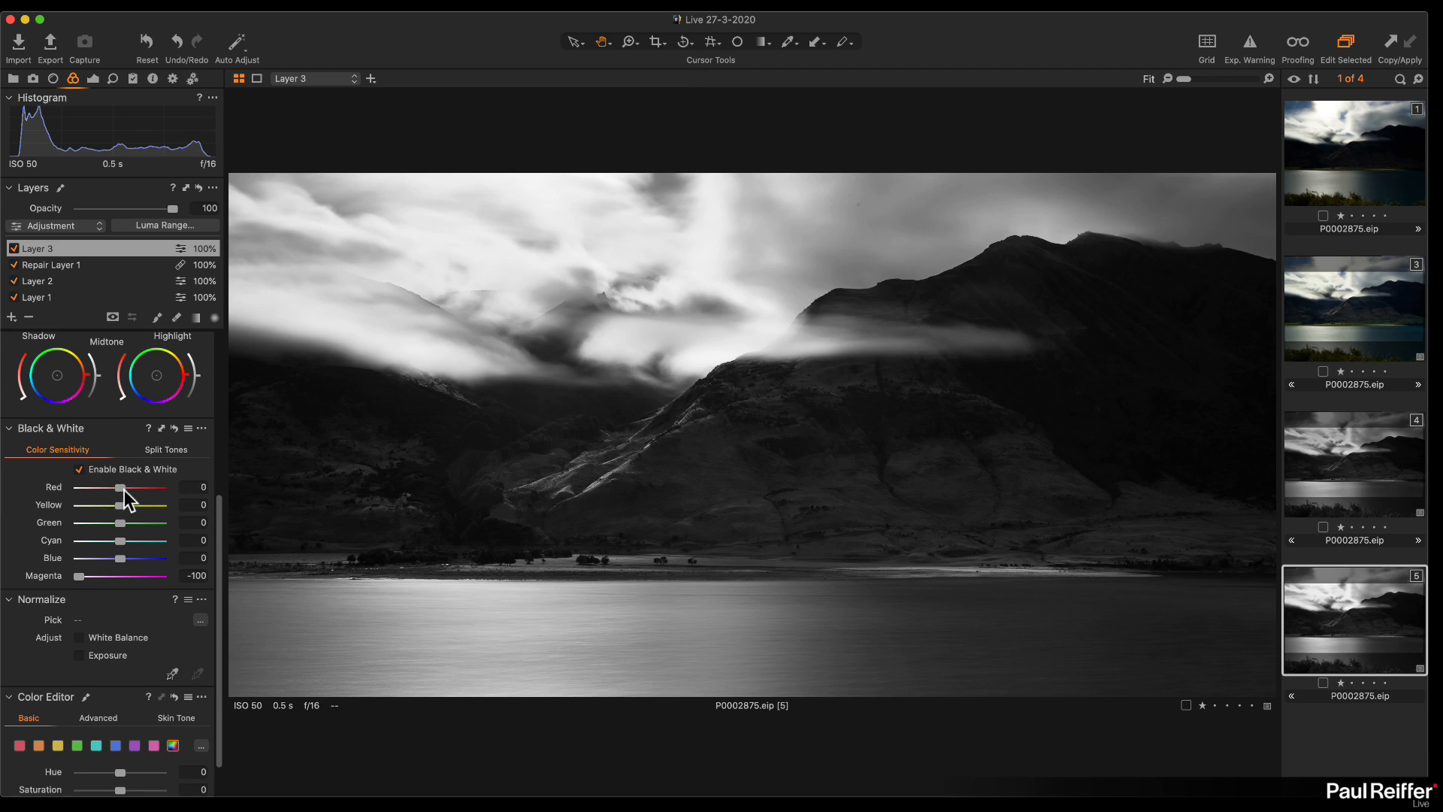
left_click(1330, 331)
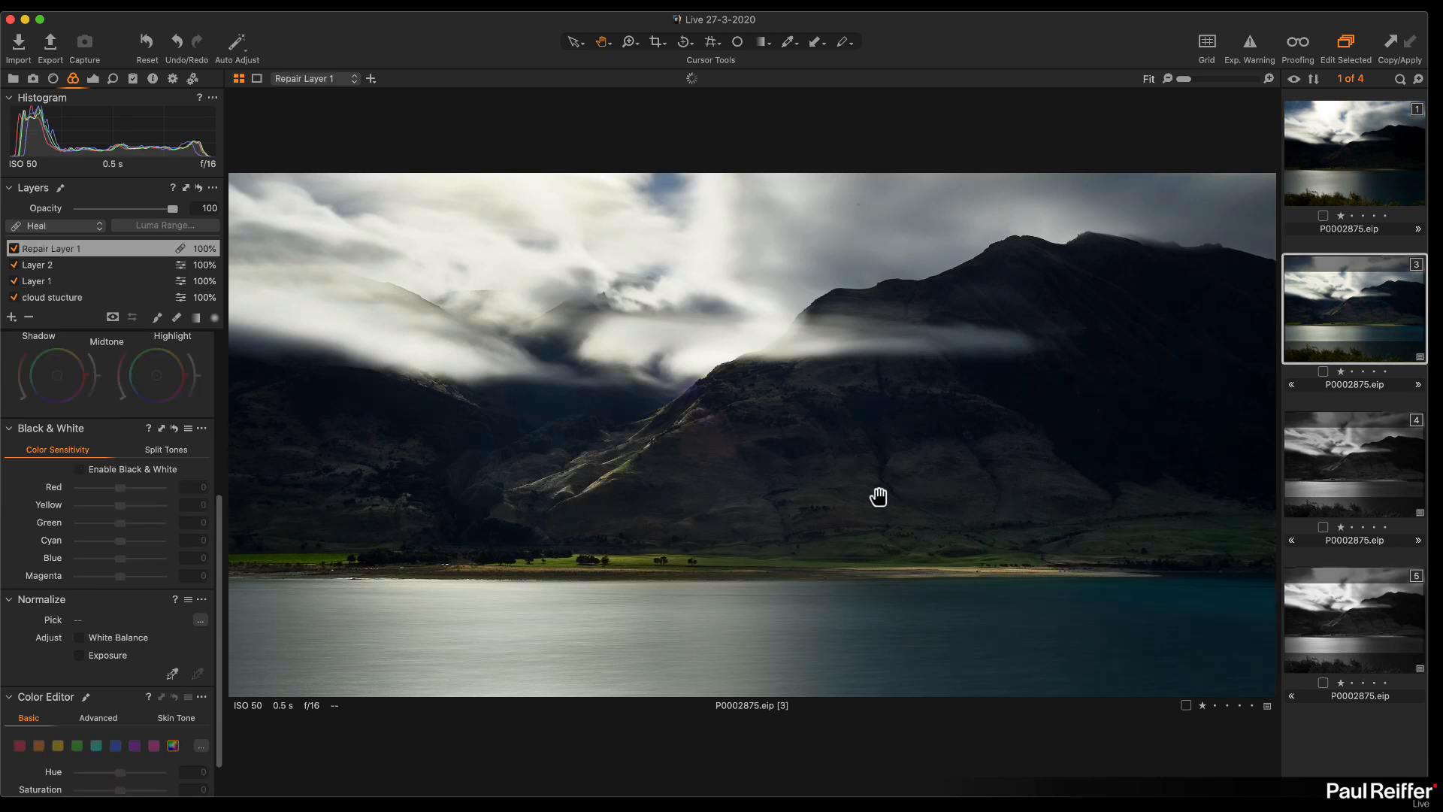
left_click(1321, 594)
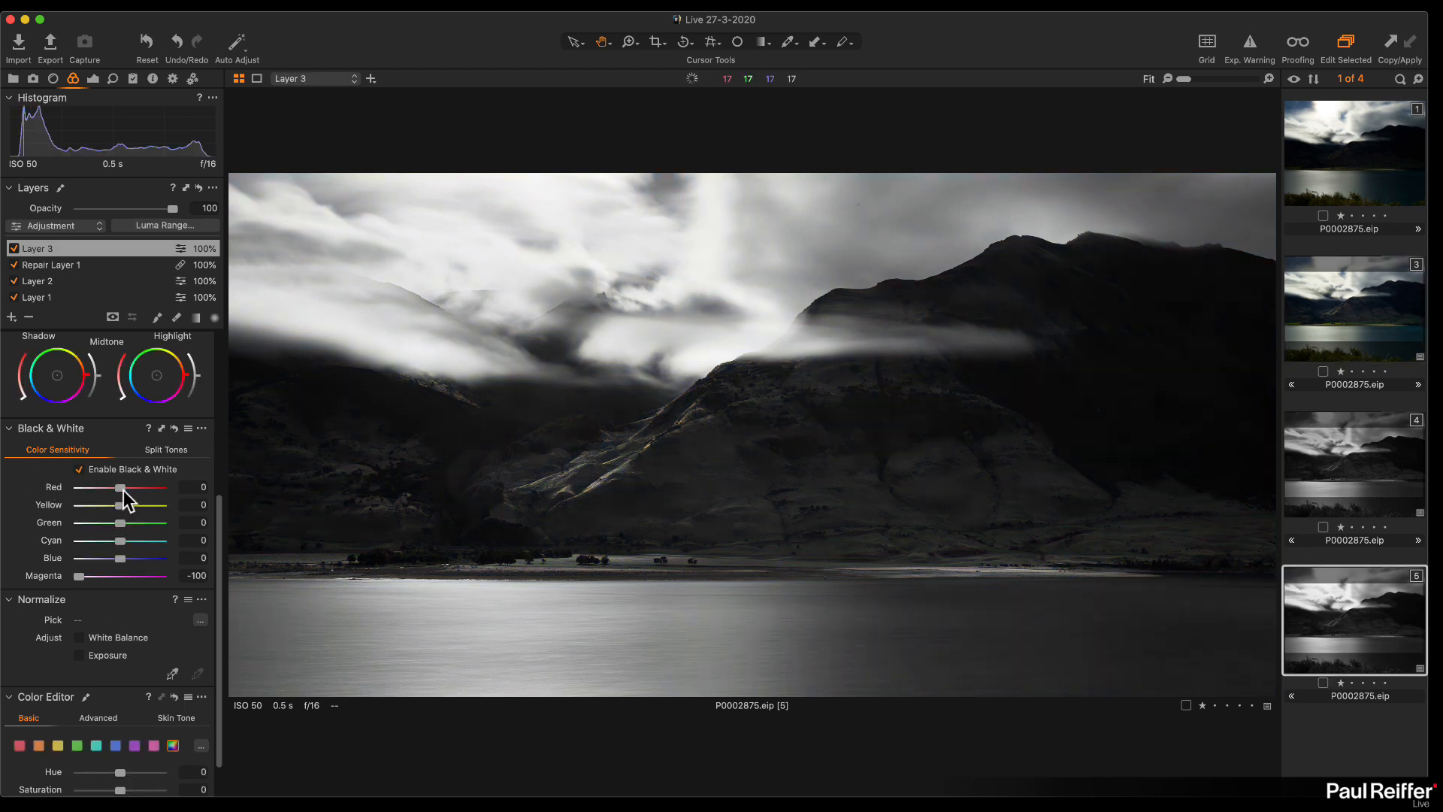
left_click_drag(120, 504, 194, 505)
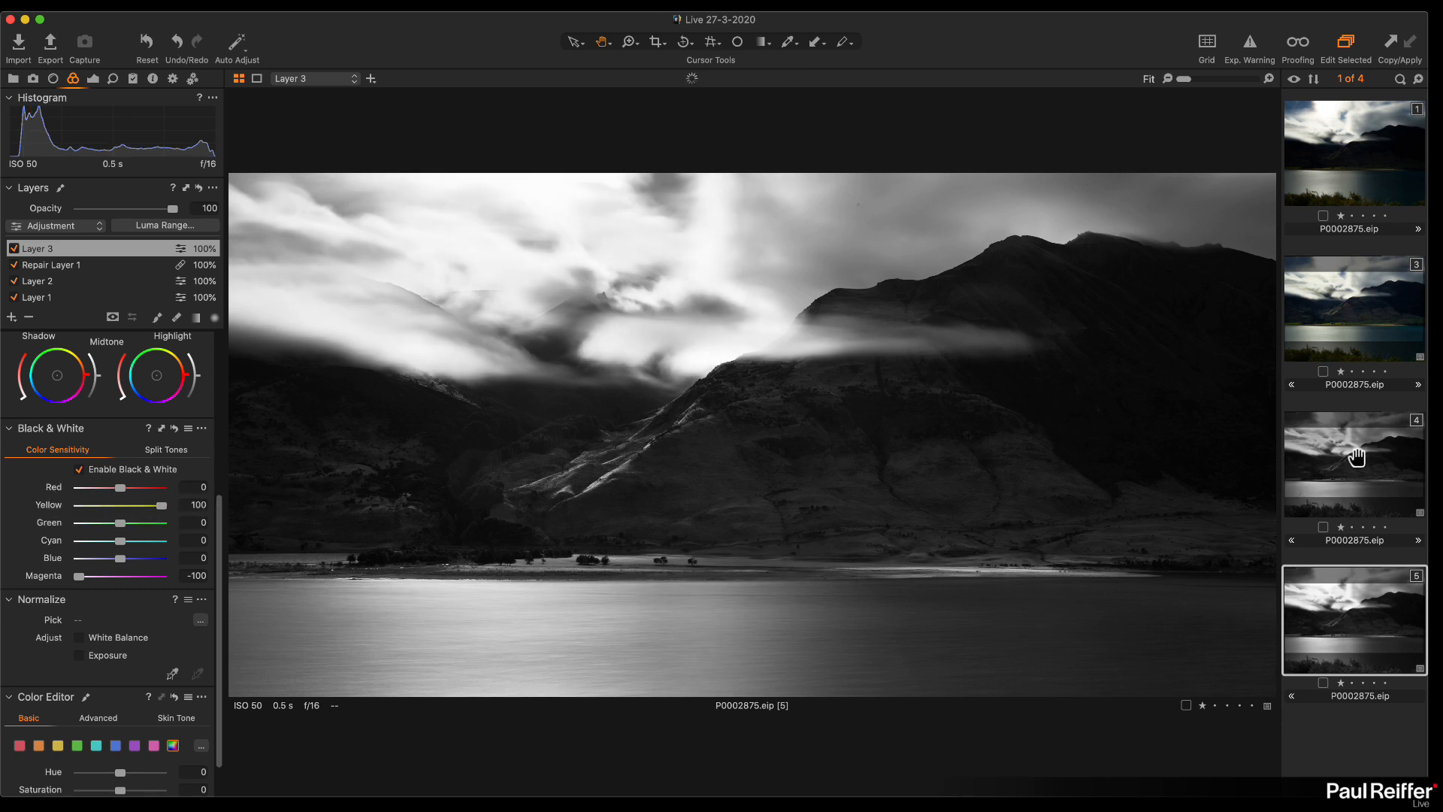
left_click(1332, 336)
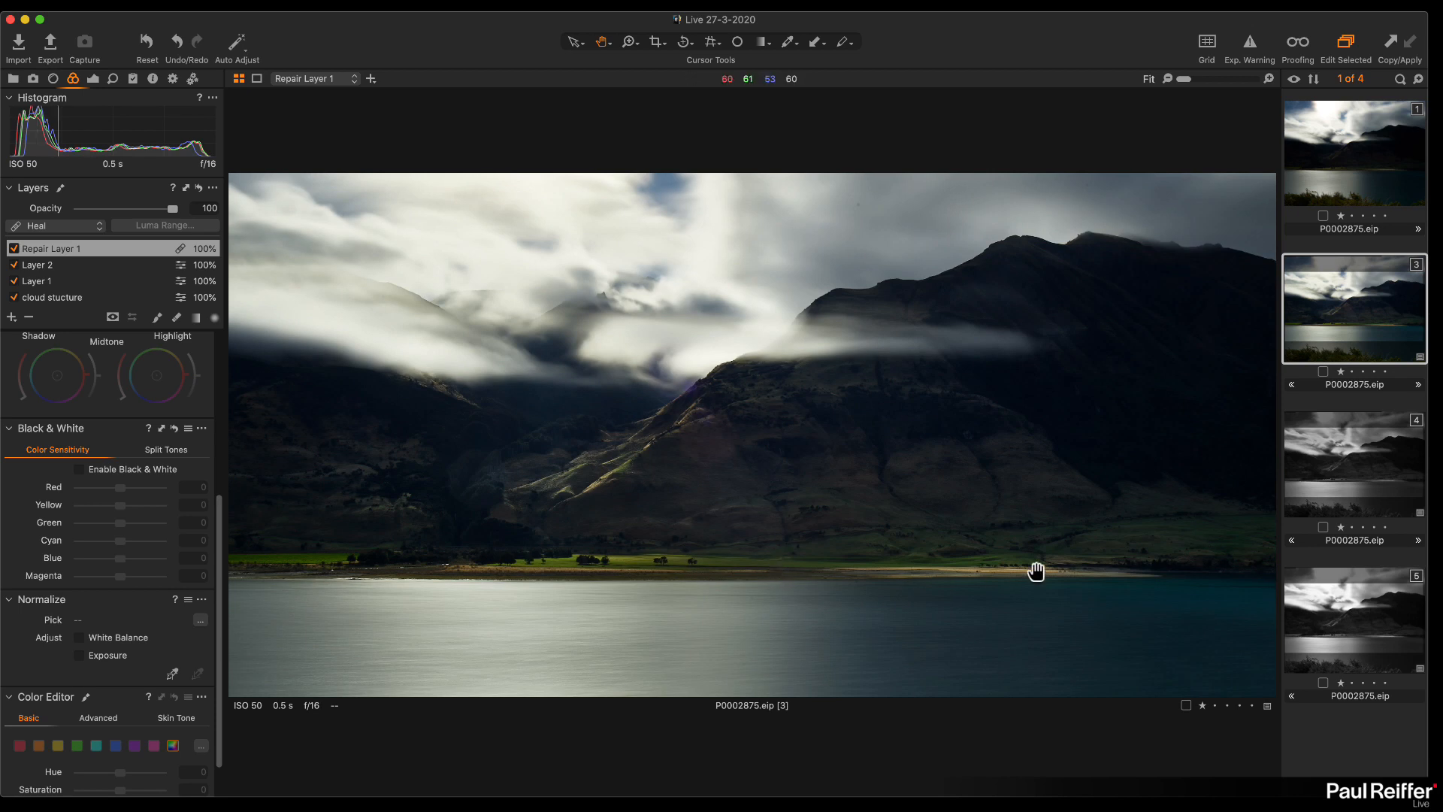
left_click(965, 573)
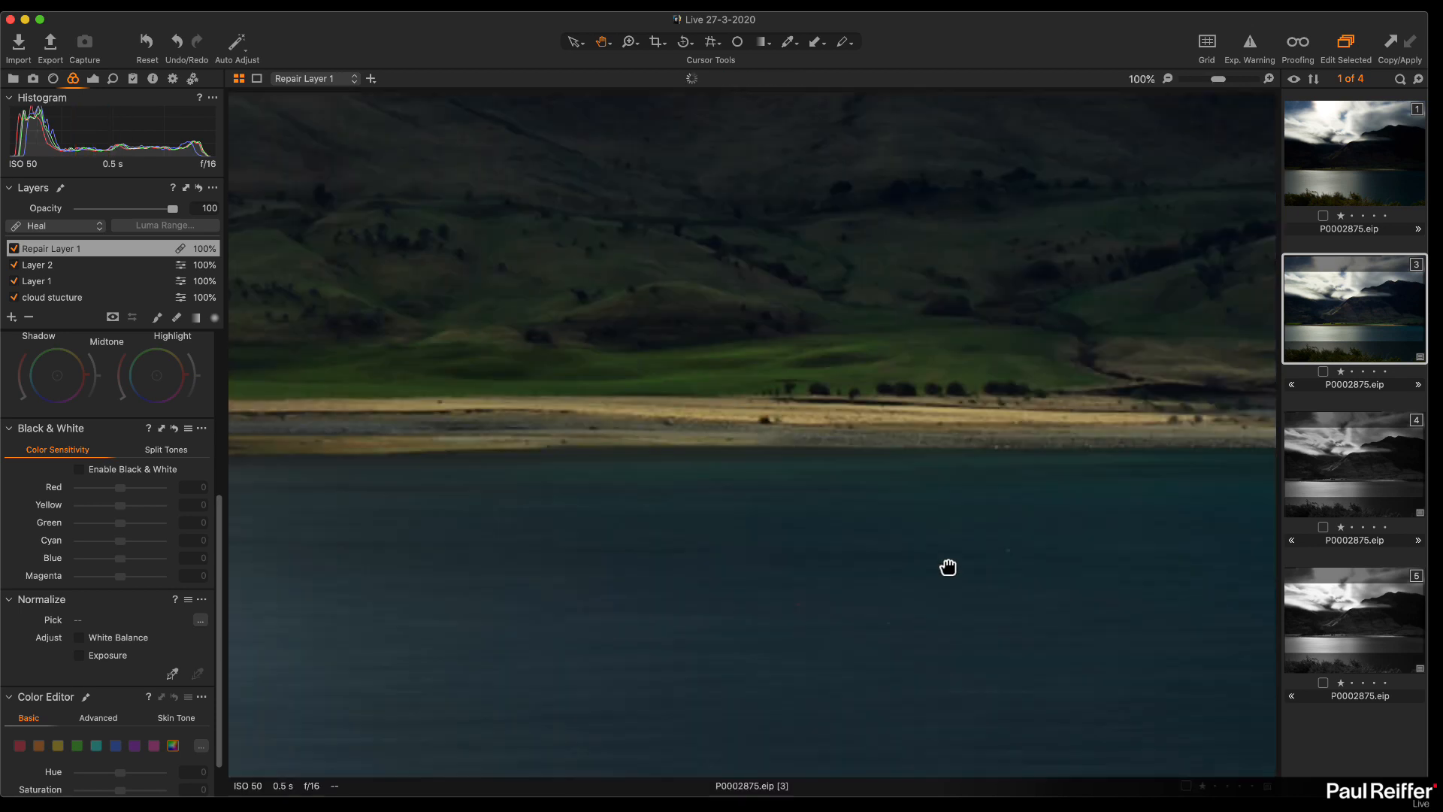
left_click(1345, 630)
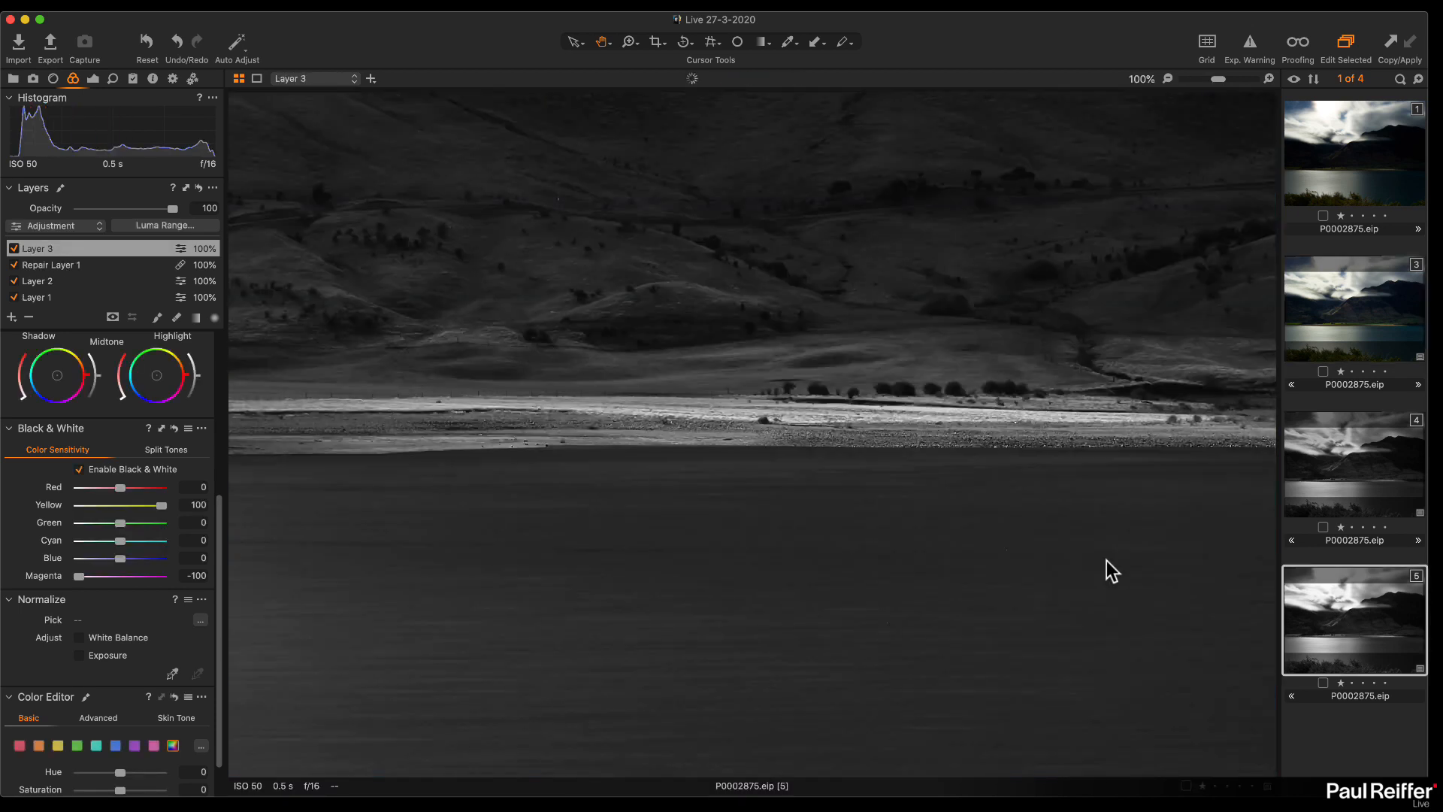
Step: Set the Yellow color sensitivity of variant 5 to 75 and check the whole image
left_click(123, 505)
left_click_drag(123, 505, 151, 517)
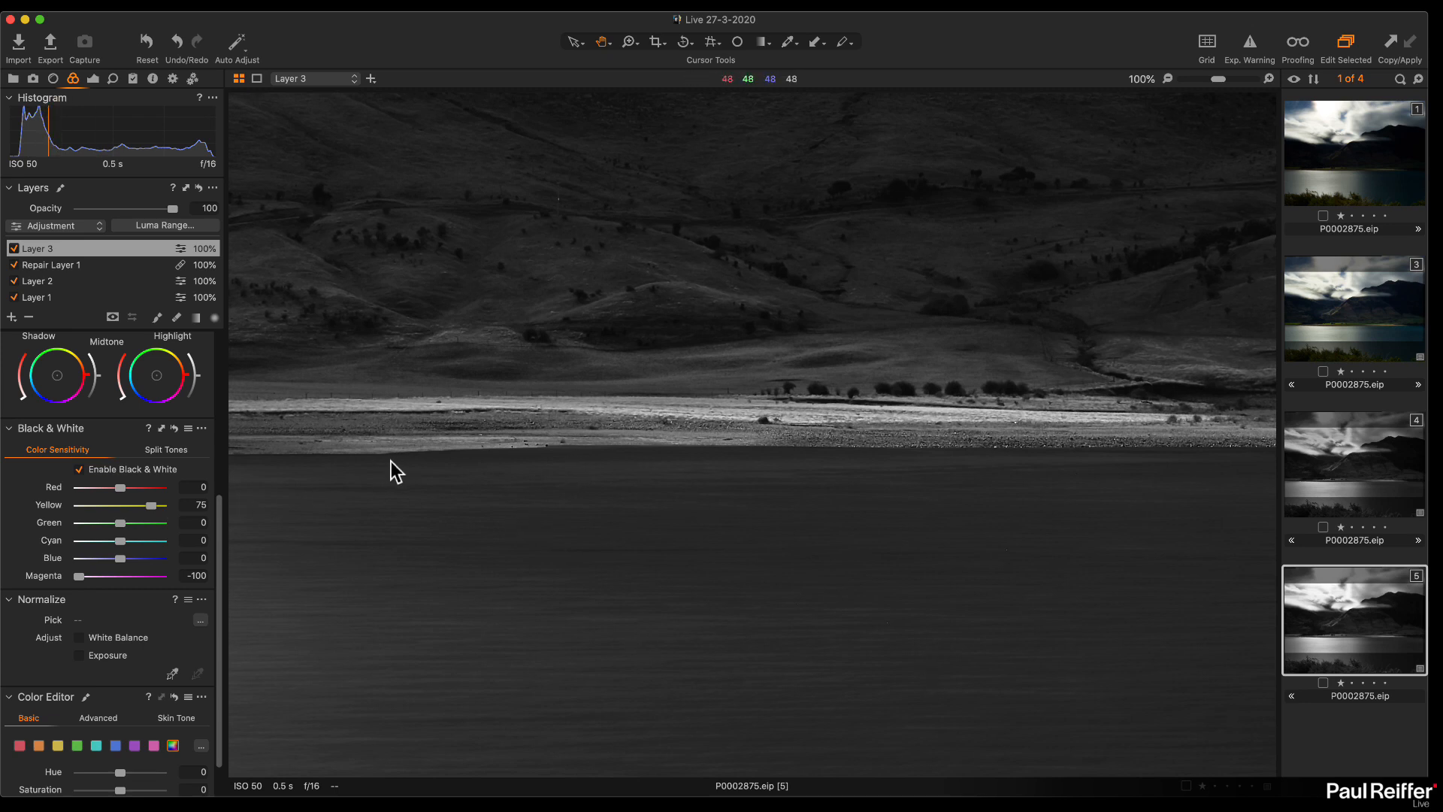
double_click(485, 454)
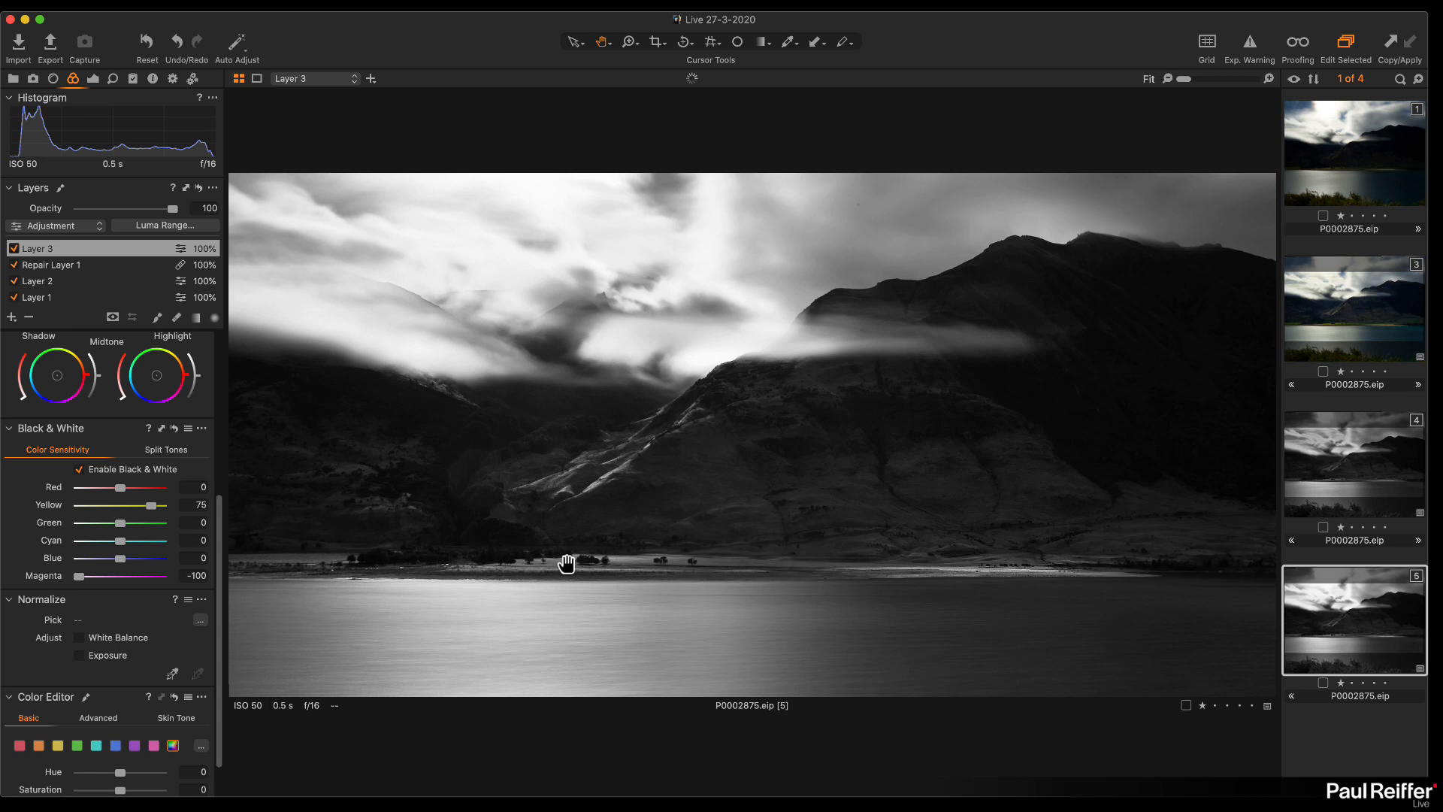
Step: Set the Green color sensitivity of variant 5 to 81, checking the shoreline trees and mountain slope at 100% zoom
left_click_drag(119, 523, 150, 524)
double_click(565, 565)
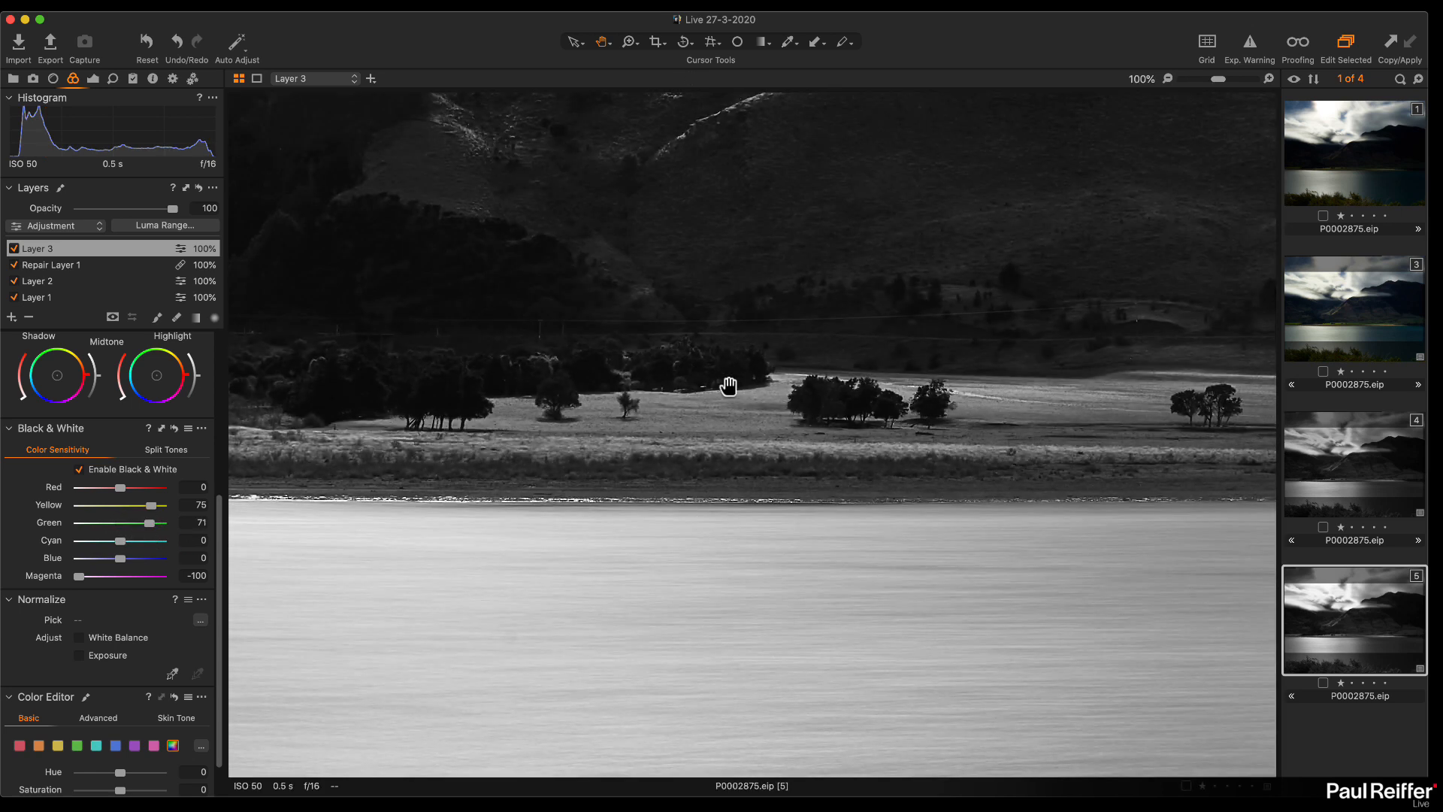
left_click_drag(602, 430, 612, 577)
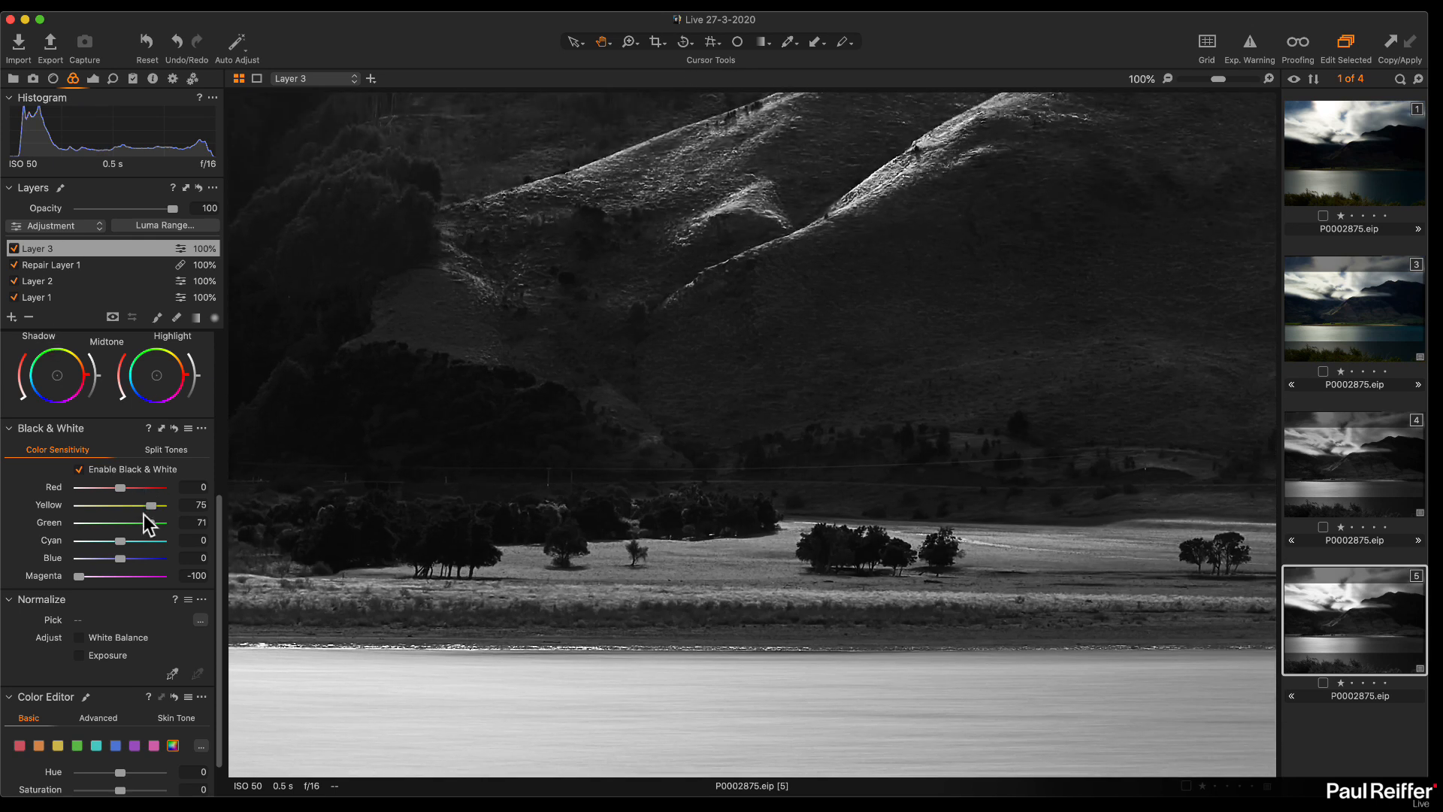
left_click_drag(149, 524, 46, 524)
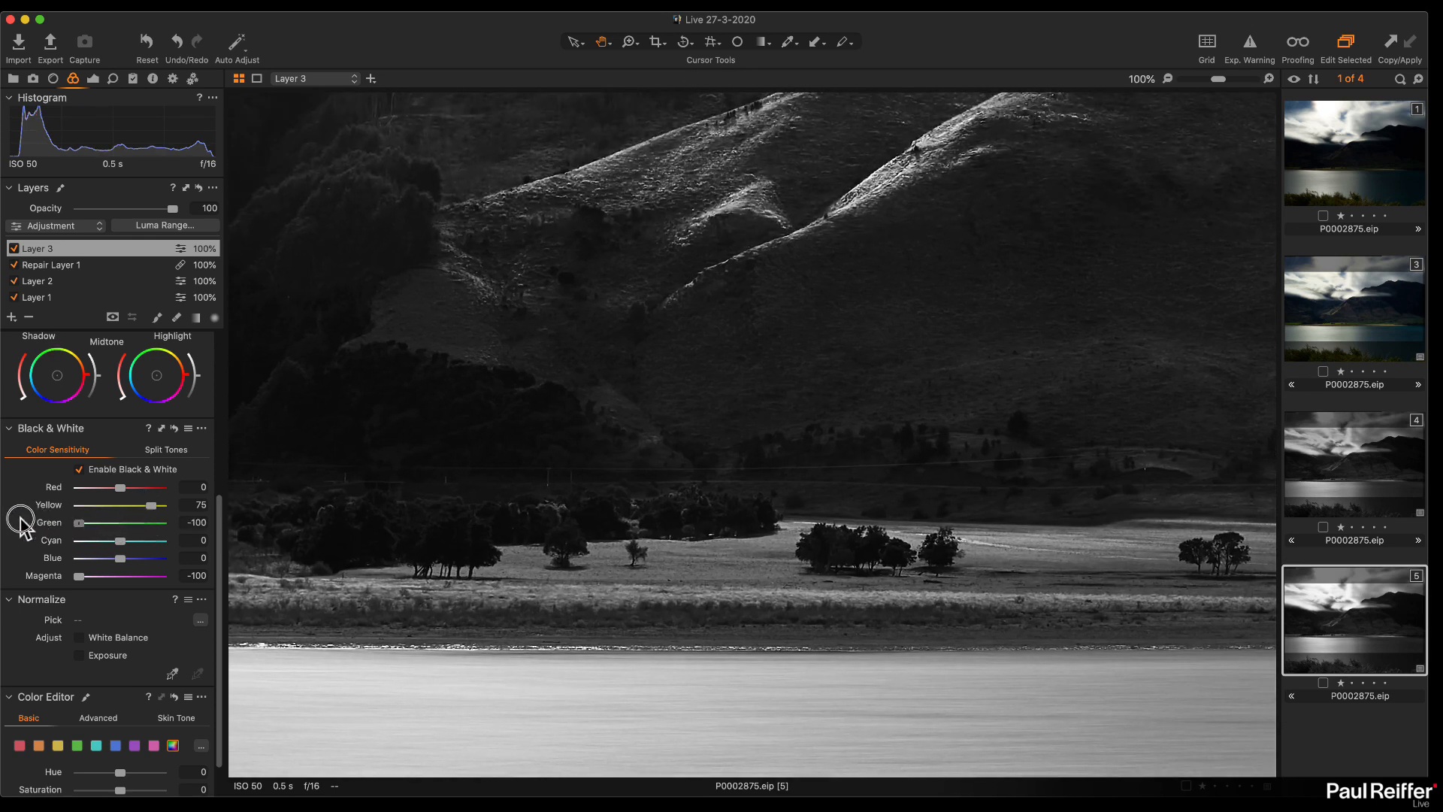
left_click_drag(21, 522, 153, 523)
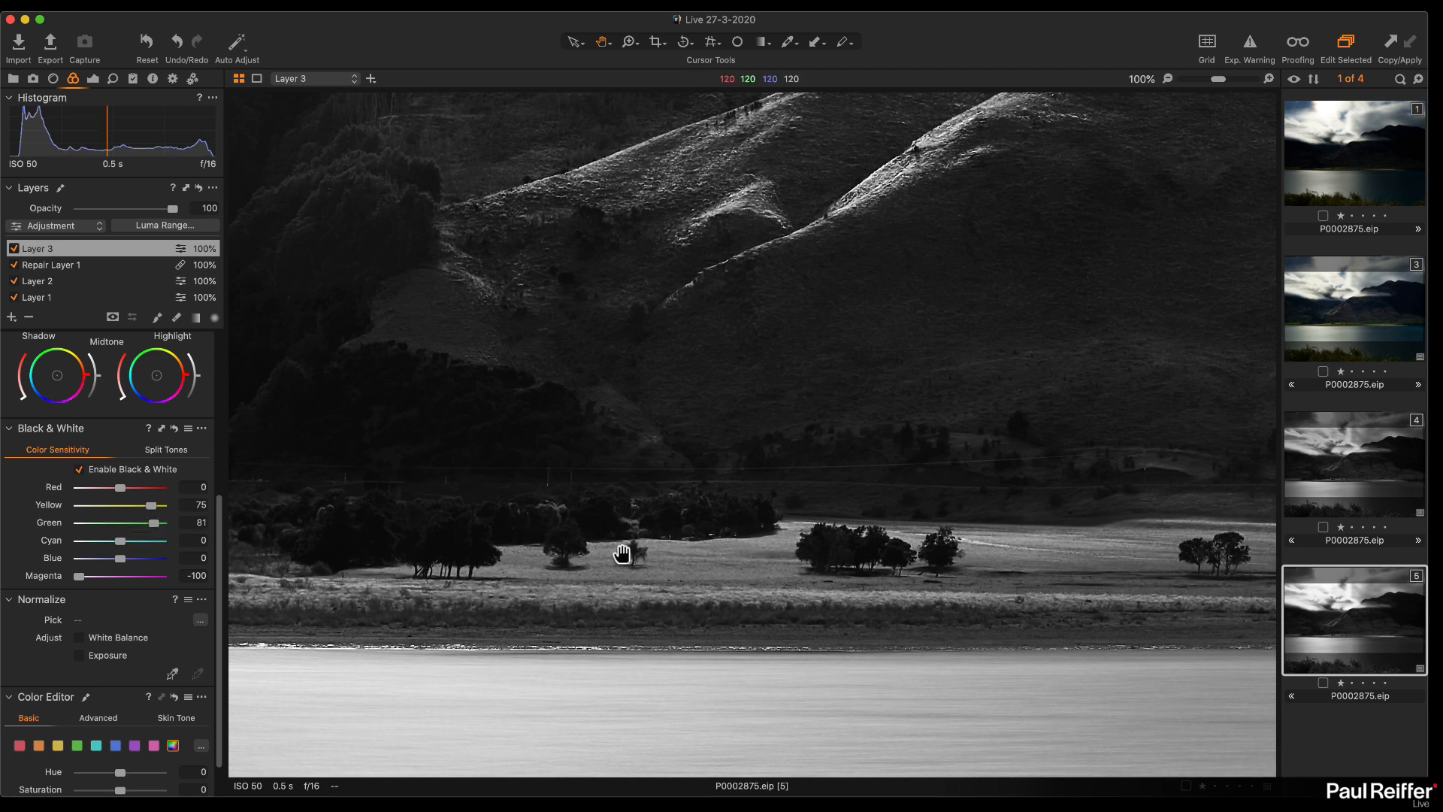
key("super+0")
Step: Try the Cyan color sensitivity of variant 5 at -100 and compare the whole image with color variant 3
left_click(1337, 309)
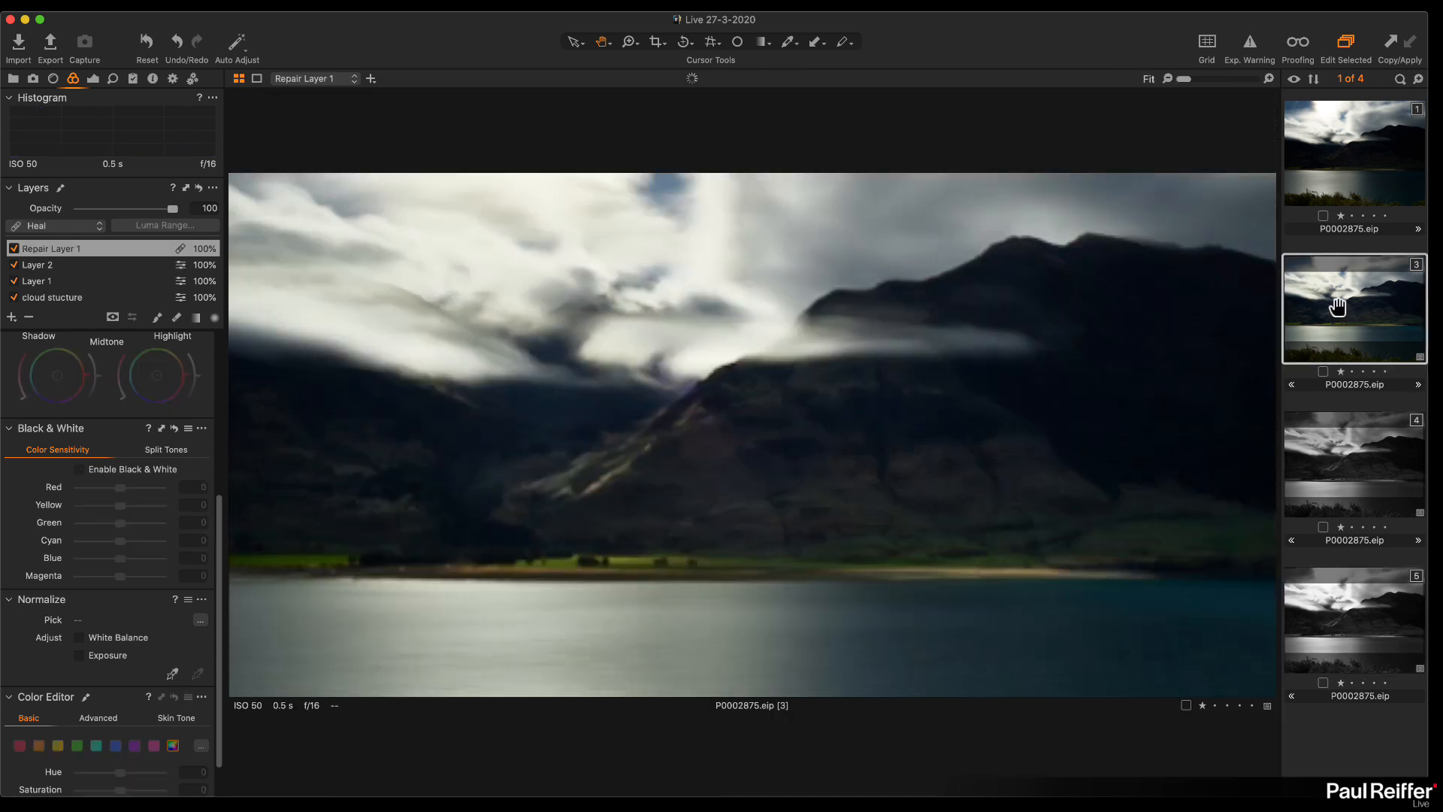
left_click(1361, 620)
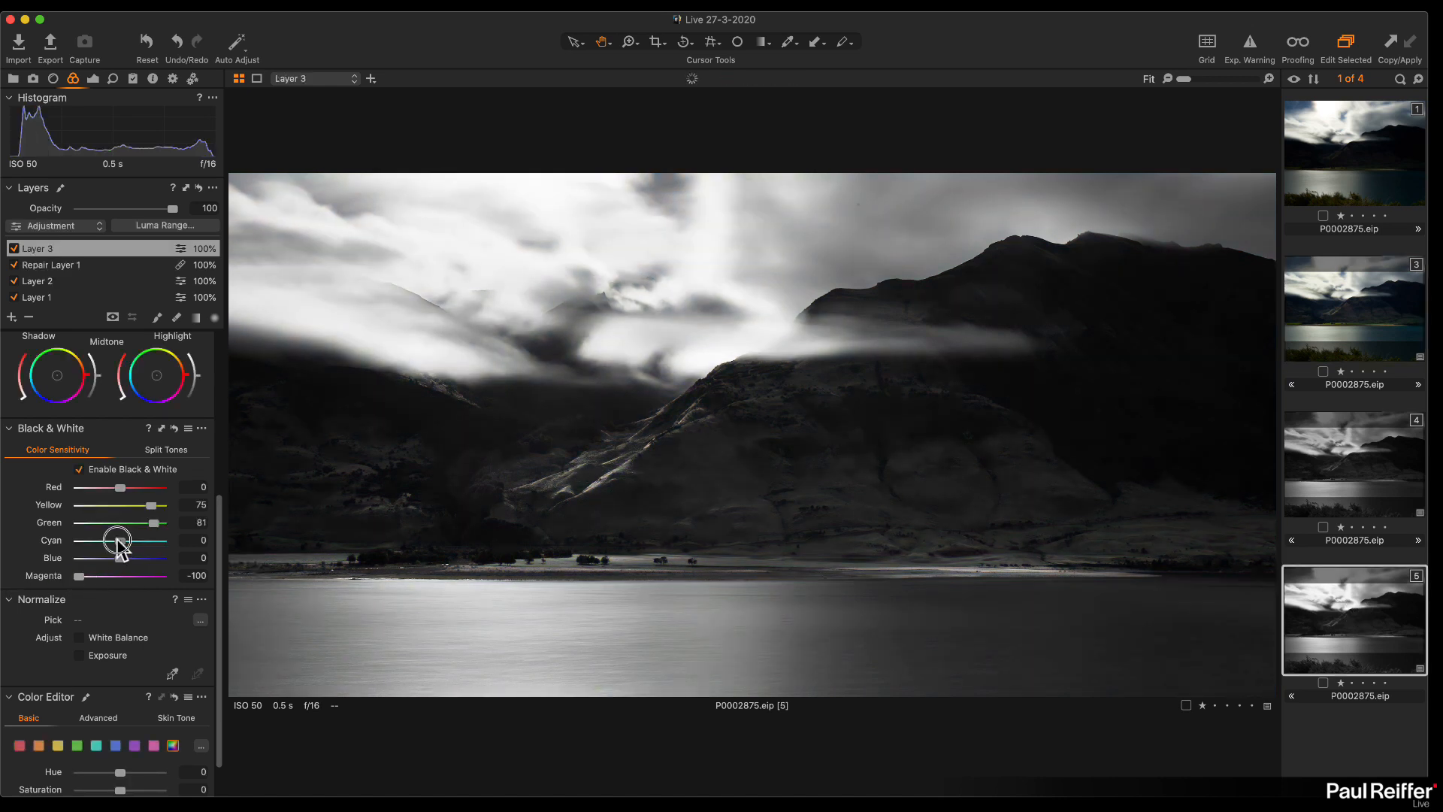
left_click_drag(118, 541, 34, 542)
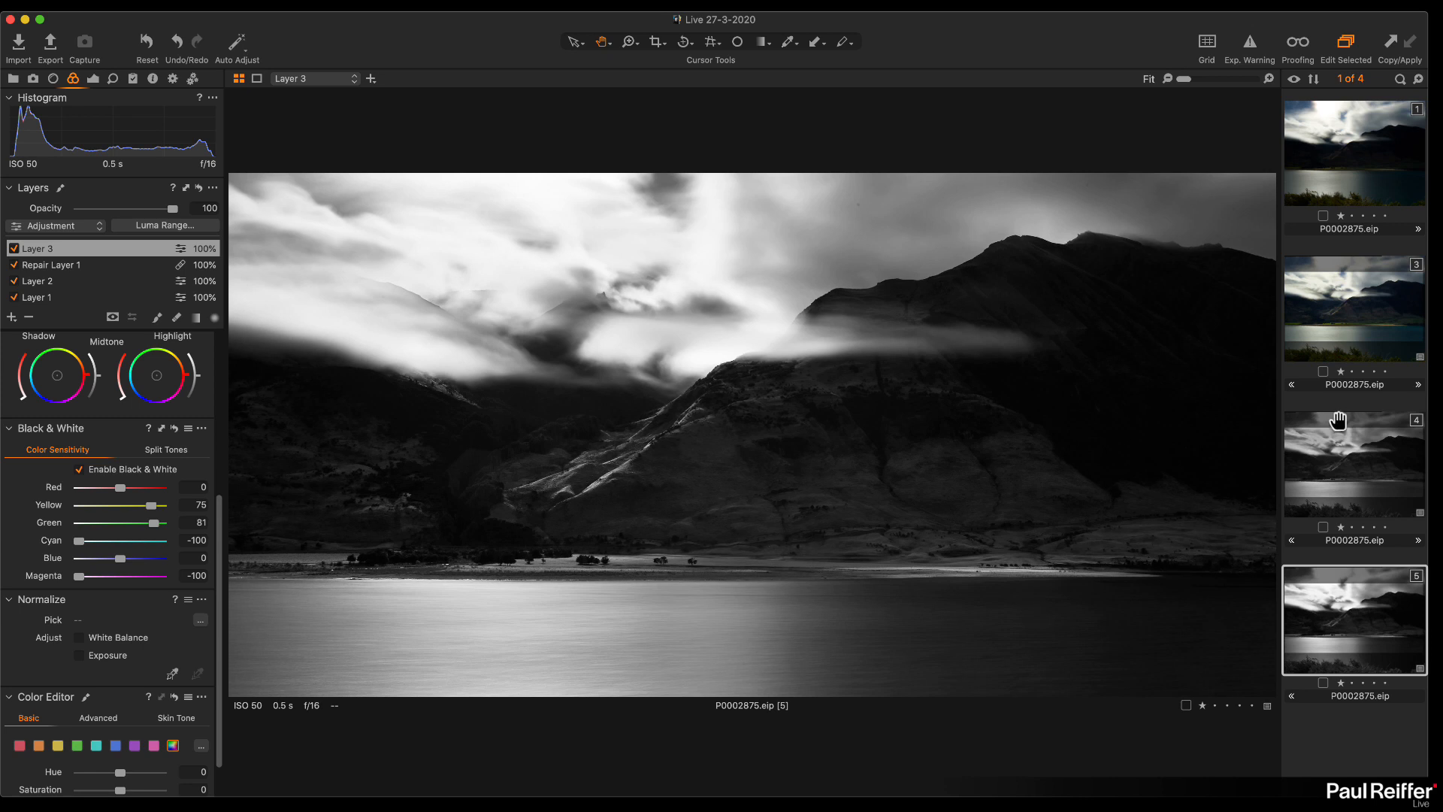
left_click(1366, 347)
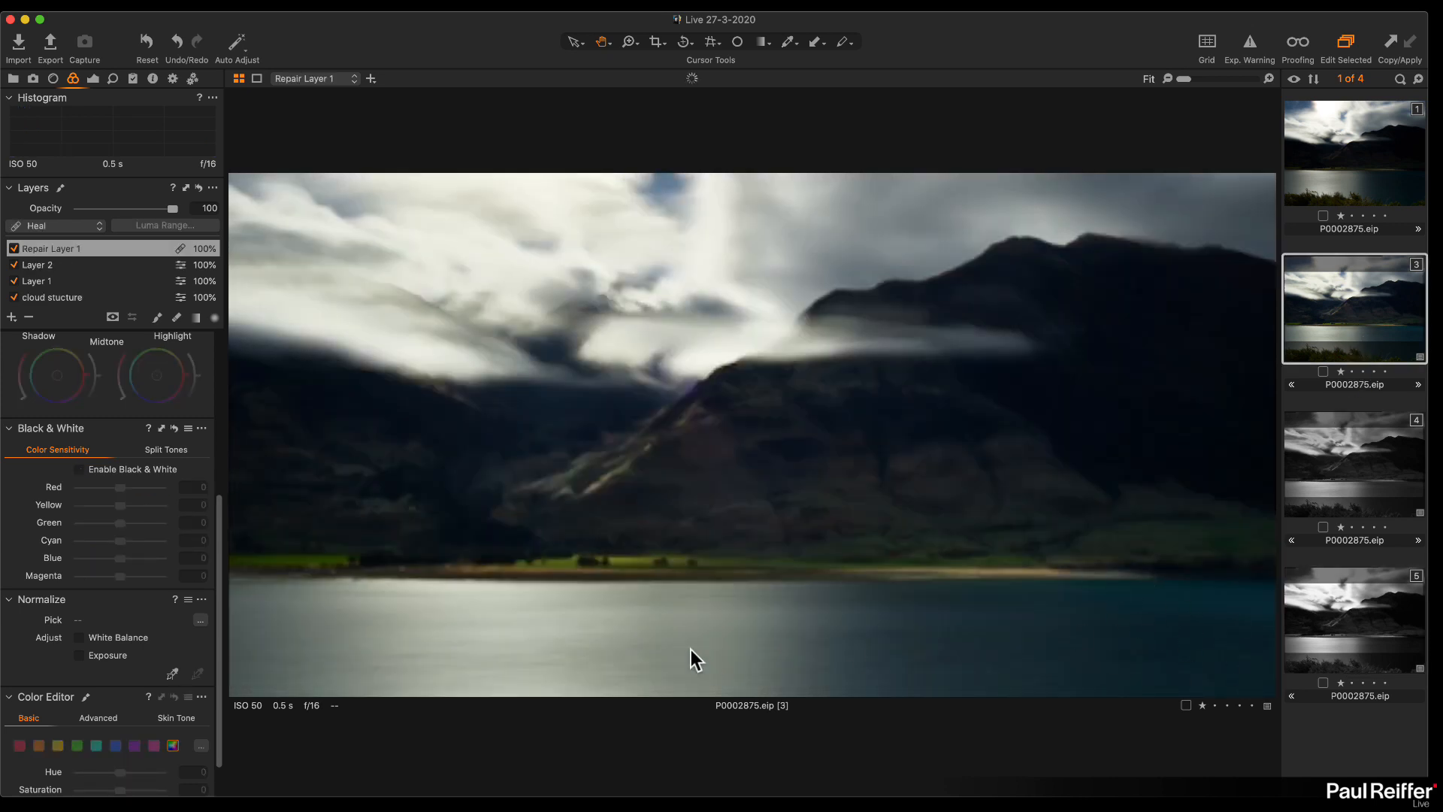
left_click(1350, 621)
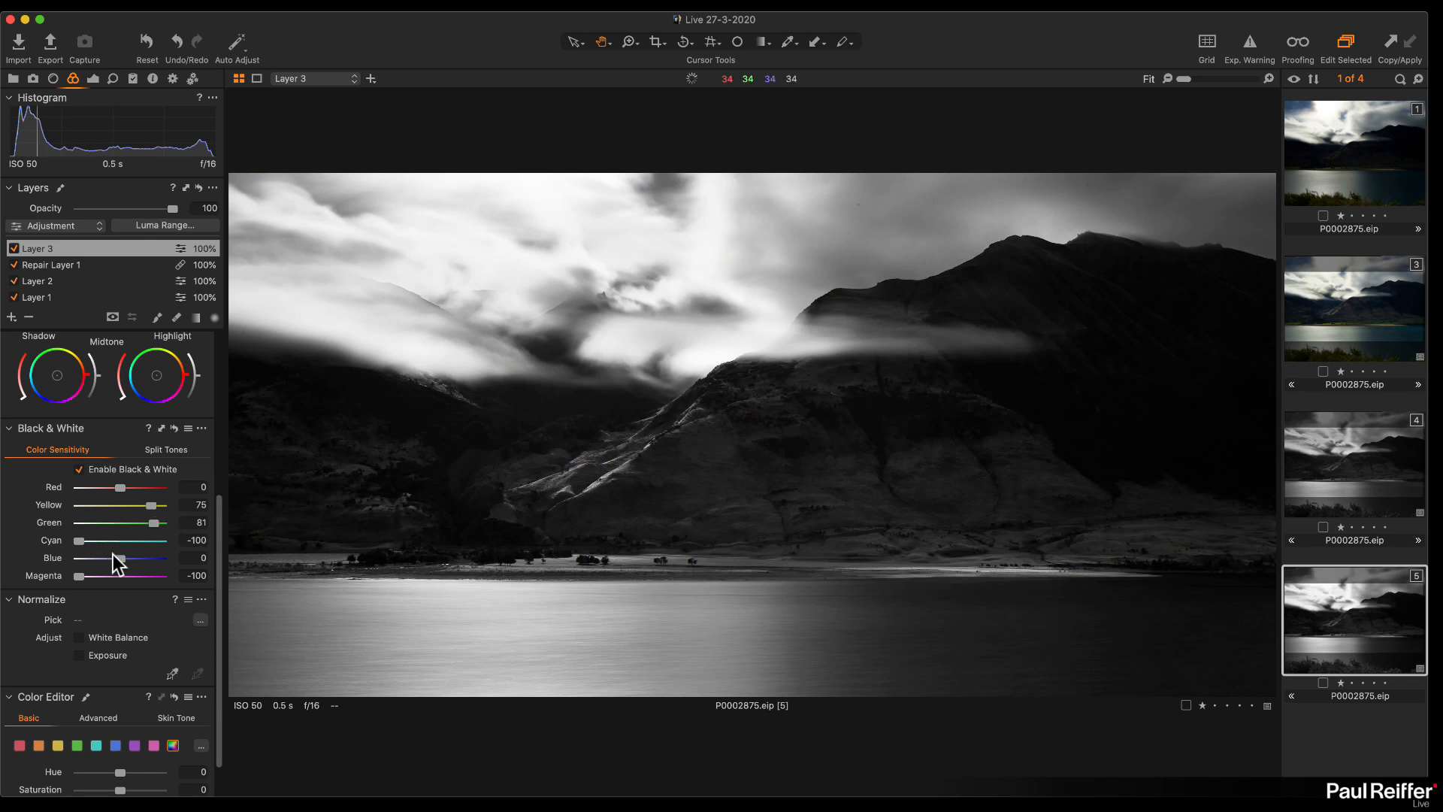
Step: Try the Blue color sensitivity of variant 5 at -100 and compare the dark mountains with color variant 3
mouse_move(120, 559)
left_mouse_down()
mouse_move(73, 561)
mouse_move(155, 566)
mouse_move(70, 556)
mouse_move(155, 562)
mouse_move(79, 569)
left_mouse_up()
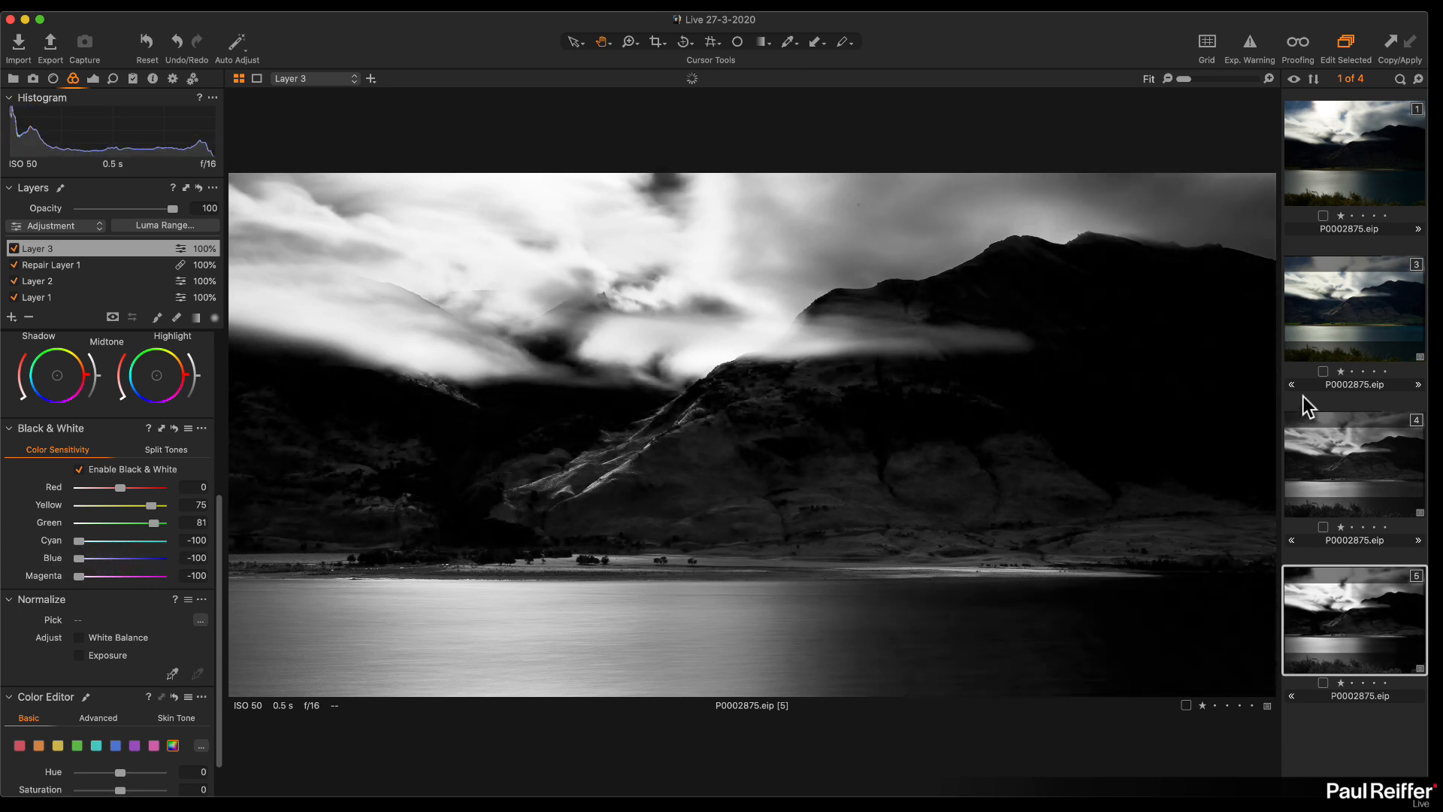
left_click(1375, 315)
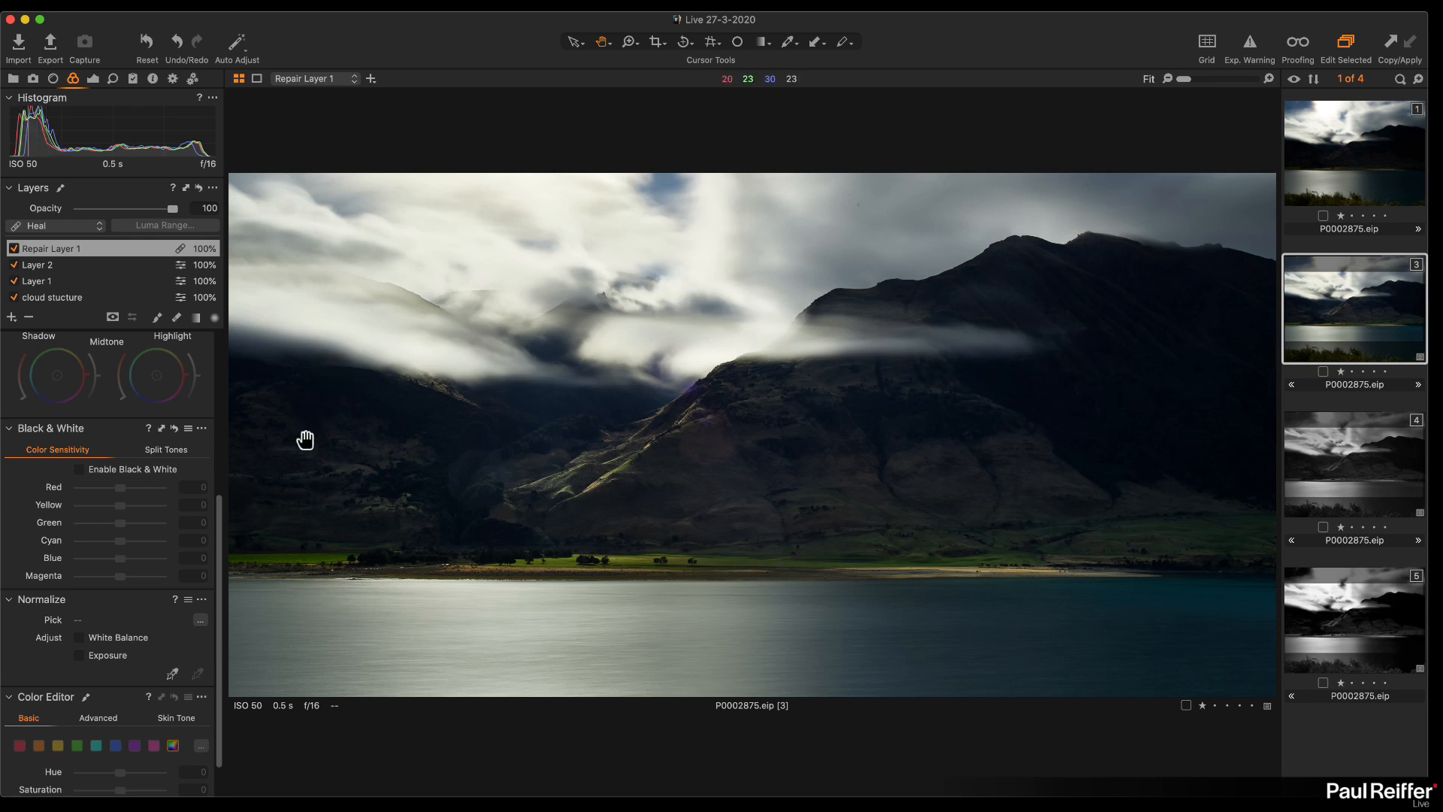
left_click(1372, 632)
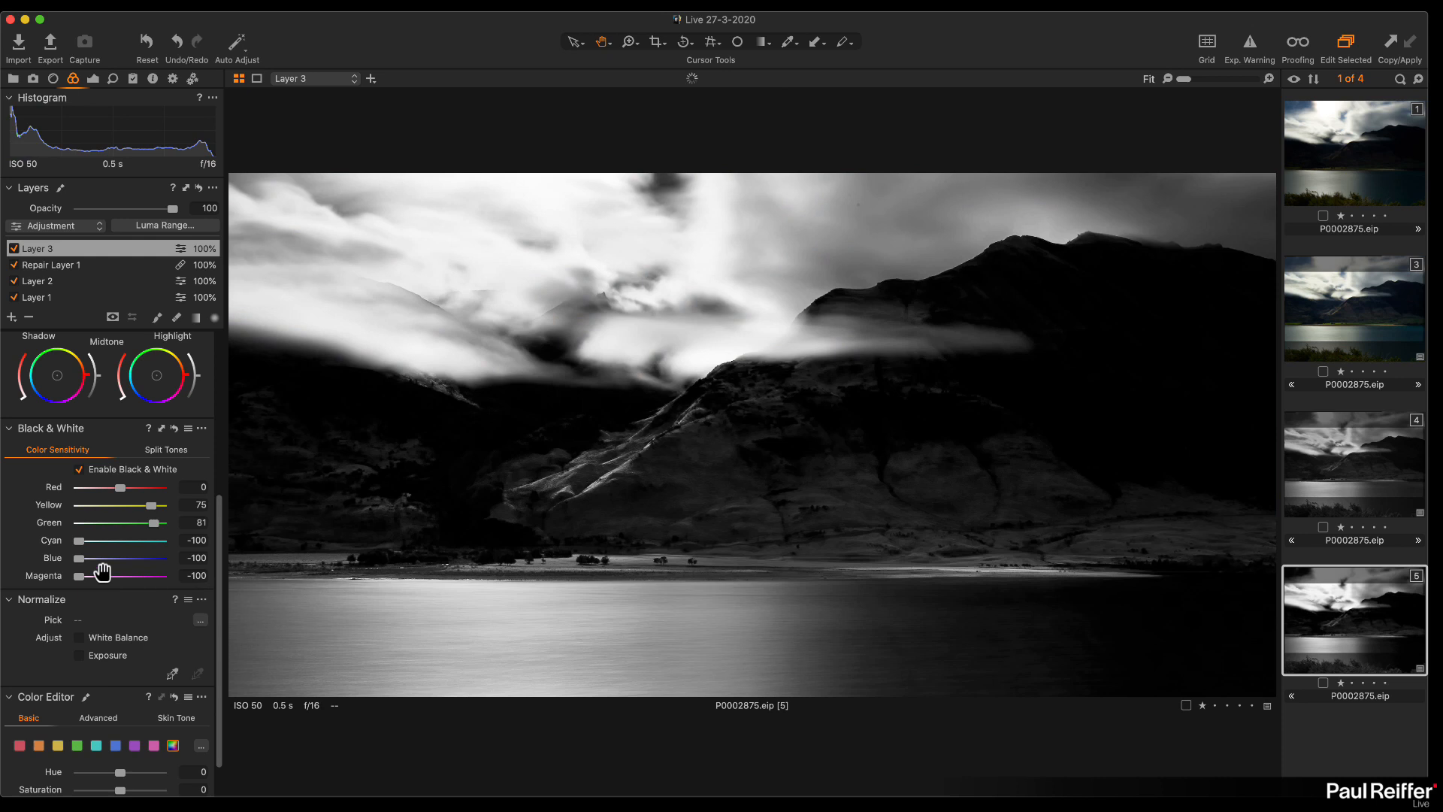
Step: Set the Blue color sensitivity of variant 5 back to 0 and Cyan to -23, and compare the result with variant 4
mouse_move(84, 558)
left_mouse_down()
mouse_move(194, 564)
mouse_move(122, 565)
mouse_move(87, 547)
mouse_move(145, 548)
mouse_move(110, 548)
left_mouse_up()
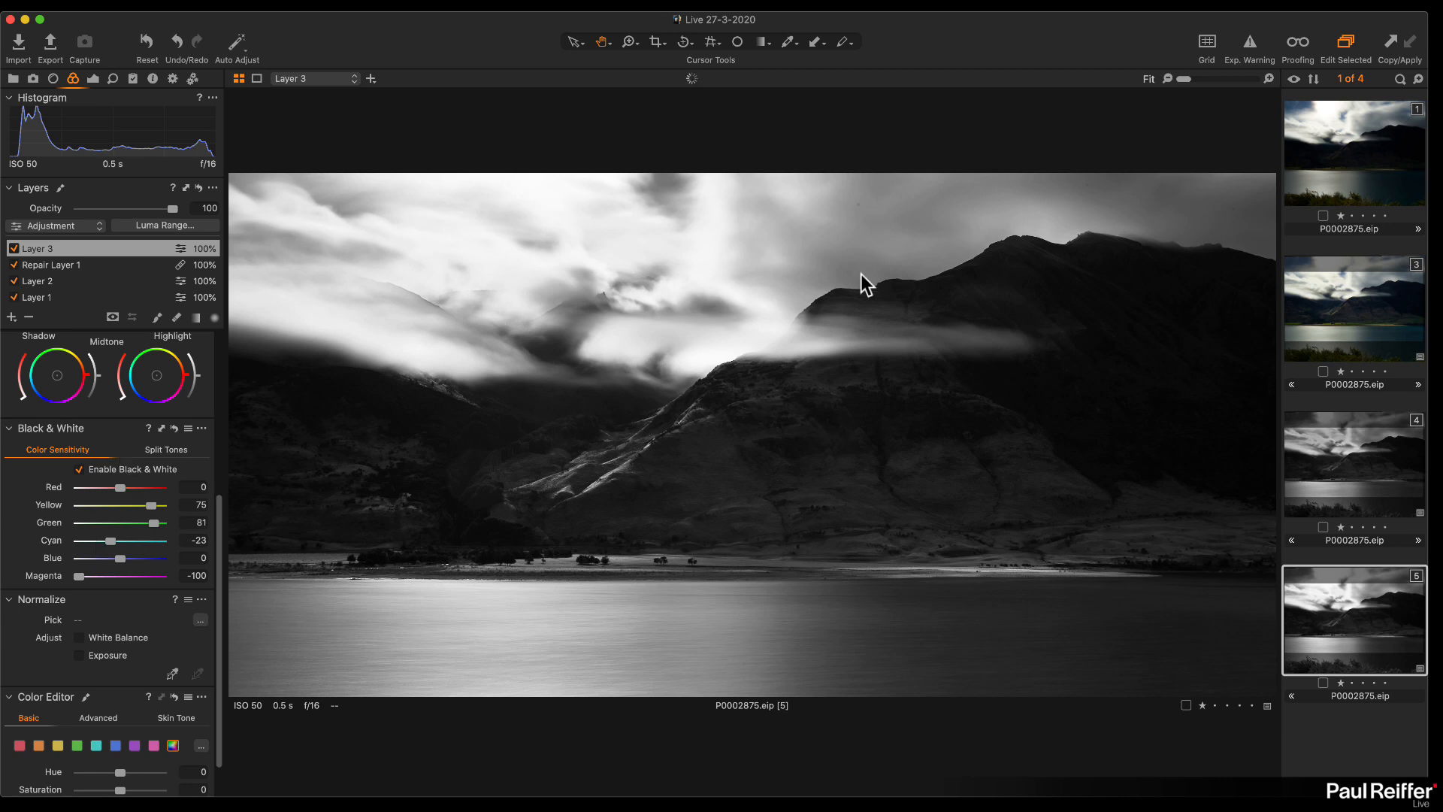
left_click(1369, 485)
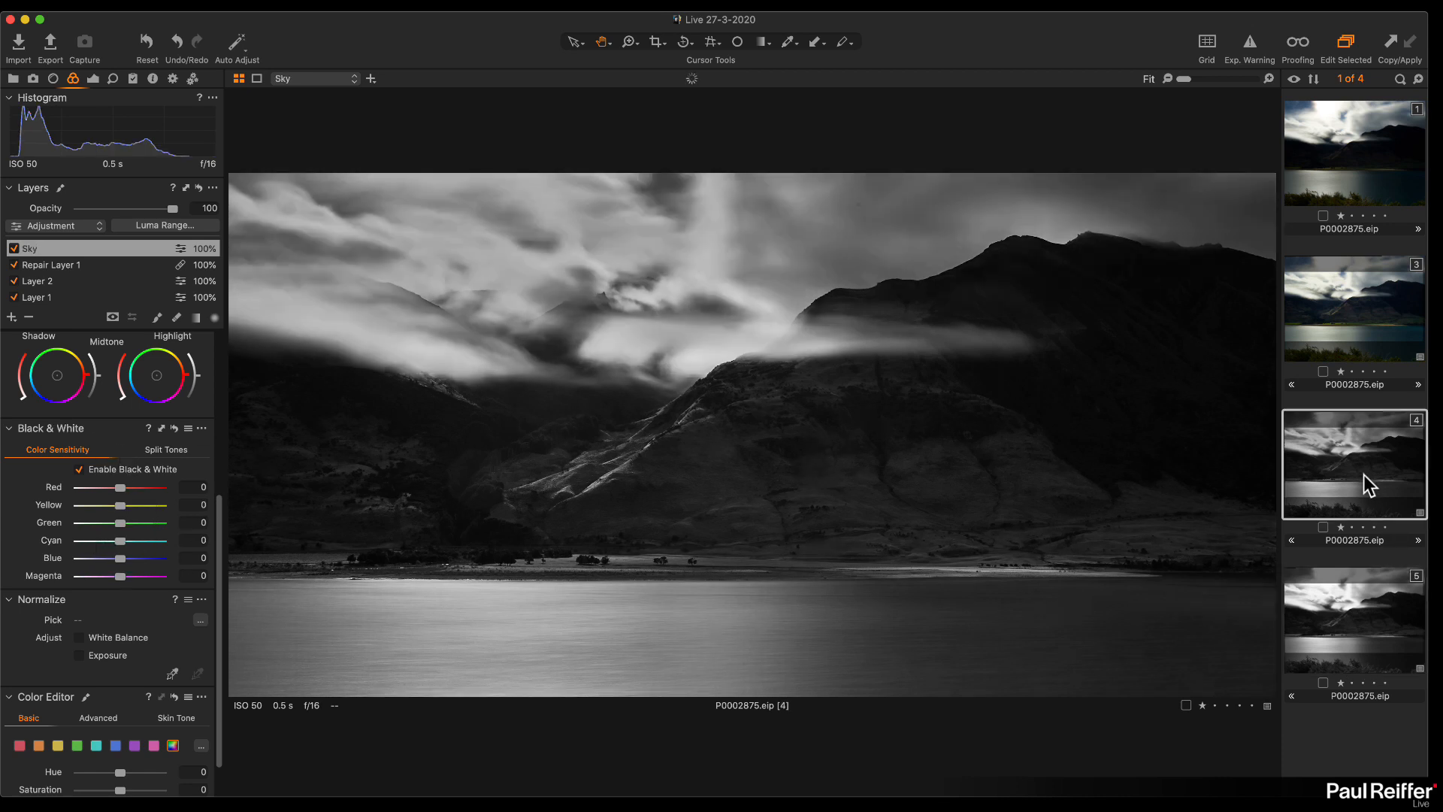
left_click(1348, 613)
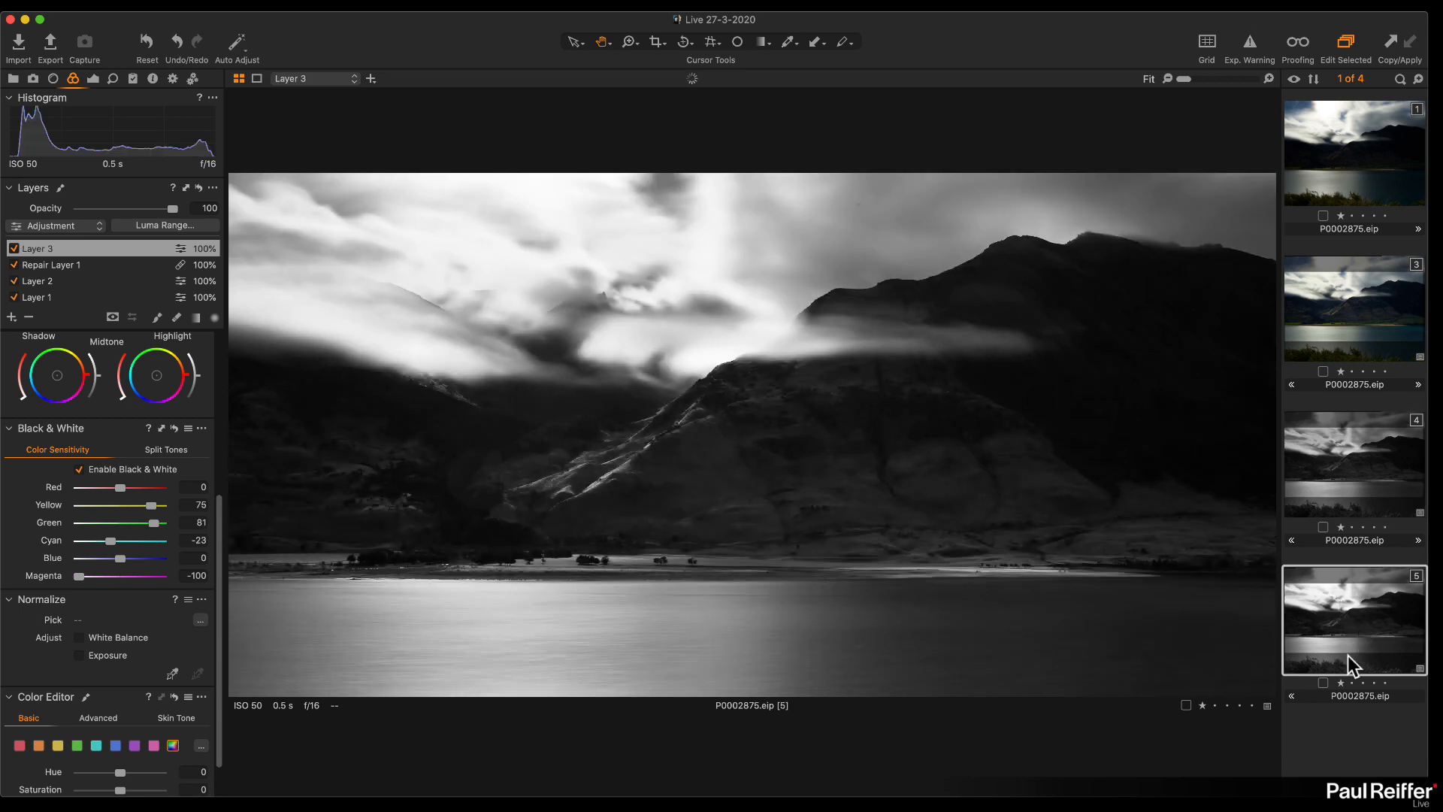
left_click(1361, 472)
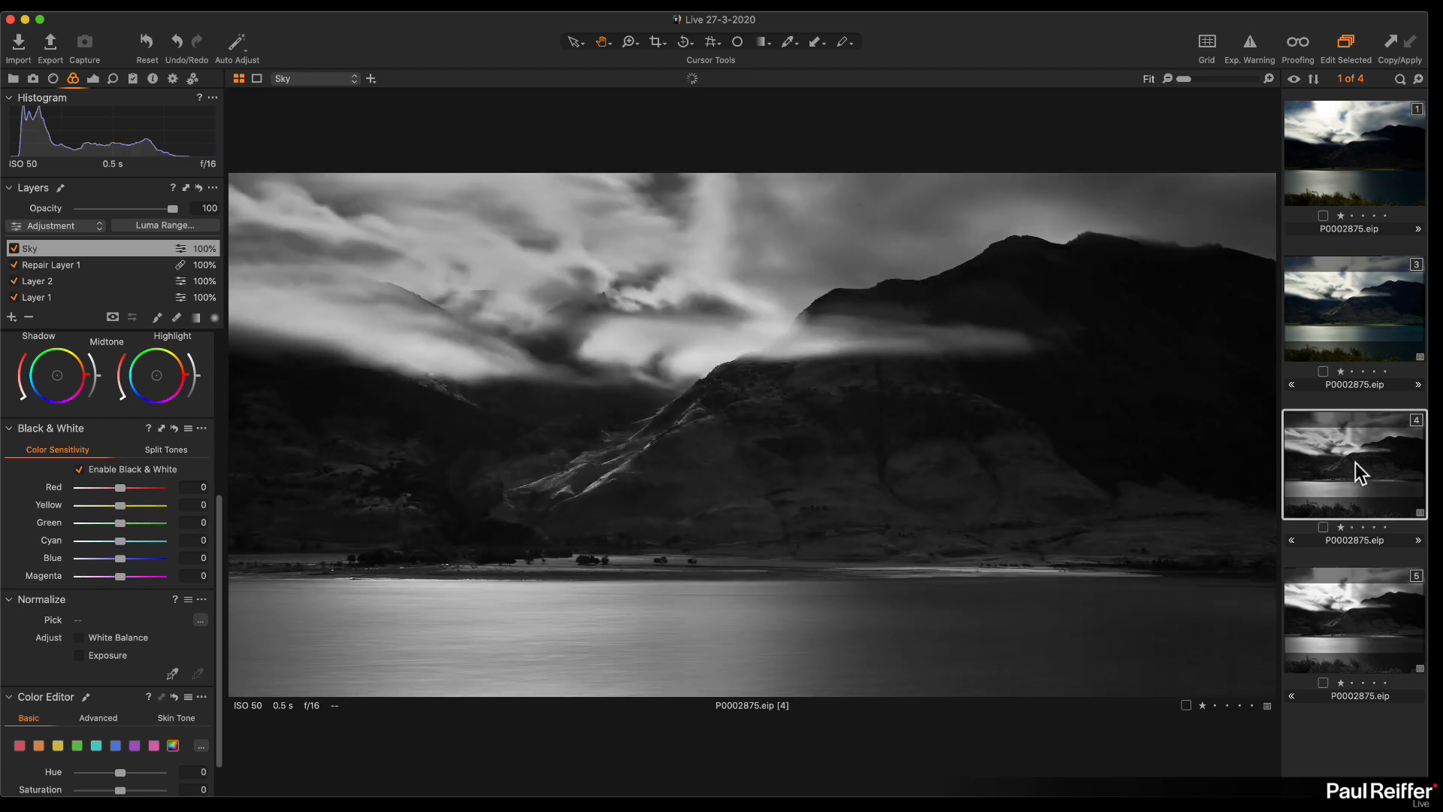
left_click(1381, 617)
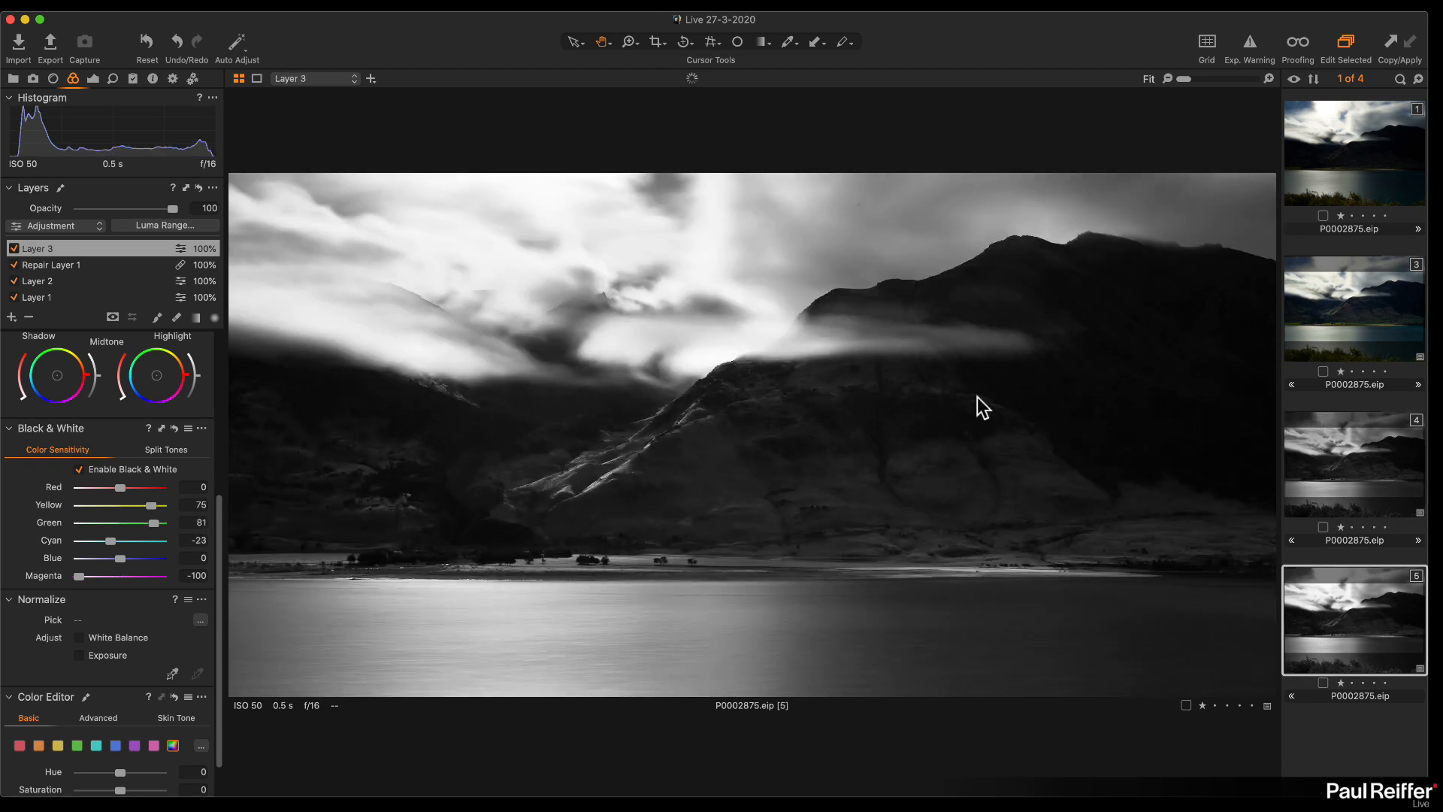
key("Left")
left_click(1333, 607)
Step: Add a new layer to variant 5 with a linear gradient mask descending over the sky and set its exposure to -1.04
left_click(11, 317)
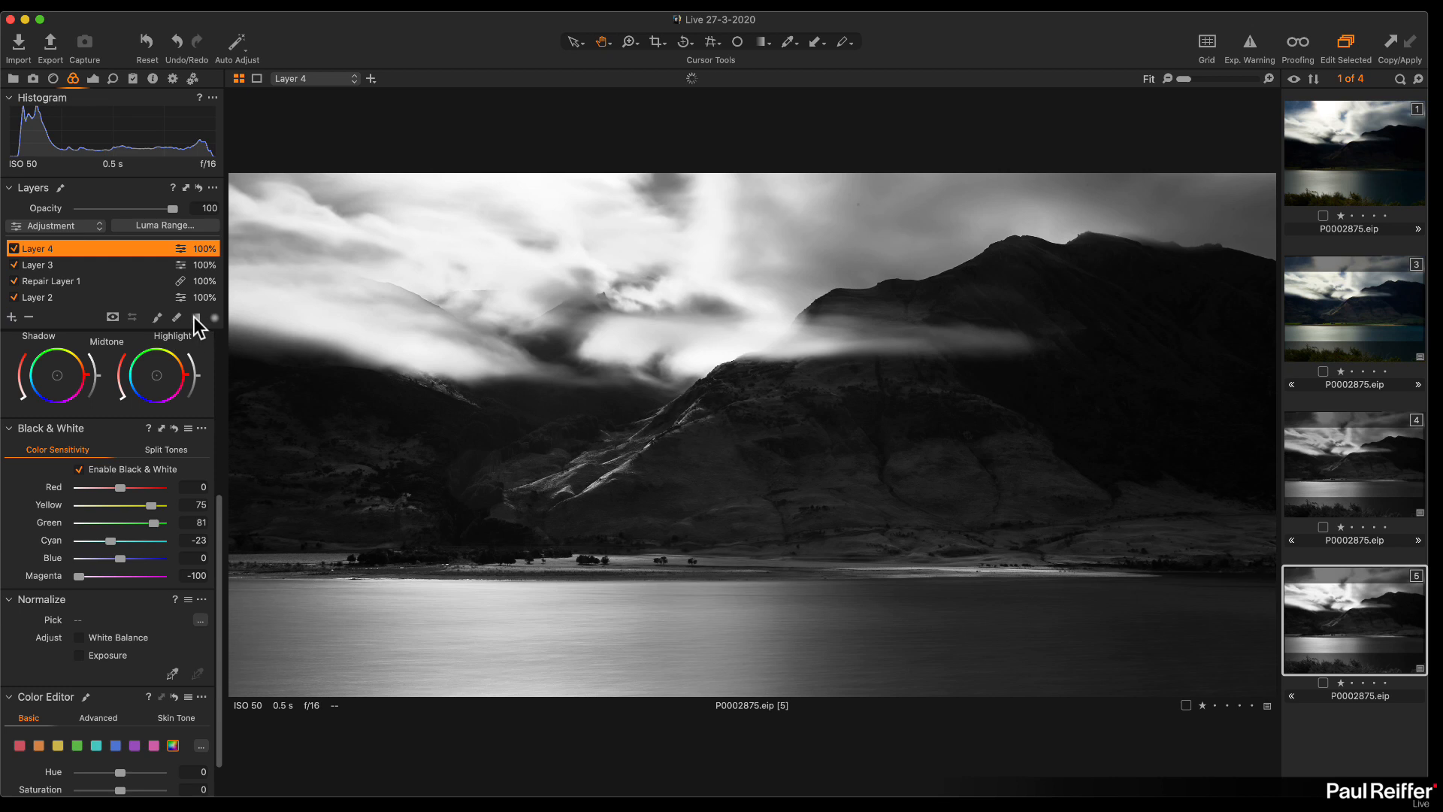
key("g")
mouse_move(656, 223)
left_mouse_down()
mouse_move(702, 354)
mouse_move(677, 393)
mouse_move(623, 396)
left_mouse_up()
scroll(96, 406, "up", 5)
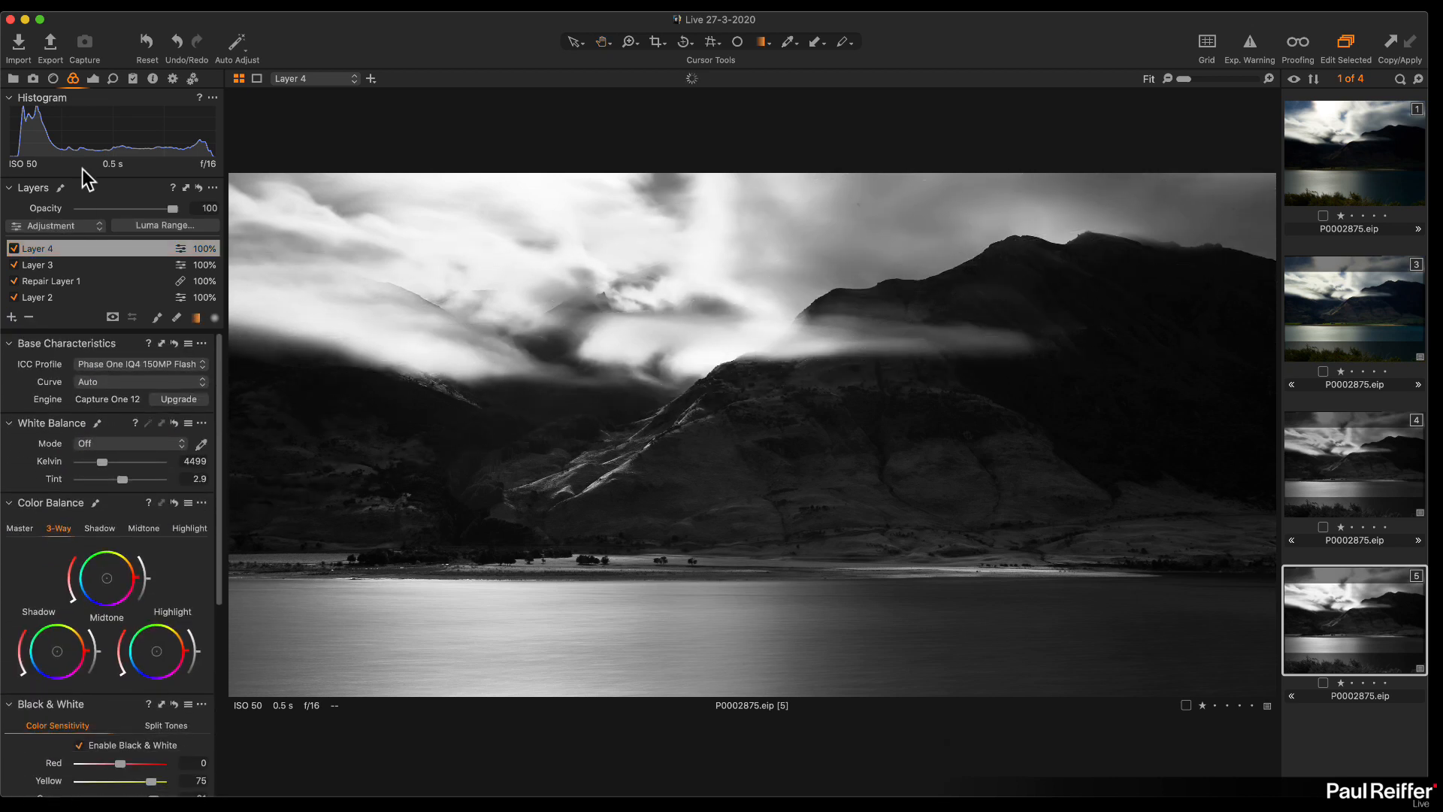
left_click_drag(121, 441, 111, 445)
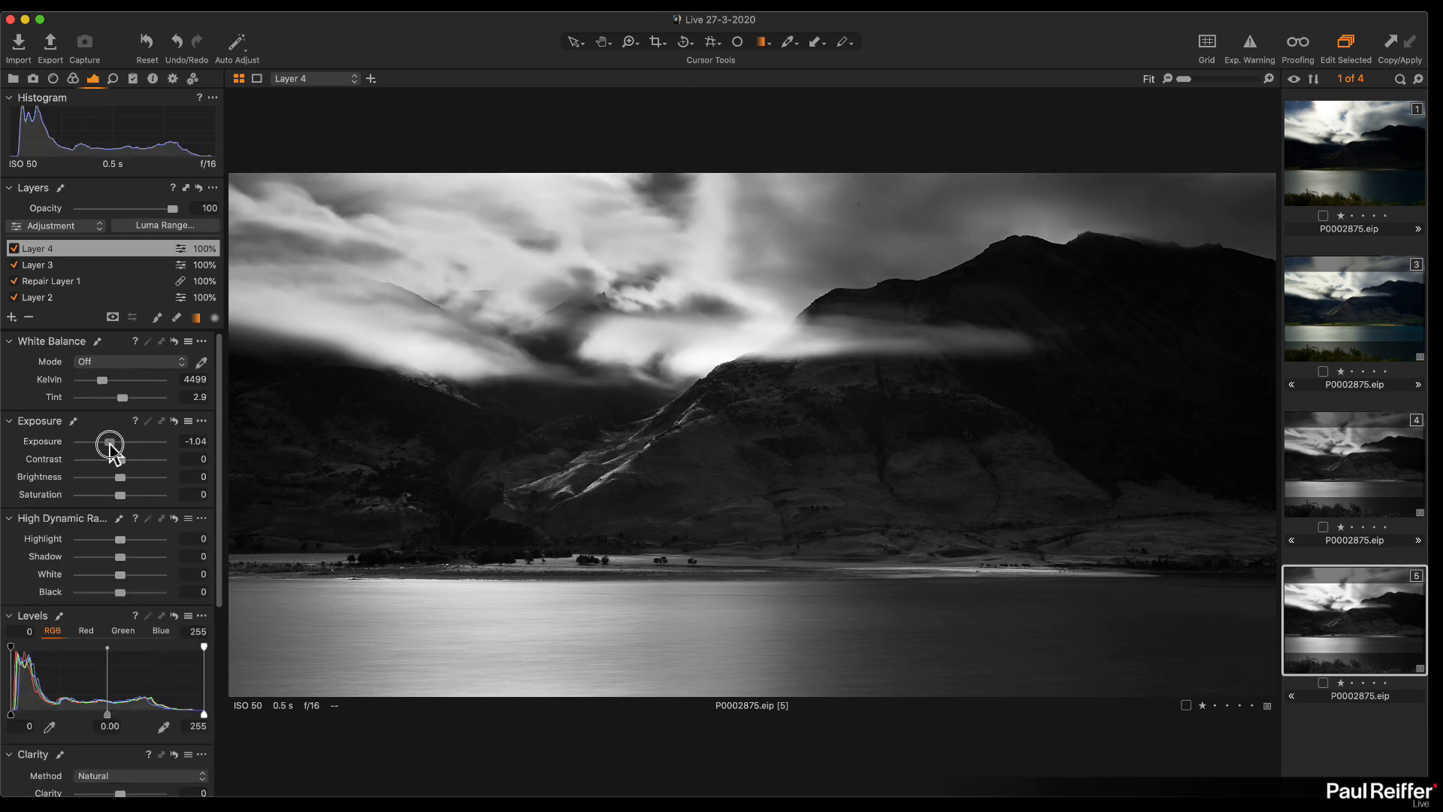
Step: Compare the darkened sky and overall tonality of variant 5 with black-and-white variant 4 and color variant 3
left_click(1381, 471)
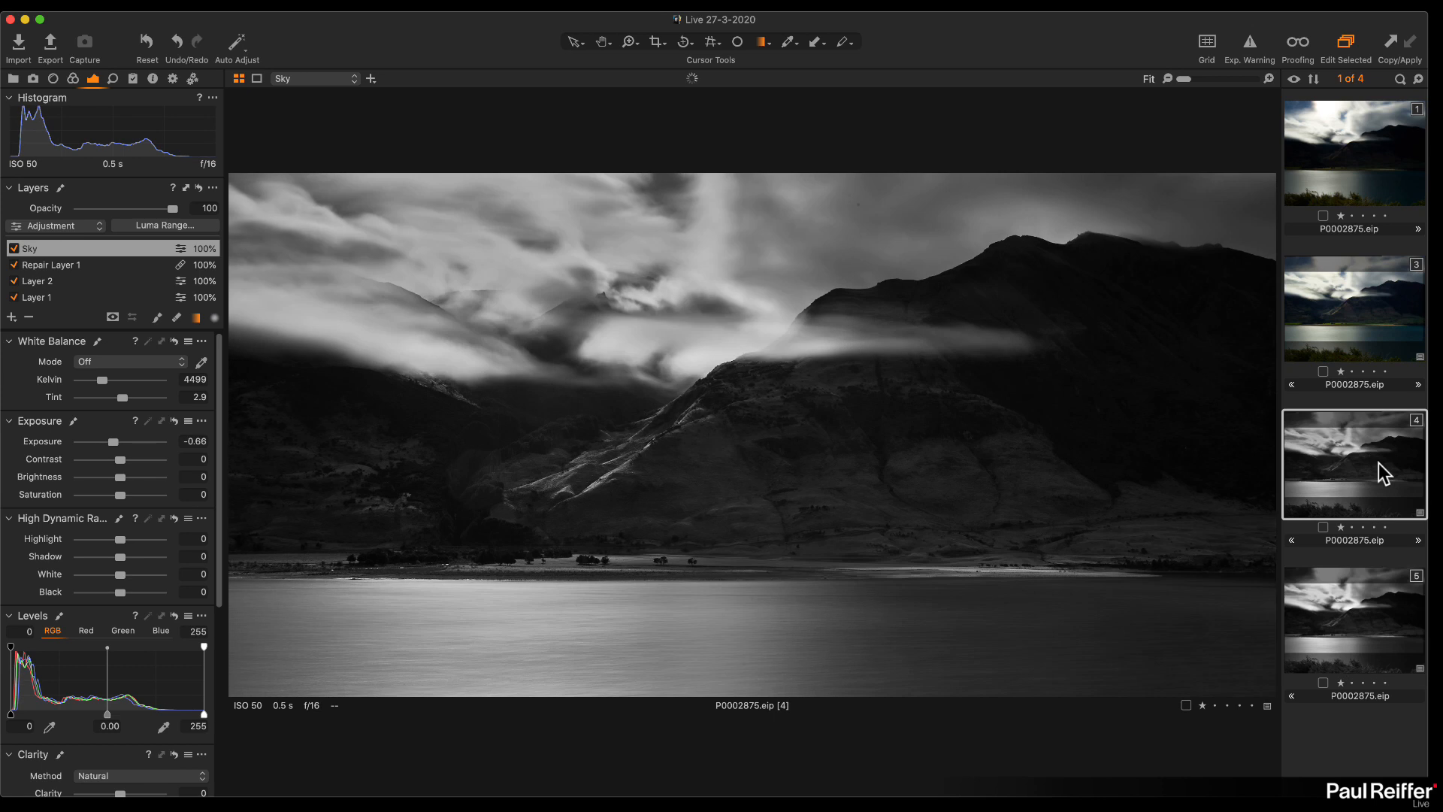
left_click(1376, 599)
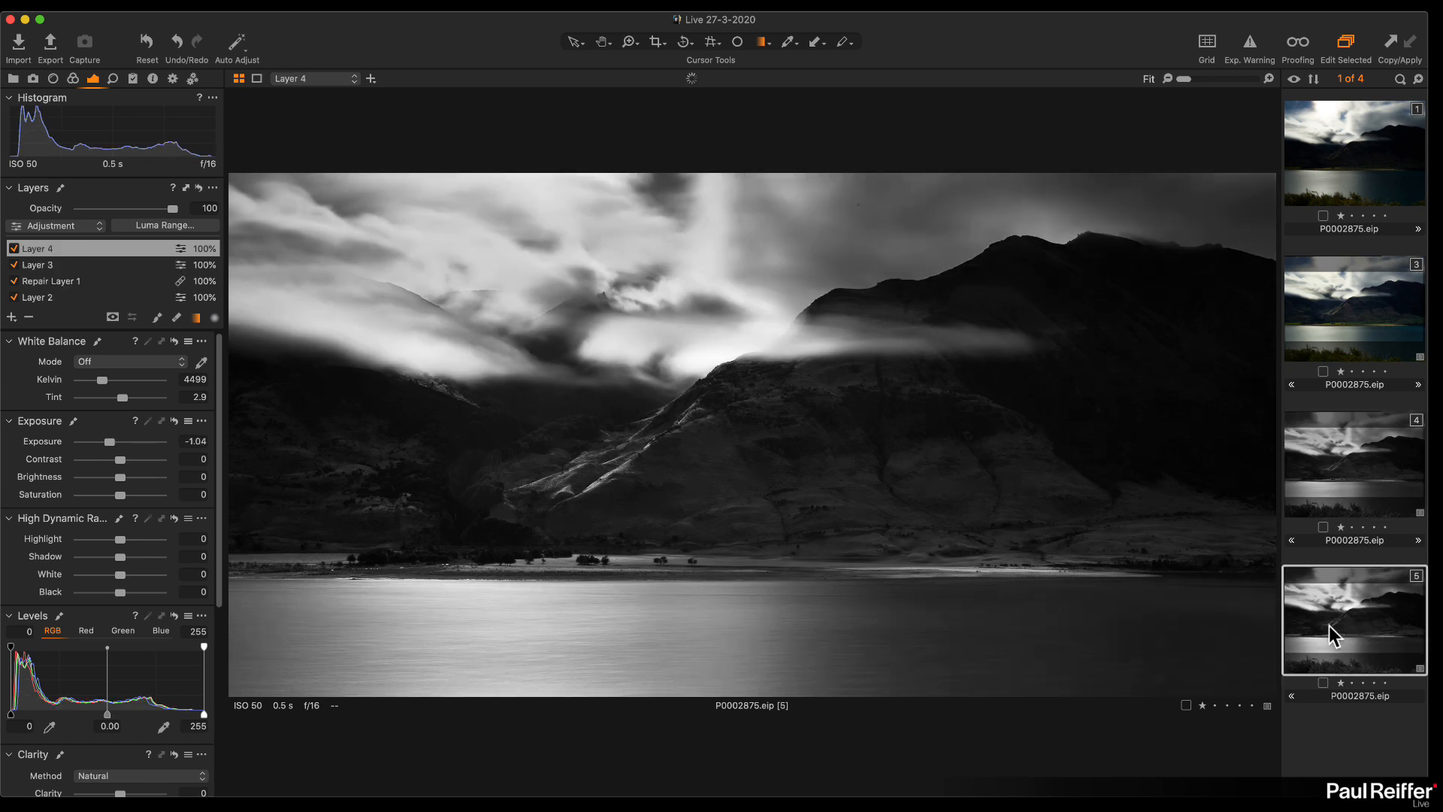
left_click(1342, 496)
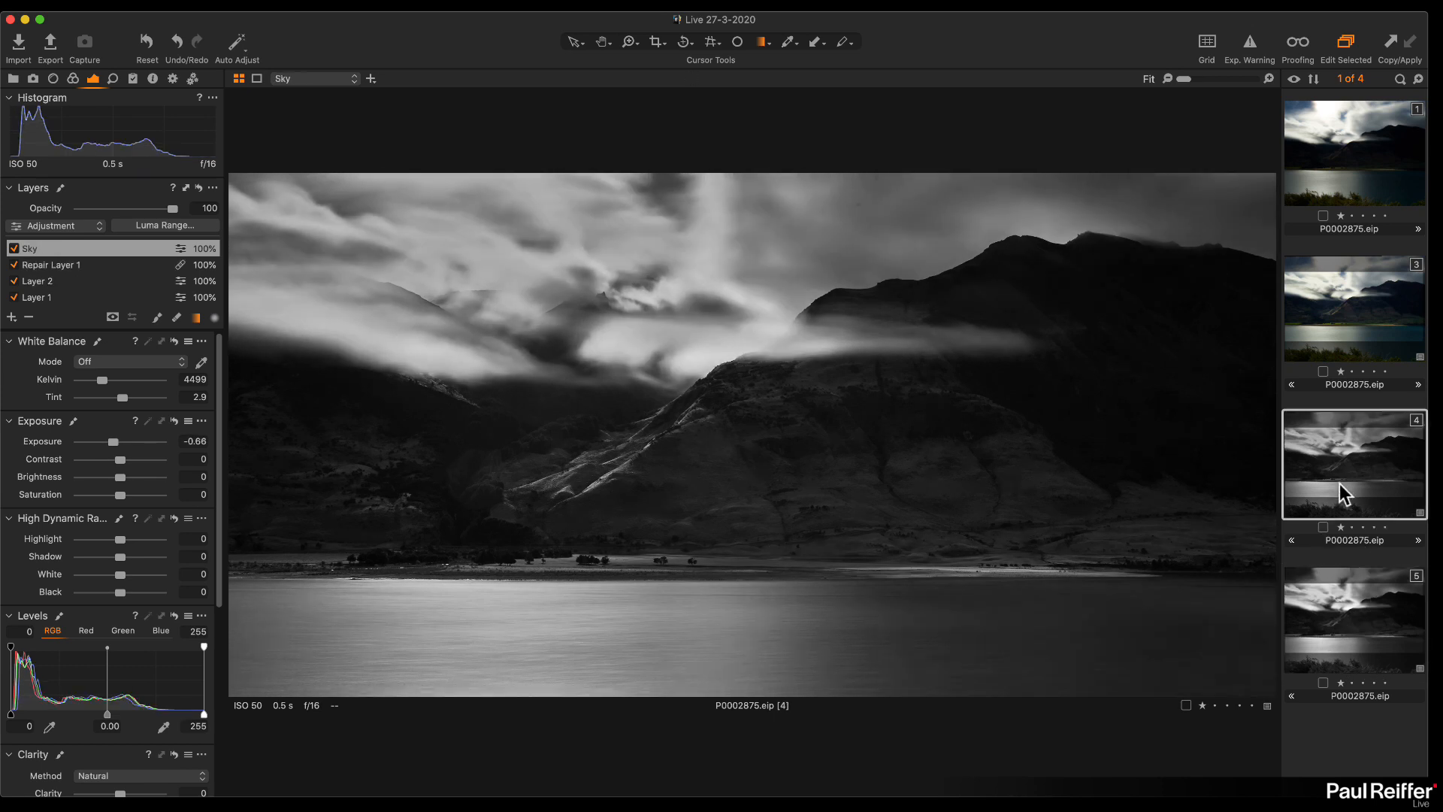
left_click(1342, 631)
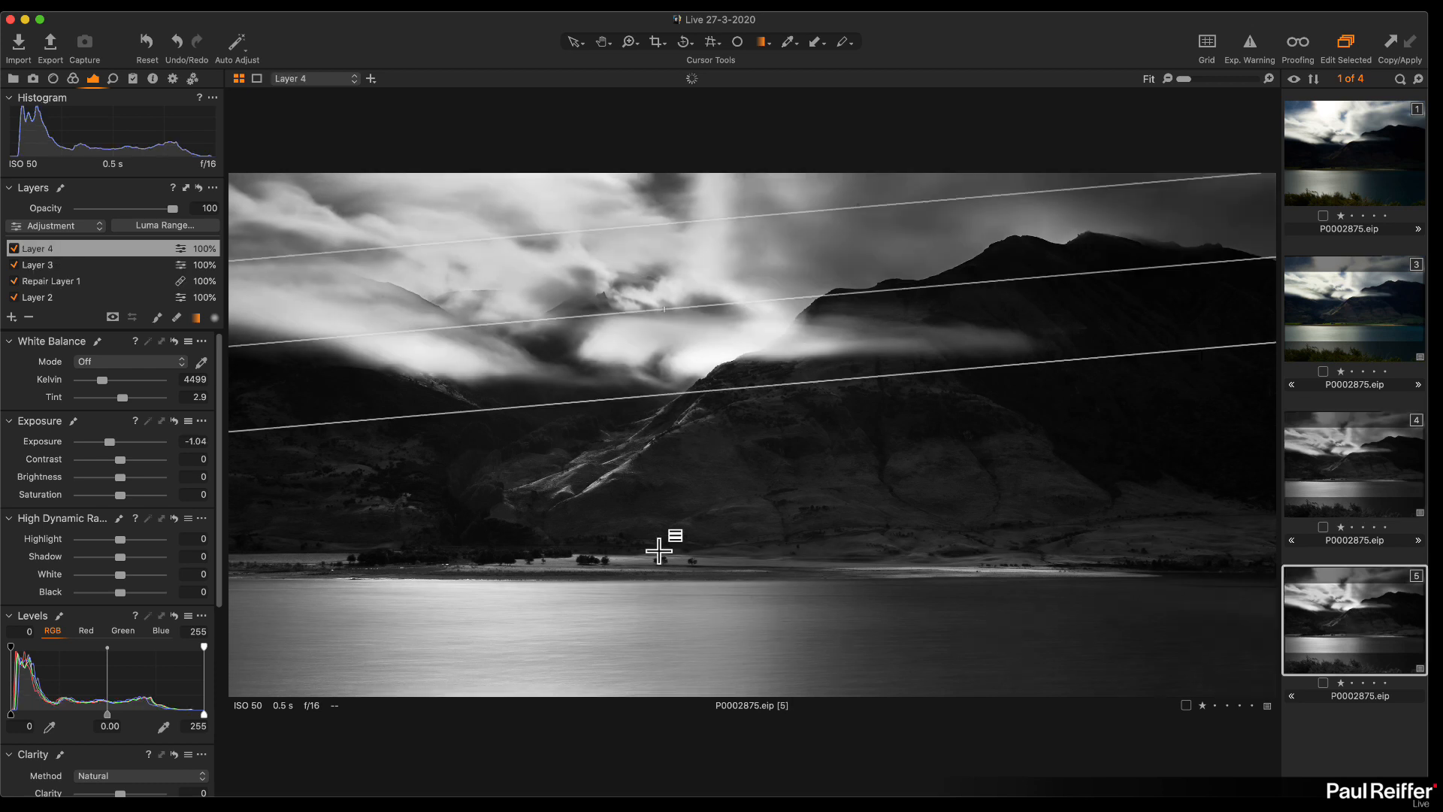
left_click(1343, 451)
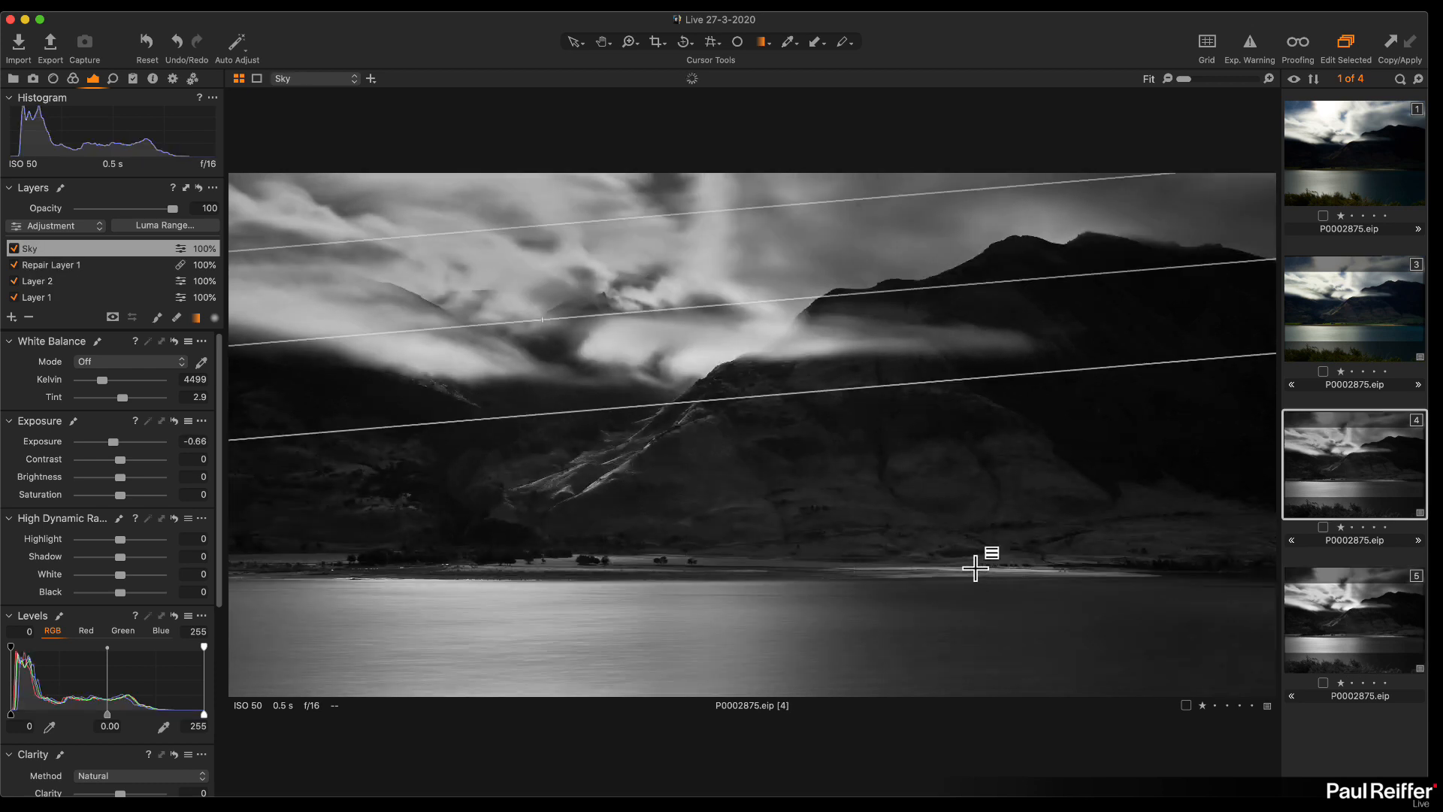
left_click(1350, 612)
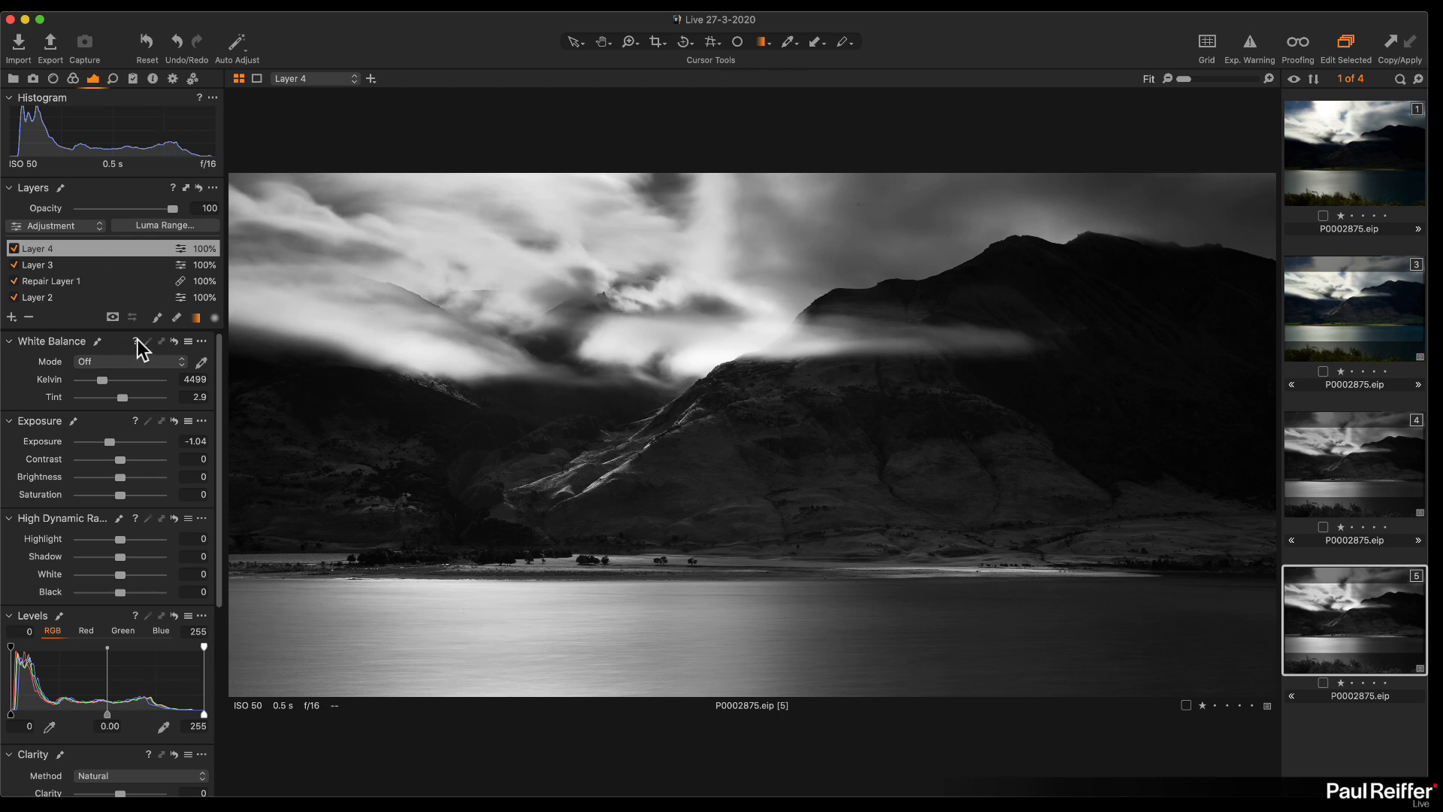
left_click(1311, 308)
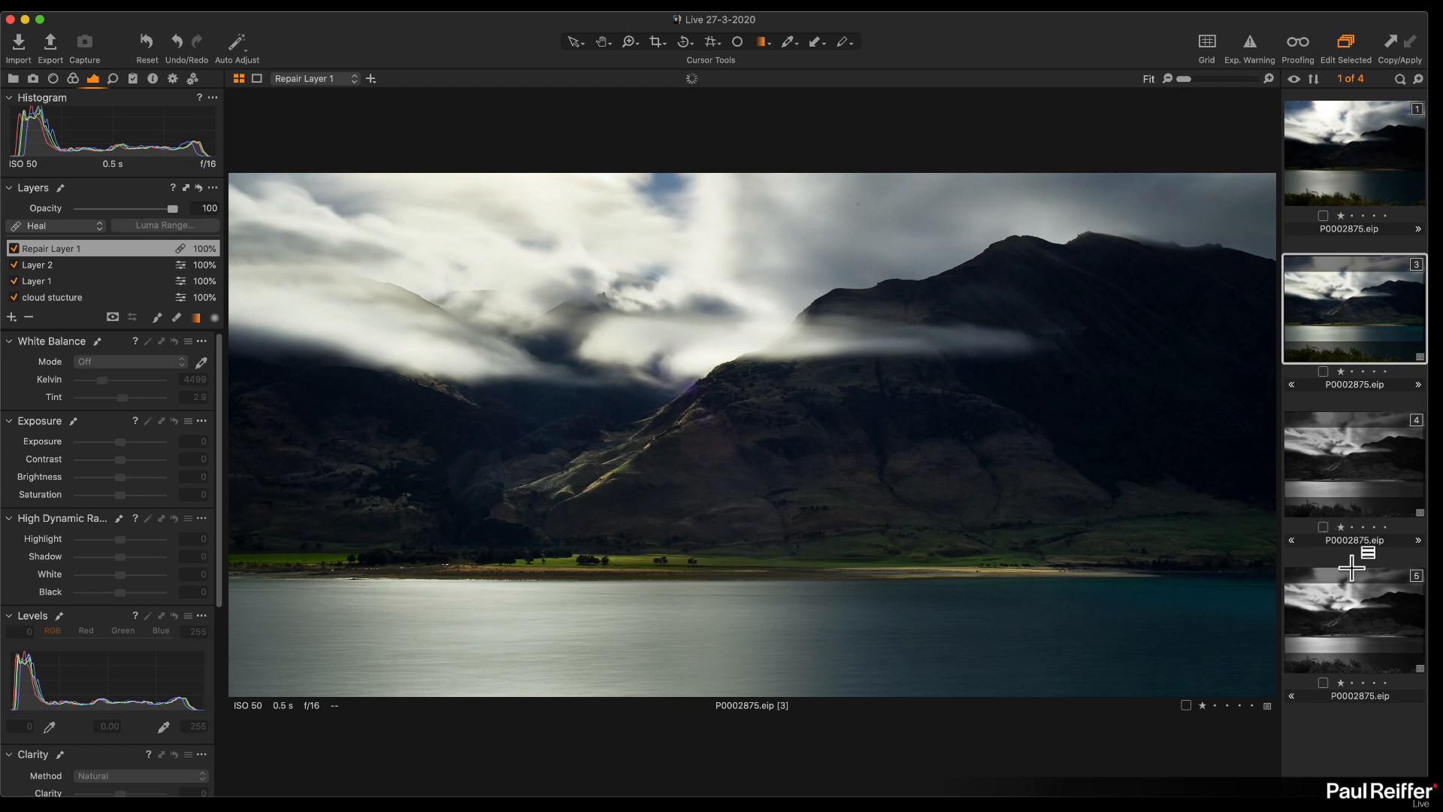
left_click(1359, 601)
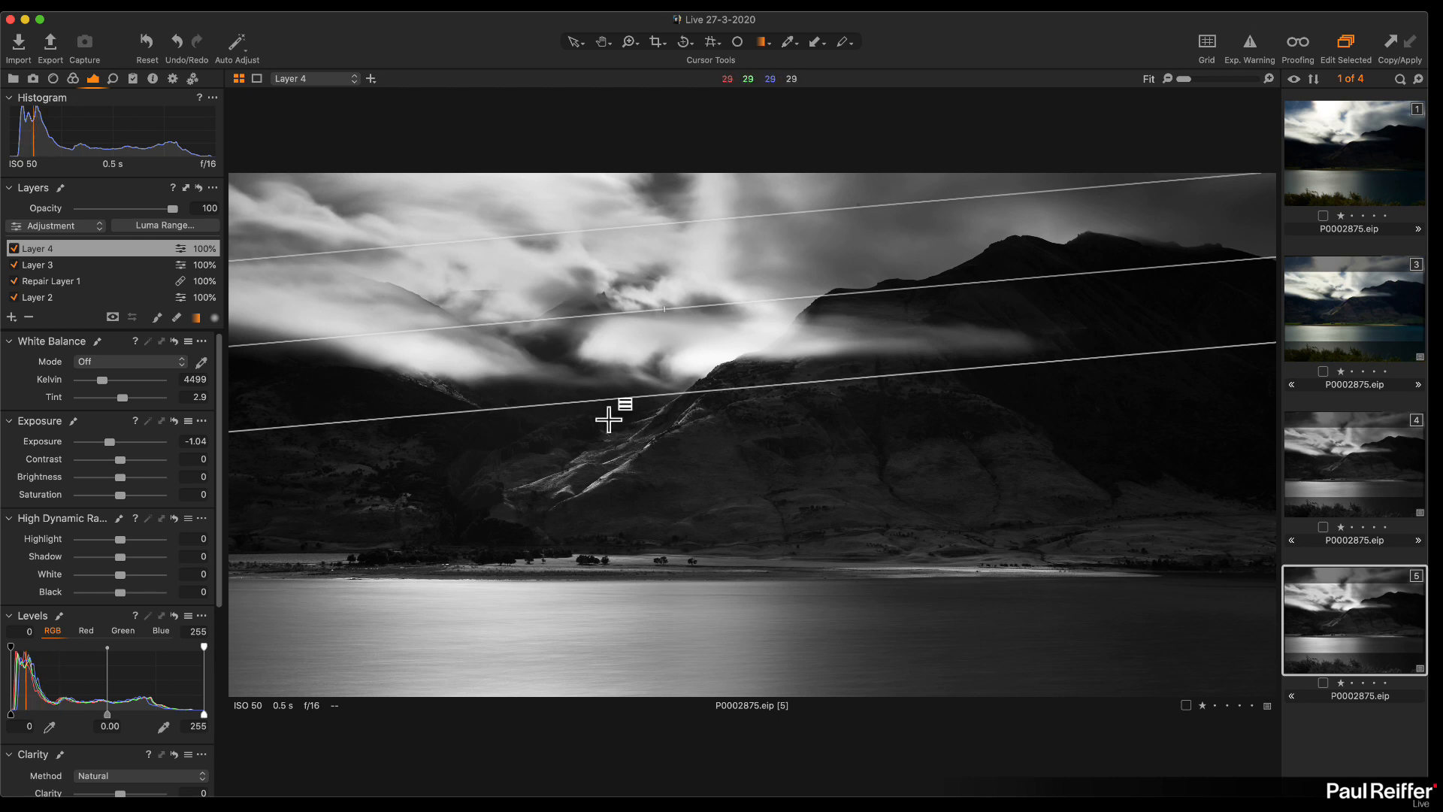
Step: Rename the new gradient layer of variant 5 as Sky
double_click(43, 248)
type("Sky")
key("Return")
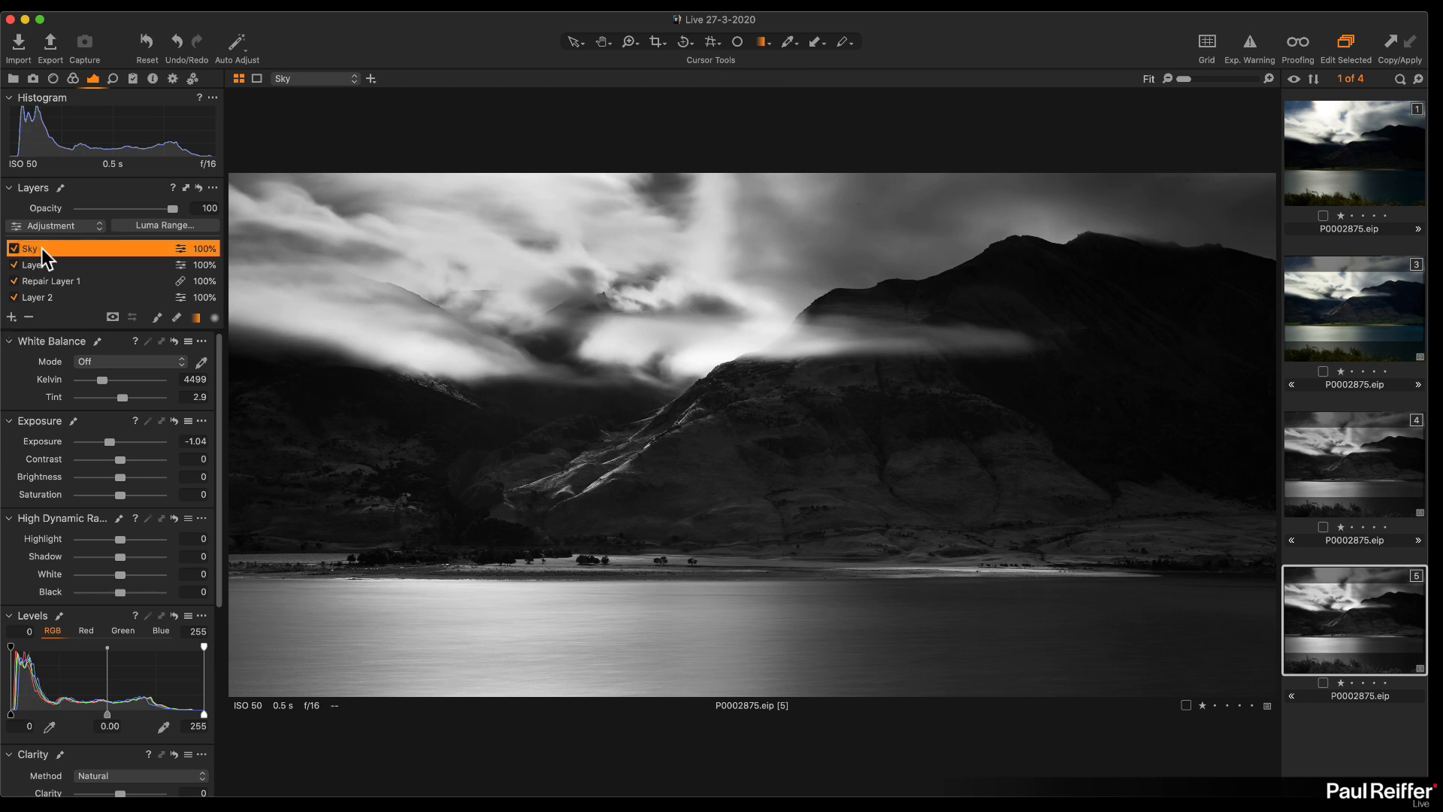
Step: Add a layer named Water with a linear gradient mask covering the lake and fading out above the shoreline, and check the mask overlay
left_click(11, 316)
double_click(44, 245)
type("Water")
key("Return")
left_click_drag(589, 608, 585, 516)
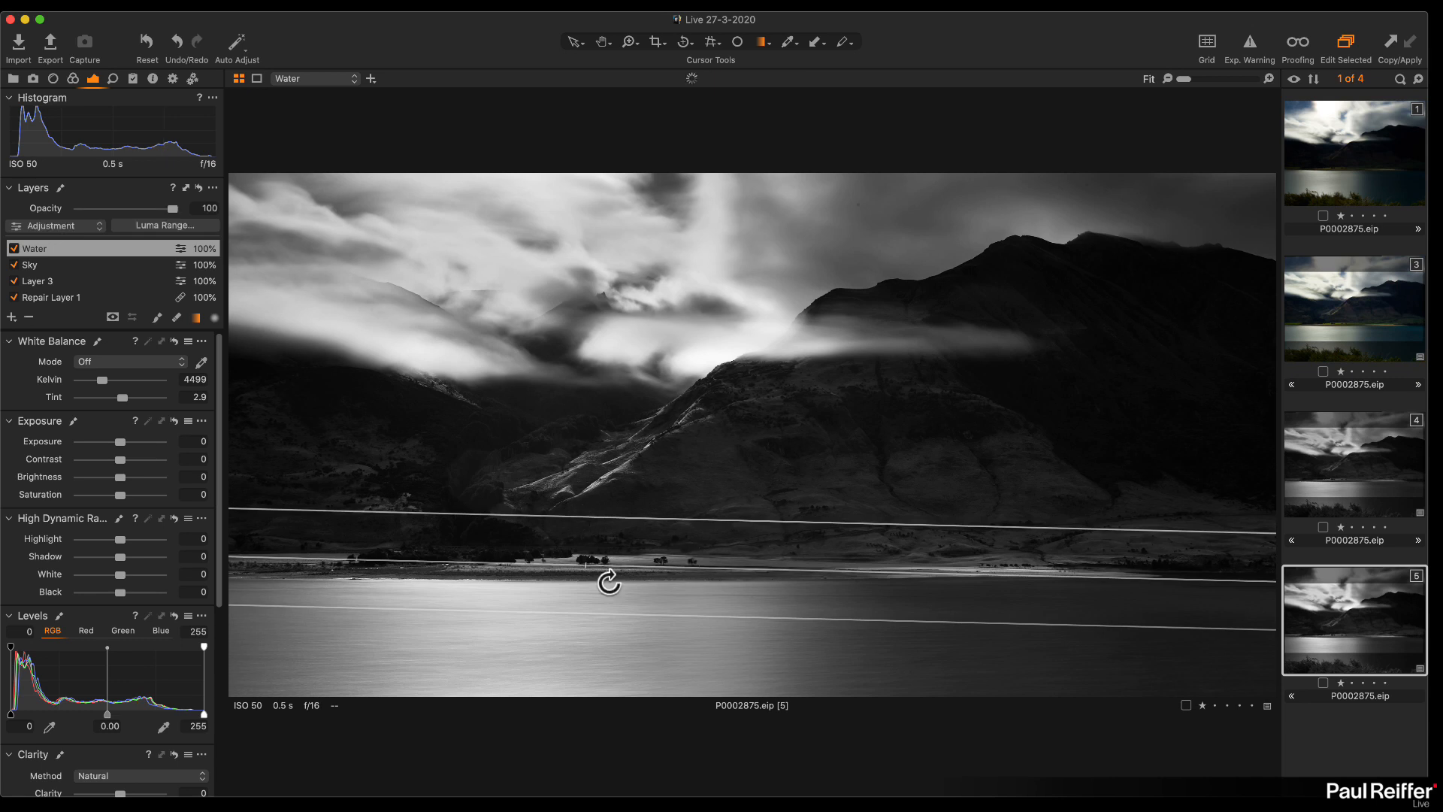
key("m")
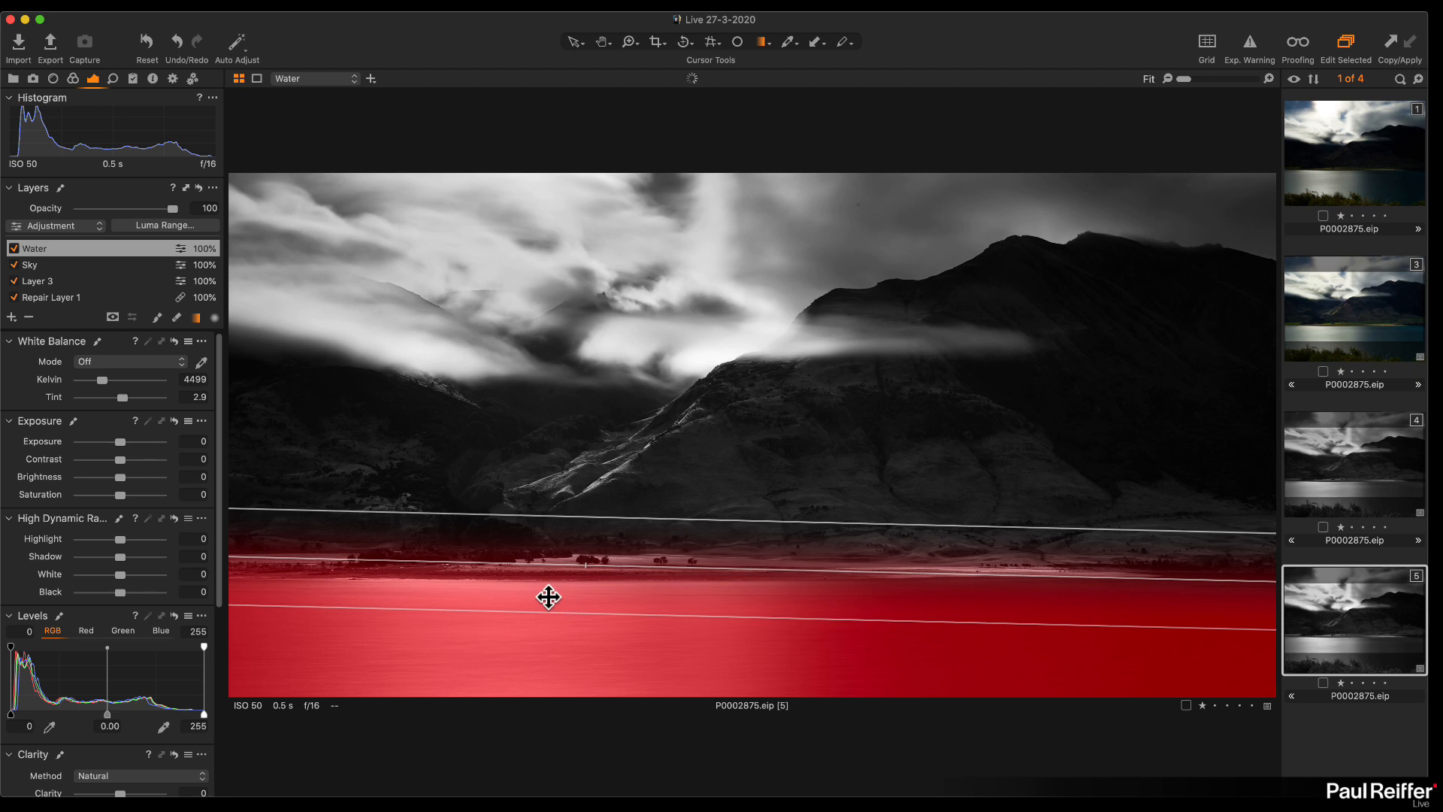
key("m")
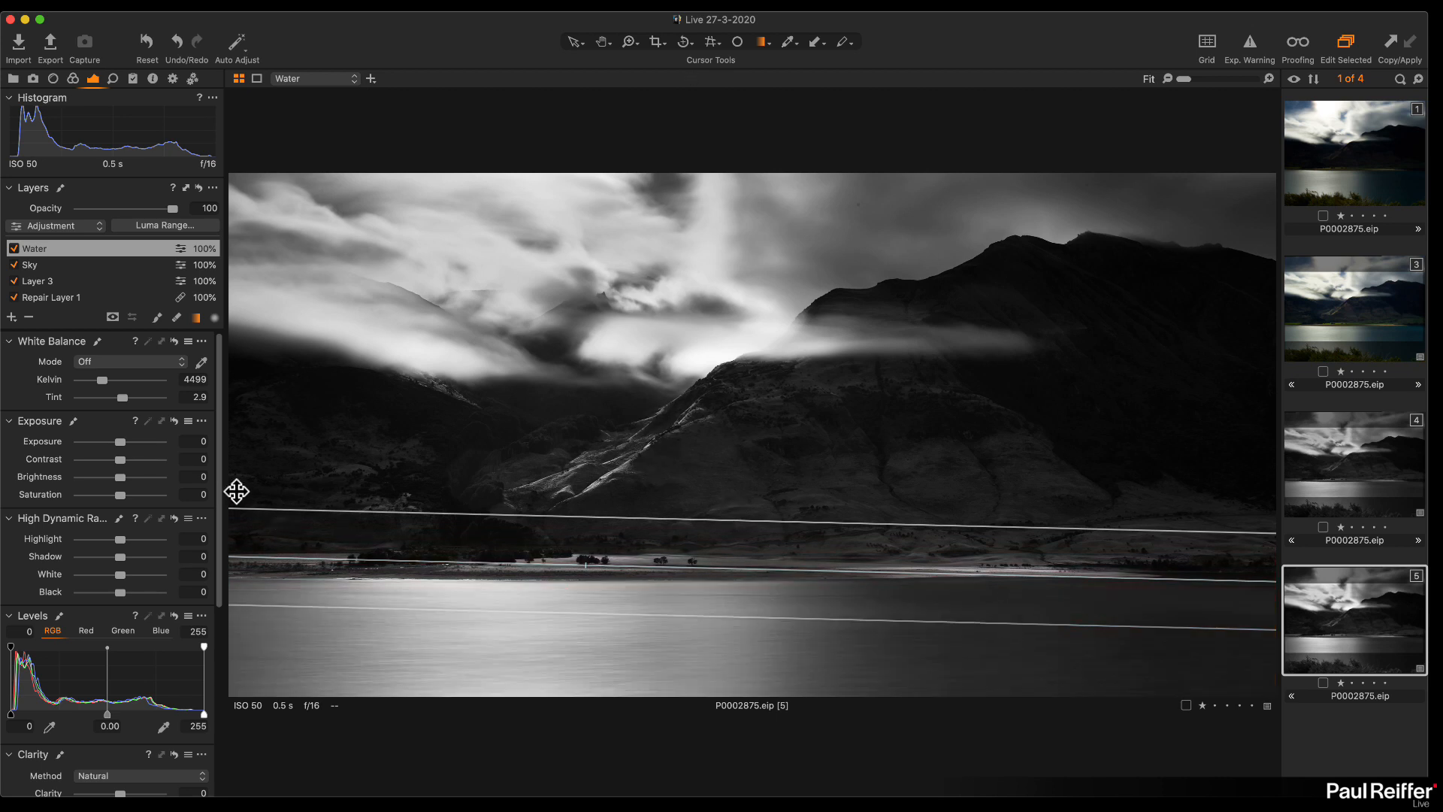
Step: Try the Water layer's exposure at -1.17, reset it to 0, and set Highlight to -100 and White to -60 instead
left_click_drag(120, 444, 107, 442)
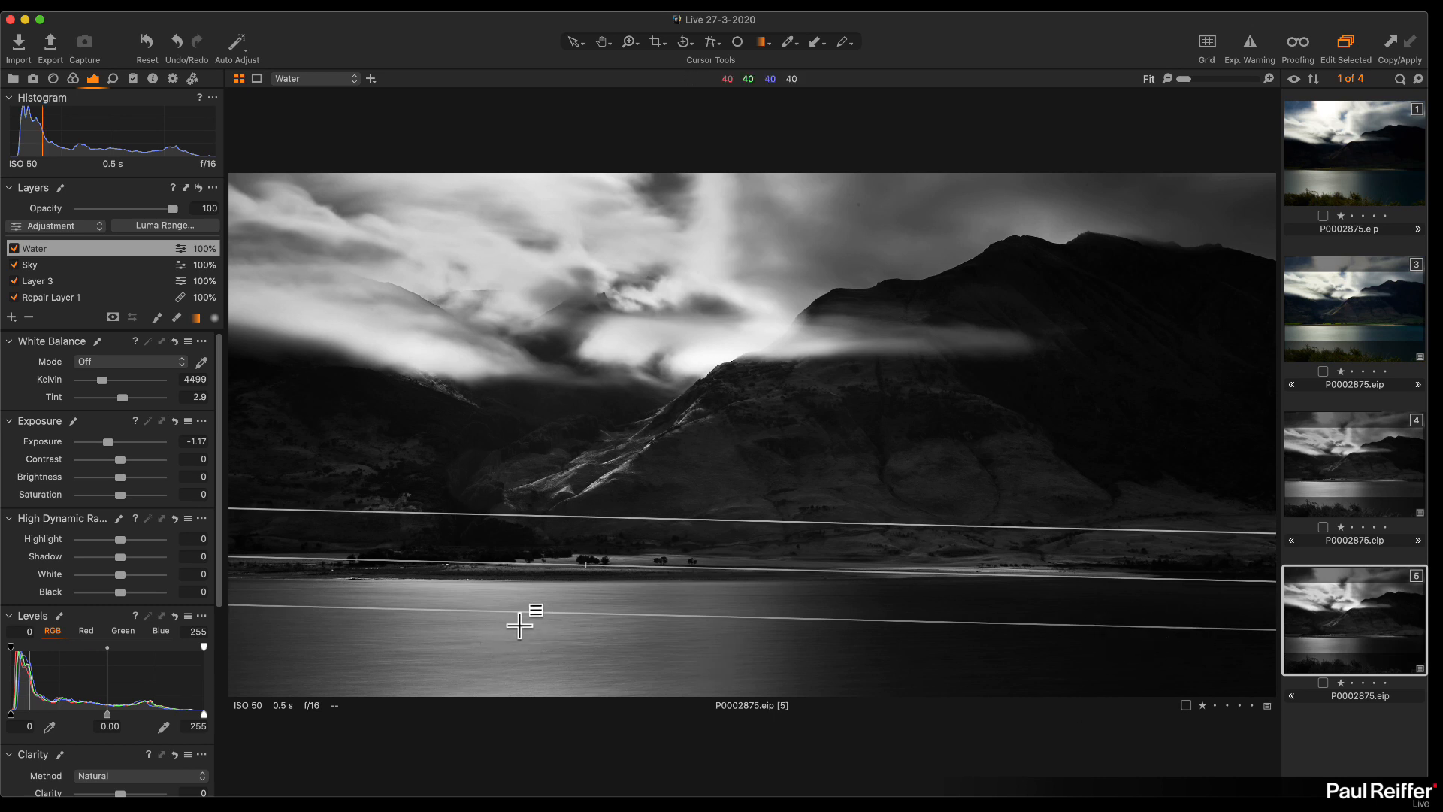
double_click(109, 443)
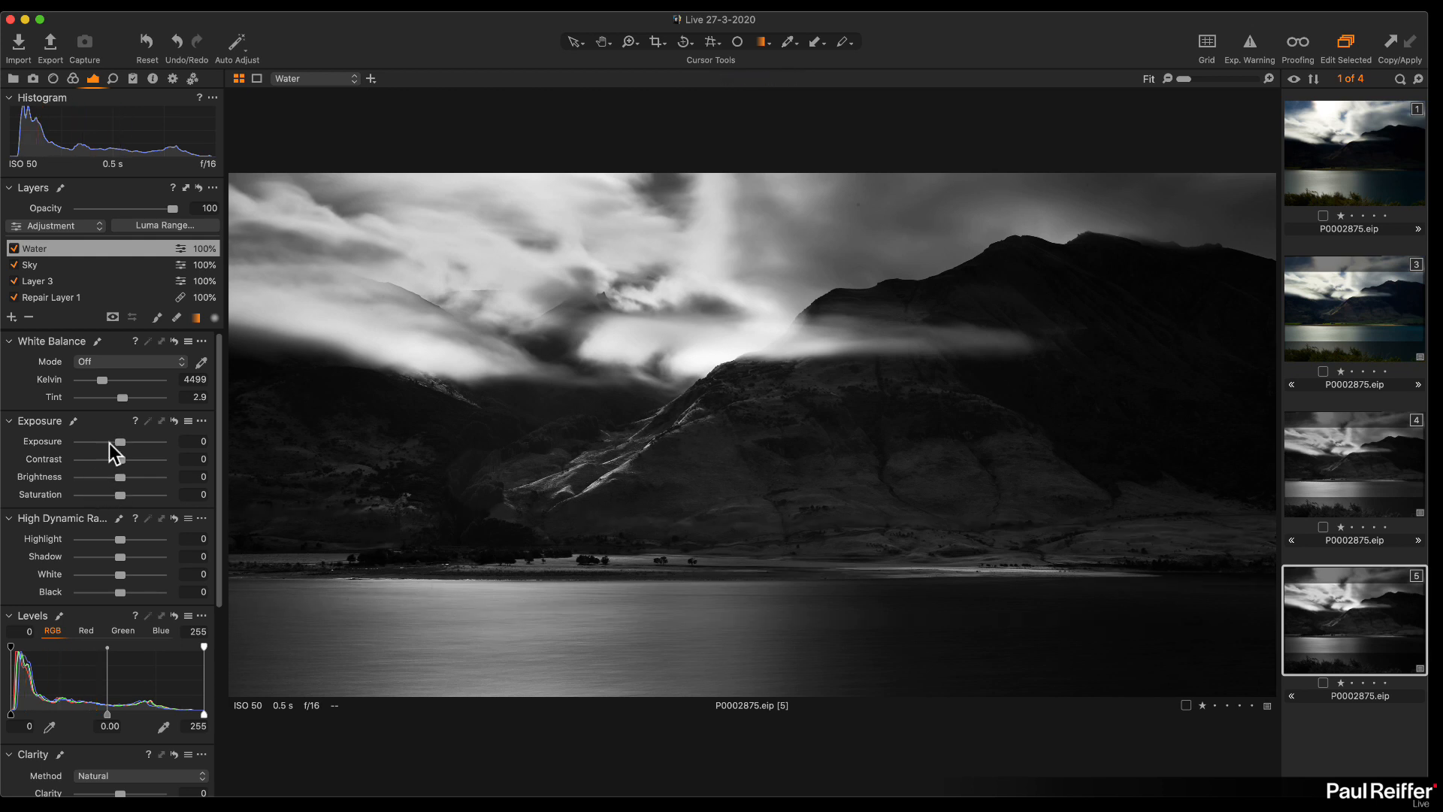
left_click_drag(124, 541, 91, 576)
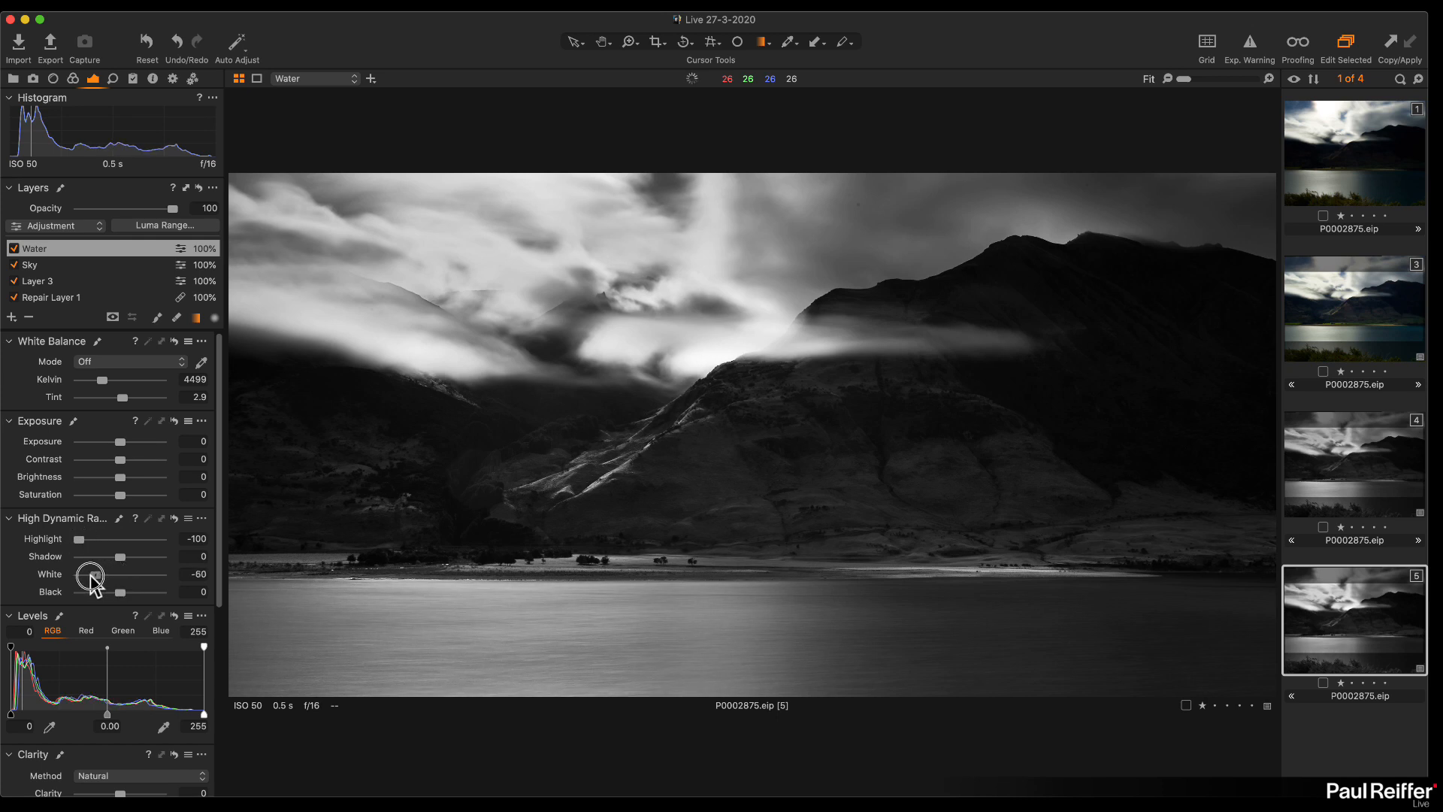
Step: Set the Water layer's Exposure to -0.72, Shadow to 22 and Black to 5, and compare the lake with the layer disabled and enabled
left_click_drag(119, 443, 110, 445)
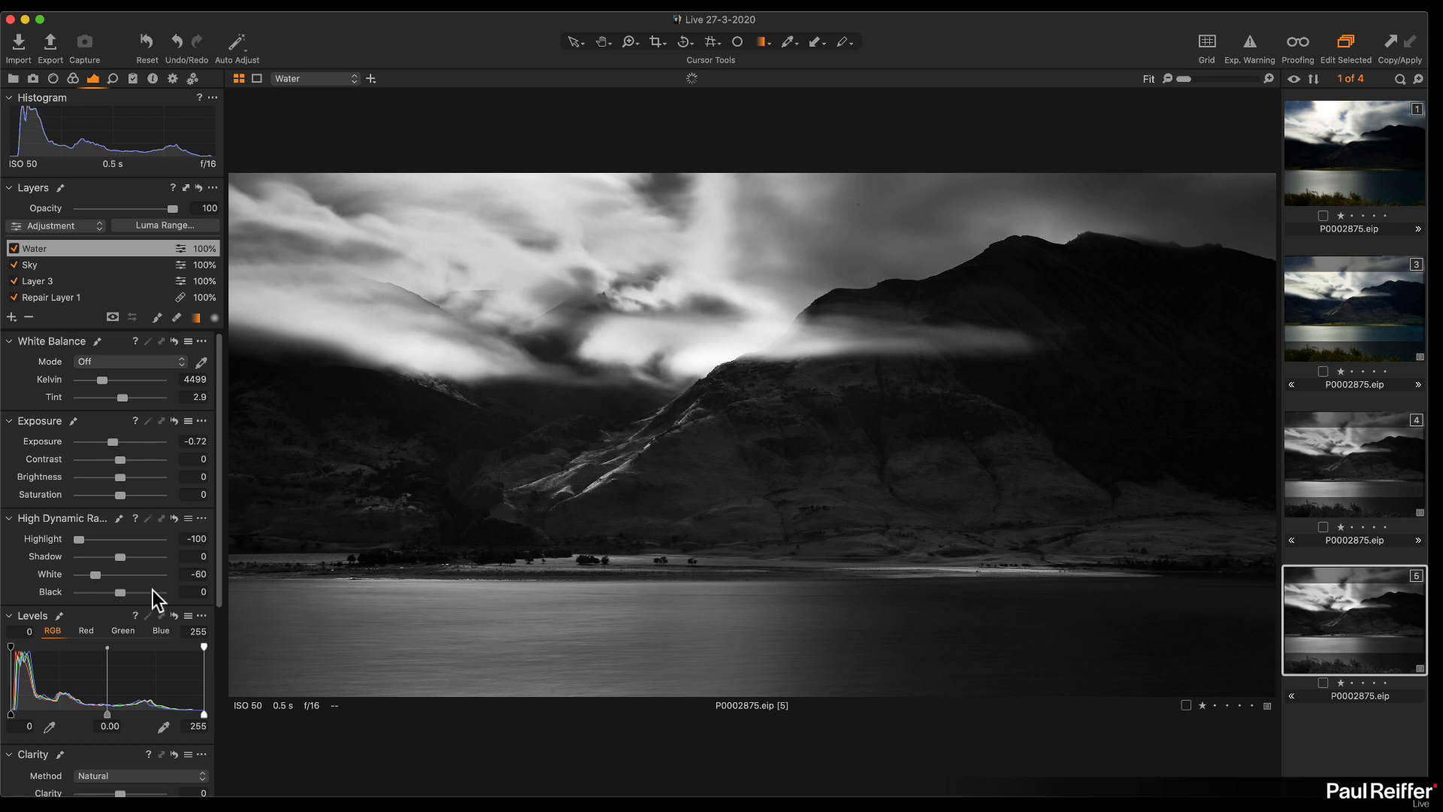
left_click_drag(120, 559, 122, 596)
key("g")
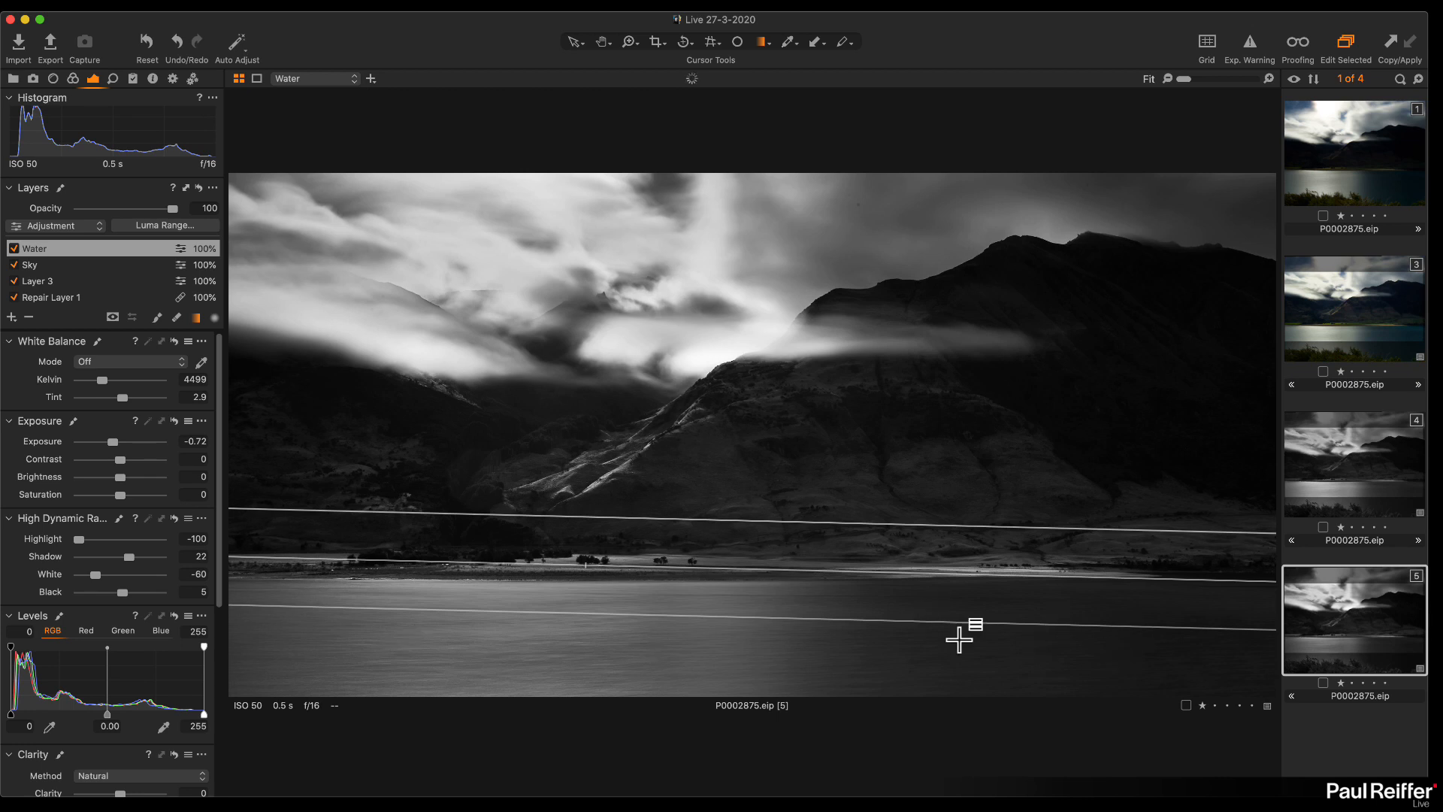
left_click(14, 249)
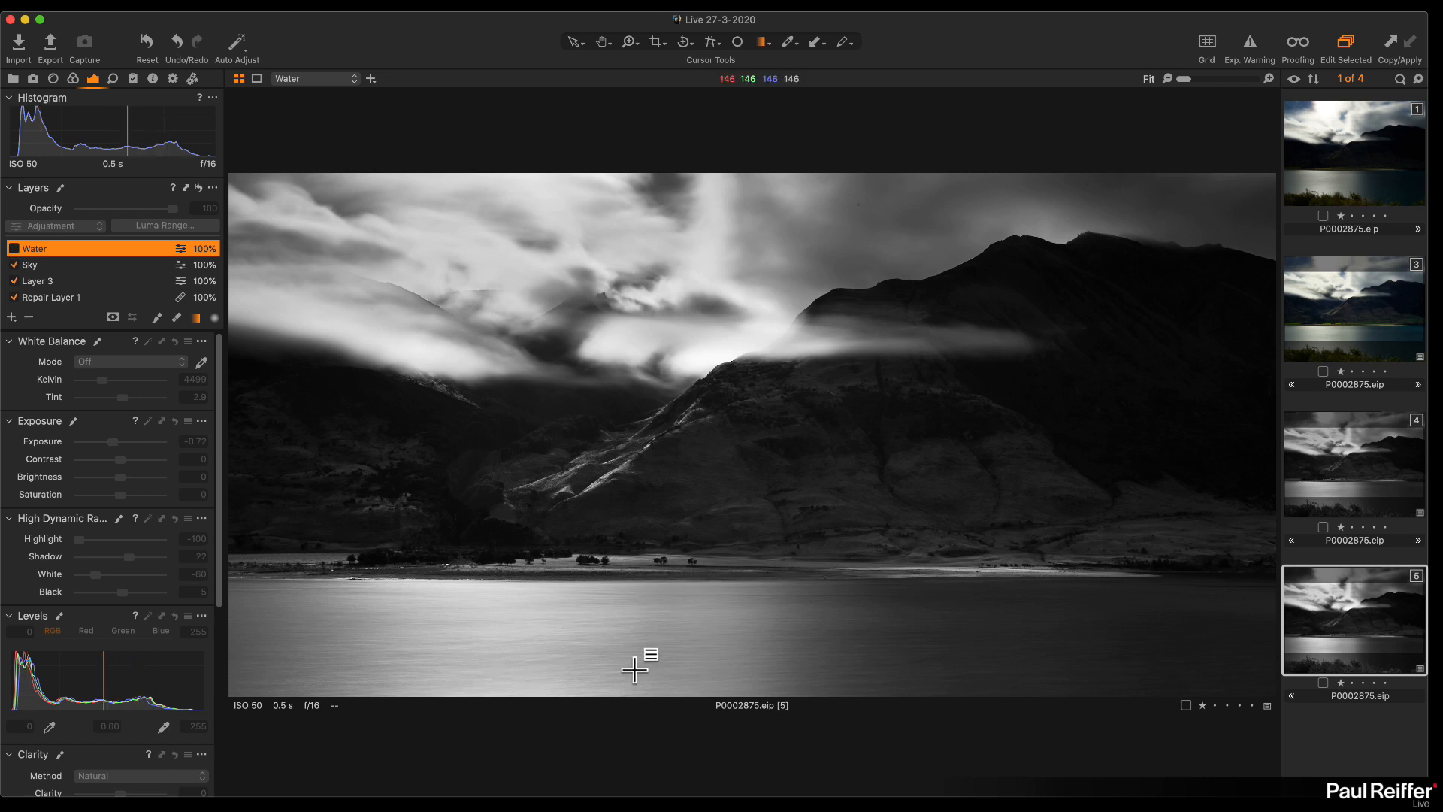
left_click(15, 249)
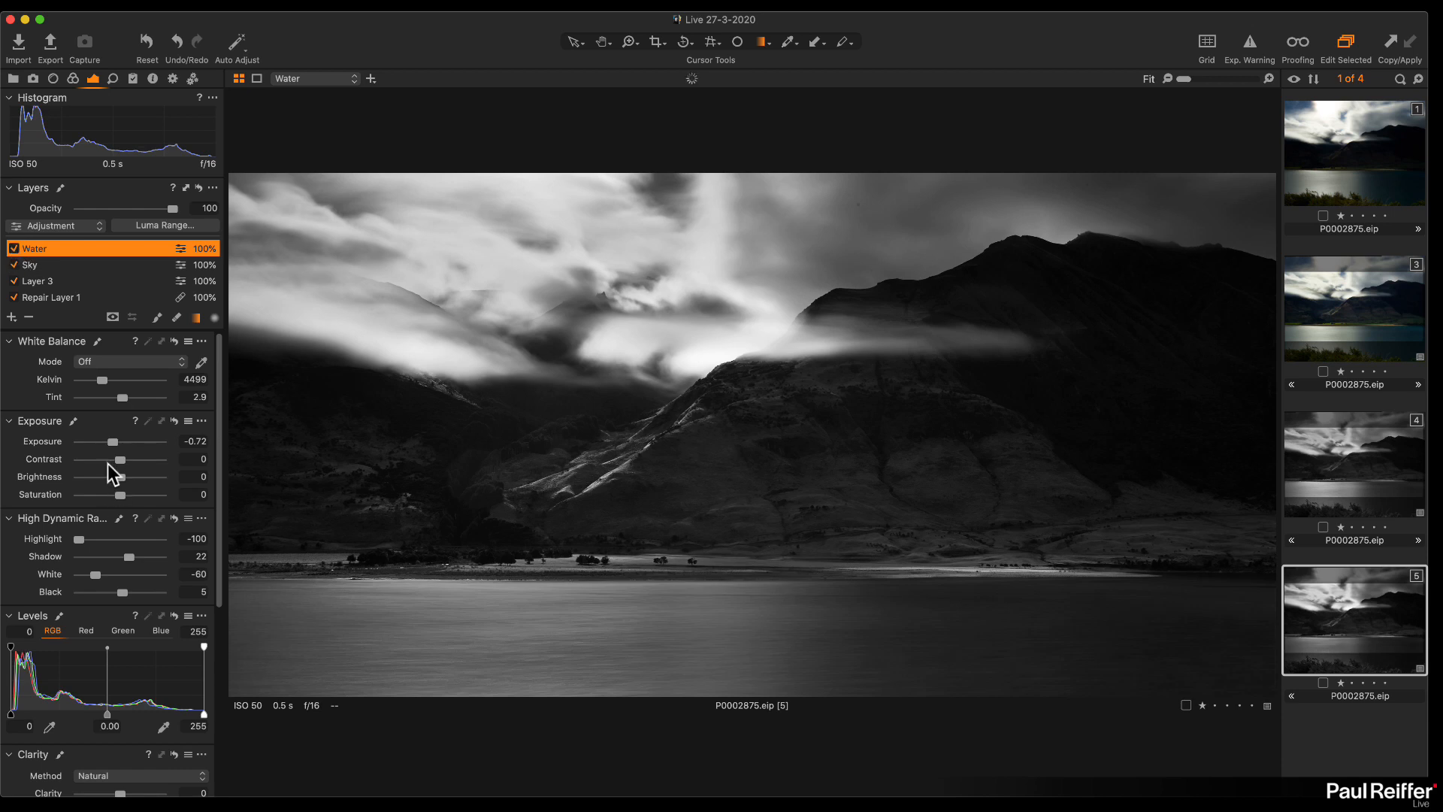
Step: Compare black-and-white variant 5 with color variant 3 and with the earlier black-and-white variant 4
key("m")
left_click(1309, 329)
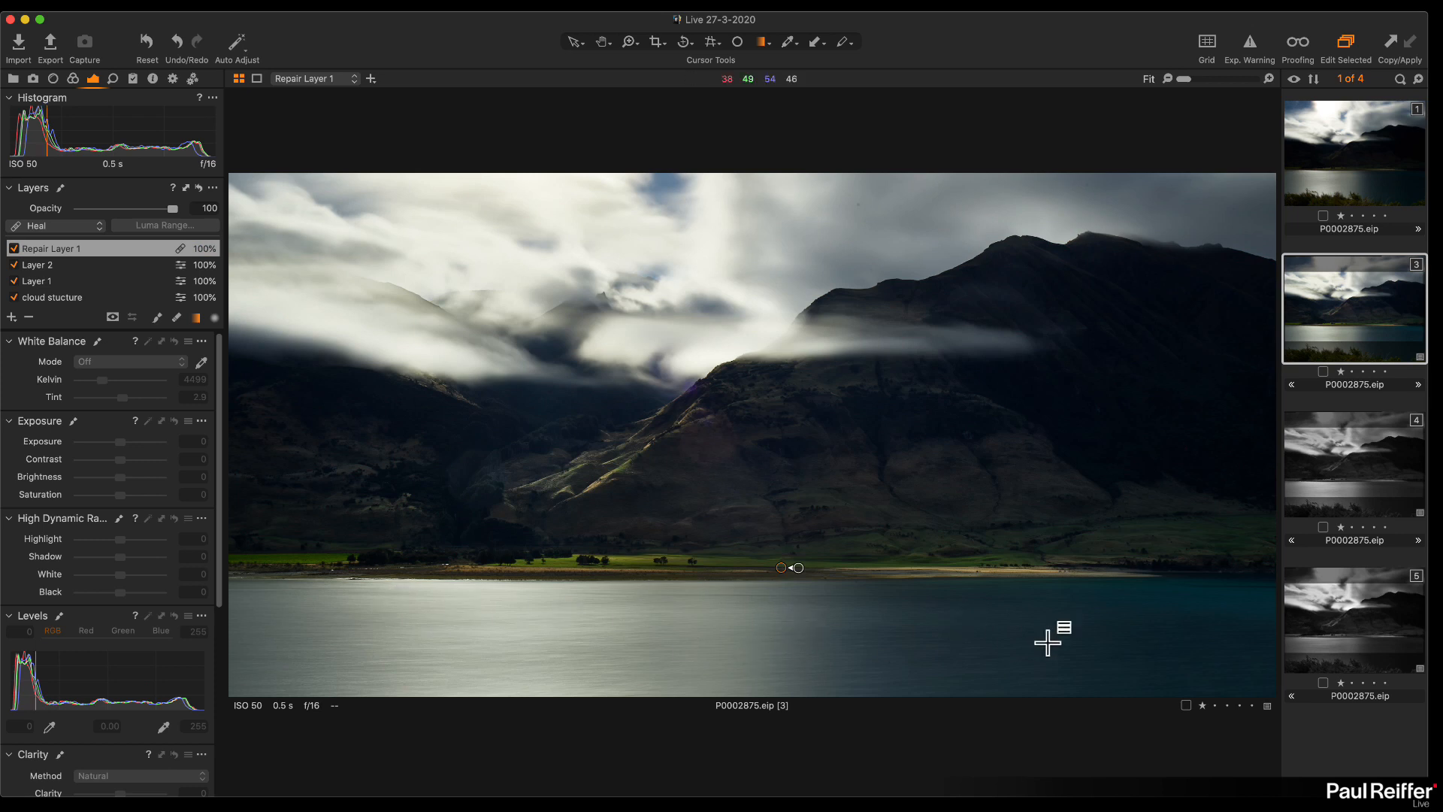
left_click(1349, 643)
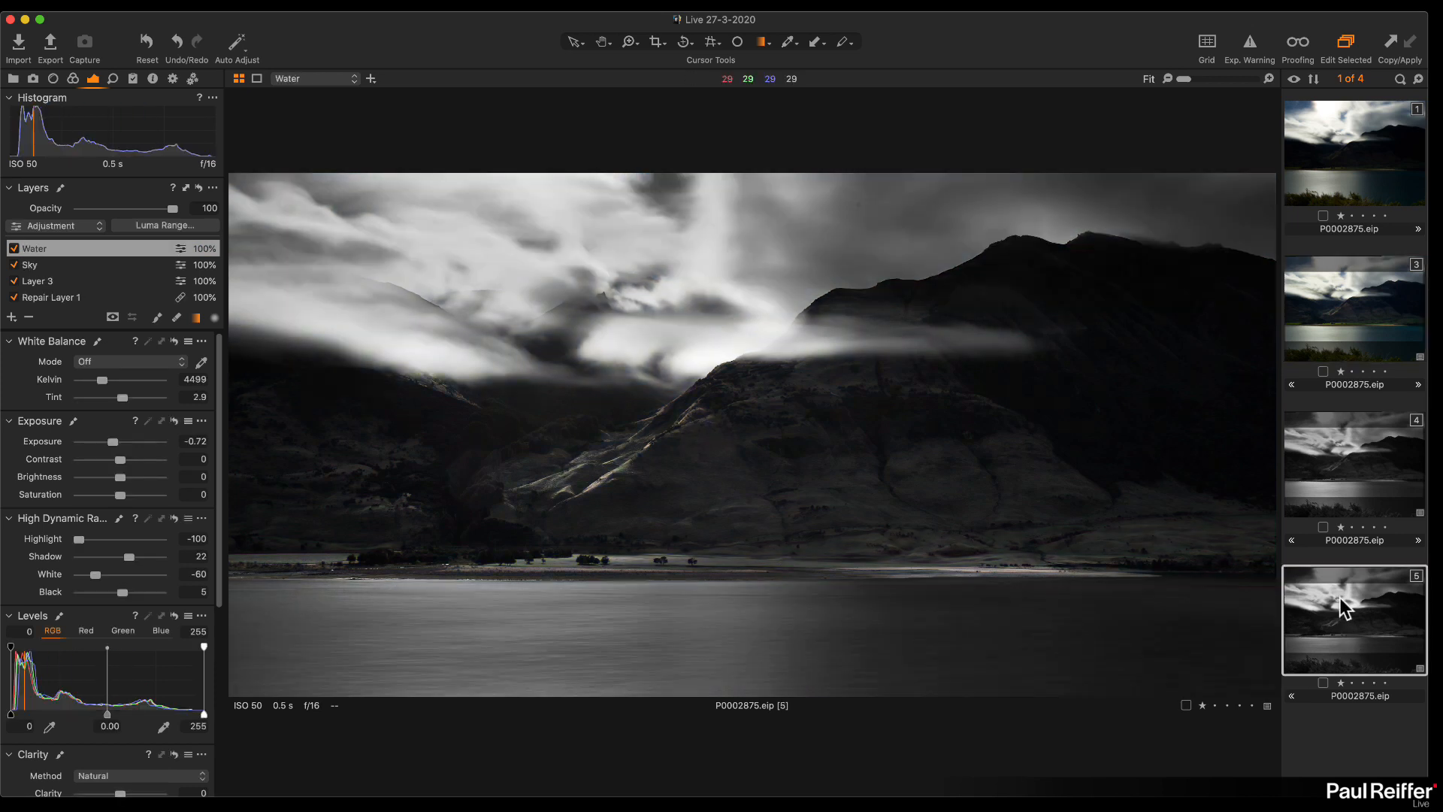
left_click(1356, 499)
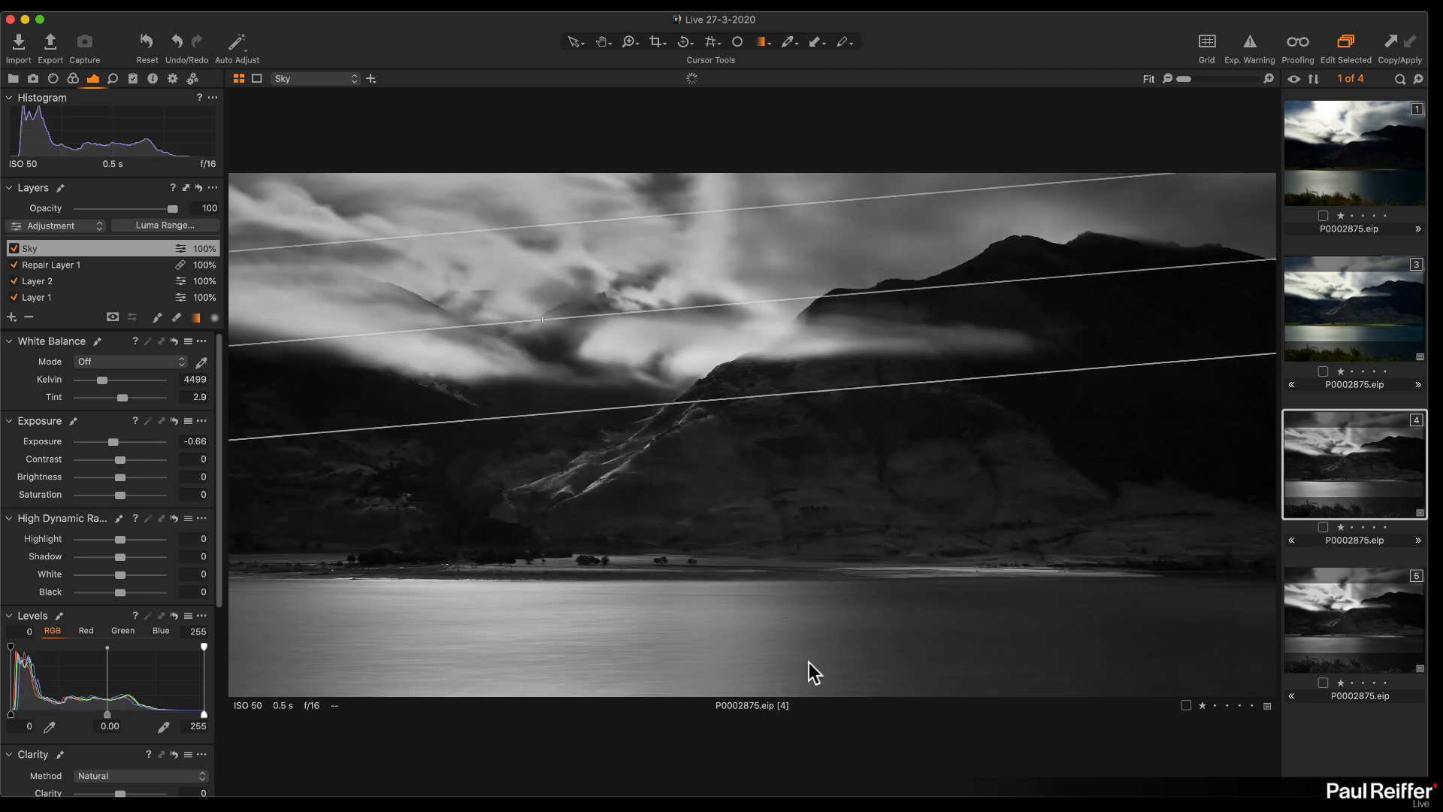
left_click(1345, 609)
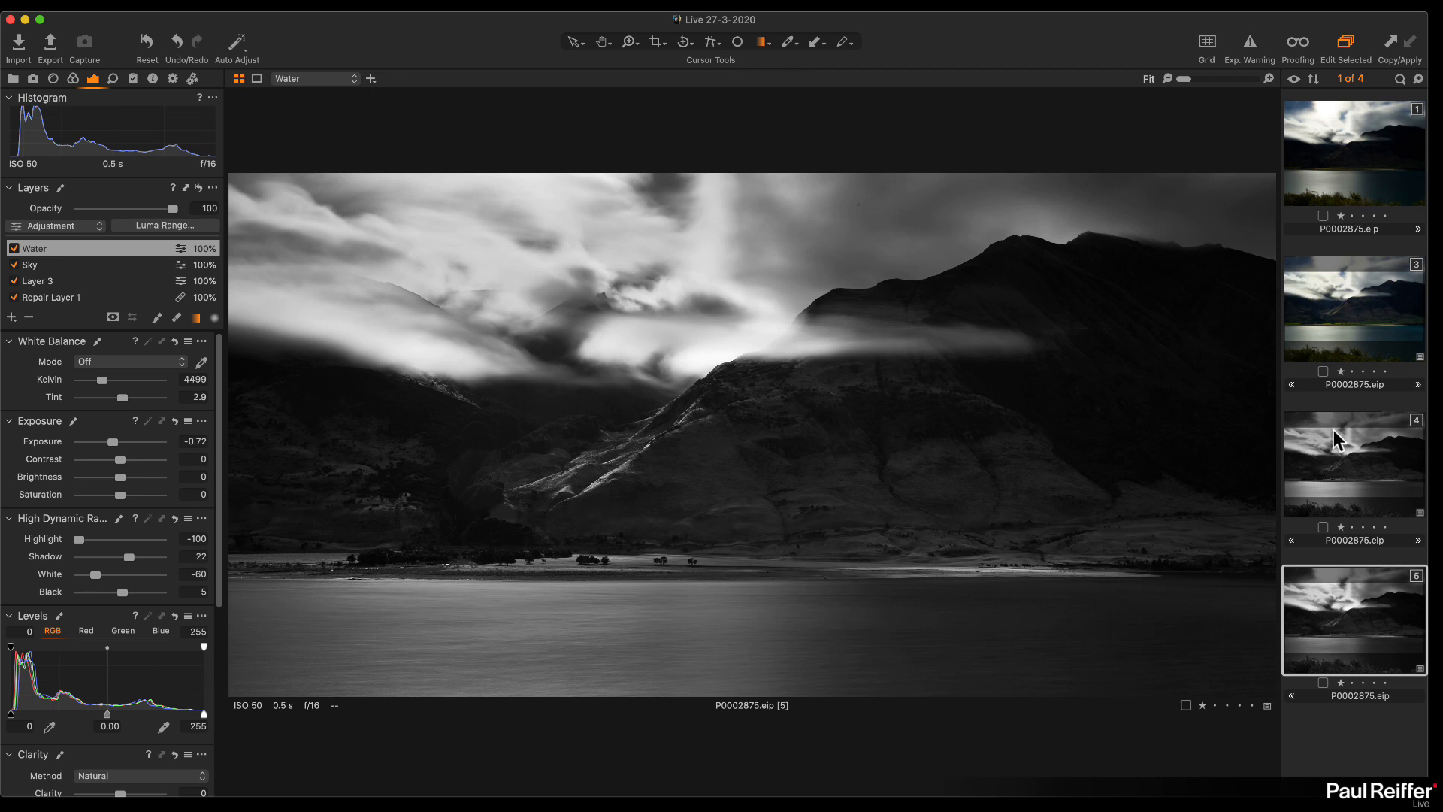
left_click(1345, 447)
left_click(1355, 625)
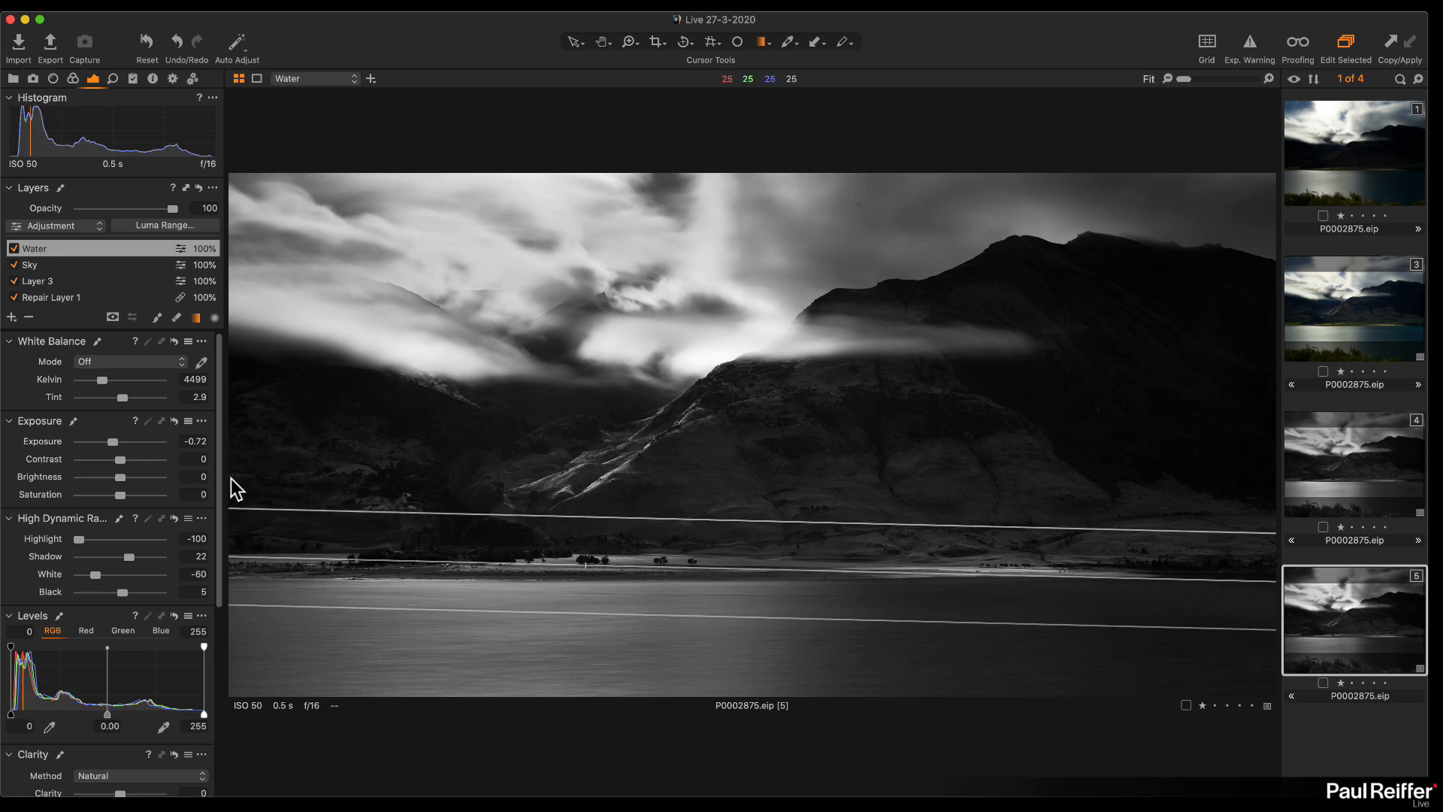
Step: Try split tones with highlights at hue 216, saturation 17 and shadows at hue 227, saturation 21, and shift the highlight hue to 25
scroll(119, 577, "down", 3)
left_click(74, 78)
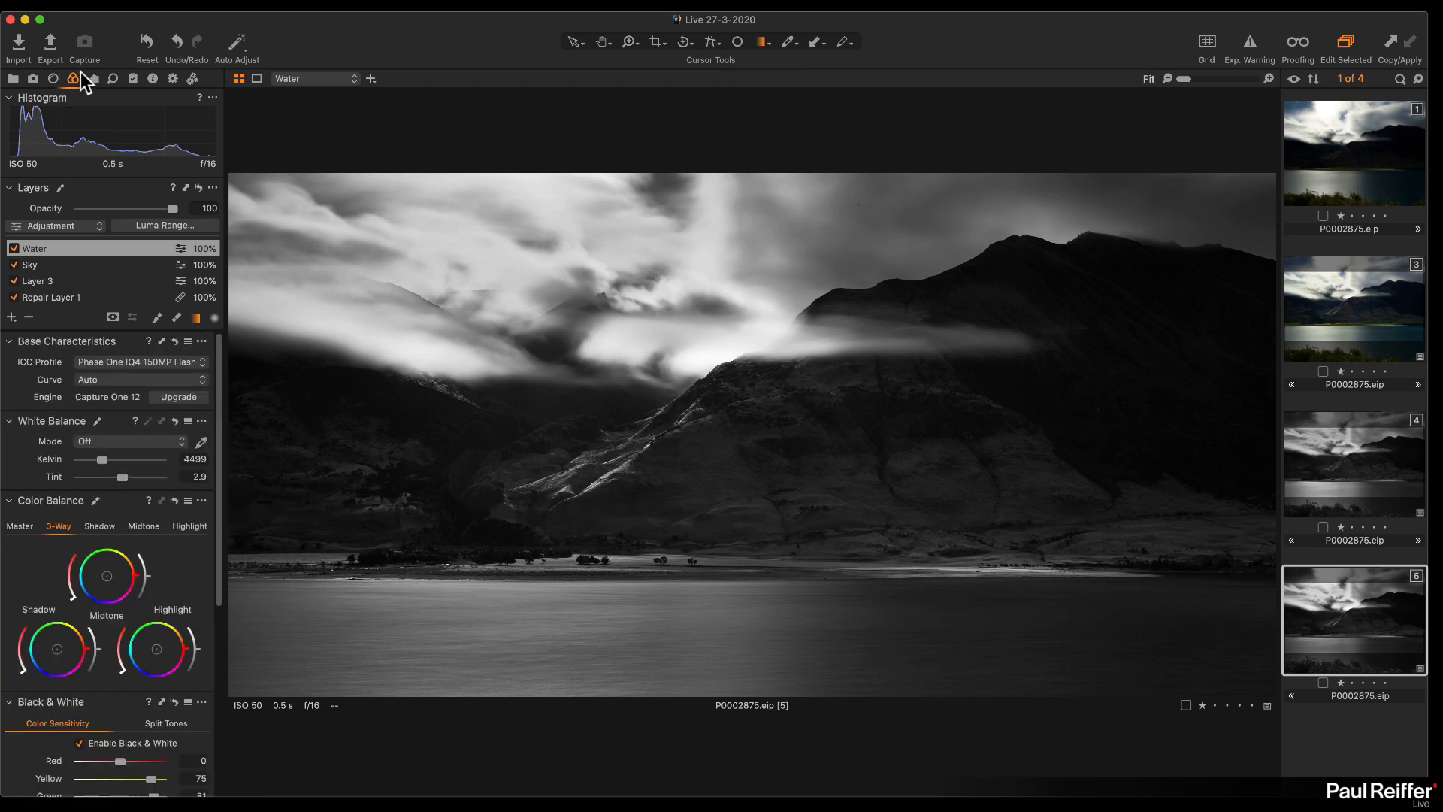
scroll(123, 566, "down", 5)
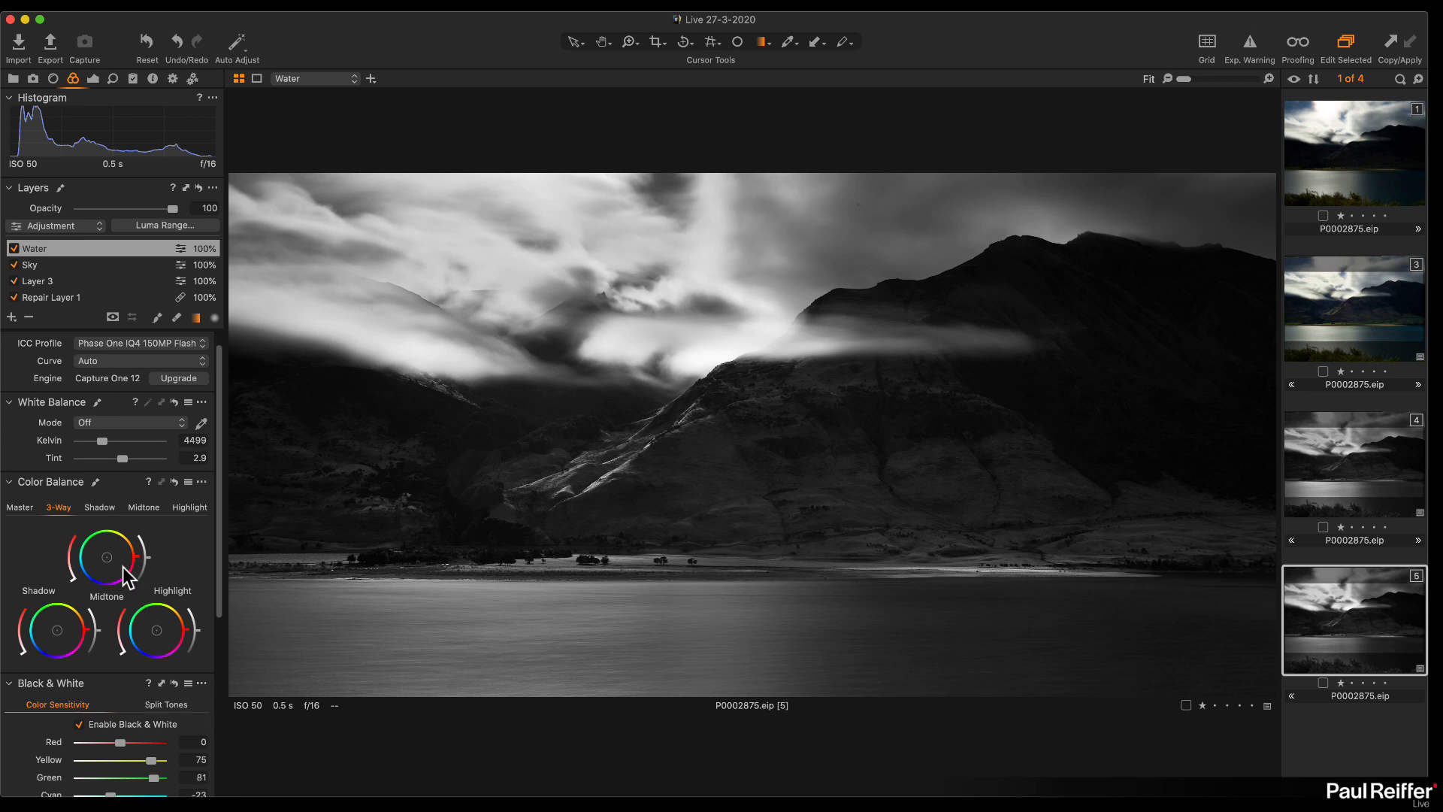
left_click(165, 538)
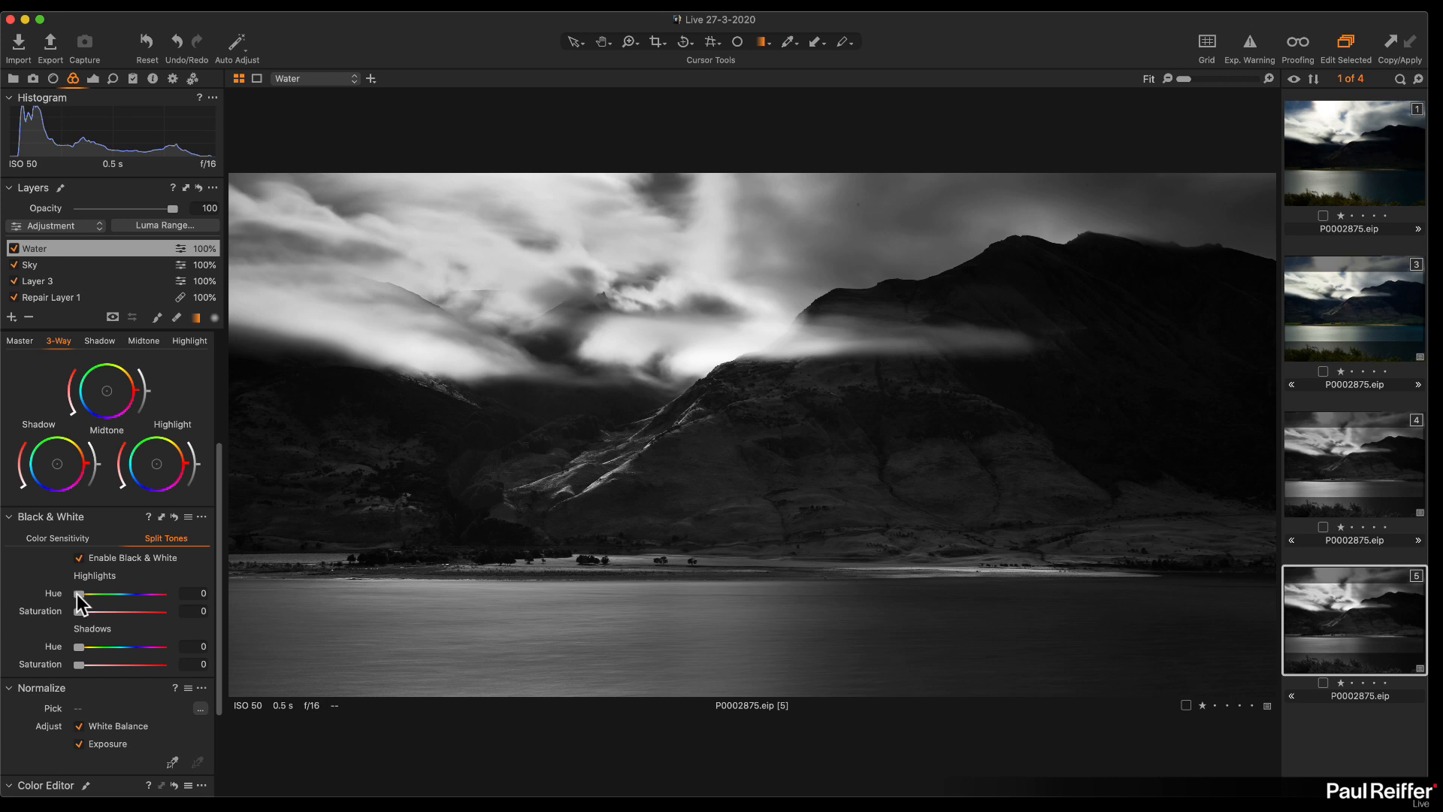
left_click_drag(78, 594, 131, 648)
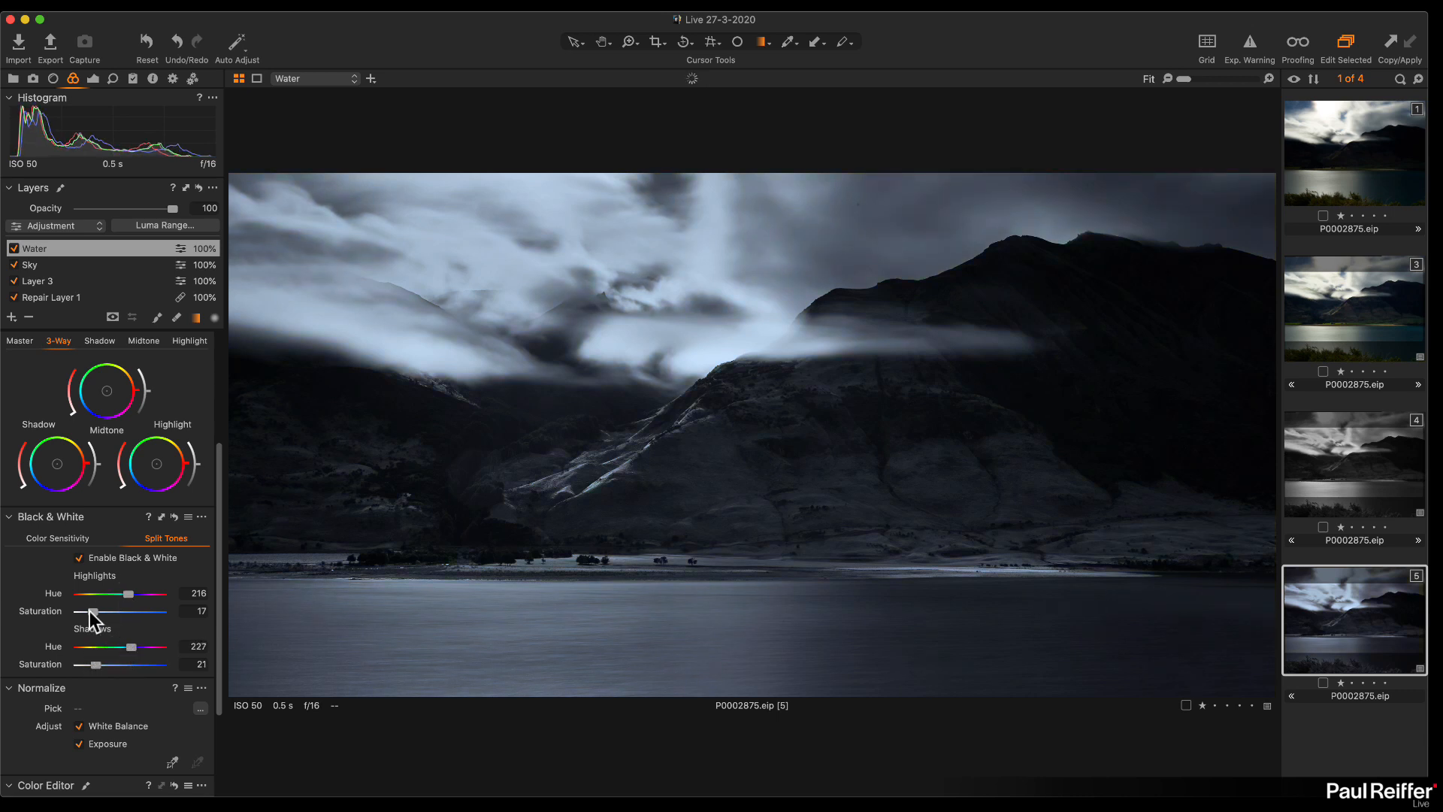
left_click_drag(128, 594, 85, 594)
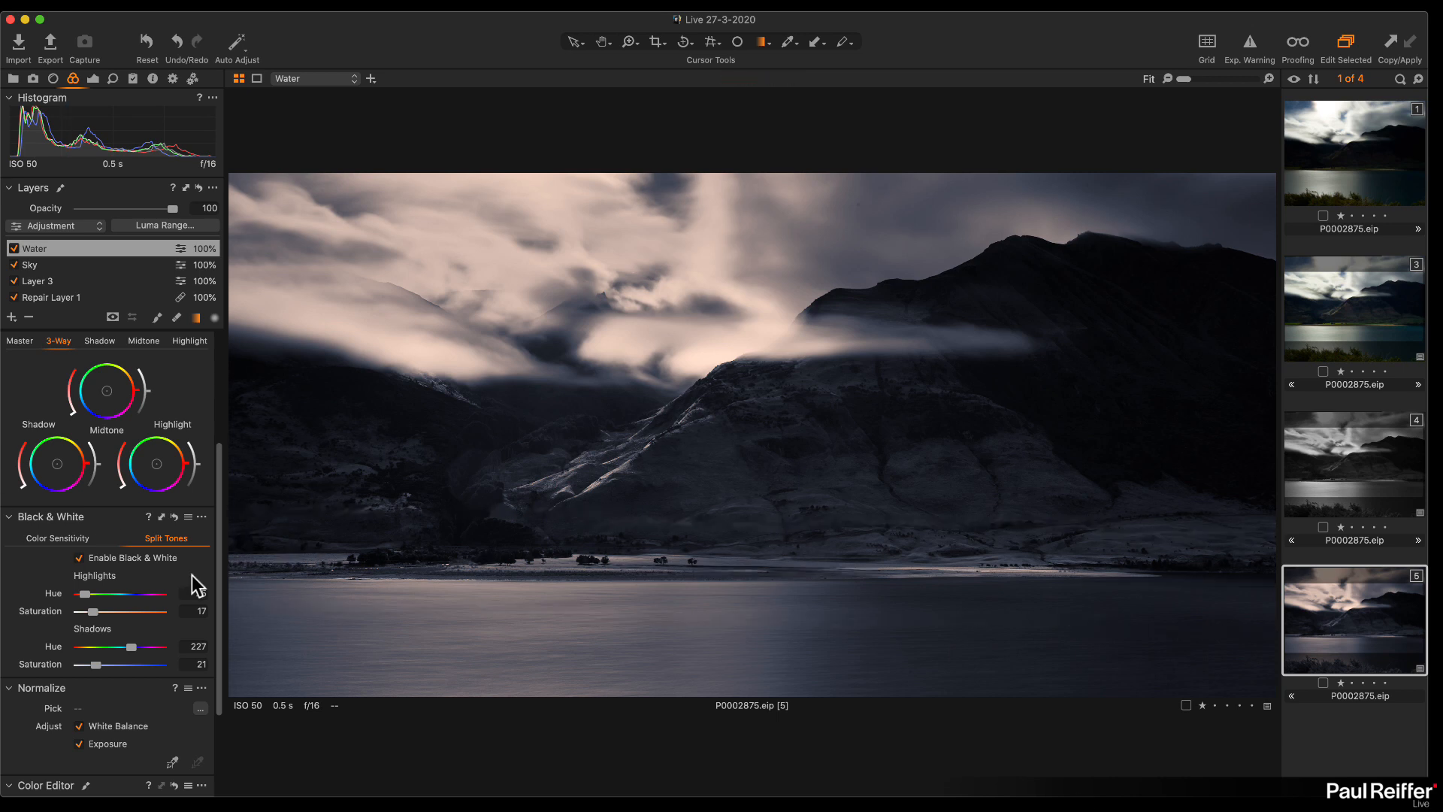
Step: Check the photo with black and white disabled, re-enable it, and reset the highlight and shadow split tones to 0
left_click(79, 558)
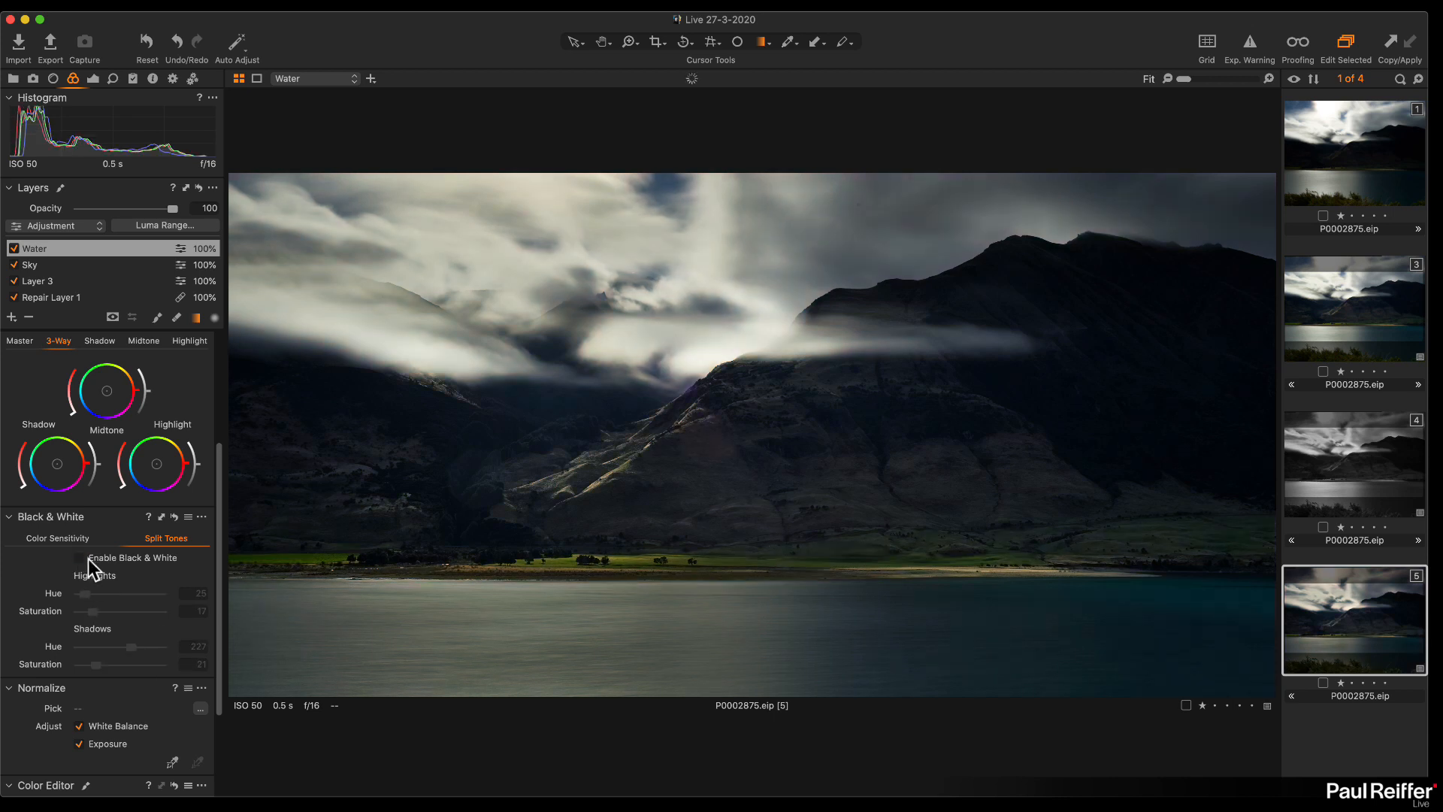
left_click_drag(106, 391, 107, 391)
left_click(146, 558)
left_click_drag(85, 594, 16, 602)
left_click_drag(133, 648, 23, 667)
left_click(59, 538)
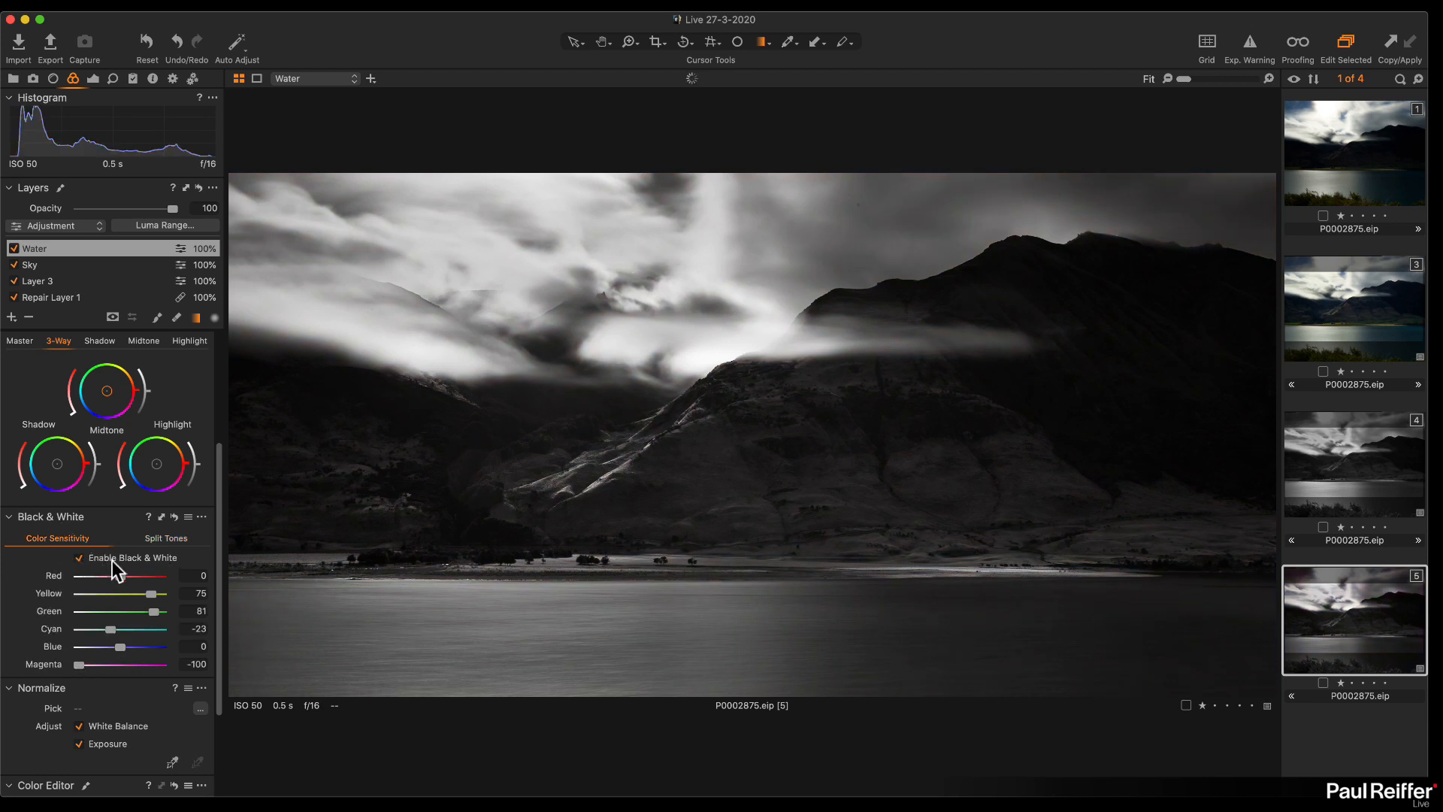
left_click(169, 537)
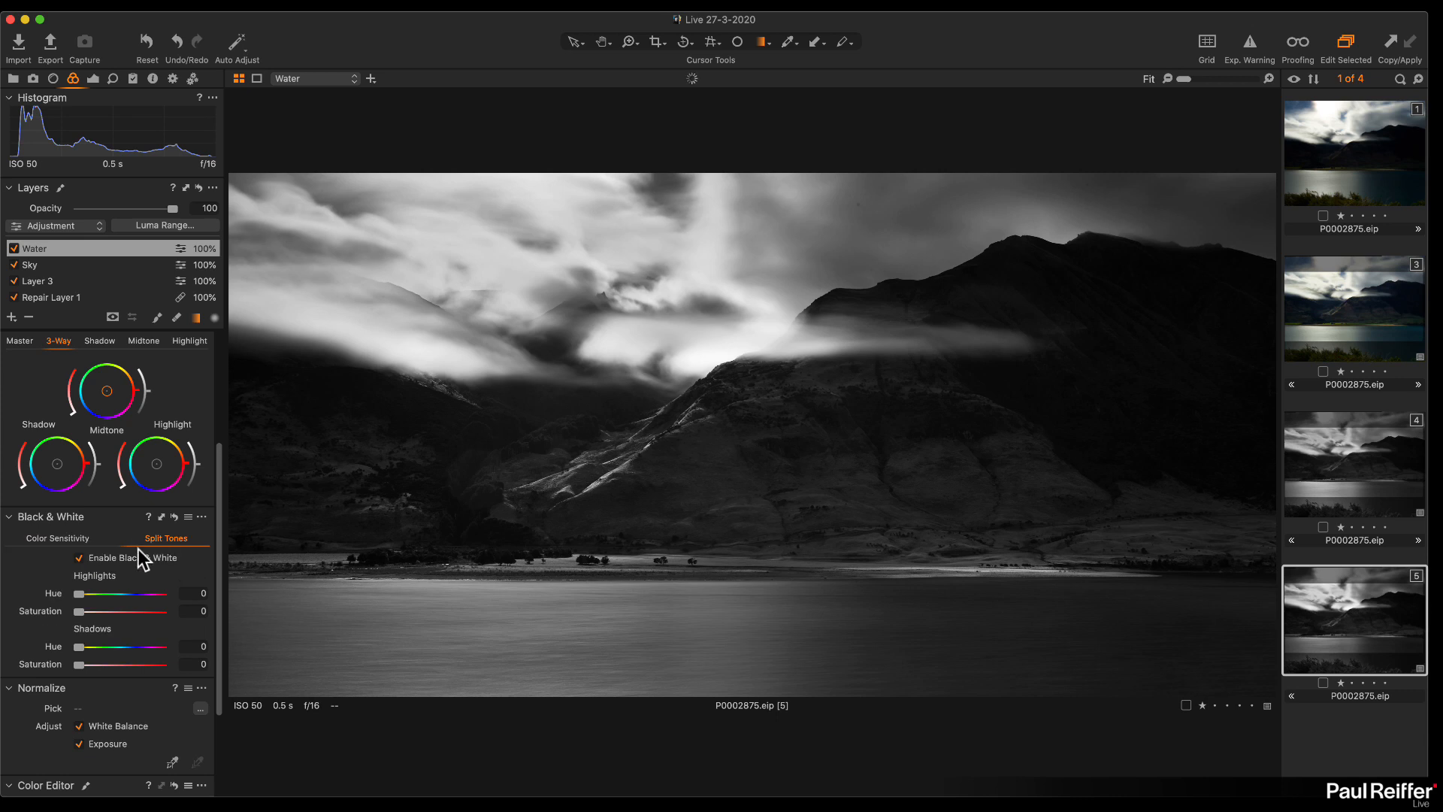
left_click(70, 537)
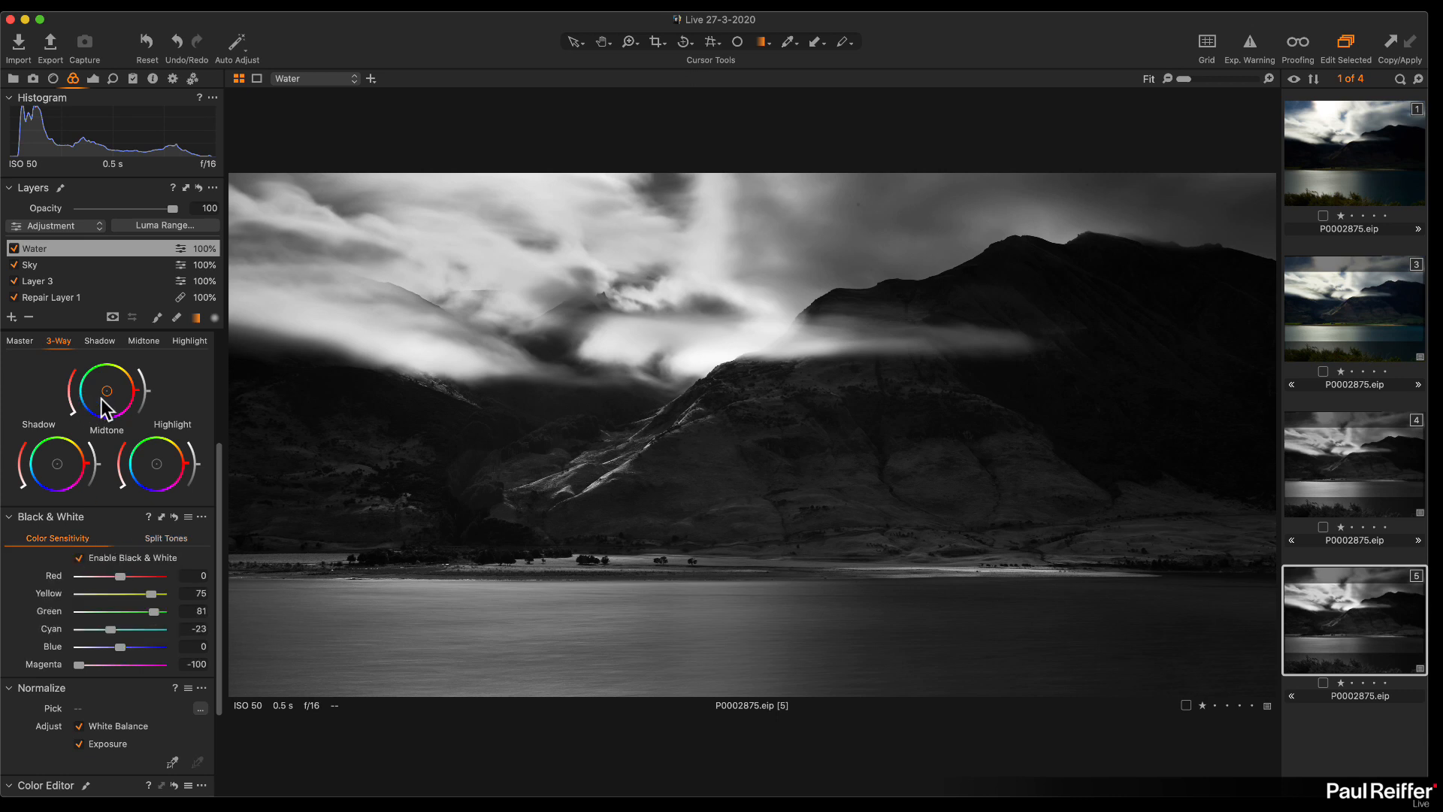
Step: Try tinting the Water layer's shadows blue and shifting its highlights with the 3-way color balance, and reset both wheels
left_click_drag(59, 472, 50, 468)
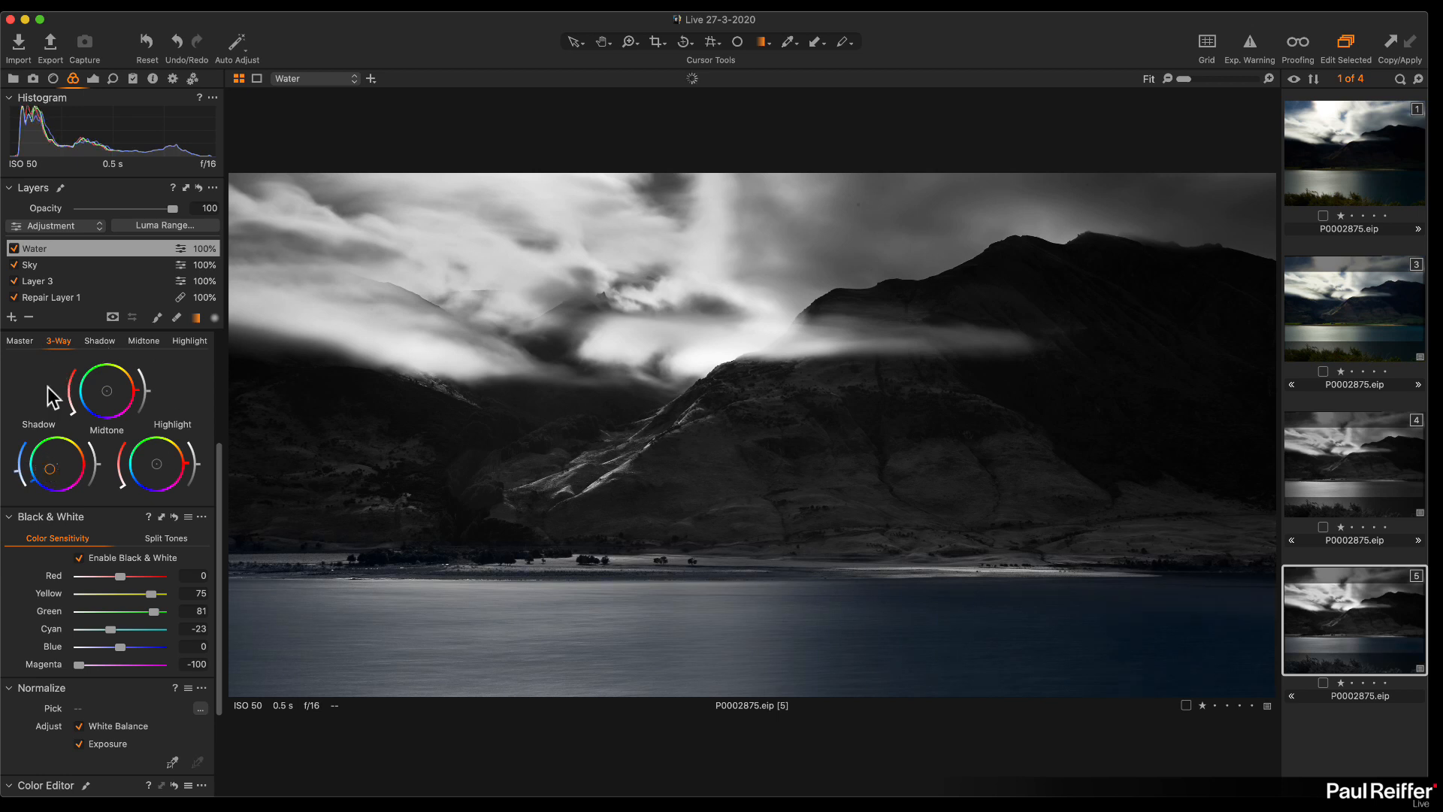
scroll(92, 398, "up", 1)
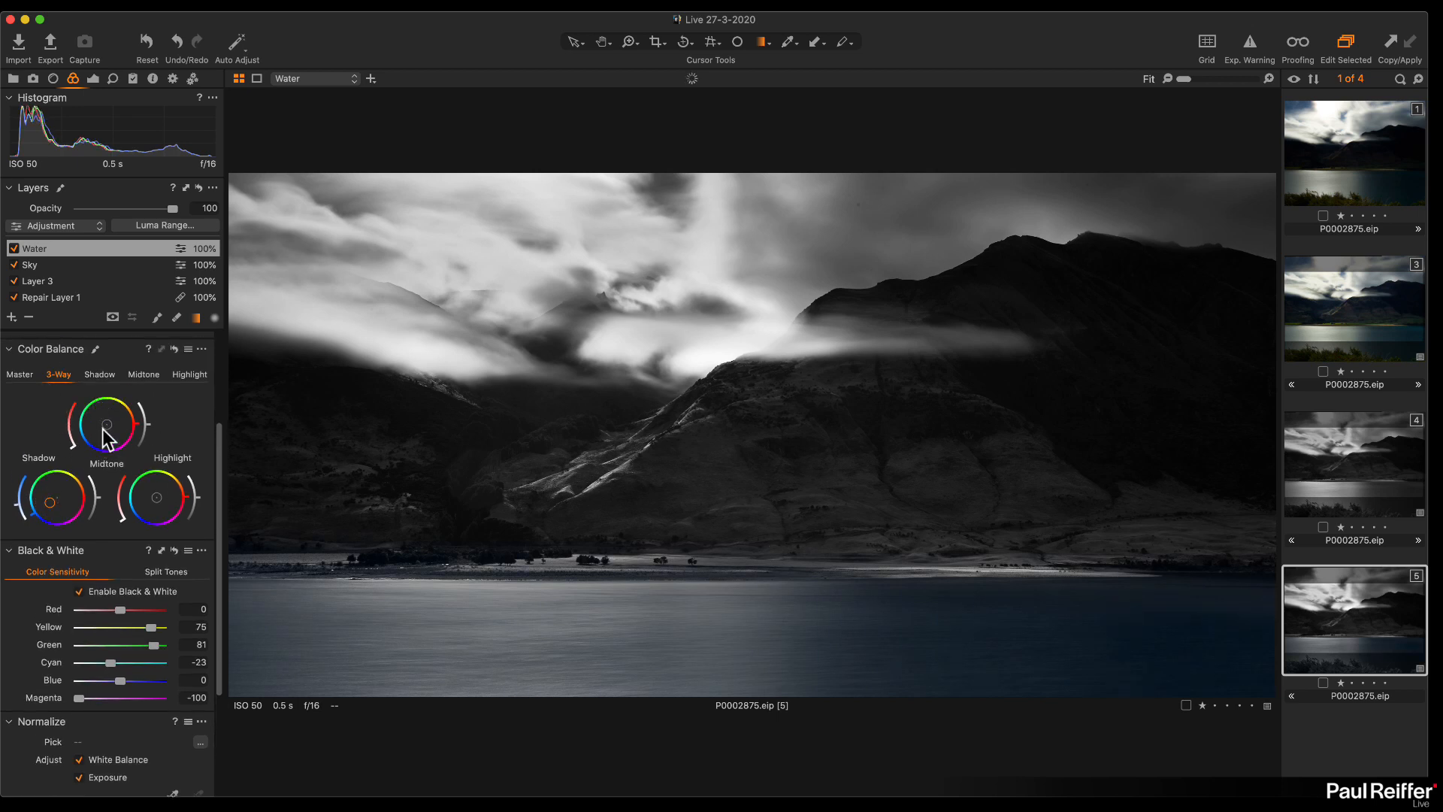
left_click_drag(158, 497, 164, 492)
left_click_drag(55, 499, 57, 497)
double_click(160, 498)
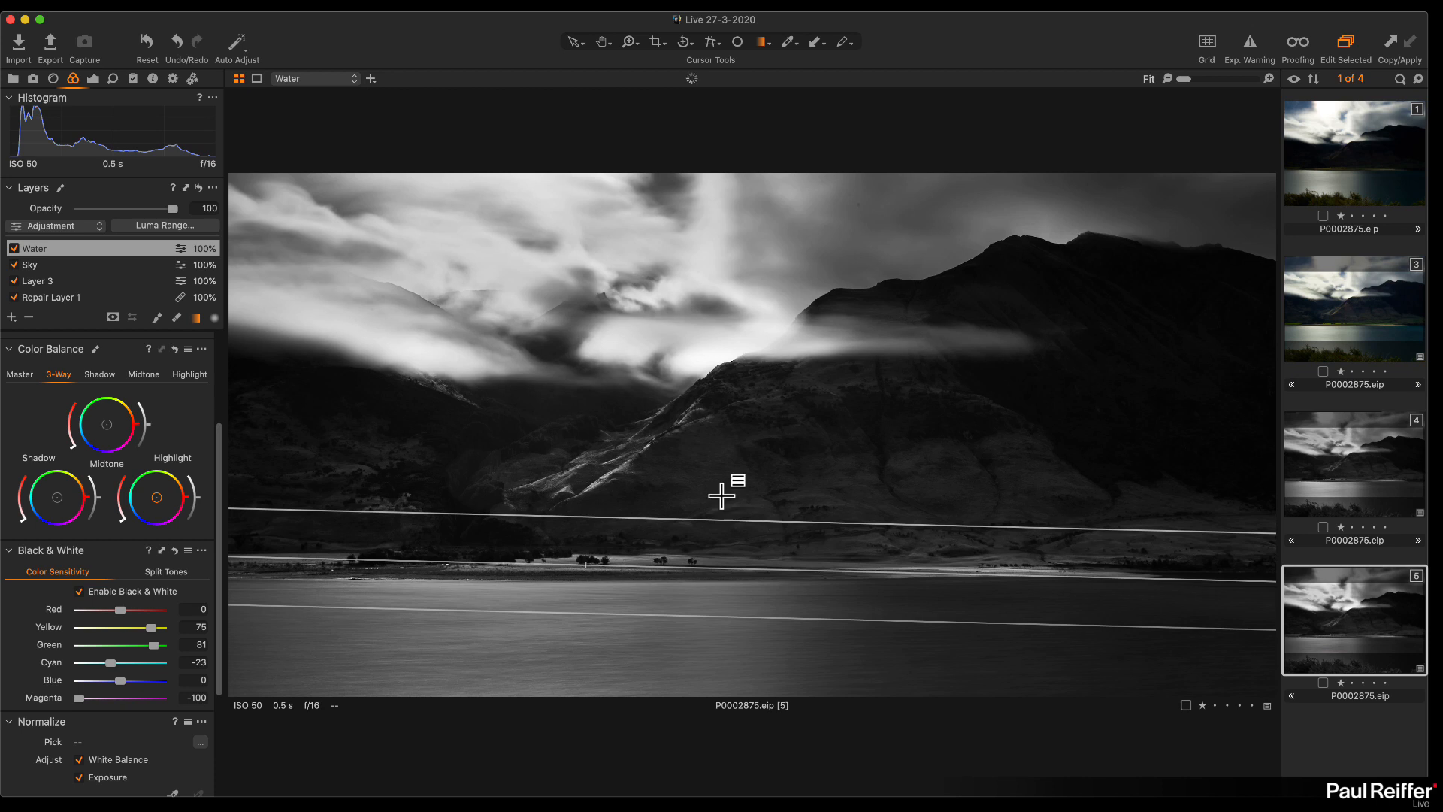
Step: Examine variant 4's B&W Neutral style, its layer adjustments and color sensitivity settings, and return to variant 5
left_click(1336, 472)
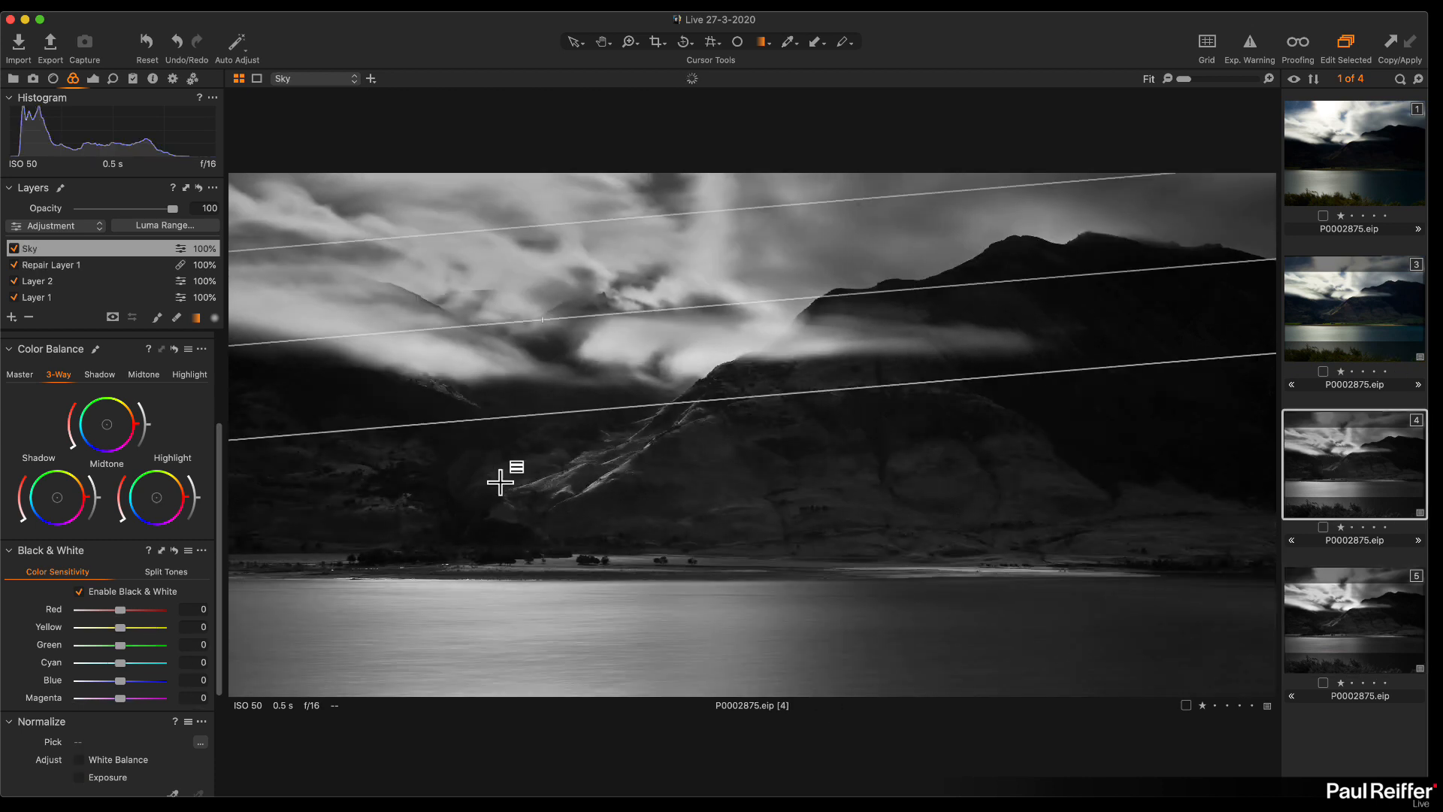
left_click(133, 78)
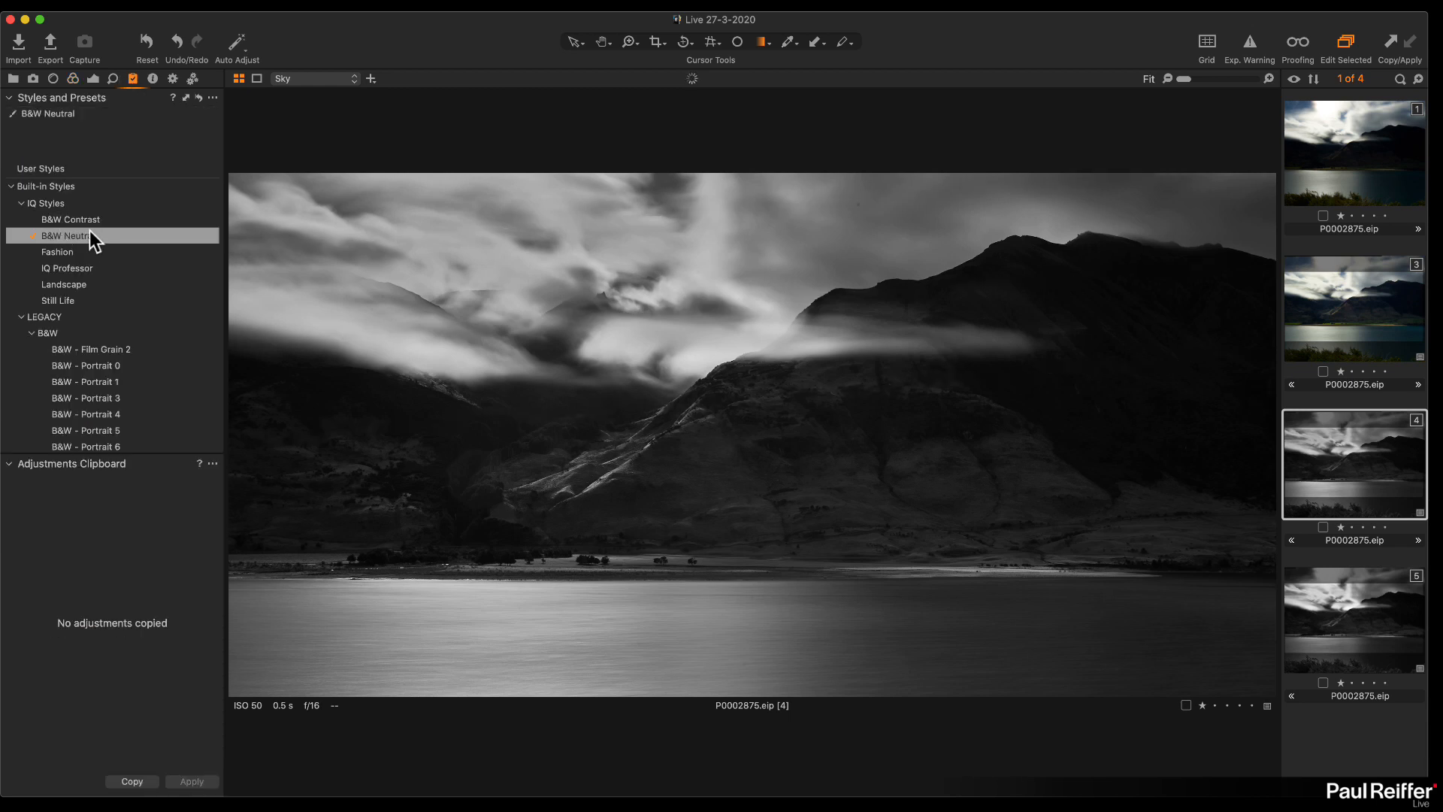
key("g")
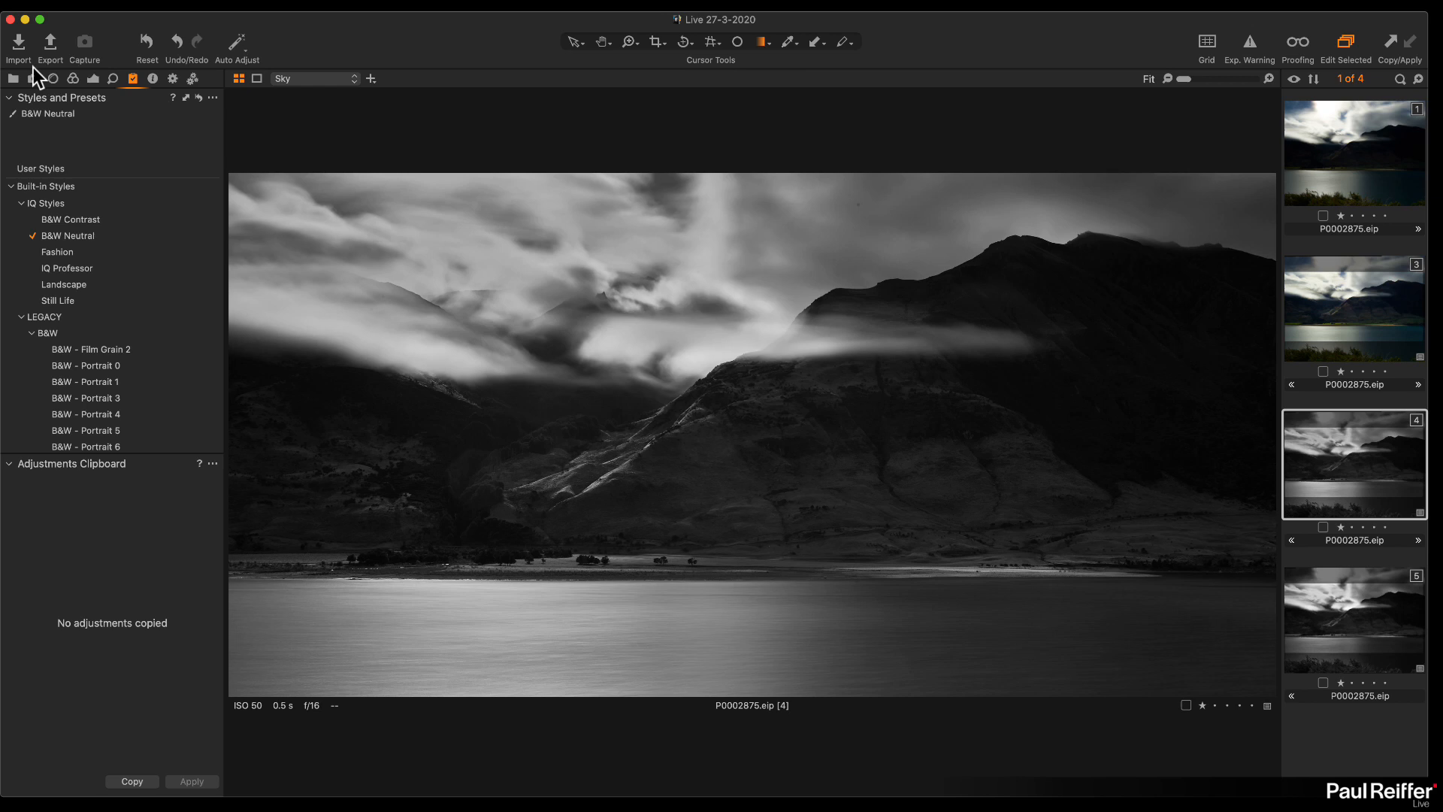
left_click(93, 79)
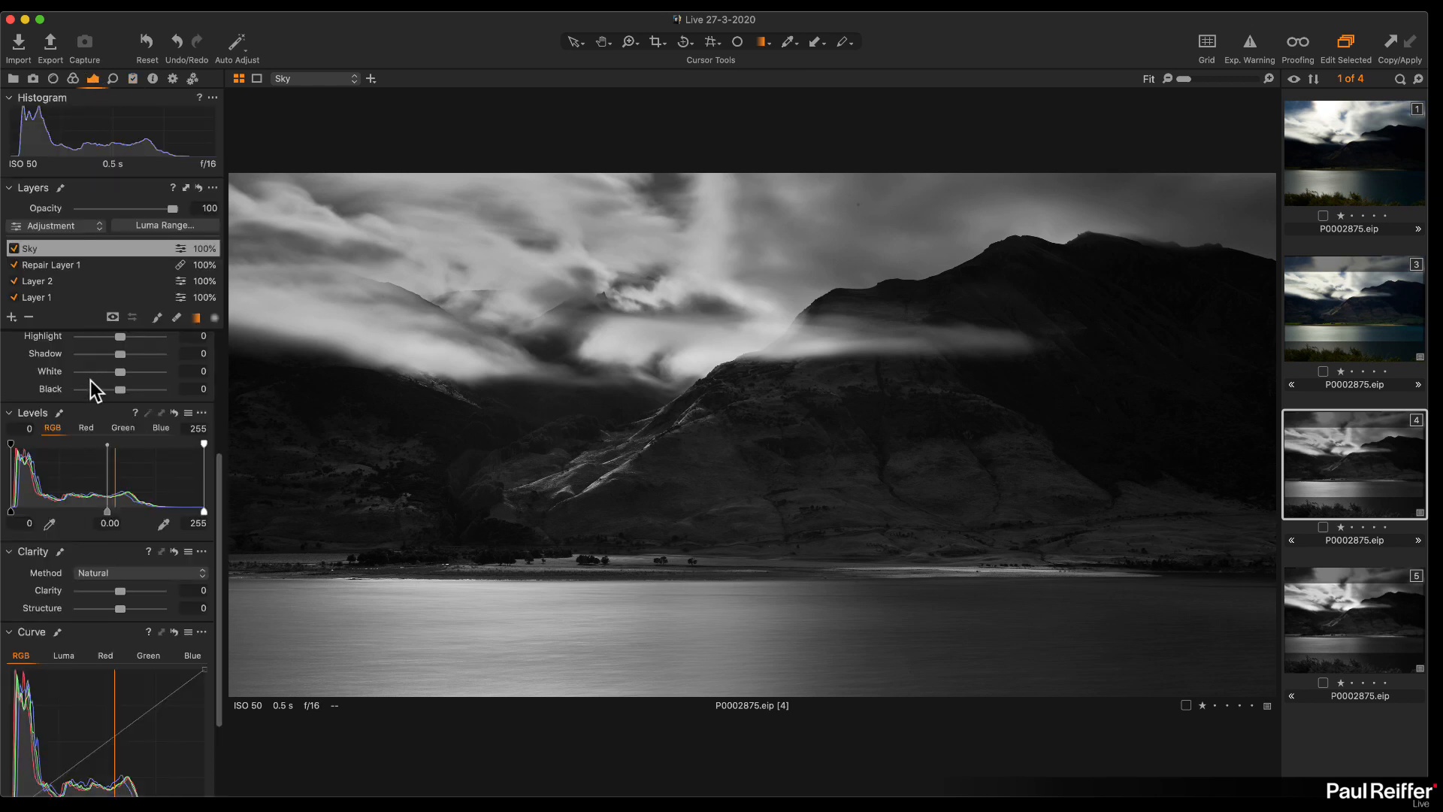
scroll(115, 418, "up", 3)
scroll(115, 419, "down", 3)
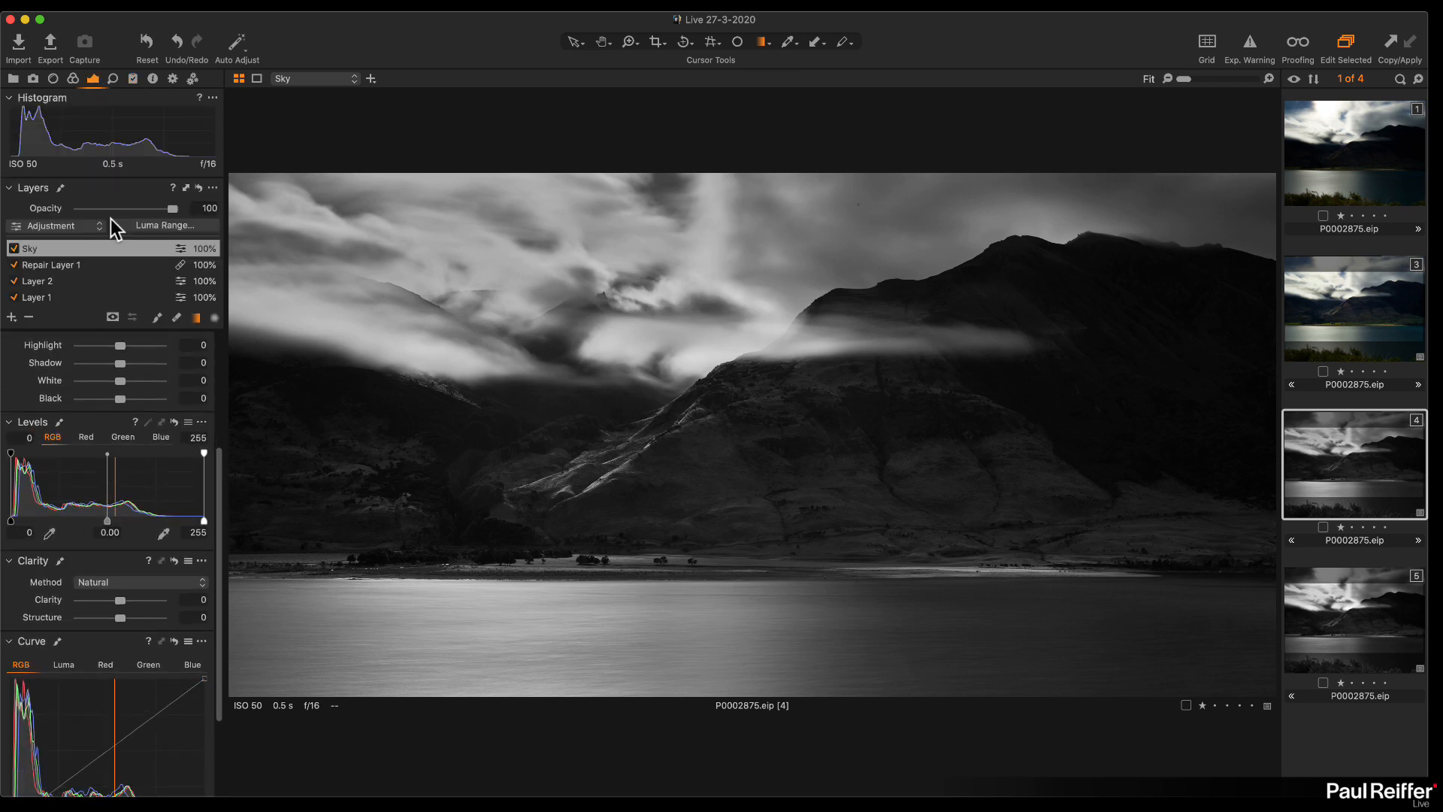
left_click(73, 78)
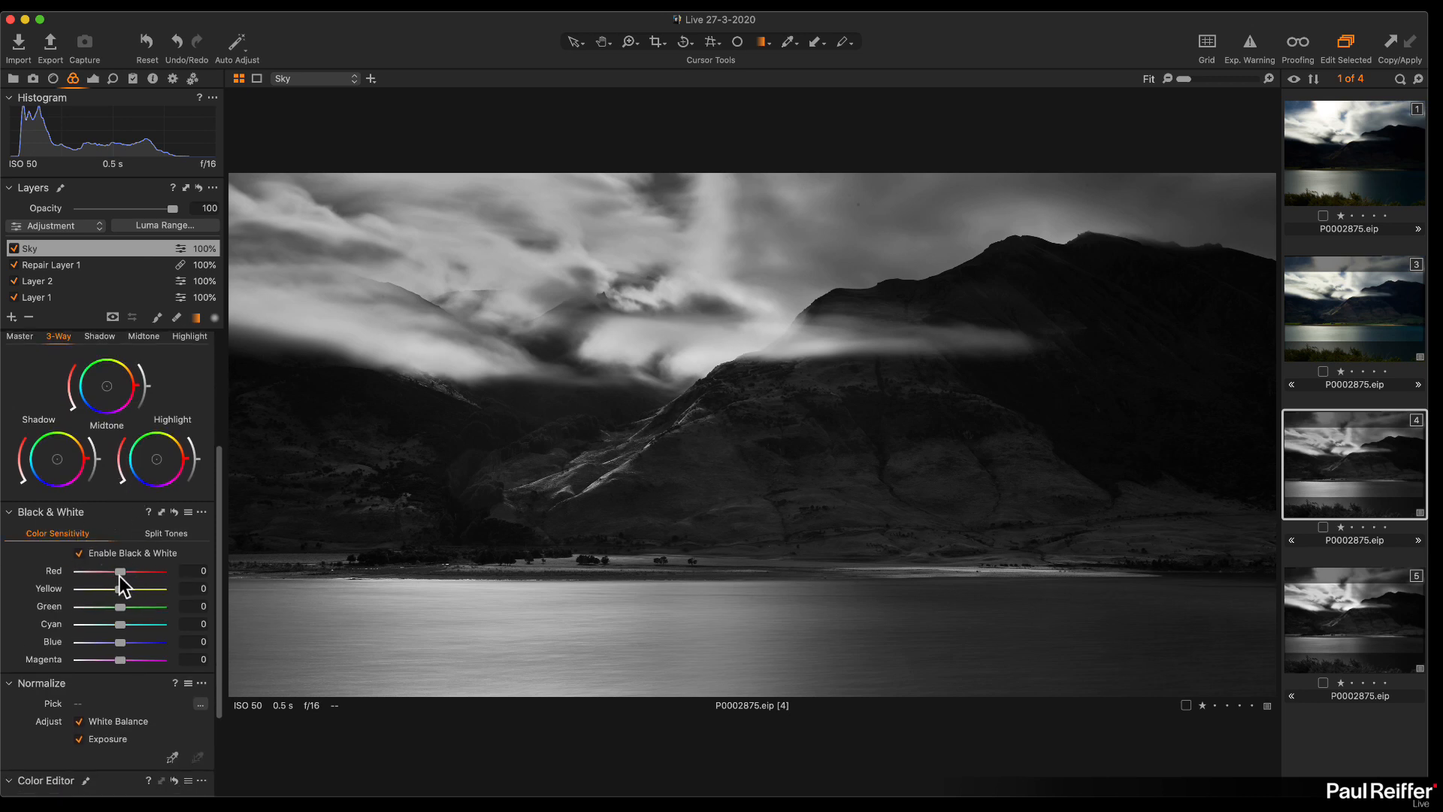
left_click(1377, 631)
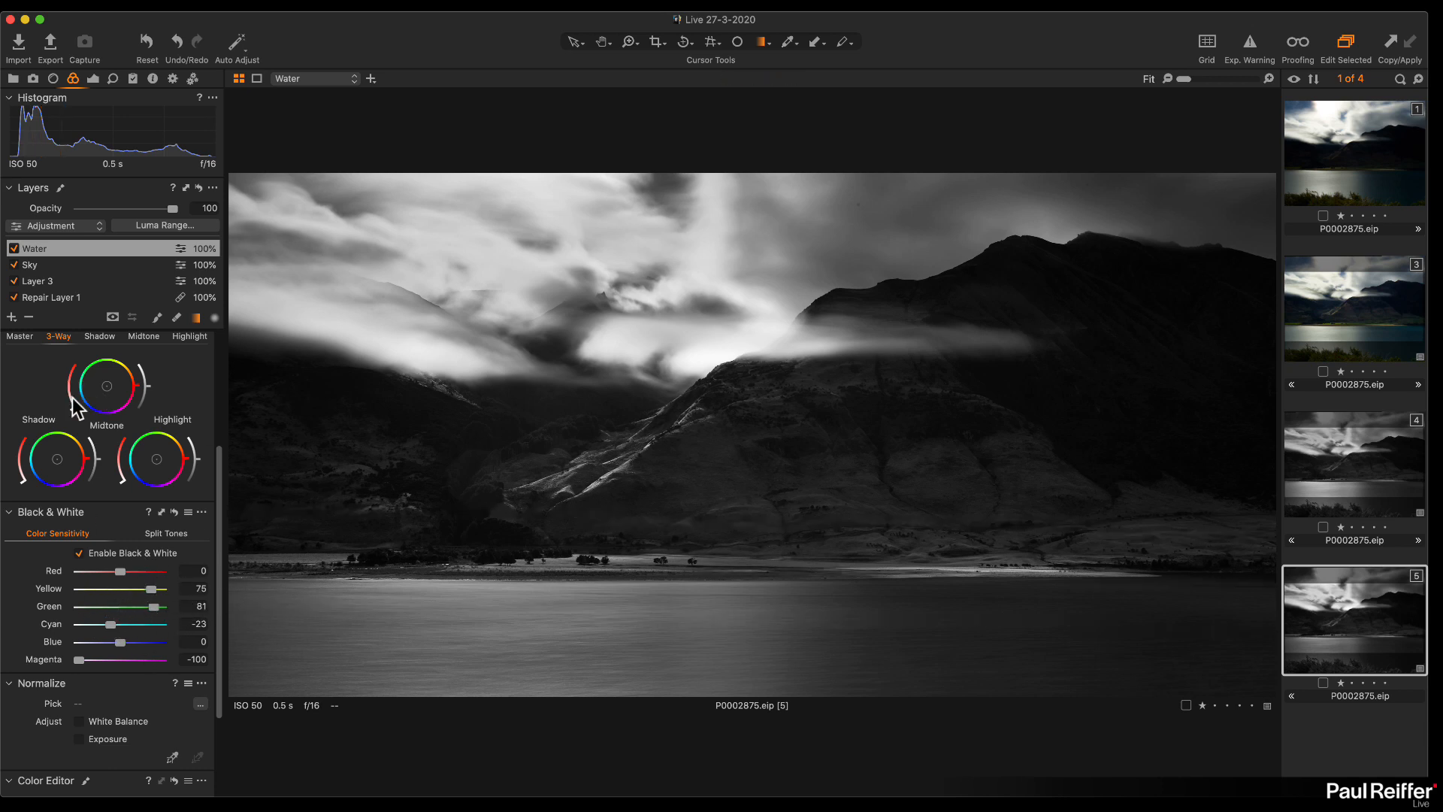
Step: Check variant 5's underlying colors with black and white disabled, re-enable it, and set the Magenta sensitivity to 100
left_click(80, 553)
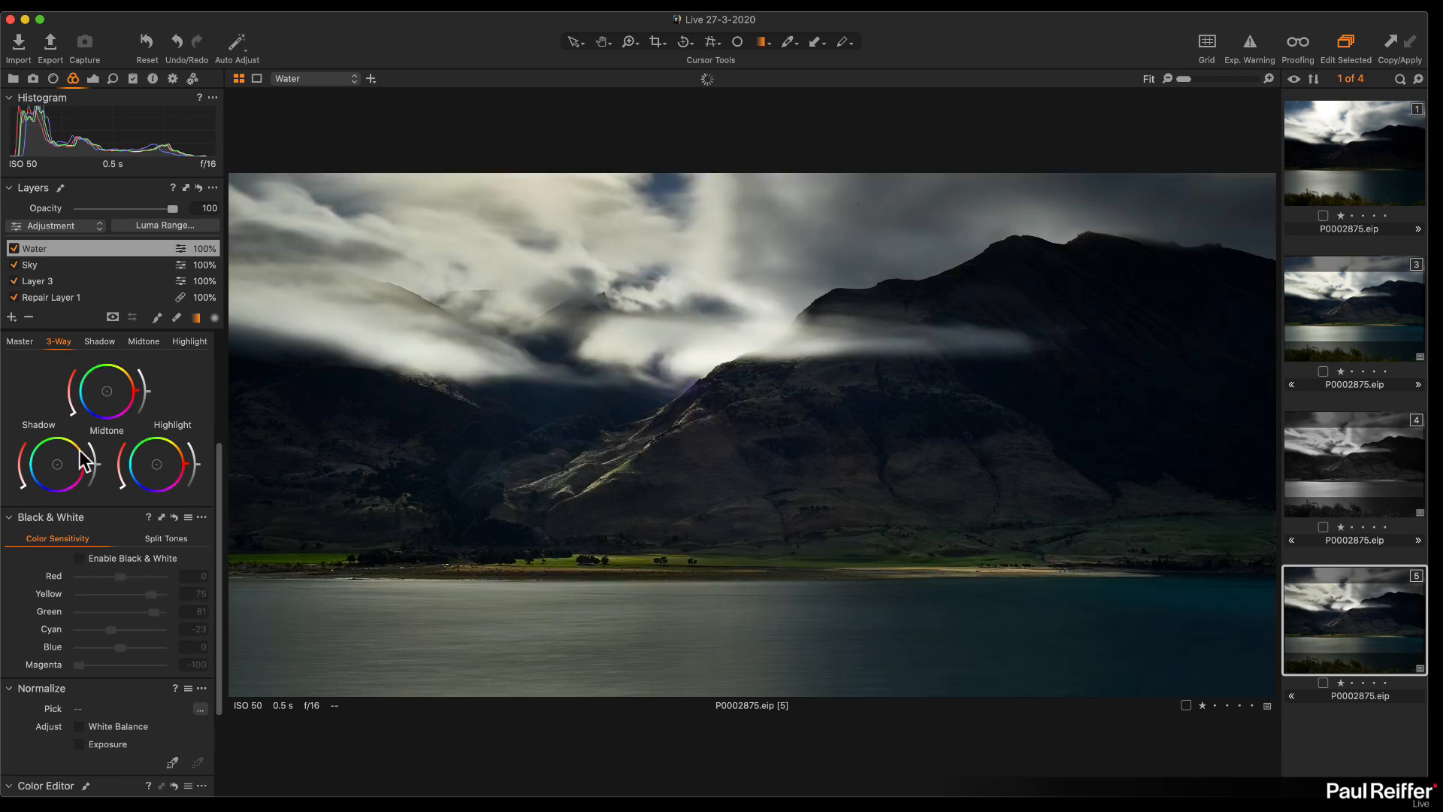
scroll(81, 456, "up", 2)
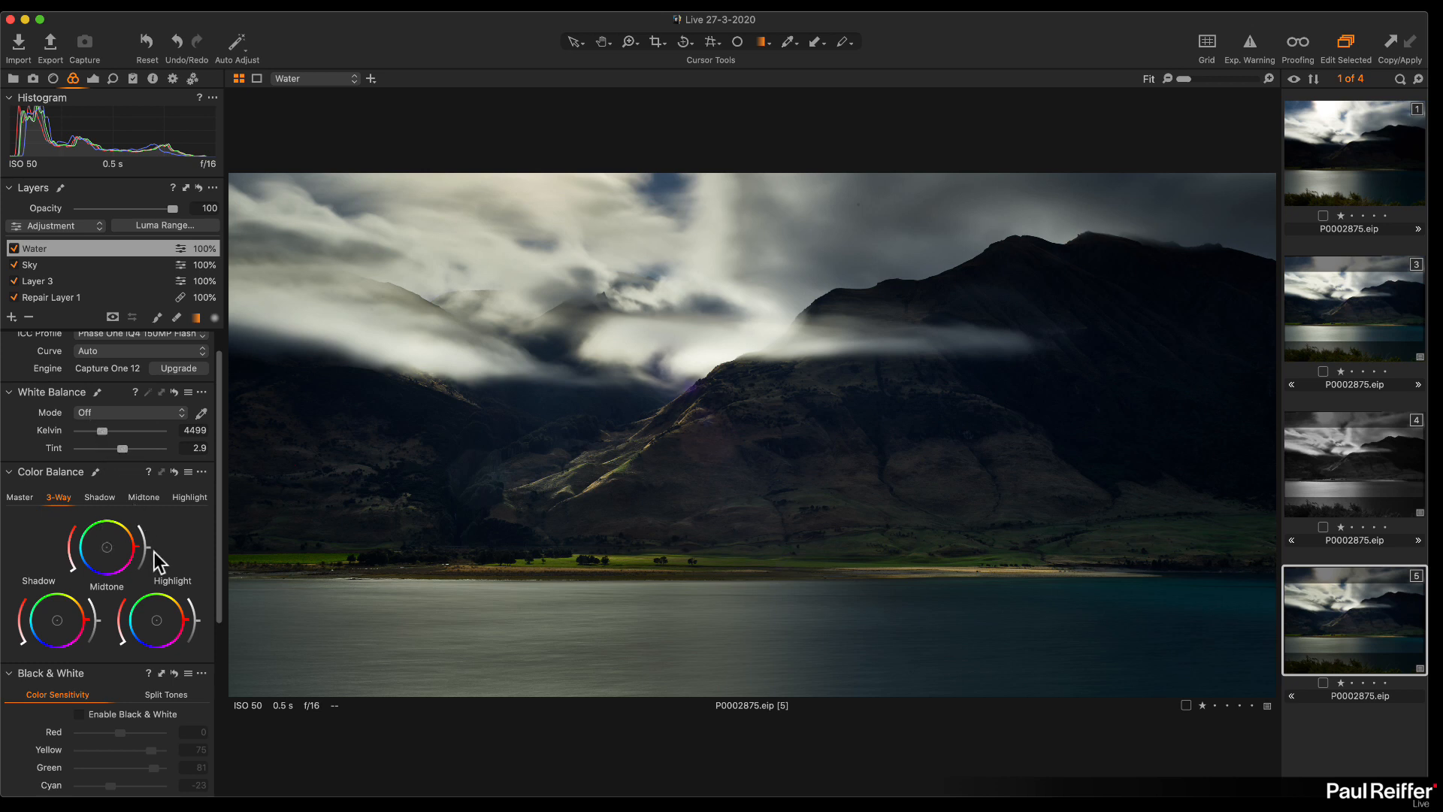
scroll(154, 551, "down", 2)
left_click(90, 669)
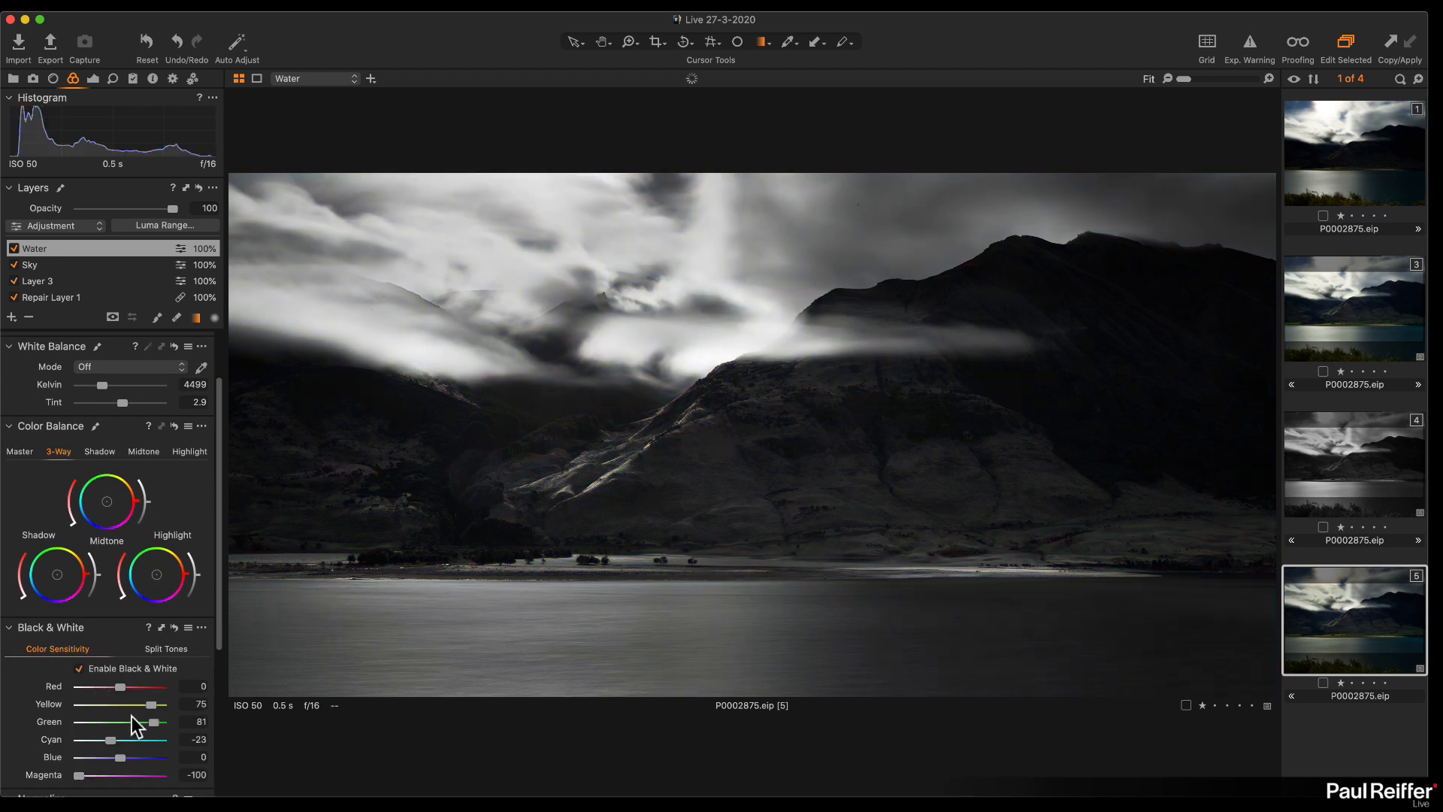
left_click_drag(78, 774, 184, 776)
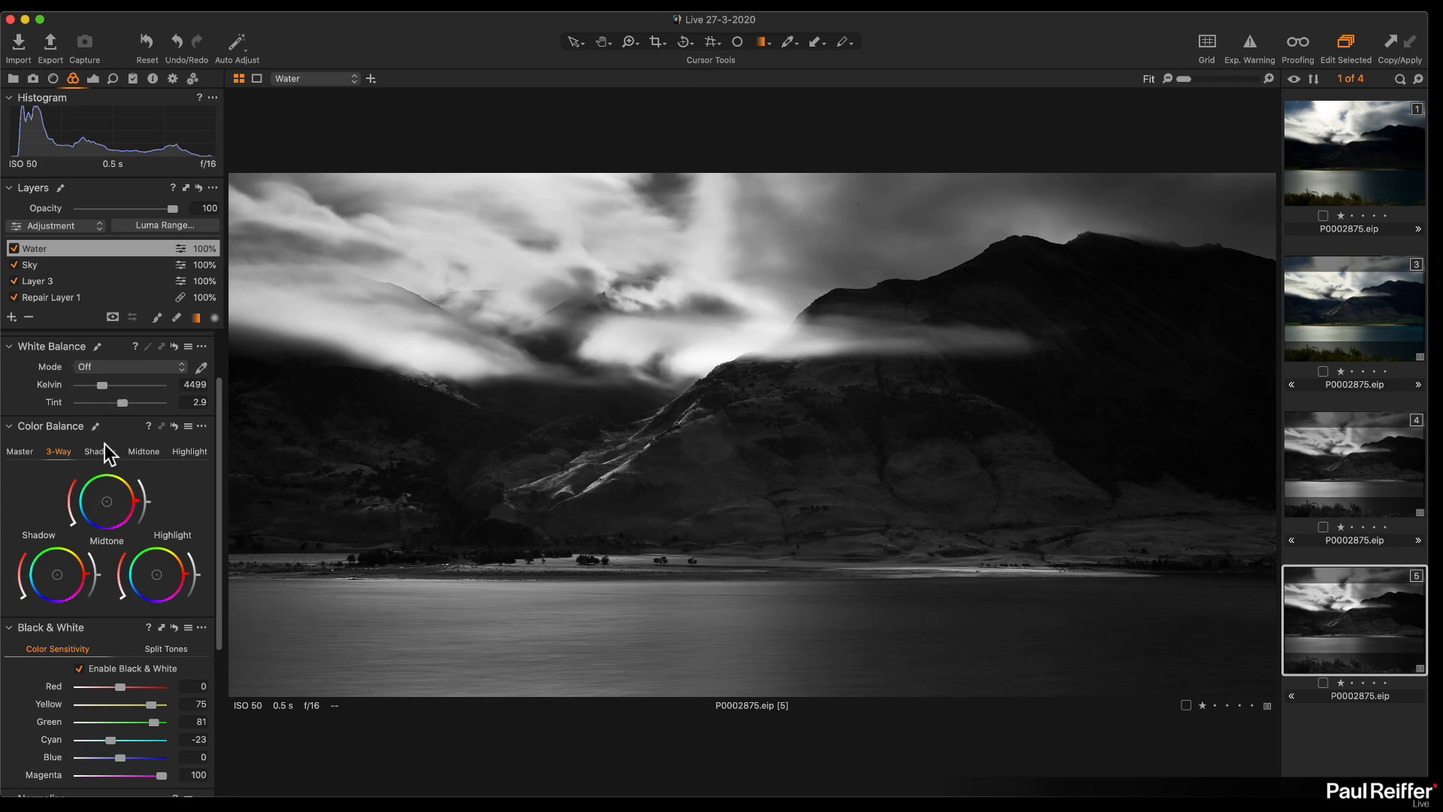
Step: Set the Water layer's white balance Tint to 50 with black and white disabled, and re-enable black and white
left_click(79, 669)
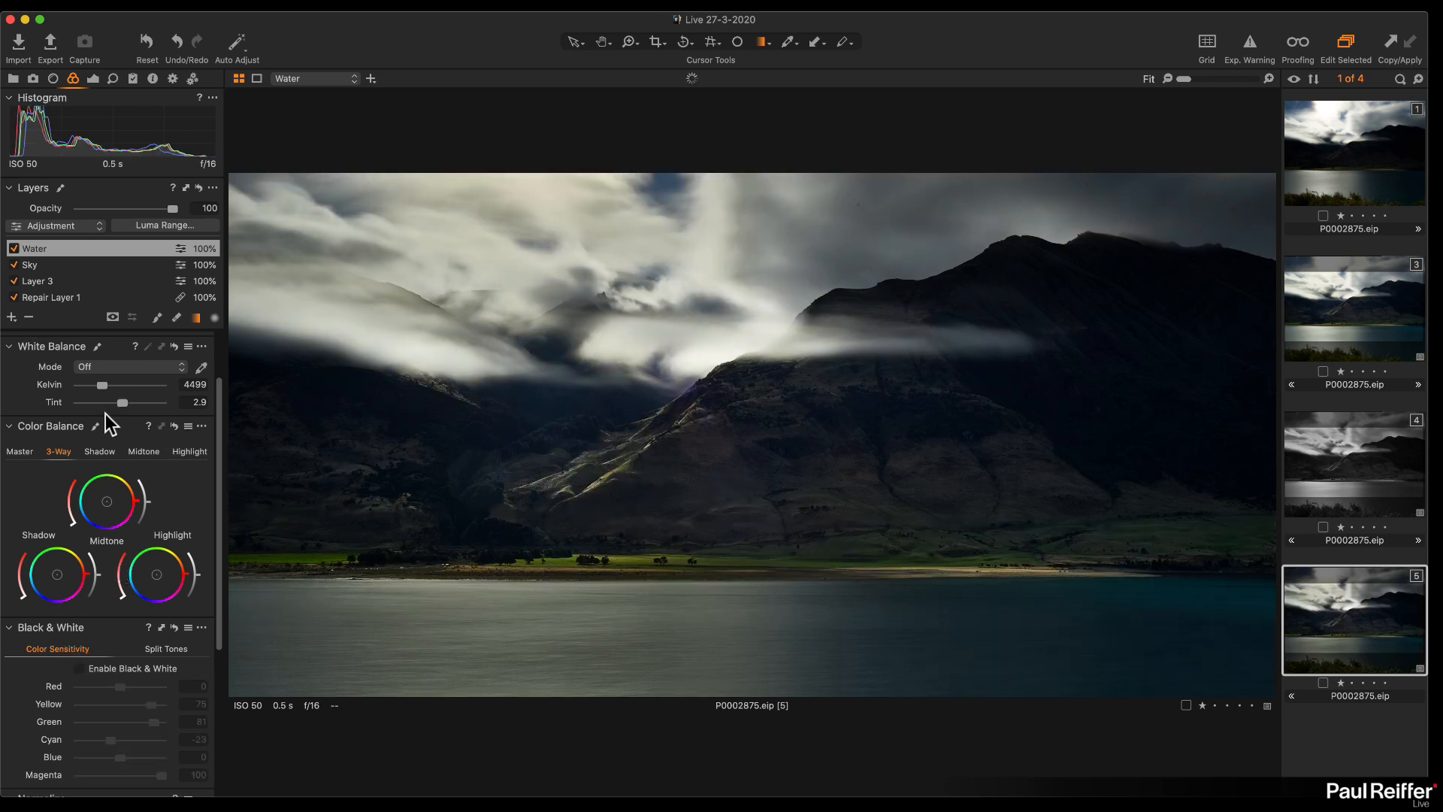
left_click_drag(118, 402, 162, 405)
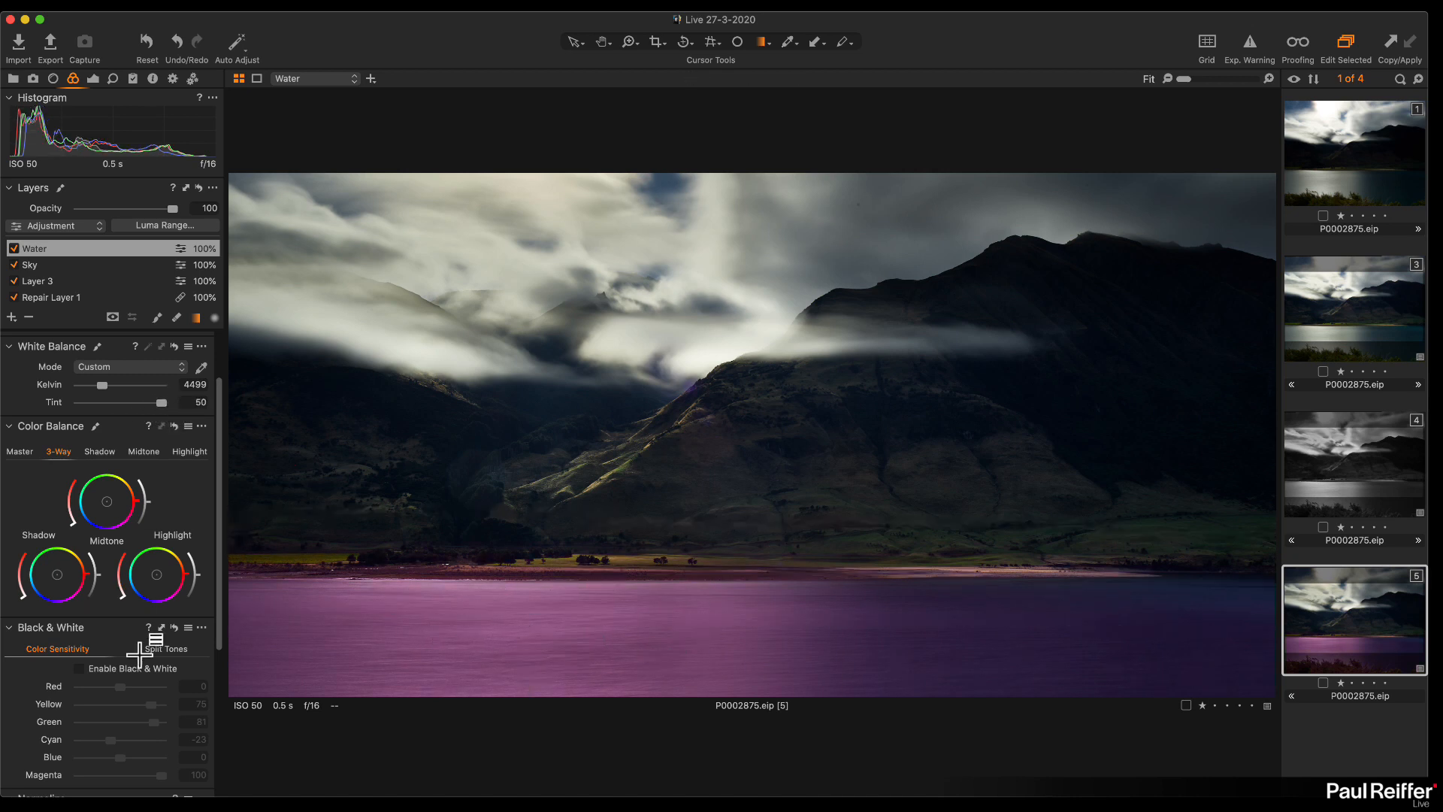
scroll(135, 654, "down", 1)
left_click(119, 665)
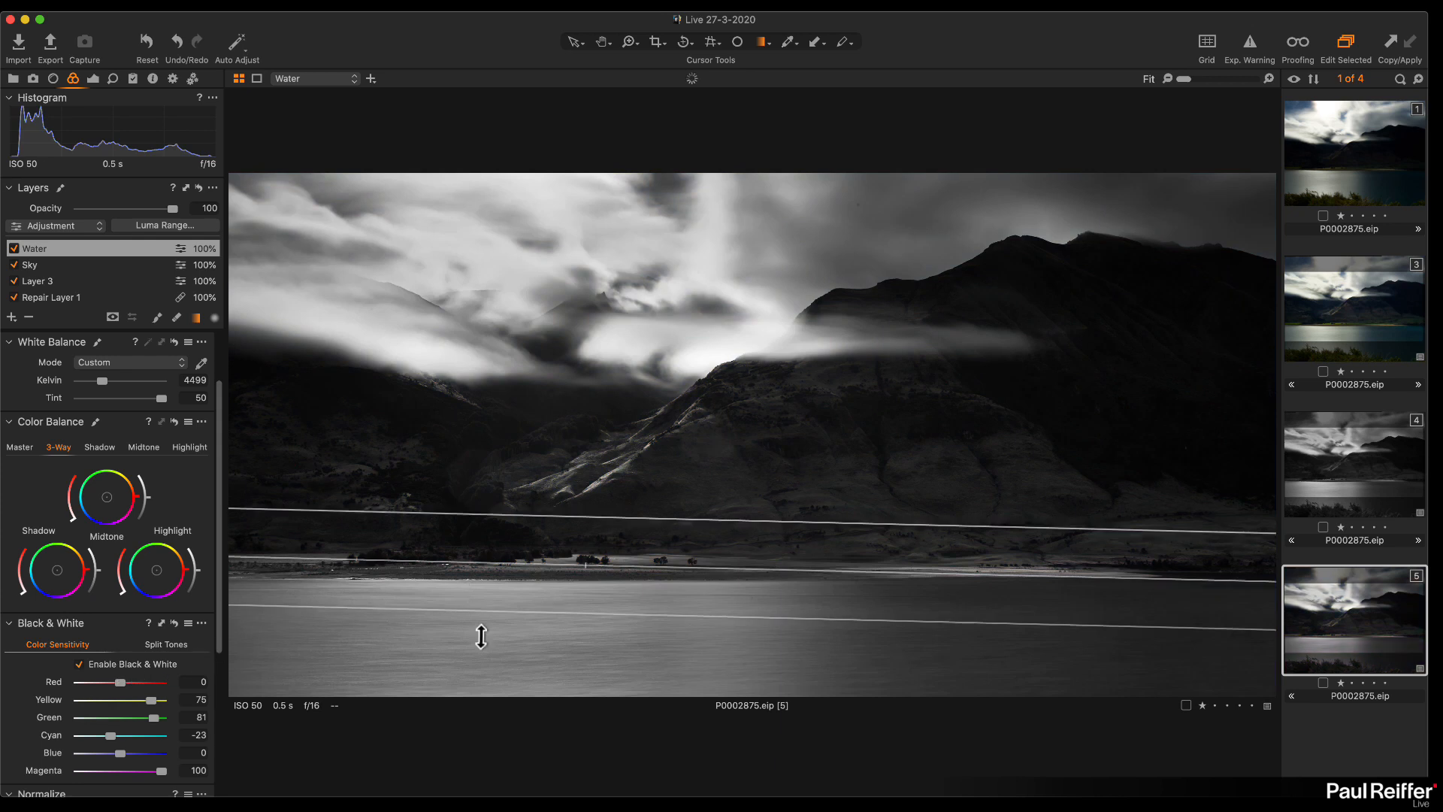
Step: Set the Magenta color sensitivity of the black-and-white conversion to -100
mouse_move(160, 401)
left_mouse_down()
mouse_move(94, 395)
mouse_move(160, 406)
left_mouse_up()
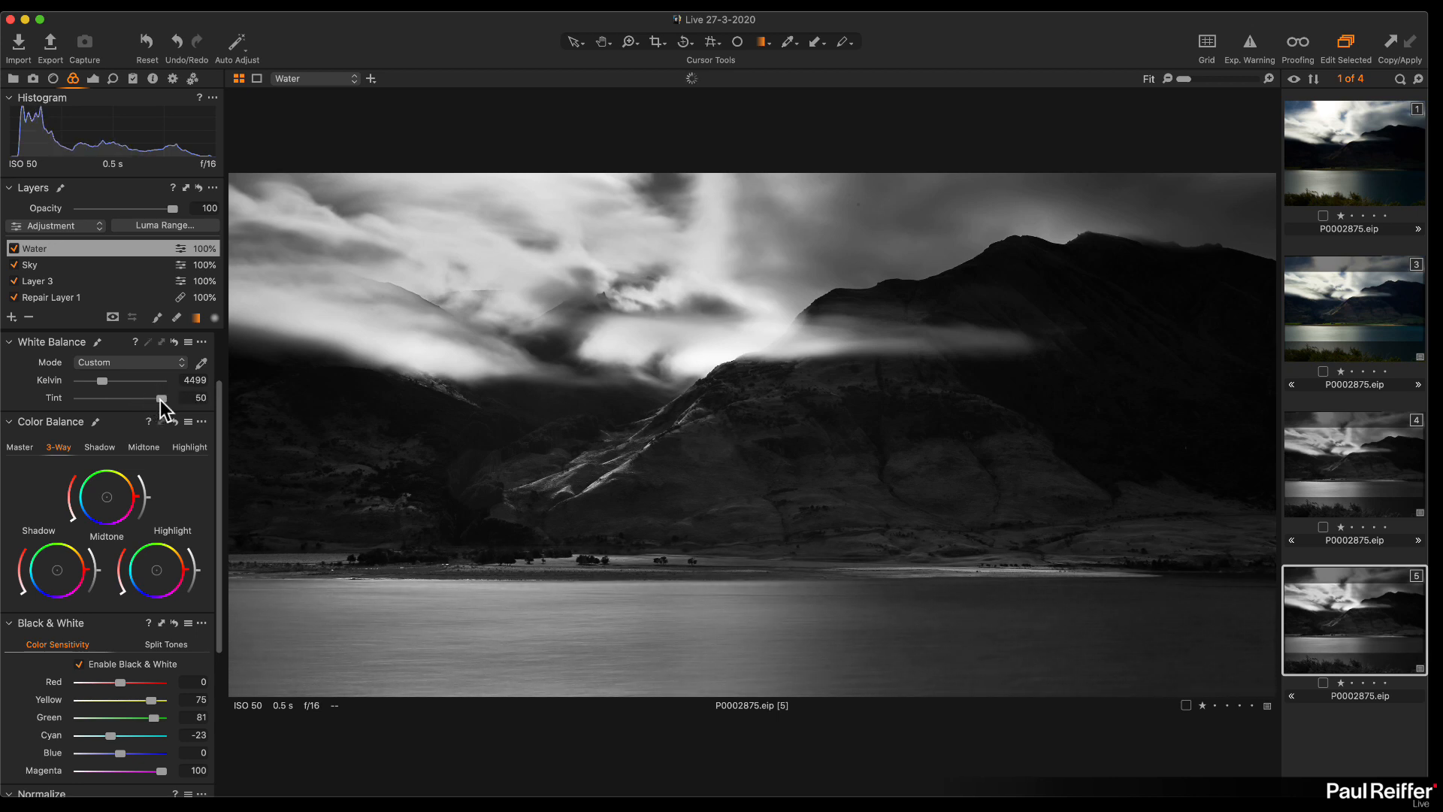
scroll(65, 699, "down", 2)
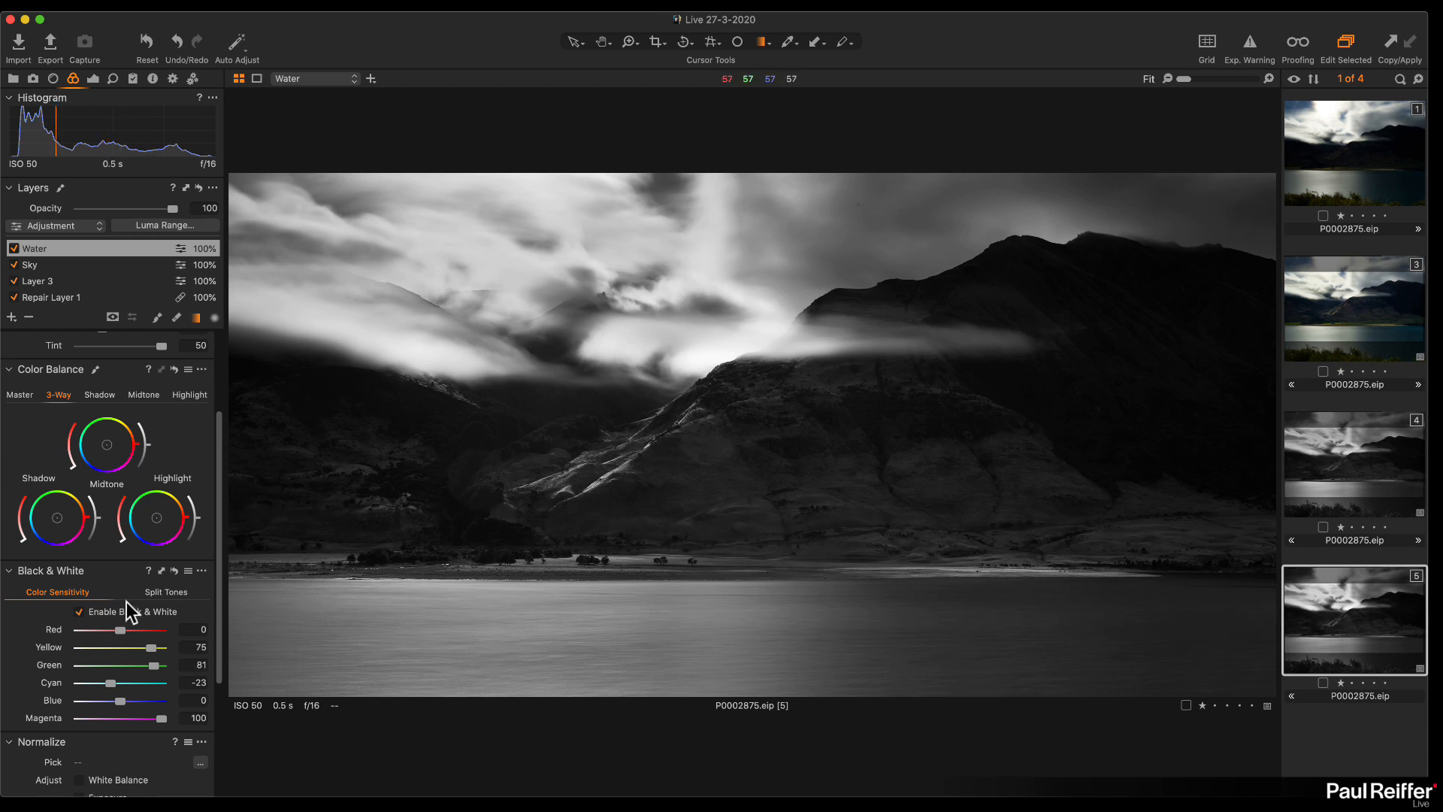
scroll(129, 597, "up", 1)
left_click_drag(147, 723, 67, 723)
scroll(117, 631, "up", 3)
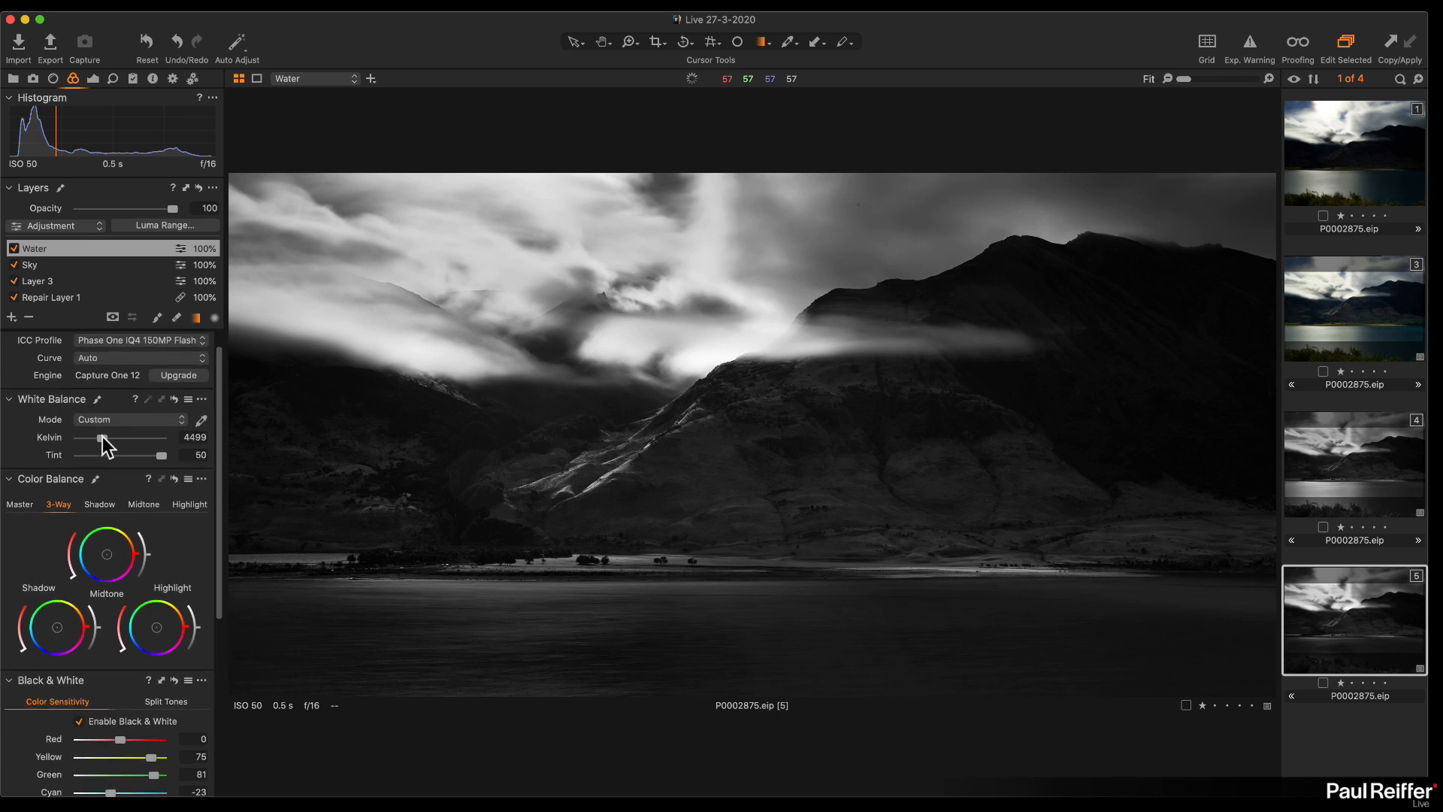
Step: Set the Water layer's white balance Tint to 5.6 with black and white disabled, and try a warmer Kelvin of 6593
left_click_drag(160, 455, 129, 455)
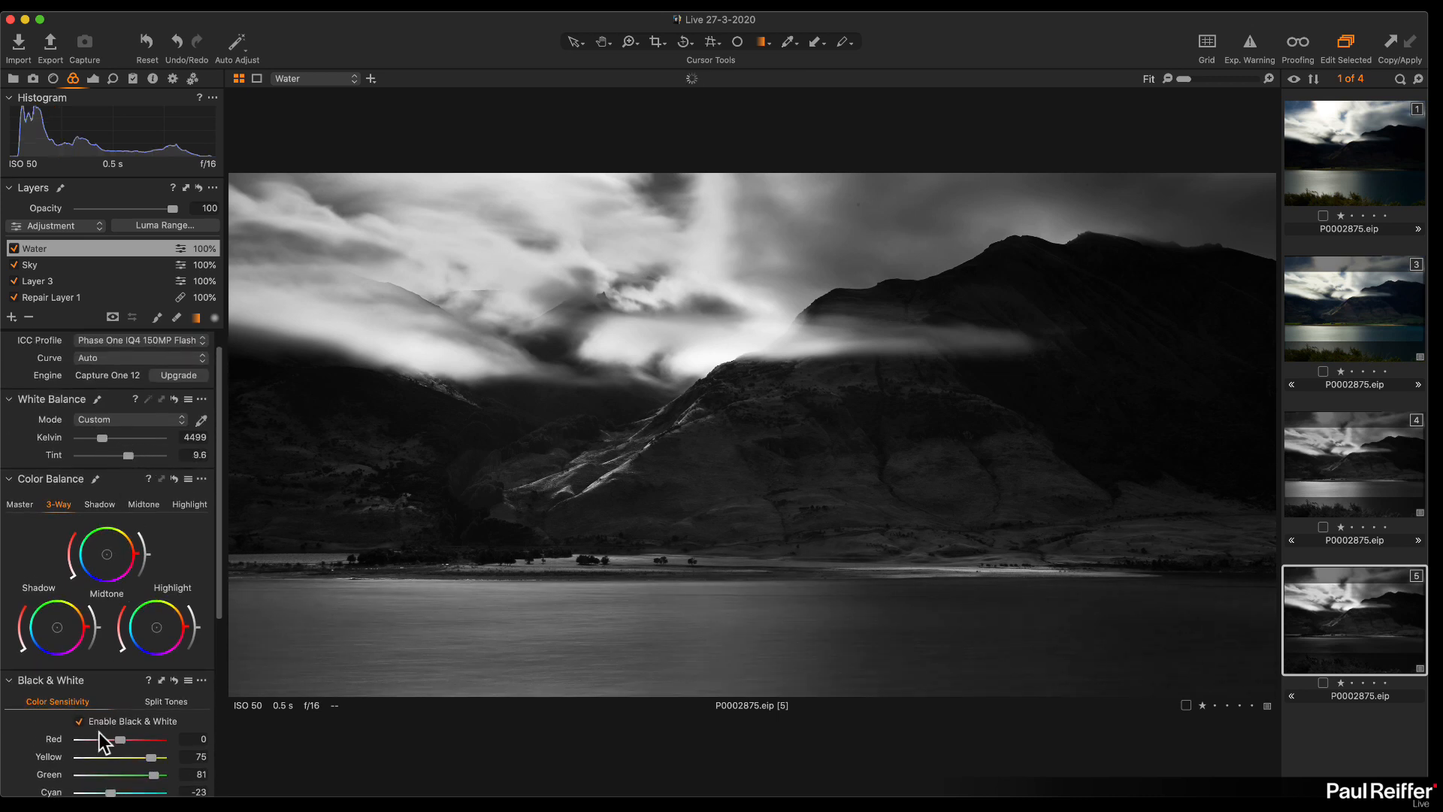
left_click(78, 721)
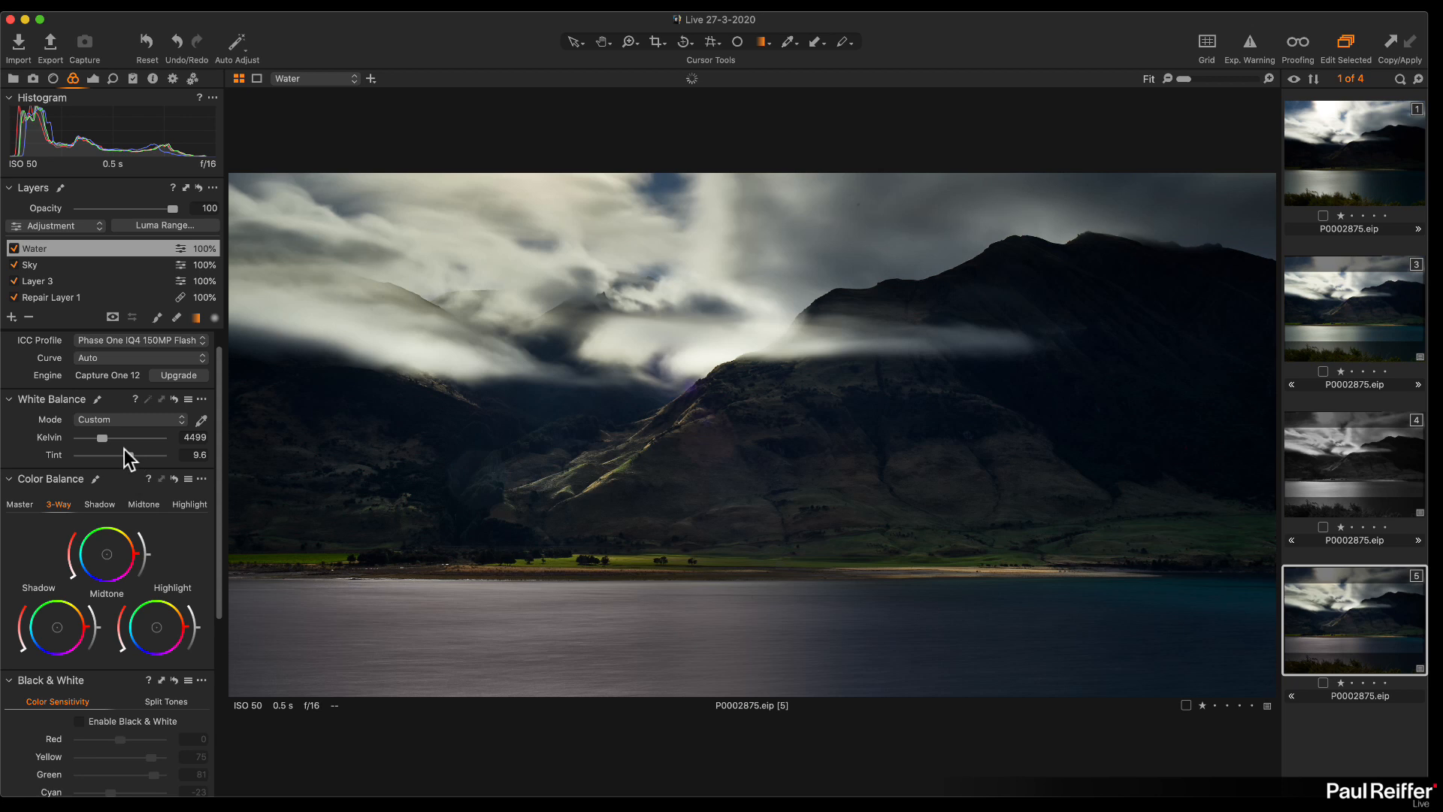
left_click_drag(128, 456, 124, 456)
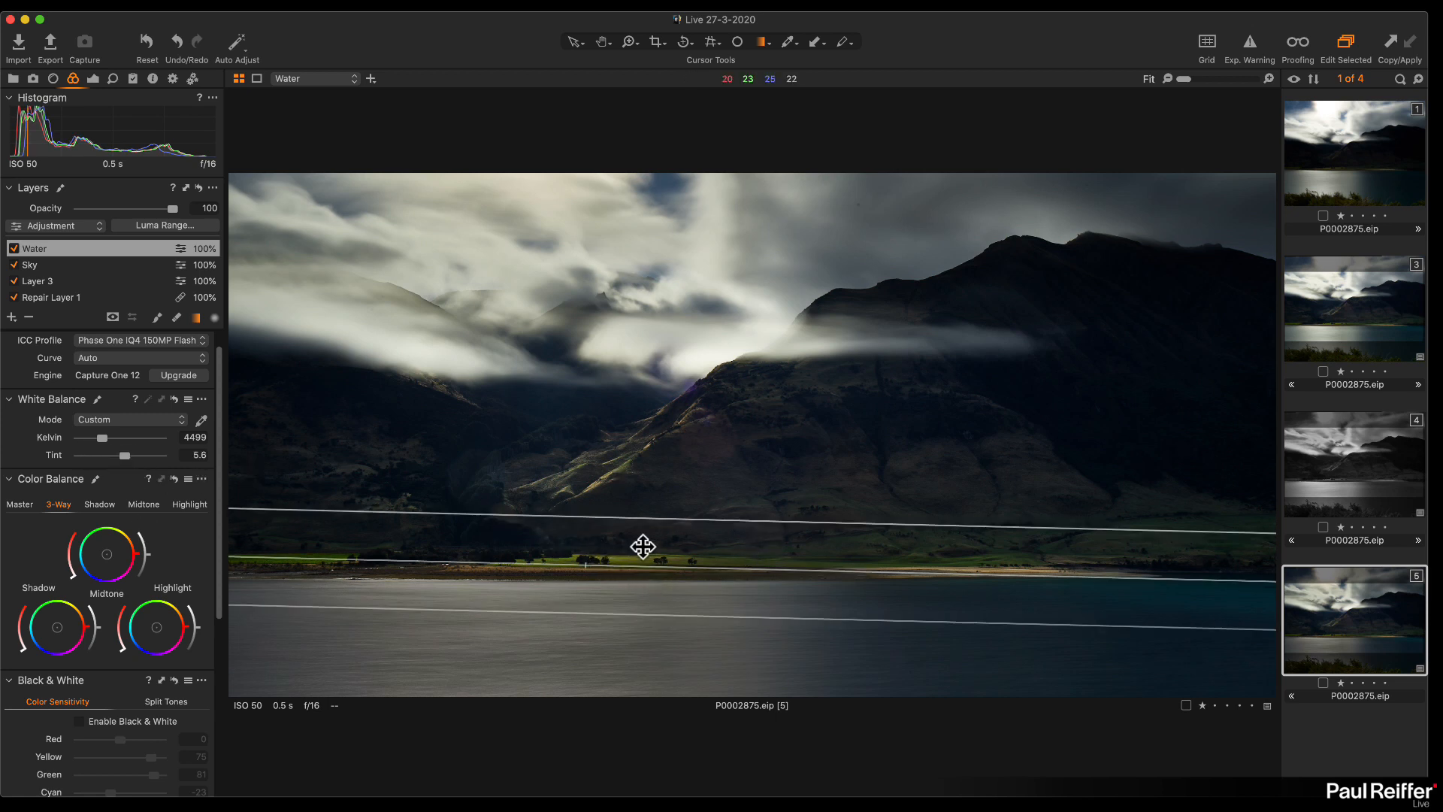
mouse_move(103, 440)
left_mouse_down()
mouse_move(142, 443)
mouse_move(105, 437)
left_mouse_up()
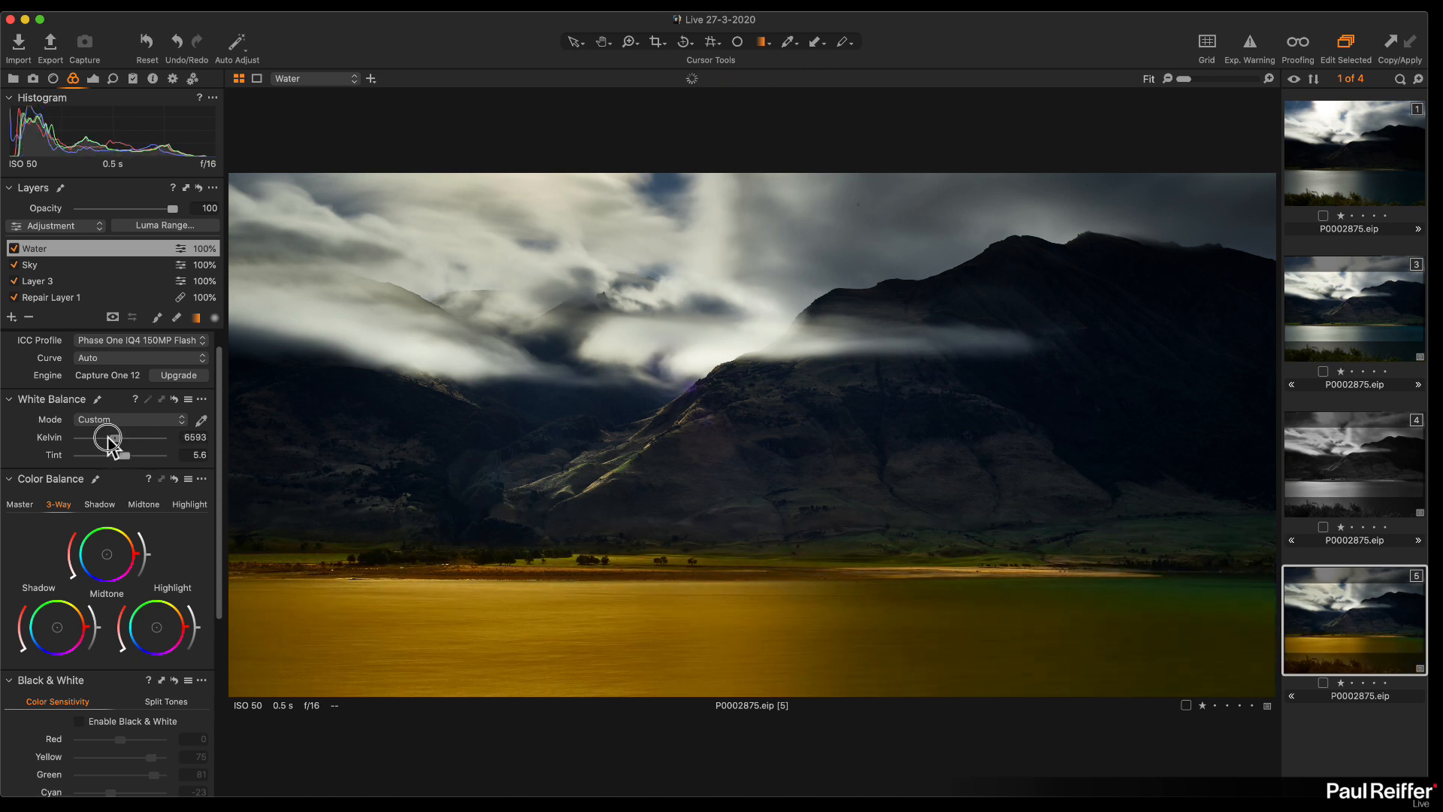
Step: Try a warmer Background layer with Kelvin 7654 and Tint 15, and preview it with black and white enabled
scroll(65, 283, "down", 4)
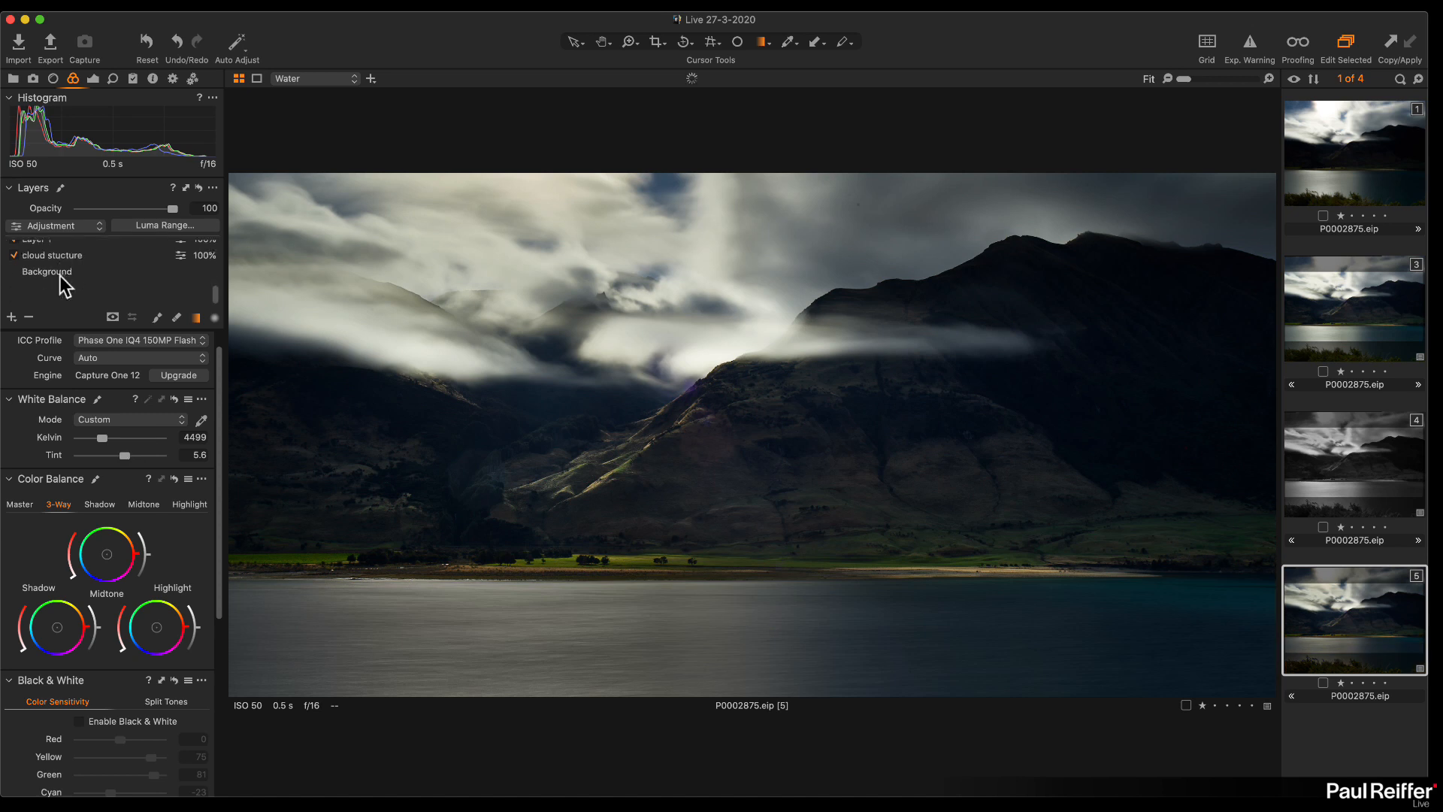
left_click(75, 297)
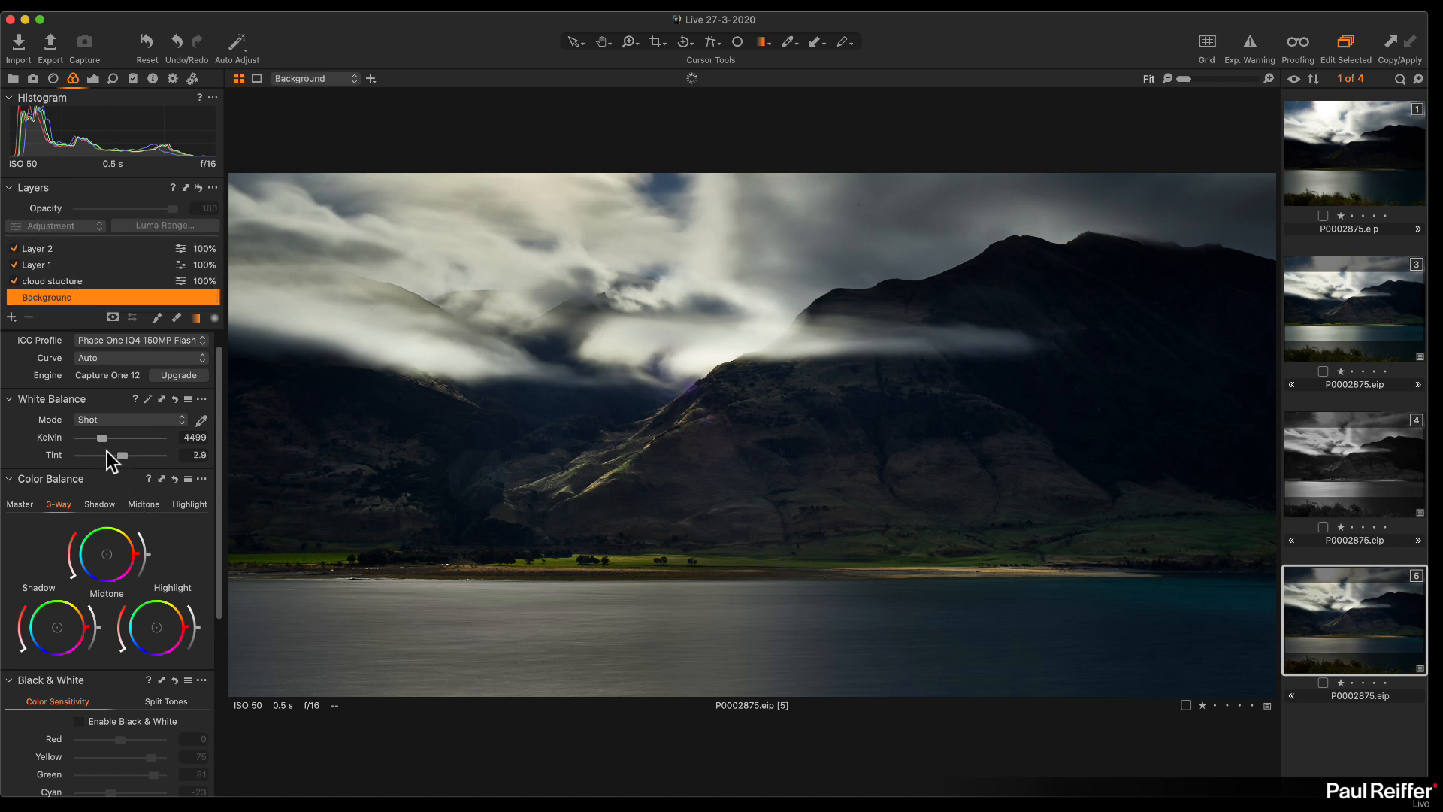
left_click_drag(103, 443, 132, 459)
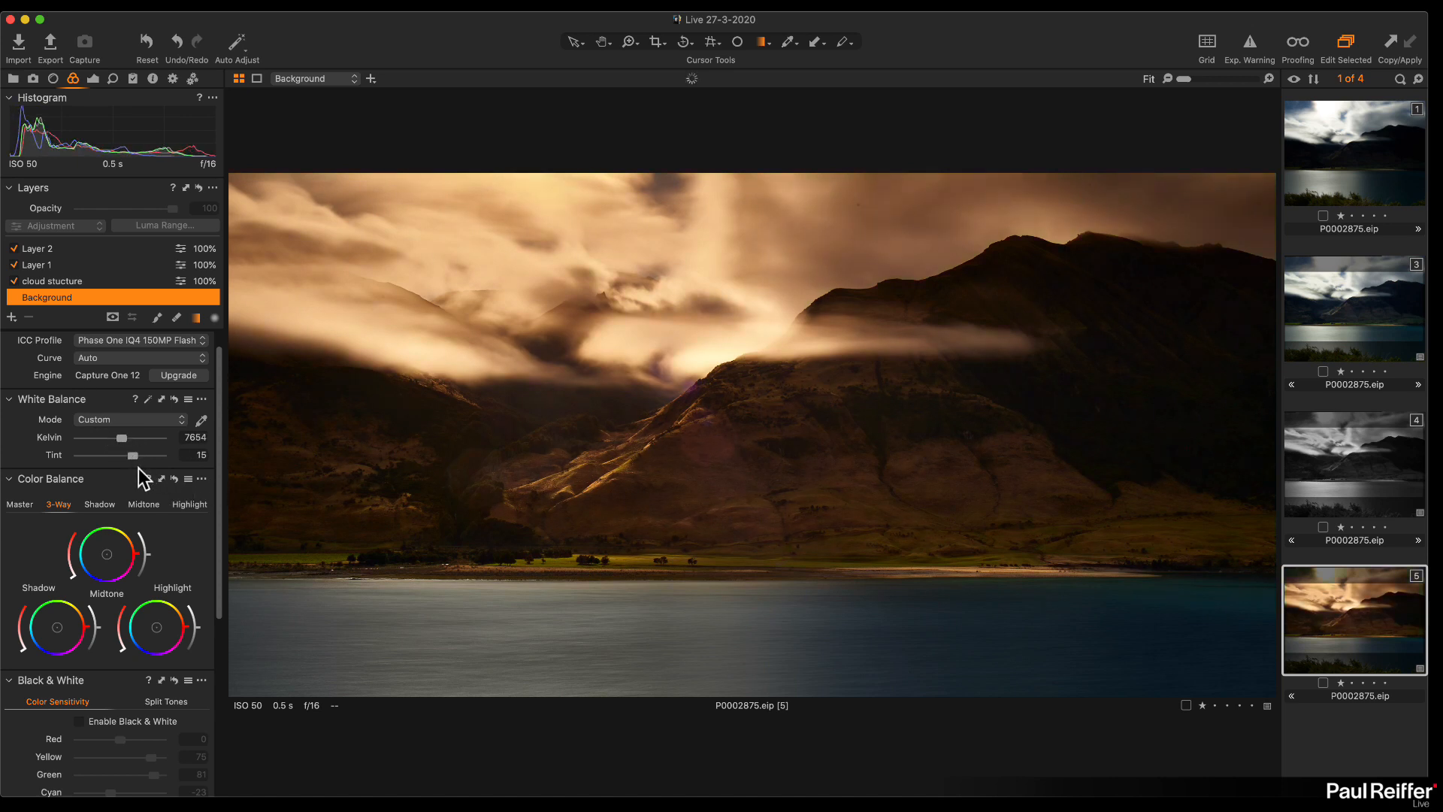
scroll(139, 467, "down", 1)
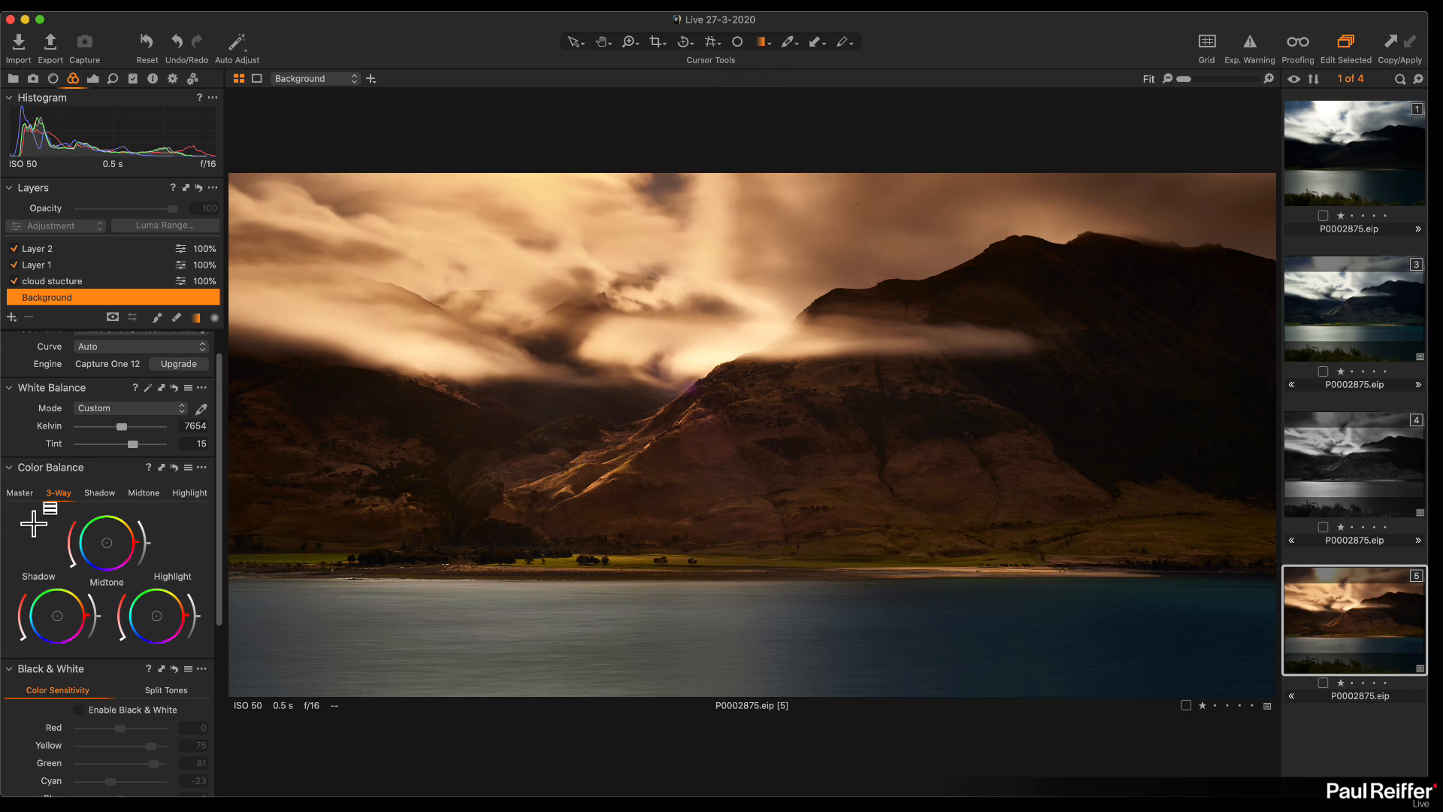
scroll(33, 522, "down", 3)
left_click(80, 655)
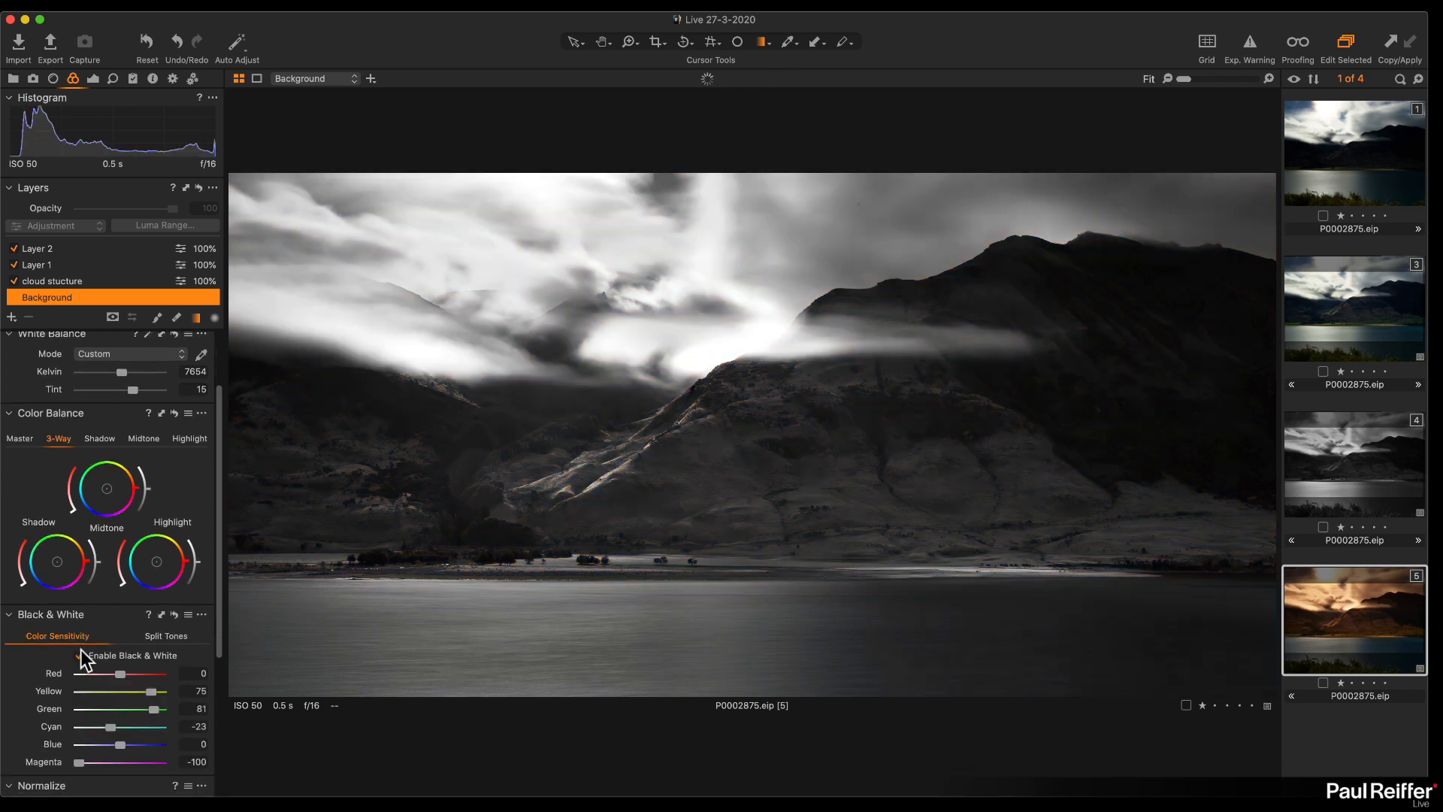
Step: Try Magenta sensitivity at -87, compare the hillside in color and monochrome up close, and return Magenta to -100
mouse_move(78, 765)
left_mouse_down()
mouse_move(154, 764)
mouse_move(55, 764)
mouse_move(134, 764)
mouse_move(56, 764)
mouse_move(84, 765)
left_mouse_up()
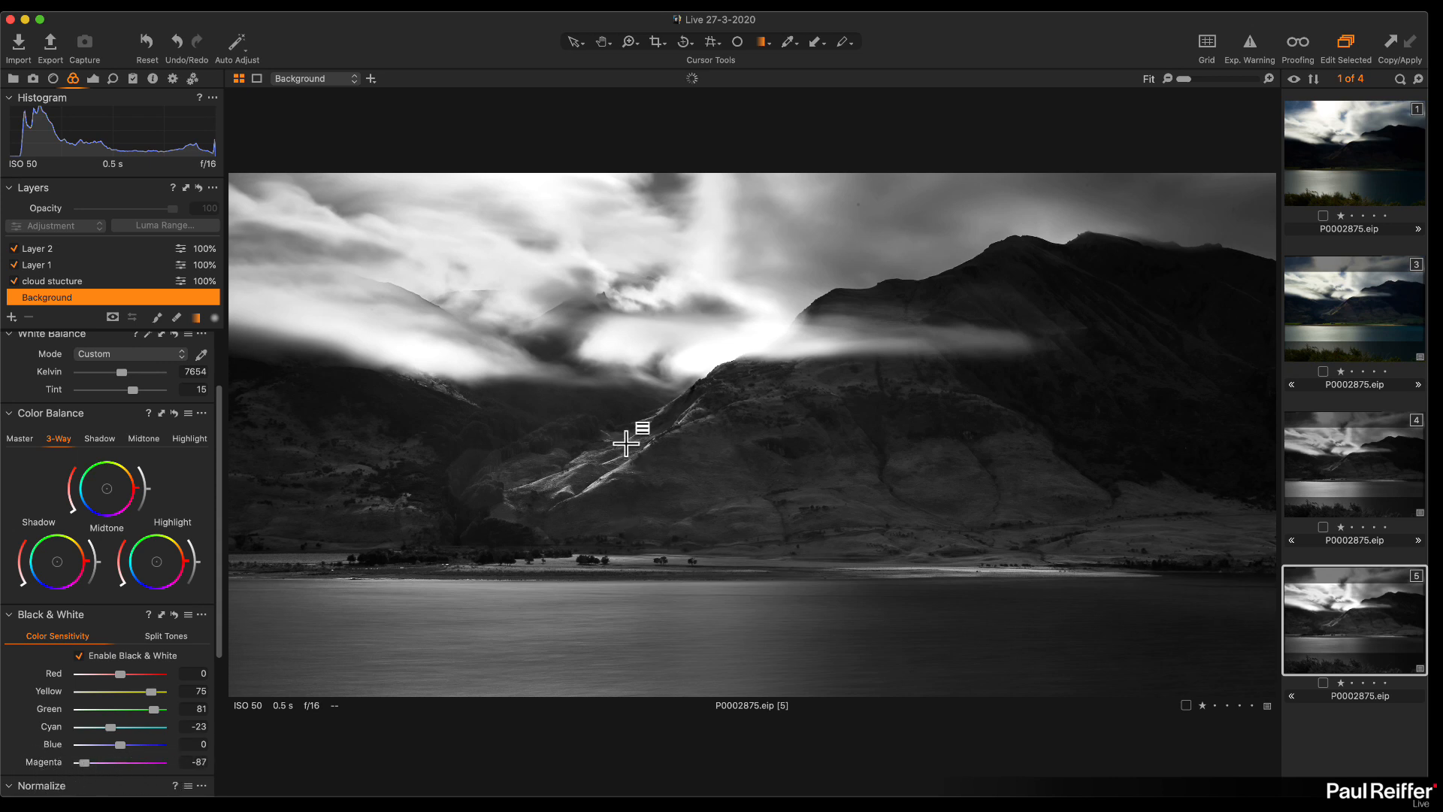
left_click(684, 387)
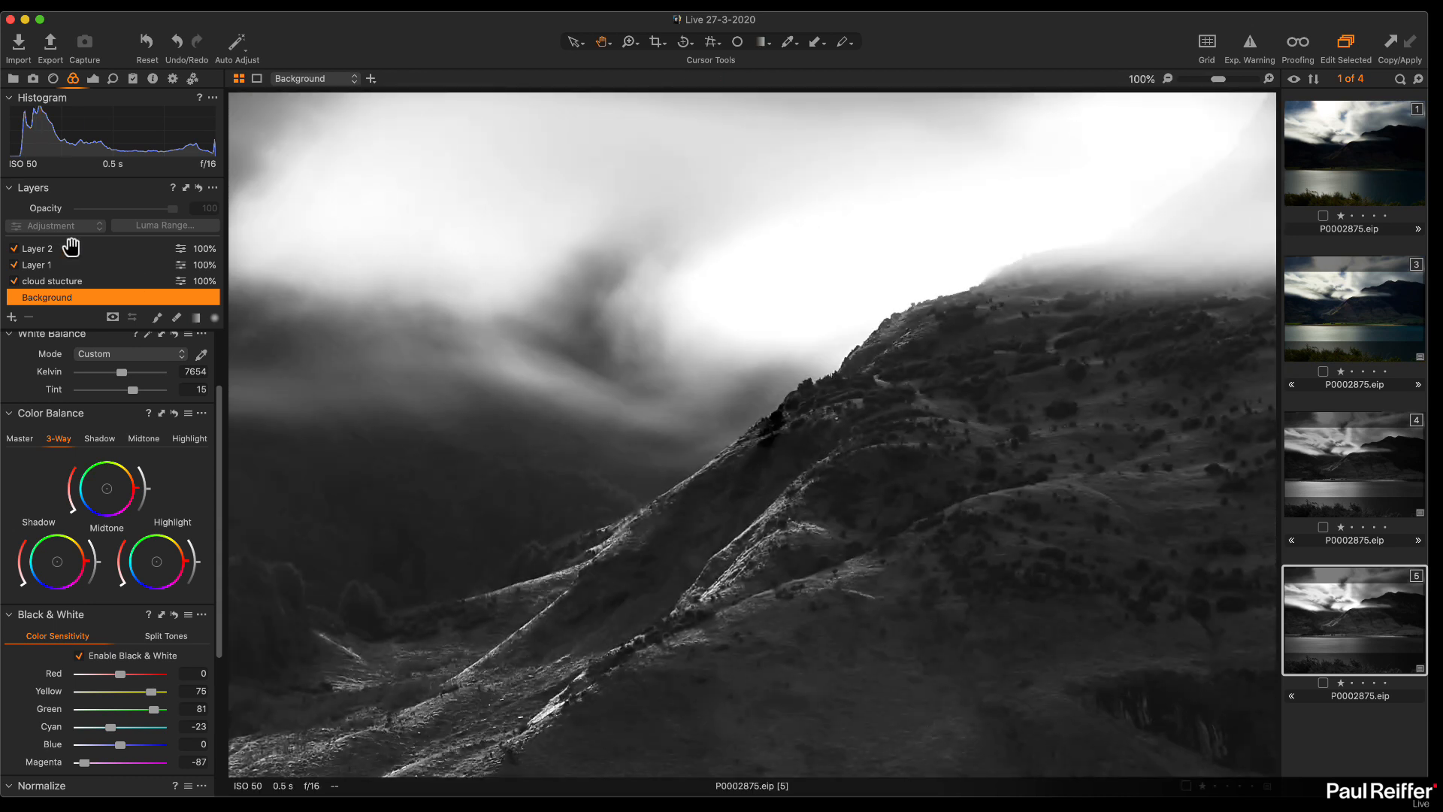
left_click(80, 655)
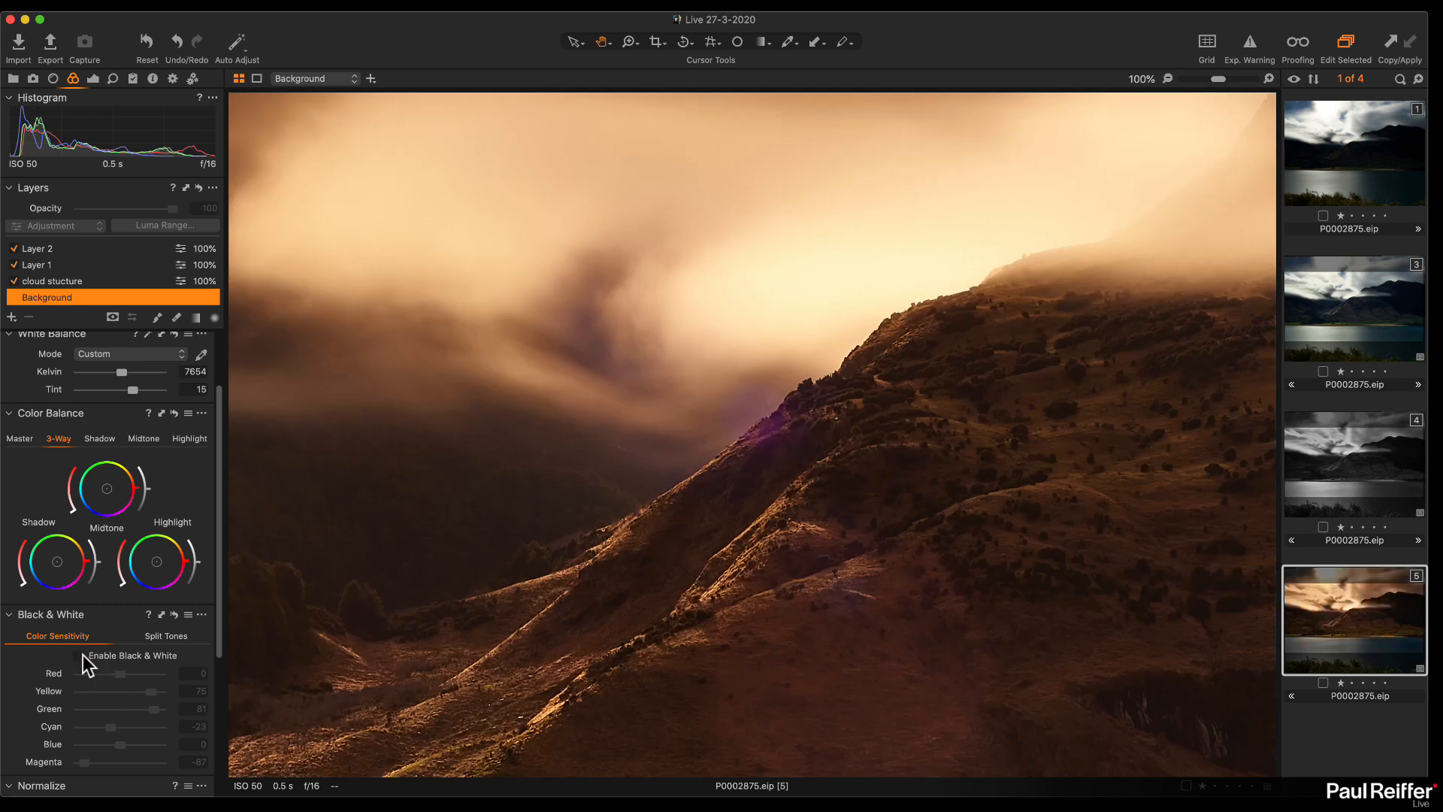
left_click(80, 655)
mouse_move(84, 762)
left_mouse_down()
mouse_move(56, 767)
mouse_move(161, 764)
mouse_move(75, 767)
left_mouse_up()
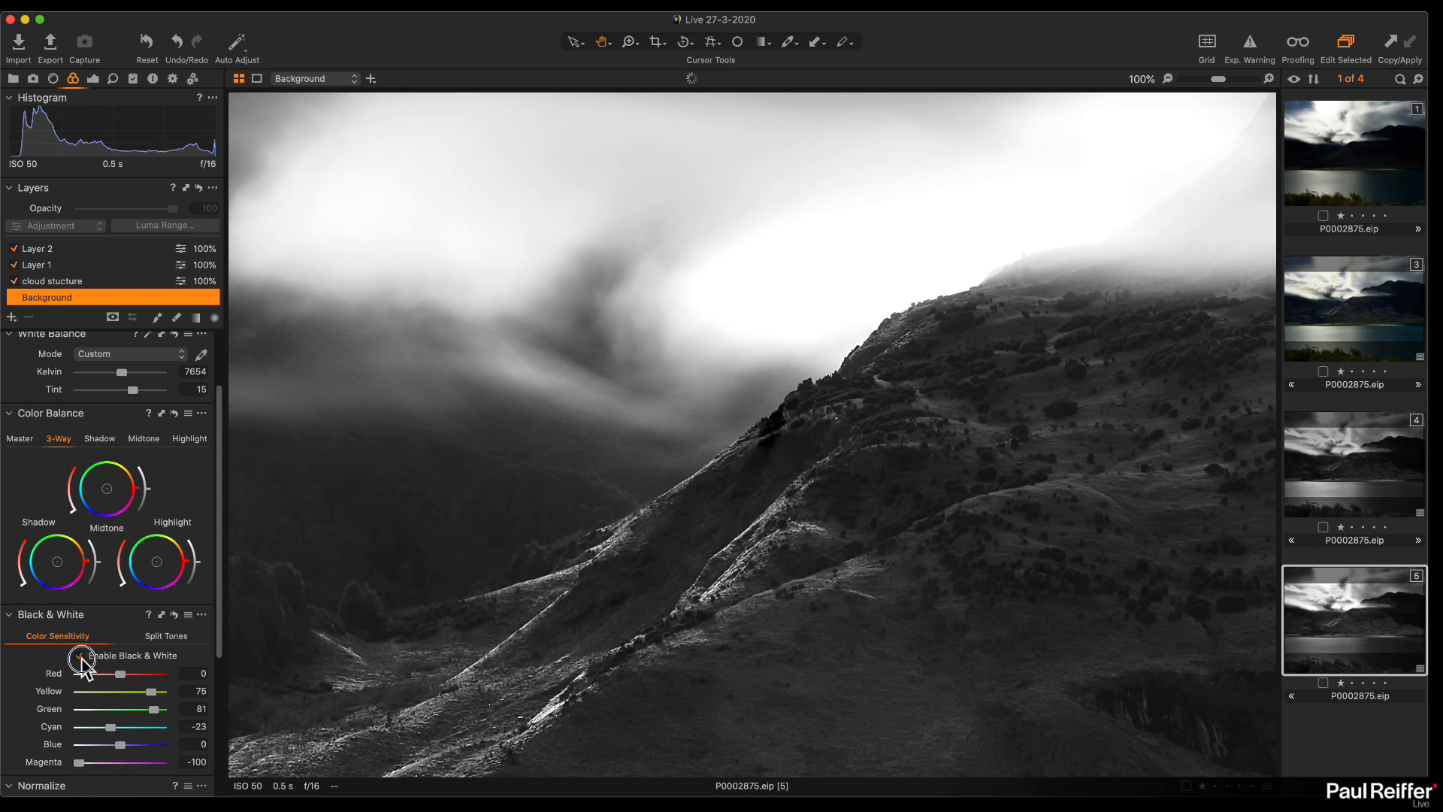
Step: Disable black and white and restore the Background layer's white balance mode to Shot
left_click(80, 657)
double_click(787, 620)
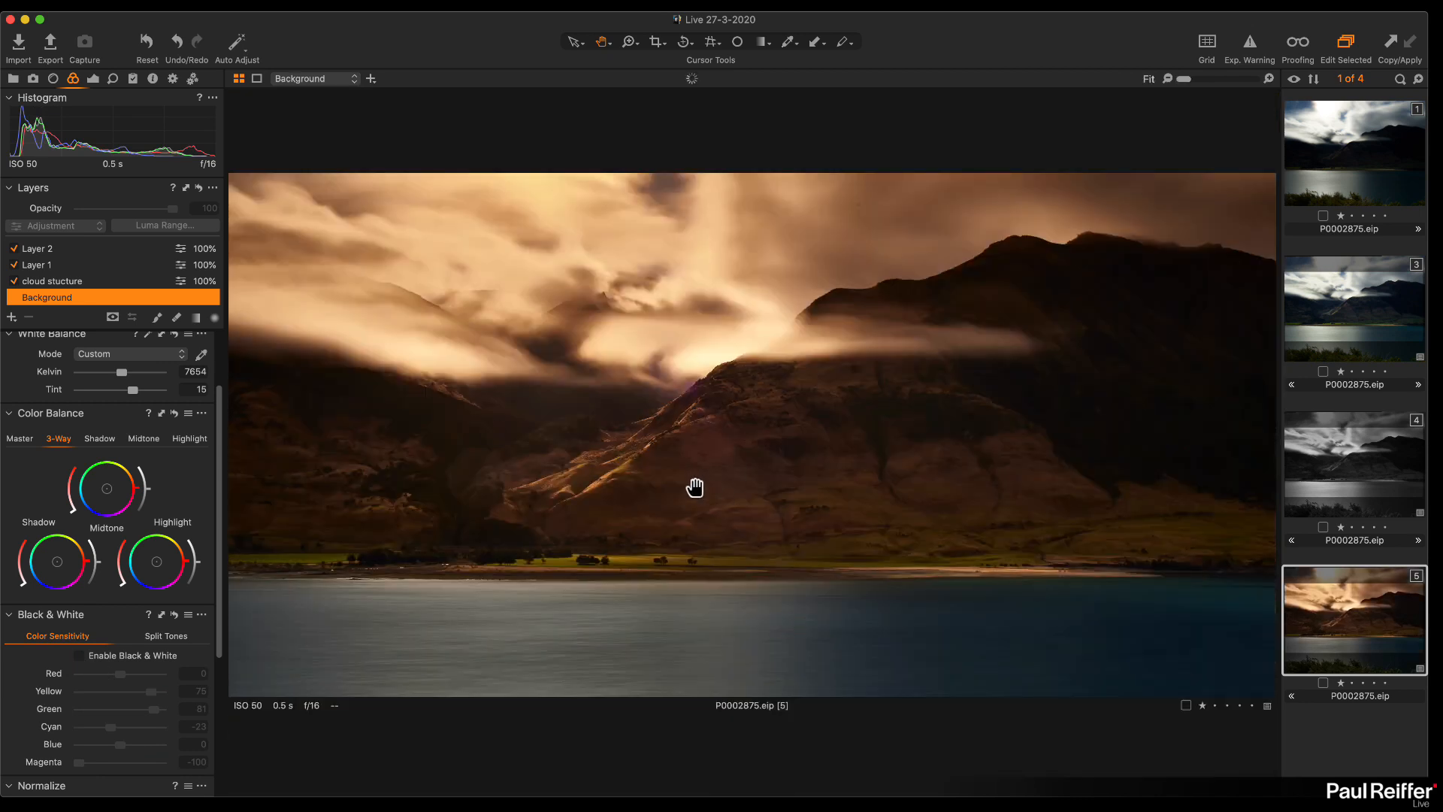
left_click(98, 354)
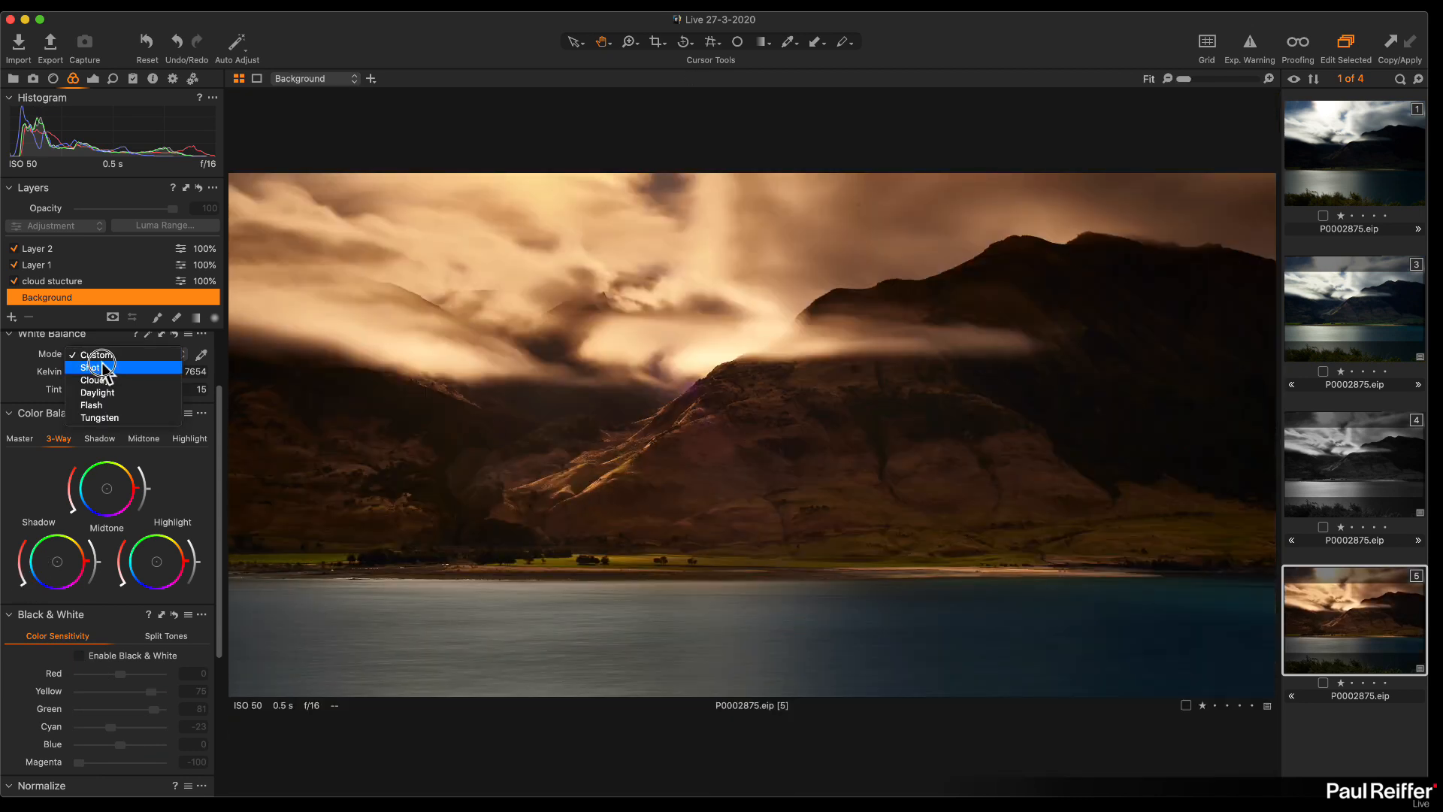
left_click(94, 367)
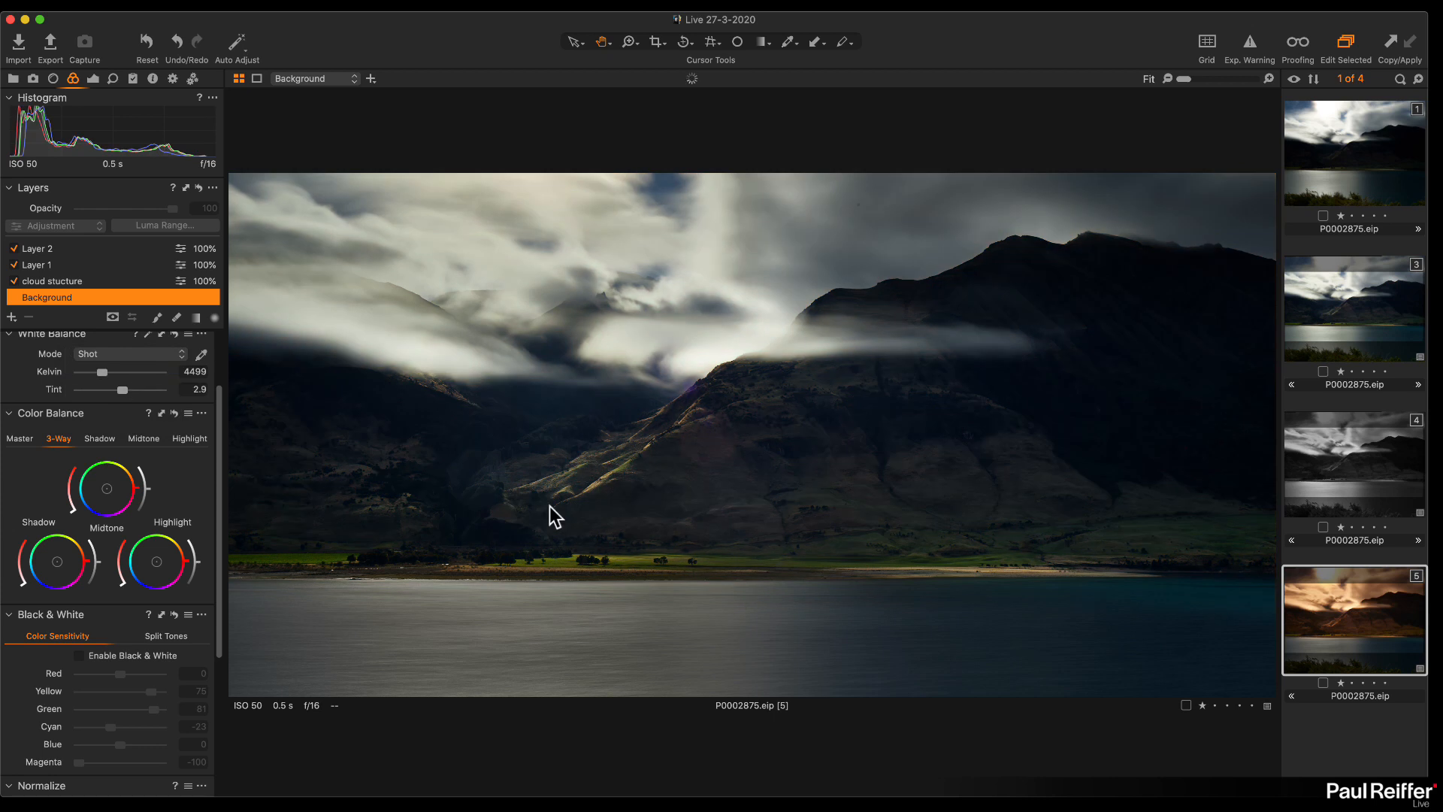
Step: Re-enable black and white, inspect the dark hillside up close, and compare the full image with its underlying colors
double_click(705, 475)
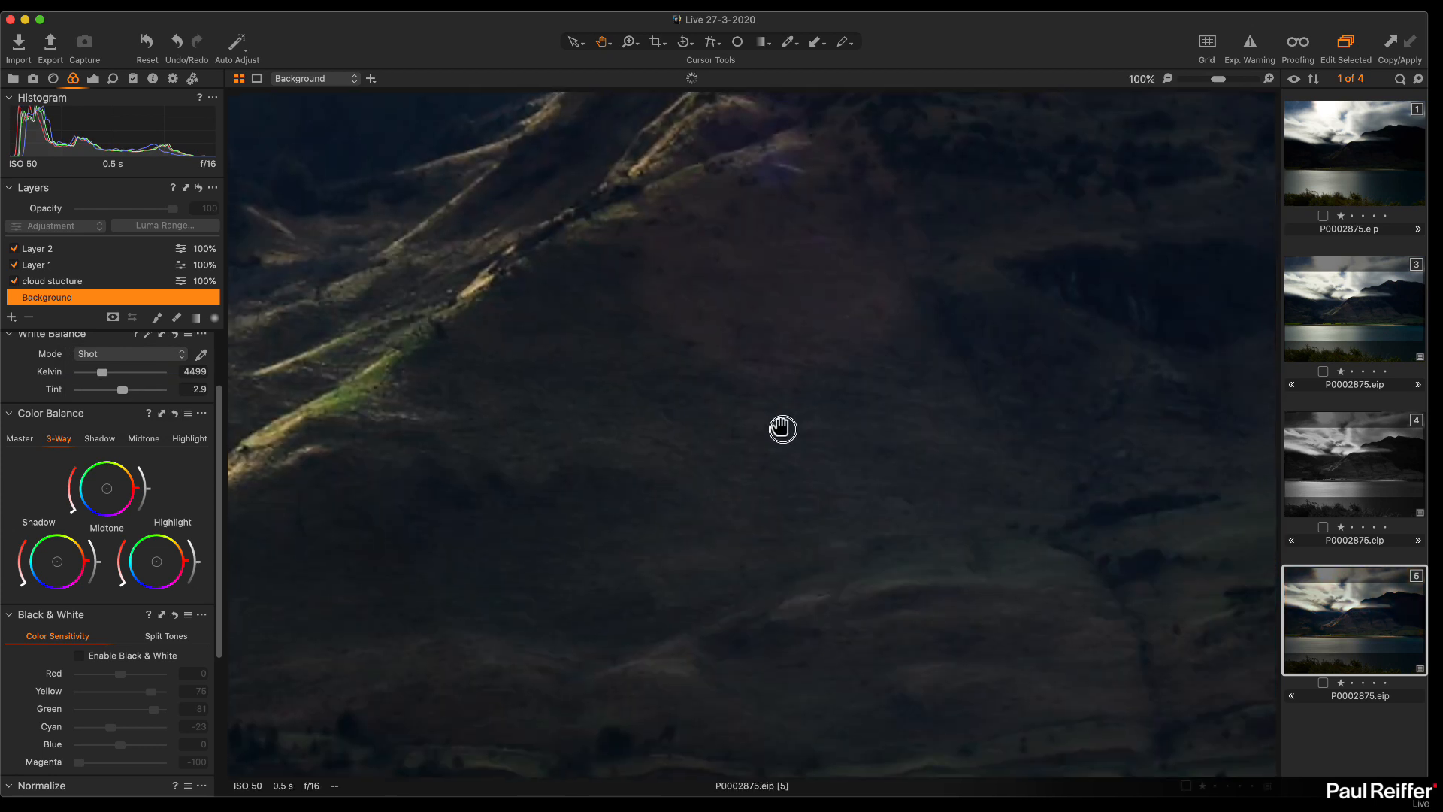
left_click(86, 656)
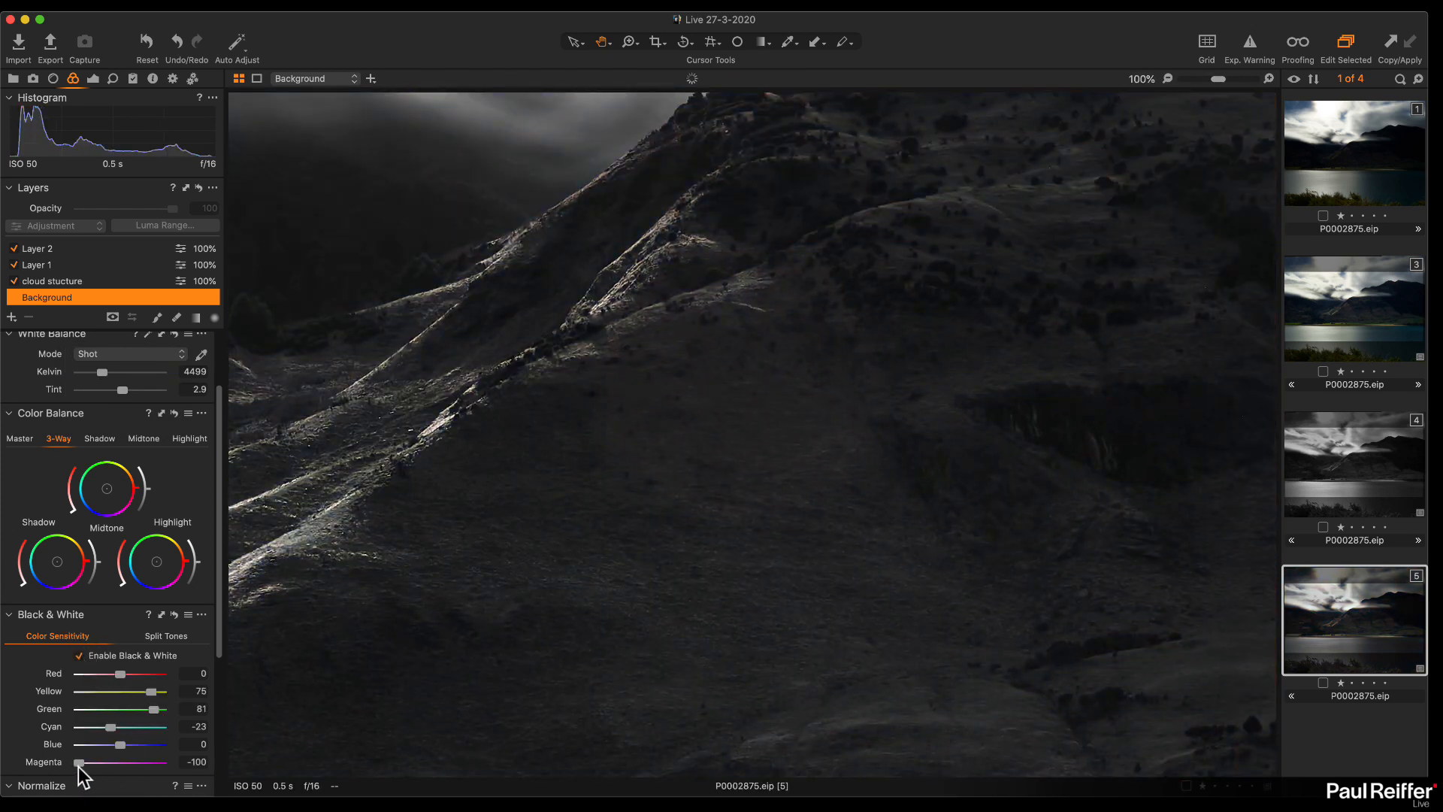
double_click(864, 436)
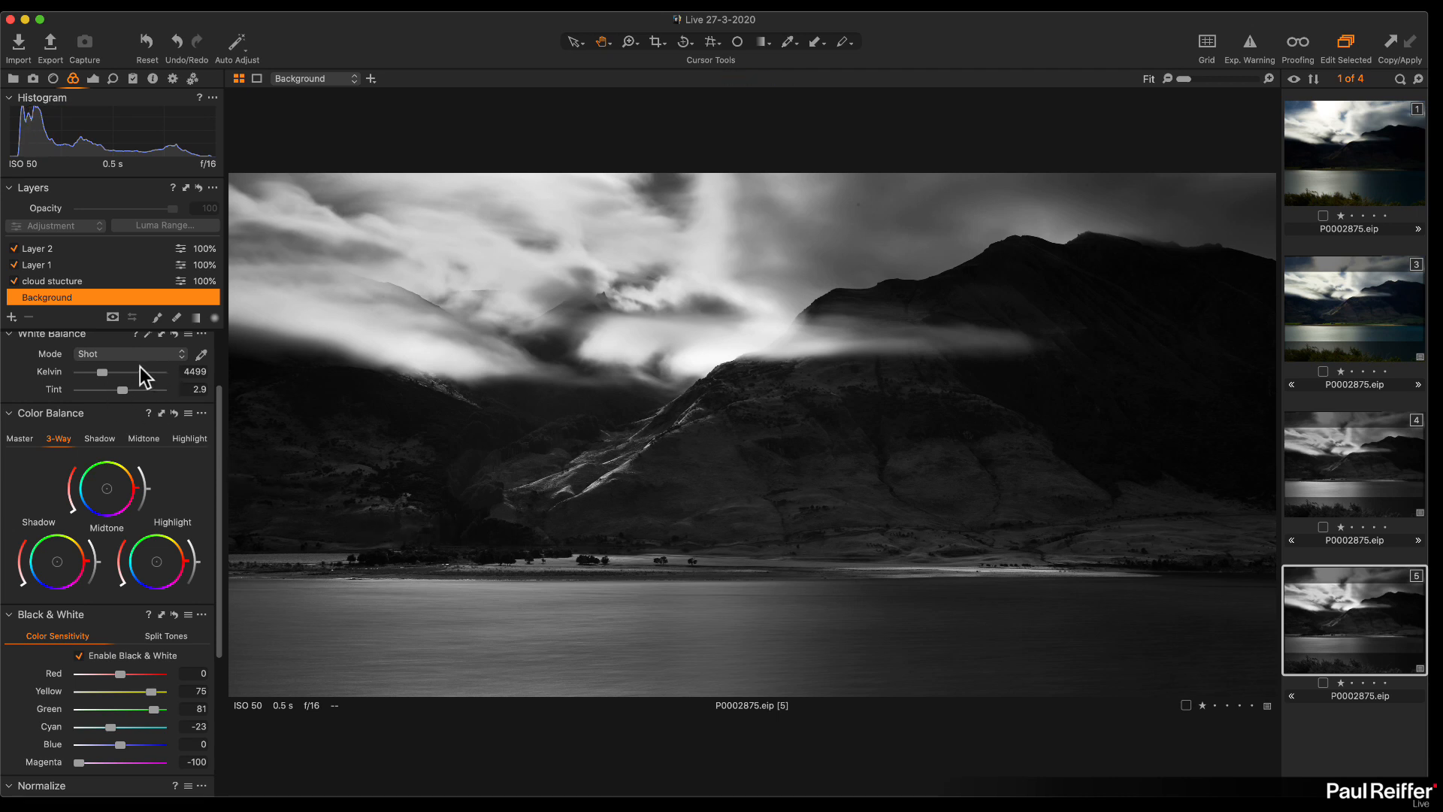
left_click(79, 655)
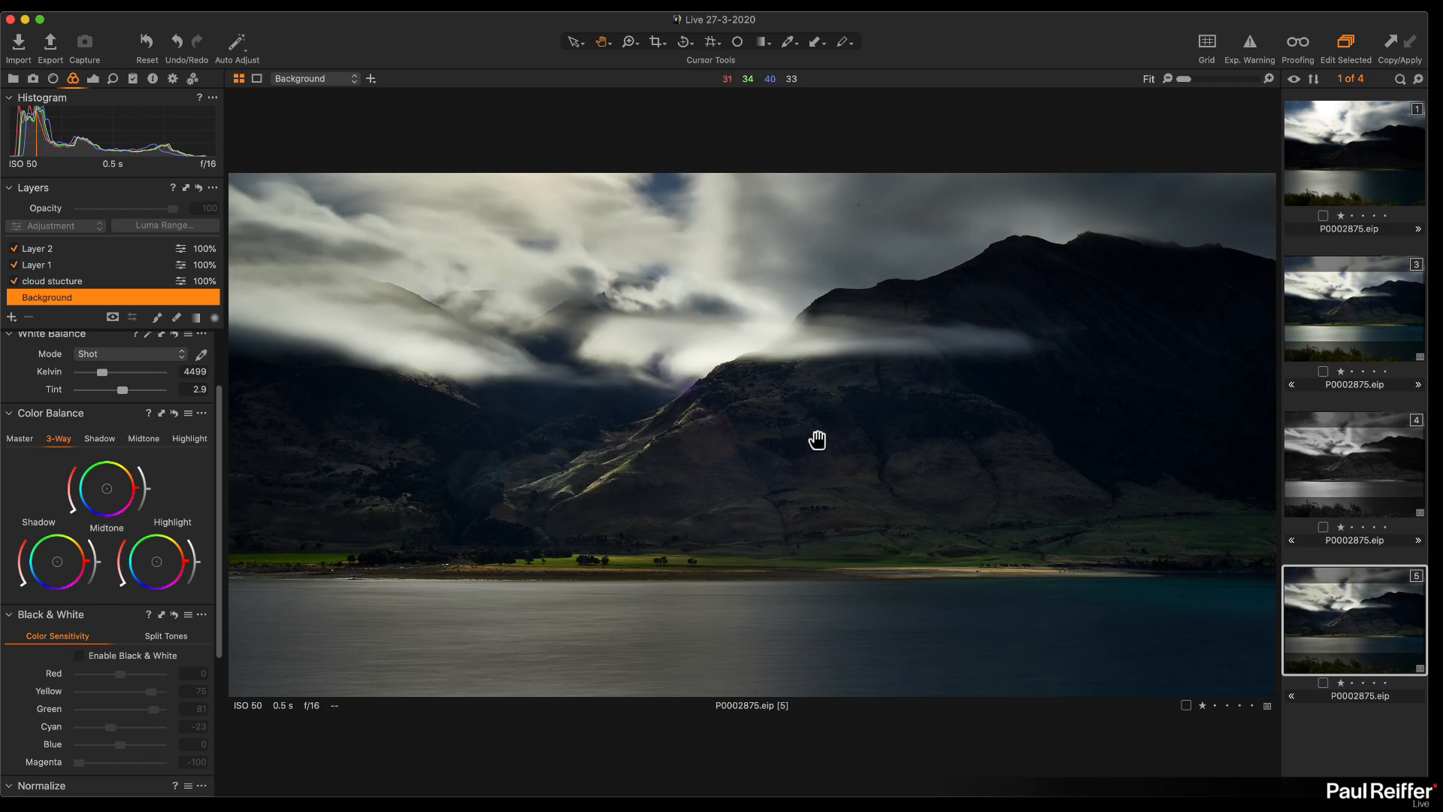
left_click(79, 656)
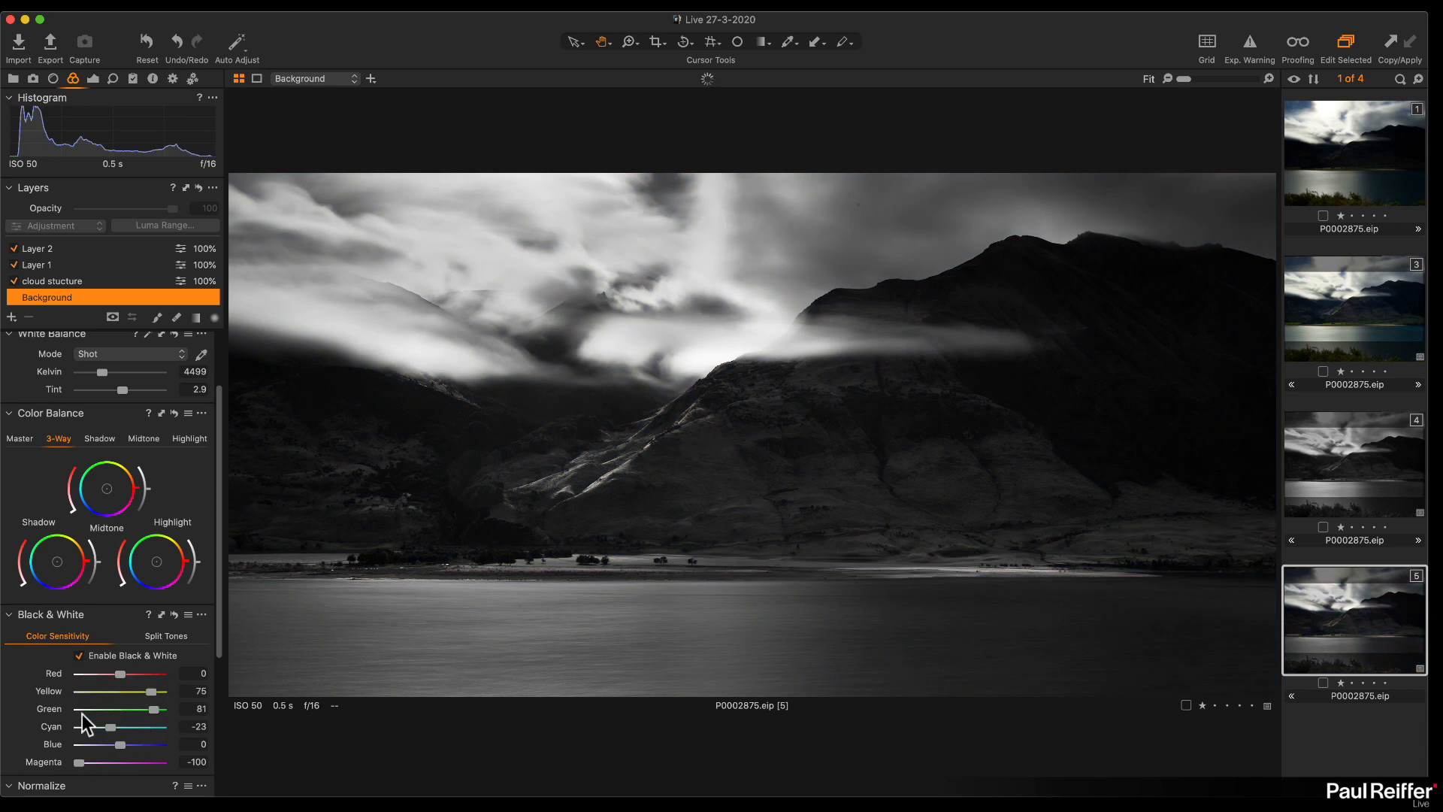
scroll(117, 712, "down", 1)
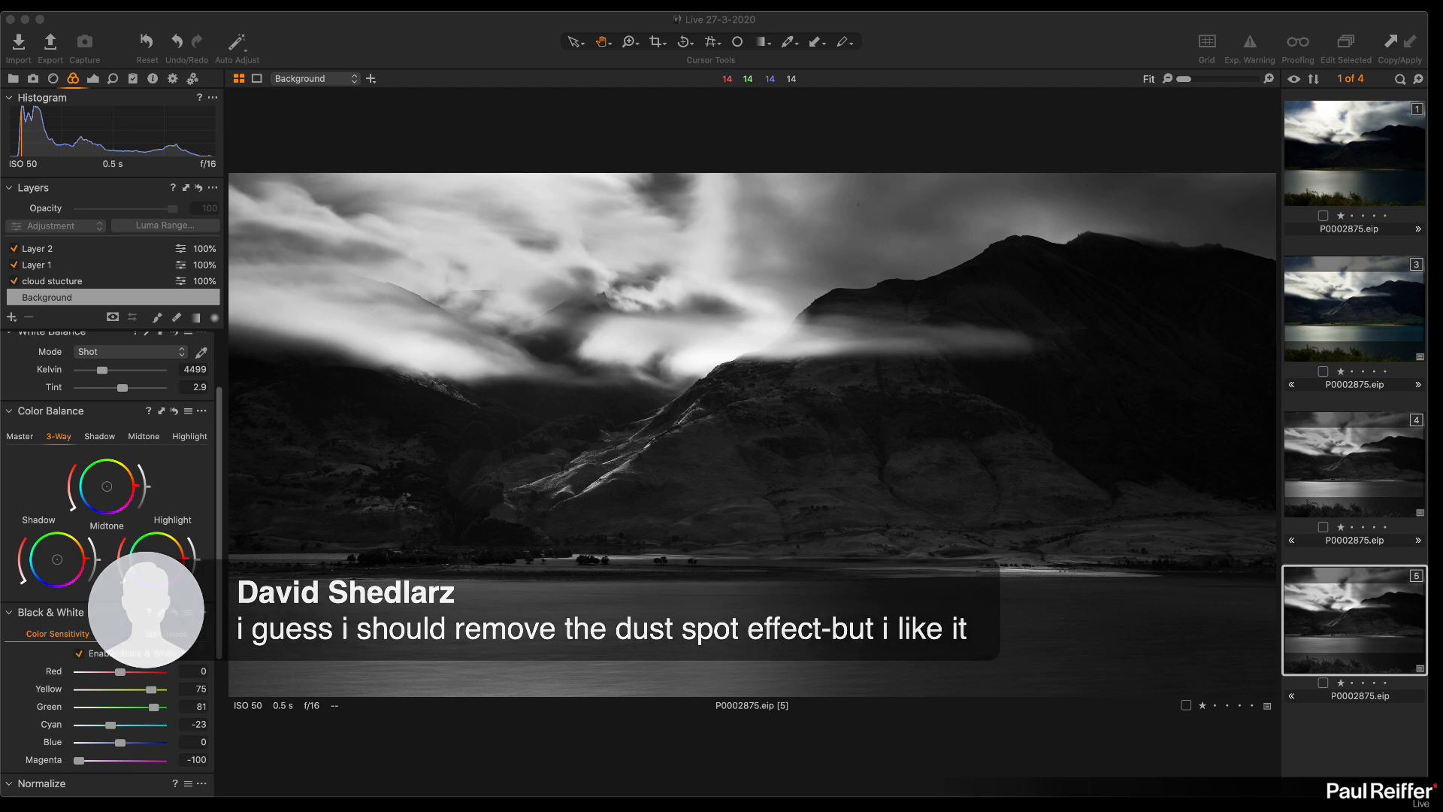
Step: Open the last user collection in the library and clear its image filter to show all its photos
left_click(1325, 747)
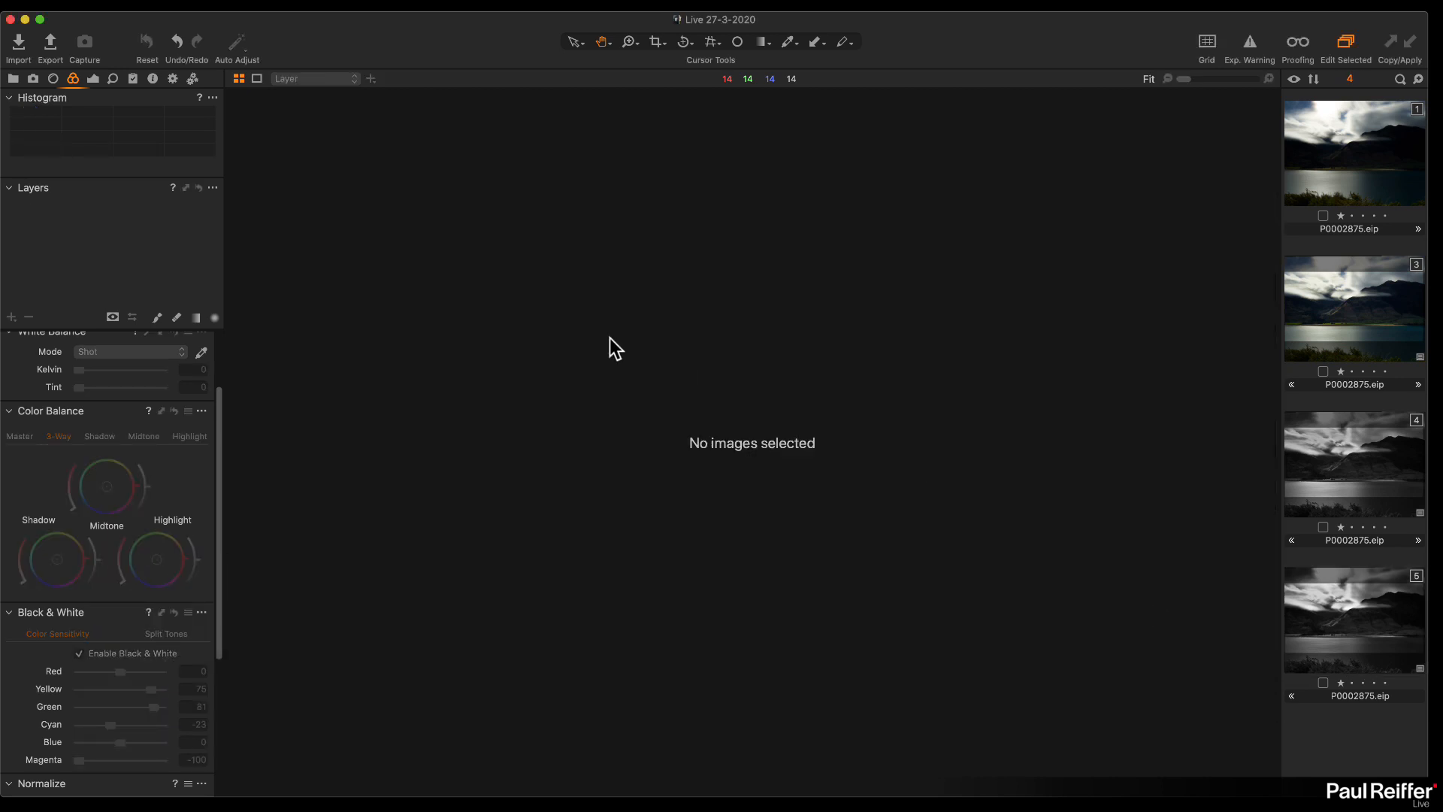
left_click(13, 80)
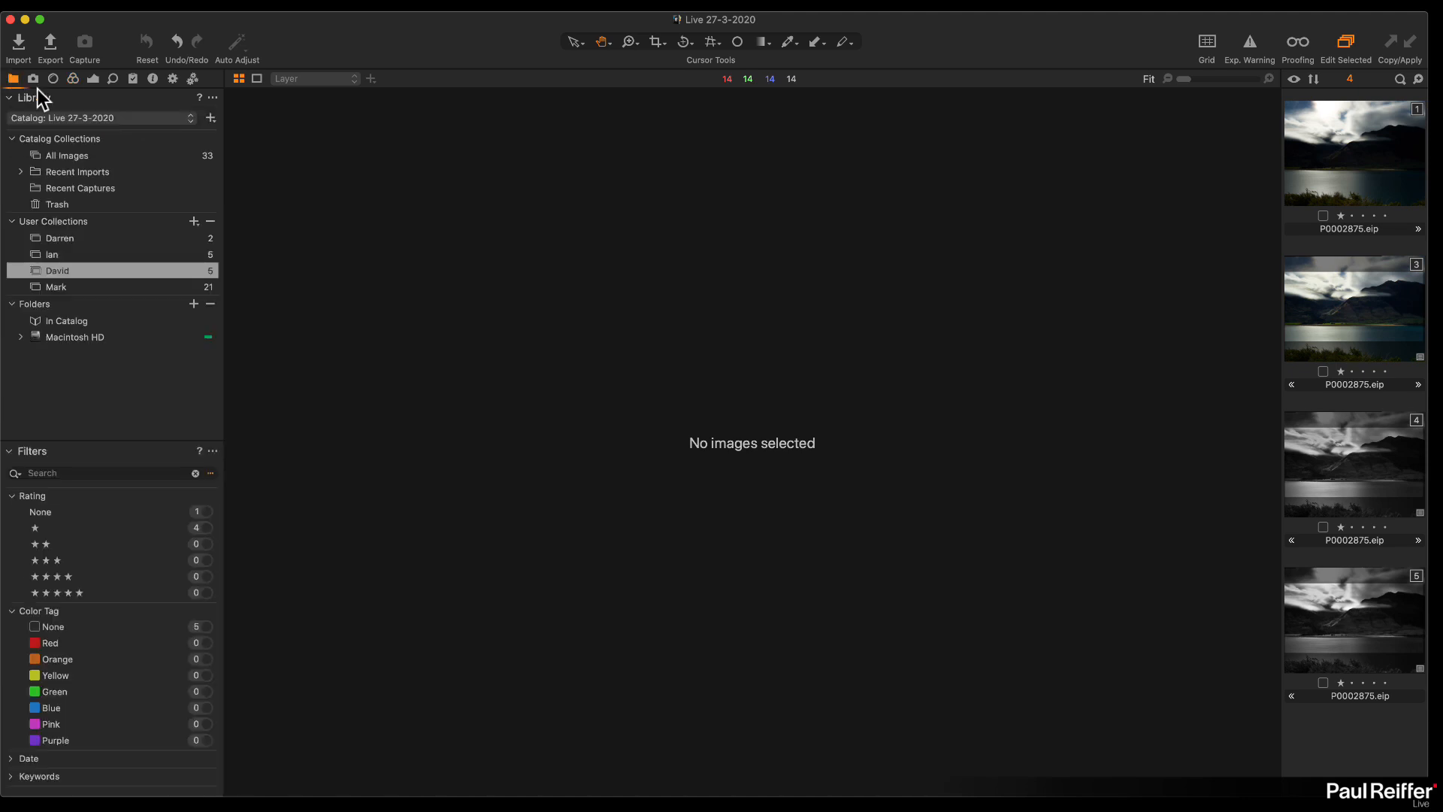
left_click(80, 284)
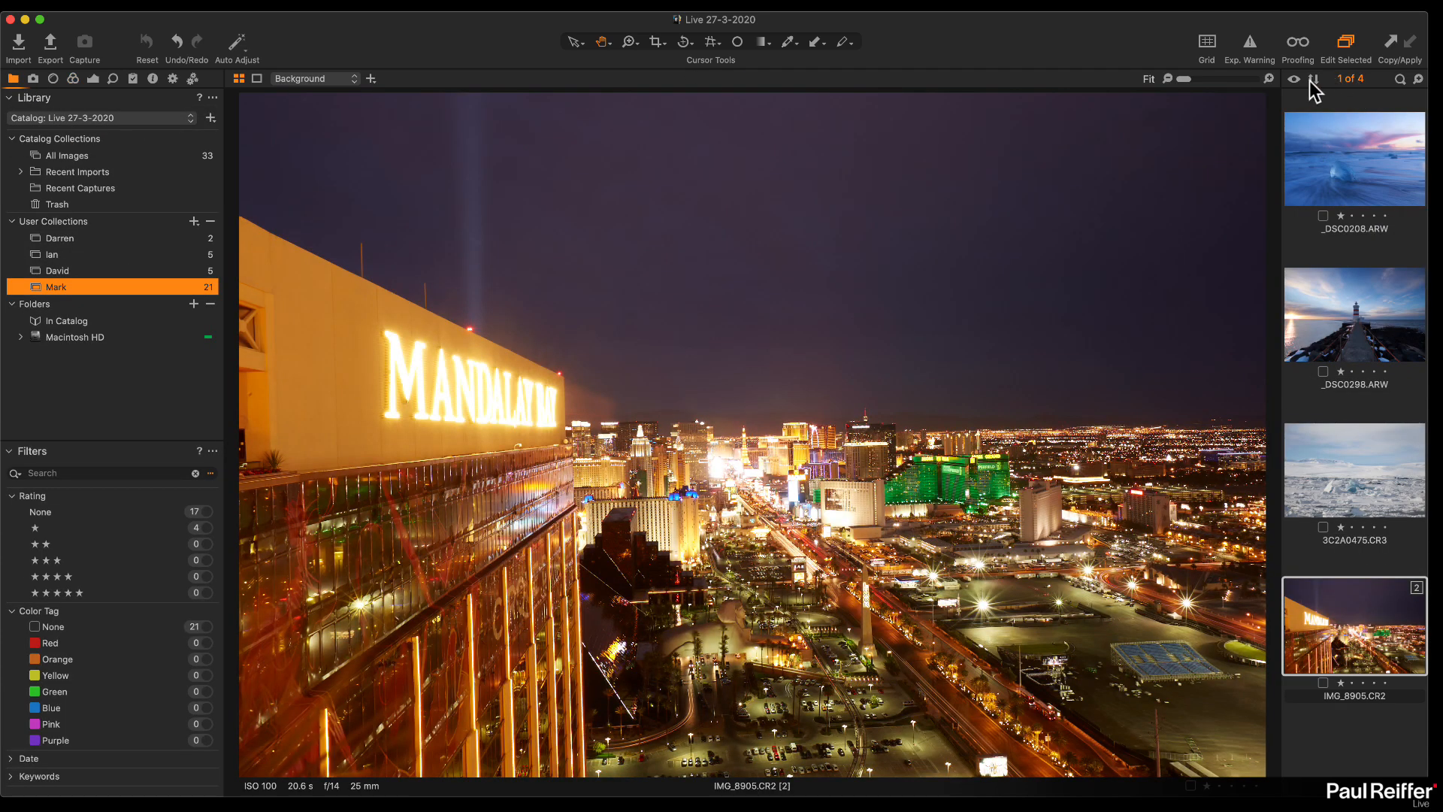
left_click(1399, 79)
left_click(1378, 98)
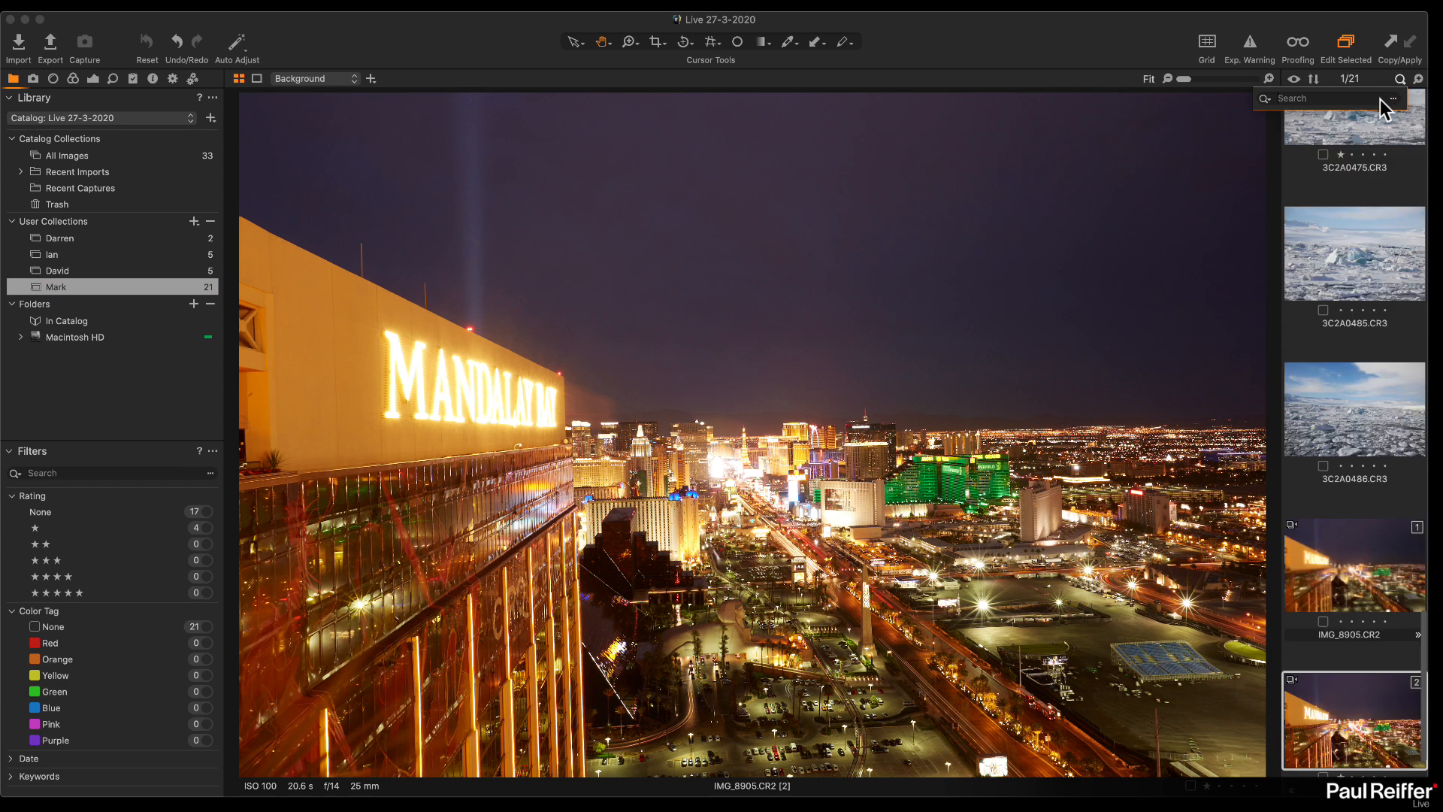
left_click(1358, 193)
Step: Compare the beach ice photos _DSC0224.ARW and _DSC0225.ARW, and bring up _DSC0231.ARW
scroll(1372, 219, "down", 5)
scroll(1369, 223, "down", 3)
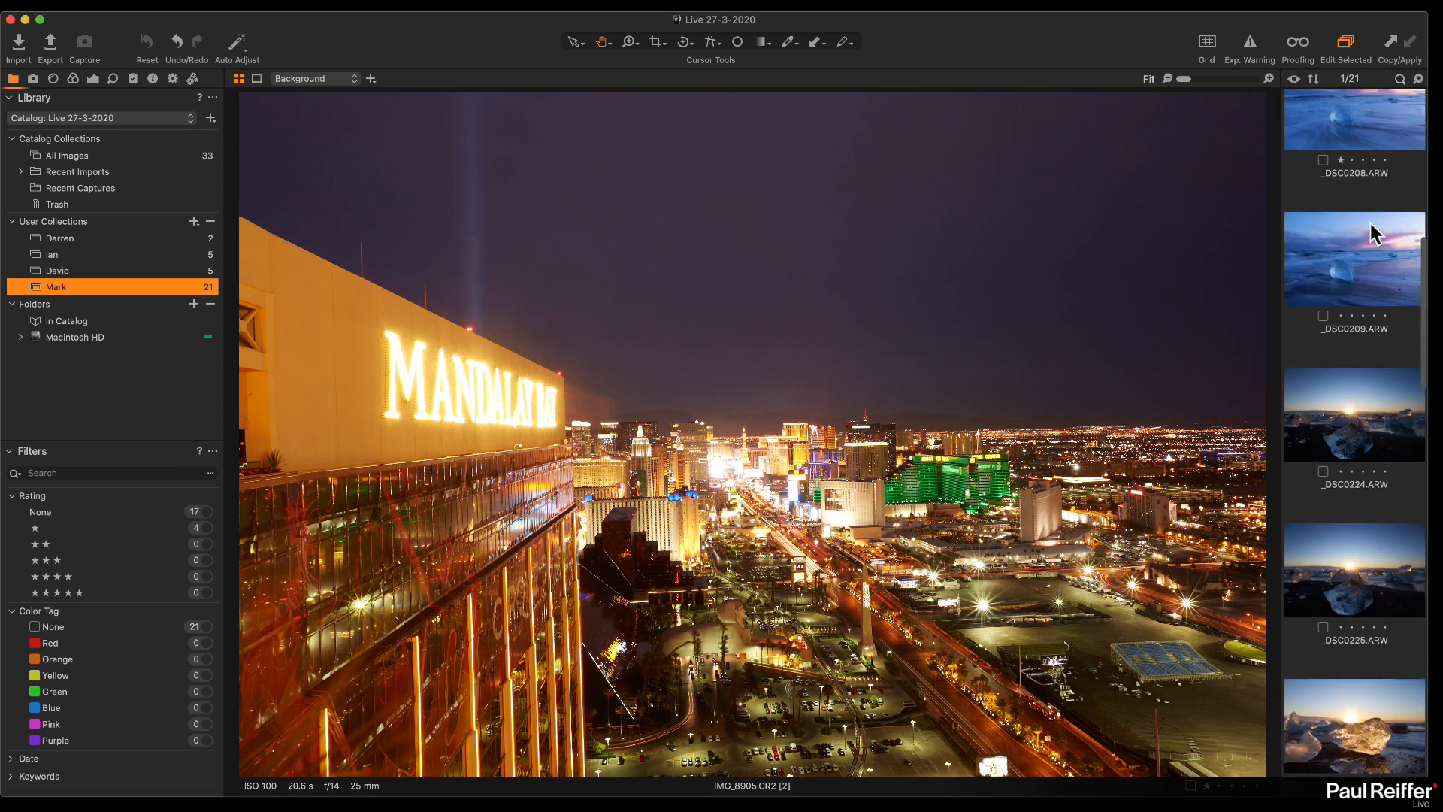
left_click(1385, 309)
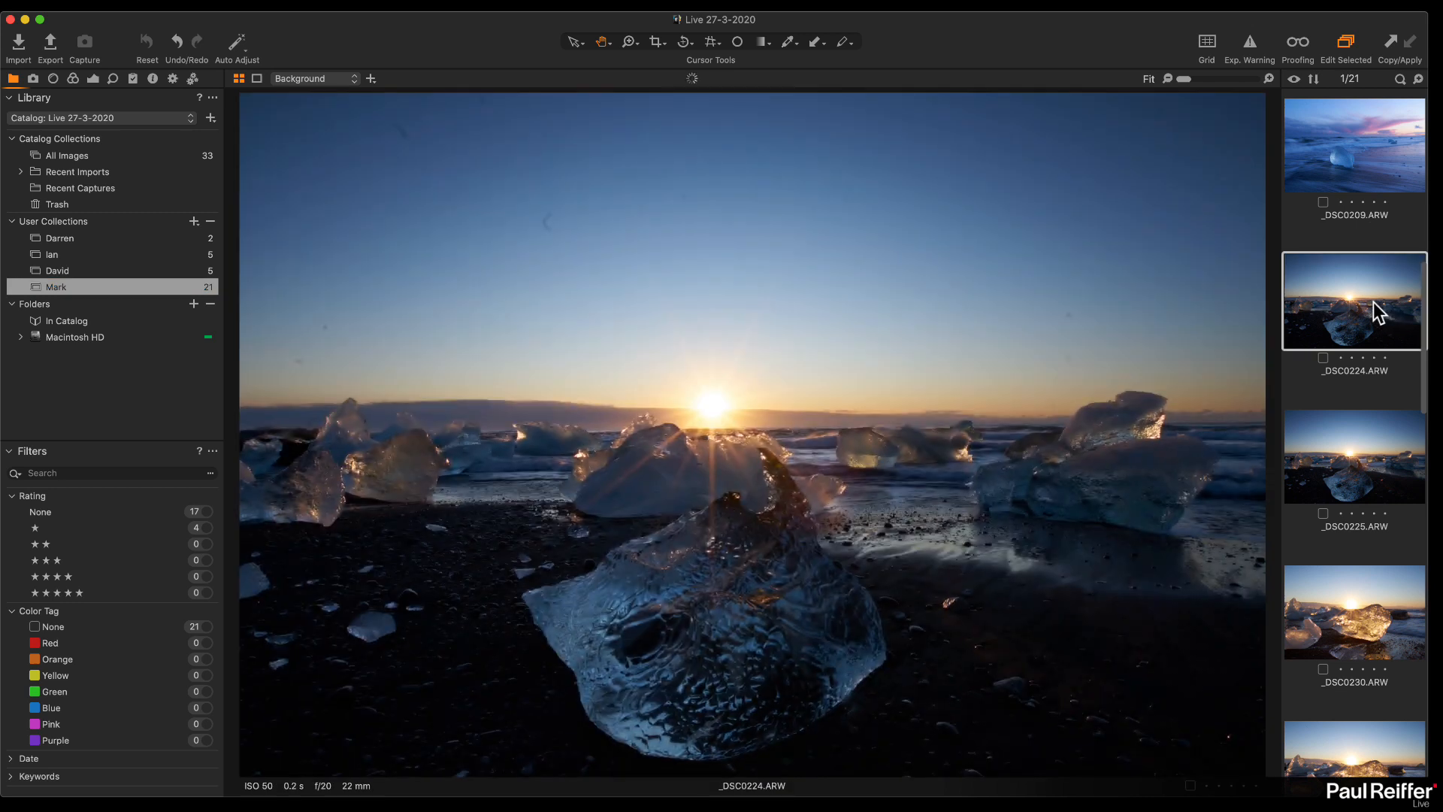
left_click(1374, 456)
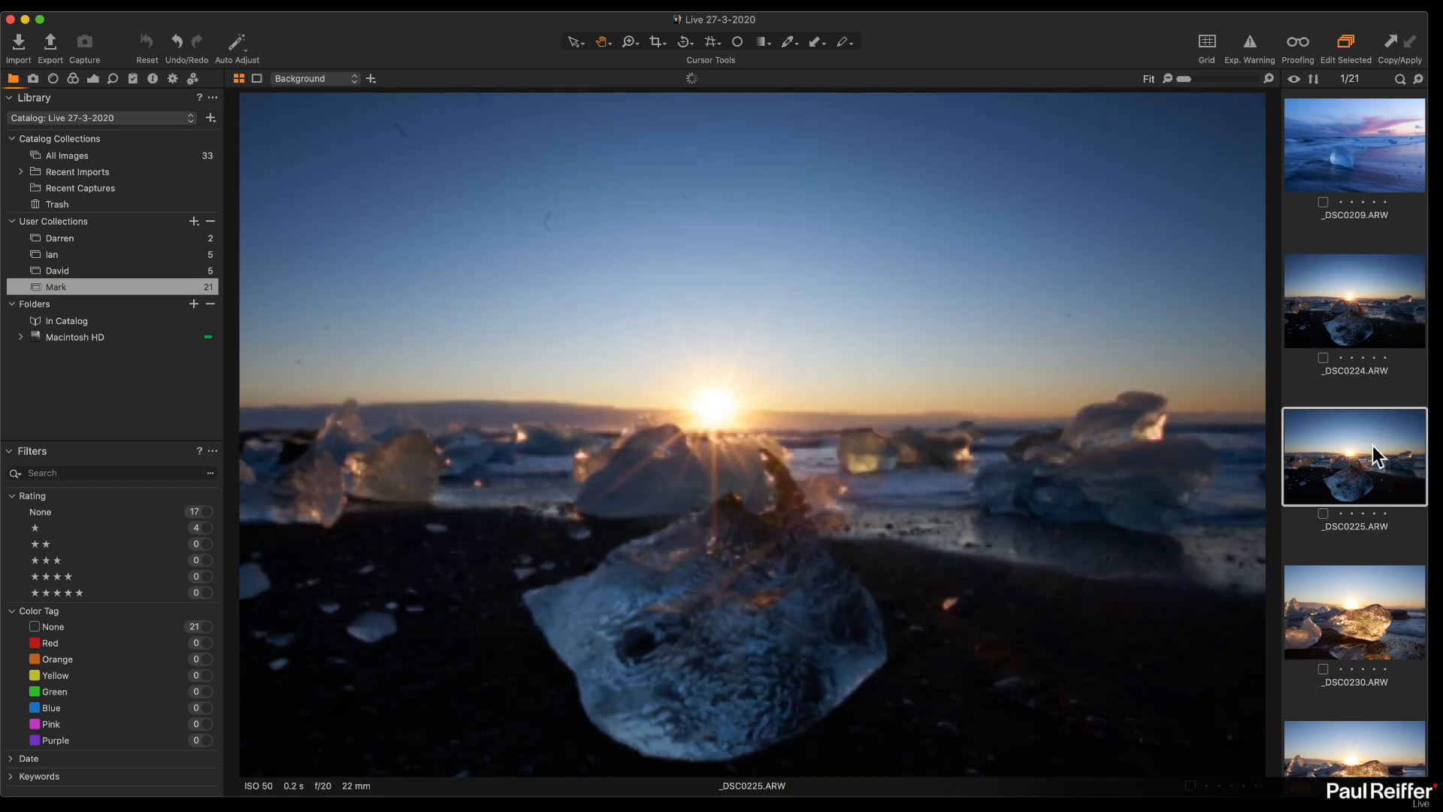
left_click(1369, 325)
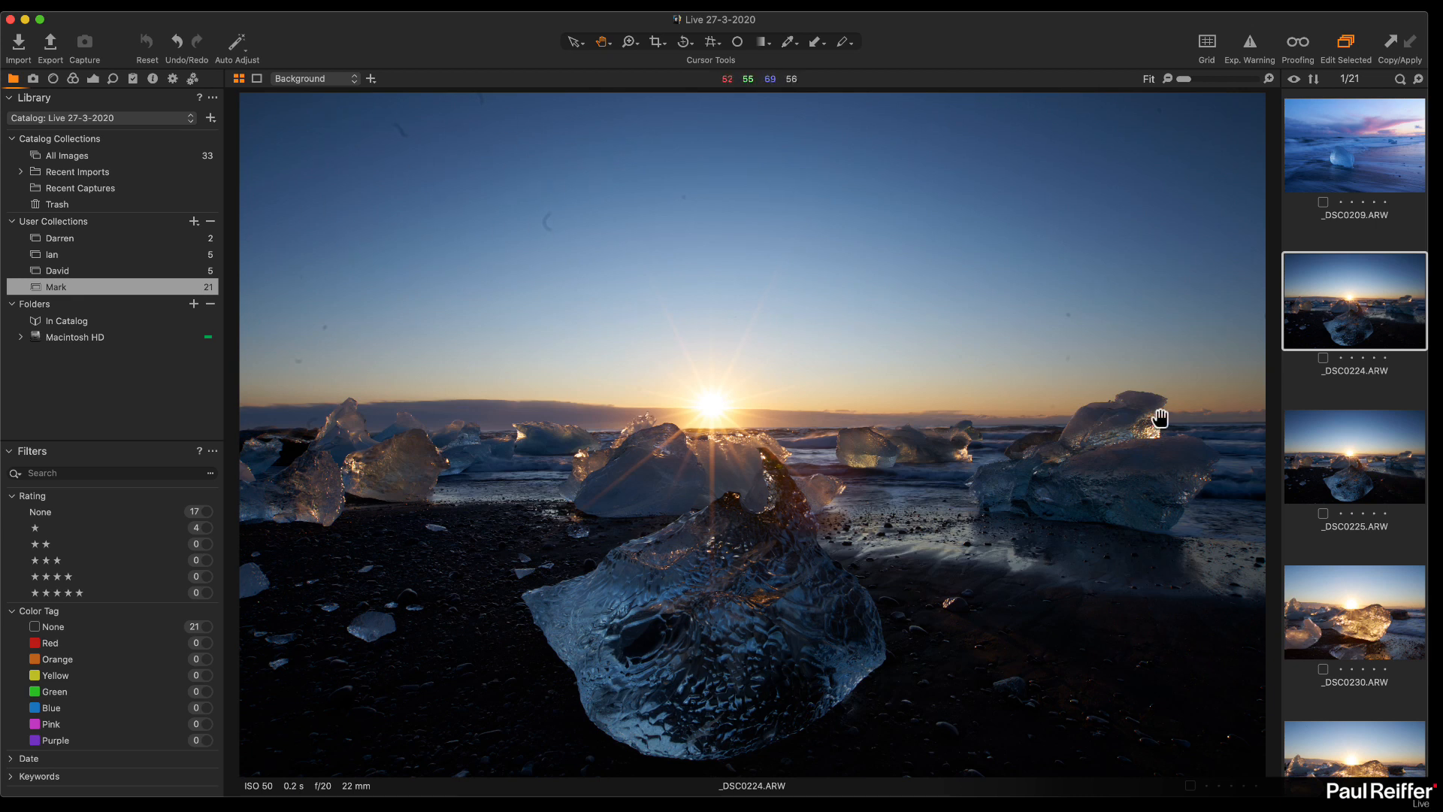
scroll(1332, 444, "down", 5)
scroll(1332, 444, "down", 1)
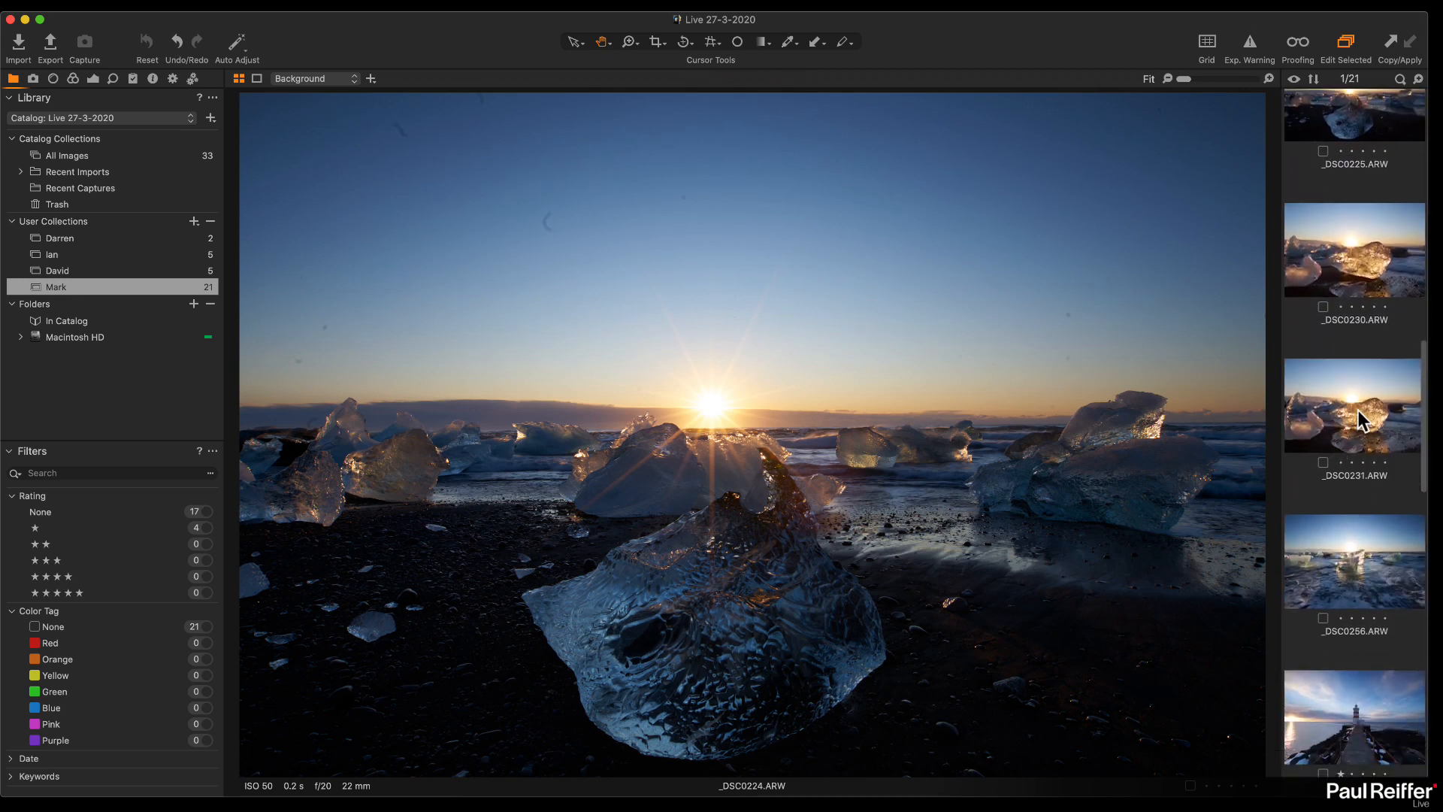
left_click(1352, 417)
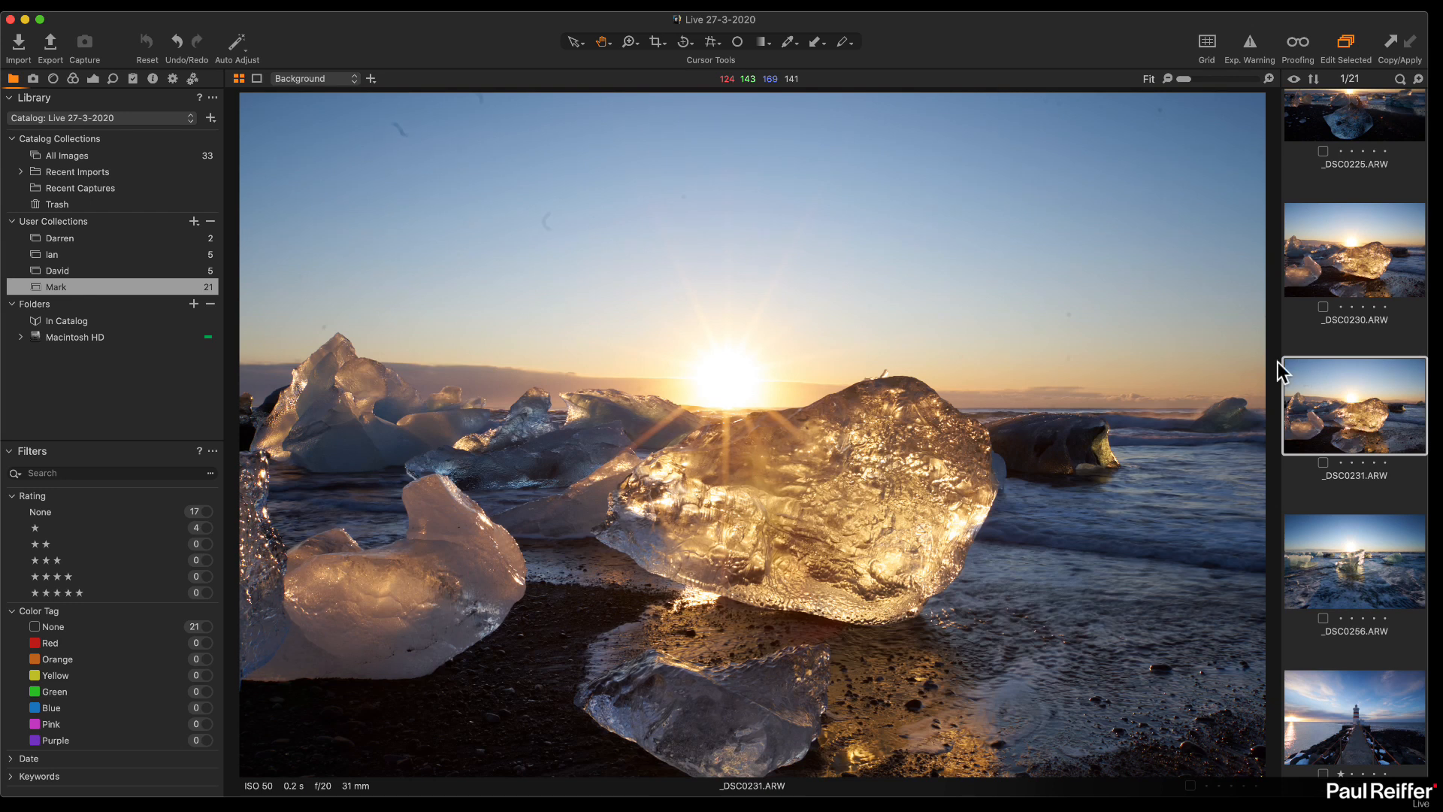
Step: Try a lower exposure on the beach ice photo _DSC0231.ARW, and reset it
left_click(92, 78)
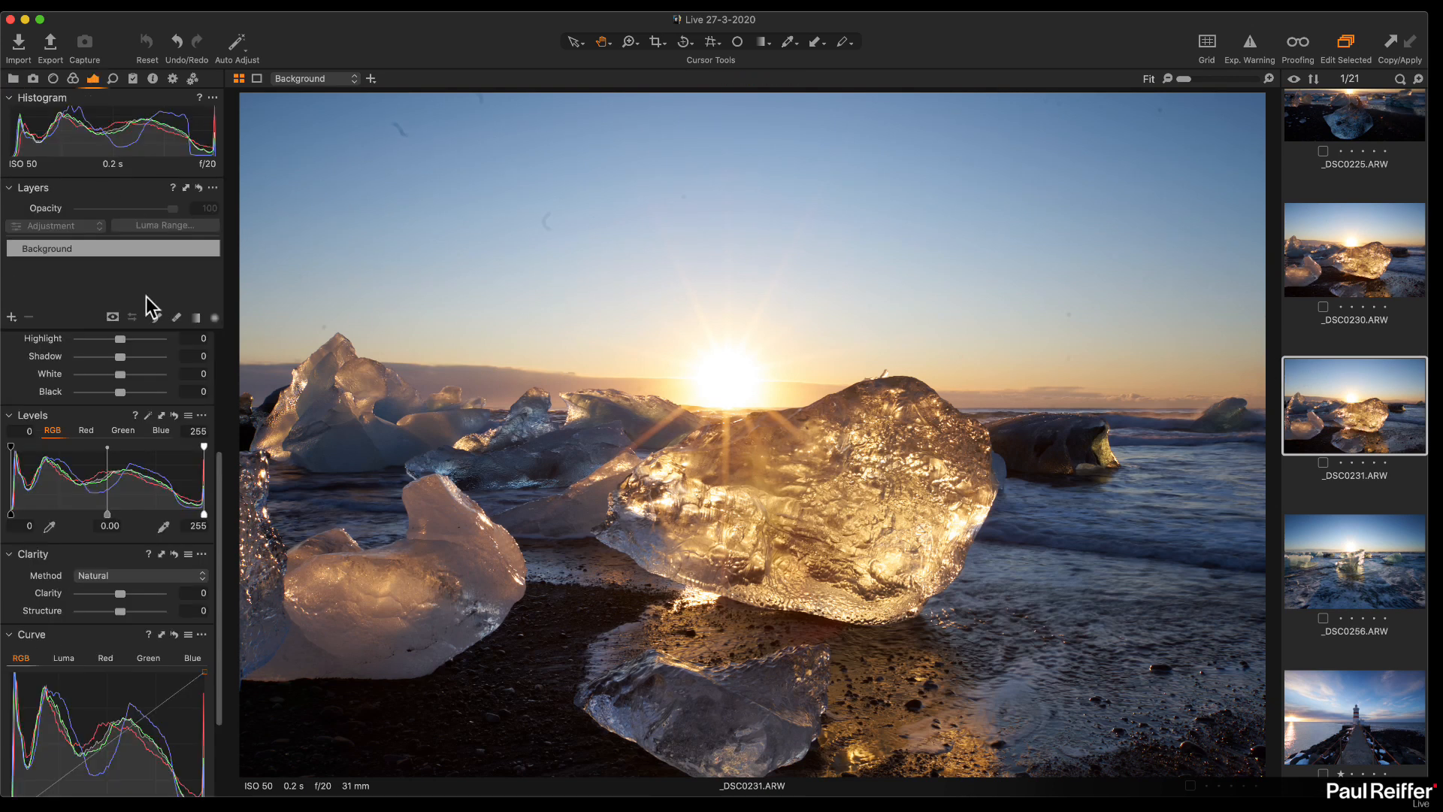
scroll(139, 370, "up", 5)
left_click_drag(120, 442, 107, 440)
double_click(107, 441)
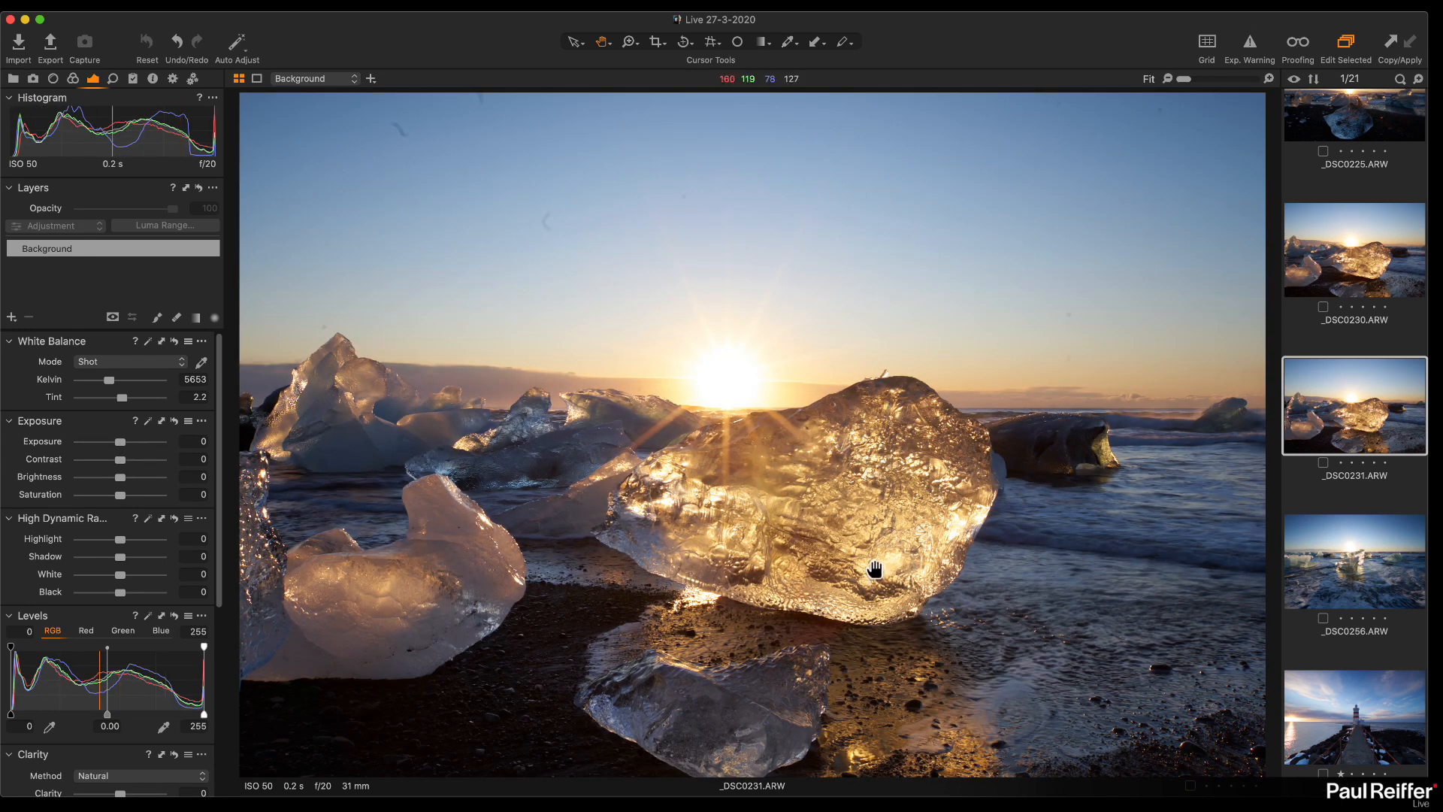
Step: Bring up the darker beach ice photo _DSC0224.ARW for viewing
scroll(1390, 348, "up", 5)
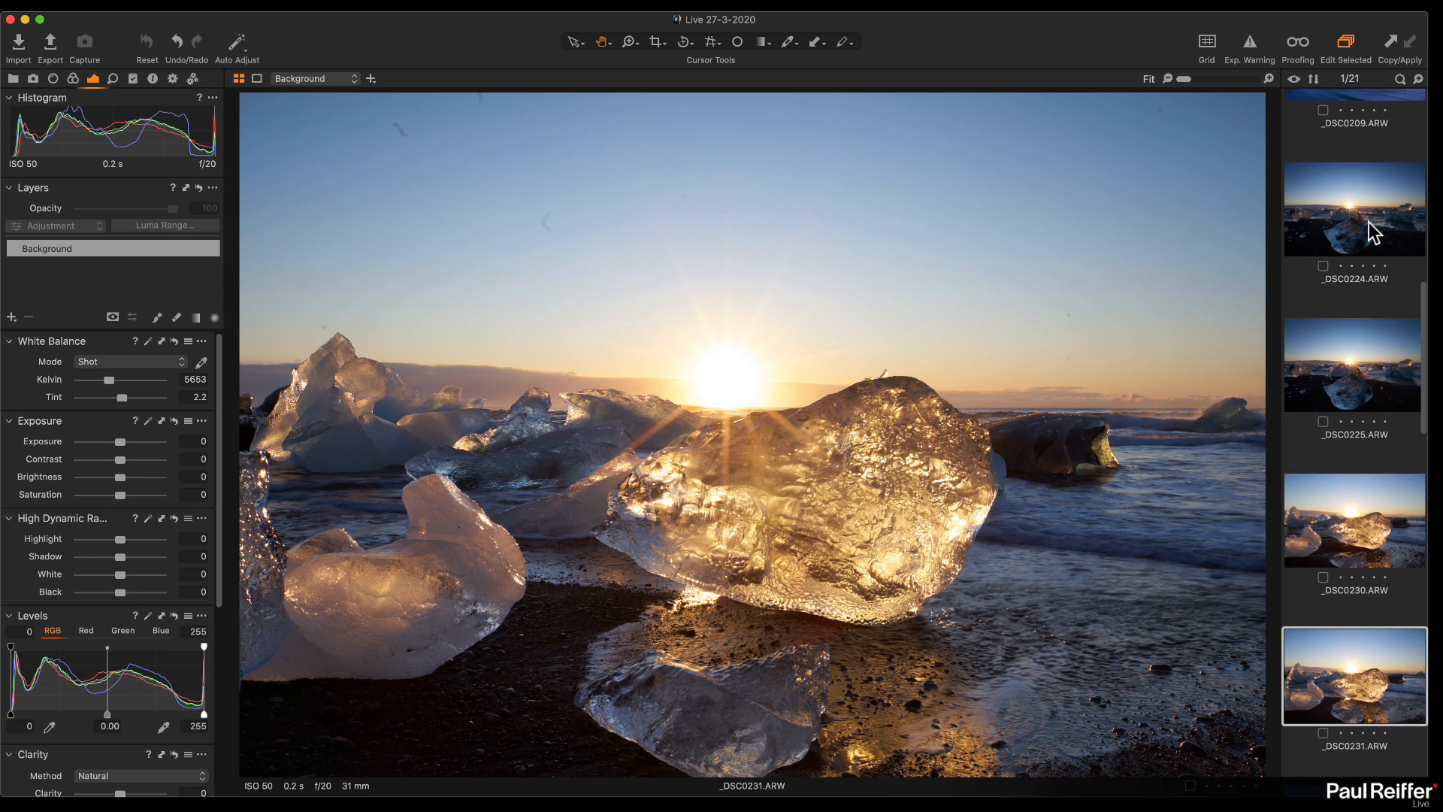
left_click(1373, 234)
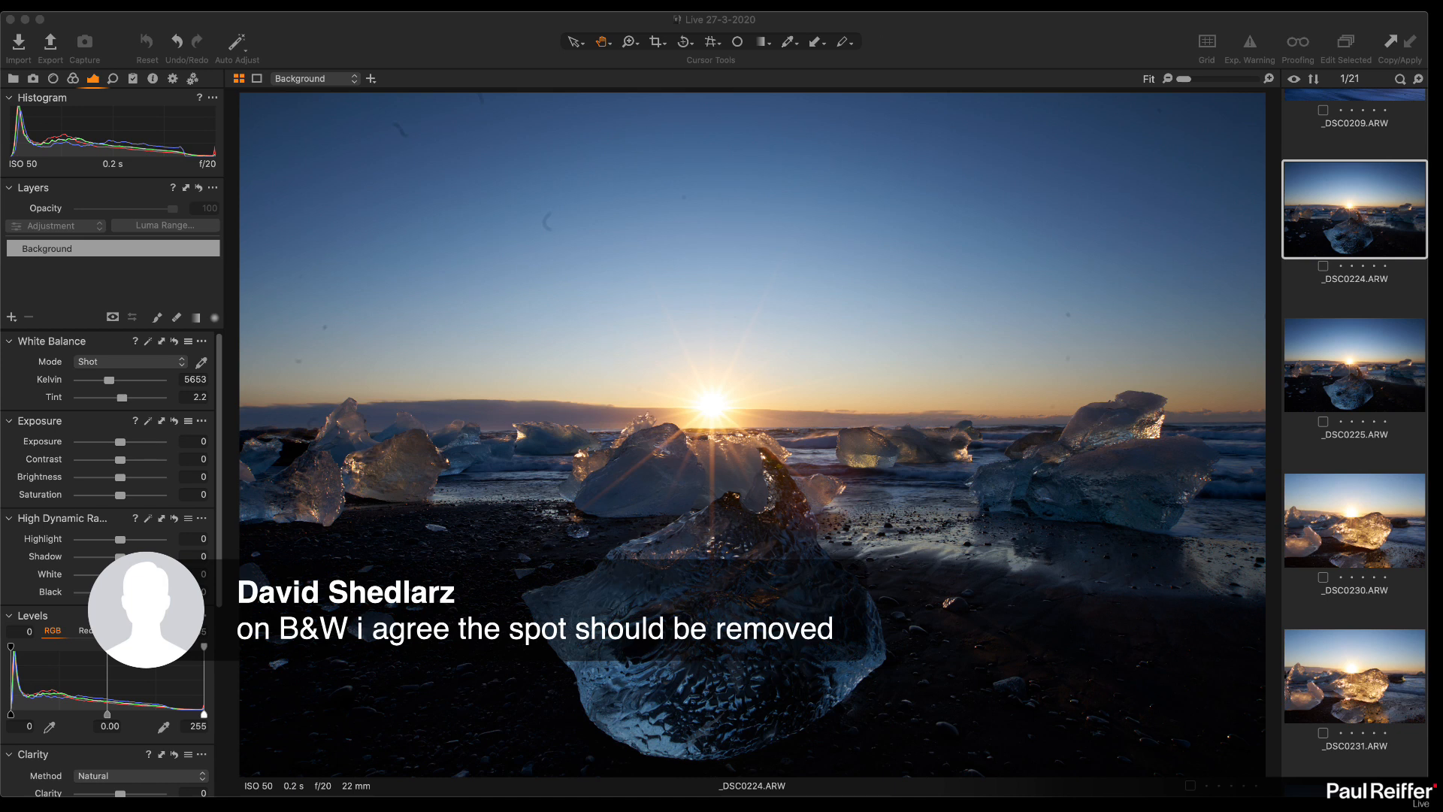
left_click(487, 33)
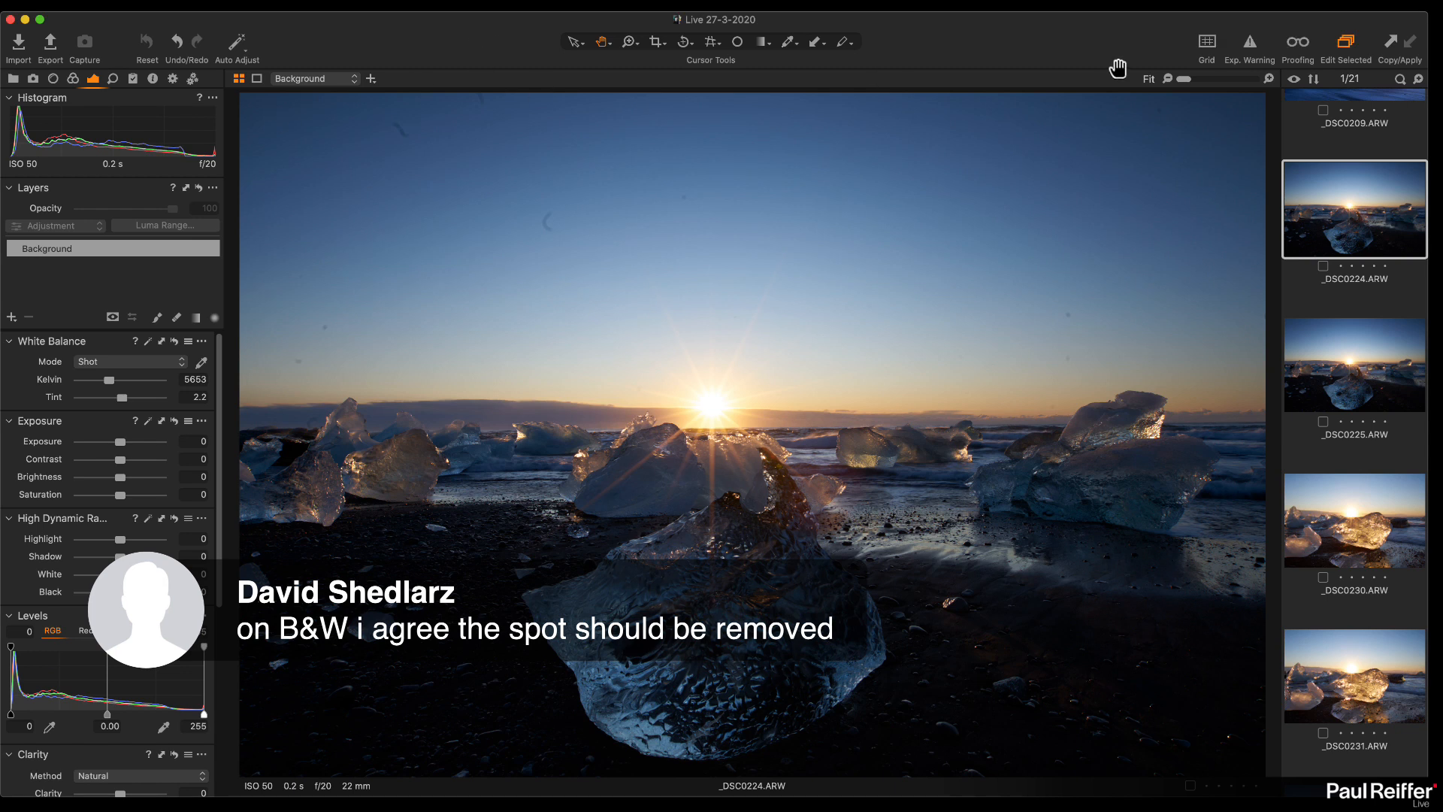
Step: Compare color variant 3 and black-and-white variant 5 of P0002875.eip in the third user collection, looking at the spot on the hillside
left_click(13, 78)
left_click(69, 269)
left_click(1370, 301)
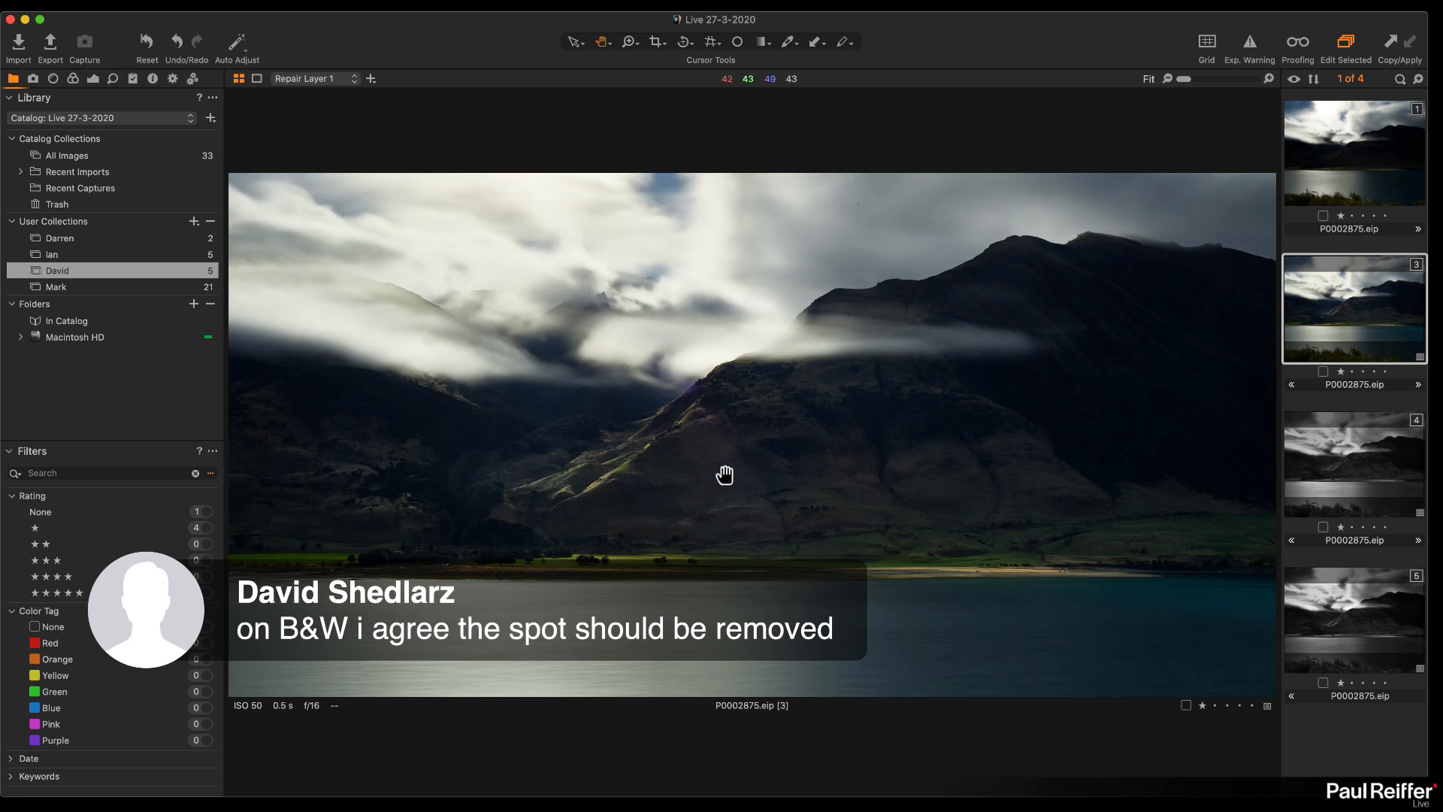
left_click(1412, 583)
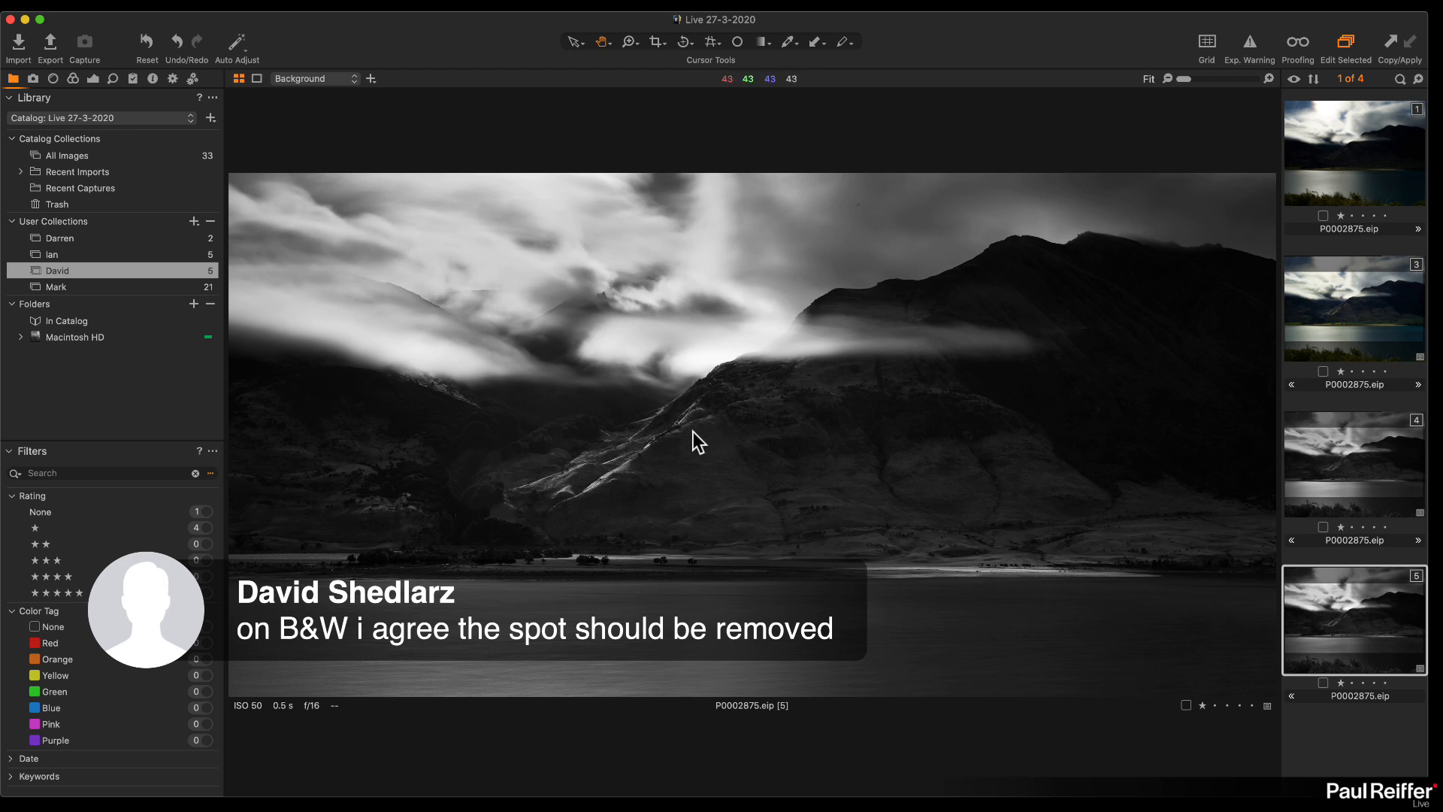
left_click(1350, 292)
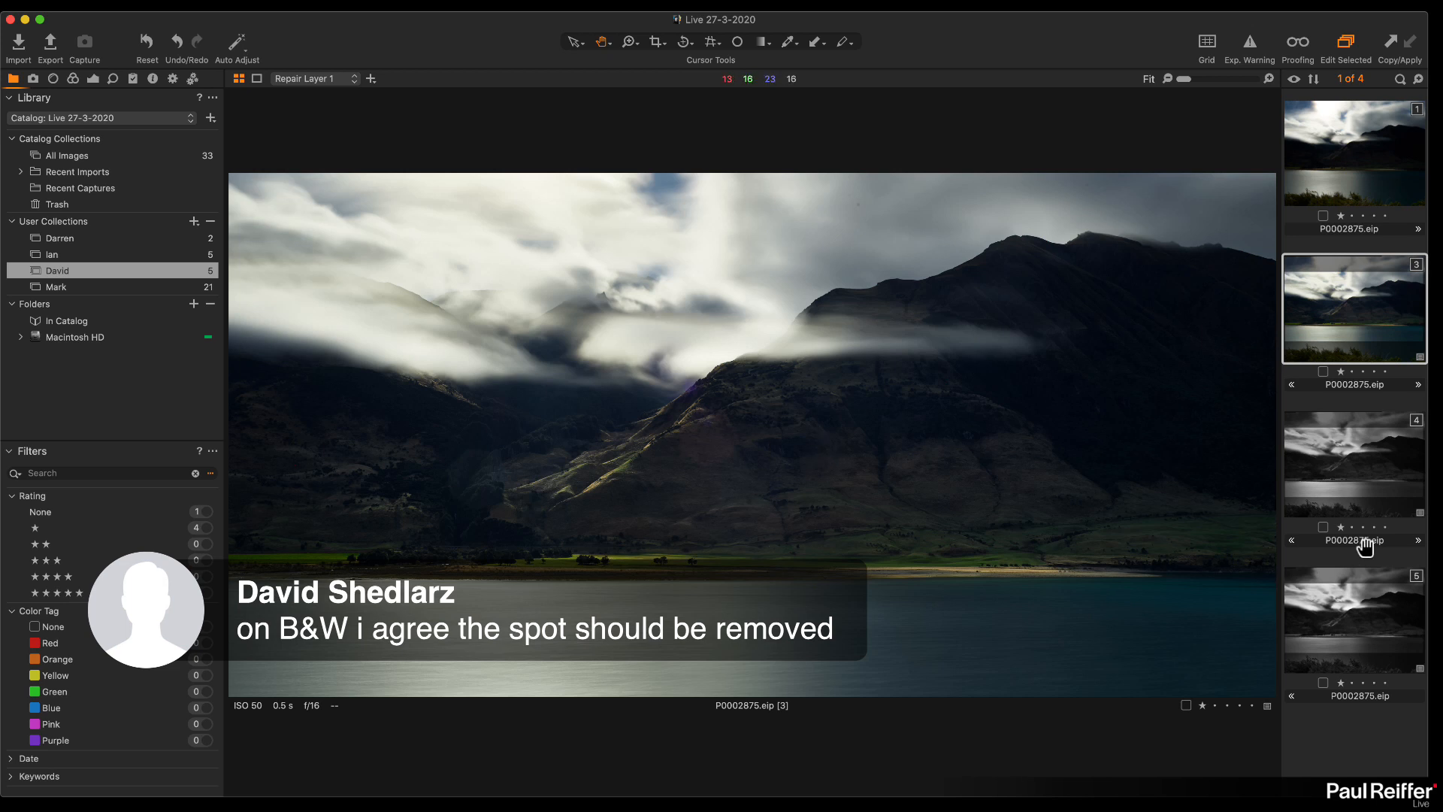
left_click(1382, 605)
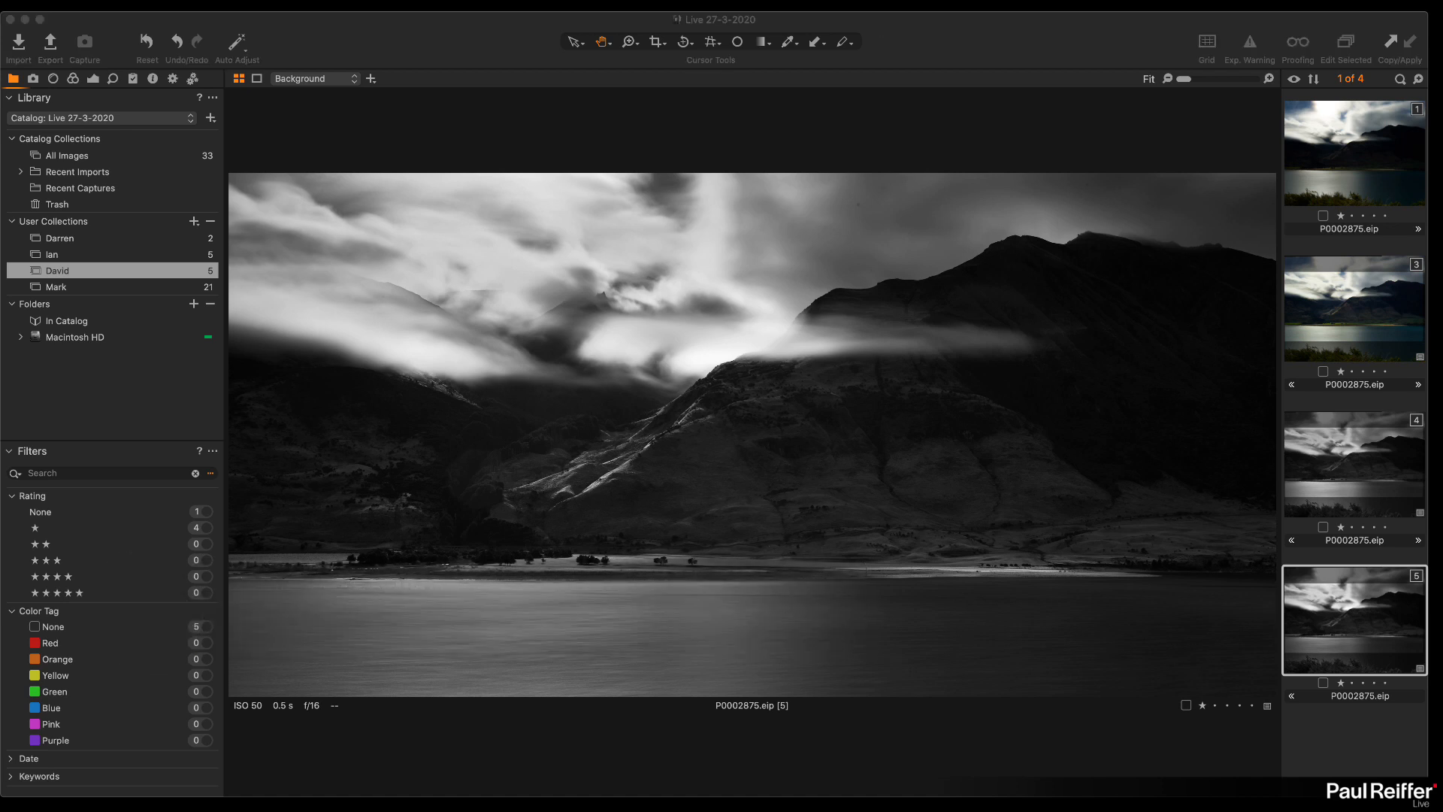
left_click(726, 342)
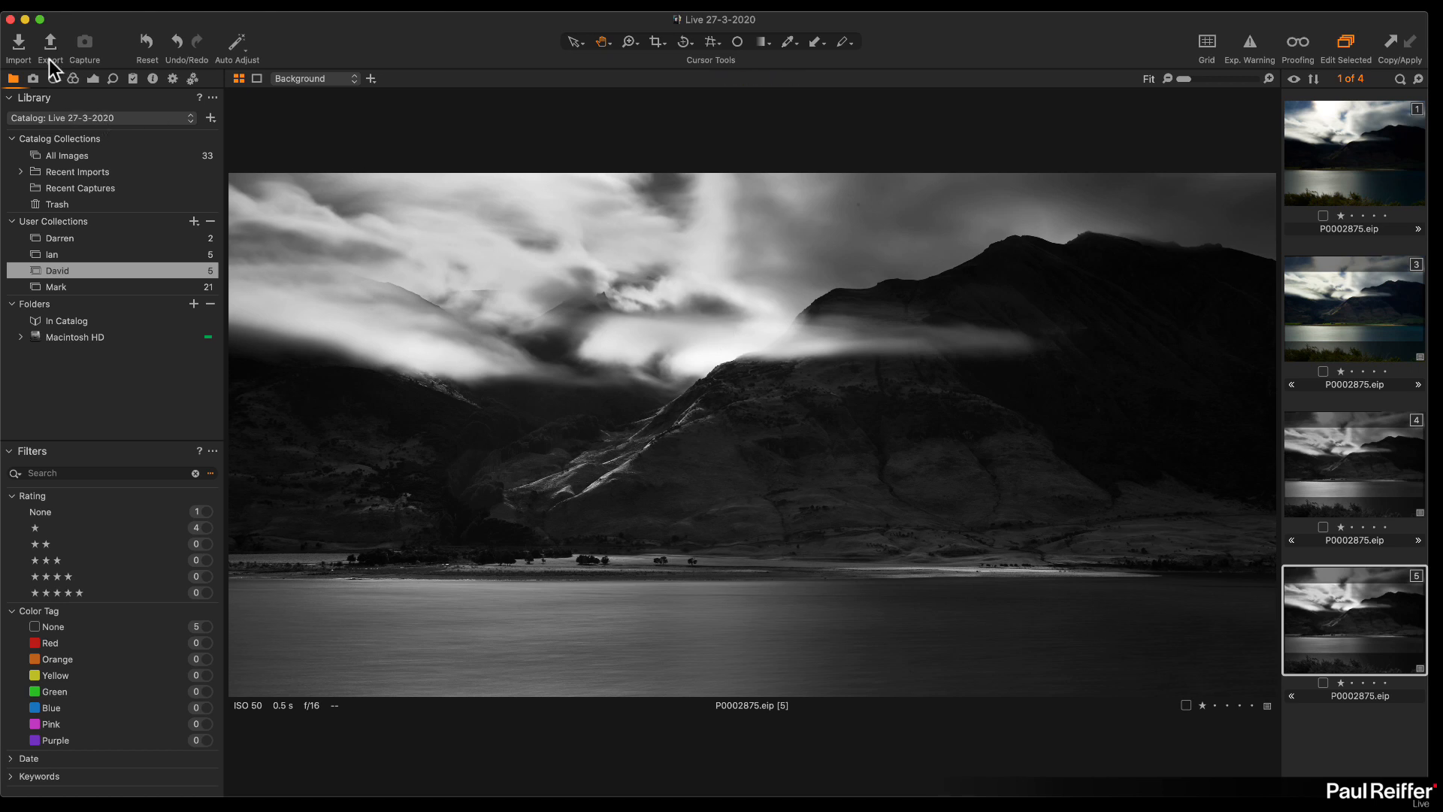
Step: Filter the last user collection to its one-star photos and bring up the night cityscape IMG_8905.CR2
left_click(66, 286)
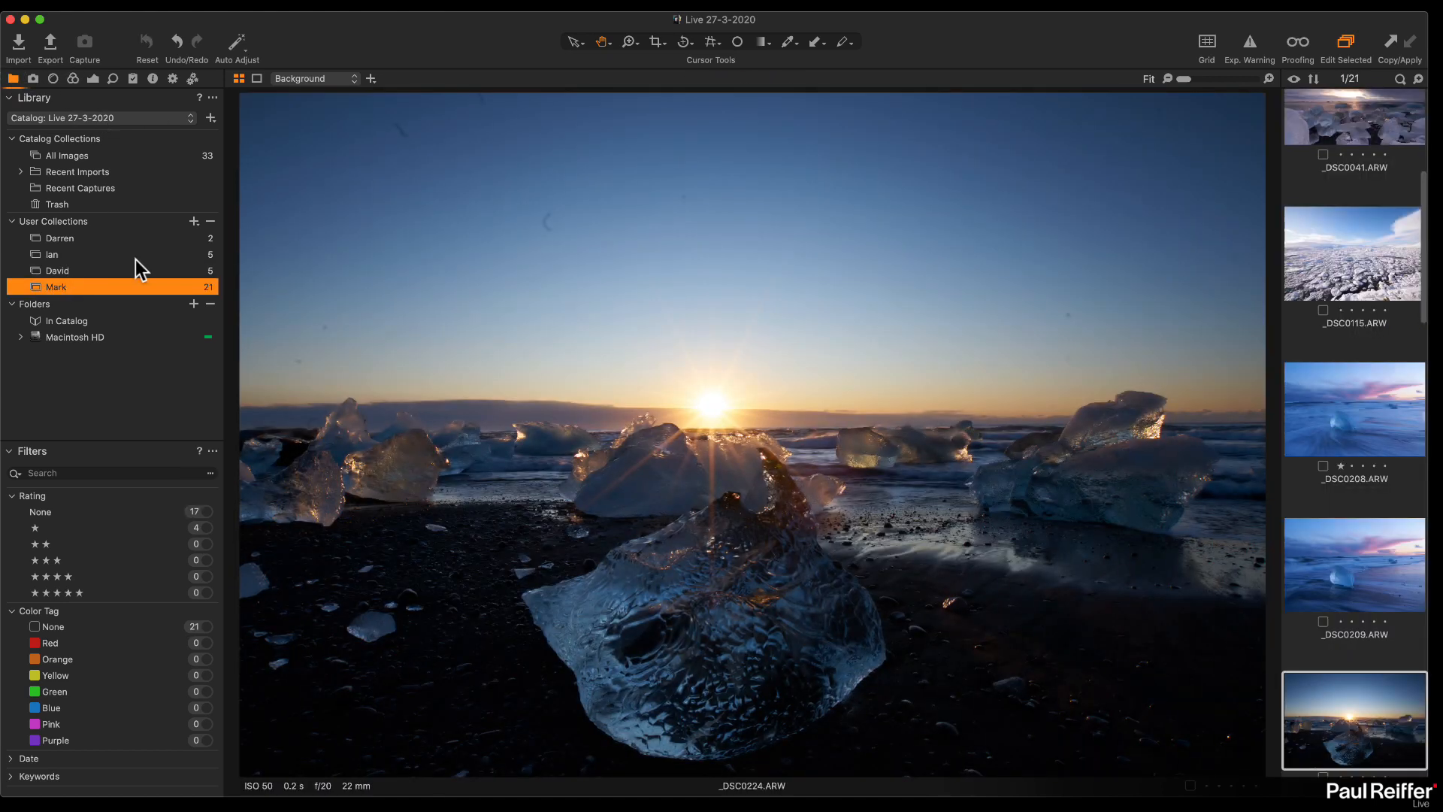
left_click(1400, 79)
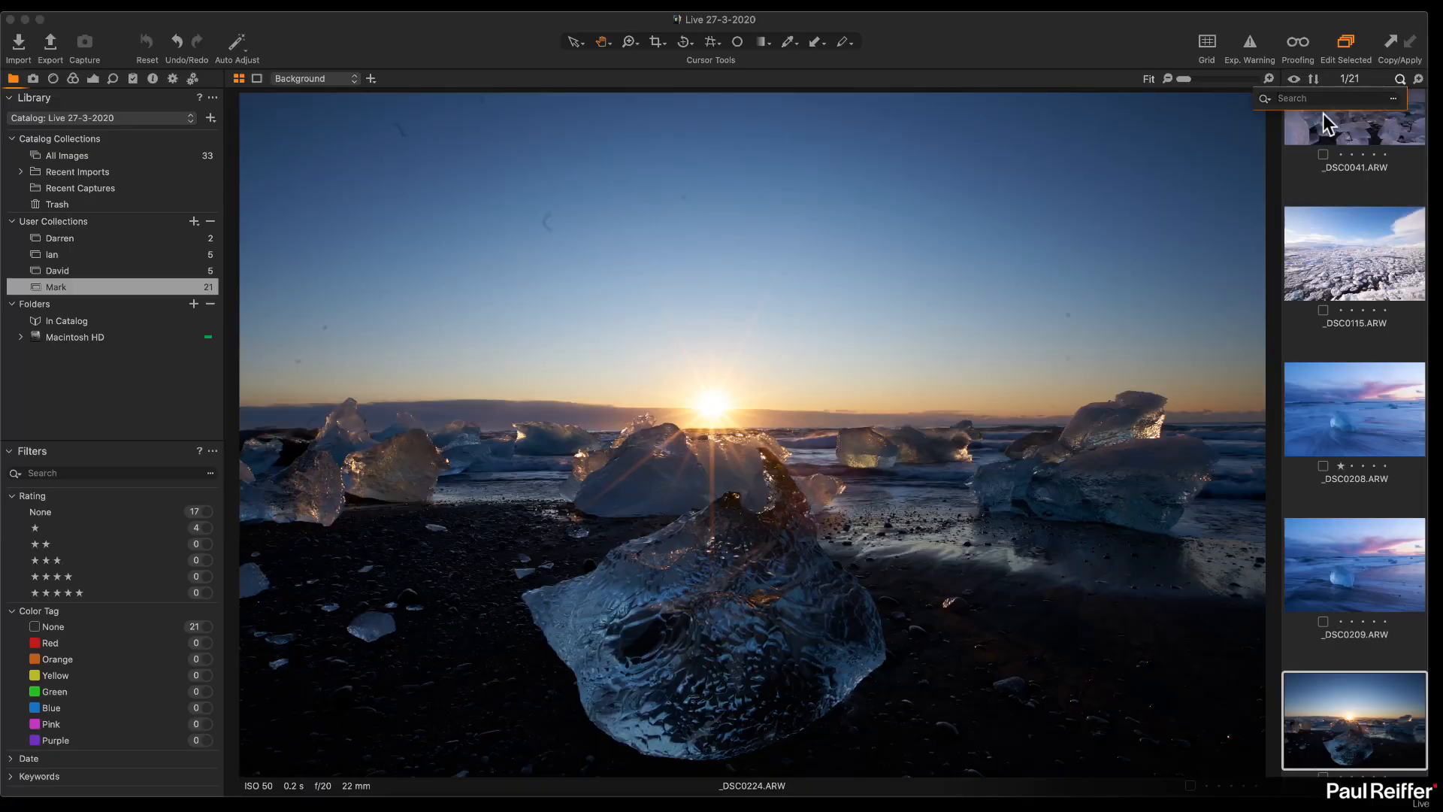
left_click(1264, 100)
left_click(1300, 134)
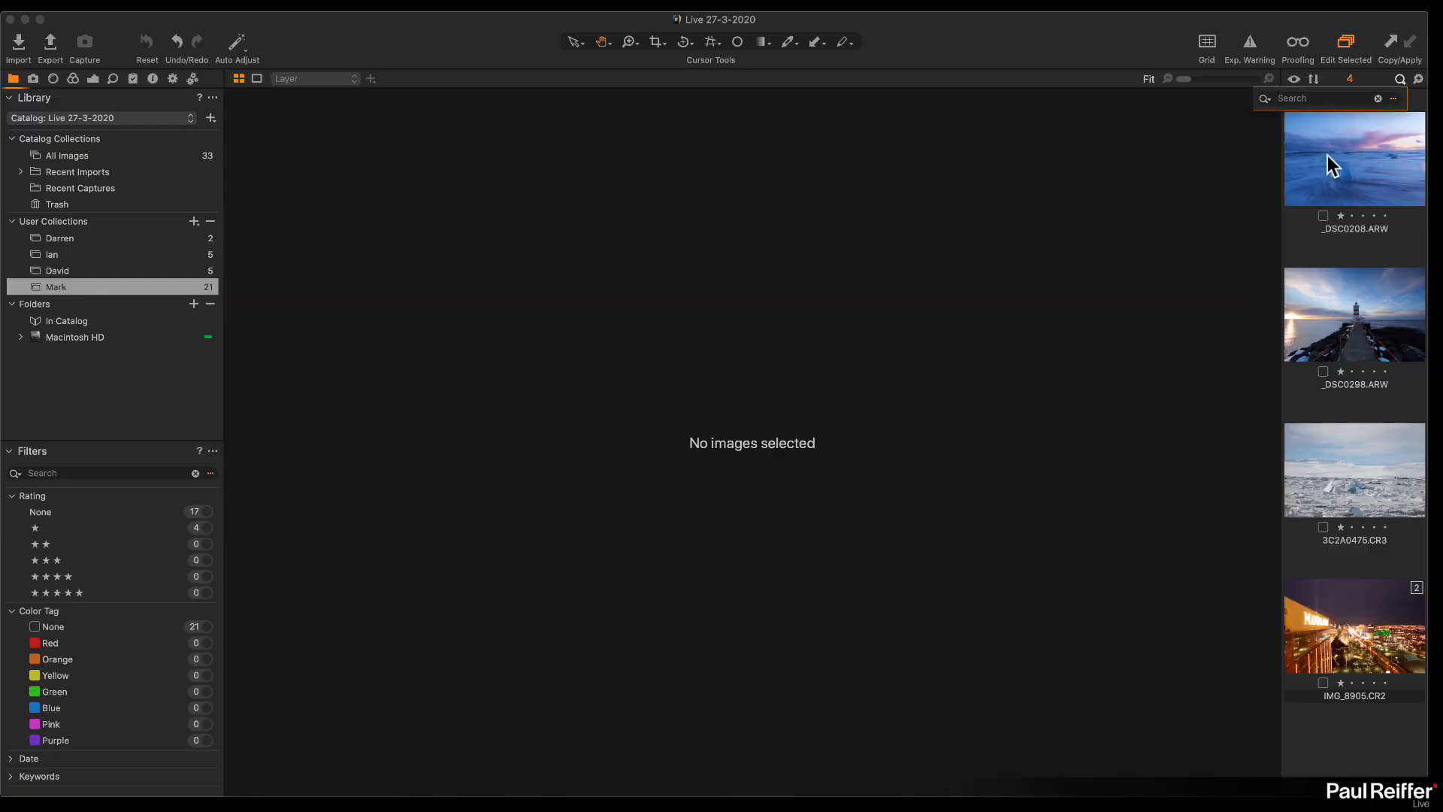
left_click(1308, 245)
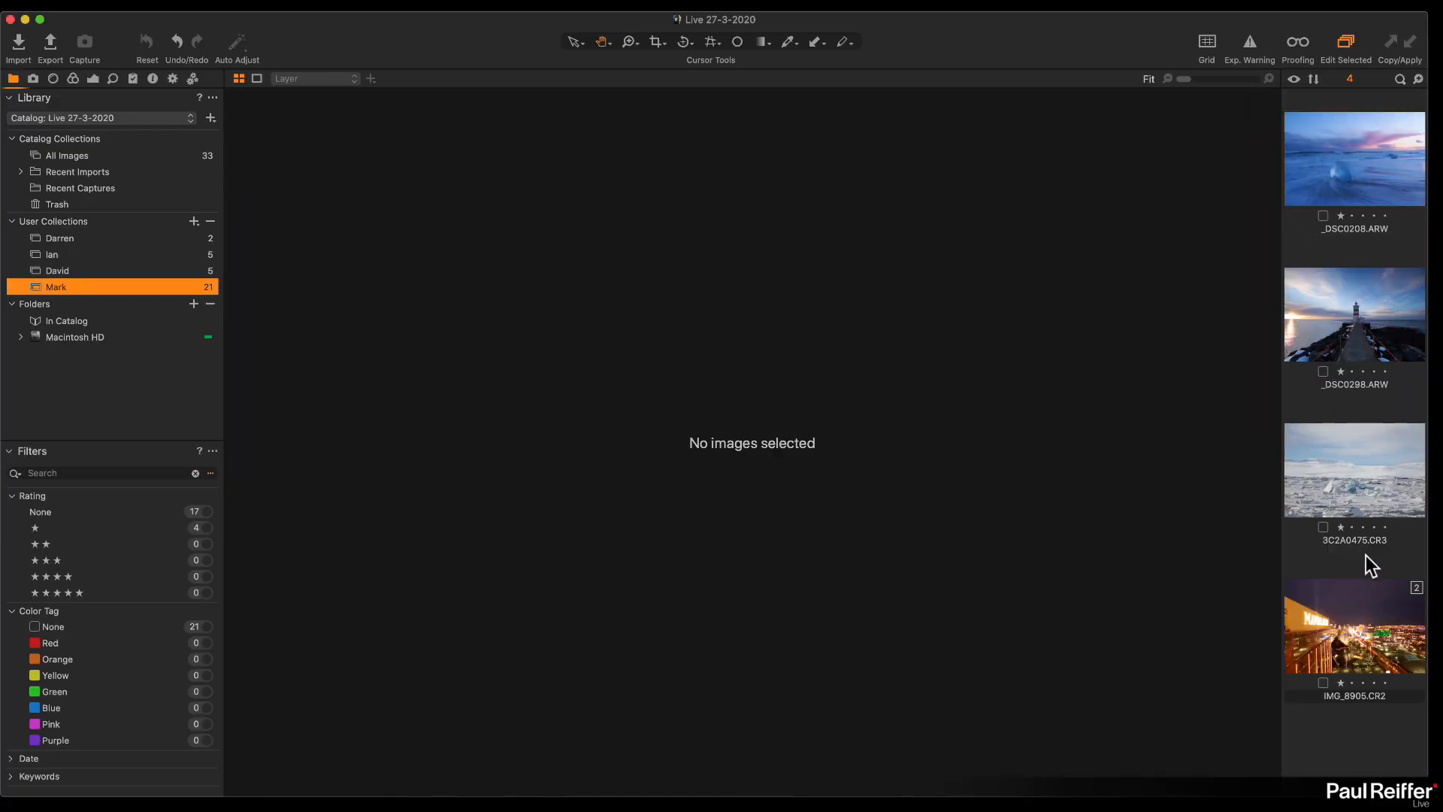
left_click(1363, 607)
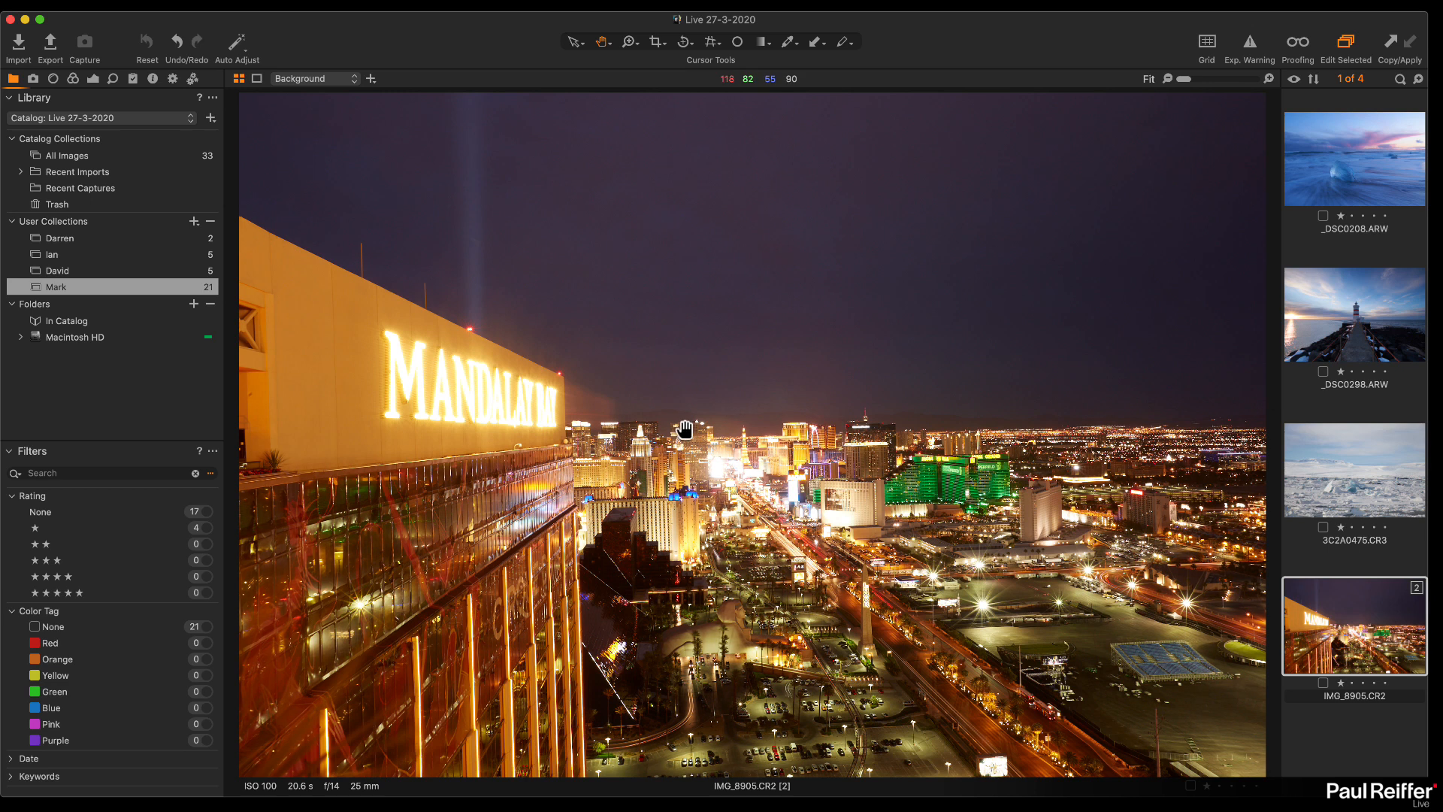
Step: Straighten the night cityscape with a slight rotation along its horizon, and shift the crop frame slightly toward the photo's right side
left_click(93, 79)
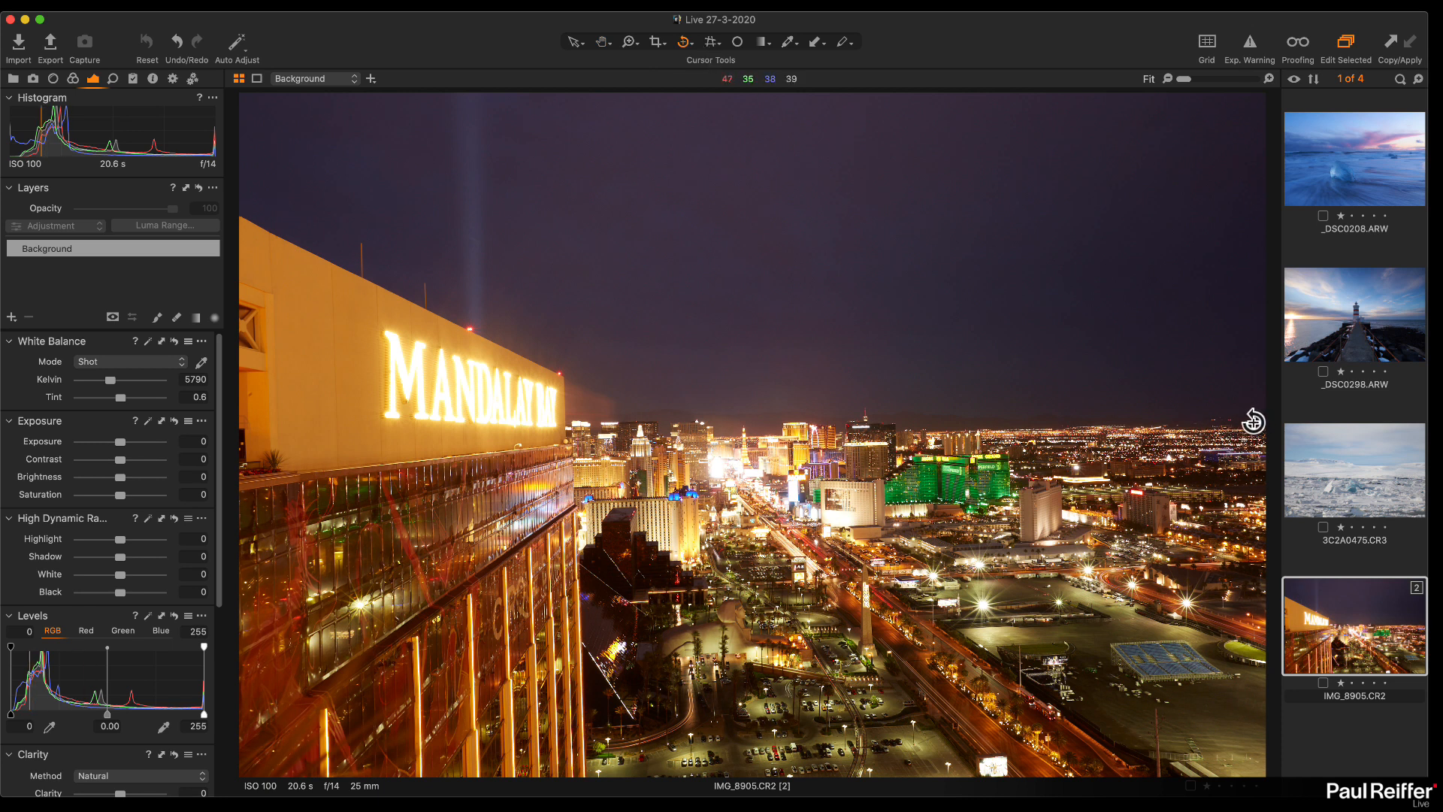
left_click_drag(568, 436, 501, 436)
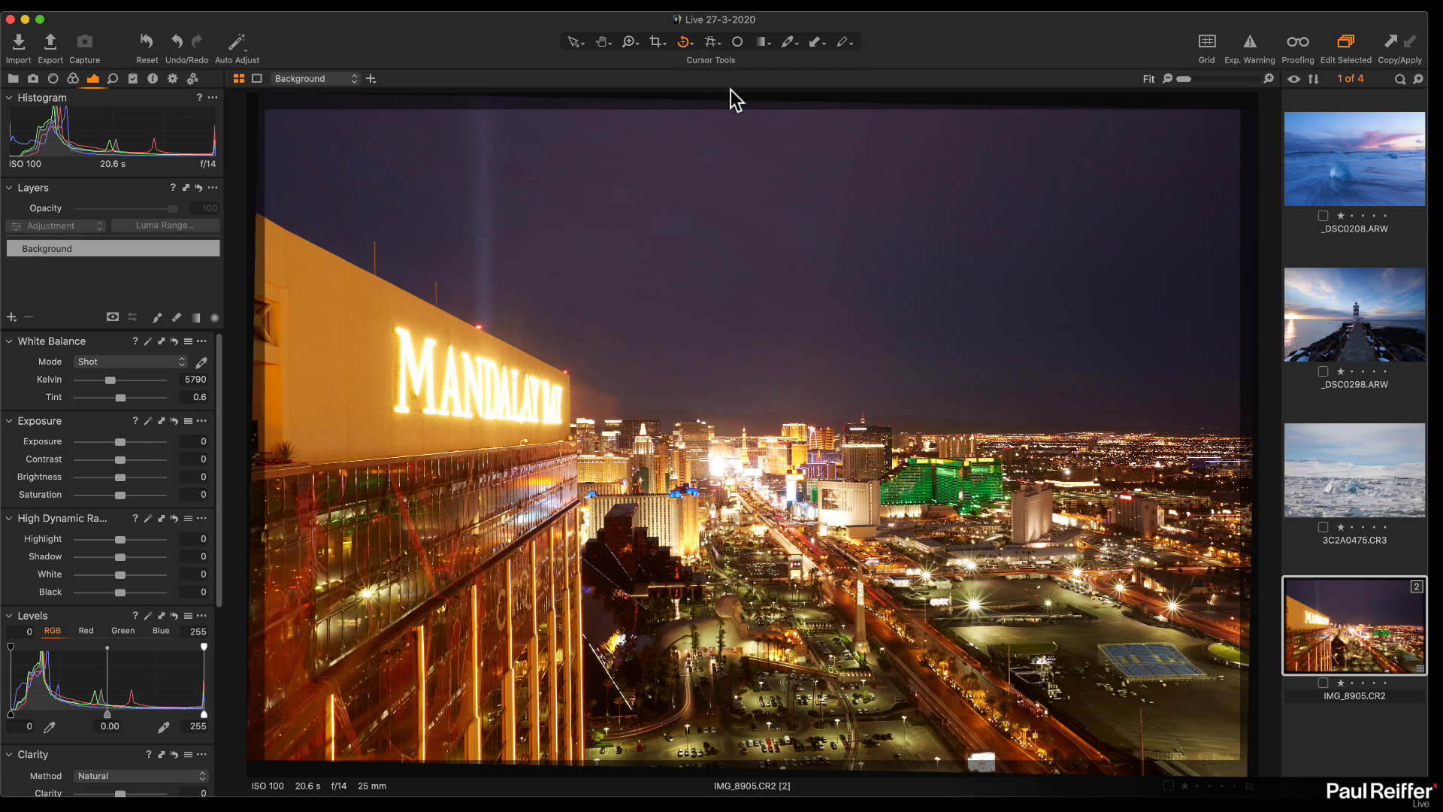
left_click(656, 42)
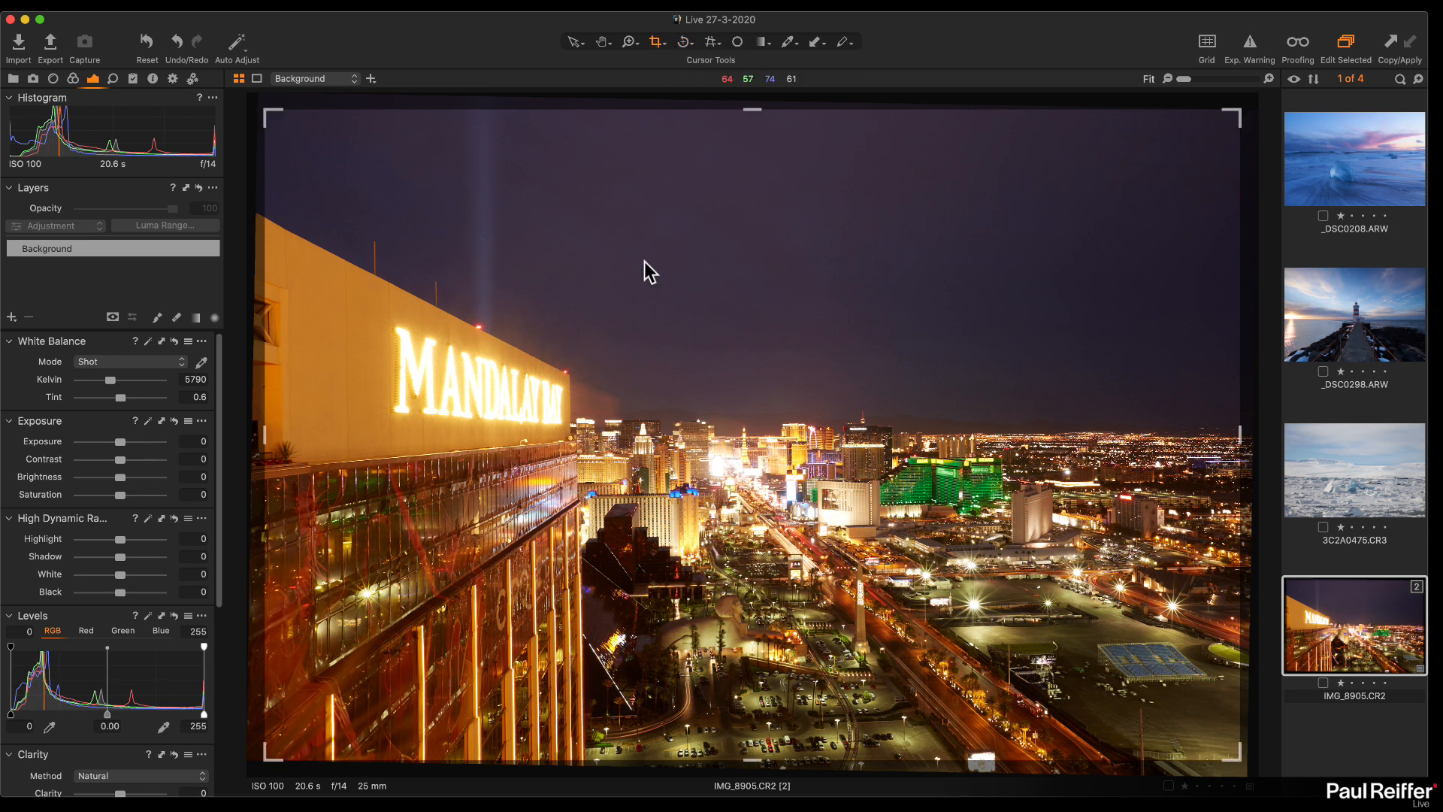
left_click_drag(594, 279, 688, 301)
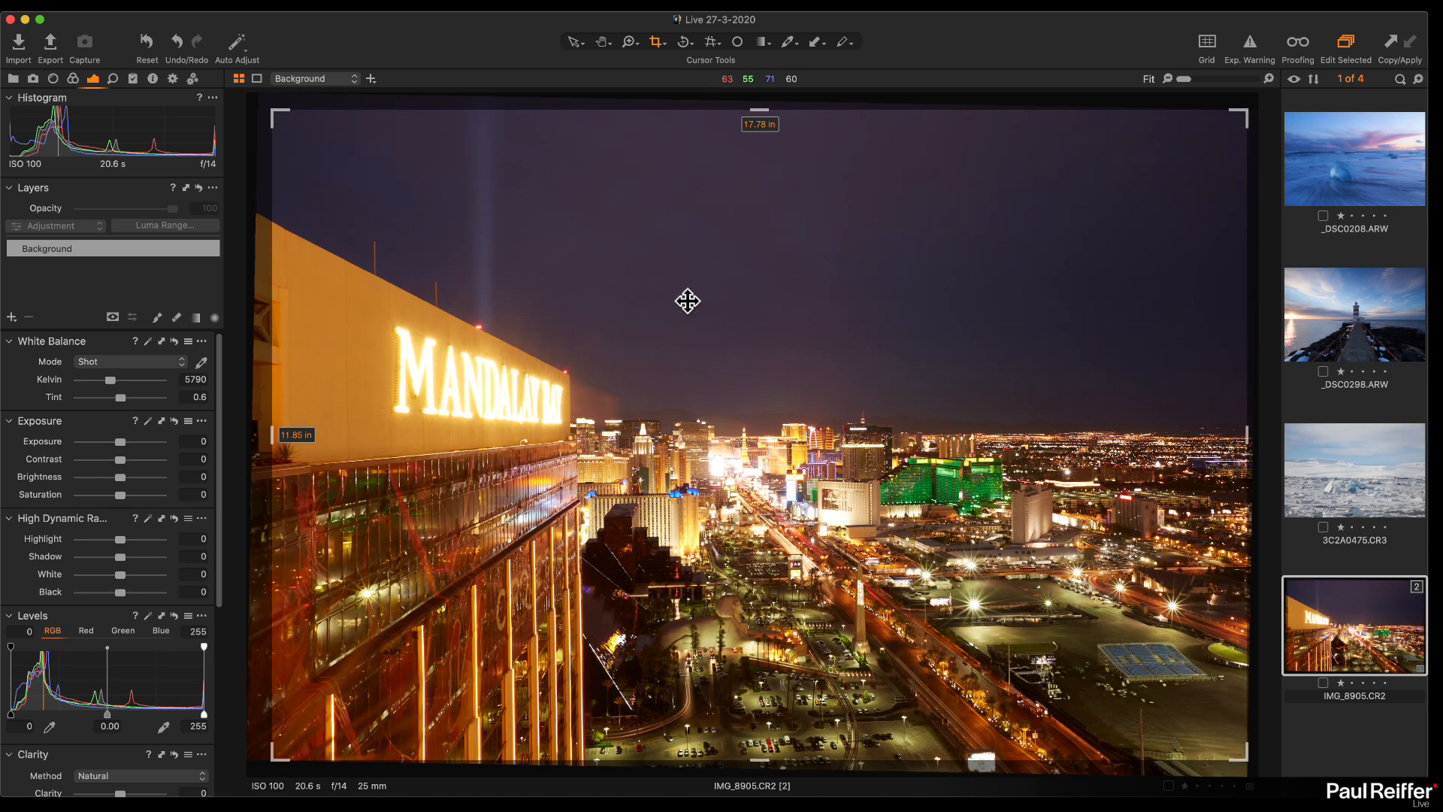
left_click(574, 42)
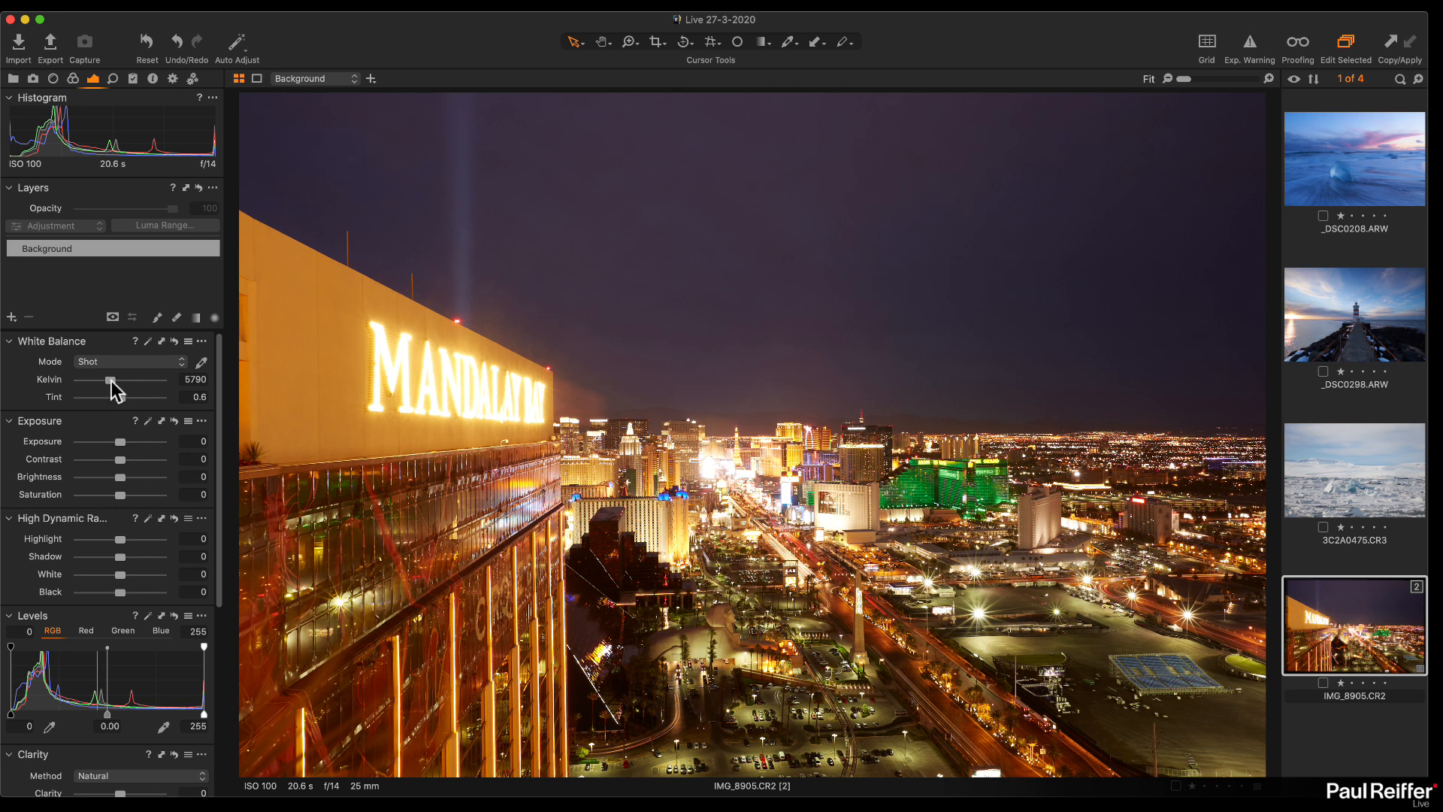
Step: Set the cityscape's white balance to 3211 Kelvin and tint 8.7, checking the parking lots at 100%
left_click_drag(110, 381, 94, 383)
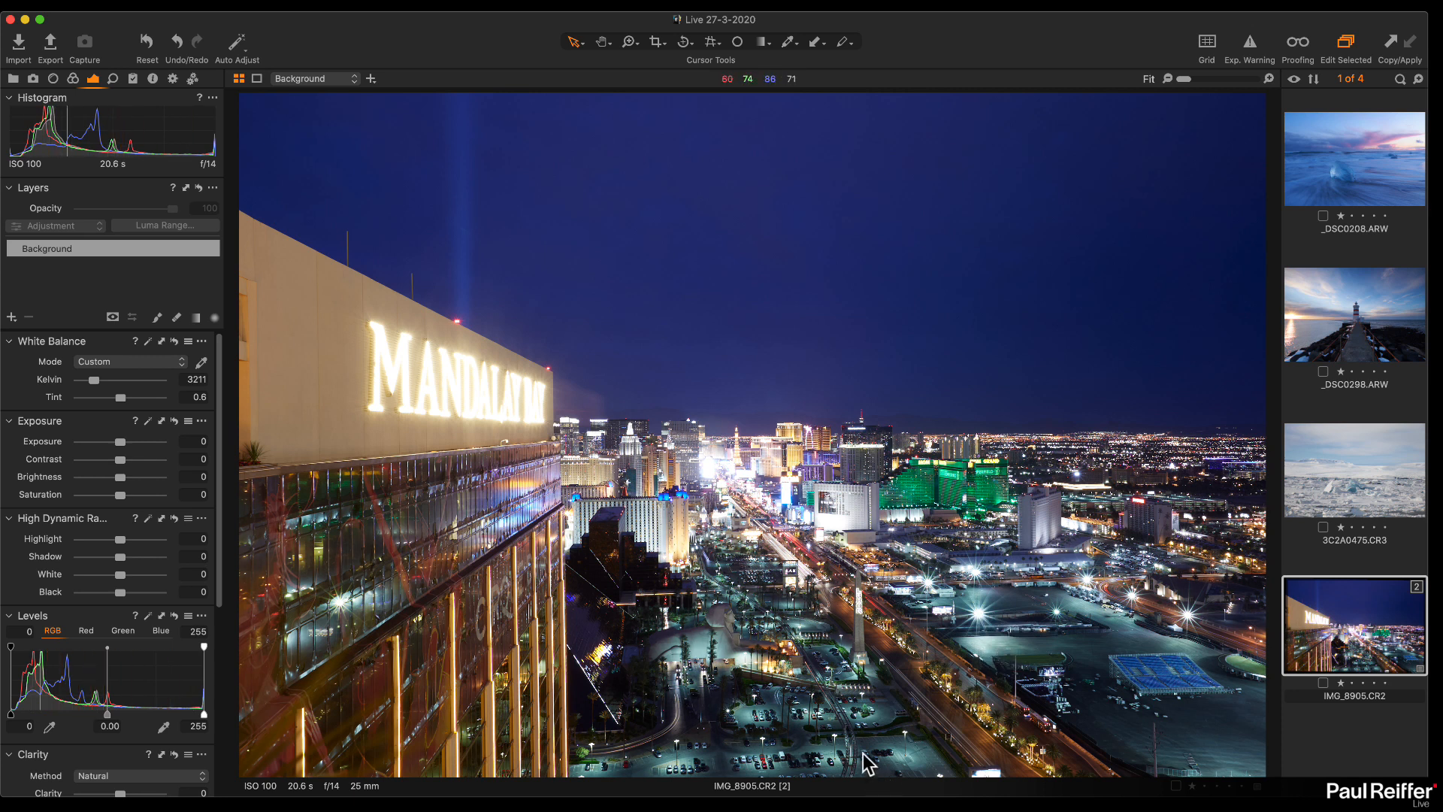
key("h")
double_click(840, 745)
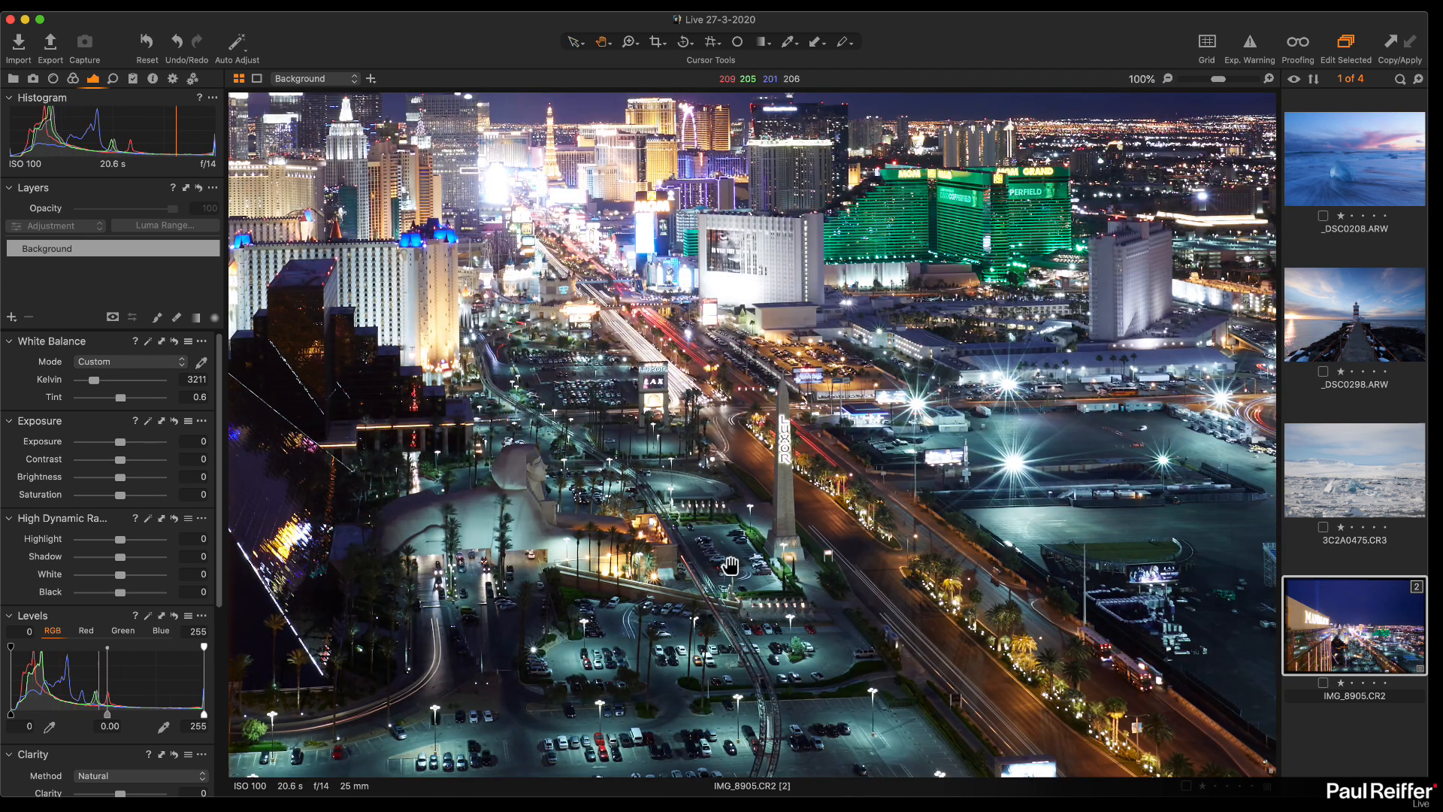
left_click_drag(689, 702, 669, 622)
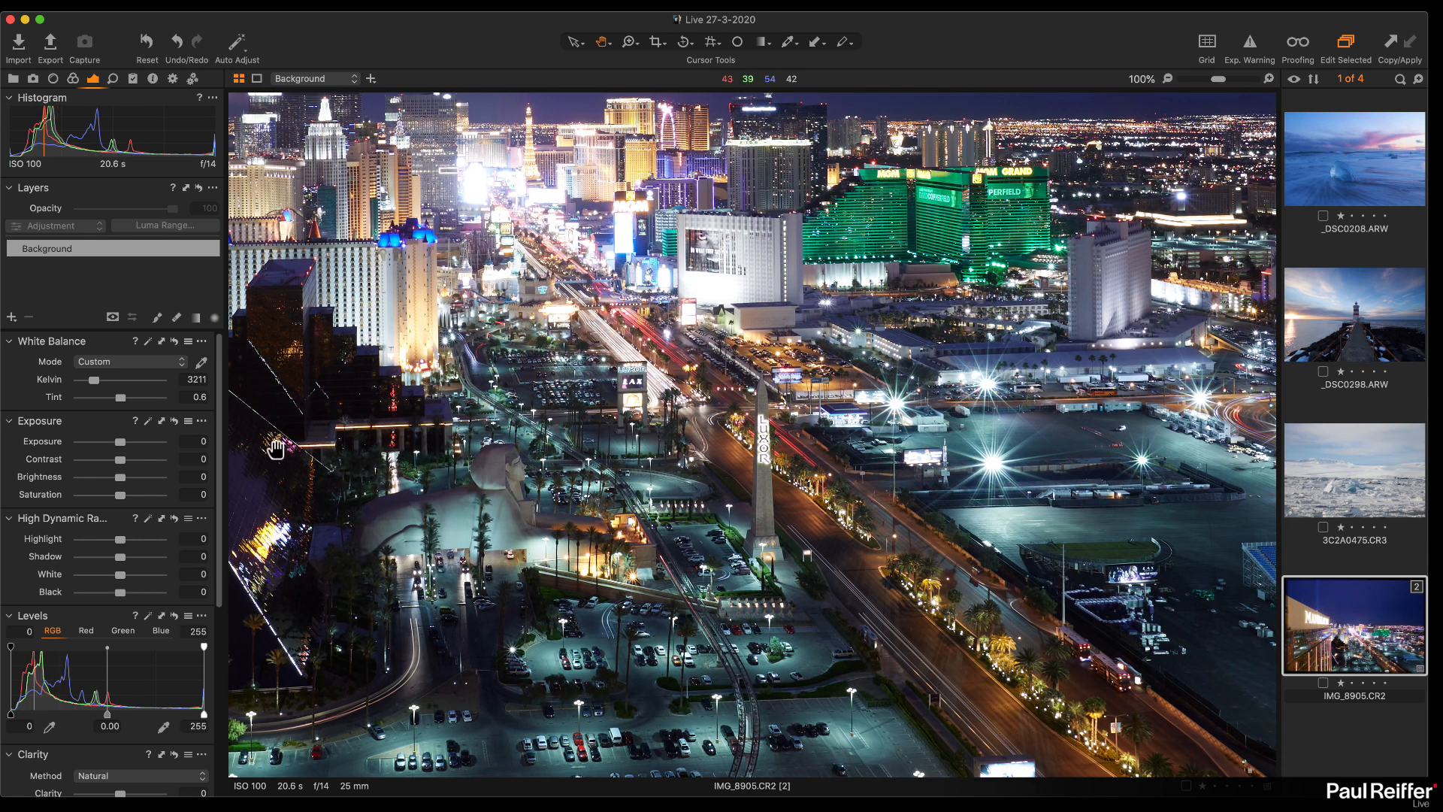
left_click_drag(120, 399, 127, 401)
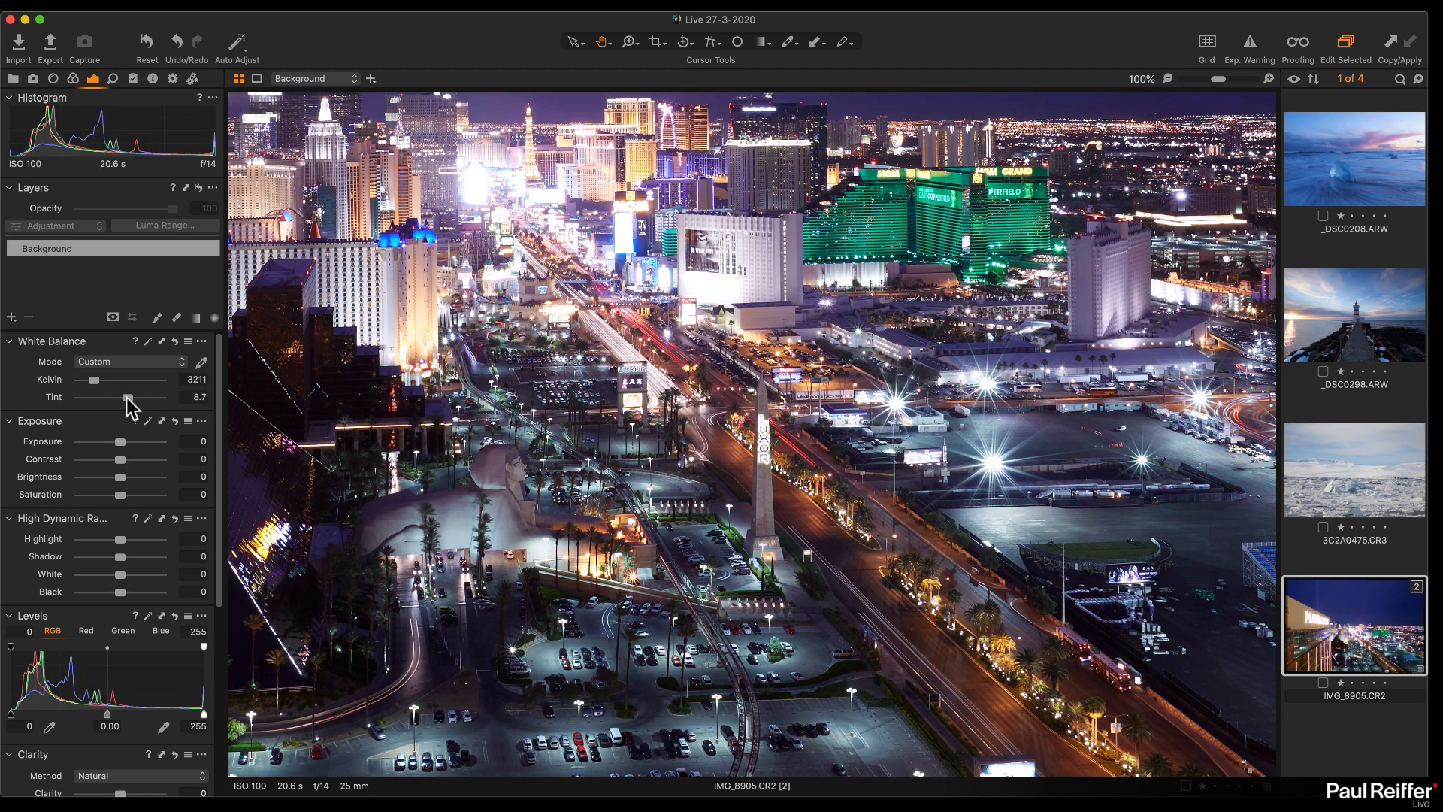
double_click(732, 478)
Step: Clone the adjusted IMG_8905.CR2 variant and reset all adjustments on the clone
right_click(1366, 630)
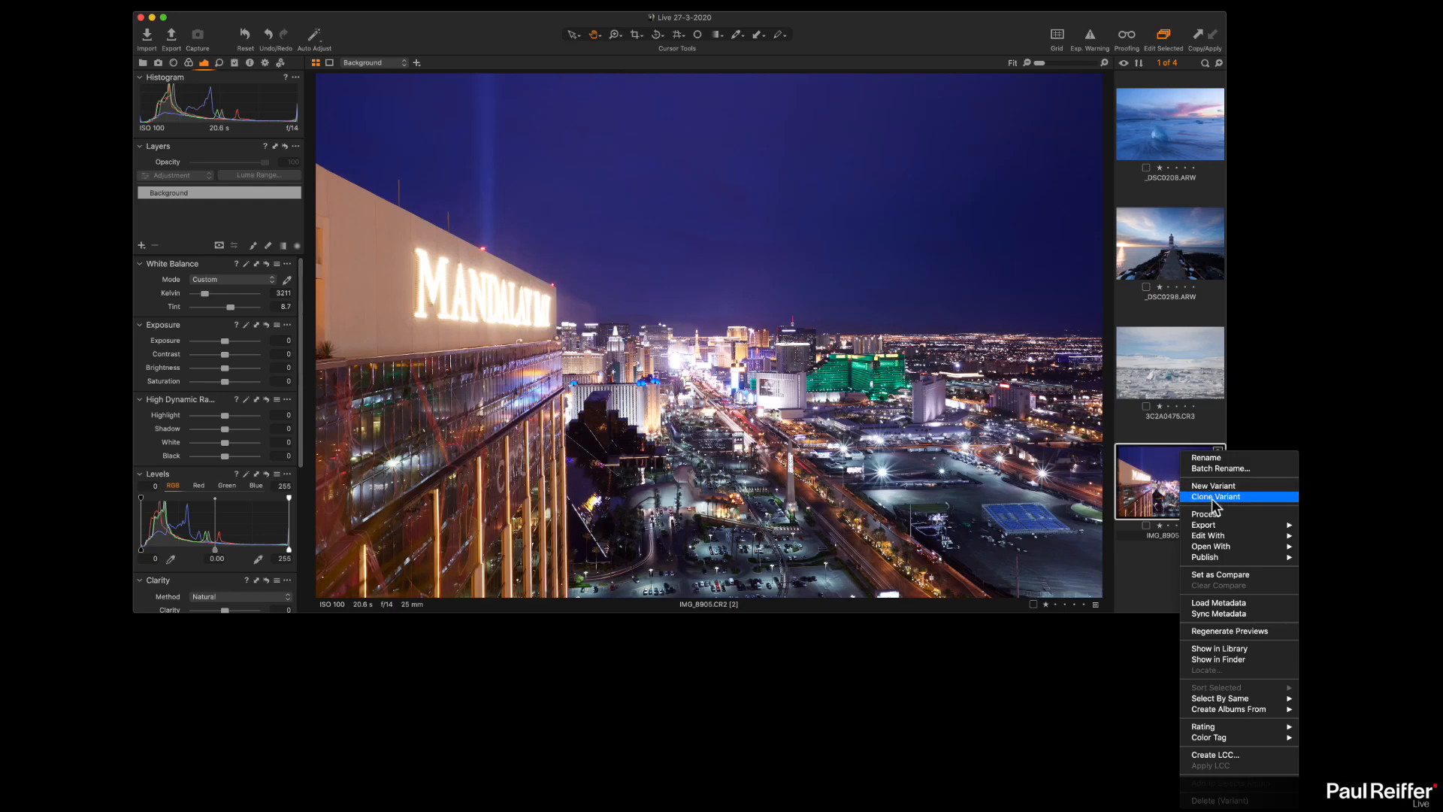
left_click(1210, 496)
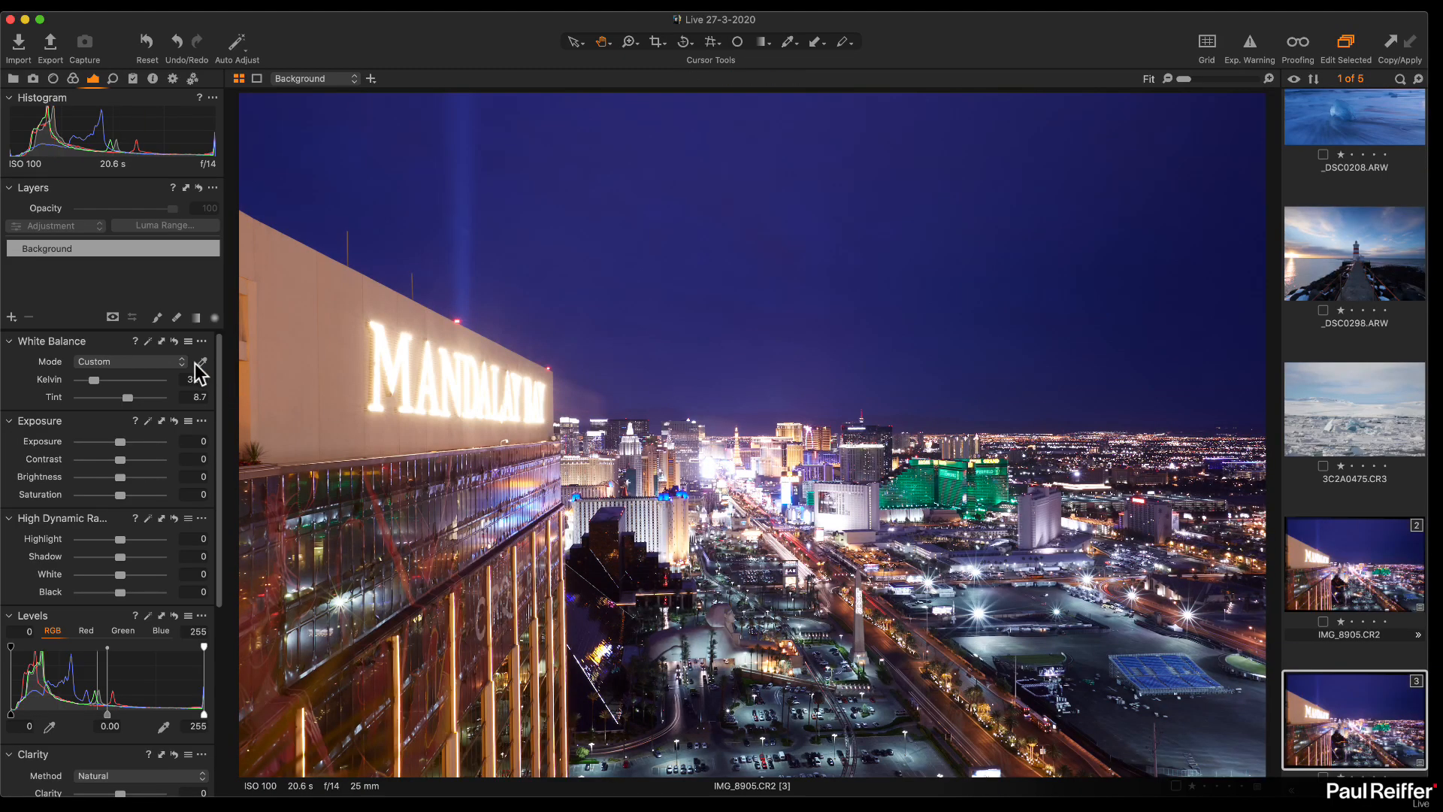
key("super+r")
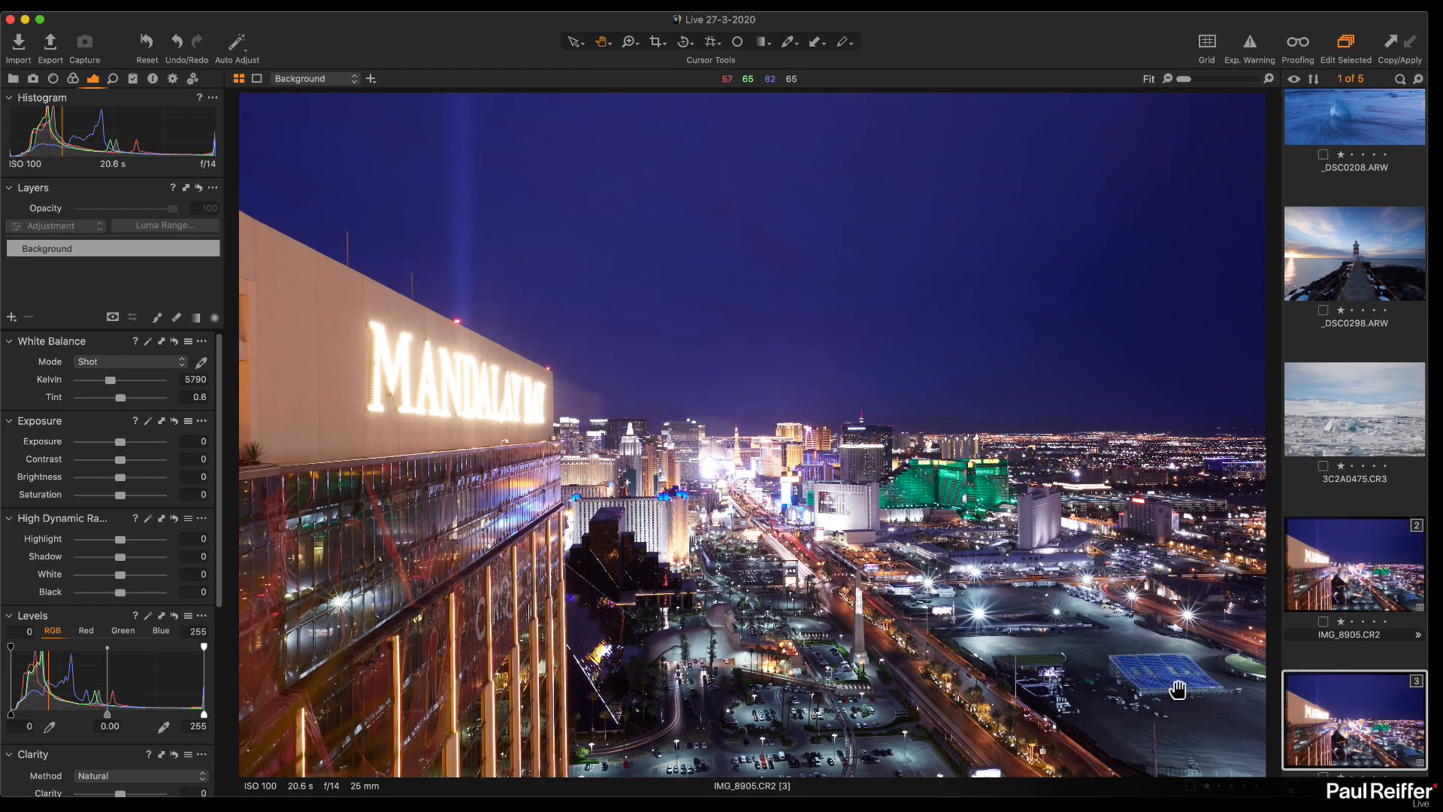
Step: Sample the clone's white balance from the parking lot surface and compare it with the manually balanced variant 2
left_click(201, 363)
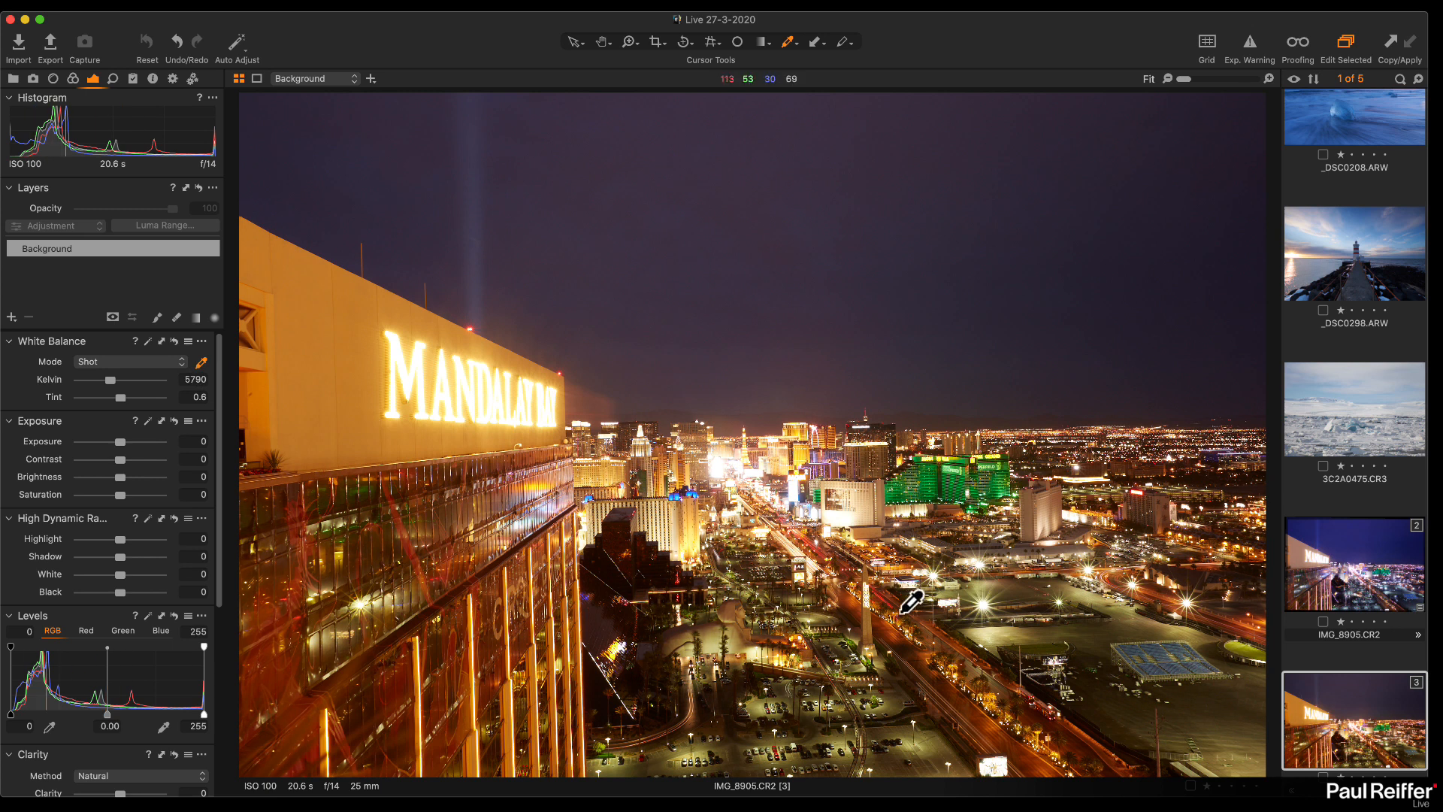
left_click(902, 735)
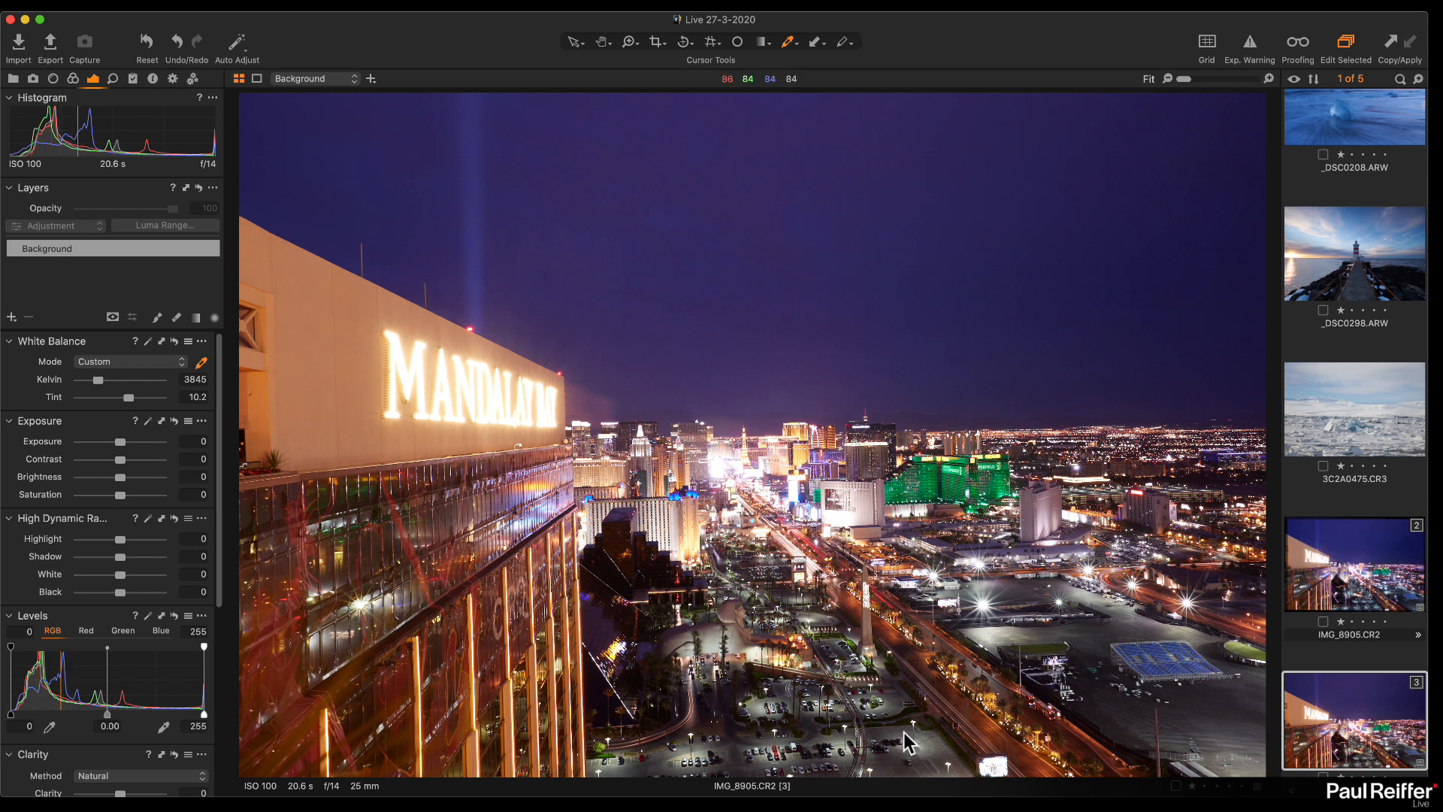
left_click(1344, 578)
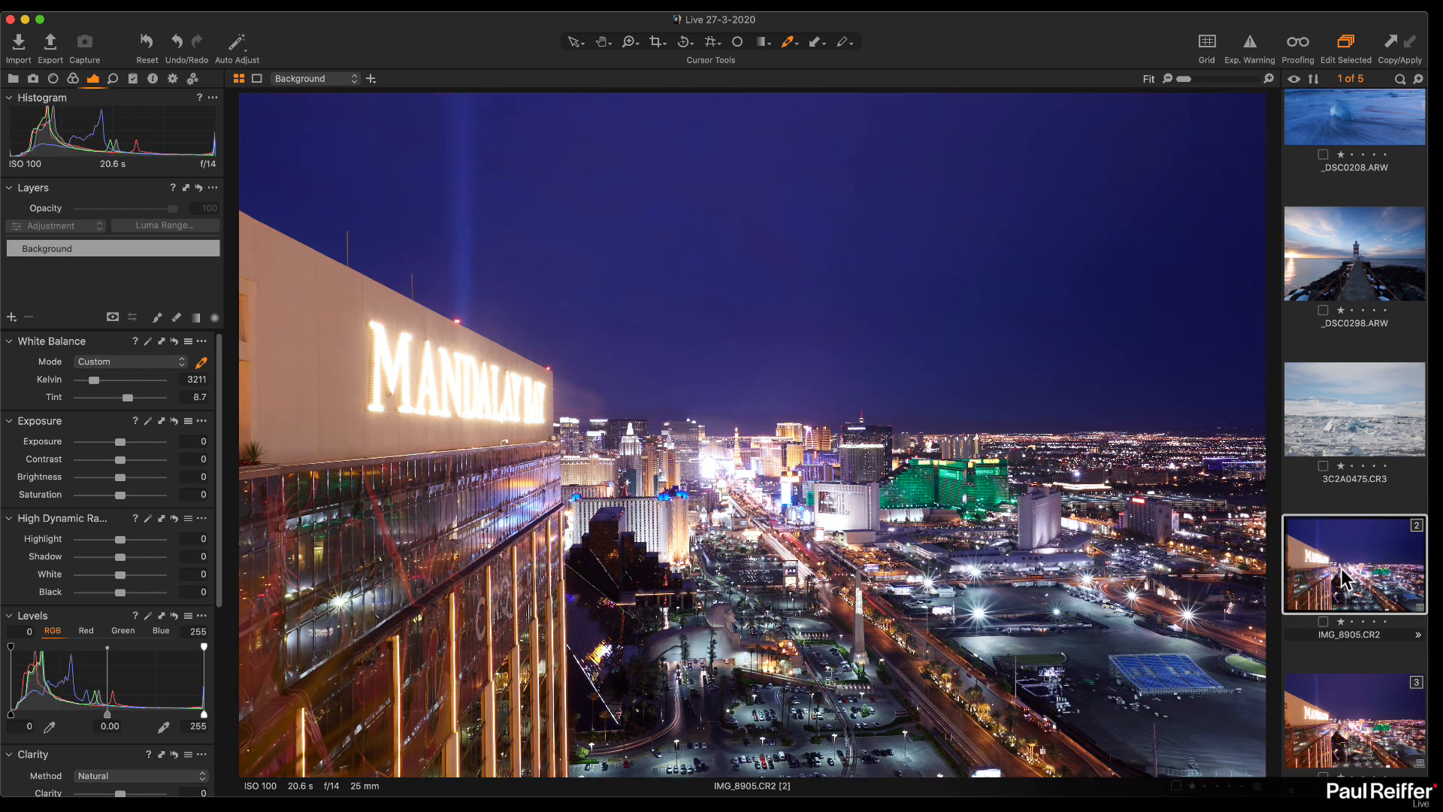
left_click(1362, 699)
left_click(1342, 590)
left_click(1351, 715)
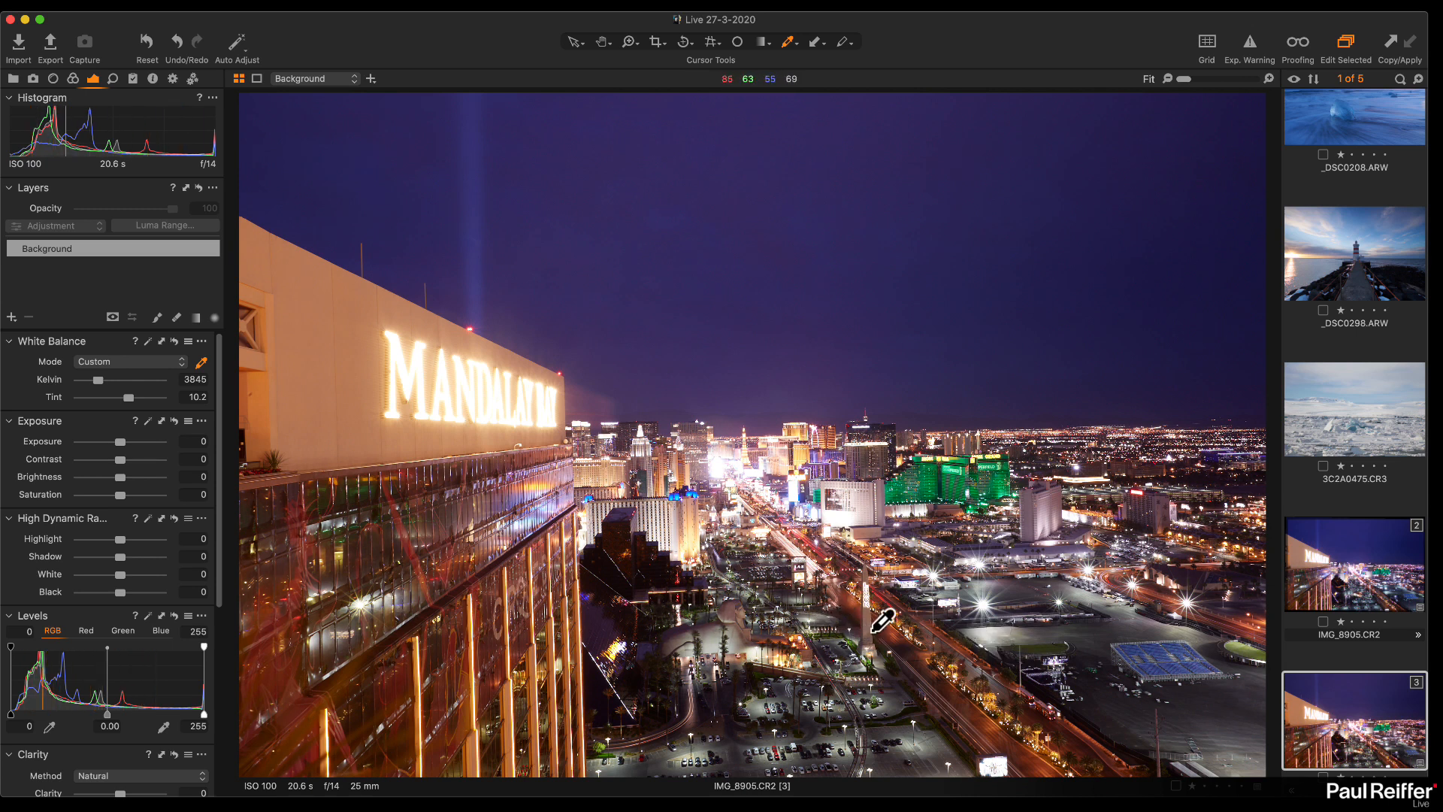
Step: Resample variant 3's white balance from the lit obelisk beside the parking lots, working at 100% view
key("h")
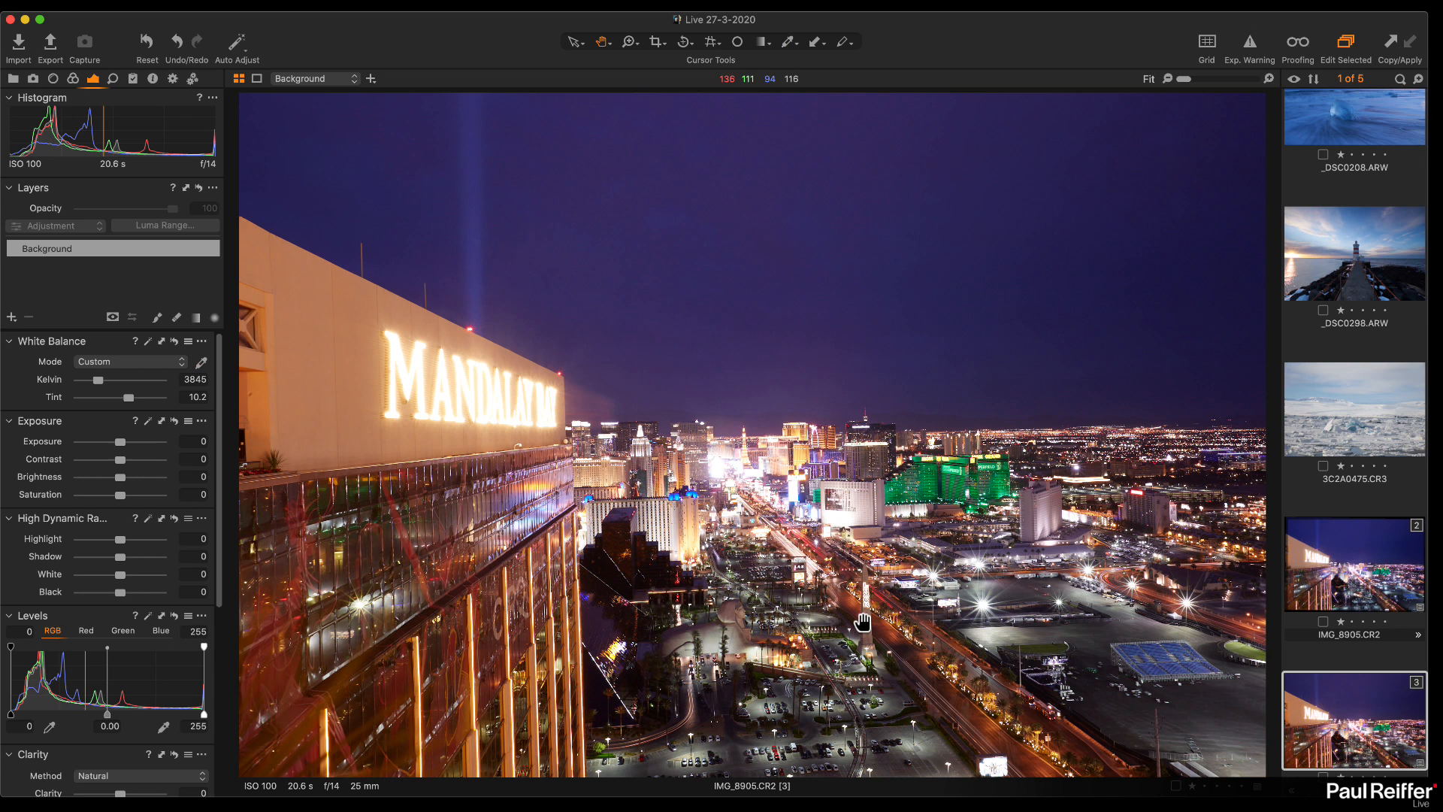
left_click(864, 621)
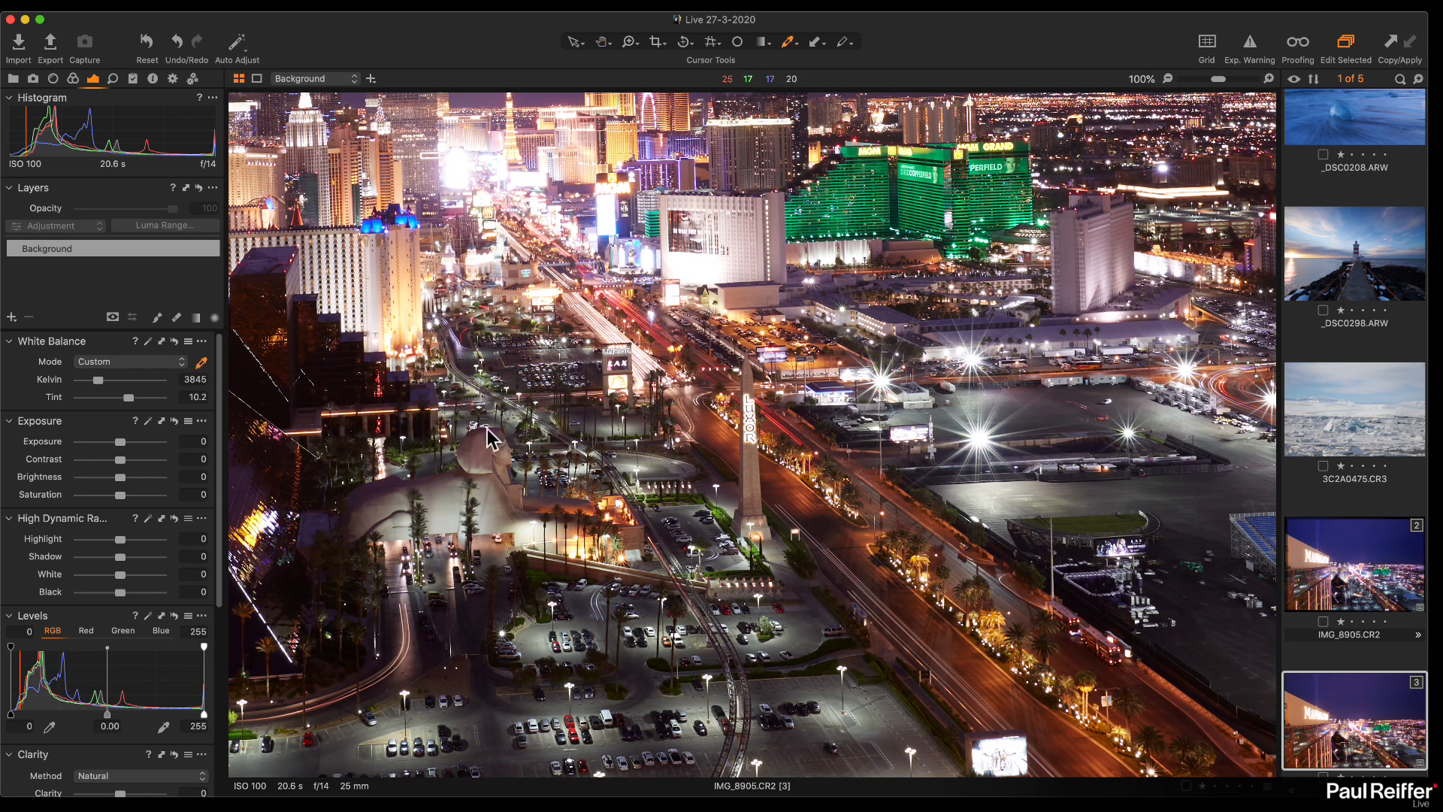
left_click(752, 457)
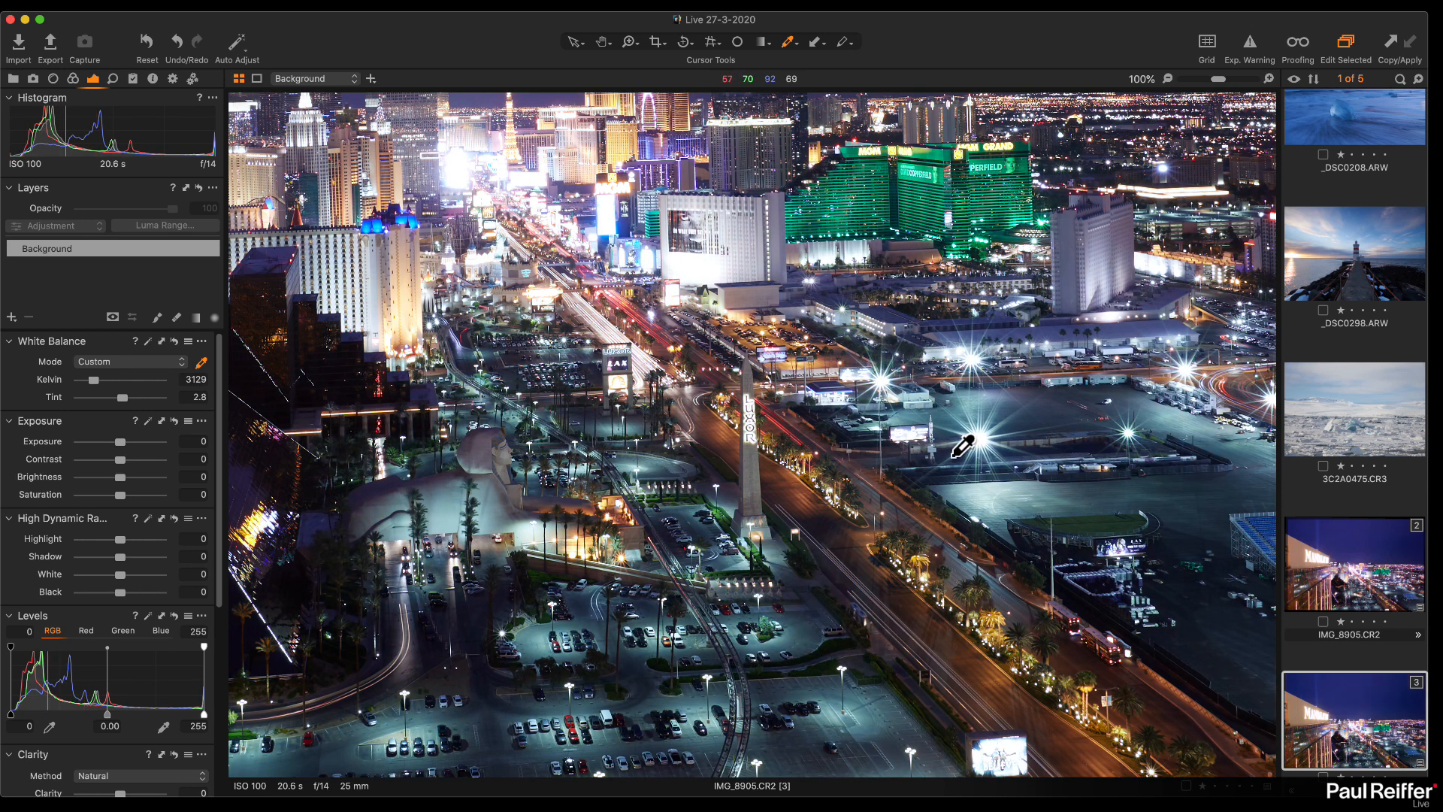
key("h")
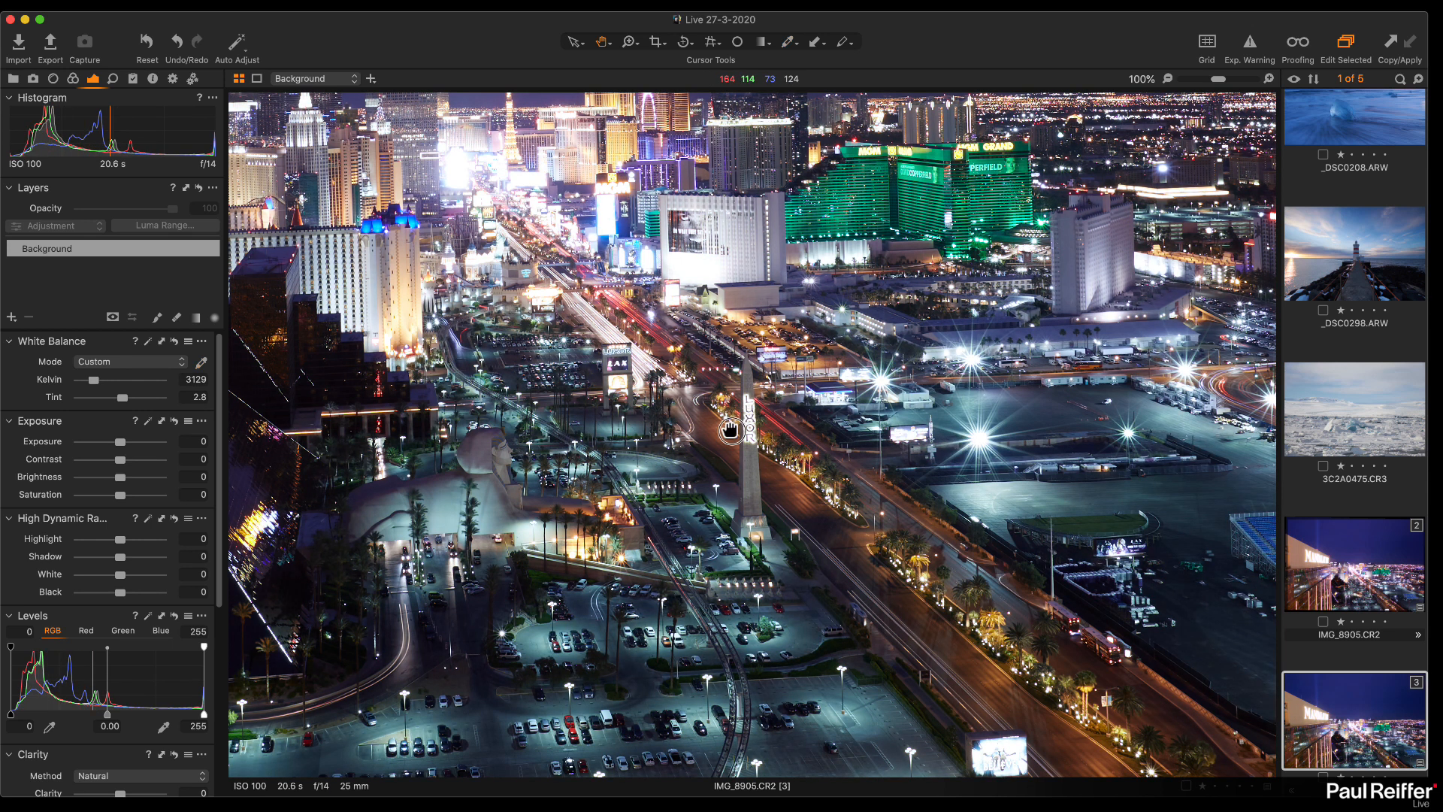
Step: Resample variant 3's white balance from the parking lot surface at 100% view, then return to the full image
double_click(729, 433)
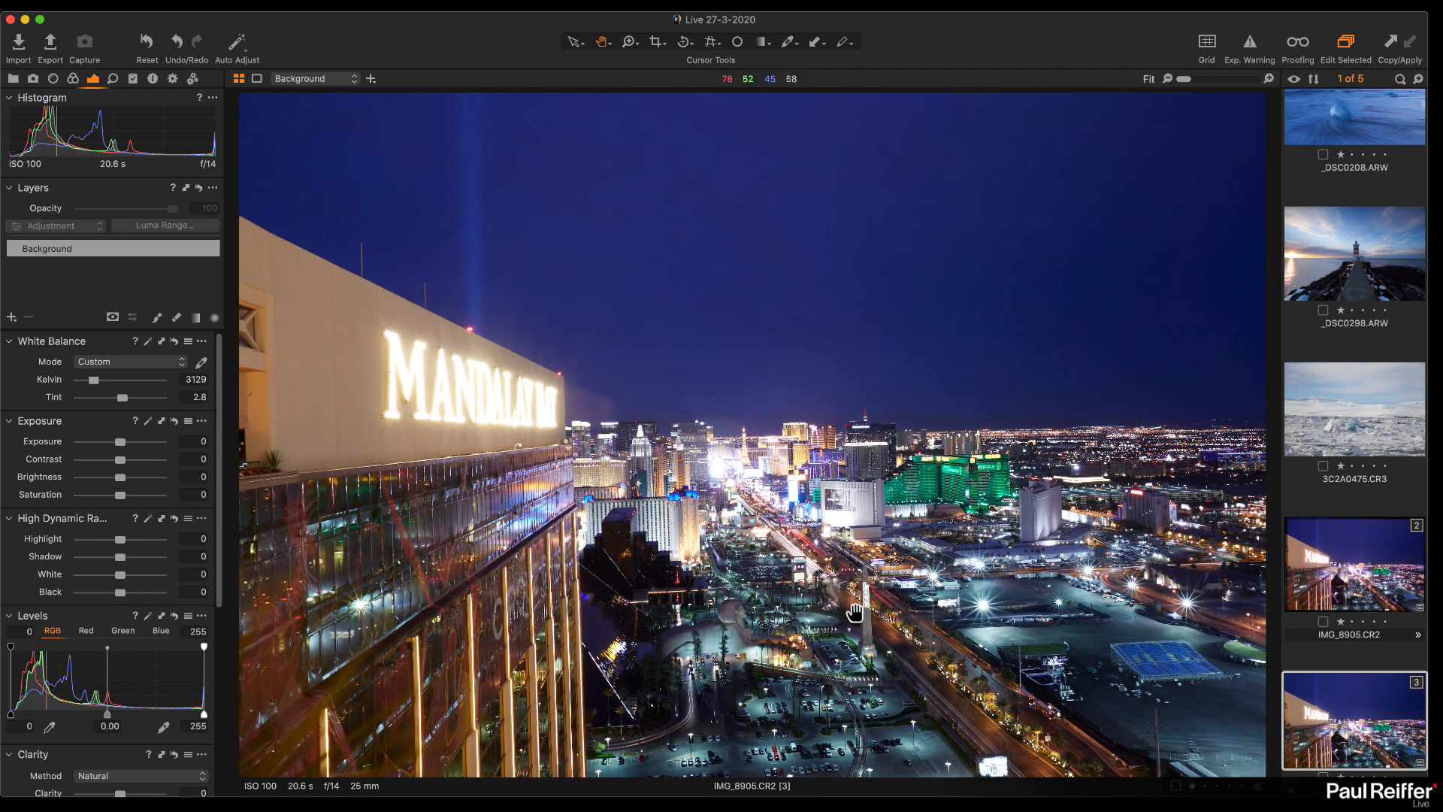
double_click(864, 637)
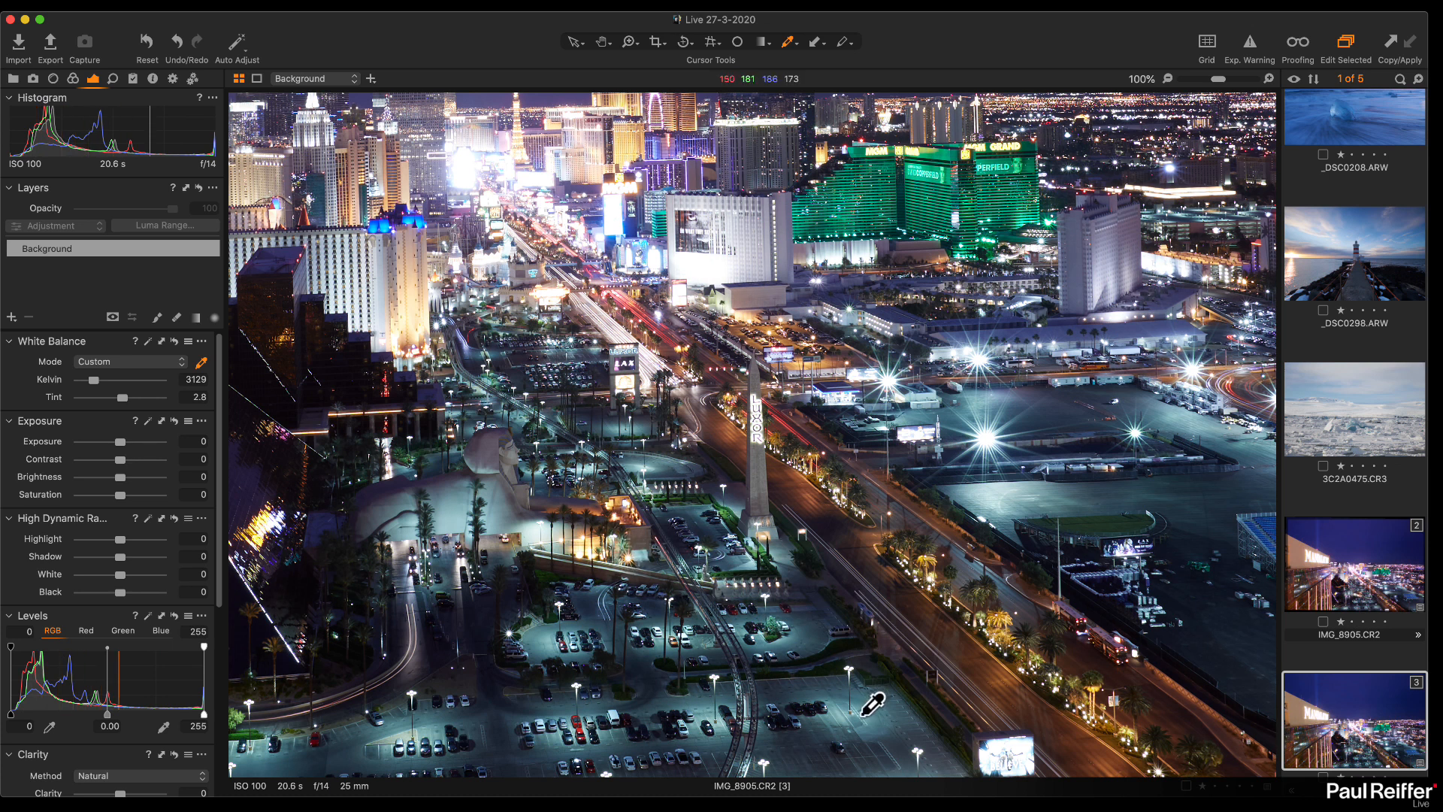
left_click(840, 688)
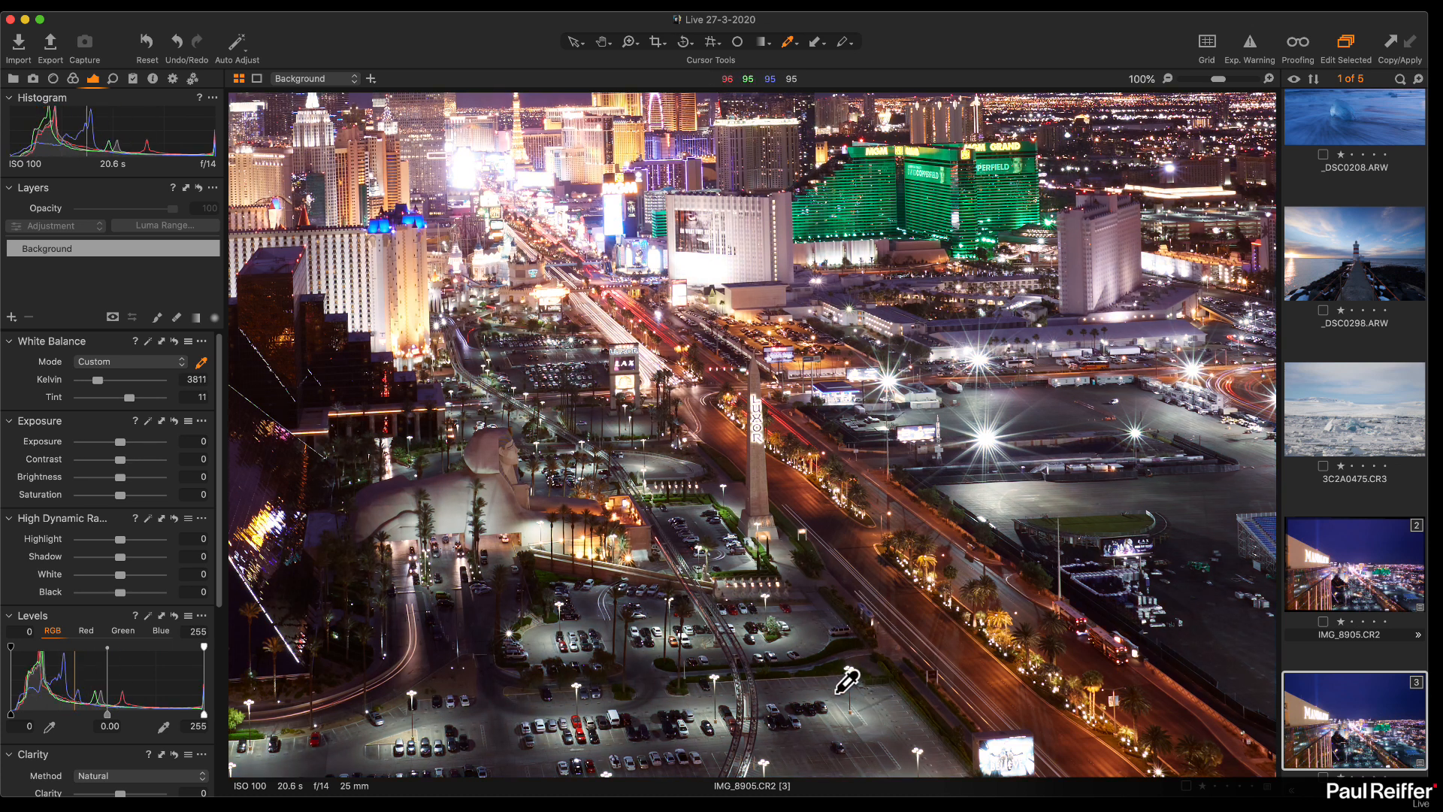
left_click(838, 478)
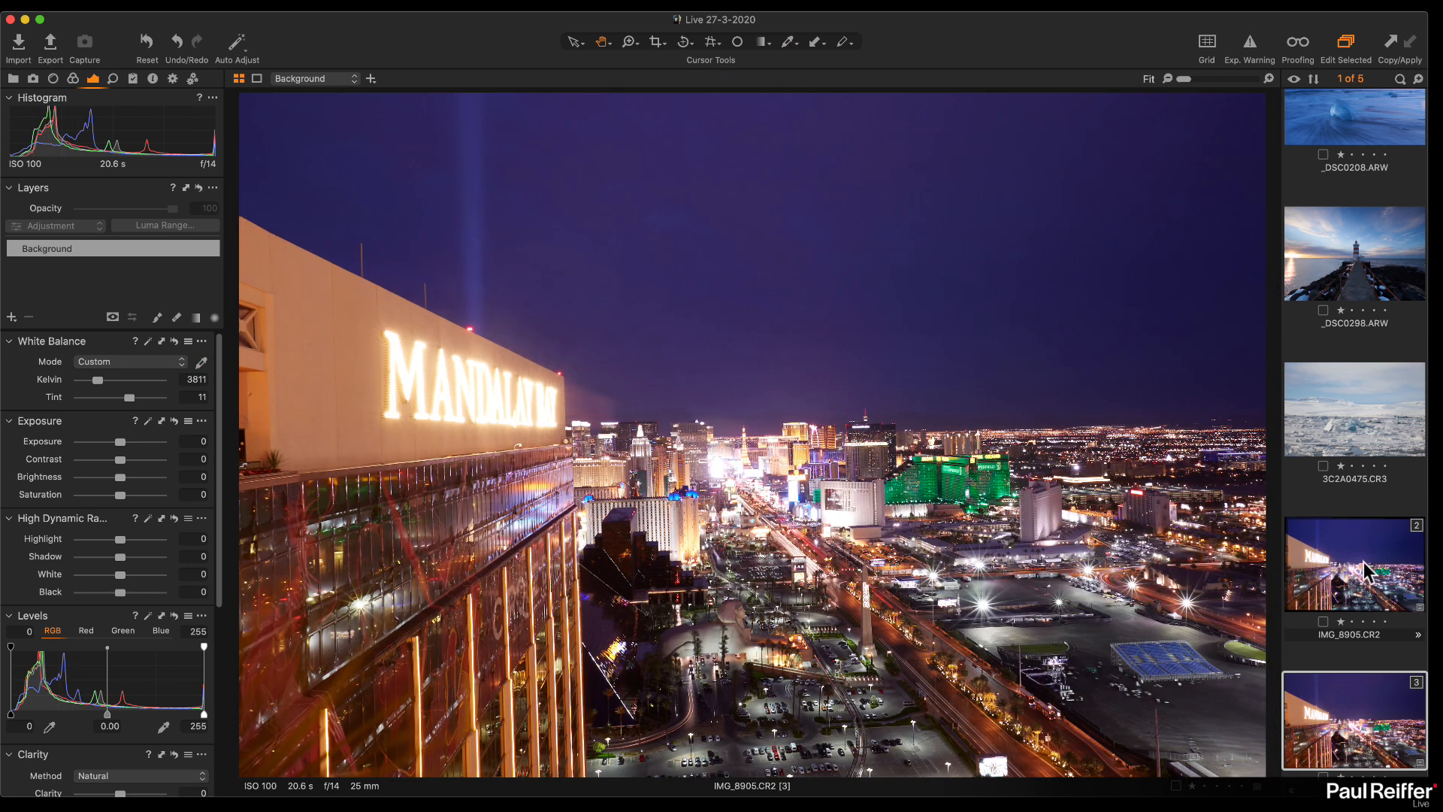
Step: Reset variant 2 to its Shot white balance and compare it with variant 3
left_click(1364, 571)
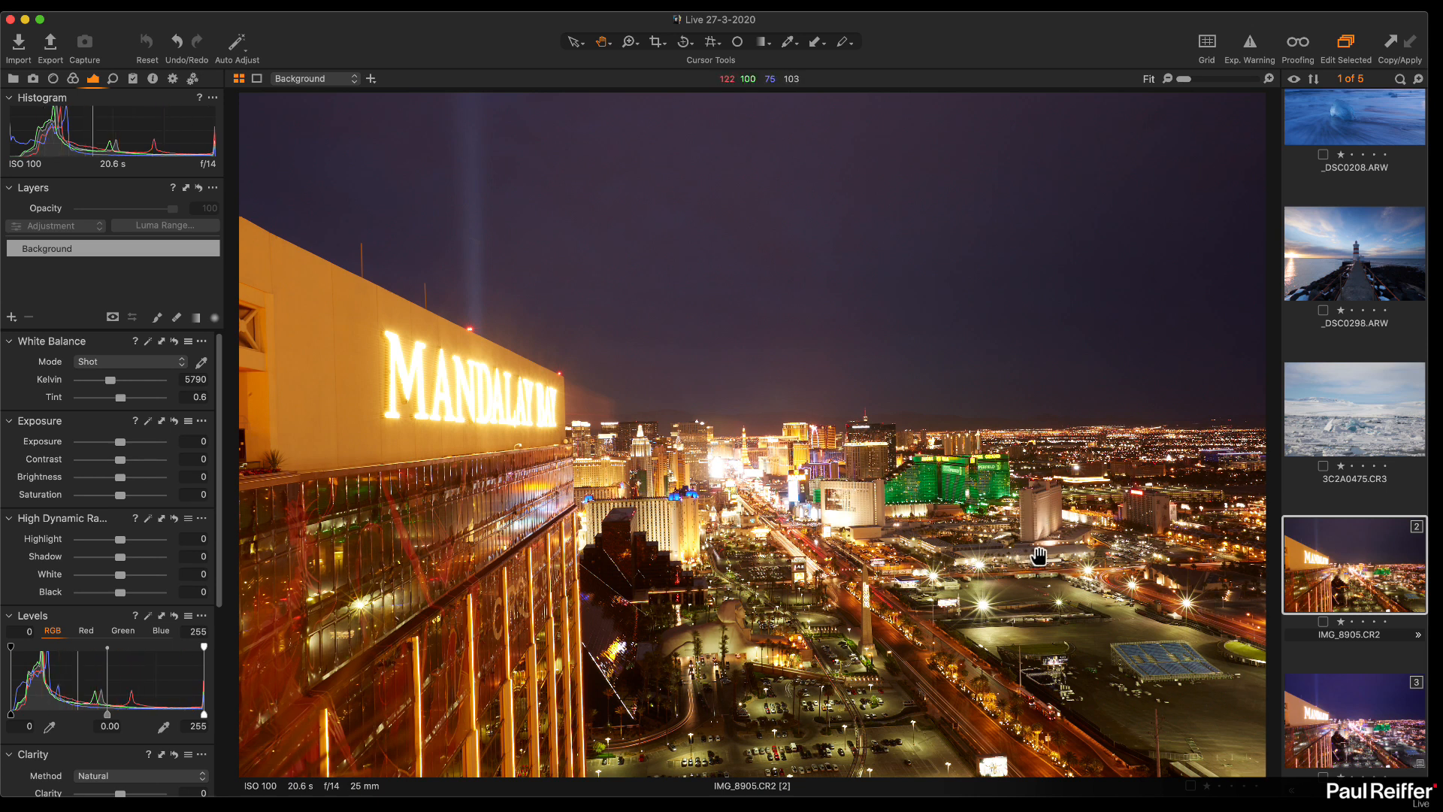
left_click(1360, 703)
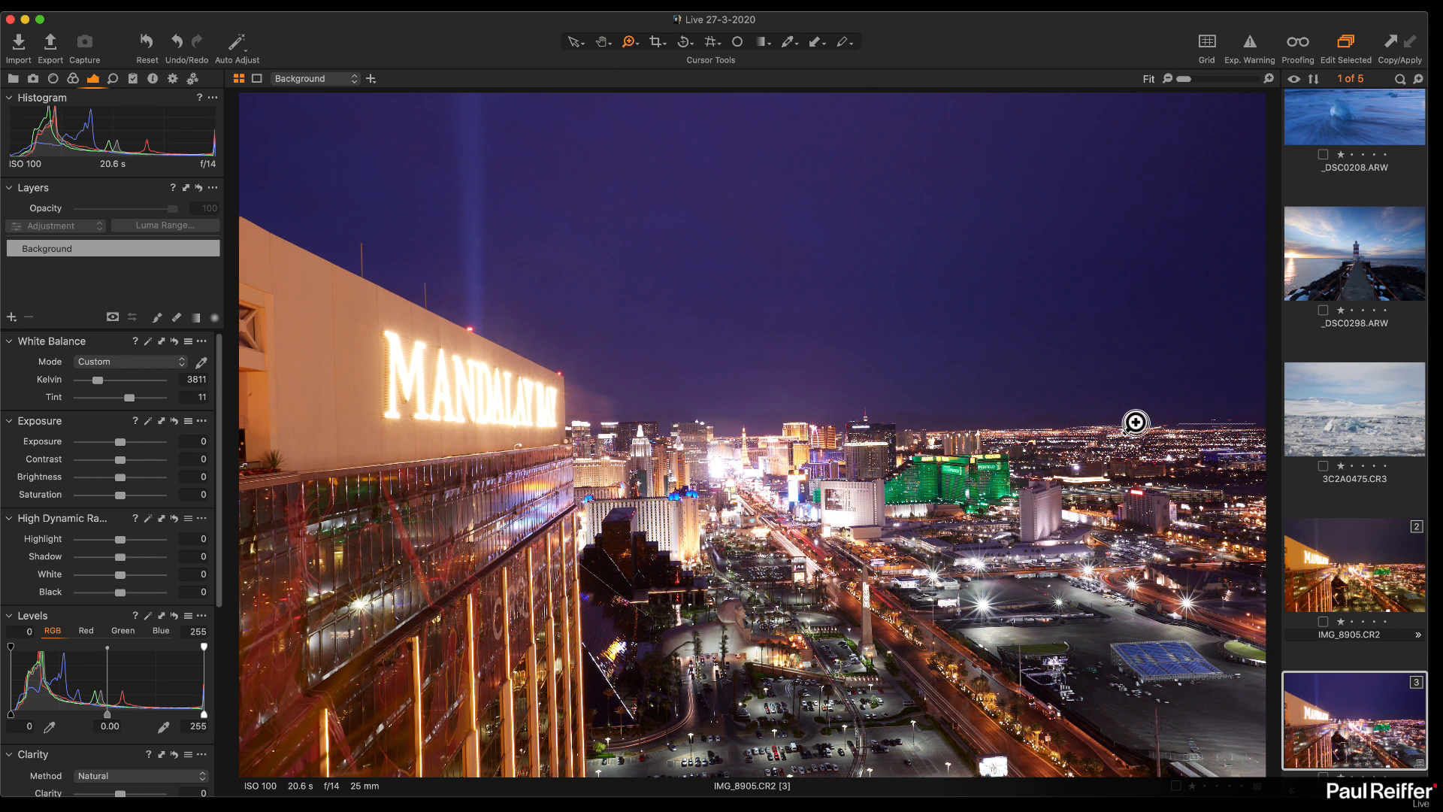
Step: Straighten variant 3 along the distant city horizon and check the resulting crop
left_click(765, 428)
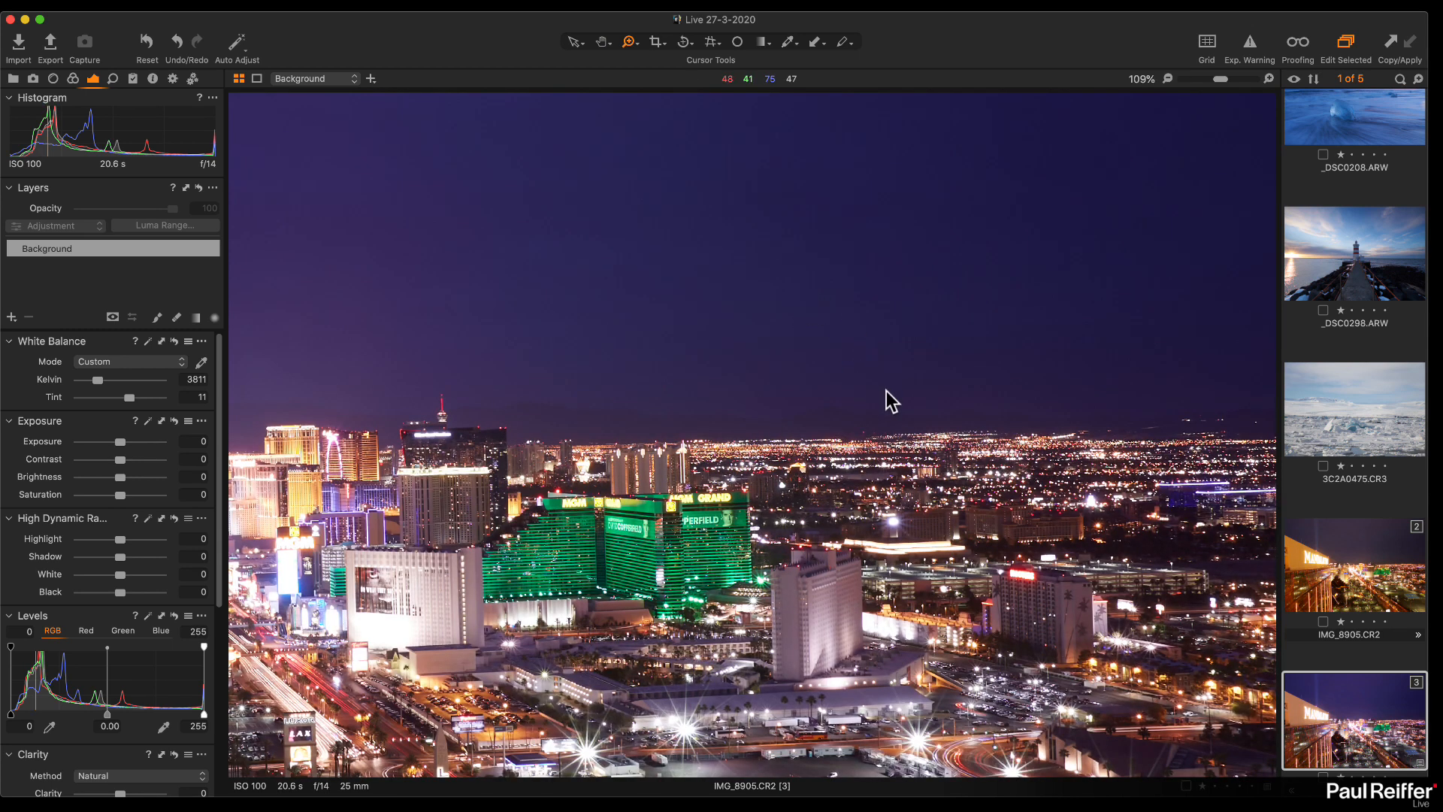
left_click(883, 389)
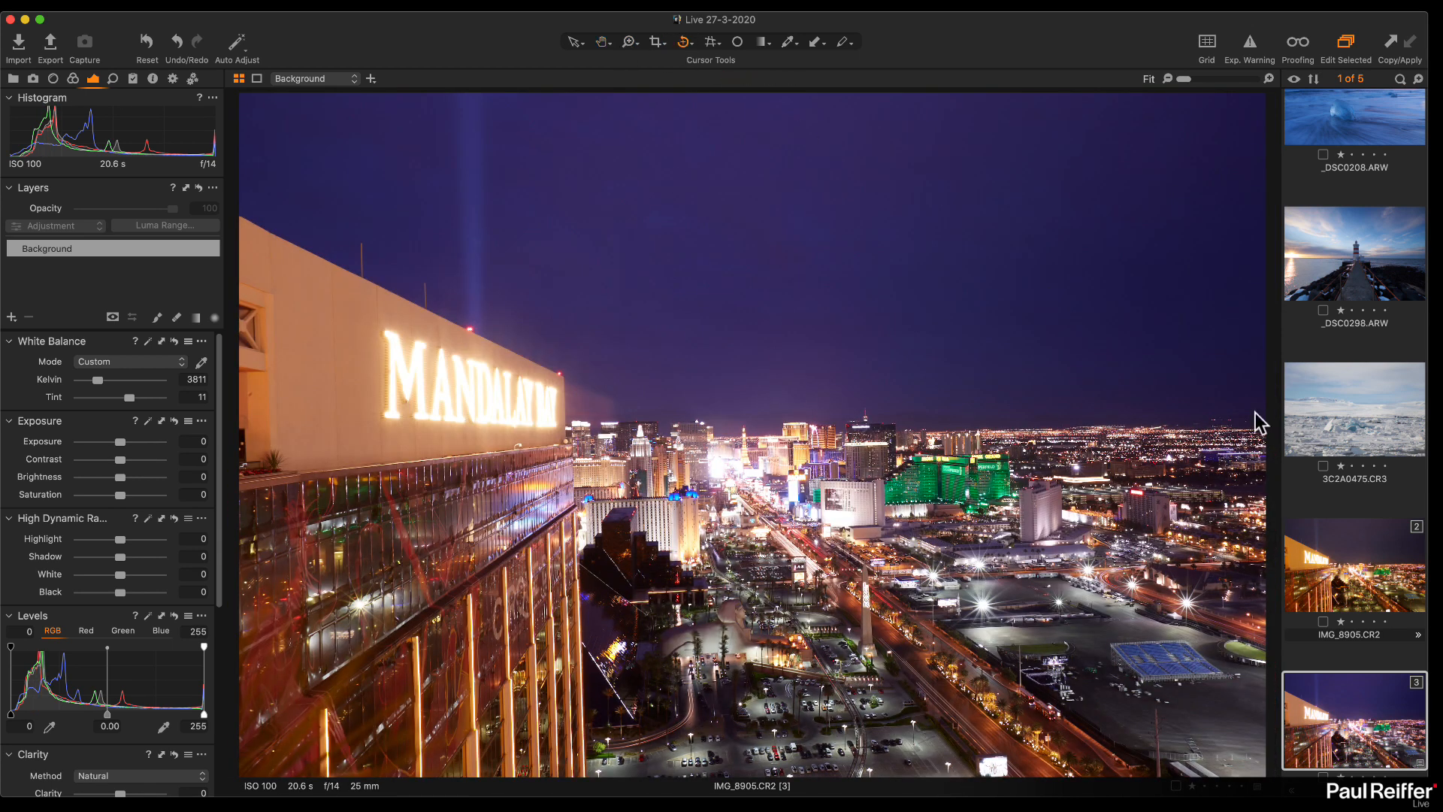
left_click_drag(1237, 423, 256, 443)
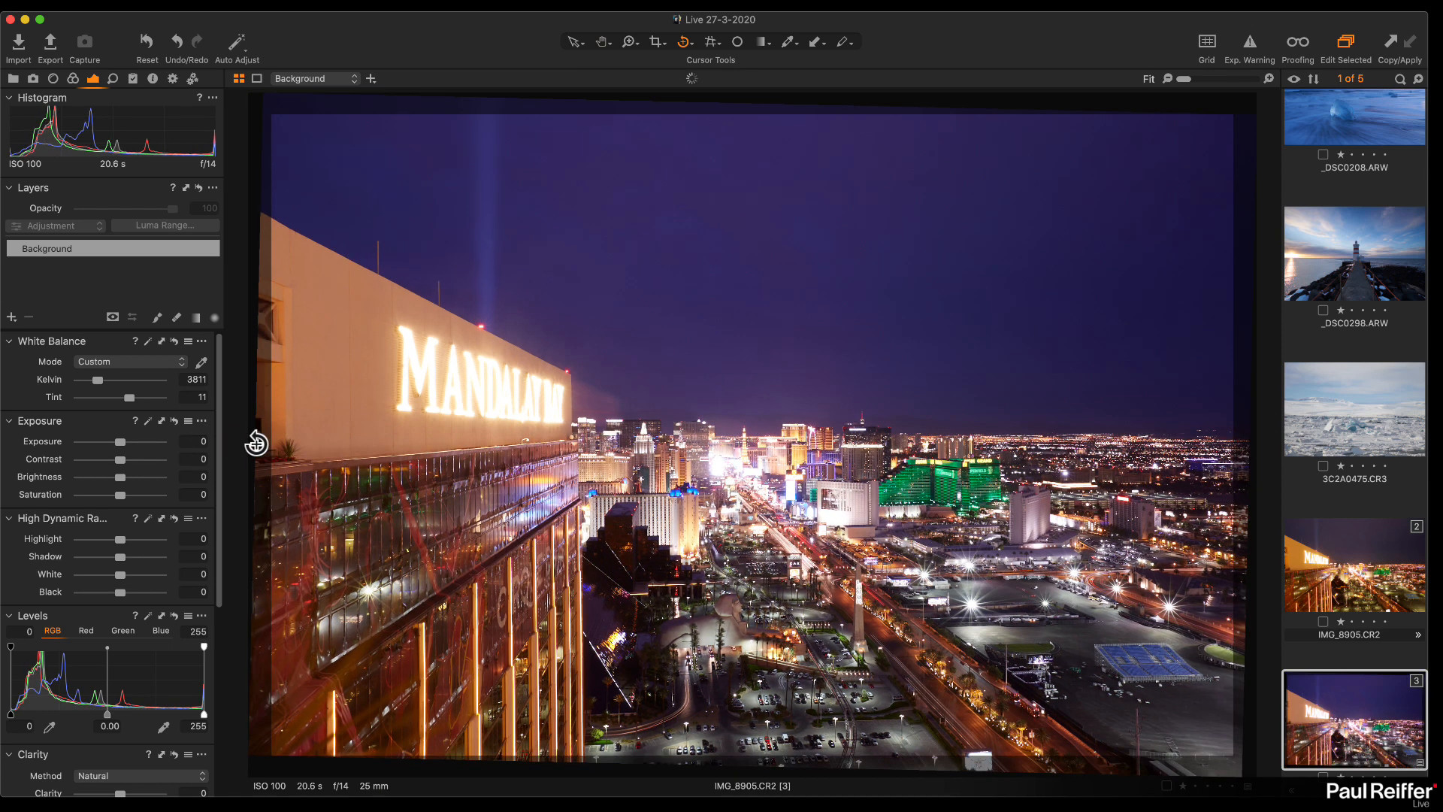
left_click(652, 43)
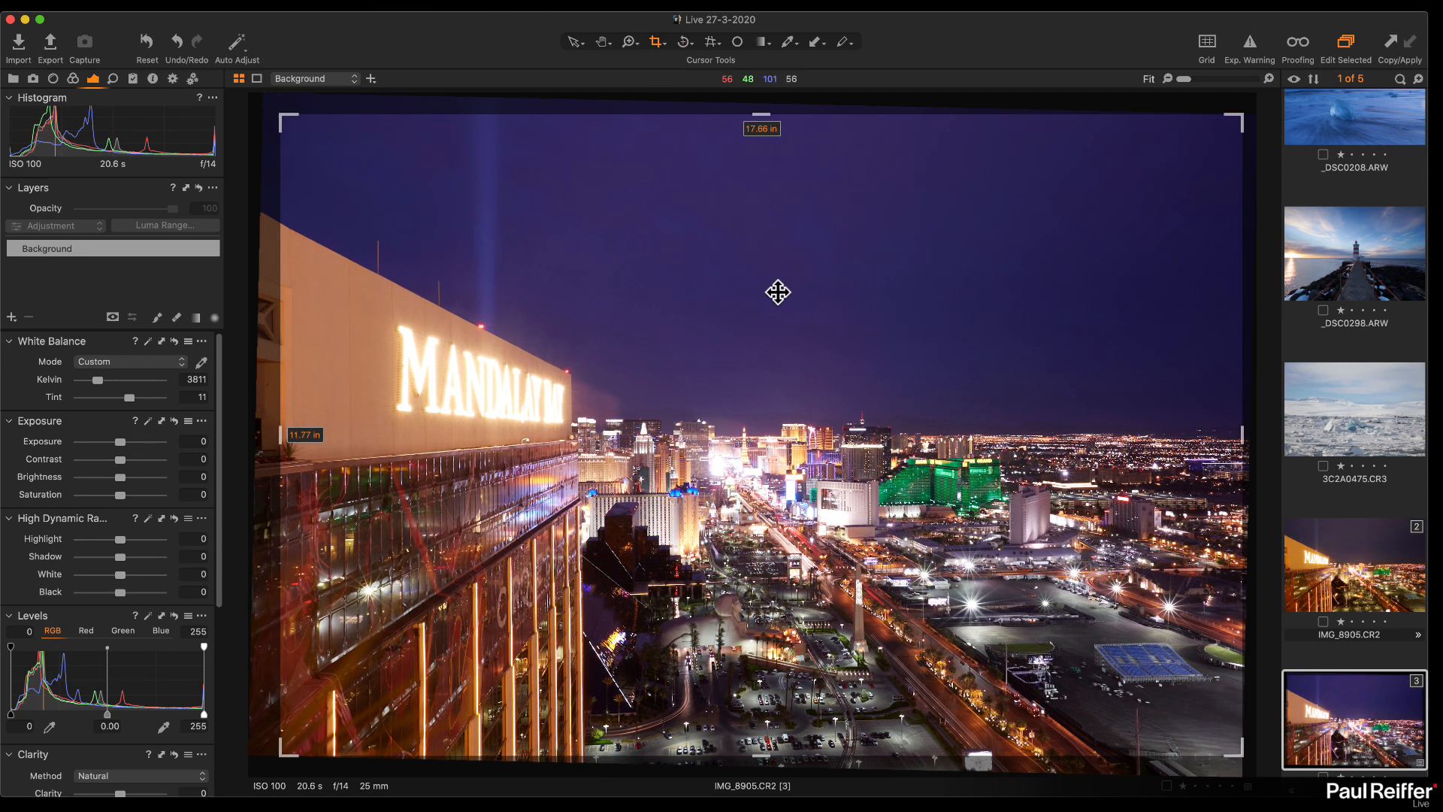
left_click(579, 43)
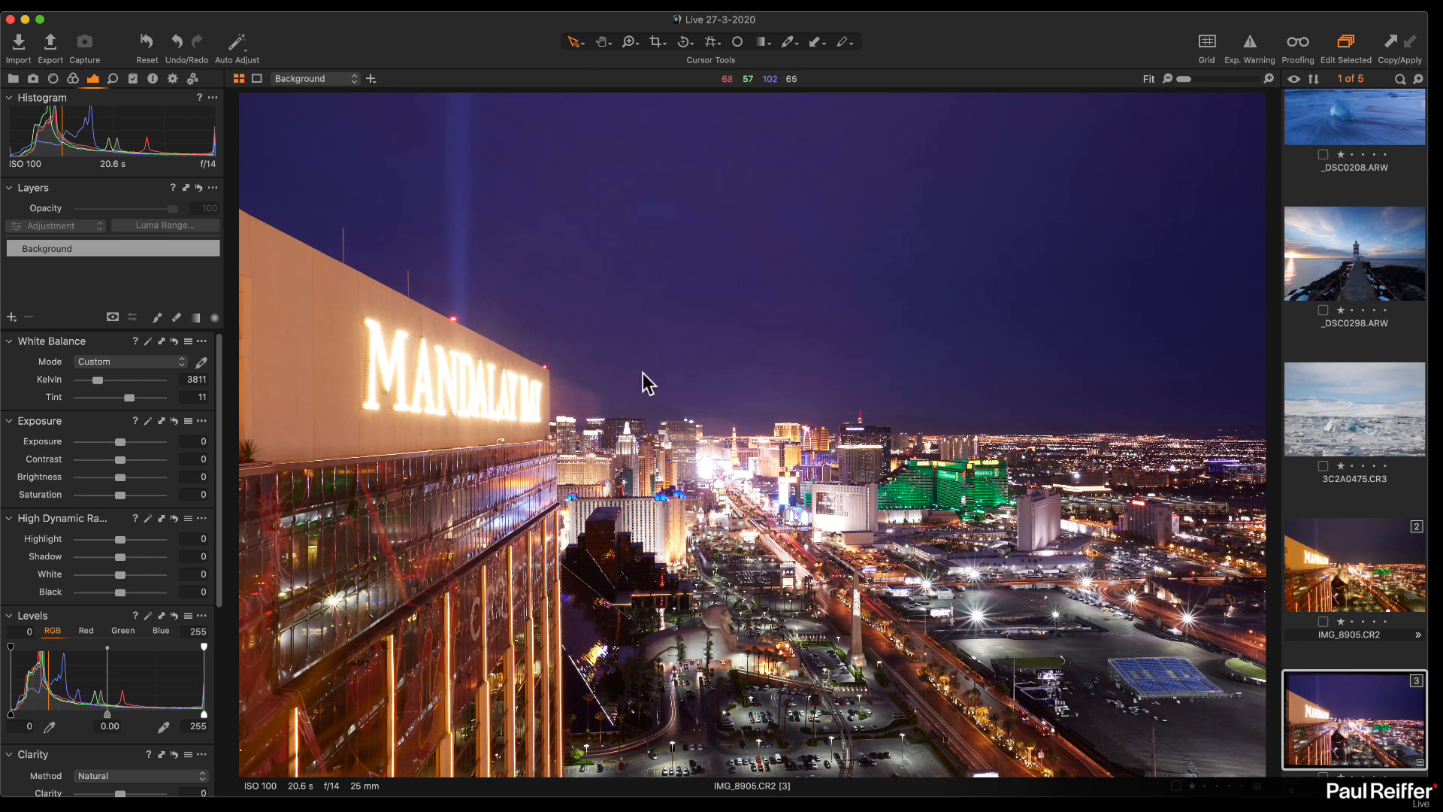
Step: Add an adjustment layer and brush its mask over the glow in the sky beside the Mandalay Bay building, then hide the mask overlay
left_click(692, 503)
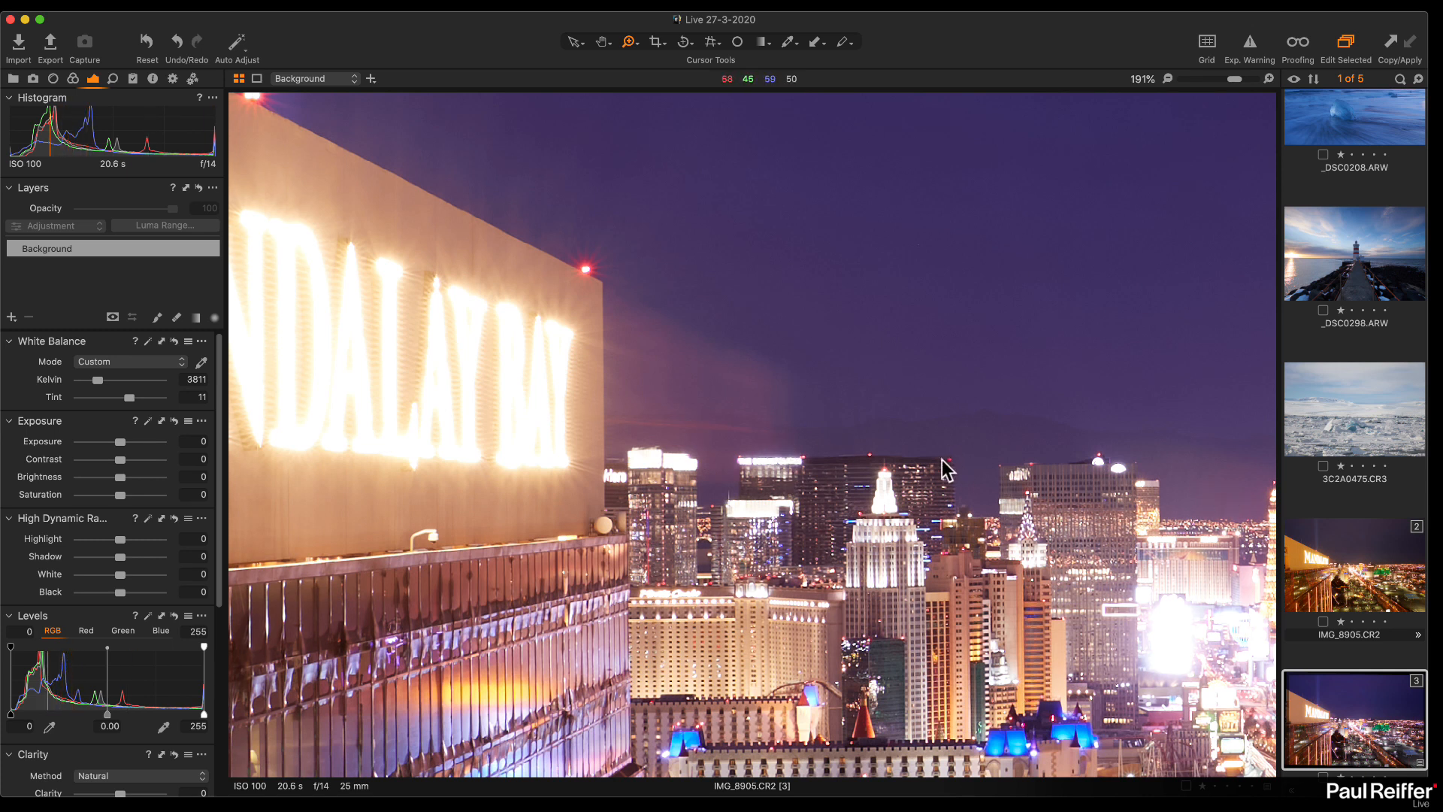
key("h")
double_click(700, 384)
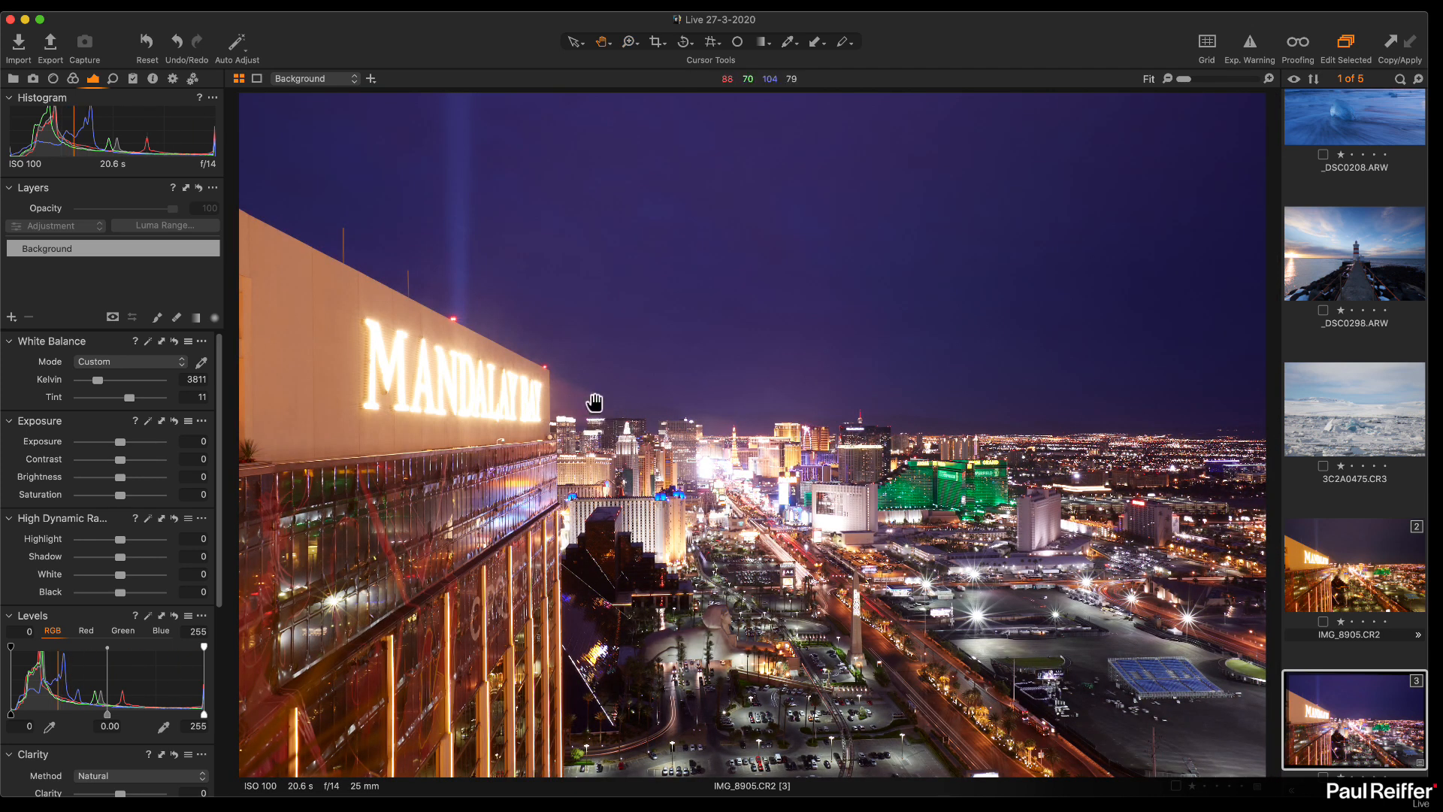
left_click(566, 407)
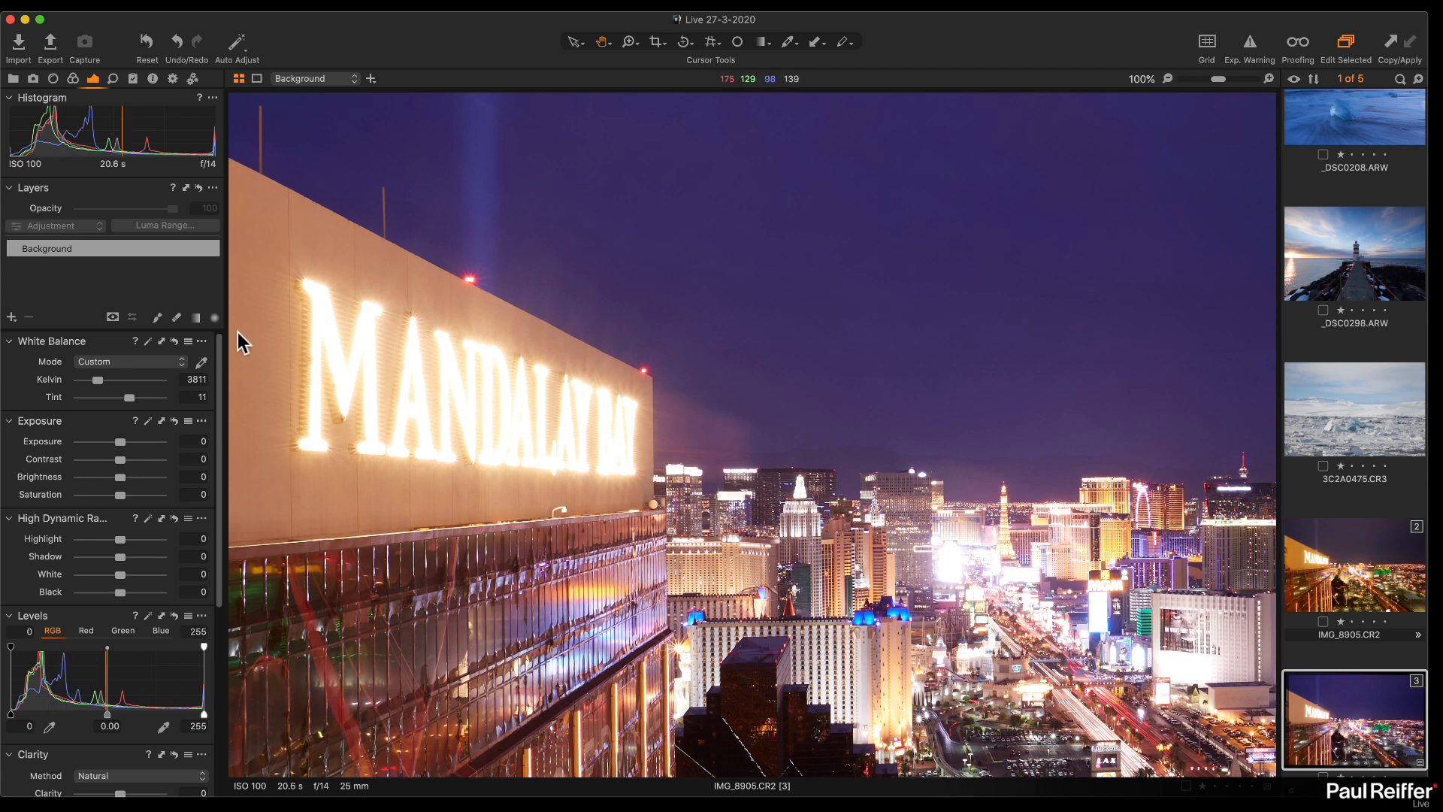
left_click(11, 317)
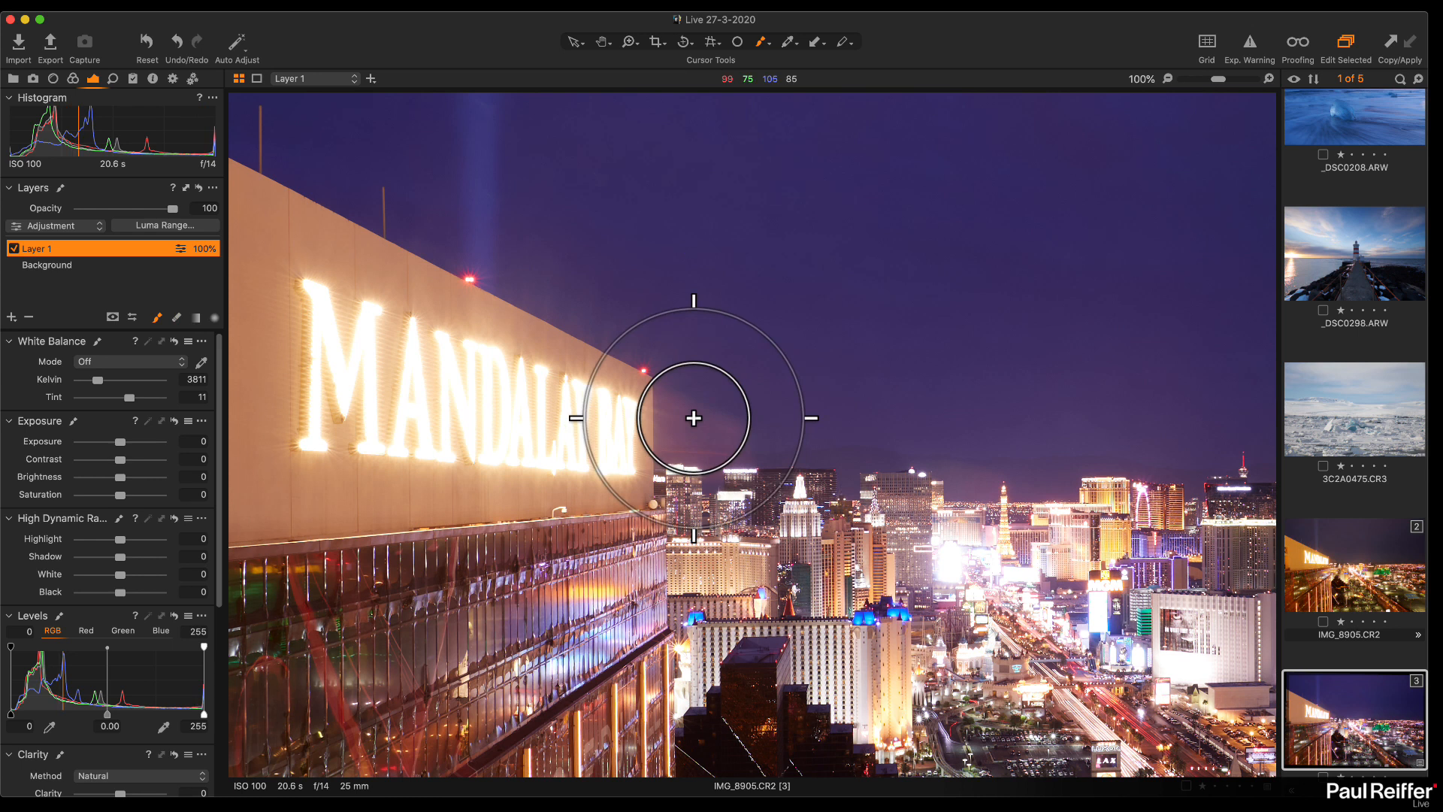
mouse_move(686, 405)
left_mouse_down()
mouse_move(674, 449)
mouse_move(674, 404)
mouse_move(779, 425)
mouse_move(704, 426)
mouse_move(748, 430)
left_mouse_up()
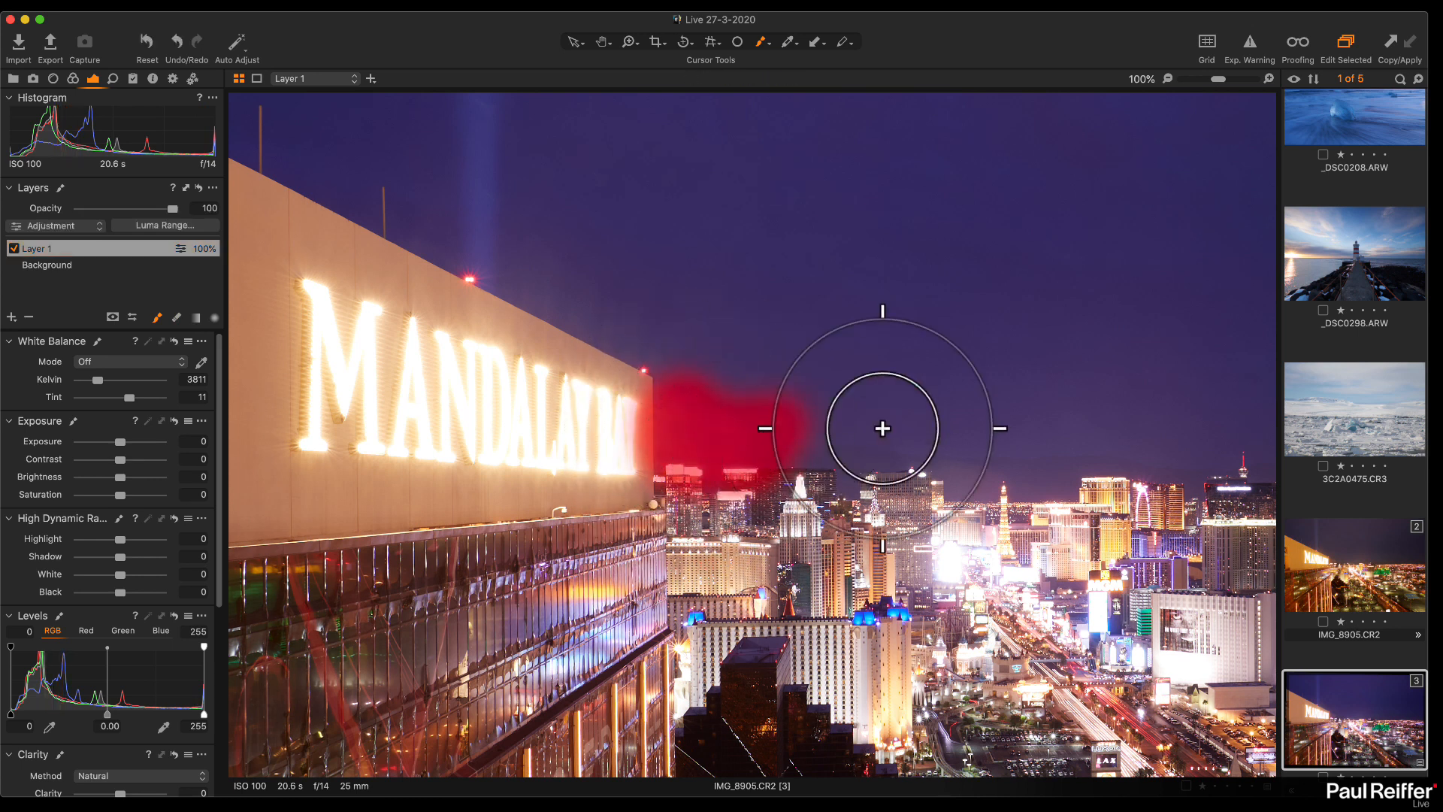
key("m")
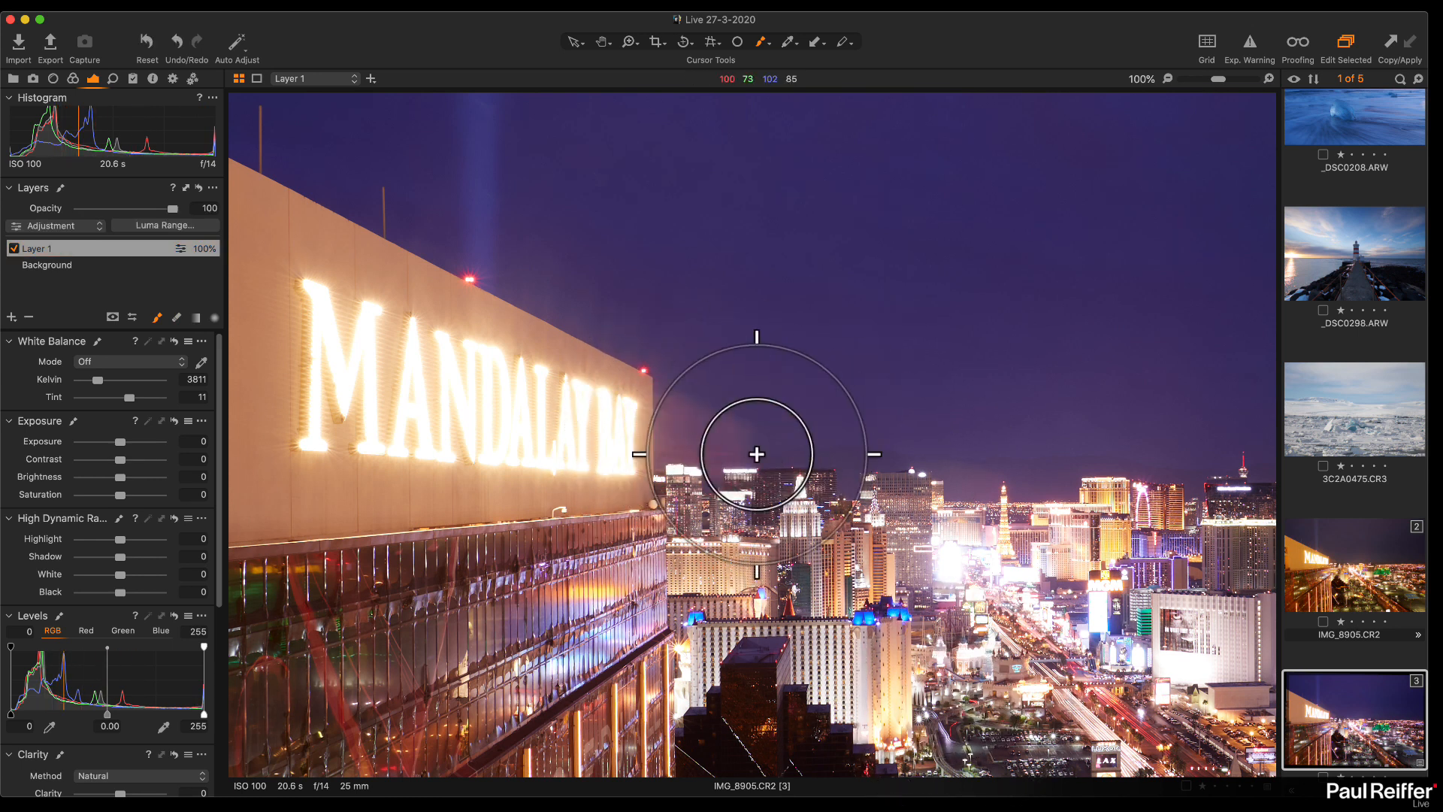
Step: Sample the glow's purple range in the layer's Color Editor and set hue to -5.7, saturation 4.8 and lightness -19.7
left_click(72, 78)
scroll(107, 407, "down", 5)
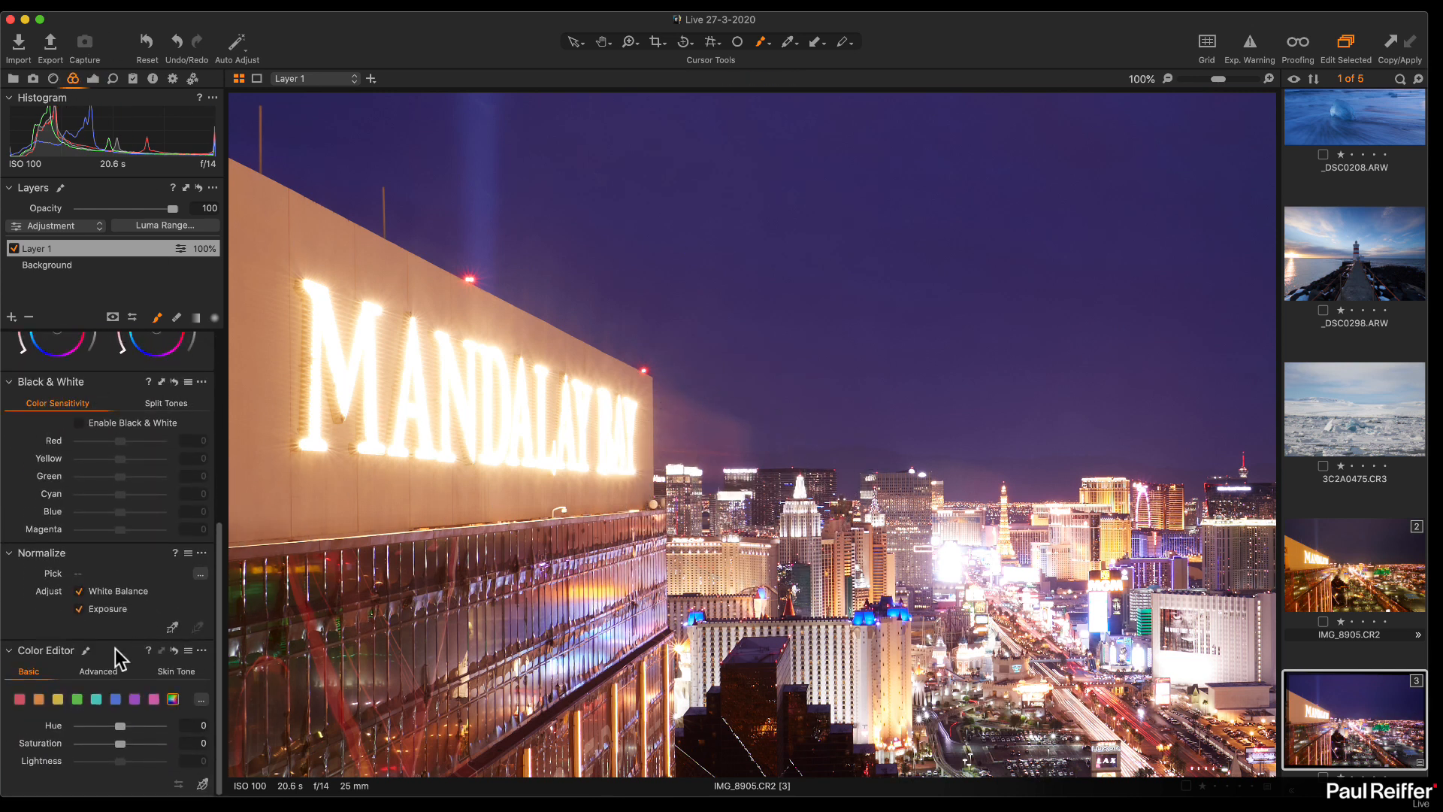
left_click(134, 708)
left_click(203, 791)
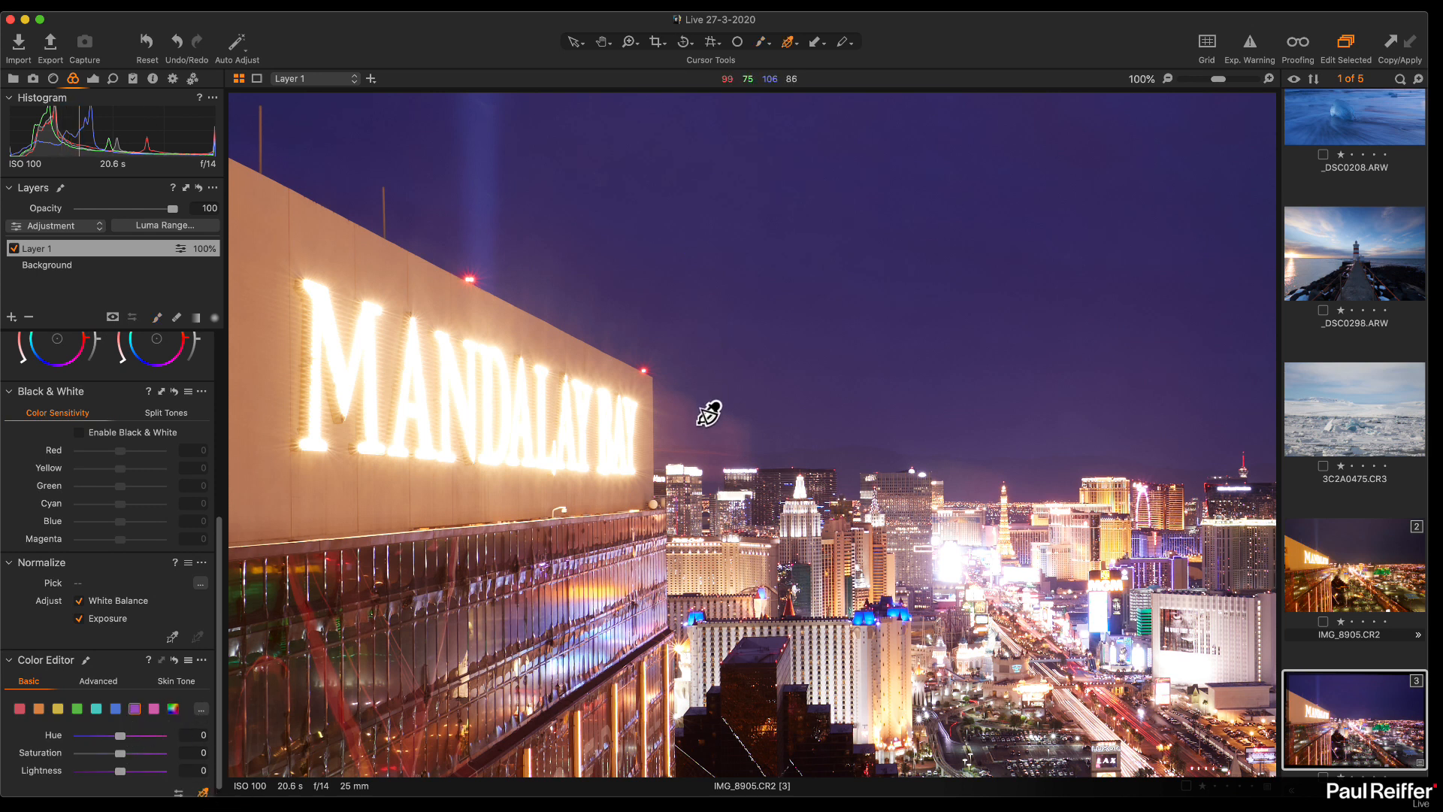
left_click_drag(699, 424, 703, 423)
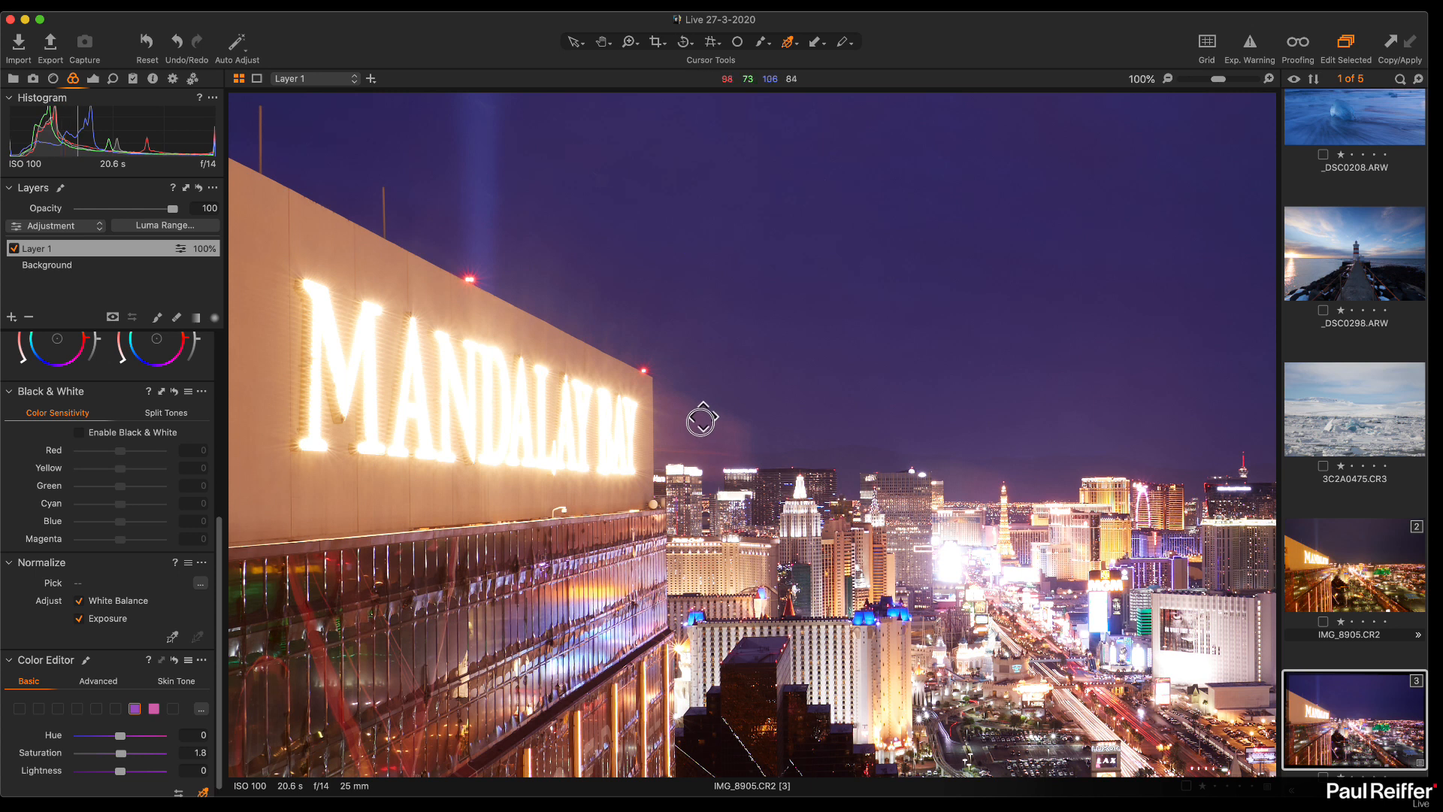
left_click_drag(700, 422, 525, 416)
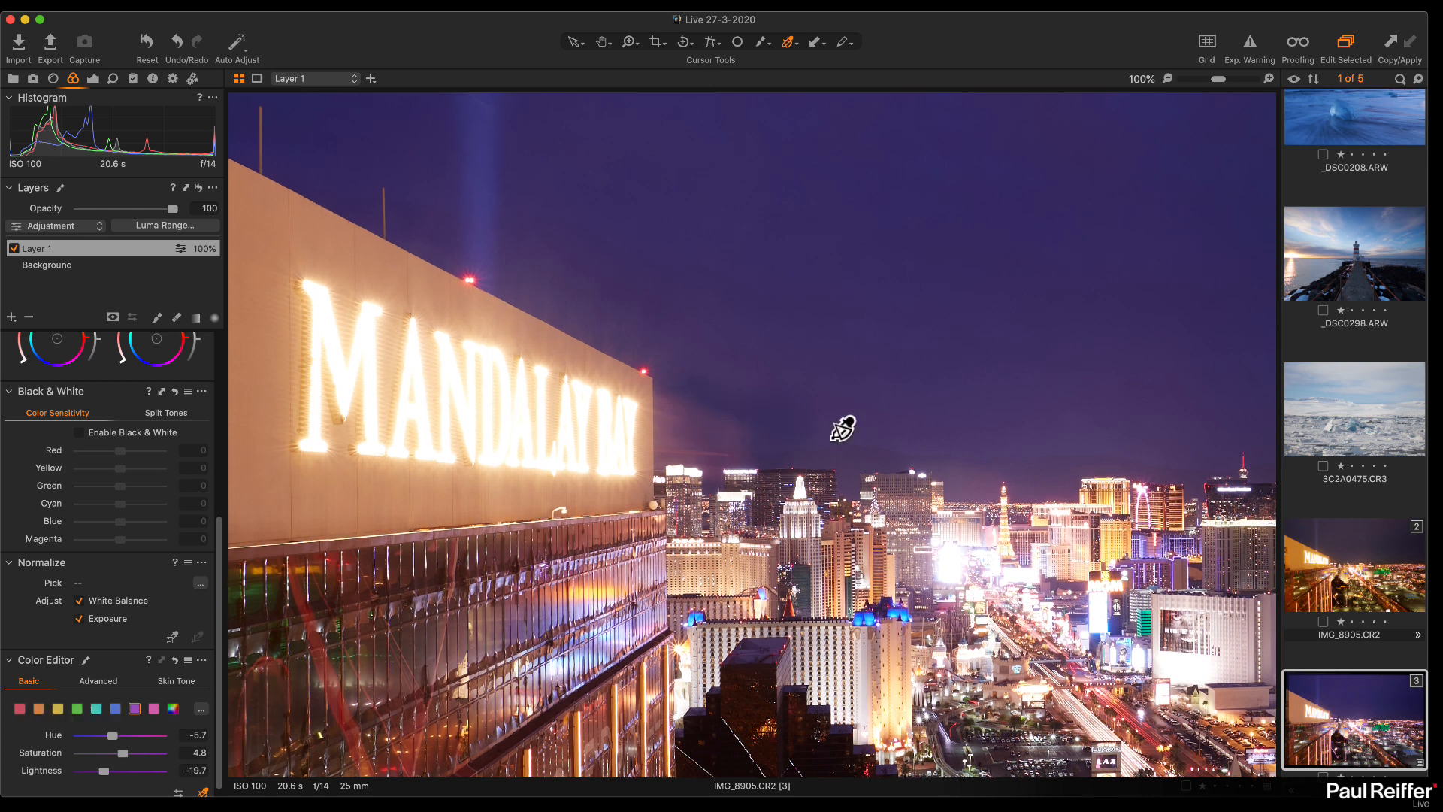
key("e")
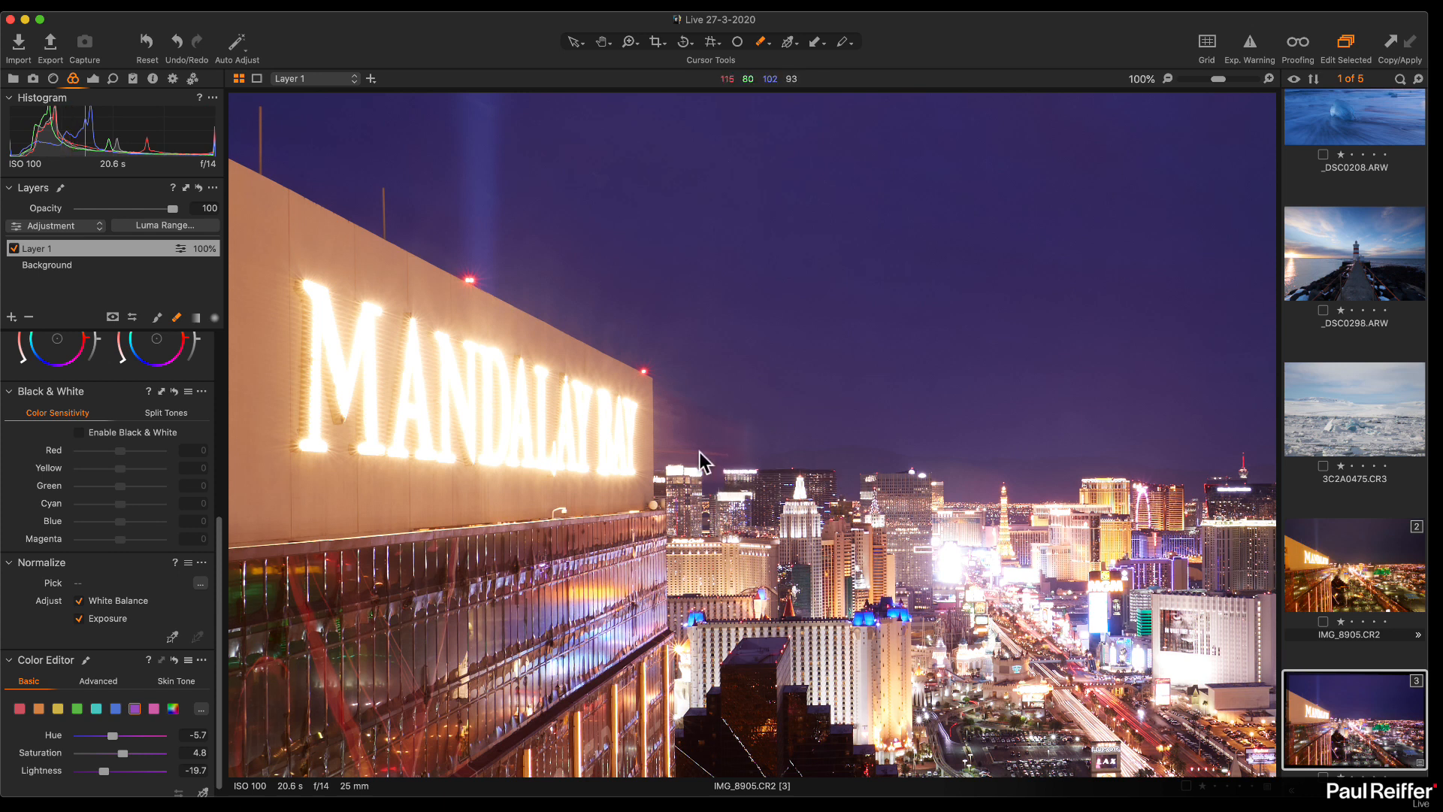
Step: Add a heal layer and set its source point in the clean sky above the distant towers, working at 264% view
left_click(10, 319)
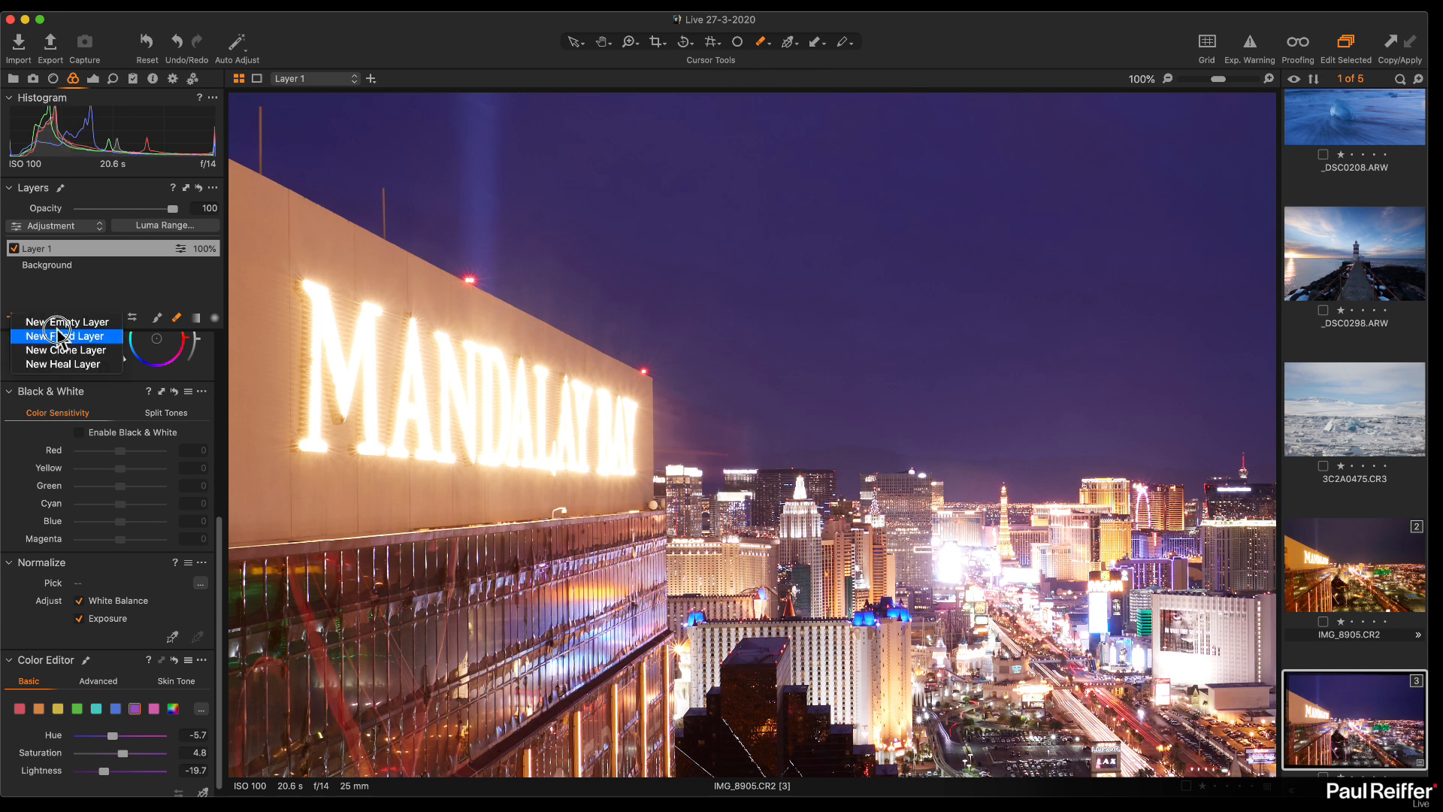
left_click(63, 364)
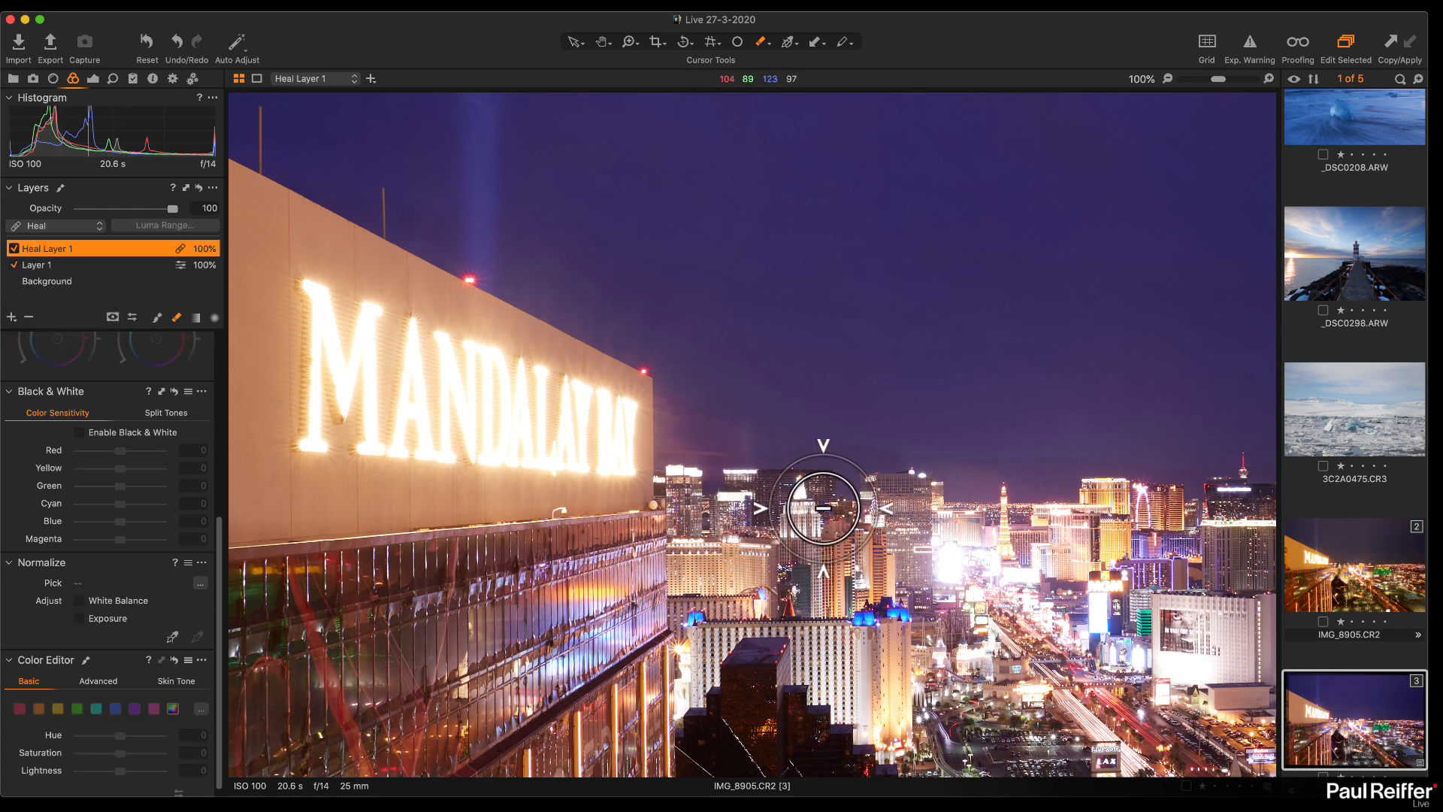
key("z")
left_click_drag(534, 305, 927, 544)
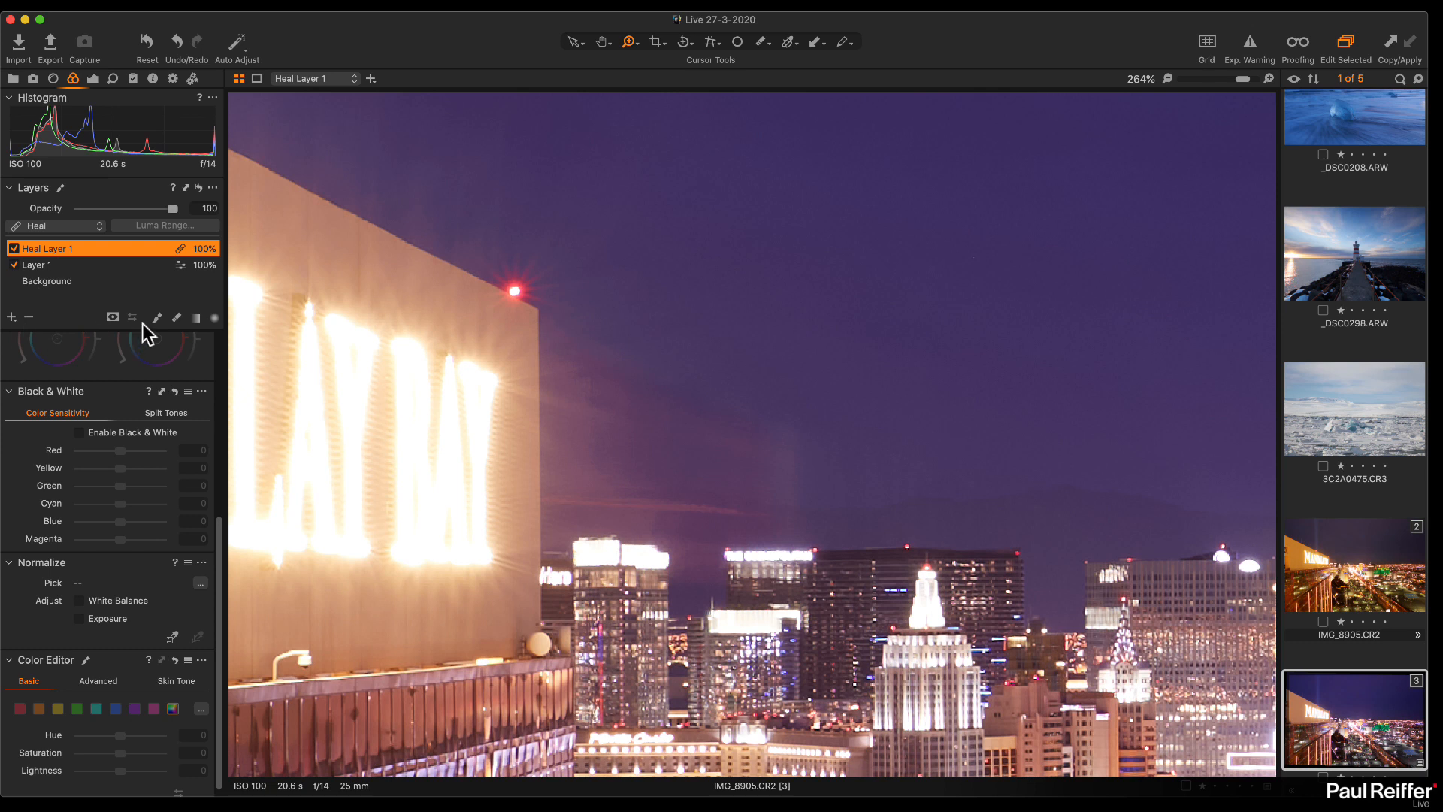
scroll(730, 531, "right", 10)
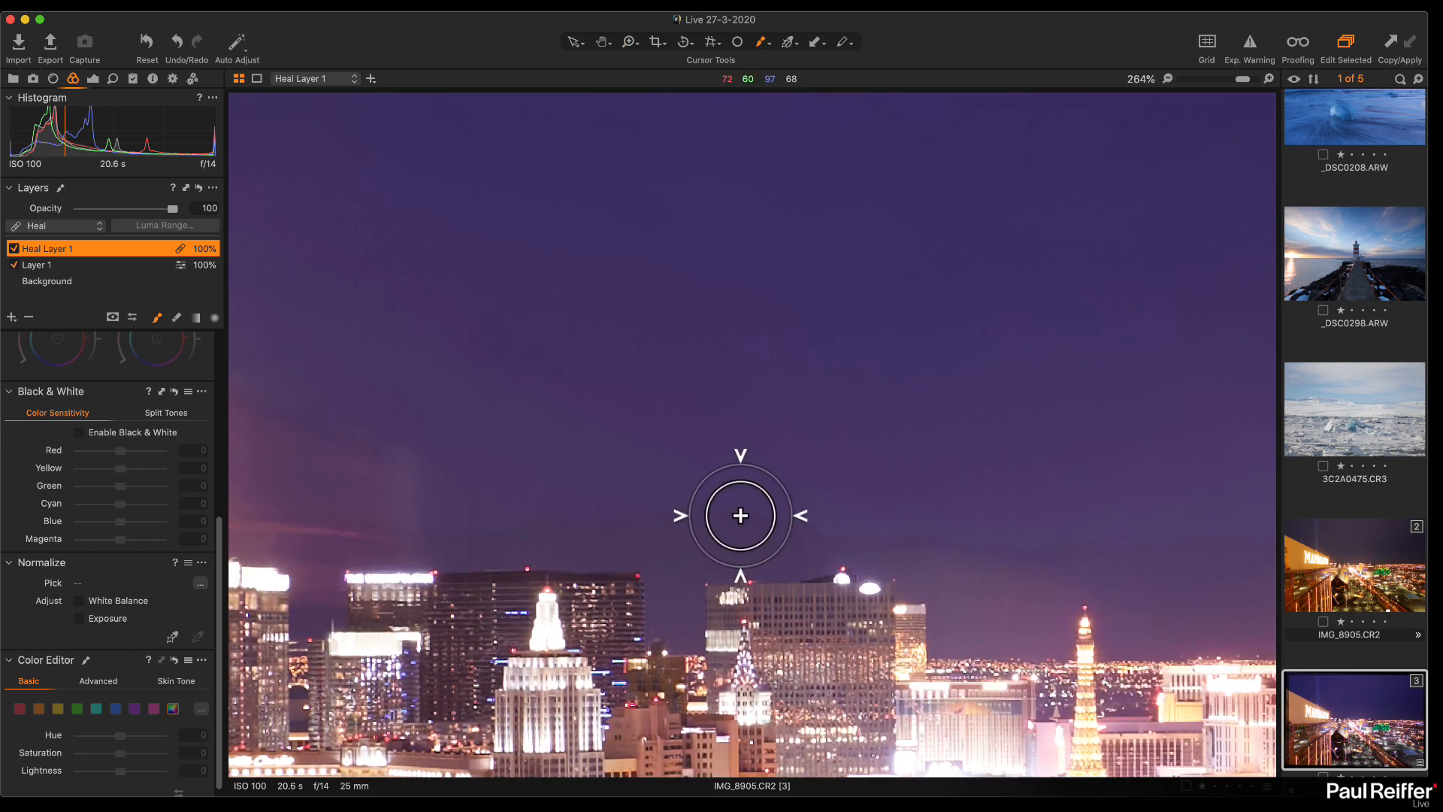
left_click(720, 512, "alt")
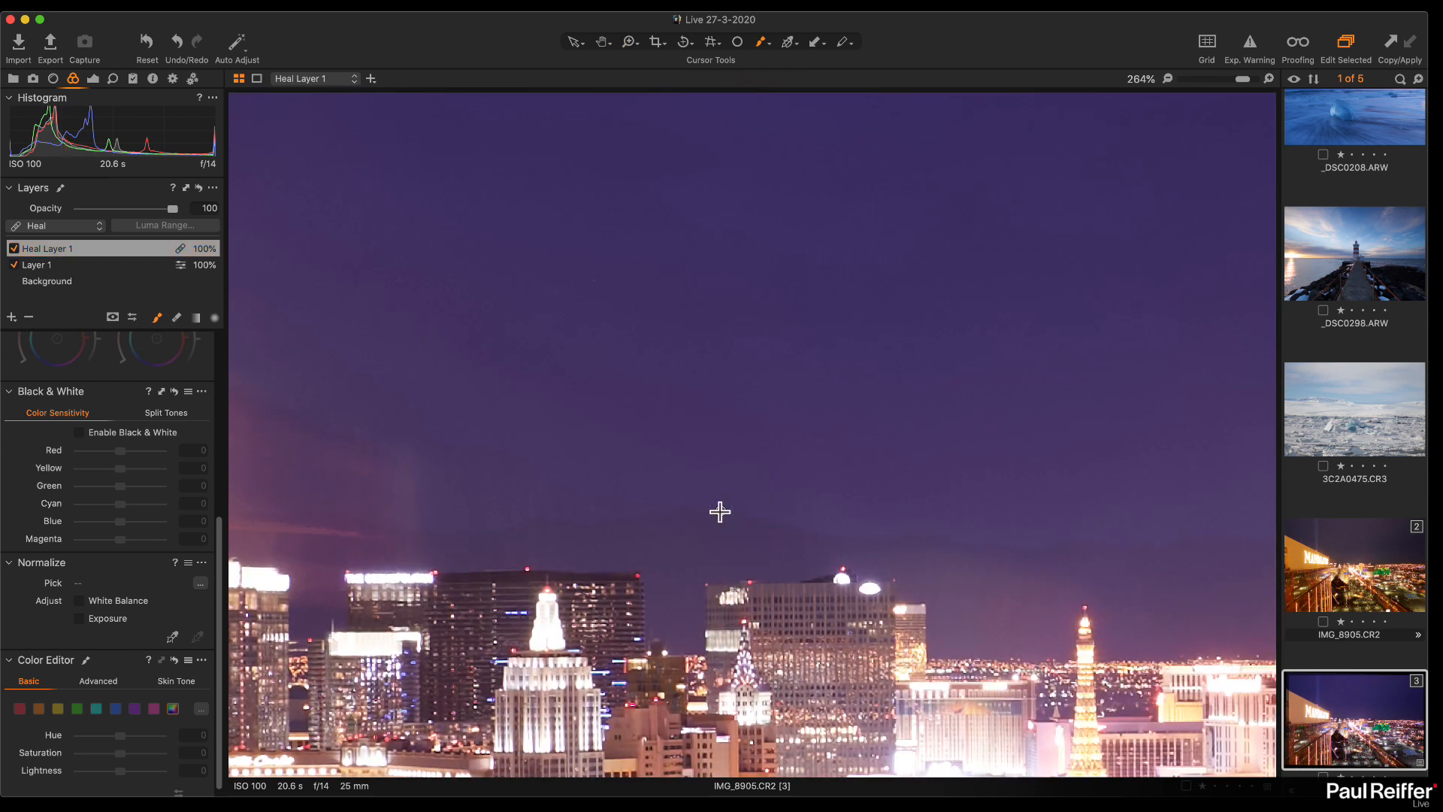
Step: Heal the reddish glow beside the Mandalay Bay building and reposition the source and target points to blend the sky
scroll(698, 511, "left", 10)
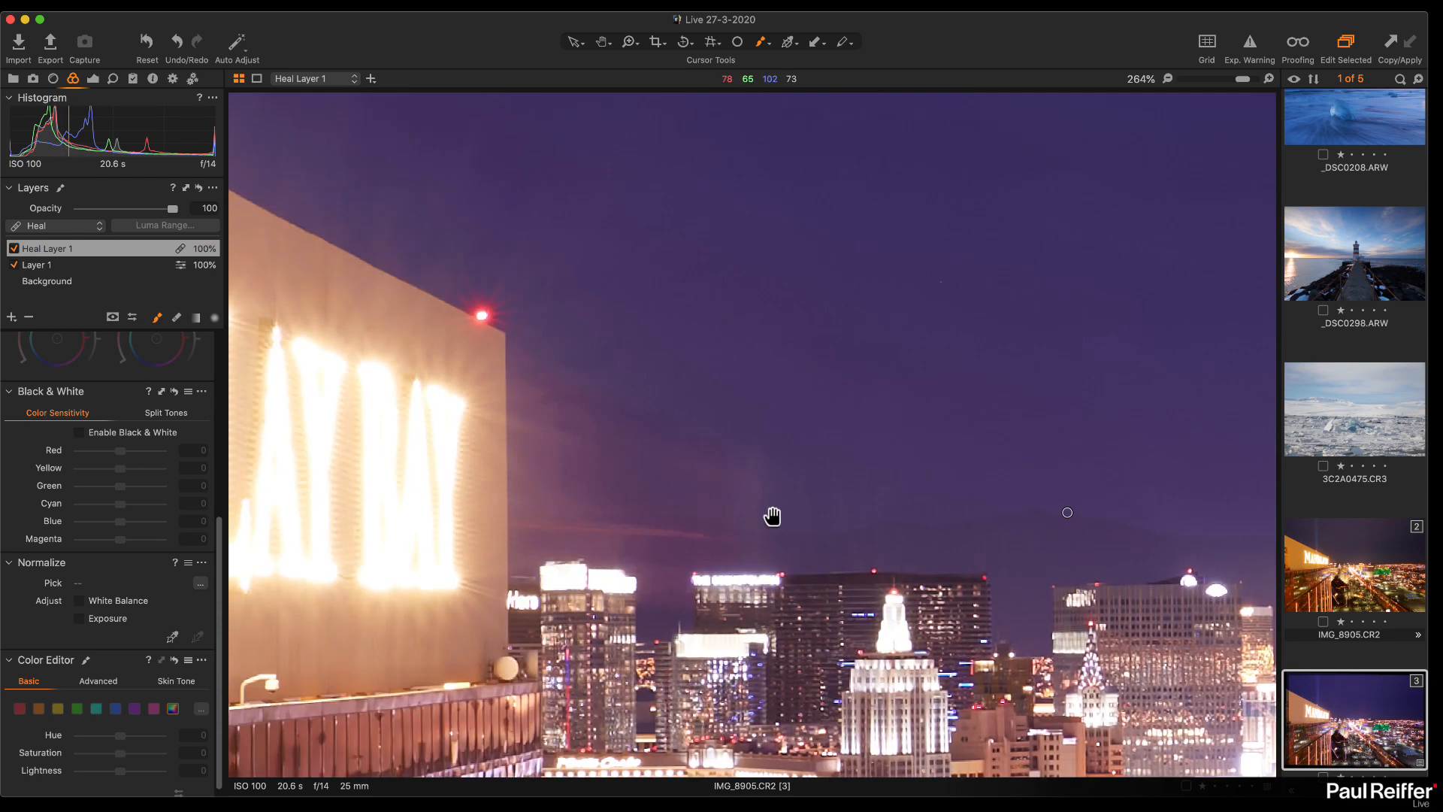
mouse_move(650, 523)
left_mouse_down()
mouse_move(752, 524)
mouse_move(608, 476)
mouse_move(542, 482)
mouse_move(548, 511)
mouse_move(533, 411)
mouse_move(556, 353)
left_mouse_up()
mouse_move(594, 424)
left_mouse_down()
mouse_move(697, 429)
mouse_move(677, 401)
mouse_move(687, 448)
mouse_move(757, 505)
mouse_move(553, 520)
mouse_move(651, 483)
mouse_move(671, 512)
mouse_move(770, 522)
mouse_move(726, 526)
left_mouse_up()
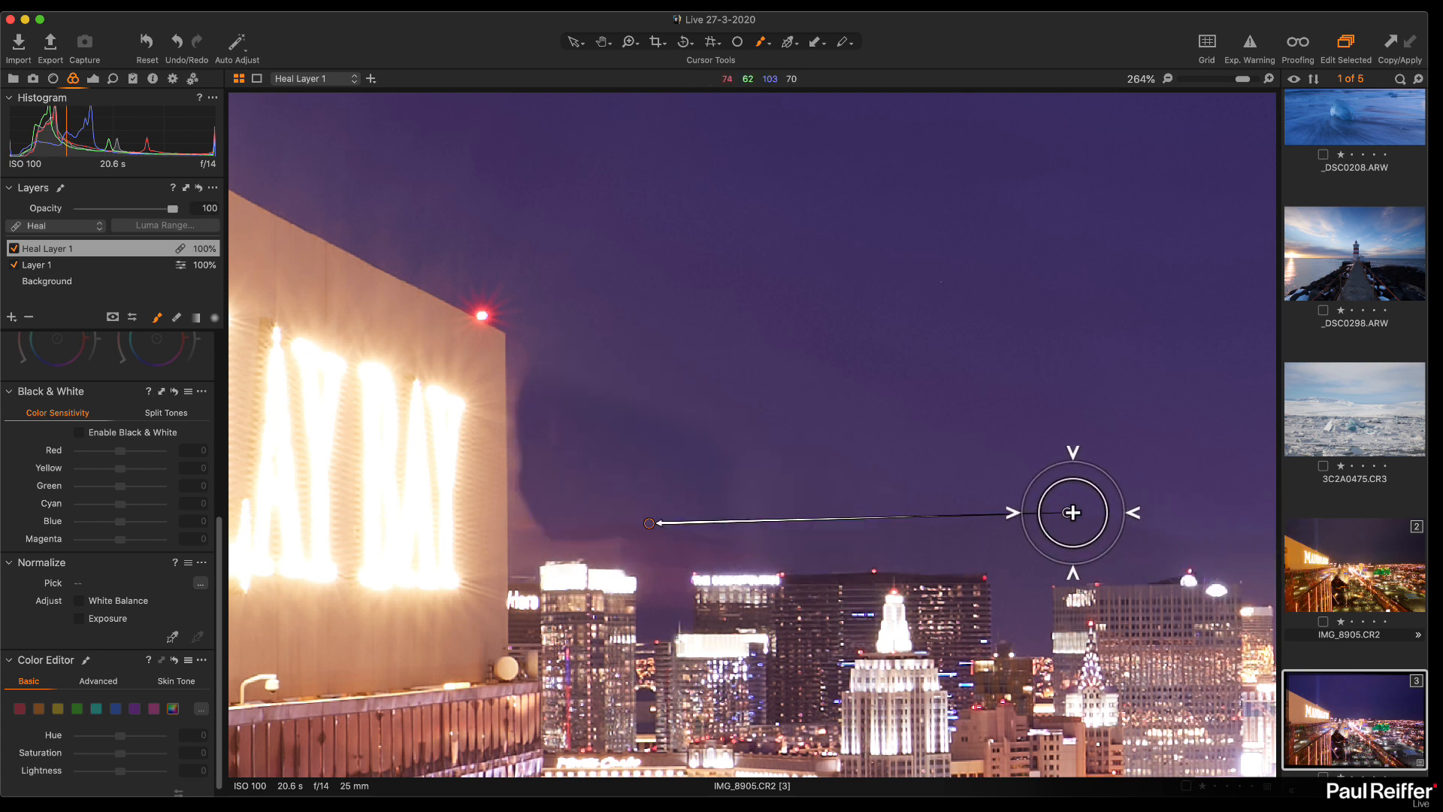
left_click_drag(1067, 513, 1100, 522)
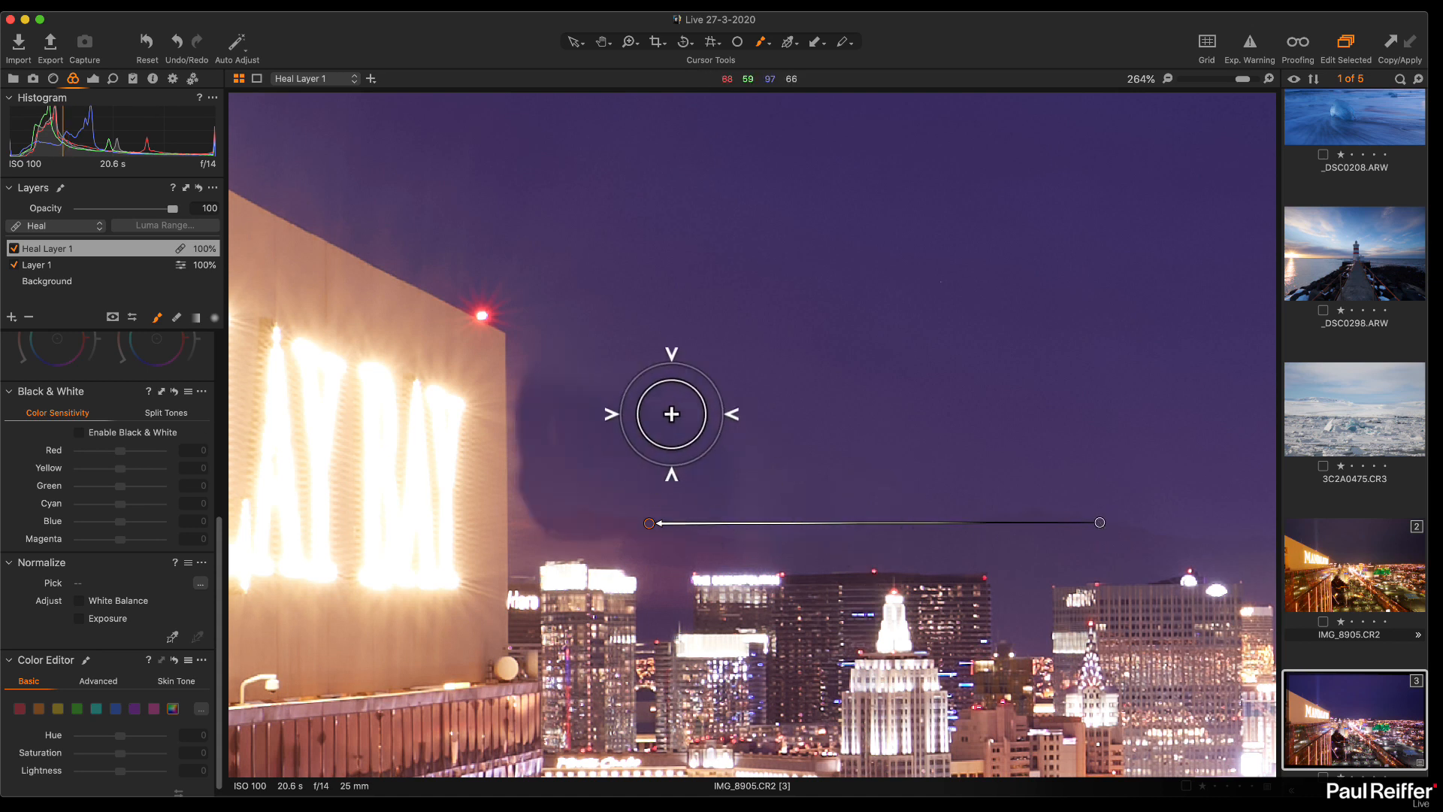
left_click_drag(647, 518, 644, 514)
left_click_drag(1099, 523, 1118, 501)
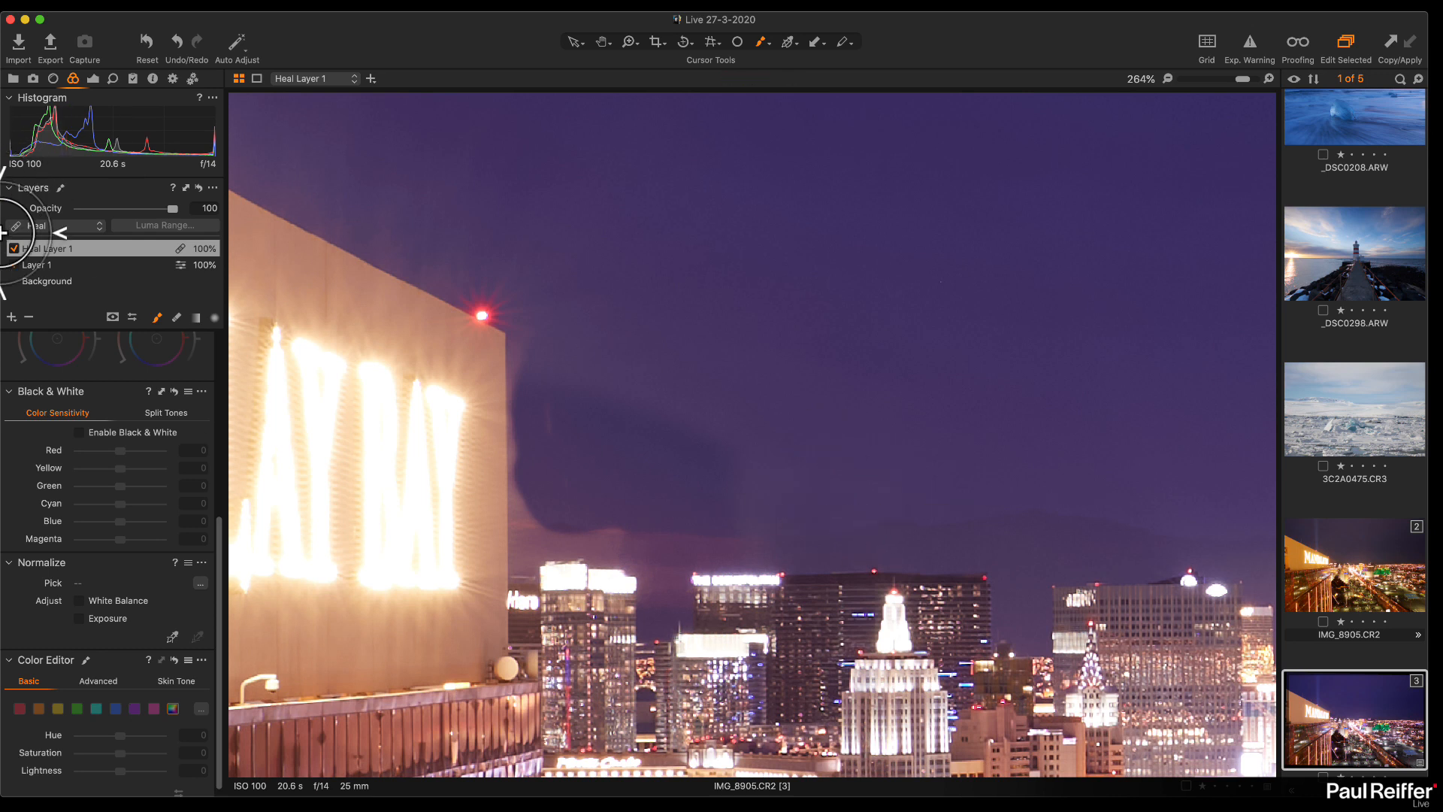
Step: Disable the heal layer, add a clone layer, and clone clean sky from above the distant towers over the glow beside the Mandalay Bay building
left_click(15, 248)
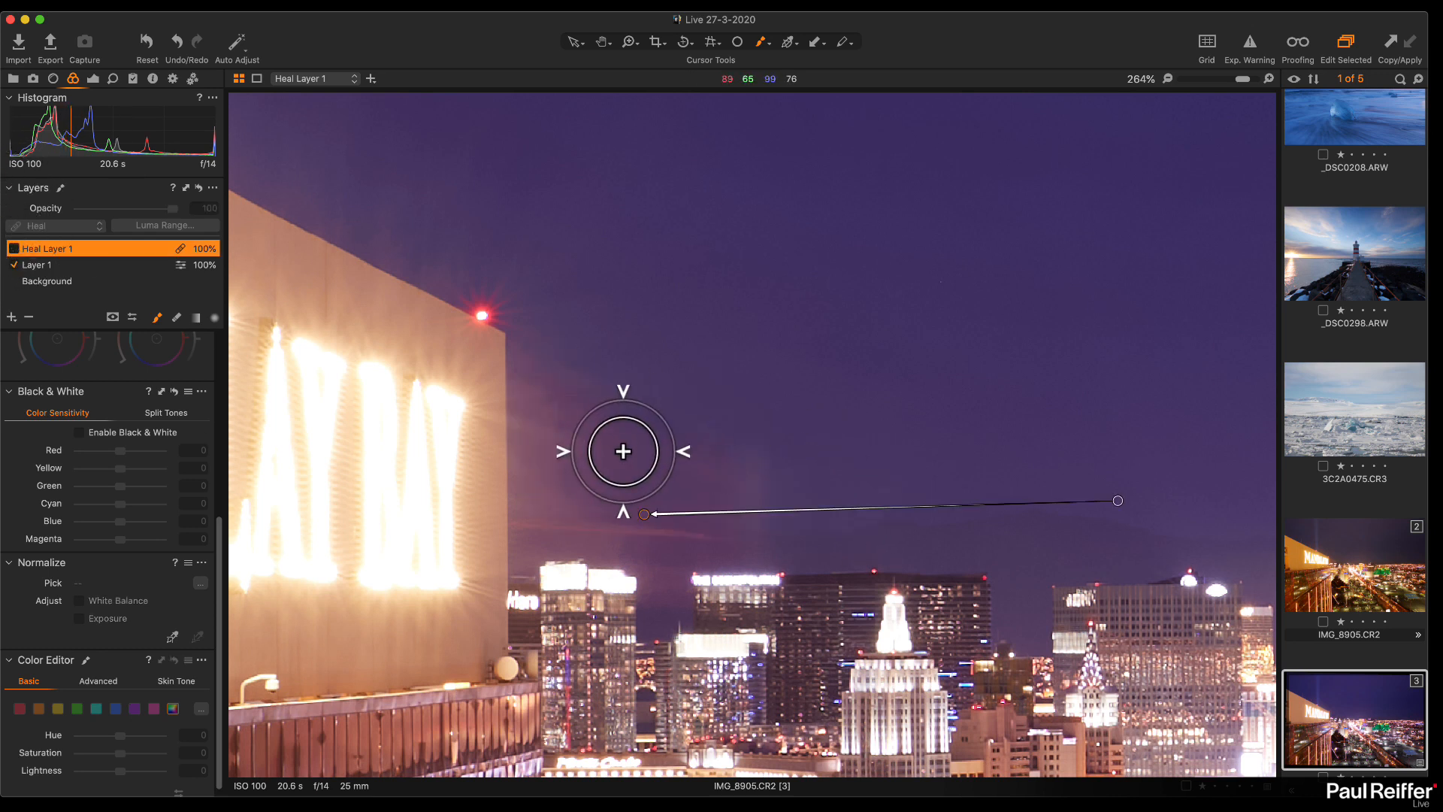
left_click(12, 319)
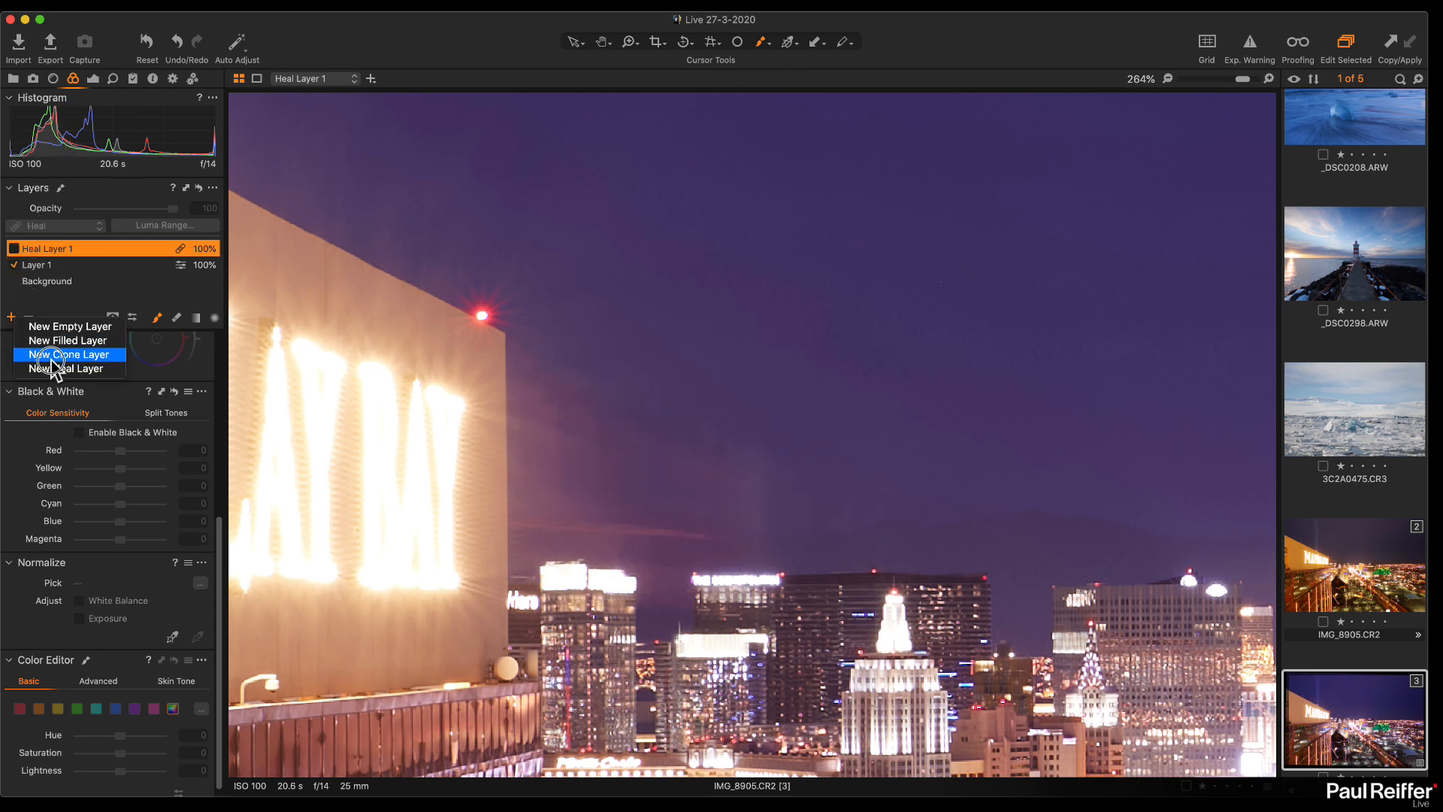
left_click(60, 356)
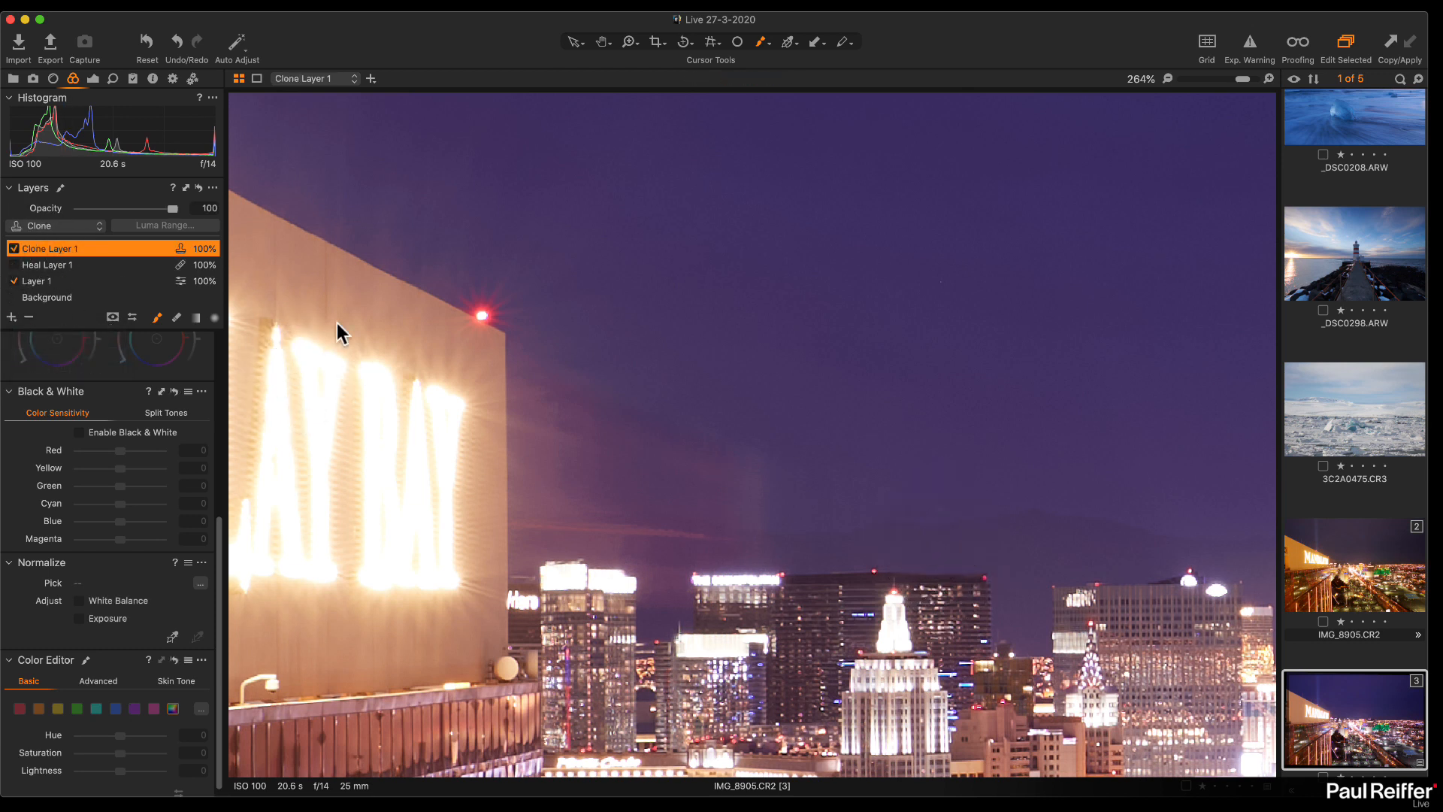
left_click(1062, 512, "alt")
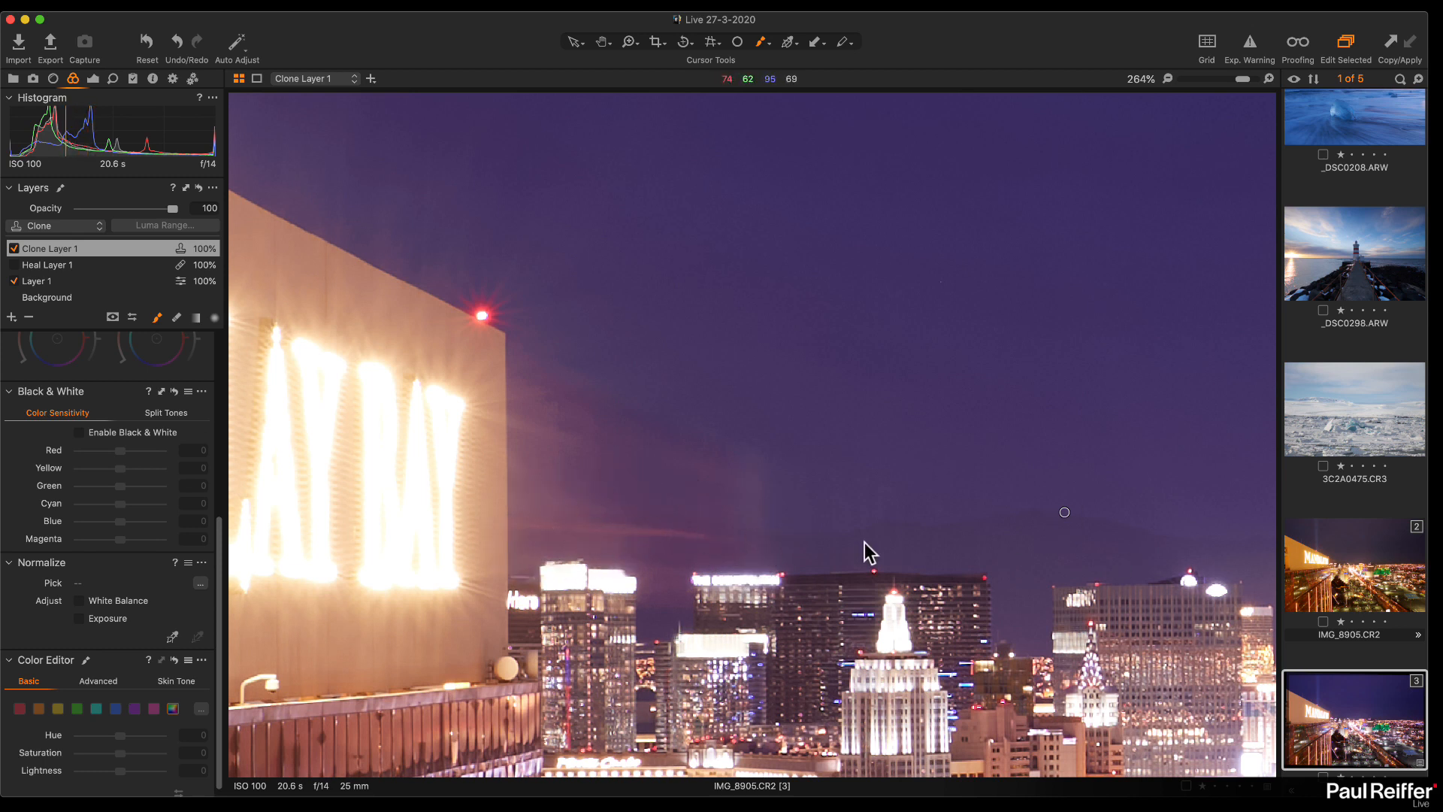
left_click(726, 526, "alt")
mouse_move(747, 525)
left_mouse_down()
mouse_move(553, 506)
mouse_move(555, 382)
mouse_move(646, 428)
left_mouse_up()
mouse_move(739, 451)
left_mouse_down()
mouse_move(664, 450)
mouse_move(695, 484)
mouse_move(726, 490)
mouse_move(612, 419)
mouse_move(594, 383)
left_mouse_up()
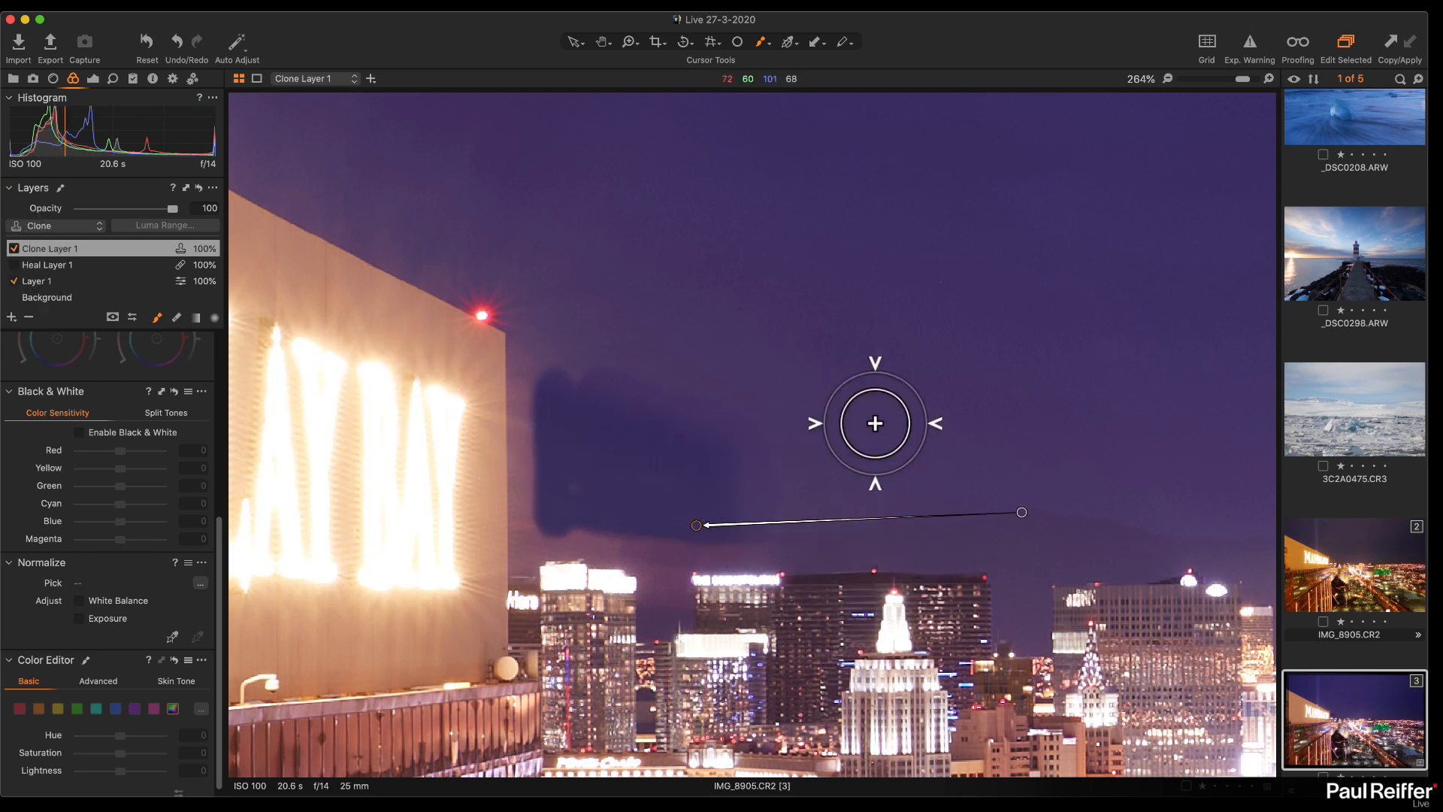
Step: Disable the clone layer and the adjustment layer that recolours the glow
left_click(14, 249)
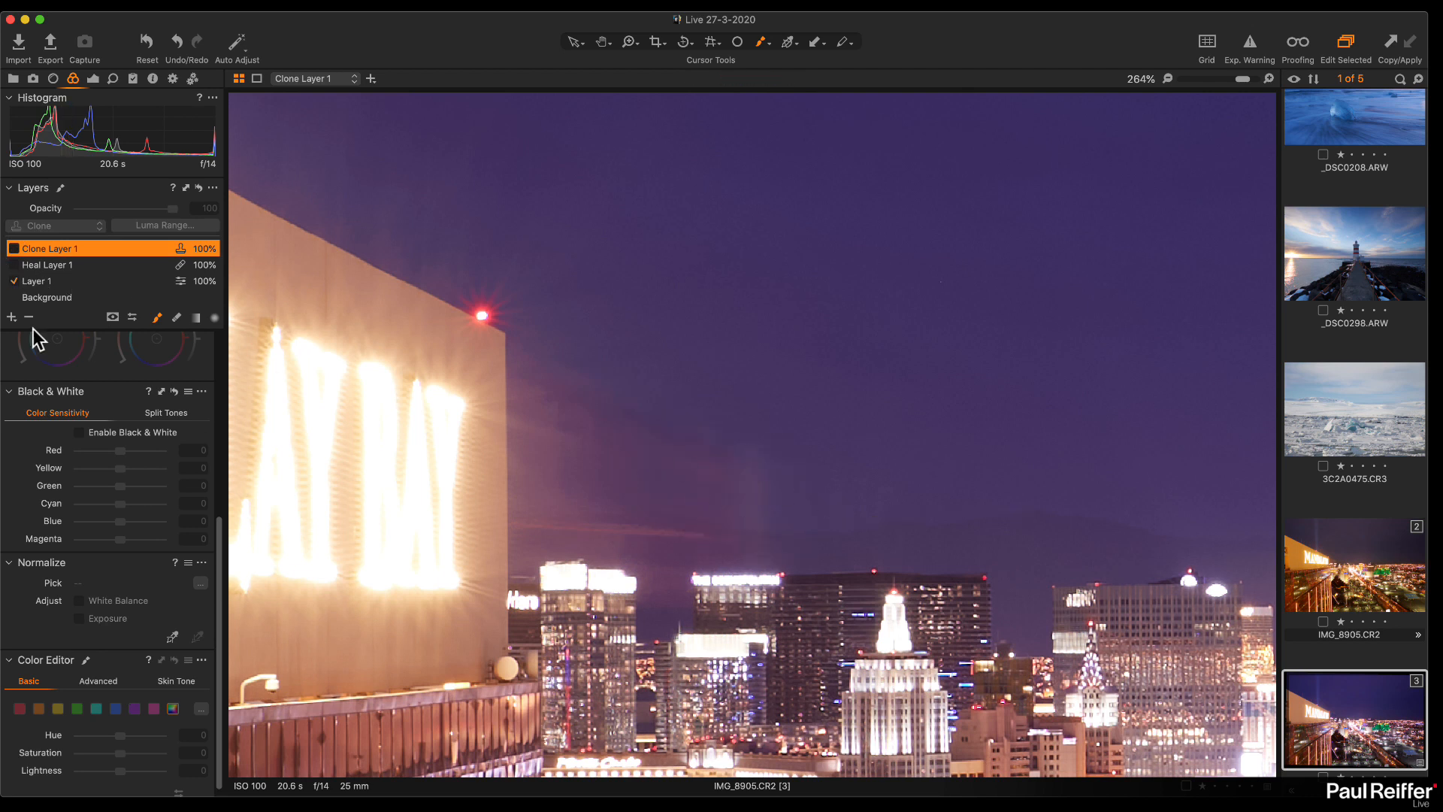
left_click(46, 281)
left_click(13, 281)
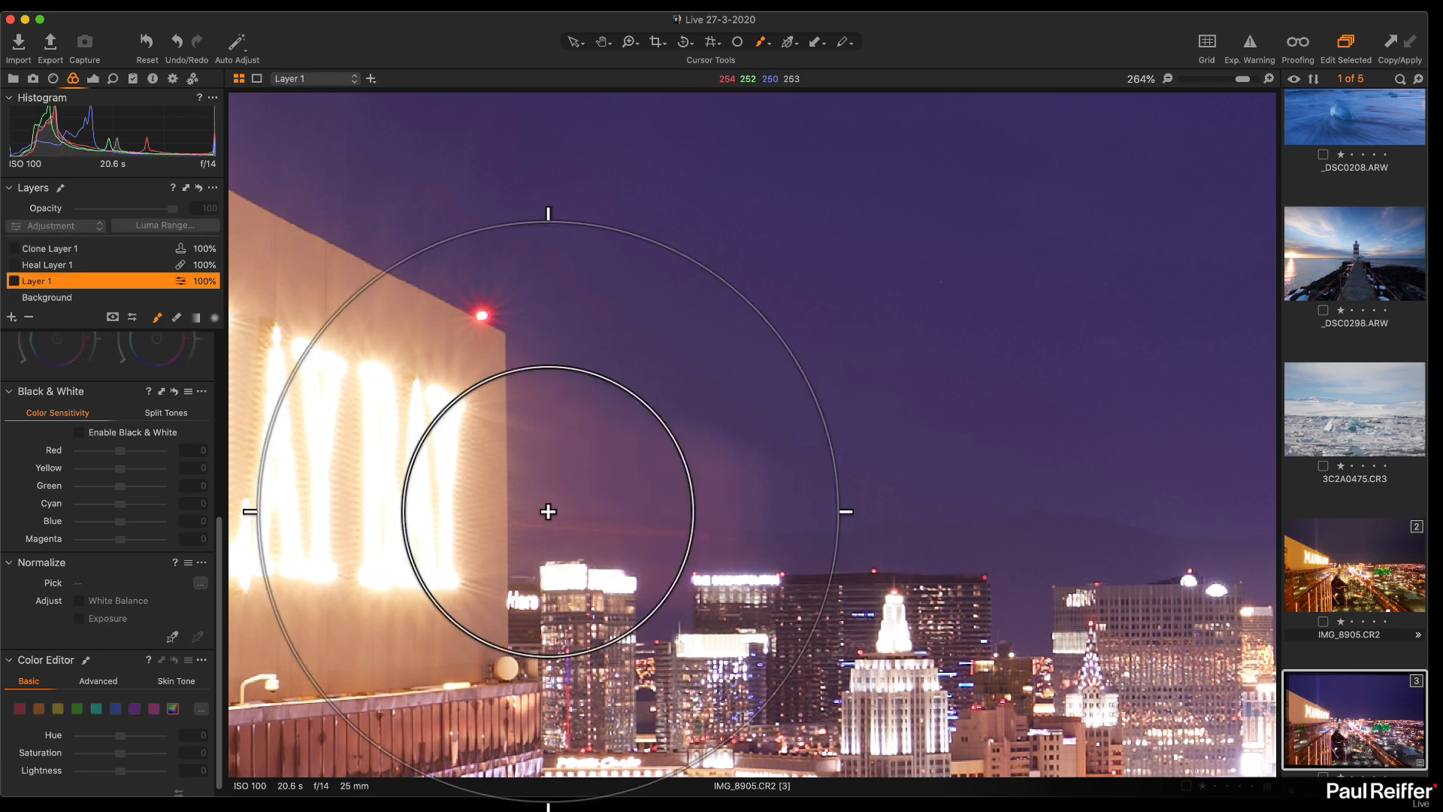
Step: Examine the untouched sky glow, distant towers and Strip at 100%, 300% and in full view
key("z")
left_click(655, 527, "alt")
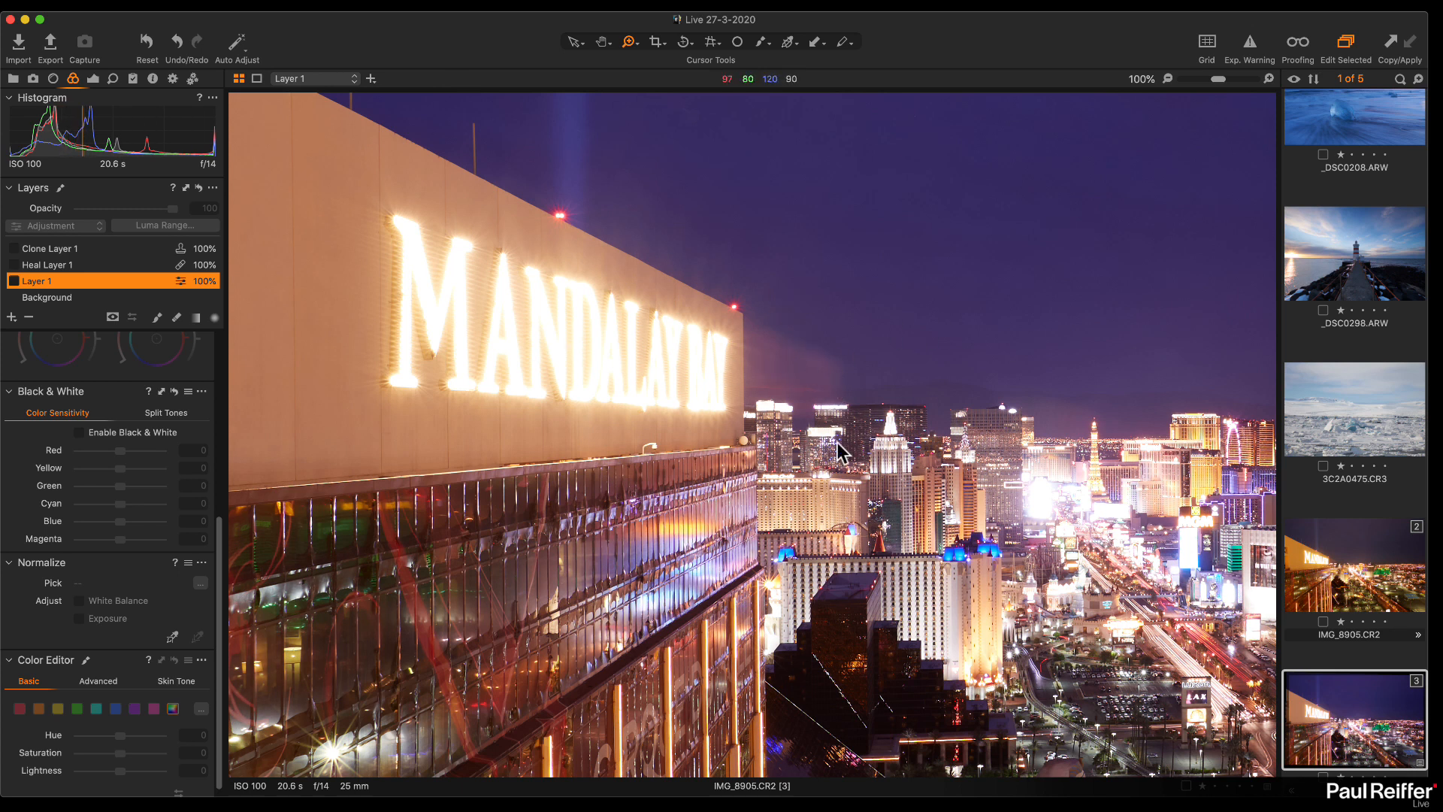
left_click(899, 454)
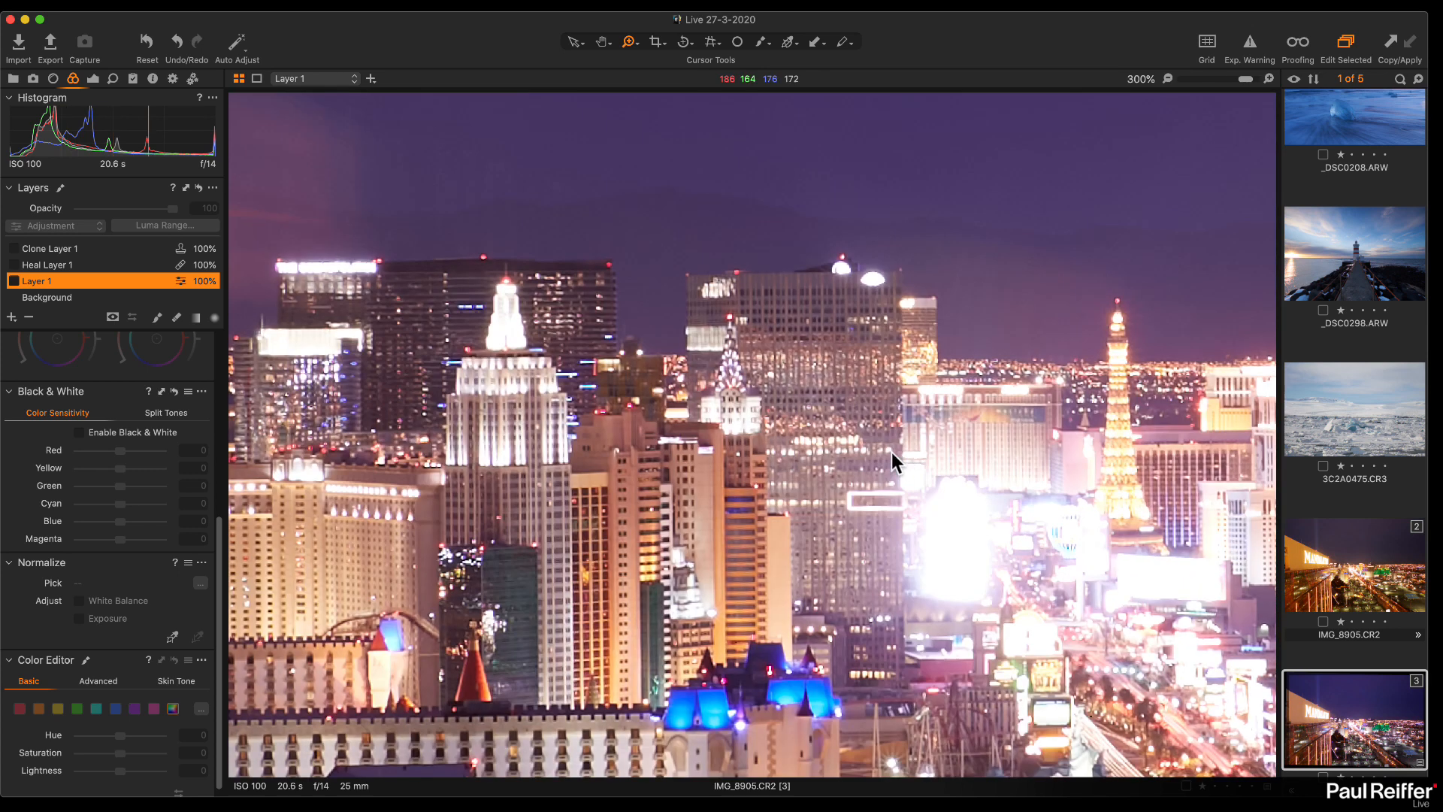
key("h")
double_click(819, 442)
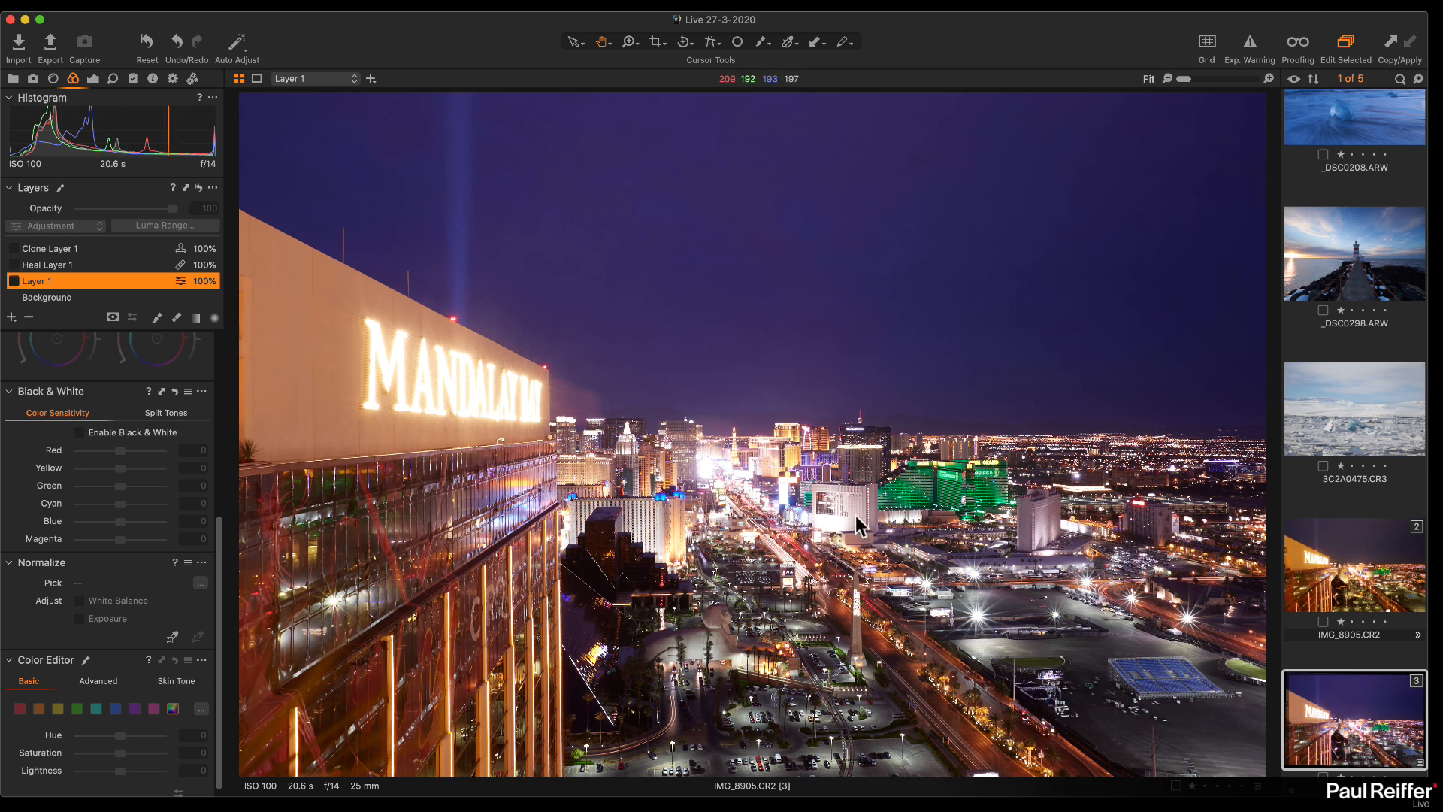
left_click(751, 474)
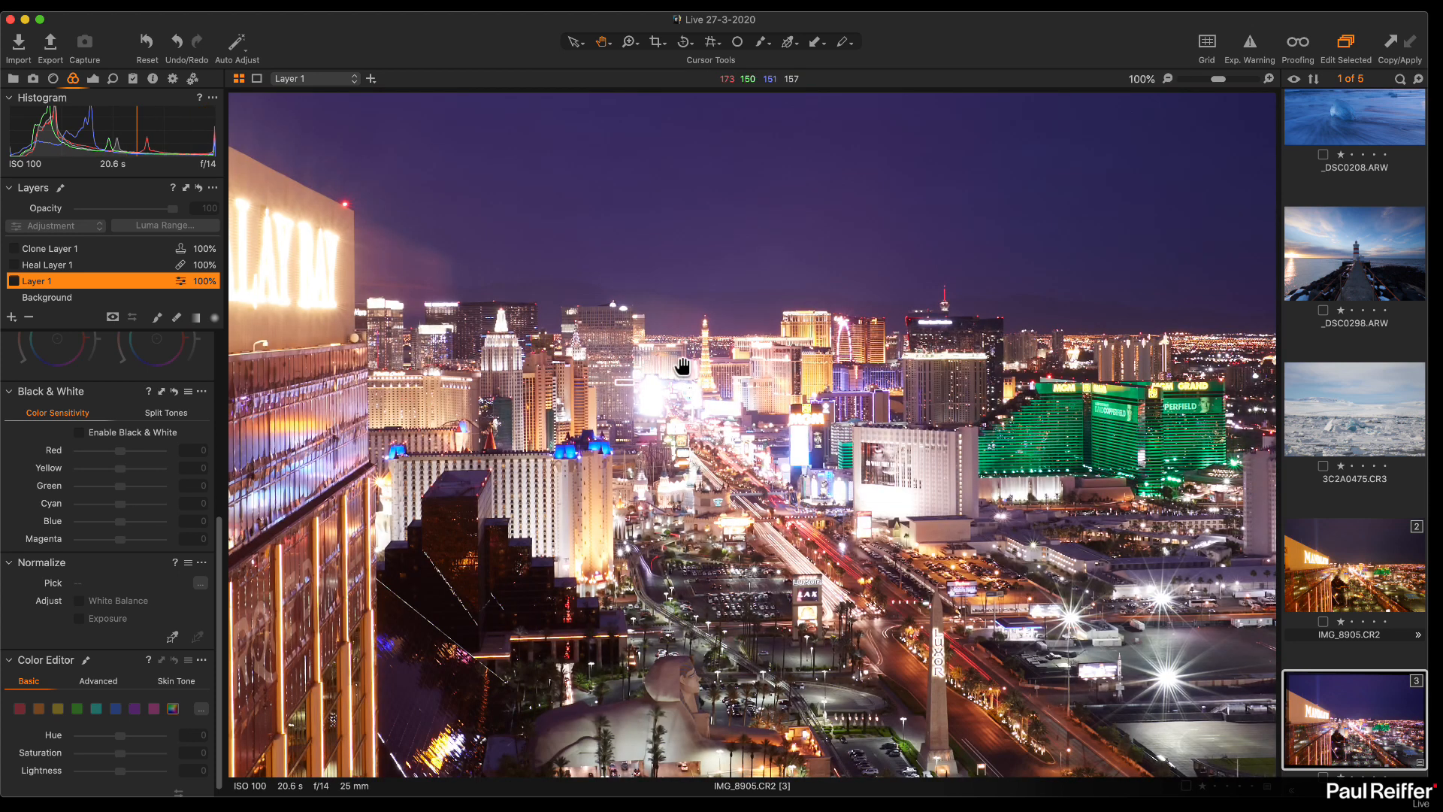
left_click_drag(781, 443, 904, 481)
left_click_drag(795, 519, 857, 513)
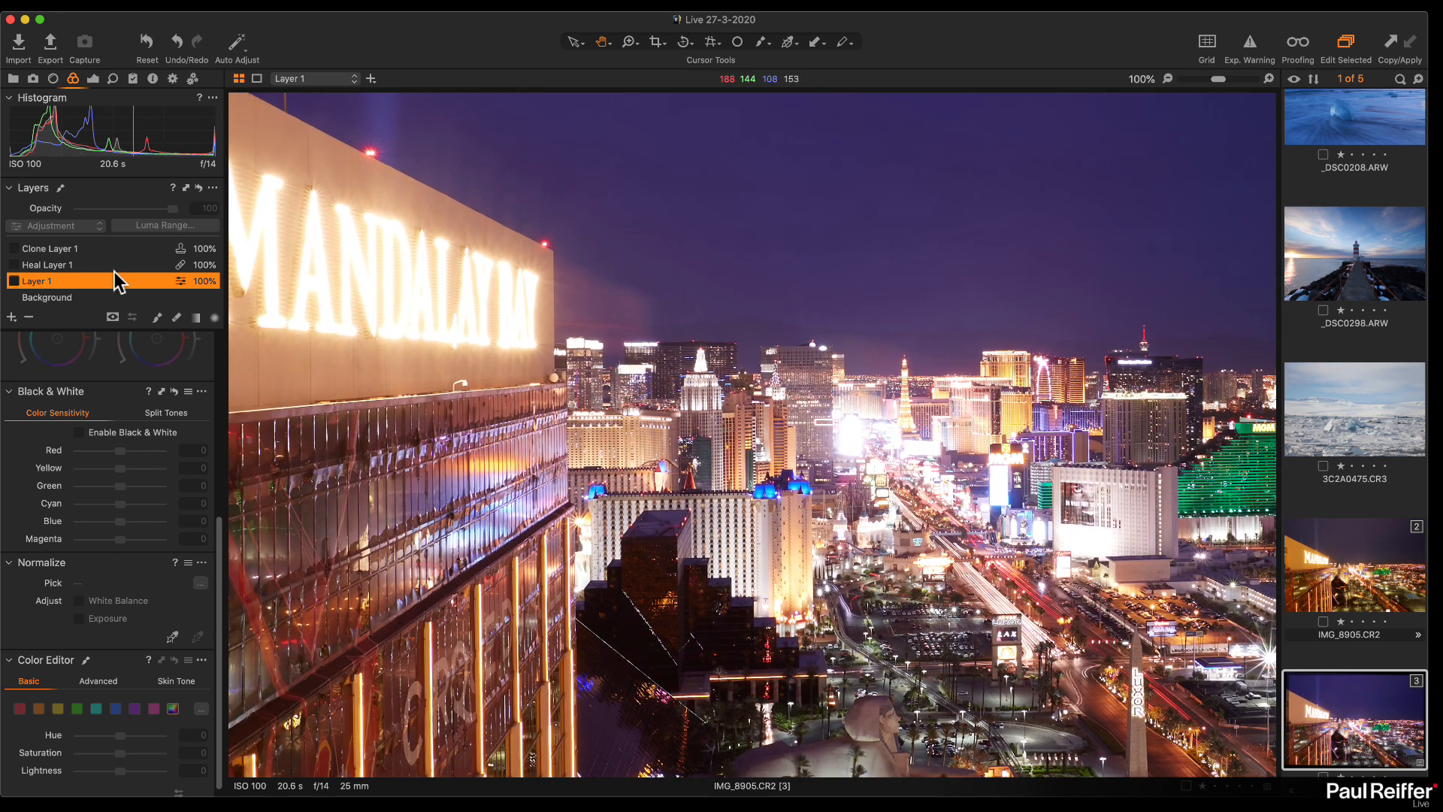
Step: On the background layer, enable diffraction correction and set purple fringing defringe to 60, checking the bright lights along the Strip
scroll(142, 376, "up", 3)
left_click(71, 298)
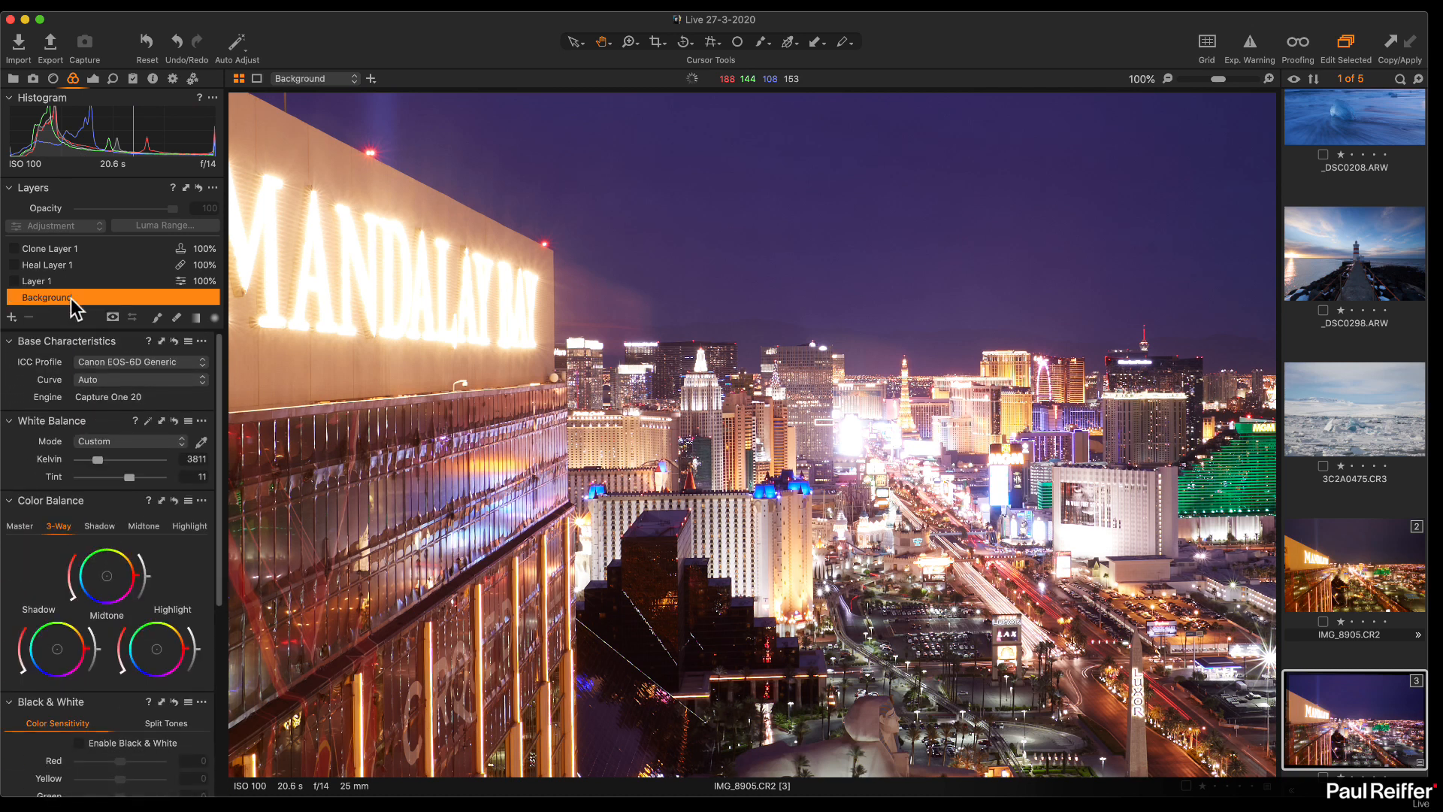
left_click(53, 79)
left_click(104, 173)
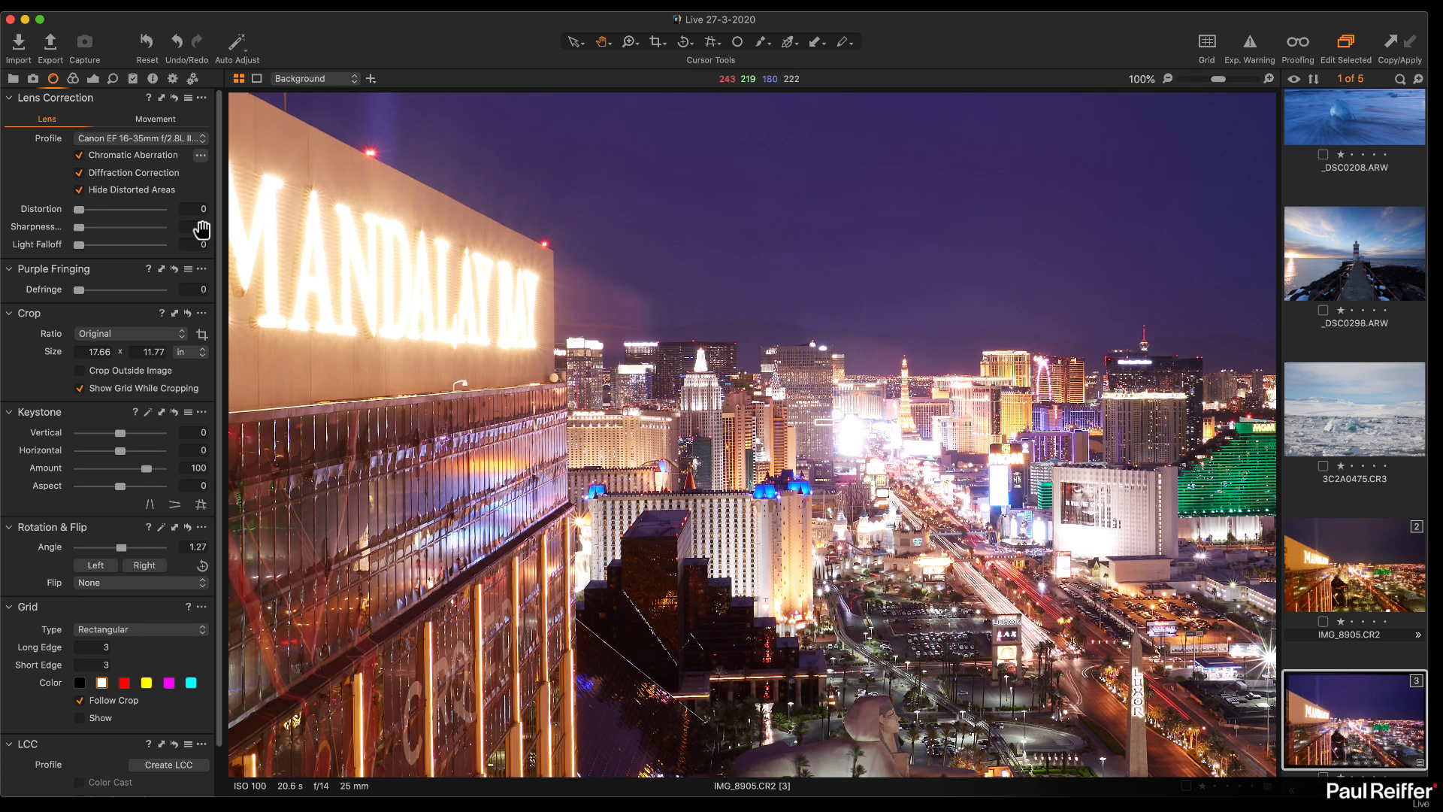
left_click_drag(88, 293, 125, 292)
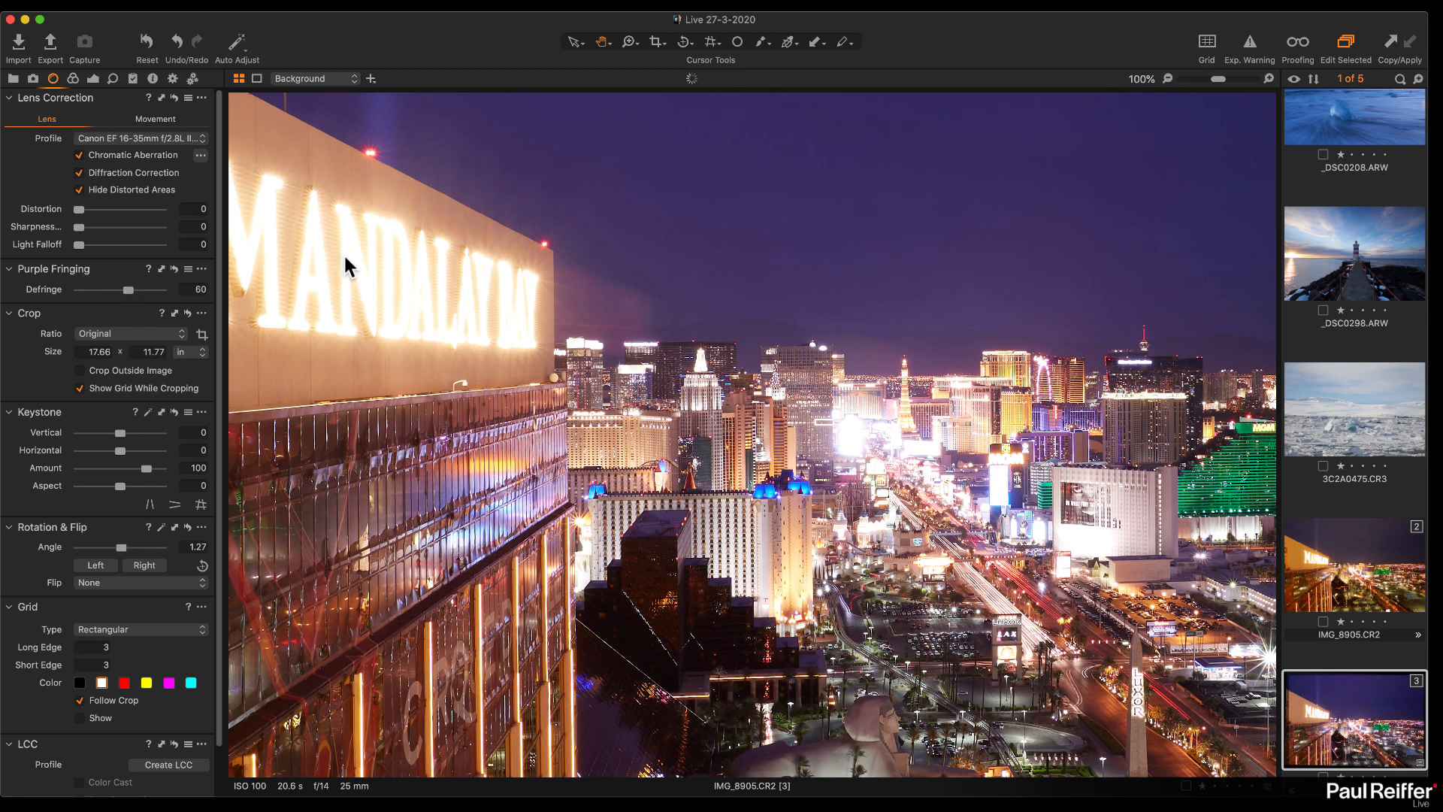
left_click_drag(939, 478, 836, 473)
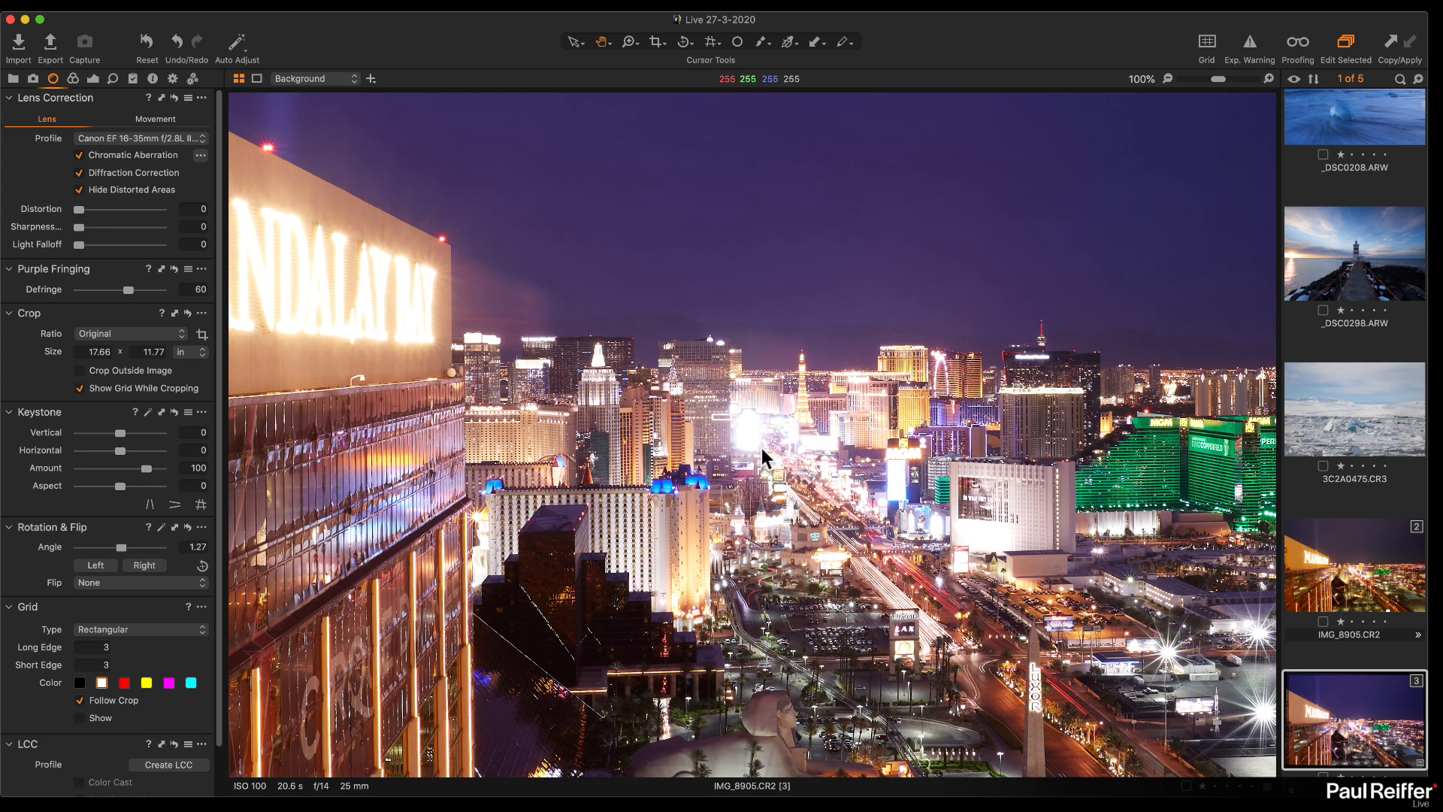
left_click_drag(853, 475, 558, 376)
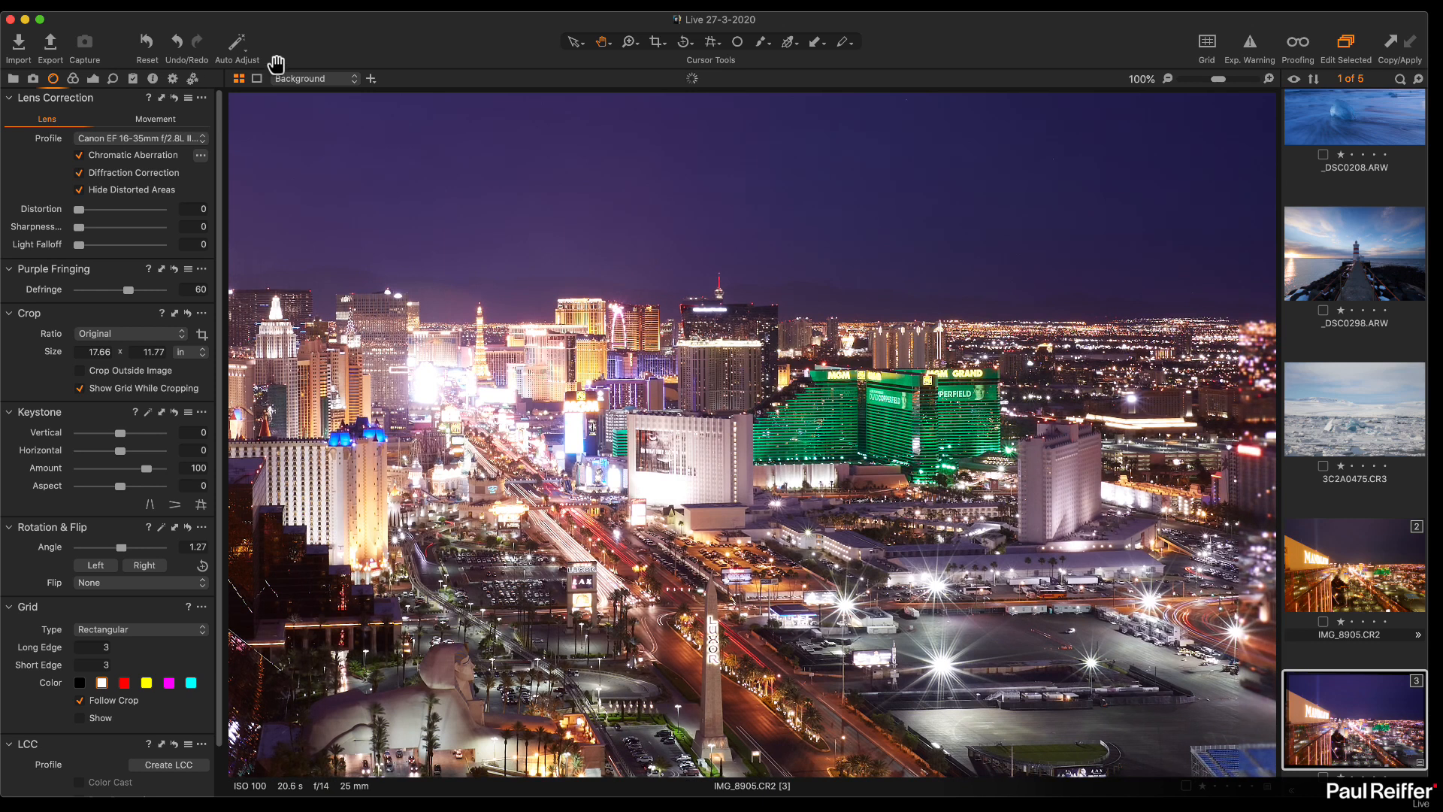
Step: Set the High Dynamic Range highlight to -100 and white to -61 to recover the bright lights
left_click(93, 79)
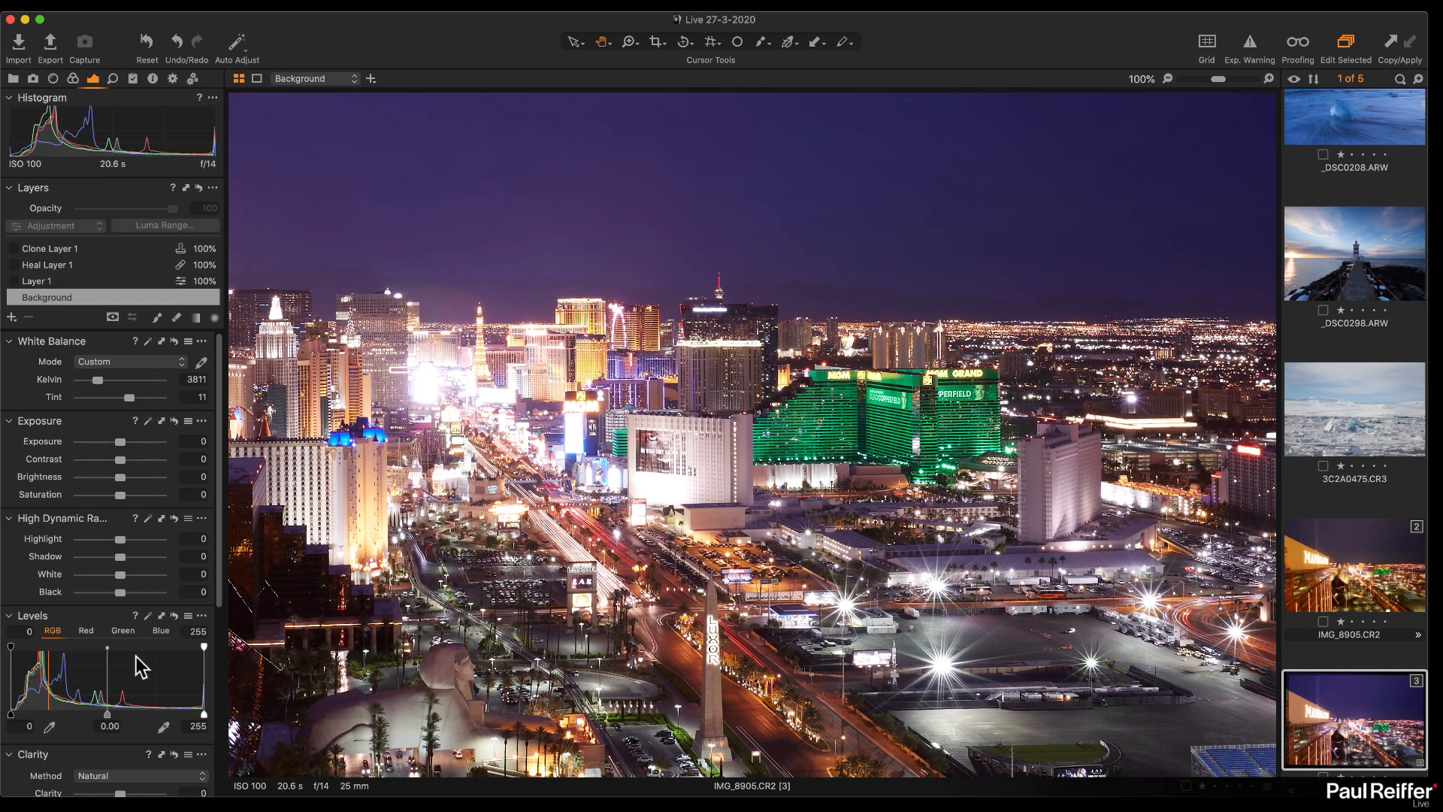
scroll(107, 727, "down", 2)
scroll(108, 726, "up", 3)
left_click_drag(118, 540, 92, 575)
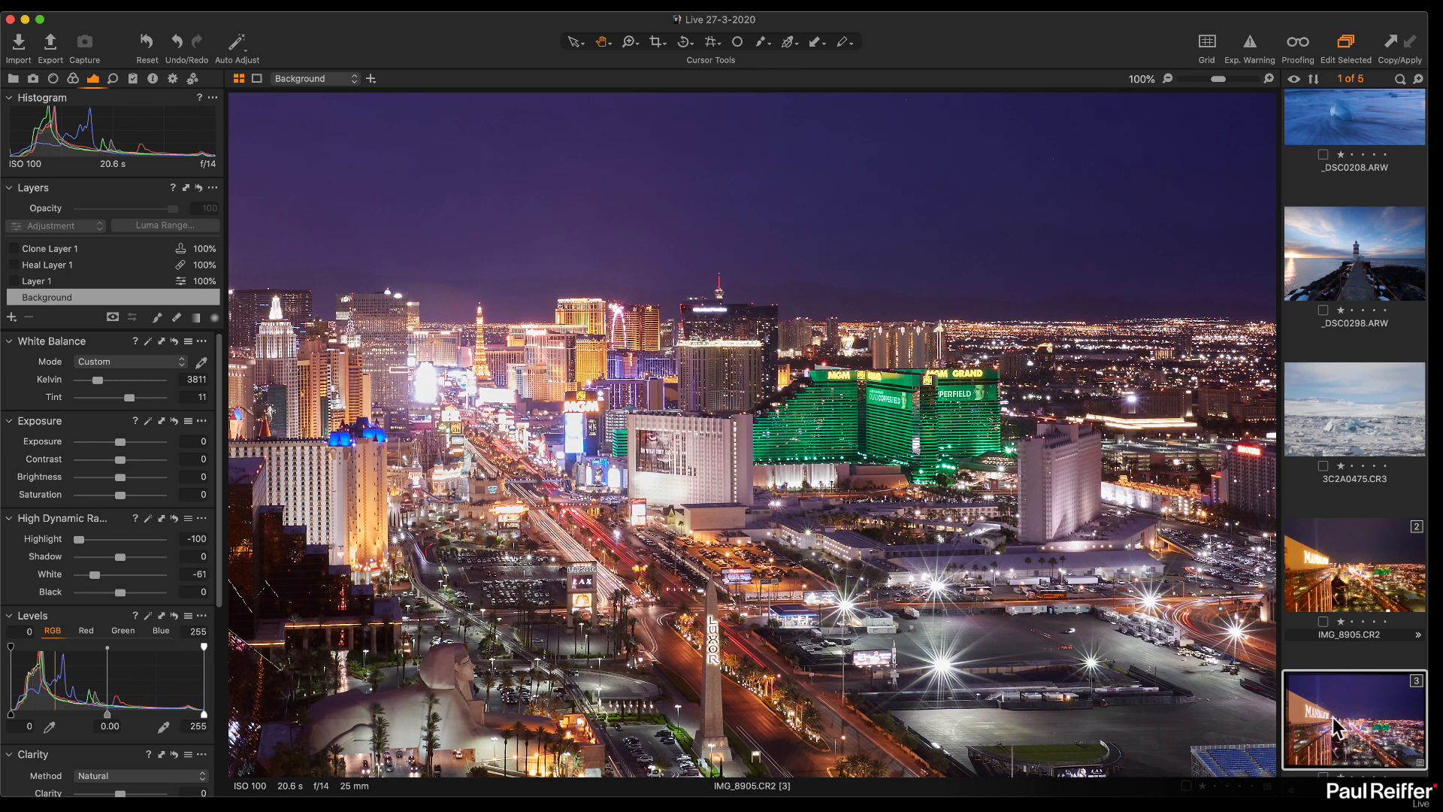
Step: Compare IMG_8905.CR2 variants 2 and 3 at 100% by switching between them
right_click(1367, 716)
left_click(1357, 584)
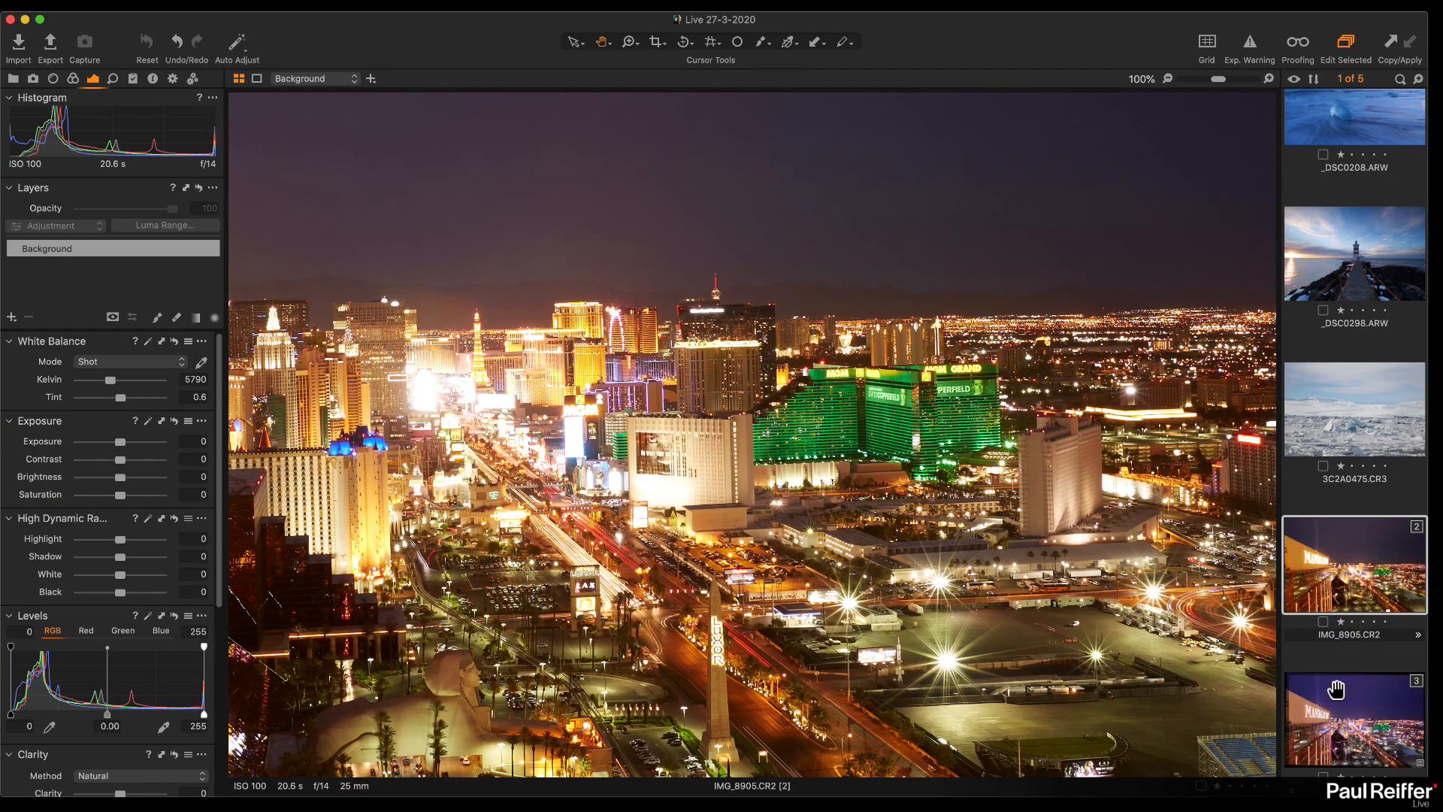
left_click(1354, 704)
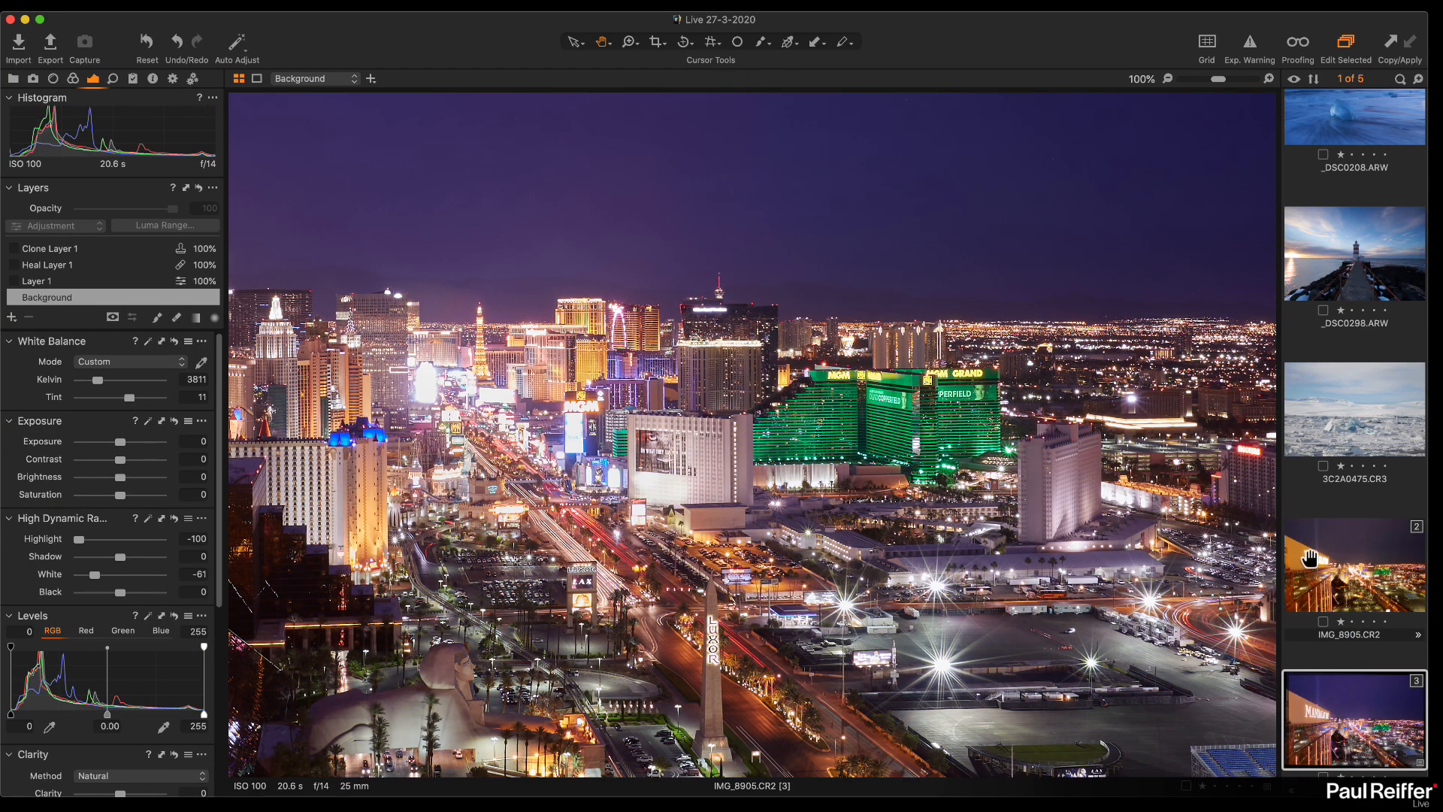
left_click(1348, 592)
left_click(1376, 684)
left_click(1356, 565)
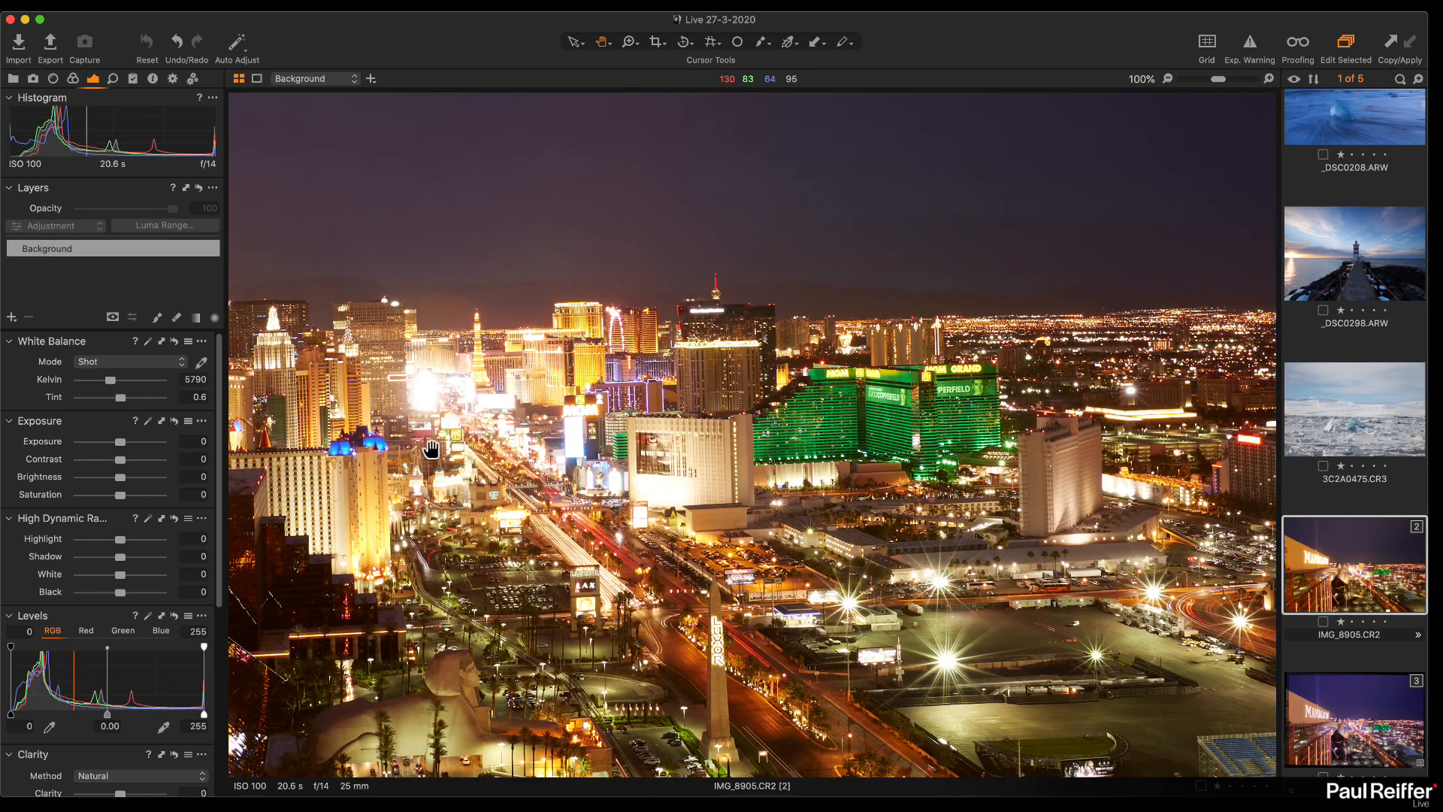
Step: Review the camera and lens metadata of IMG_8905.CR2 variant 2
left_click(152, 78)
scroll(163, 251, "down", 5)
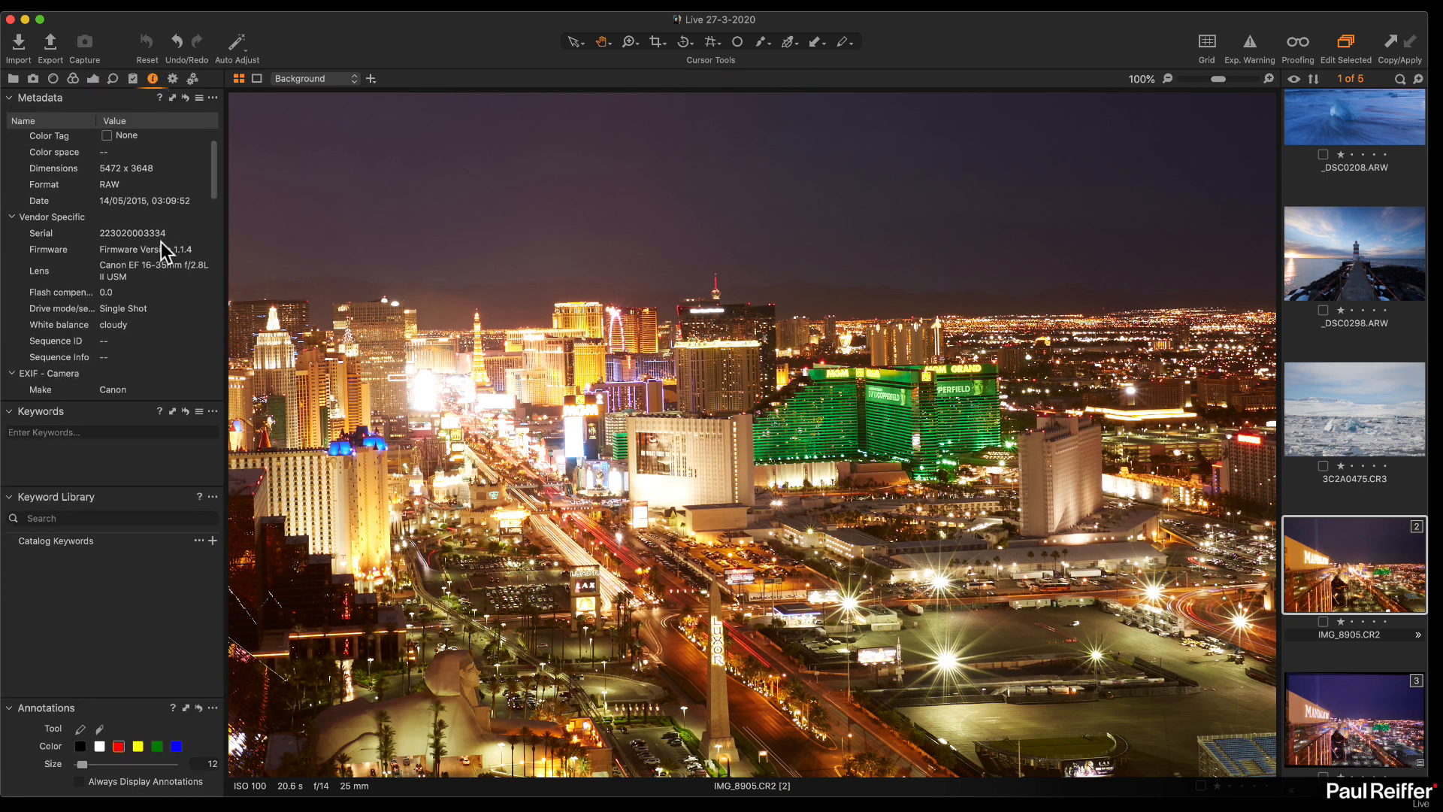
scroll(182, 252, "up", 5)
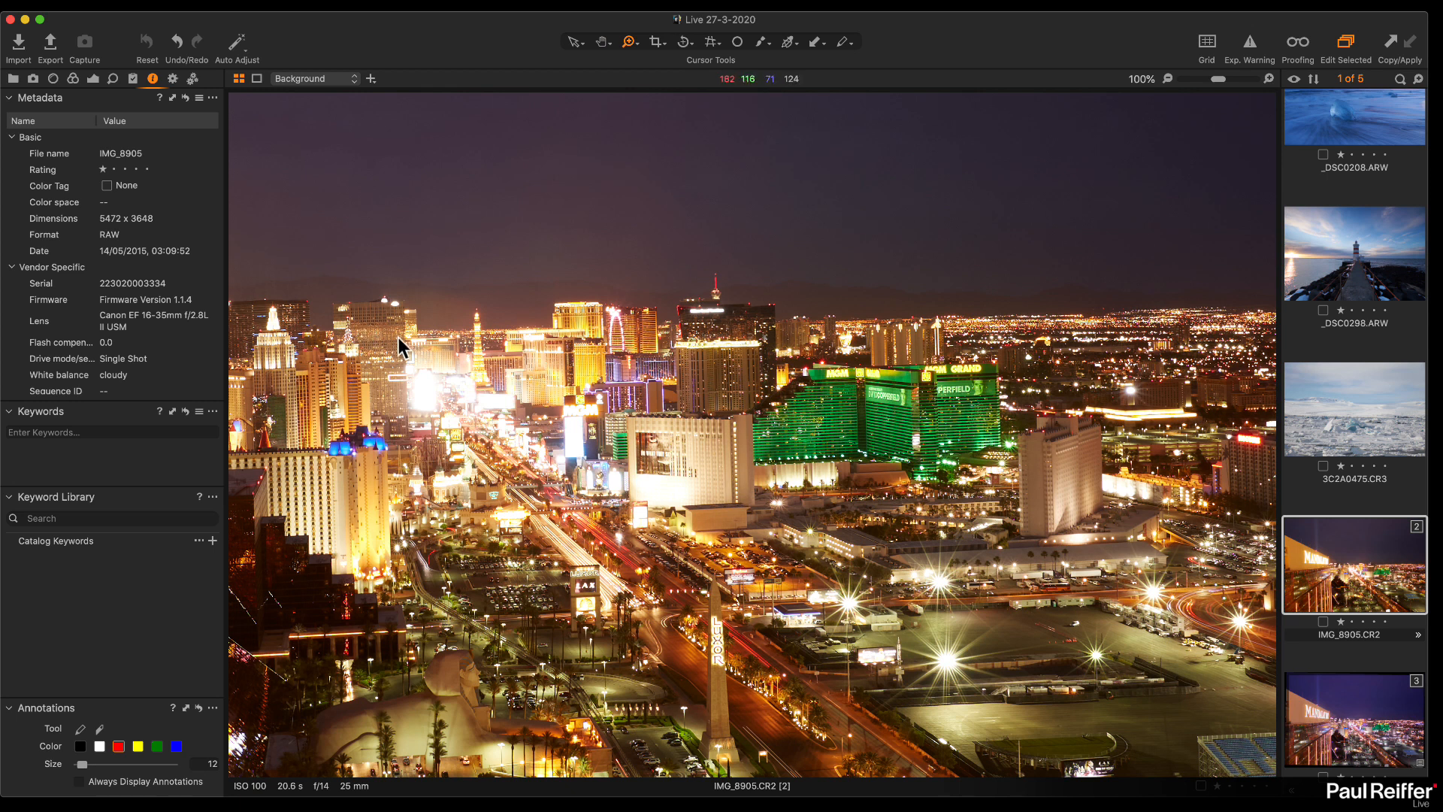
Step: Compare the Strip's highlight detail between variants 2 and 3 at 300%
scroll(713, 595, "up", 3)
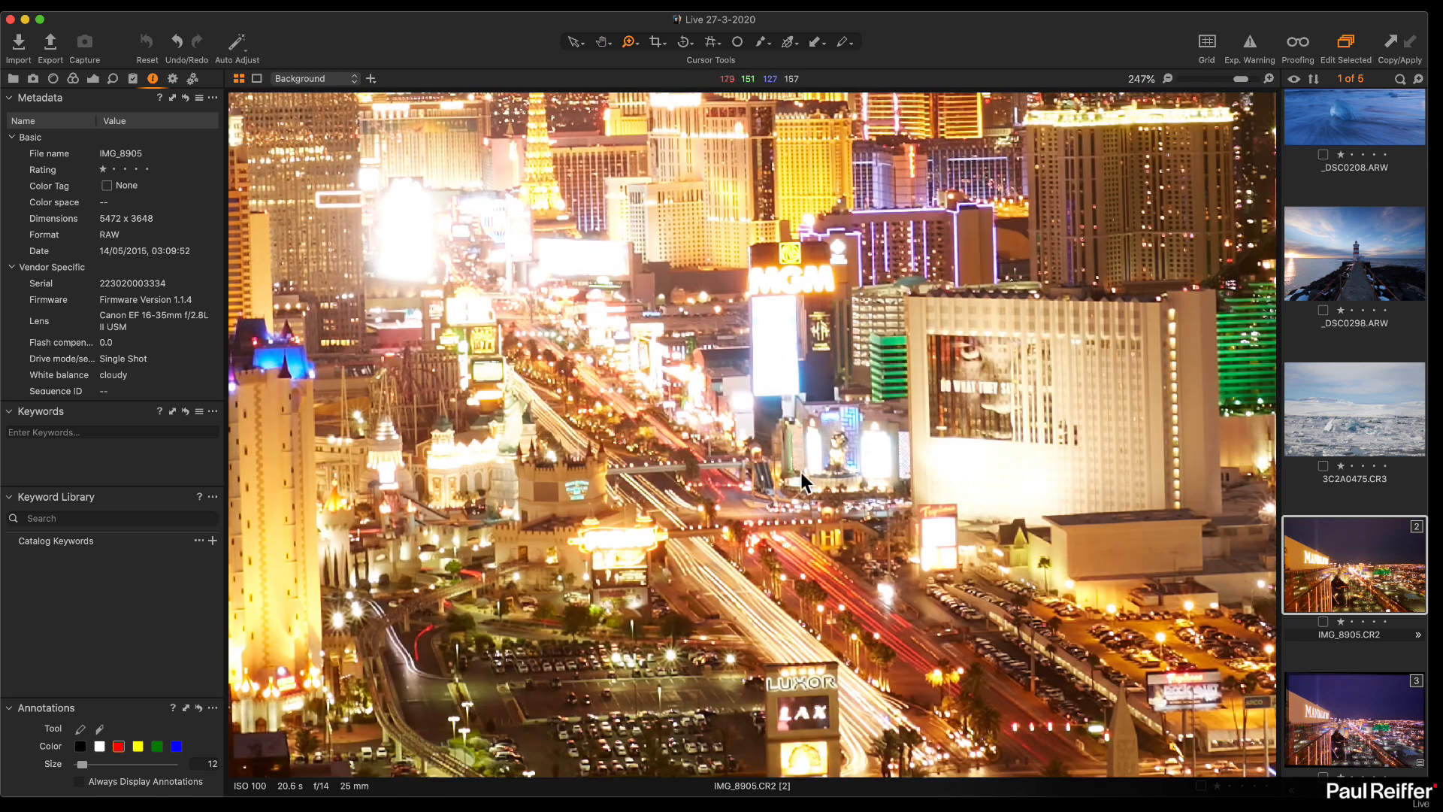
left_click(1268, 78)
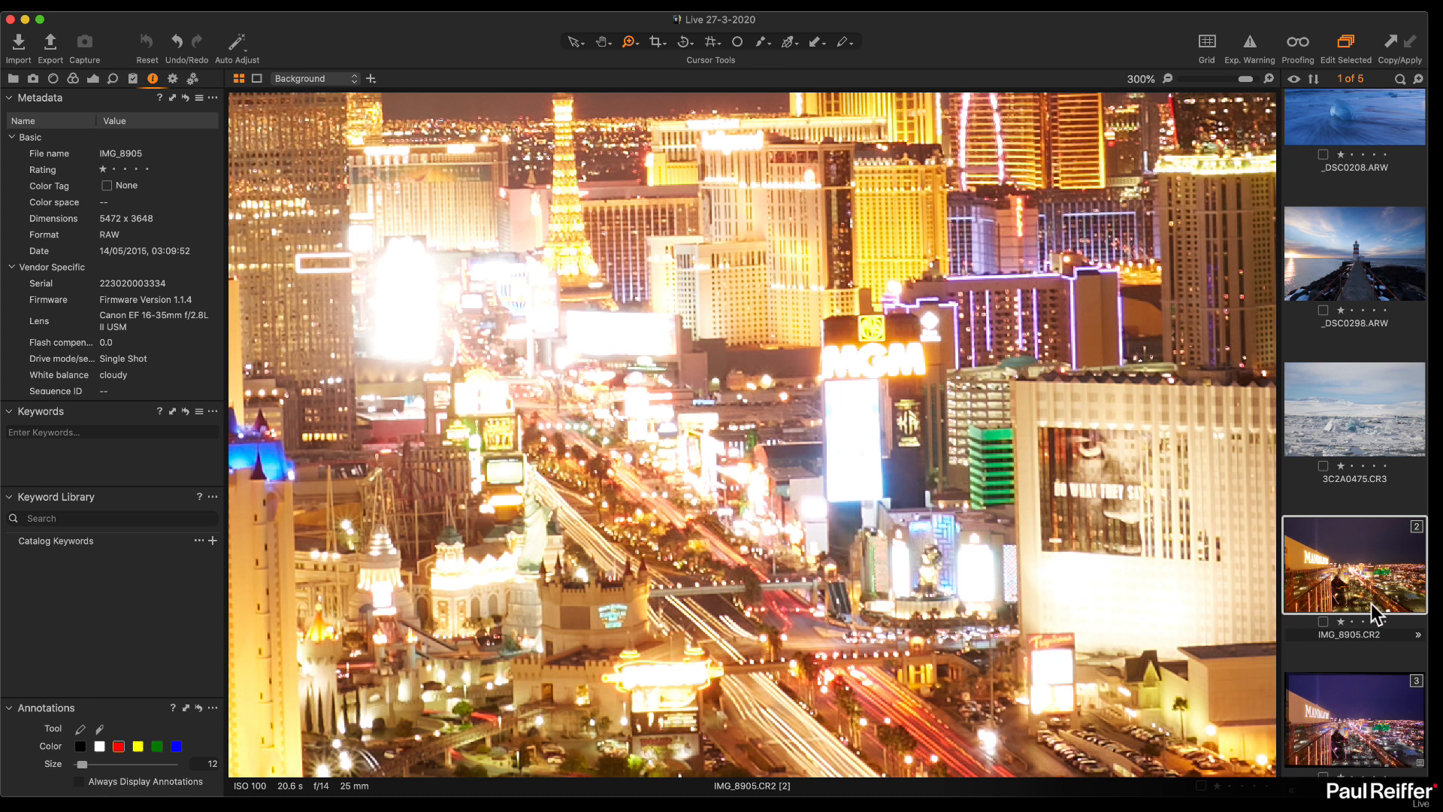
left_click(1357, 710)
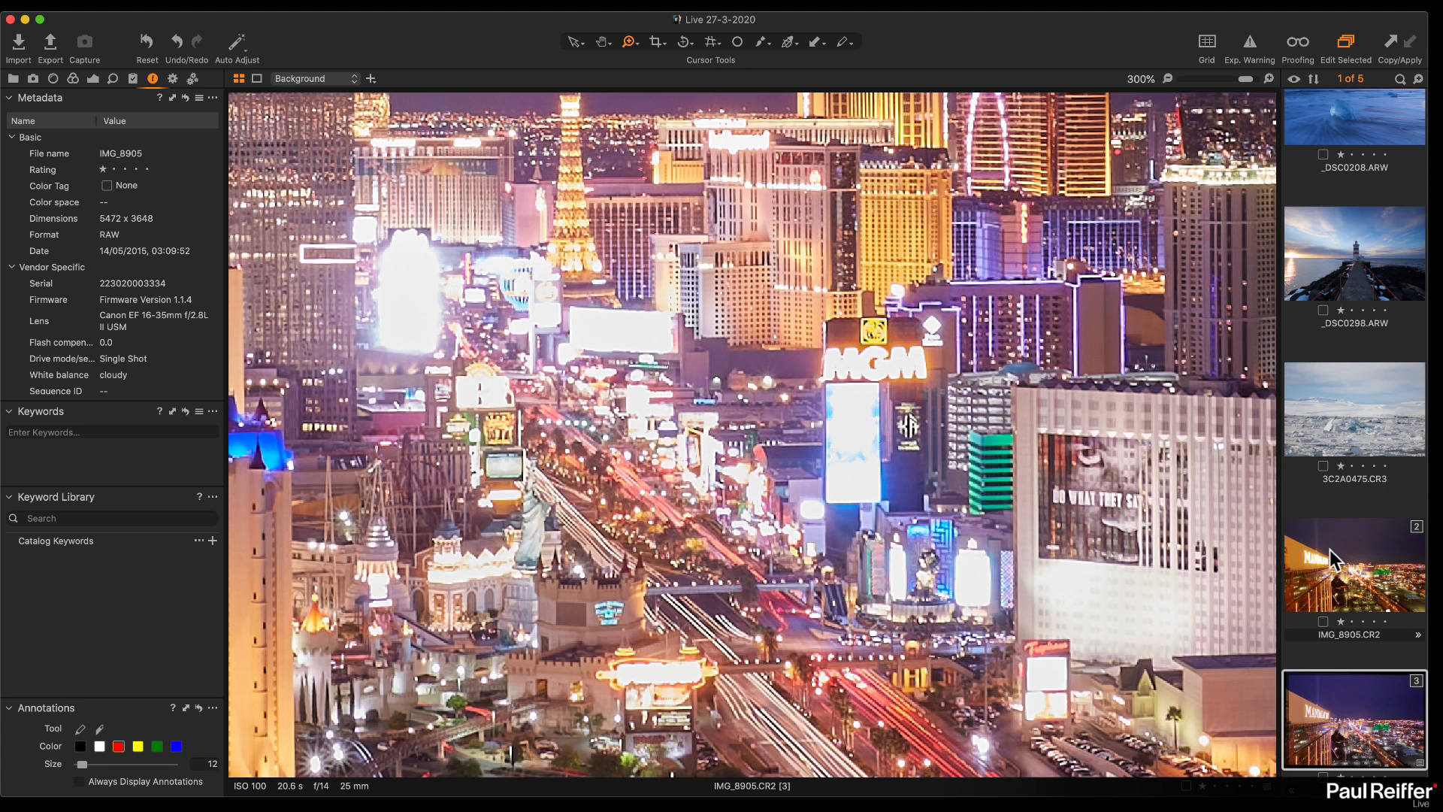
left_click(1373, 607)
left_click(1399, 720)
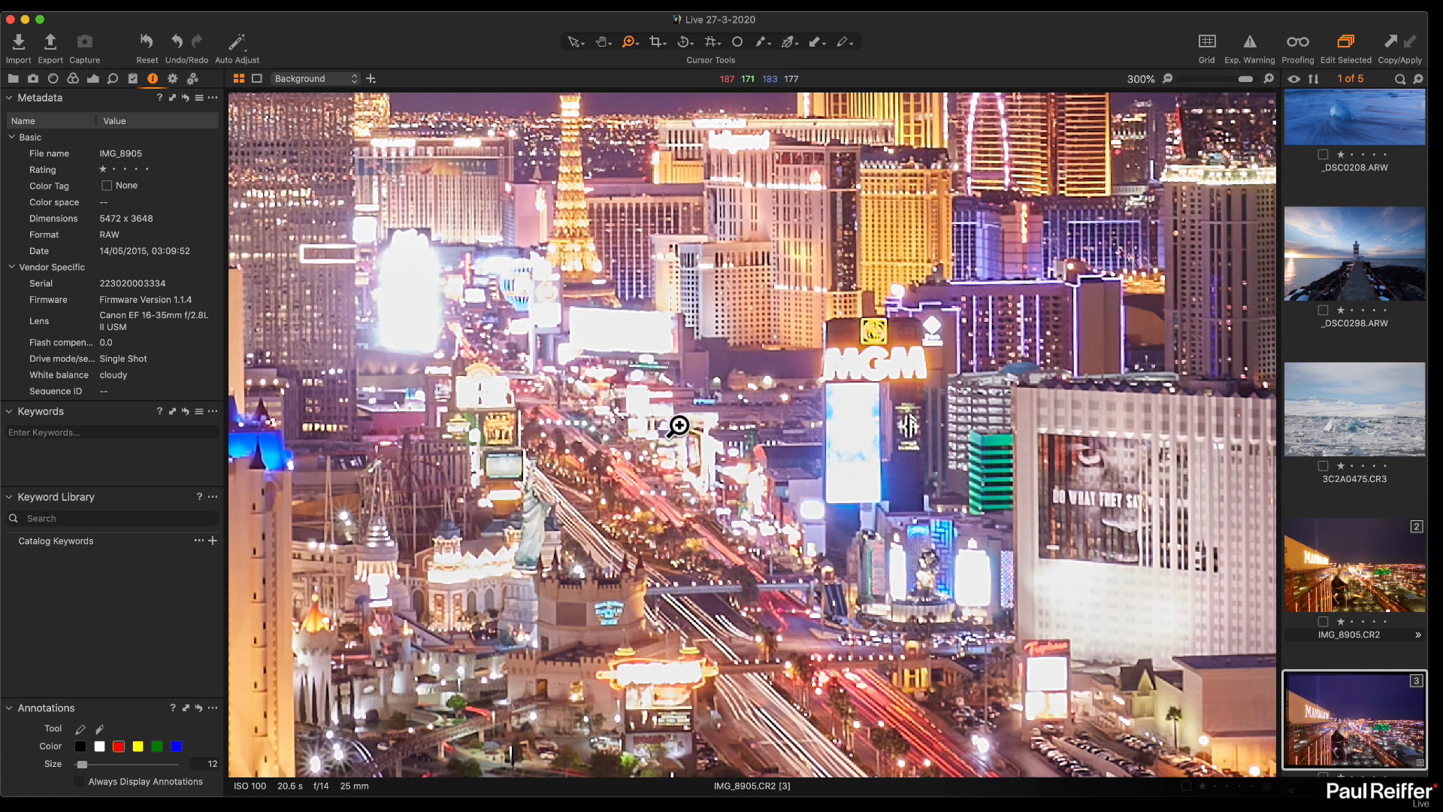
left_click(1375, 583)
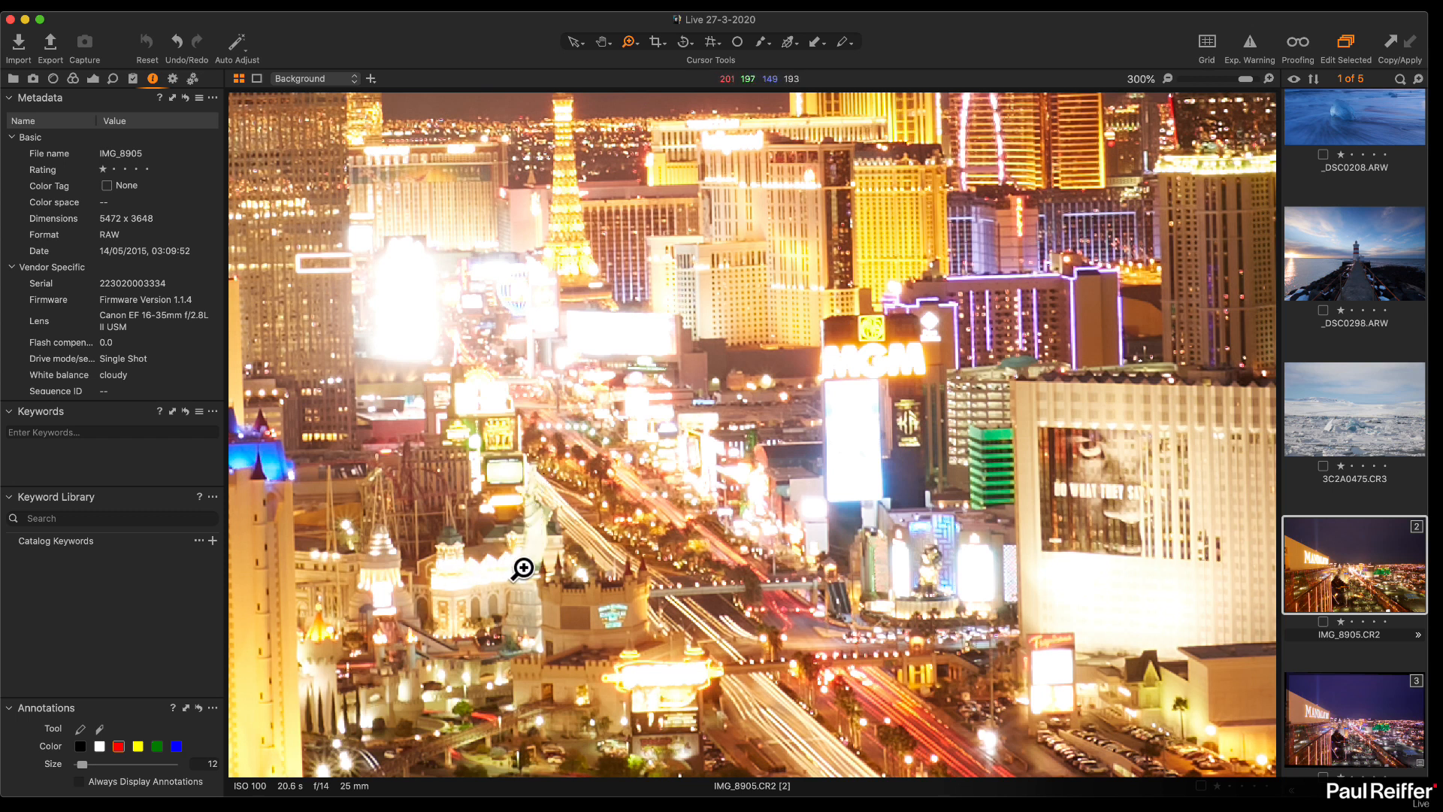
left_click(1352, 699)
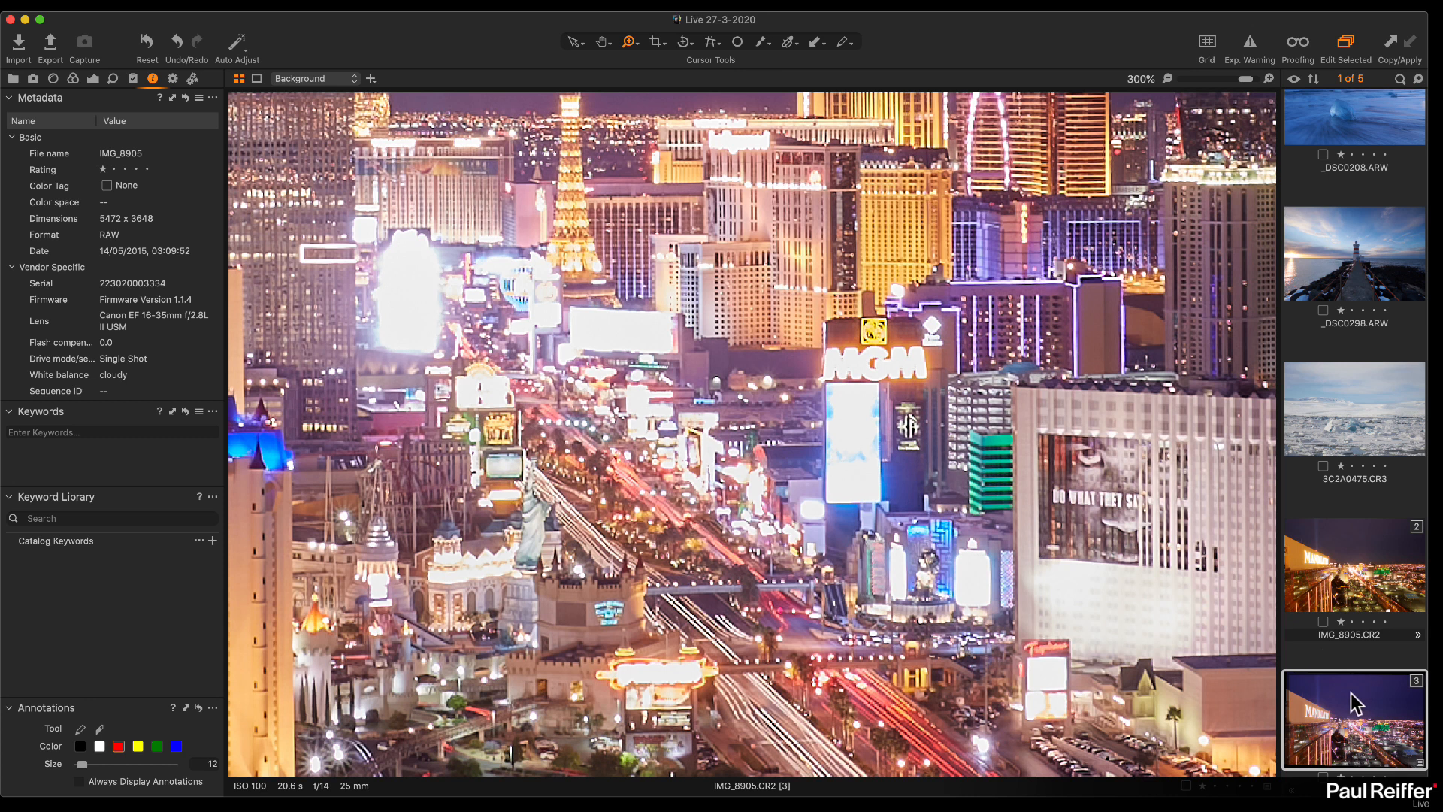
Step: Compare variants 3 and 2 at 100% and in full view, and show the exposure adjustments of variant 2
left_click(765, 454)
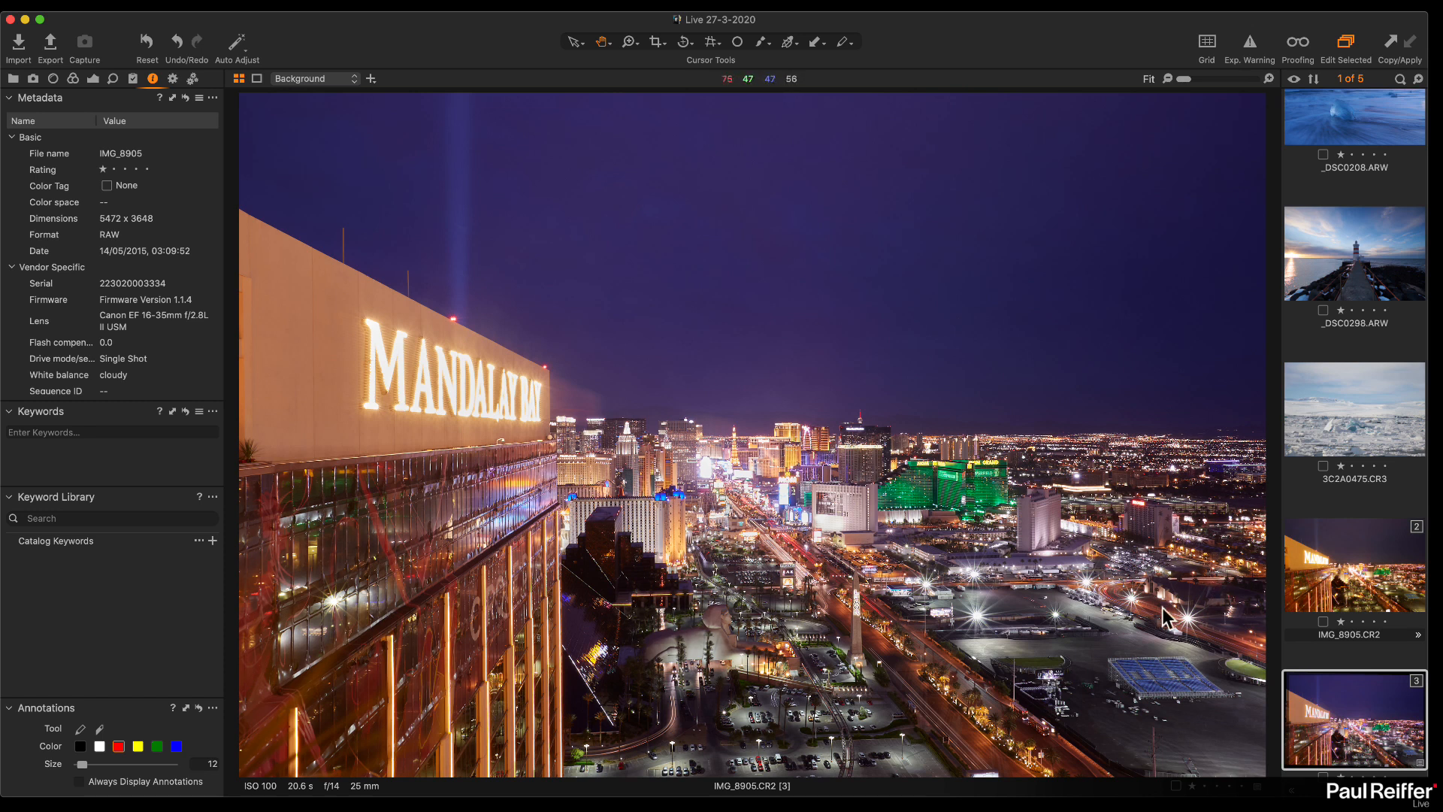
left_click(735, 492)
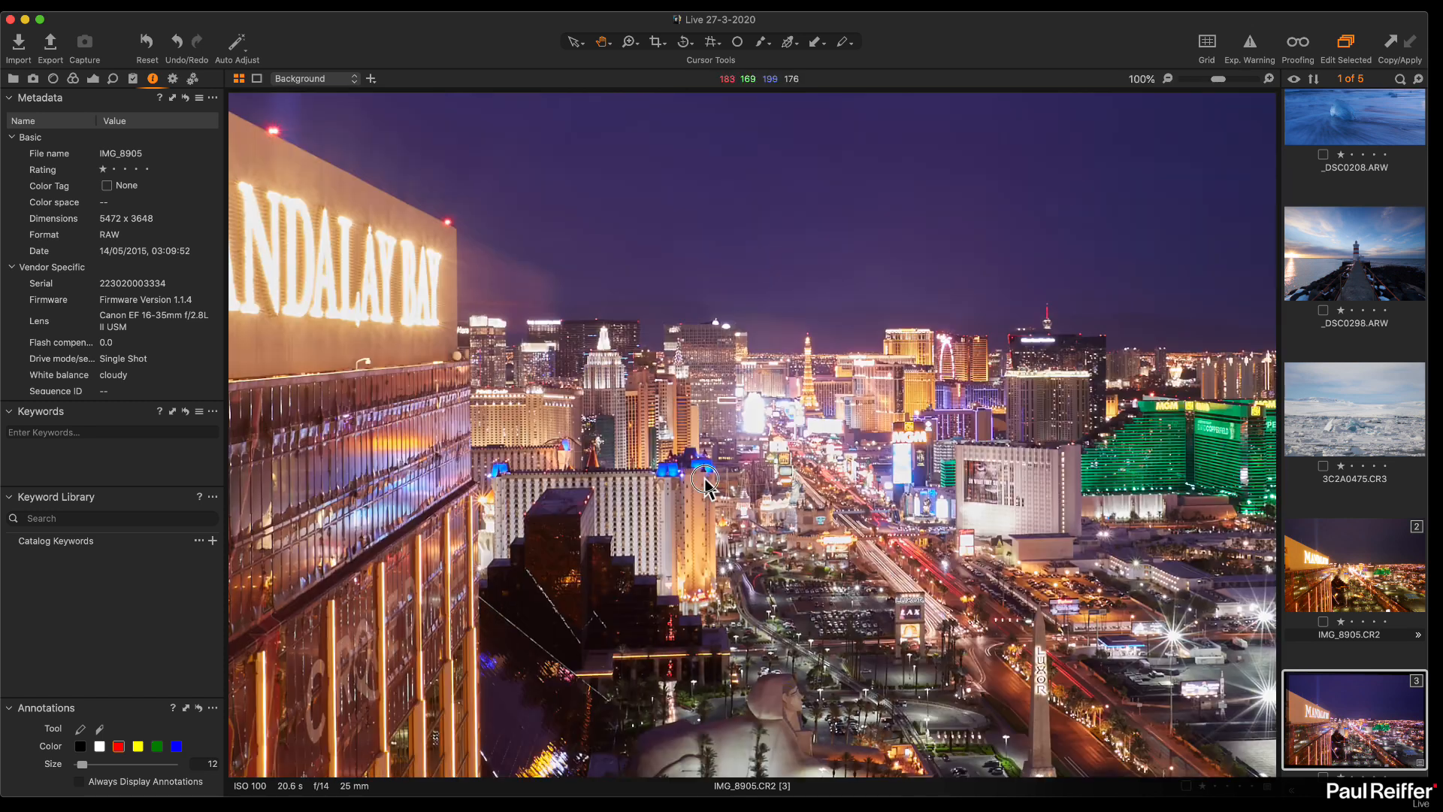
left_click(1345, 582)
left_click(1368, 703)
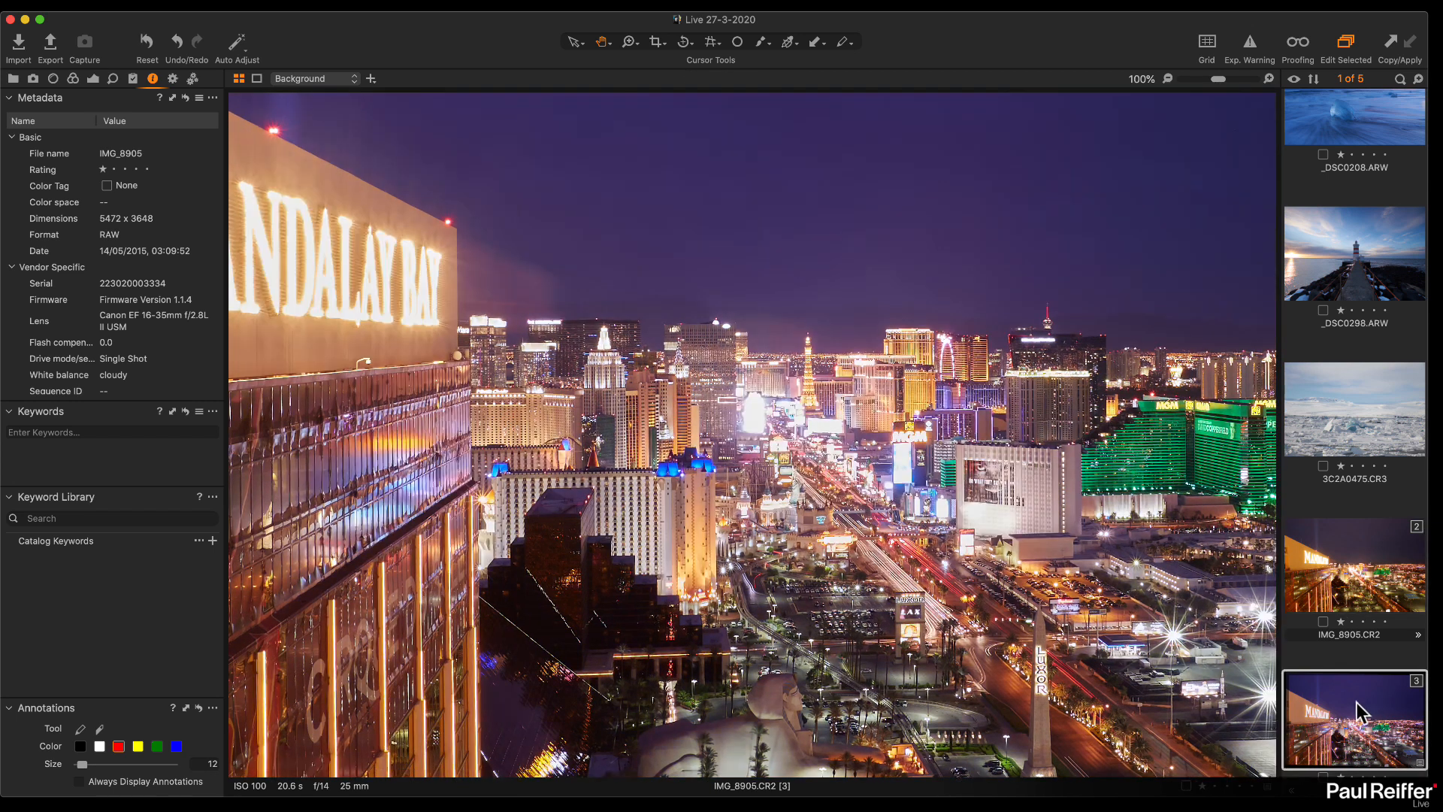
left_click(855, 513)
left_click(1342, 566)
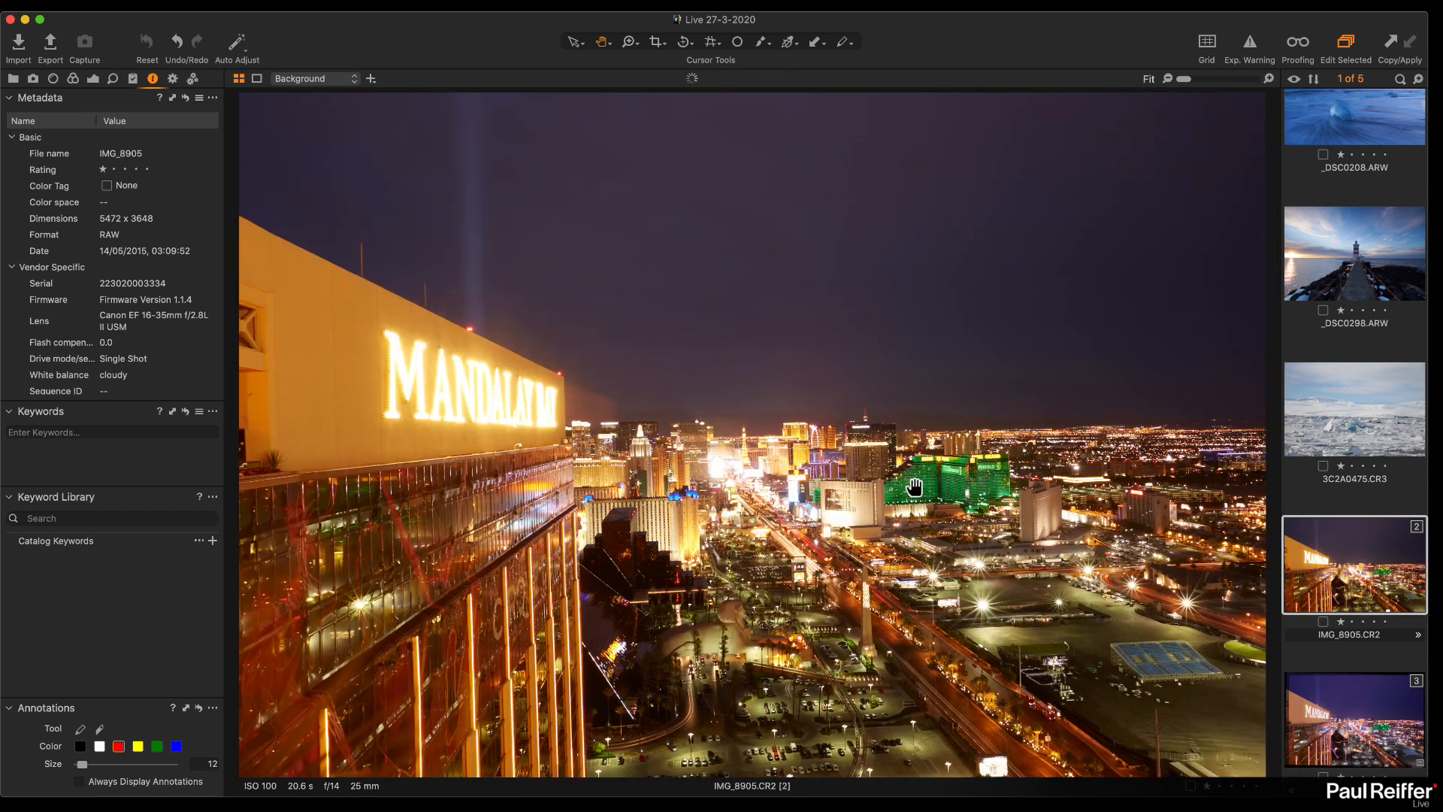
left_click(95, 80)
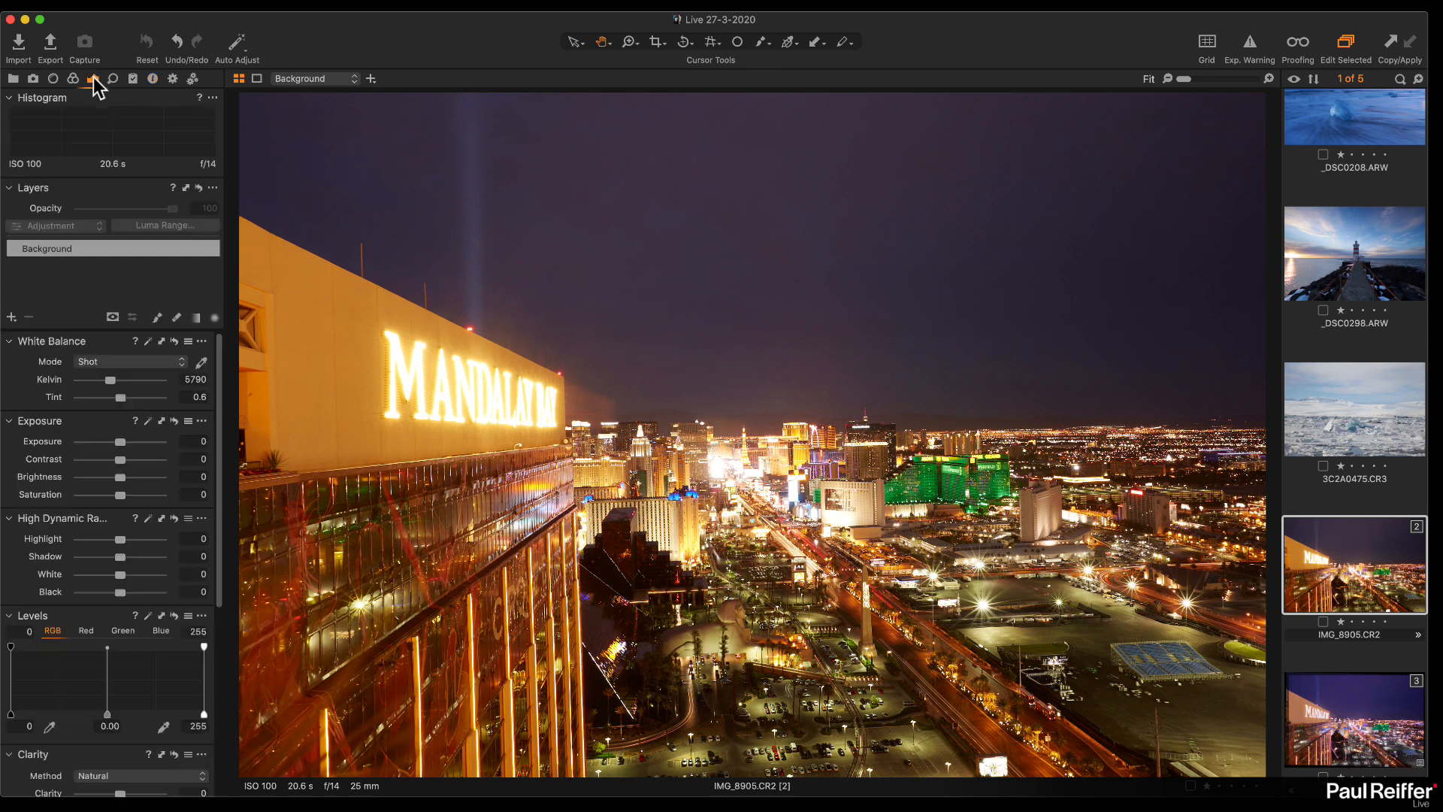
Step: Try an exposure of -1.17 on variant 2 and inspect the distant city lights at 100% and 200%
left_click_drag(120, 442, 108, 442)
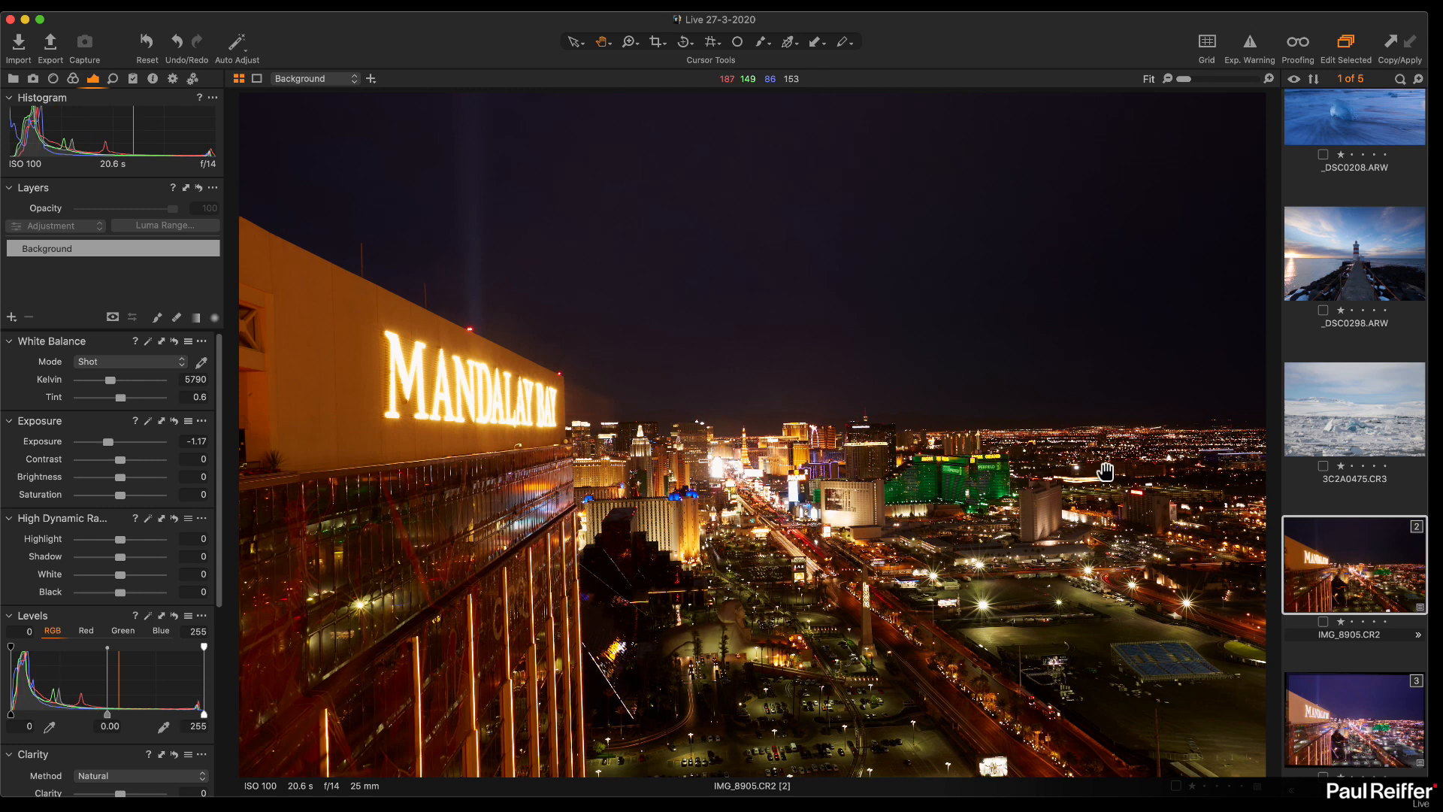
left_click(1214, 477)
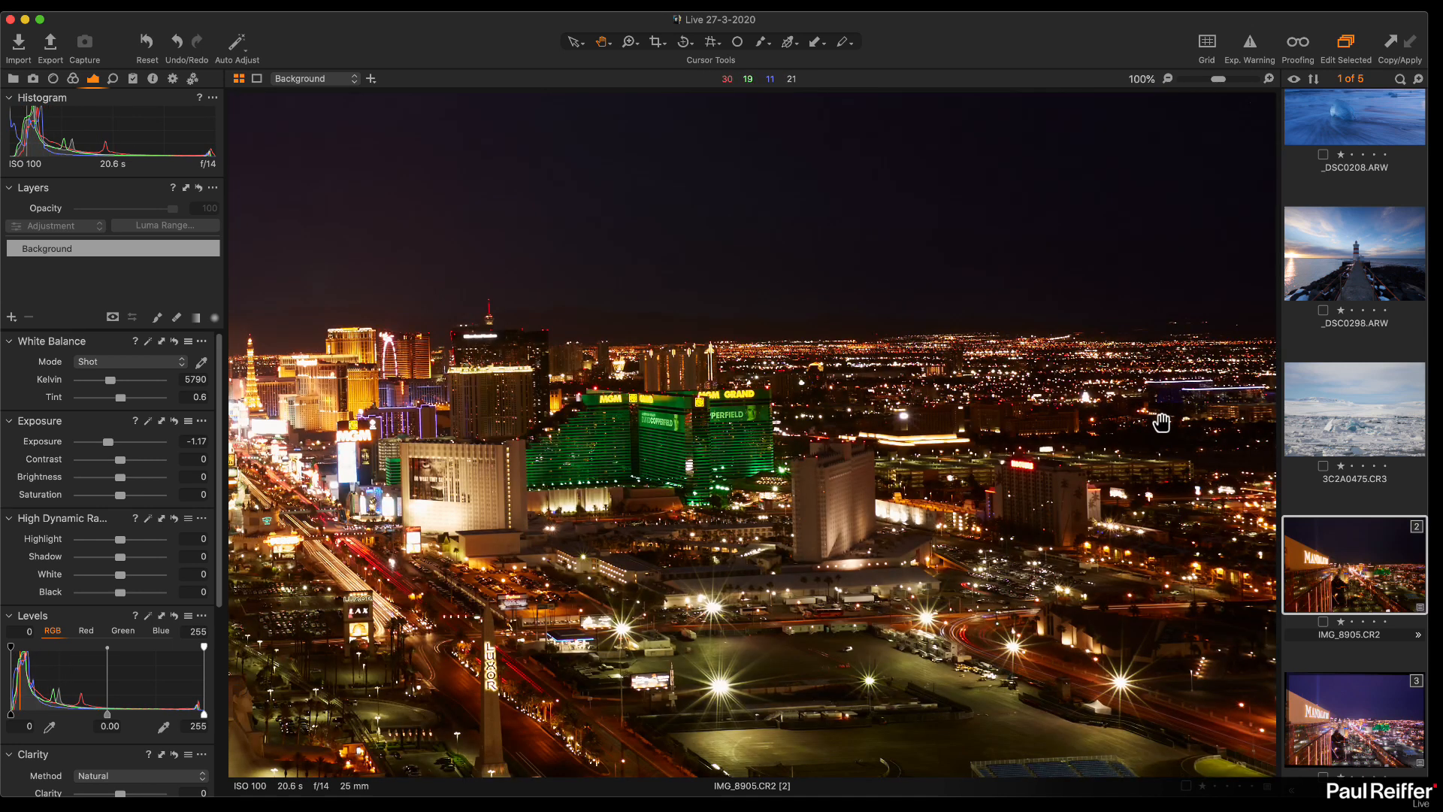
left_click_drag(1161, 422, 1172, 481)
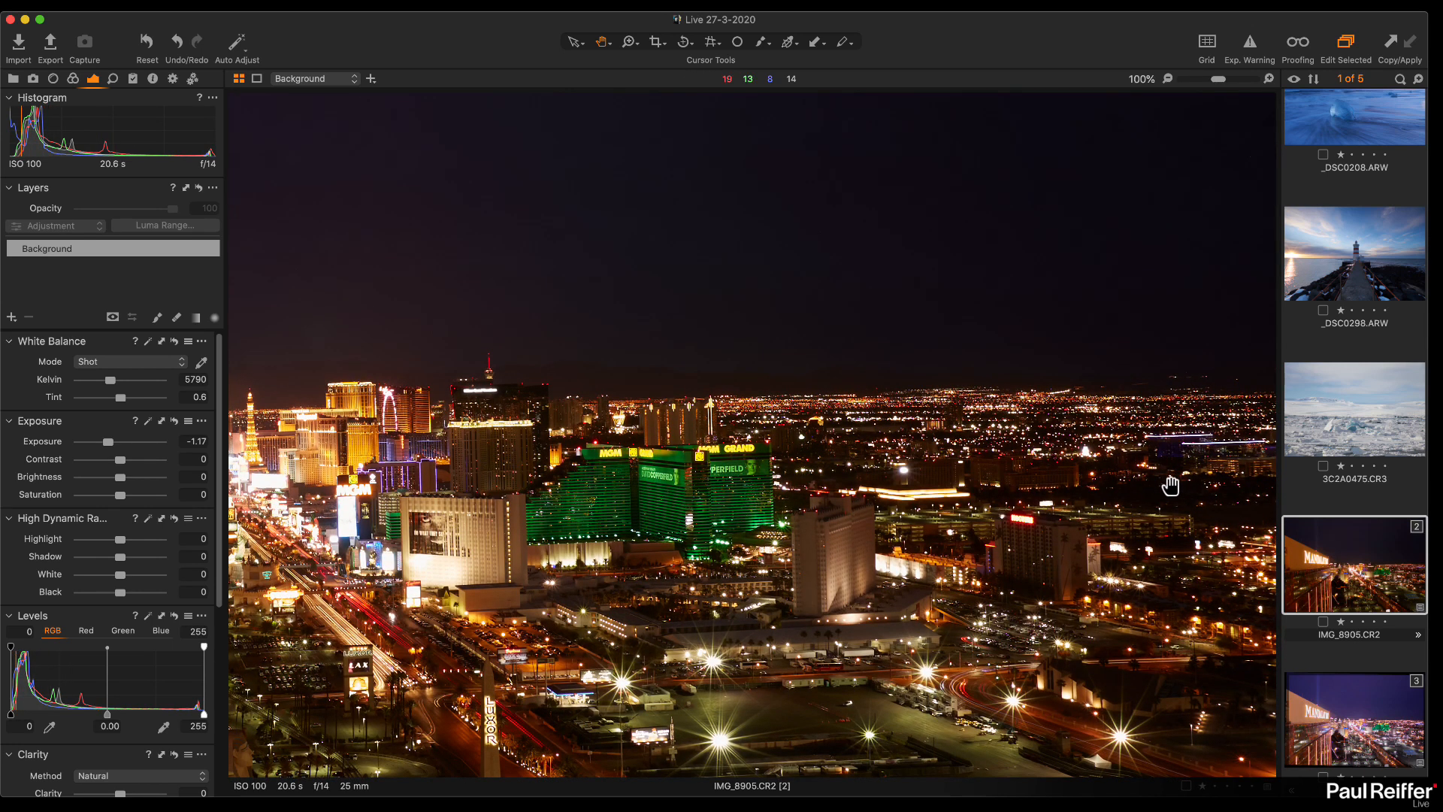
left_click(1171, 485)
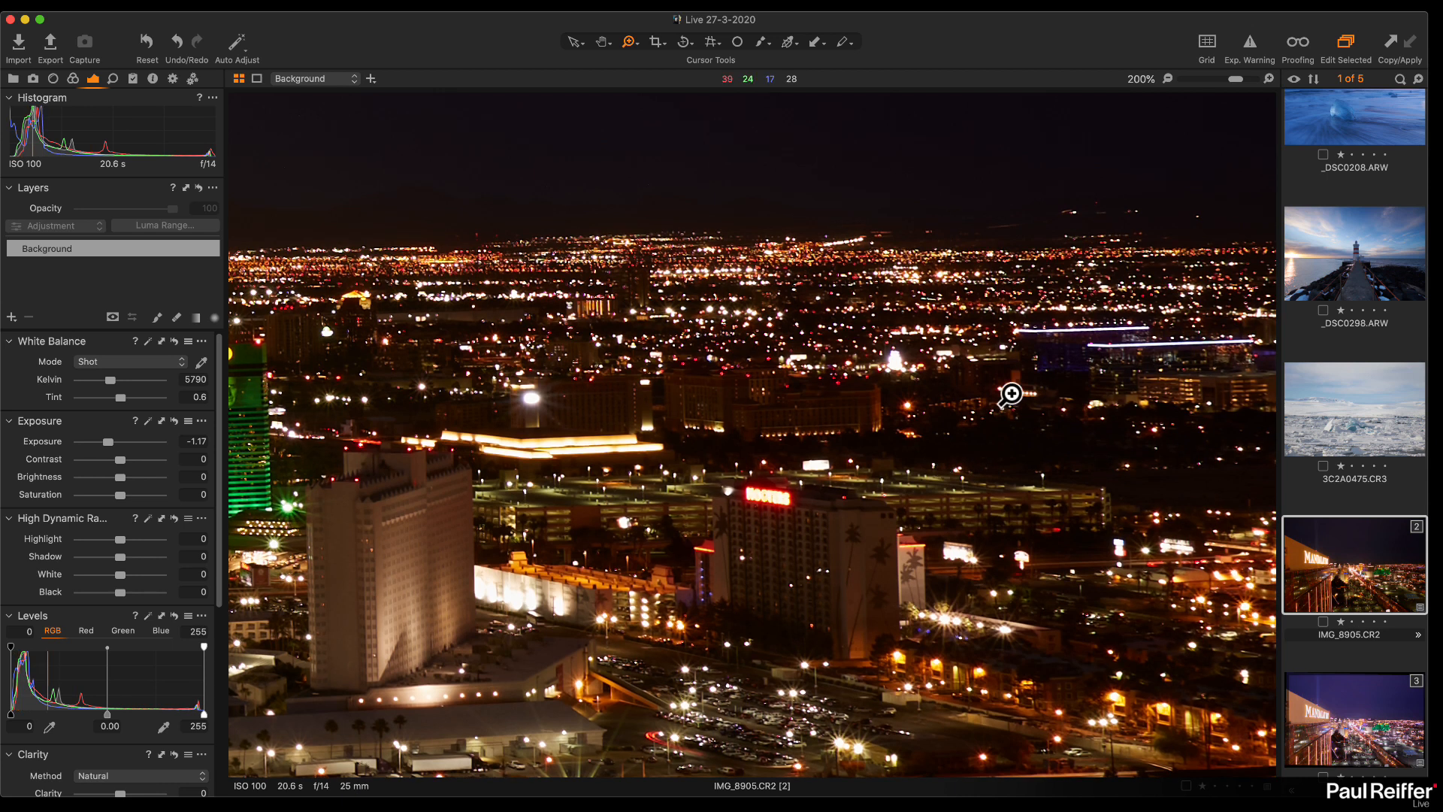
Step: Set Black to 16 and Shadow to 7 in variant 3's High Dynamic Range settings, and show the whole image
left_click(1348, 699)
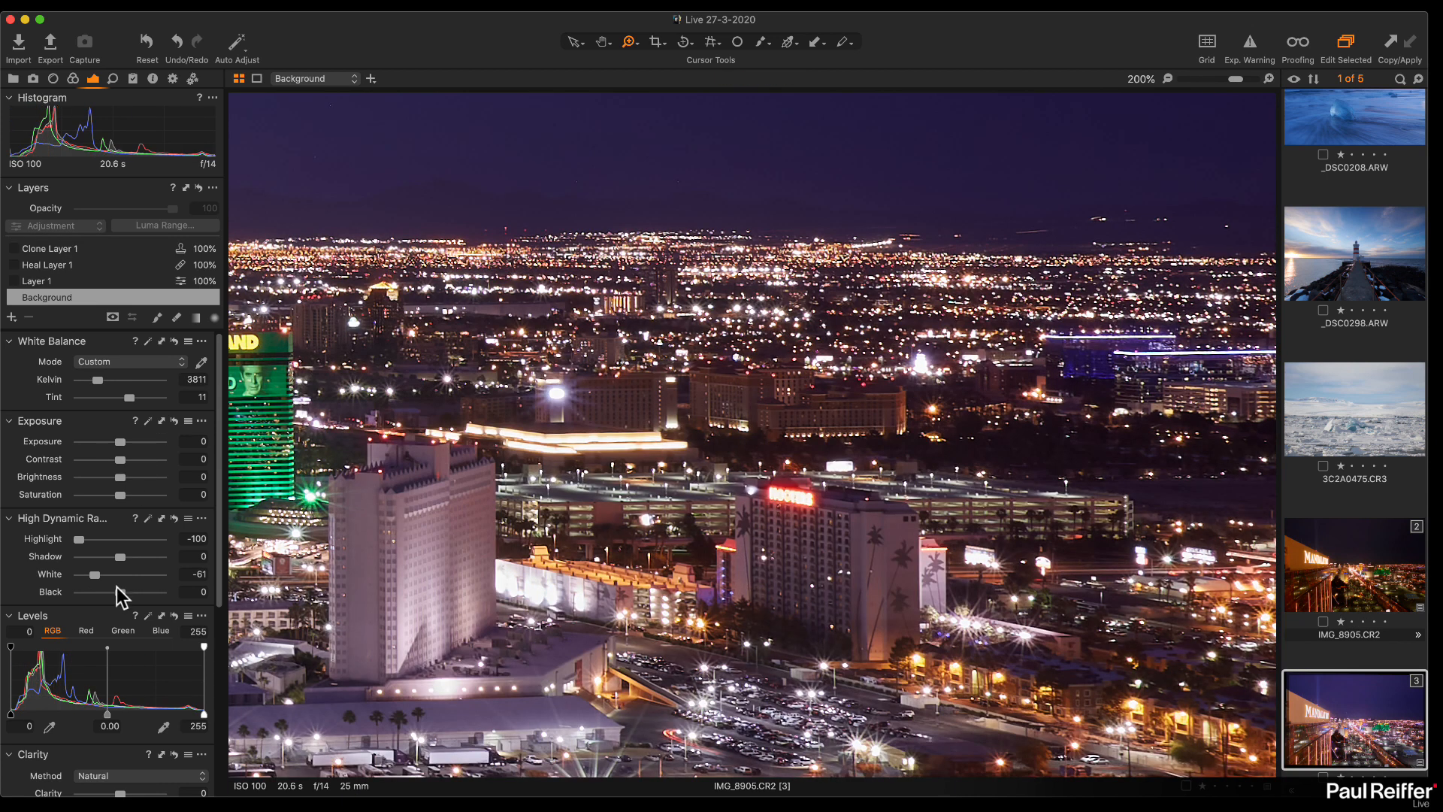
left_click_drag(120, 592, 123, 556)
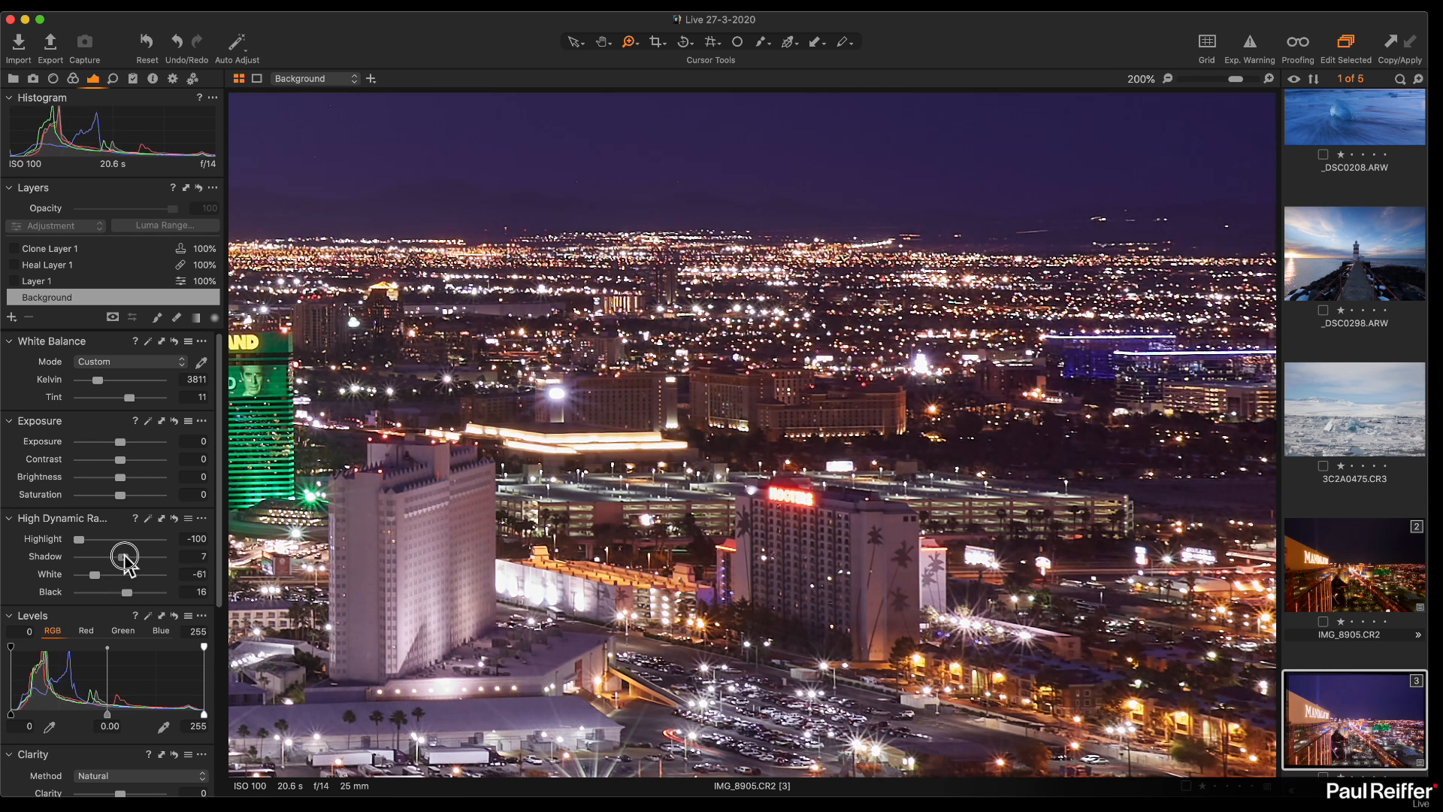
left_click(705, 449)
key("h")
double_click(698, 389)
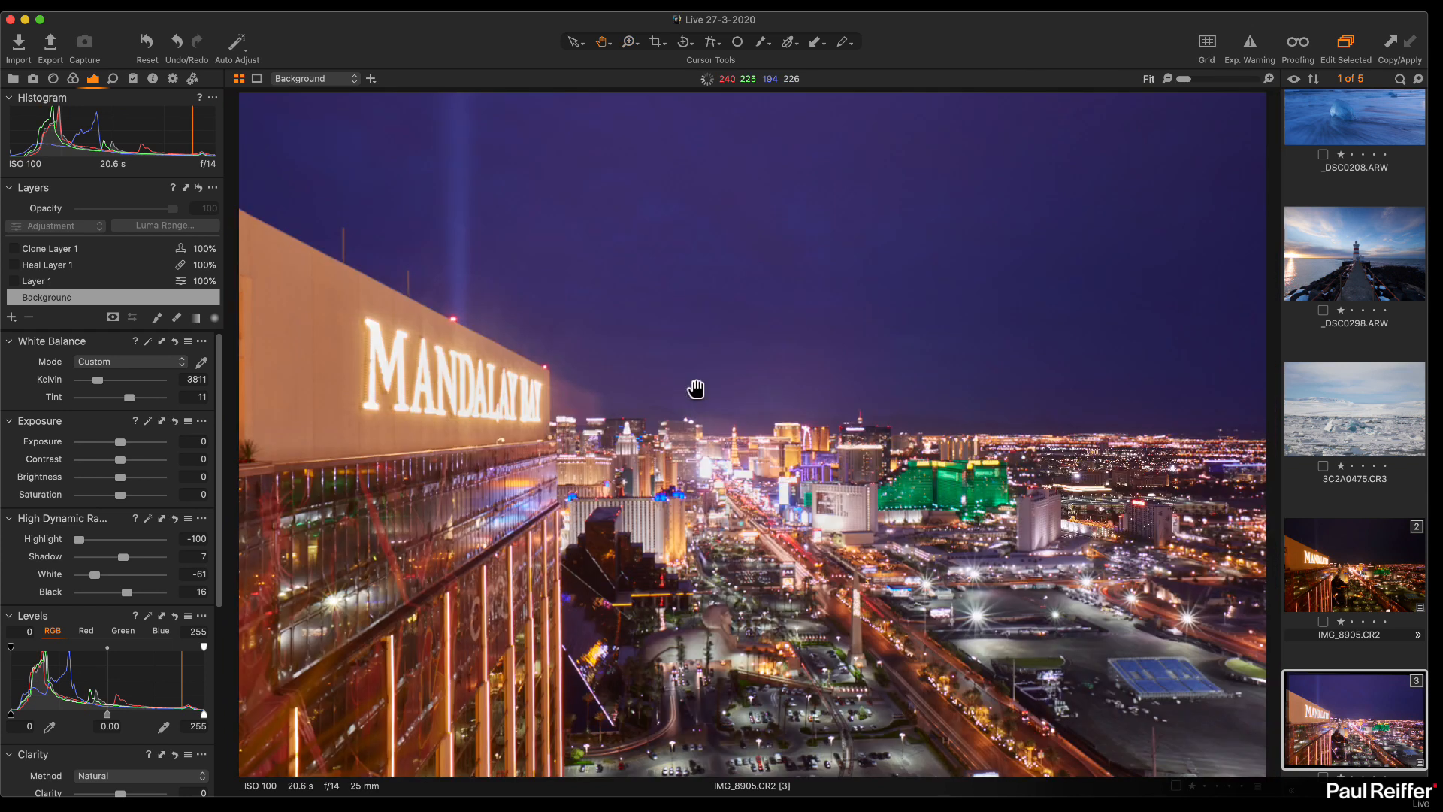
Step: Reset the exposure adjustment of variant 2 to 0
left_click(1337, 562)
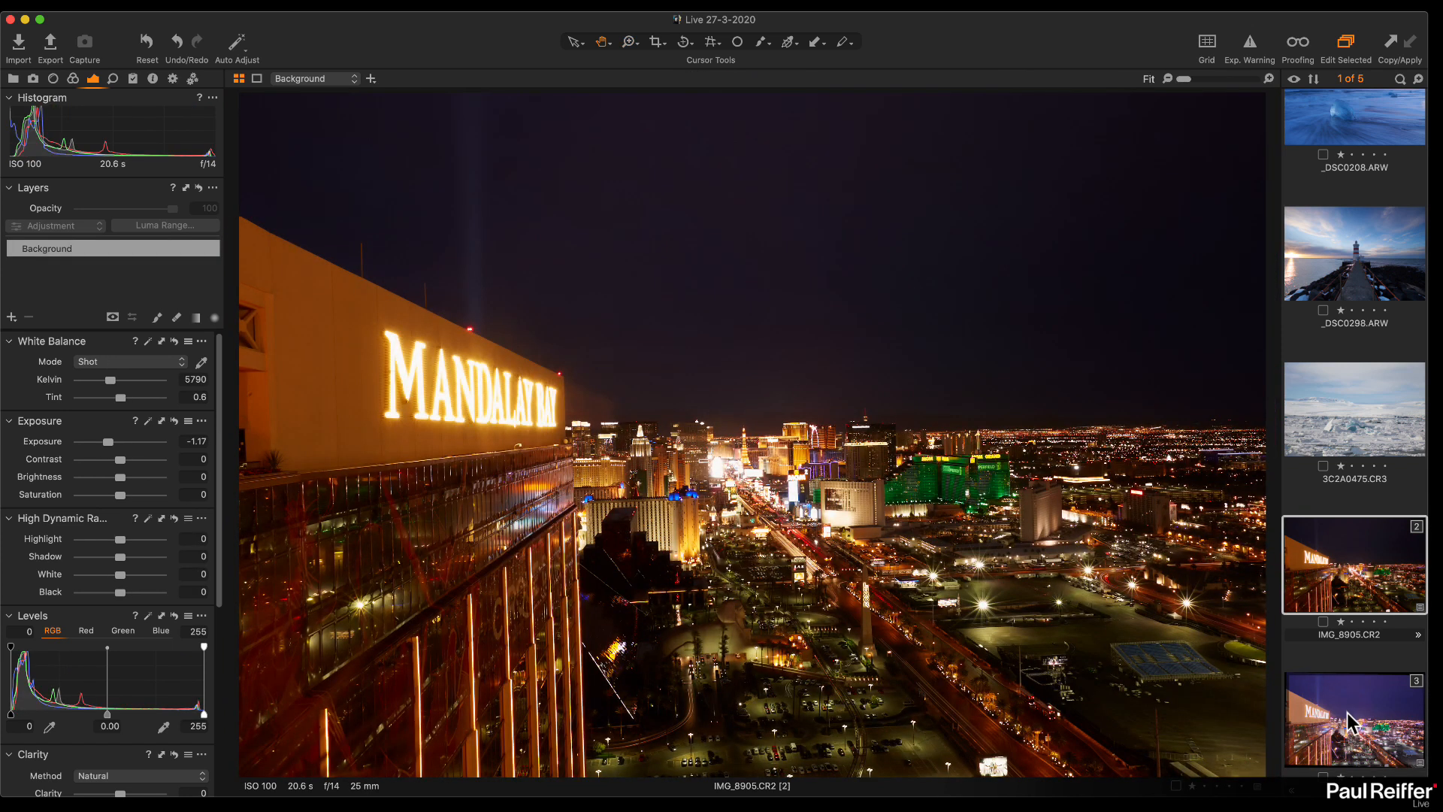
double_click(108, 441)
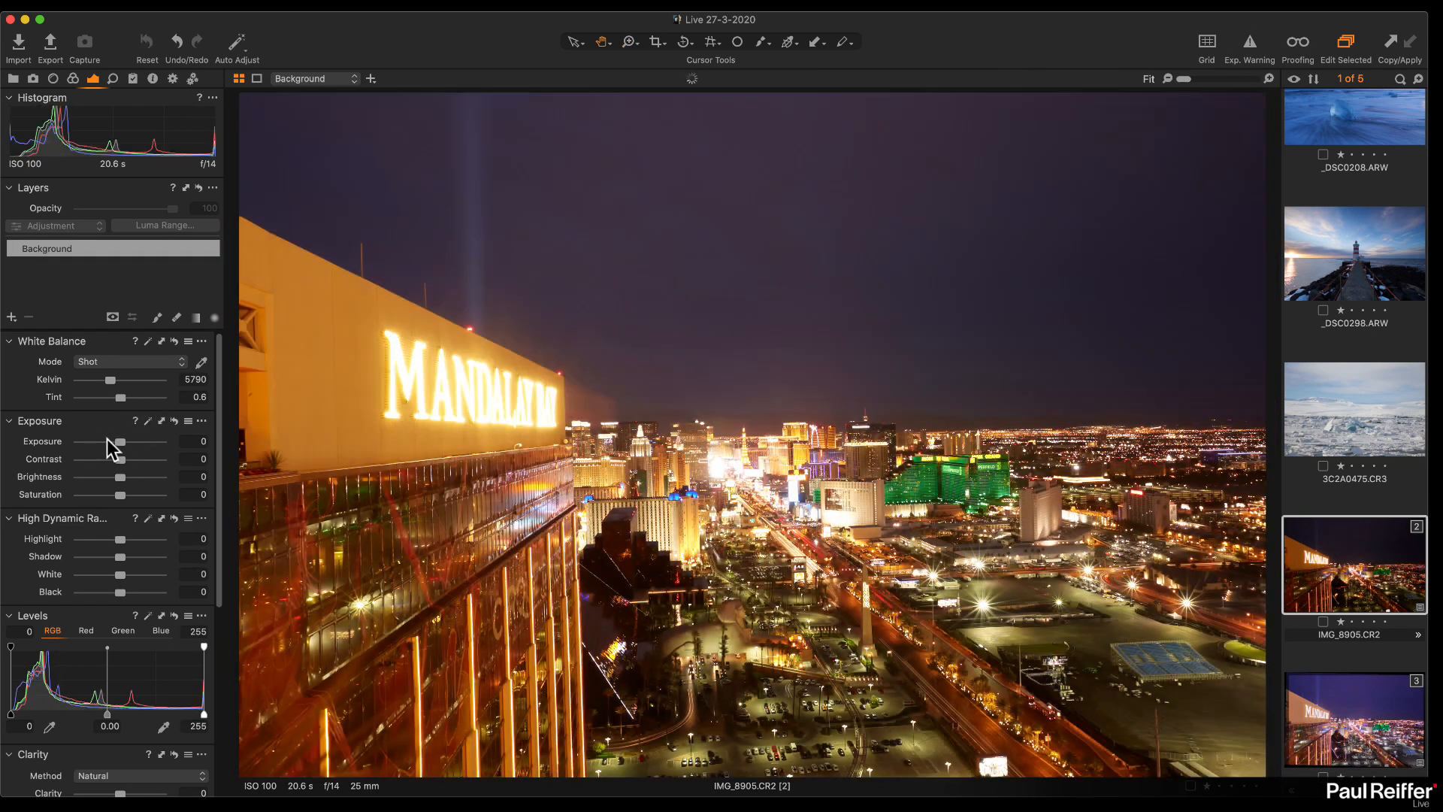
Step: Darken variant 3's sky with a new adjustment layer, a linear gradient mask fading out near the horizon, and exposure -1.2
left_click(1340, 718)
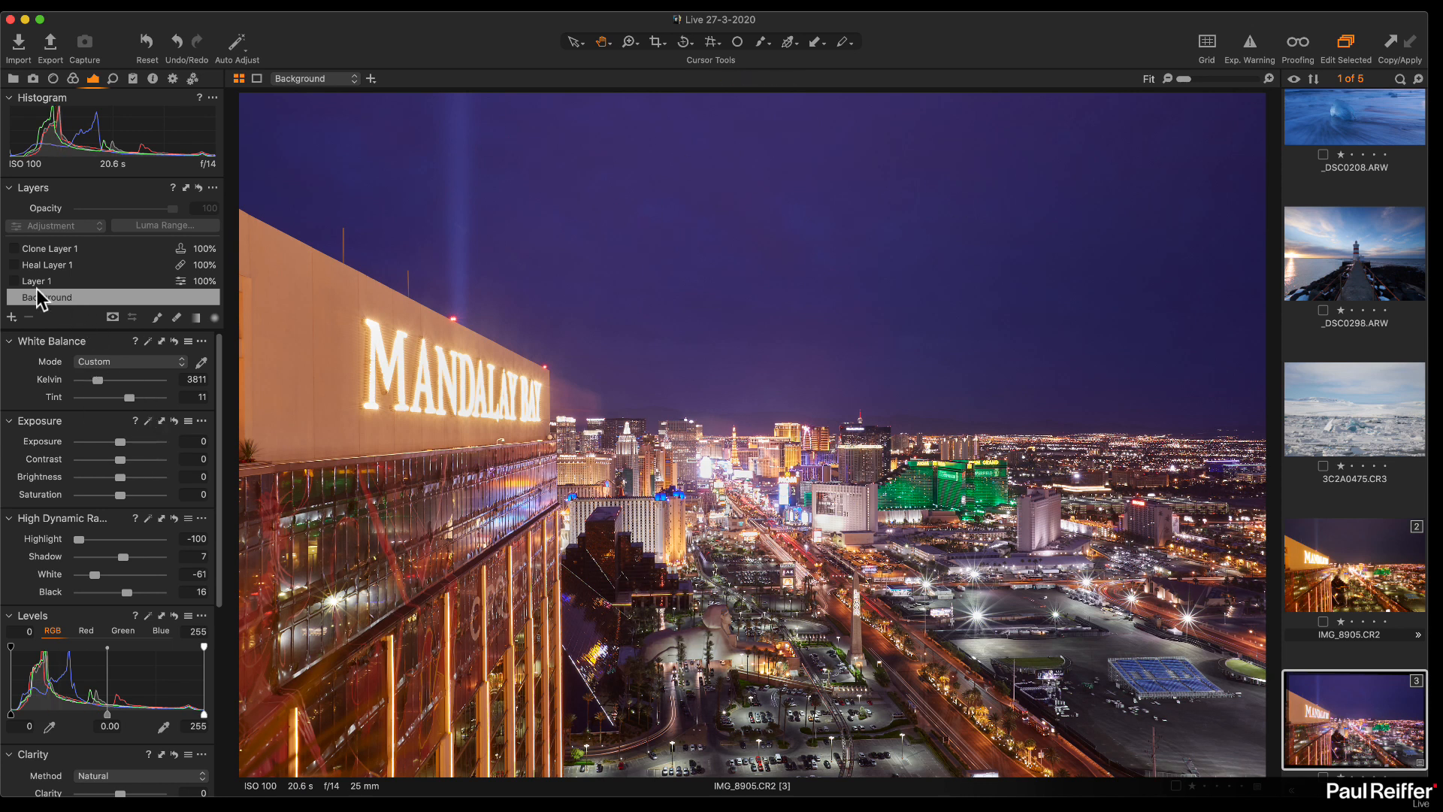
left_click(11, 317)
left_click(195, 317)
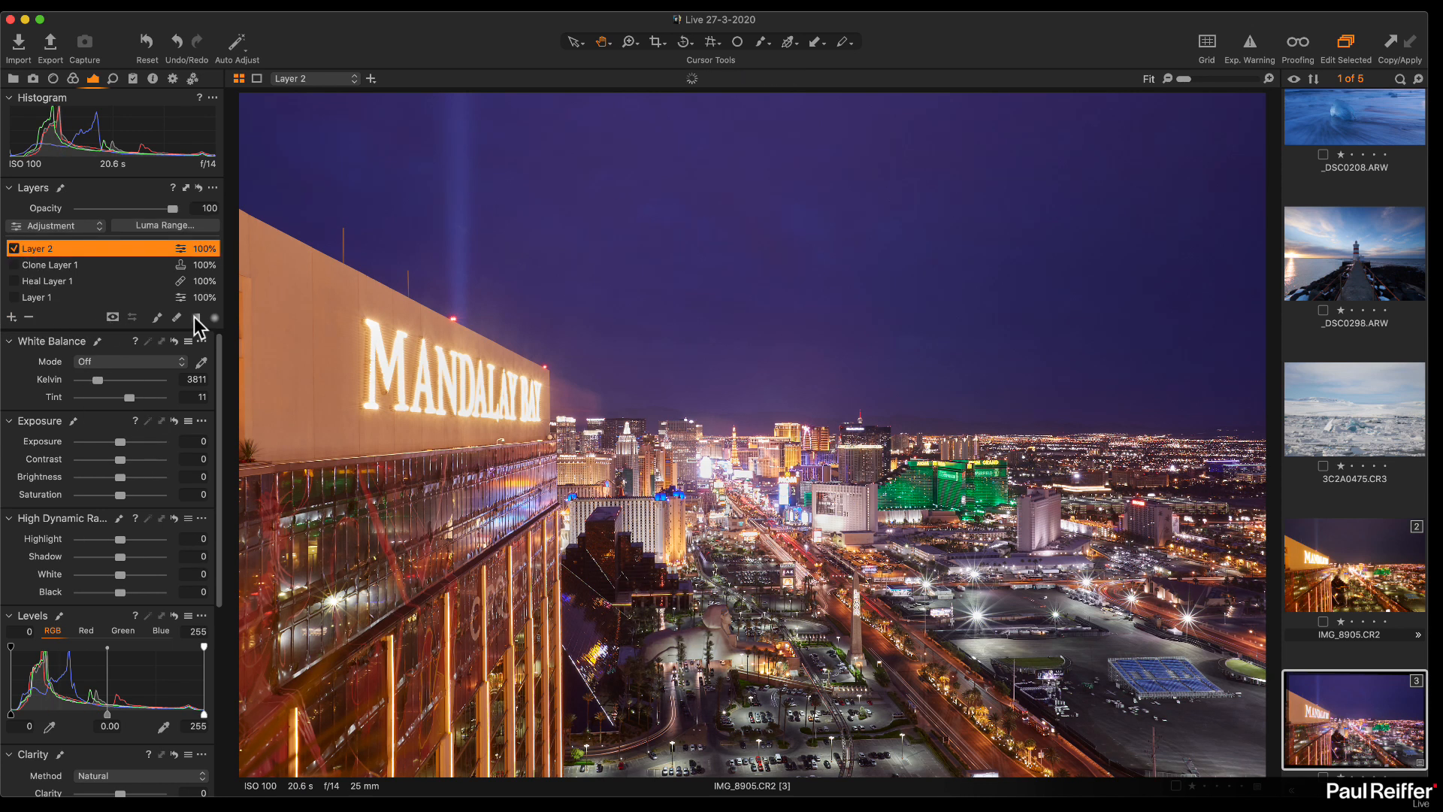
left_click_drag(788, 216, 729, 577)
left_click_drag(754, 457, 767, 410)
left_click_drag(125, 442, 108, 446)
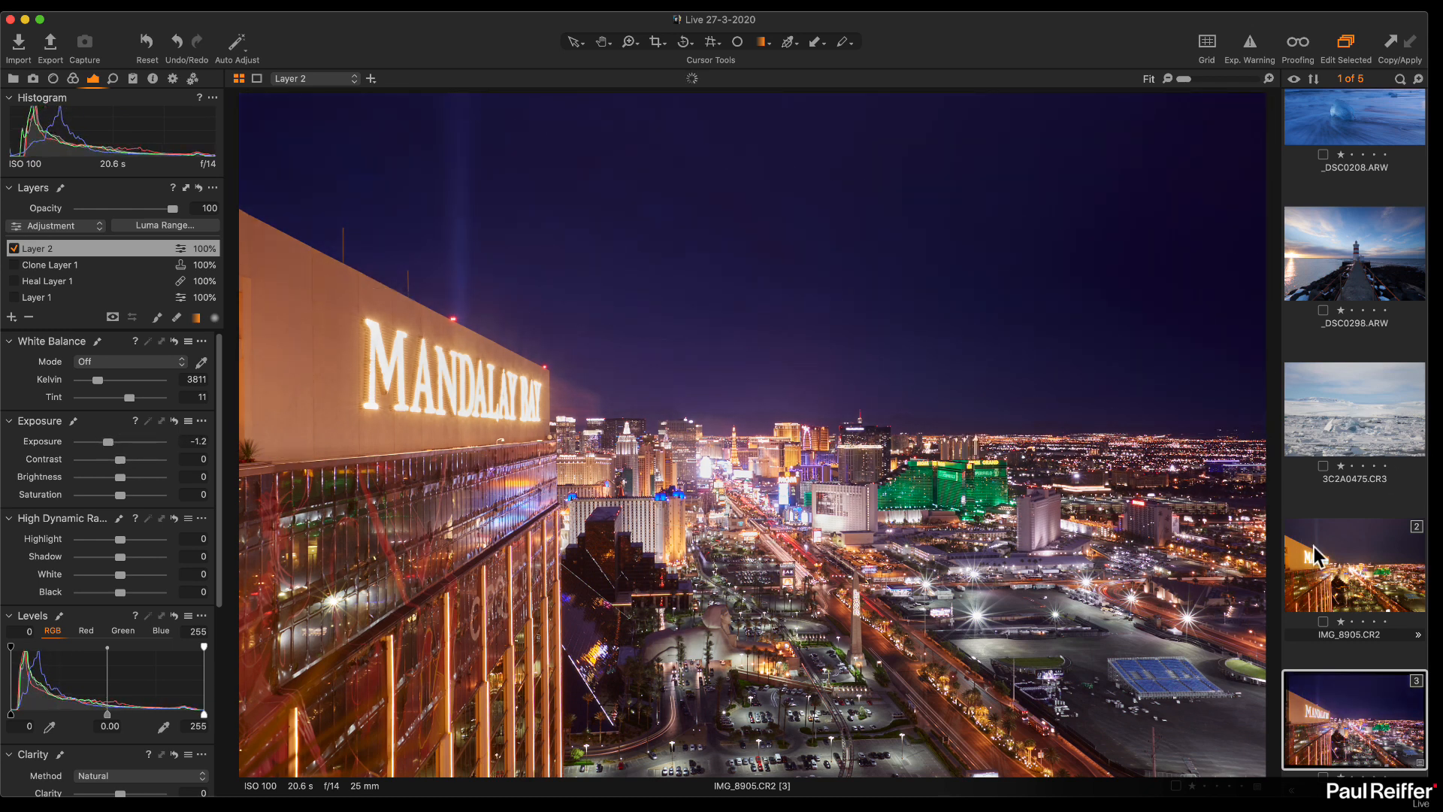
Step: Compare variants 2 and 3 side by side, reviewing the background adjustments of each
left_click(1345, 593)
left_click(1349, 705, "super")
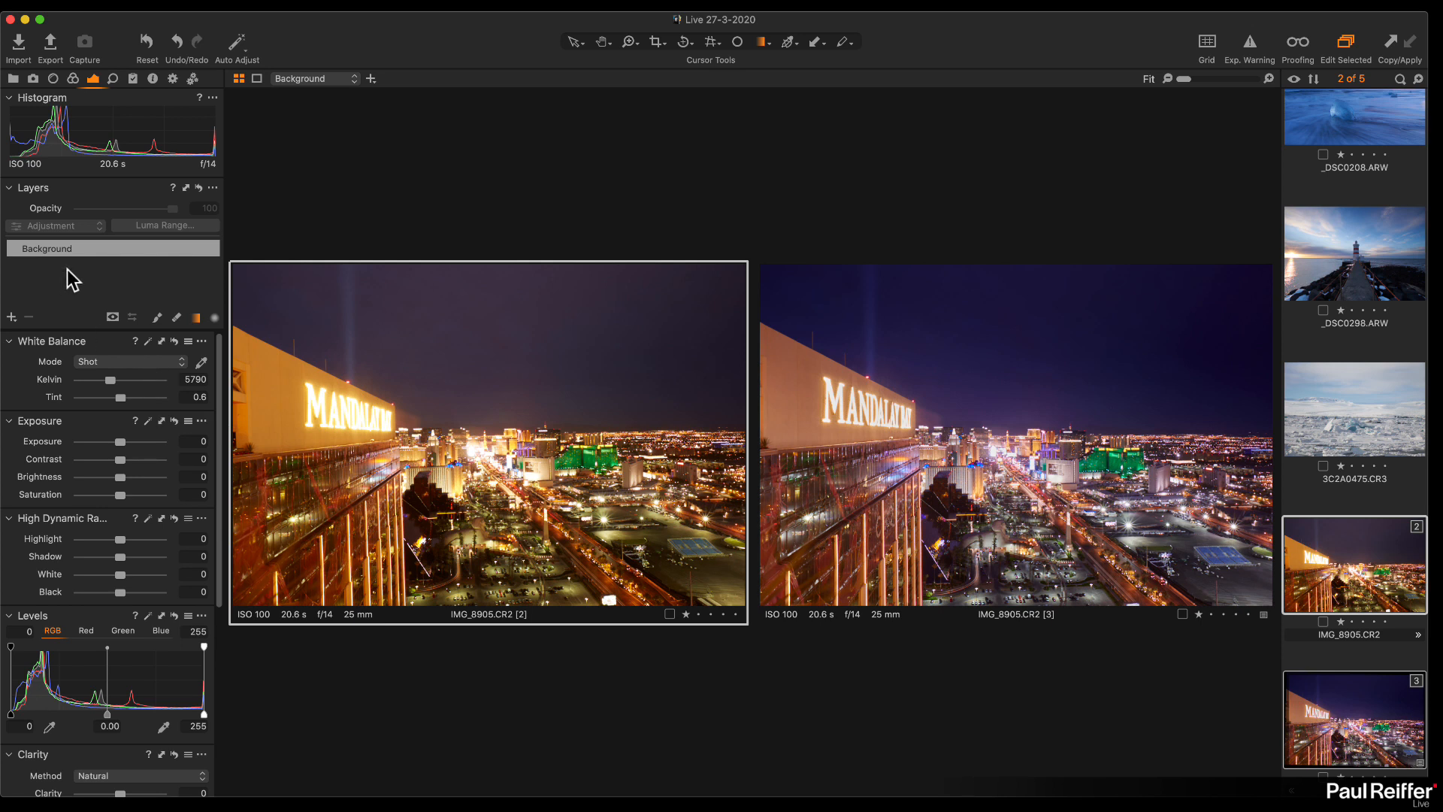
left_click(810, 372)
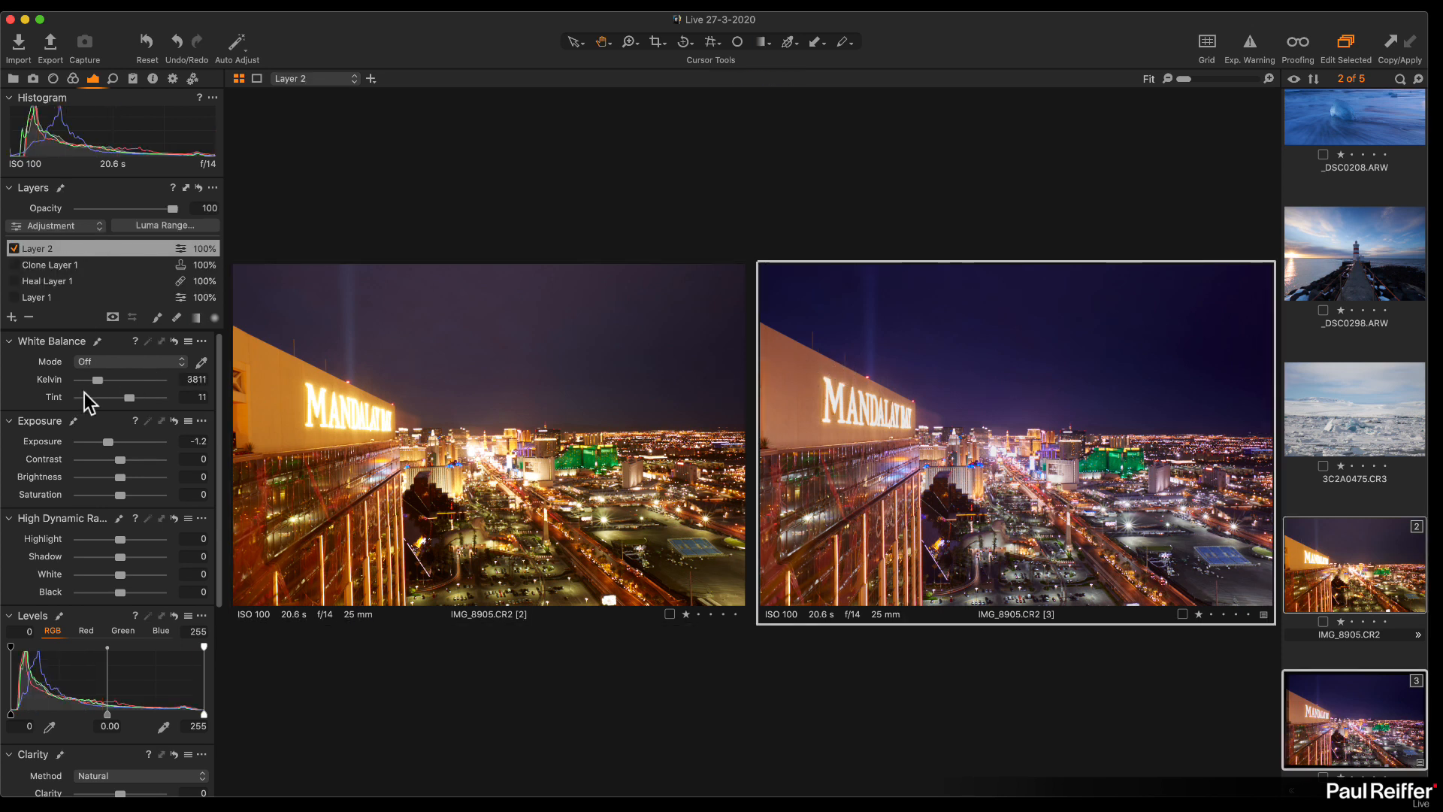
scroll(70, 296, "down", 1)
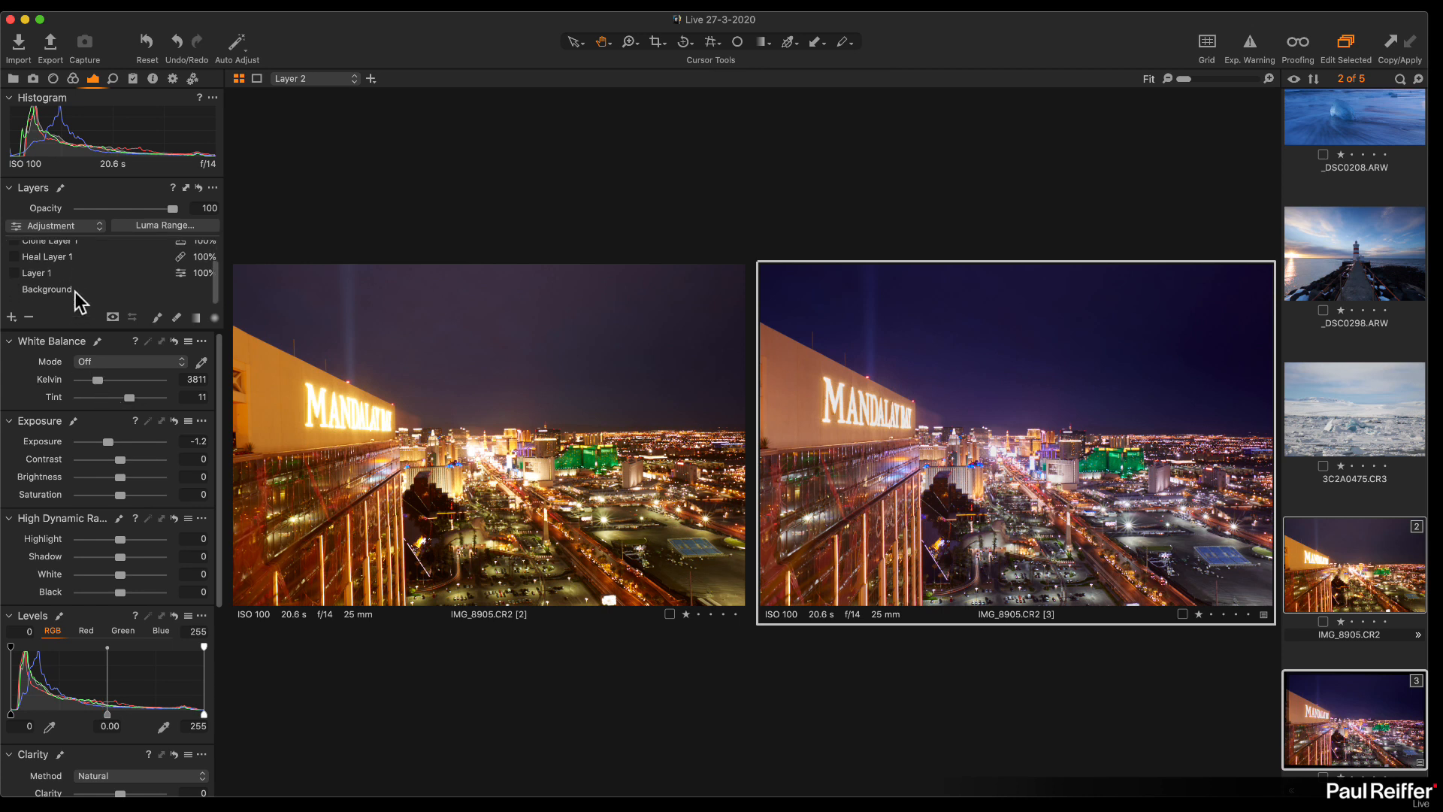
left_click(65, 298)
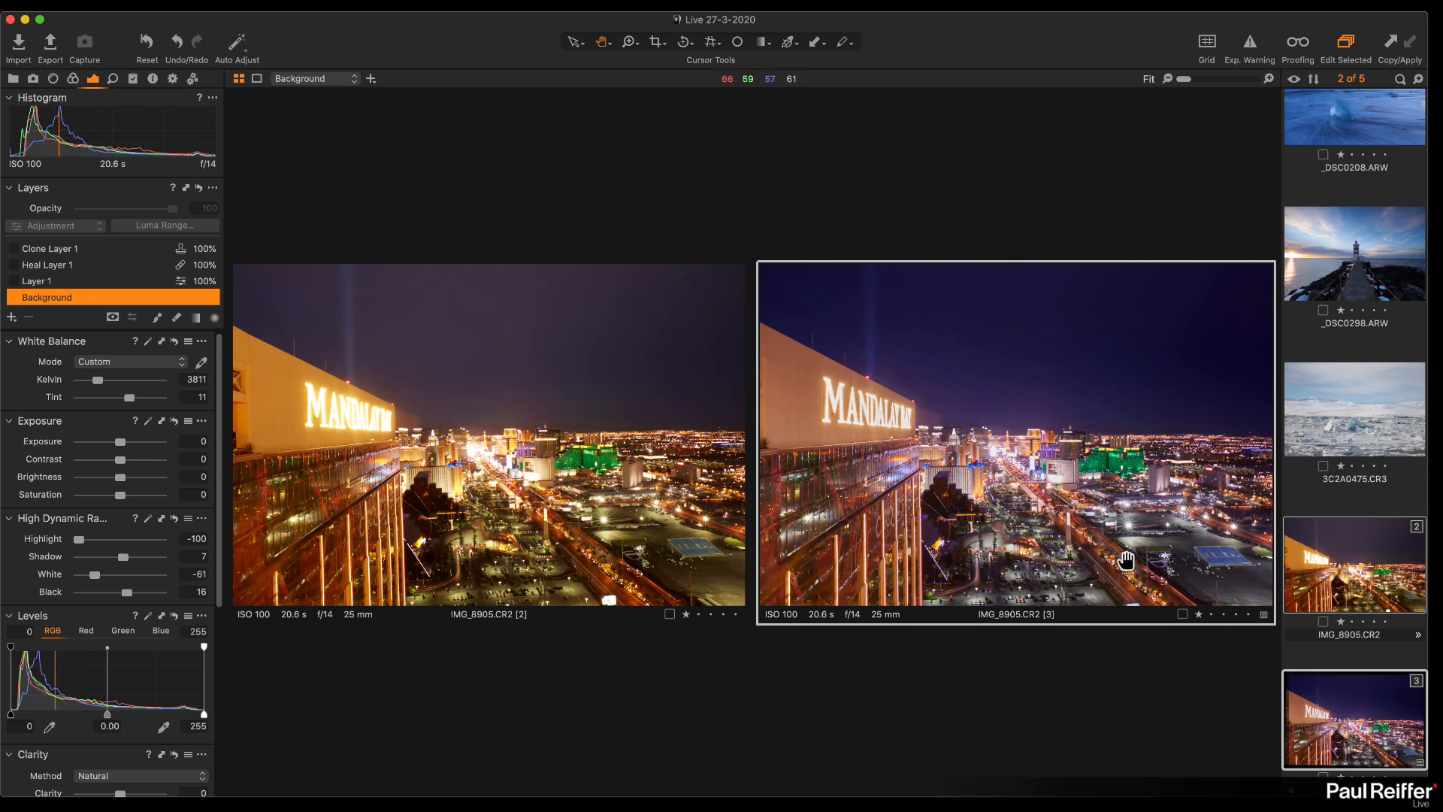
left_click(481, 518)
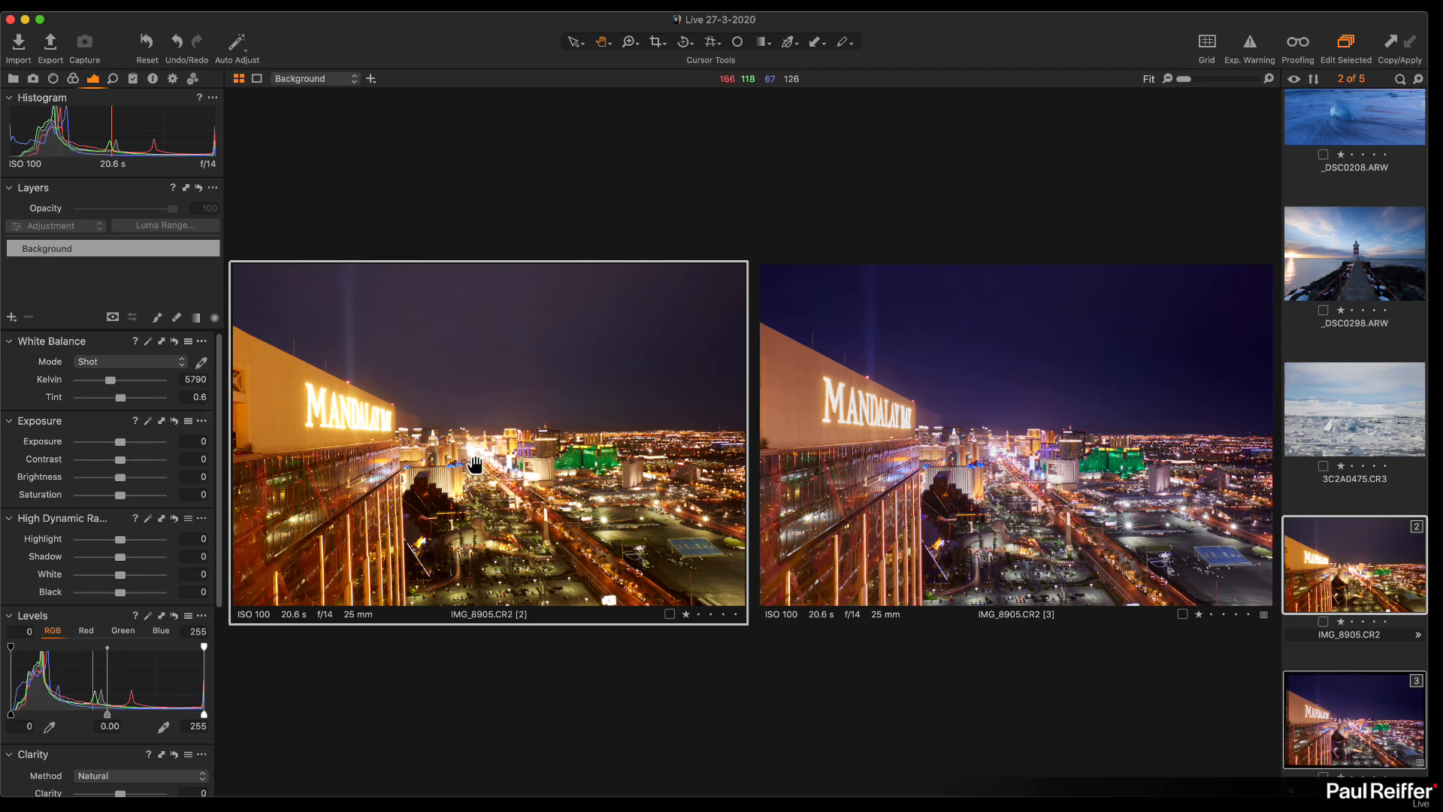
left_click(1387, 736)
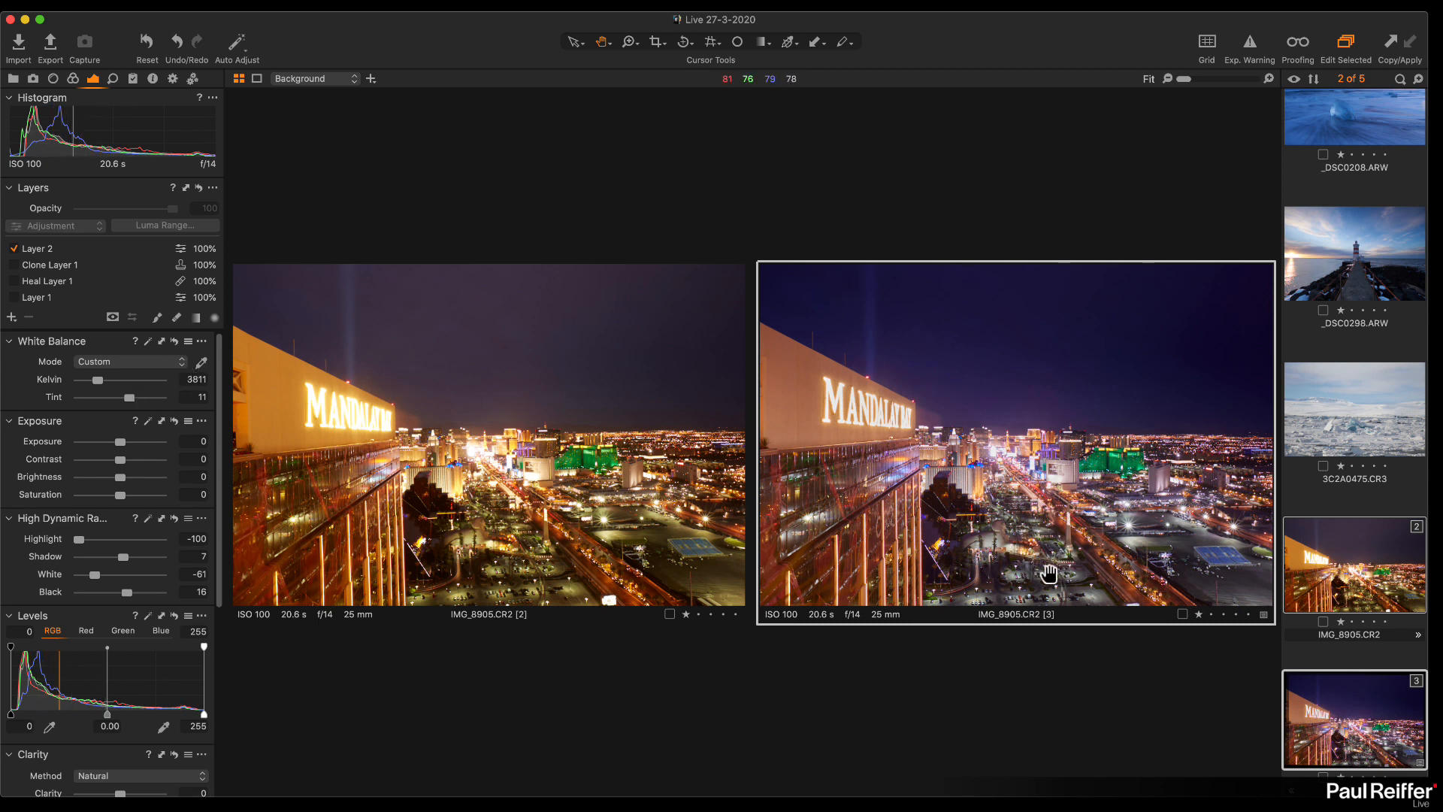
Step: Compare the Strip and parking lot in both variants side by side at 100%, and return both to full view
left_click(504, 597)
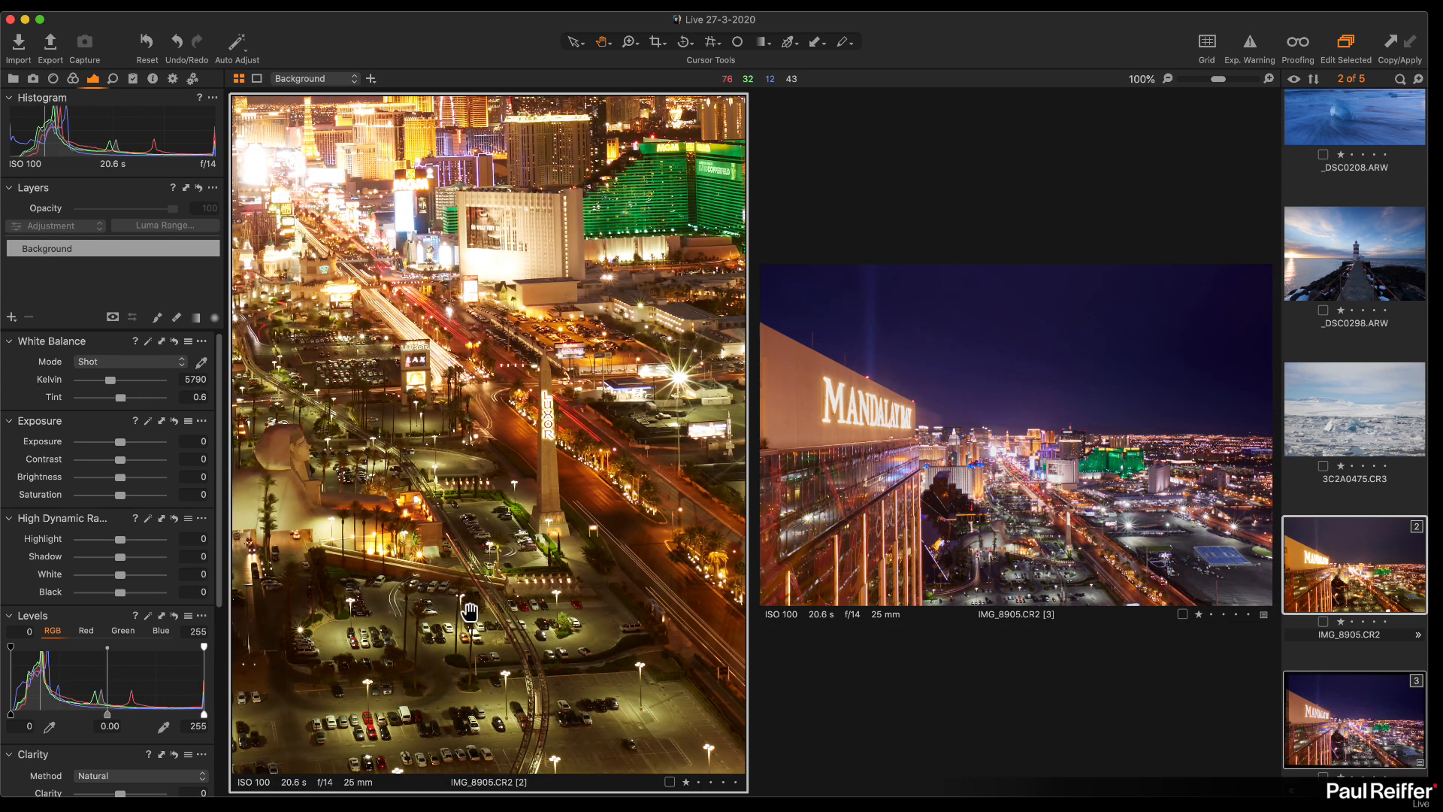
double_click(1076, 579)
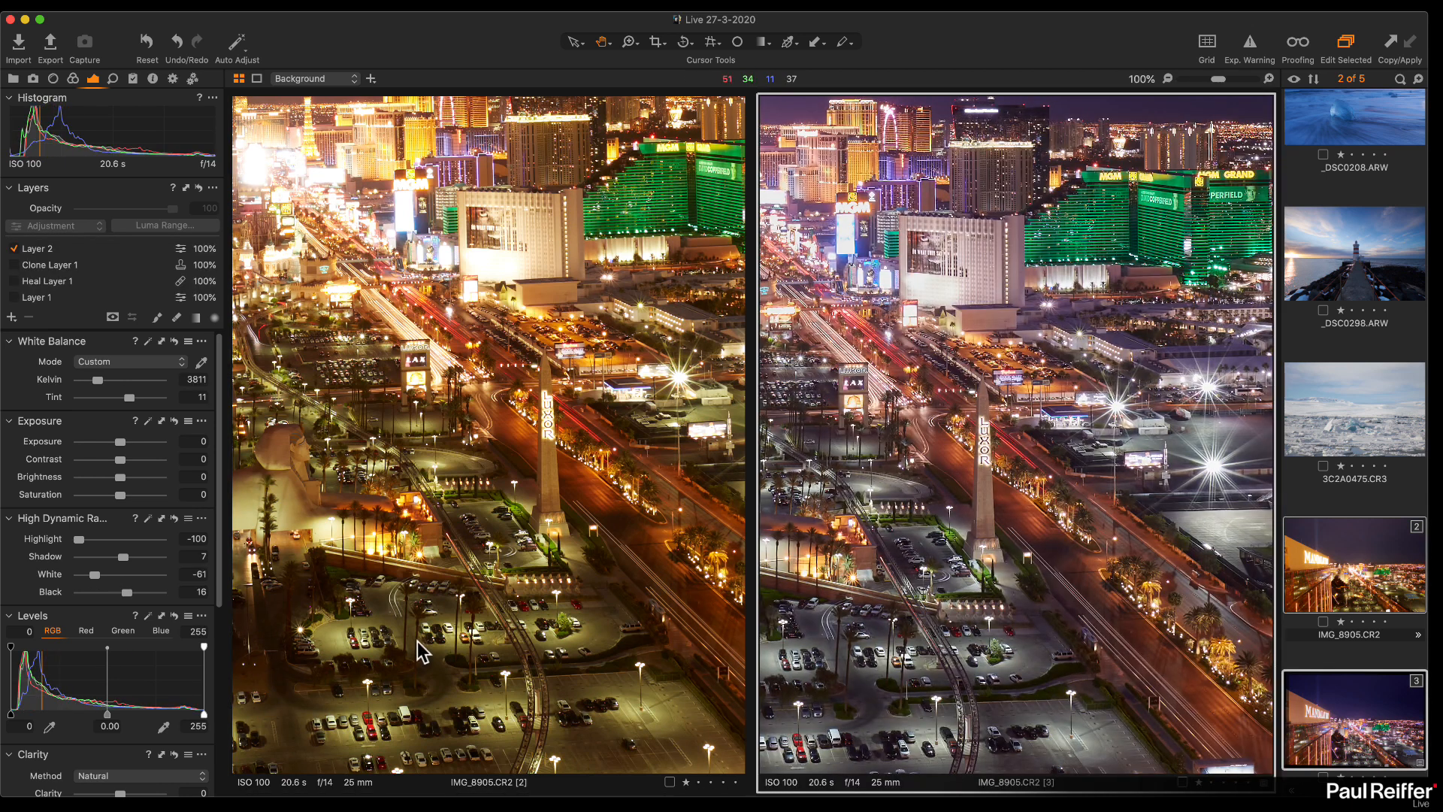
left_click_drag(425, 648, 451, 612)
left_click_drag(925, 649, 1014, 639)
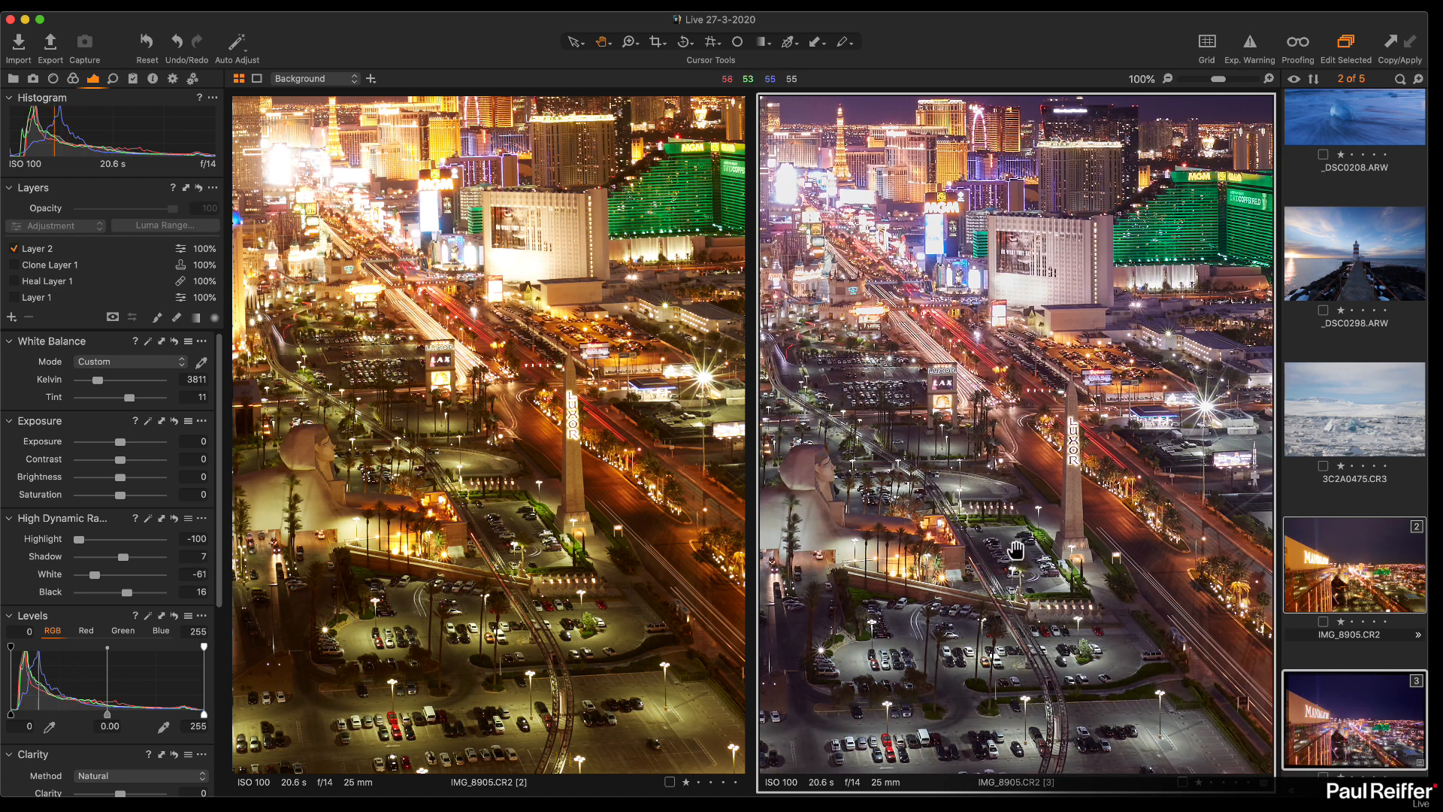
double_click(1067, 571)
double_click(485, 518)
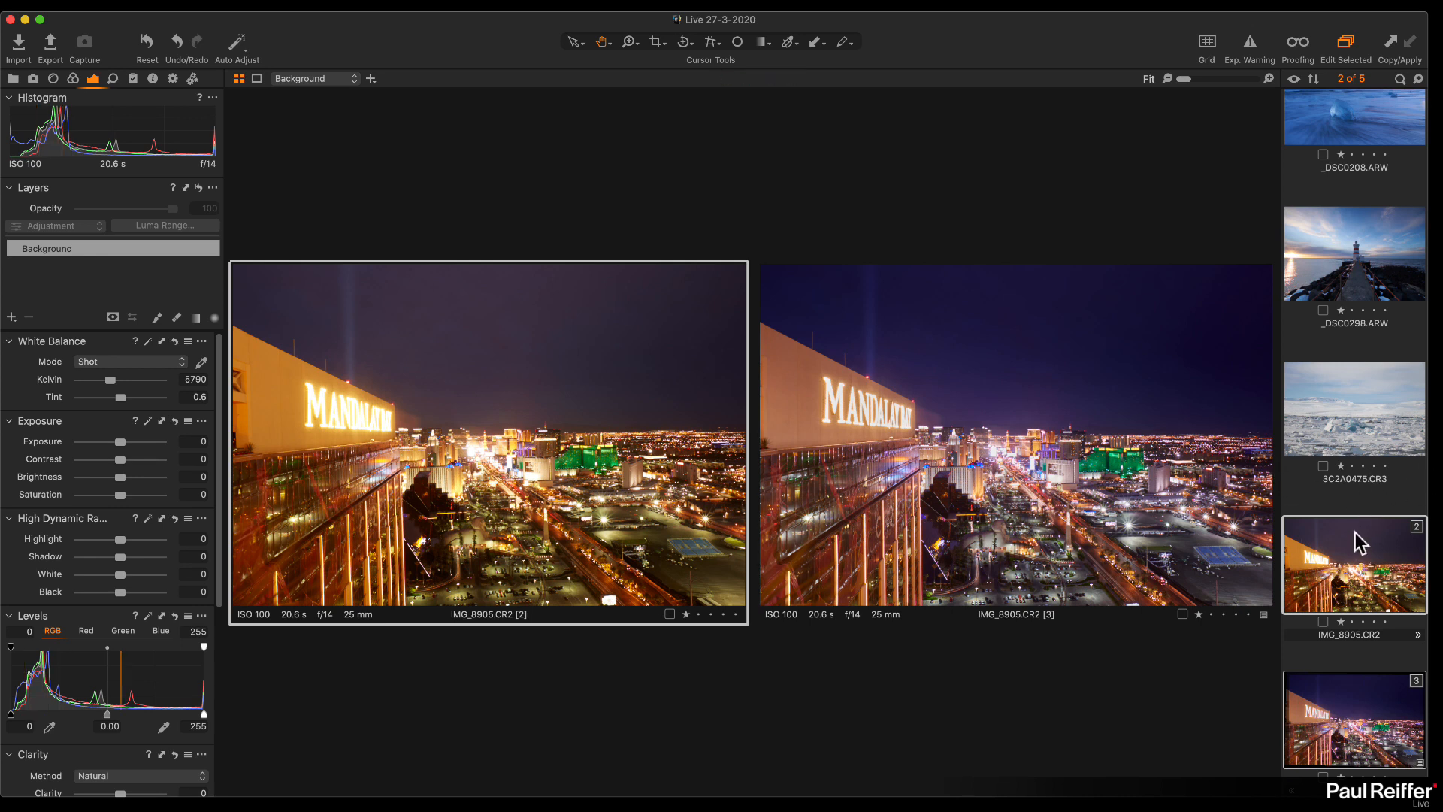
Step: Open _DSC0208.ARW and inspect the ice block and waves at 100% and in full view
scroll(1353, 526, "up", 2)
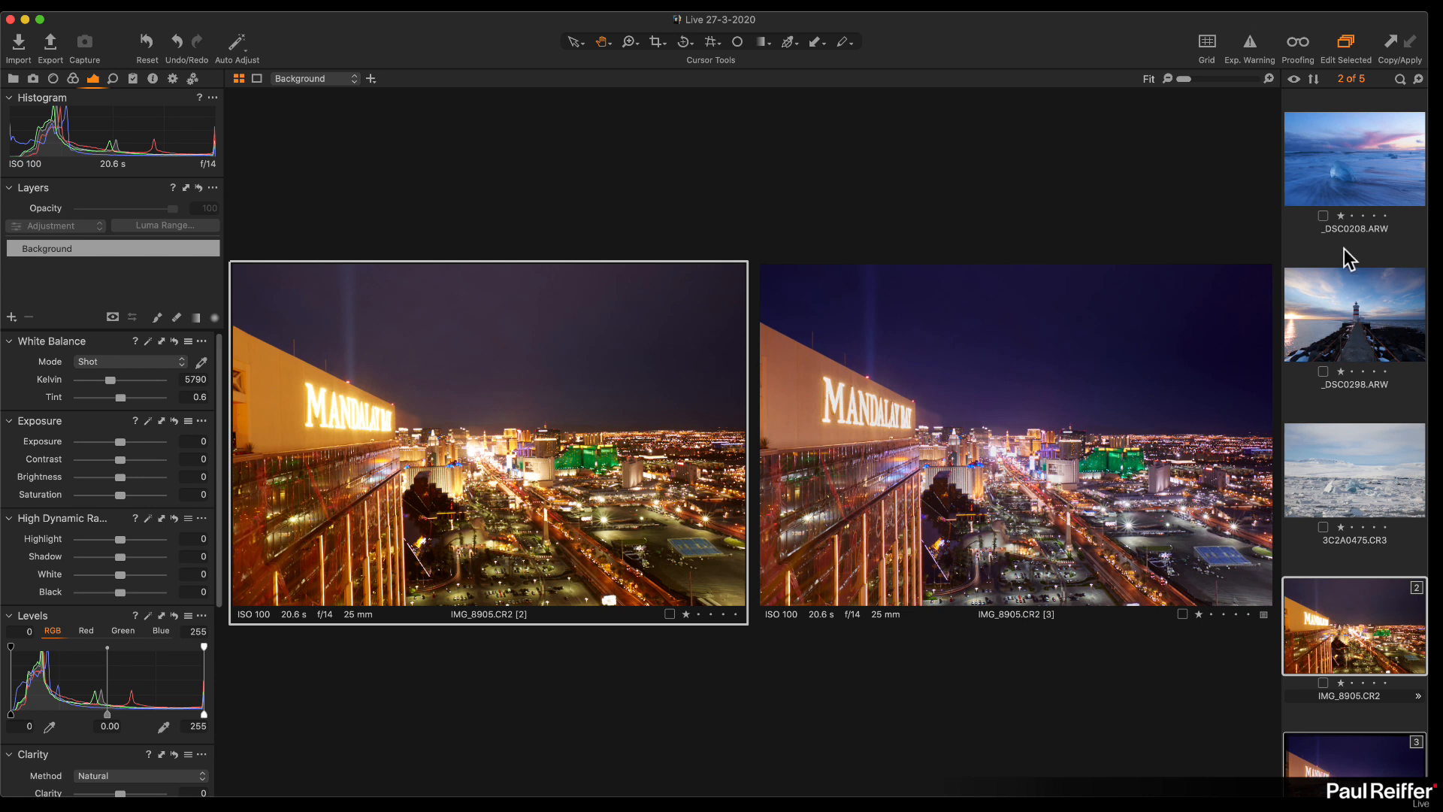
left_click(1364, 185)
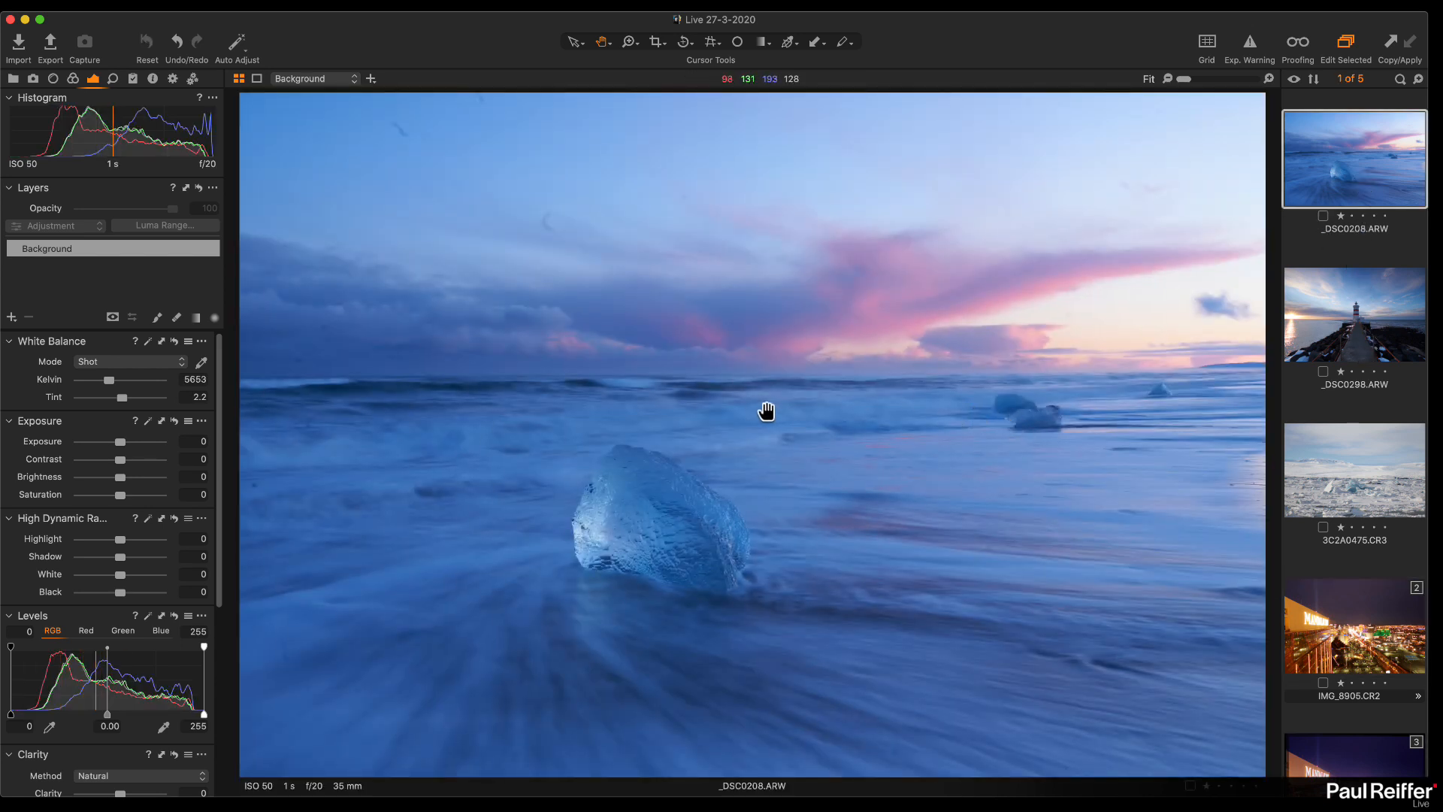
left_click(759, 448)
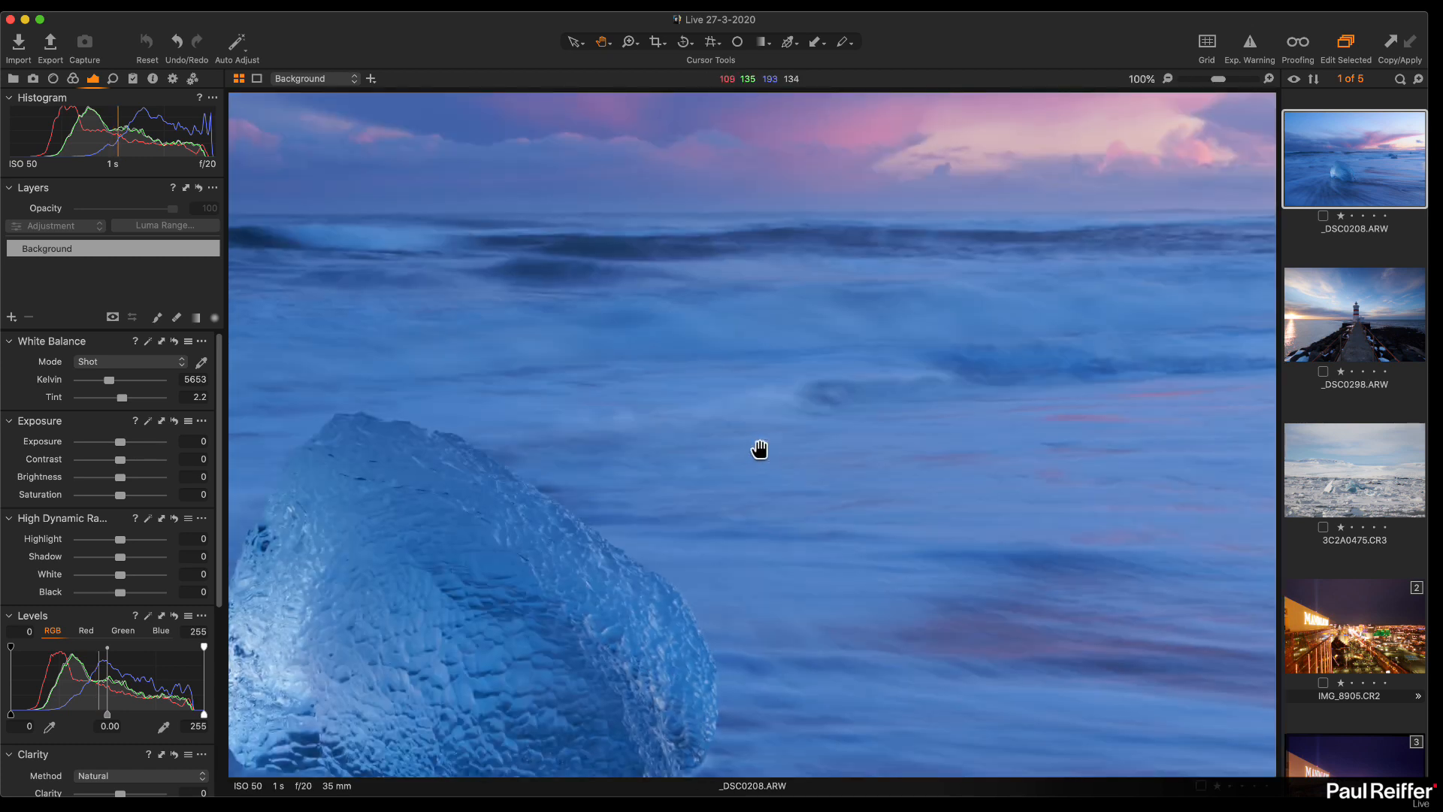
left_click(774, 451)
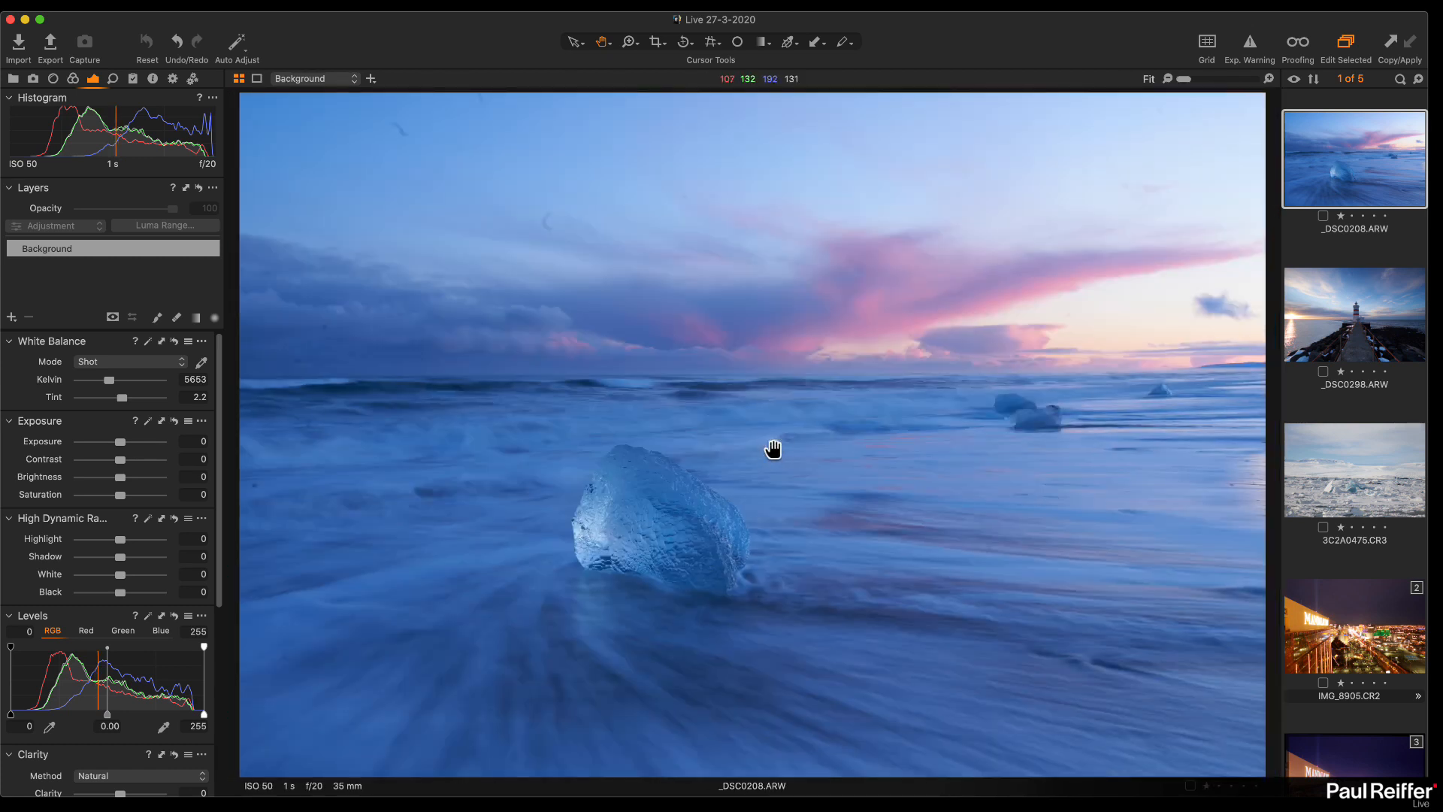